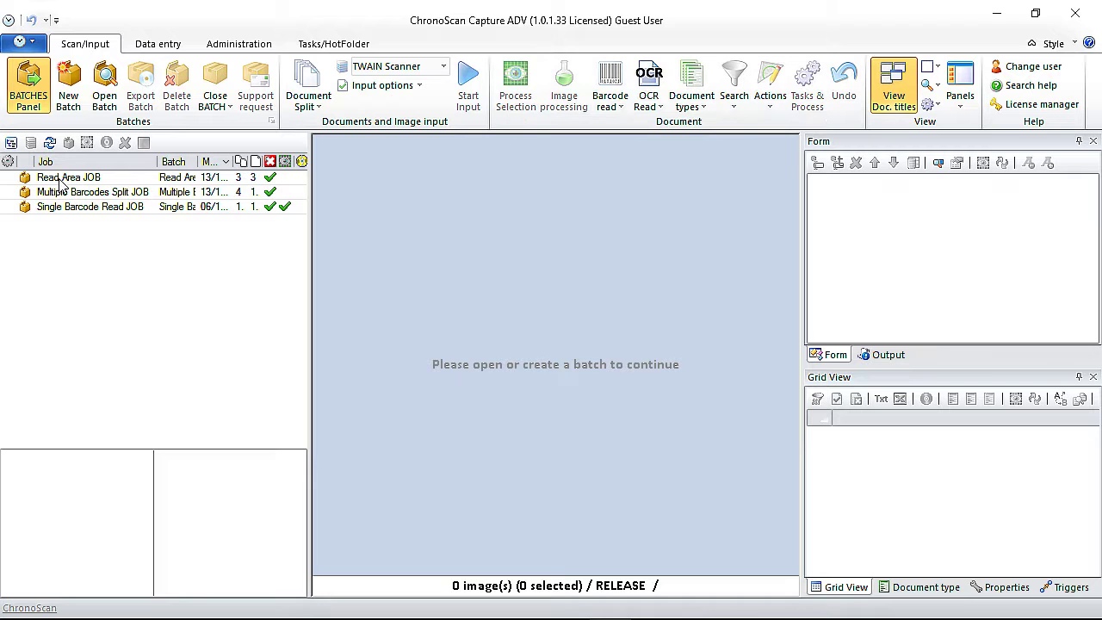
# Step: Open the Read Area JOB batch and look through its documents, including the one flagged with an error
pyautogui.doubleClick(60, 180)
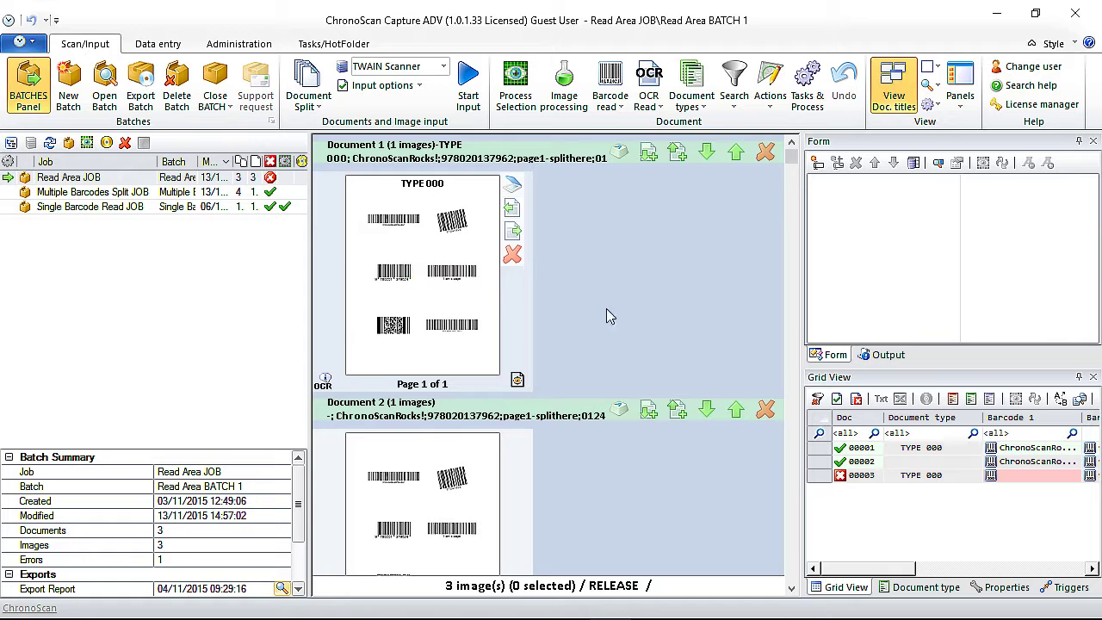
pyautogui.scroll(-4, 628, 302)
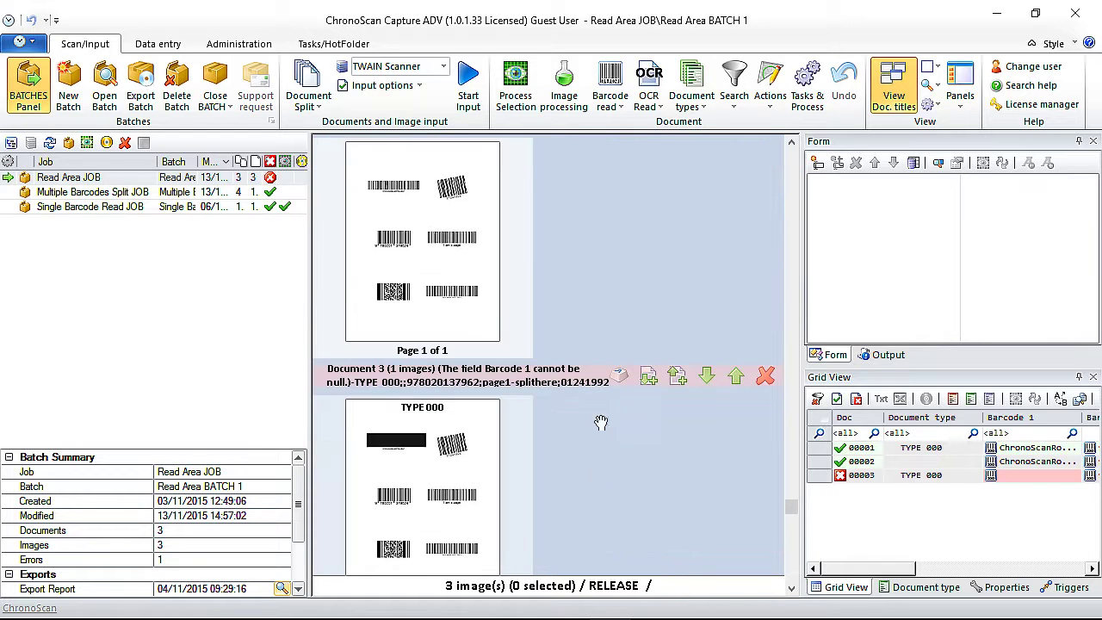
pyautogui.scroll(-1, 612, 245)
pyautogui.scroll(4, 639, 448)
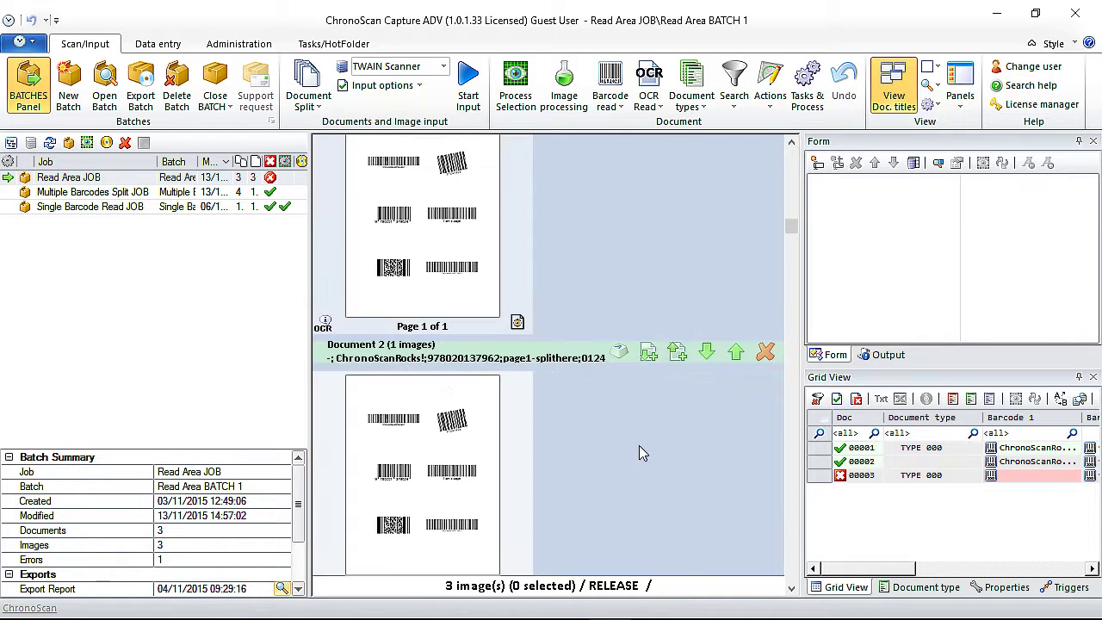
pyautogui.scroll(1, 642, 422)
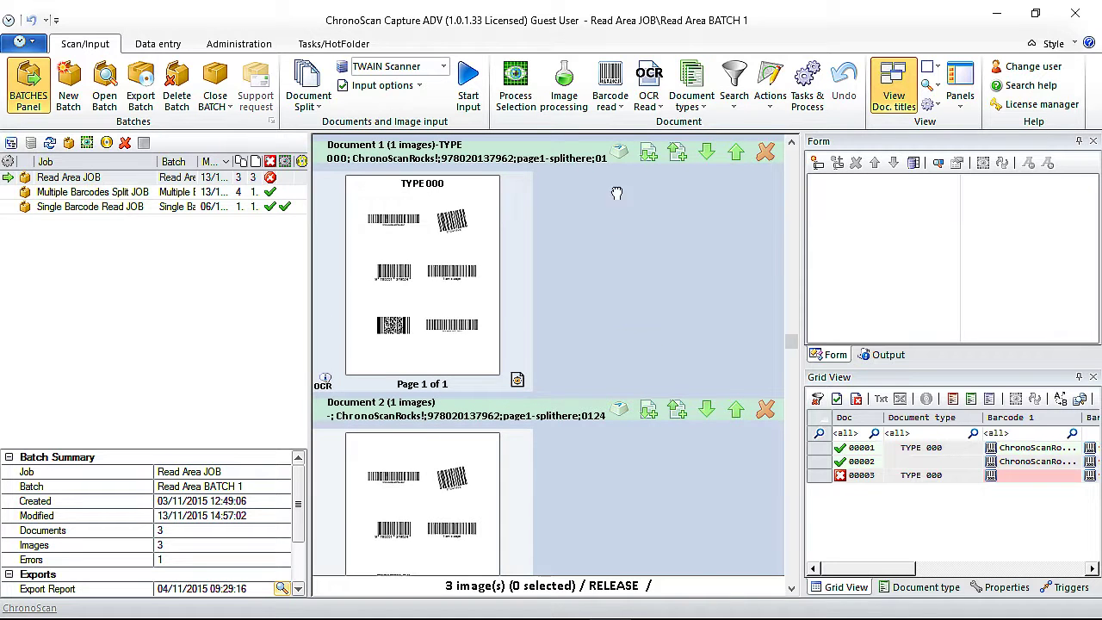
pyautogui.scroll(-5, 624, 310)
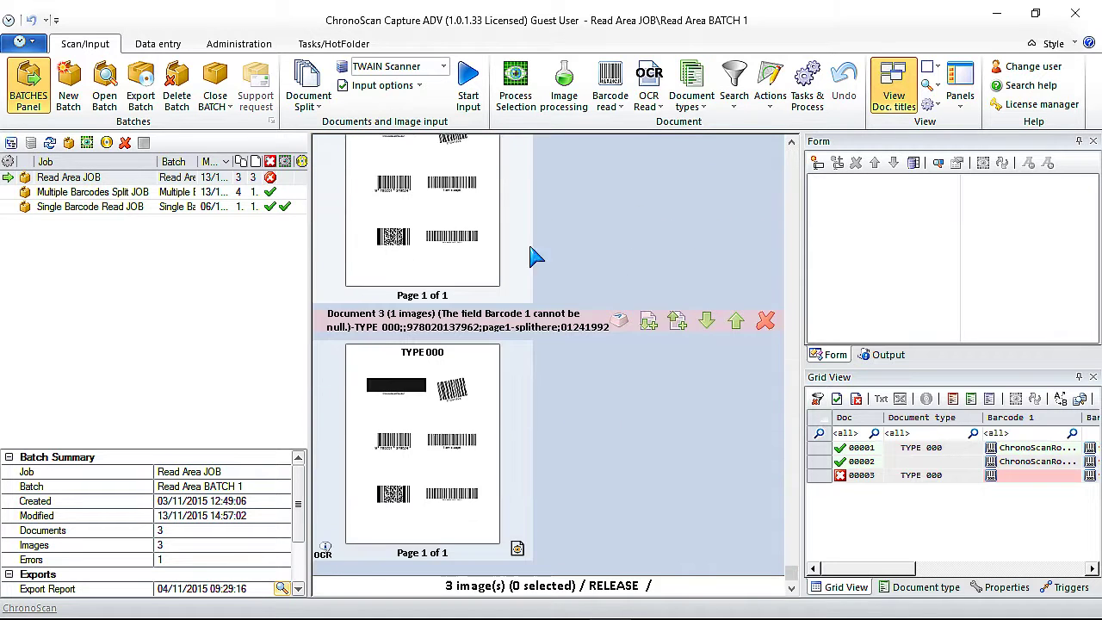
pyautogui.scroll(2, 589, 295)
pyautogui.scroll(4, 589, 276)
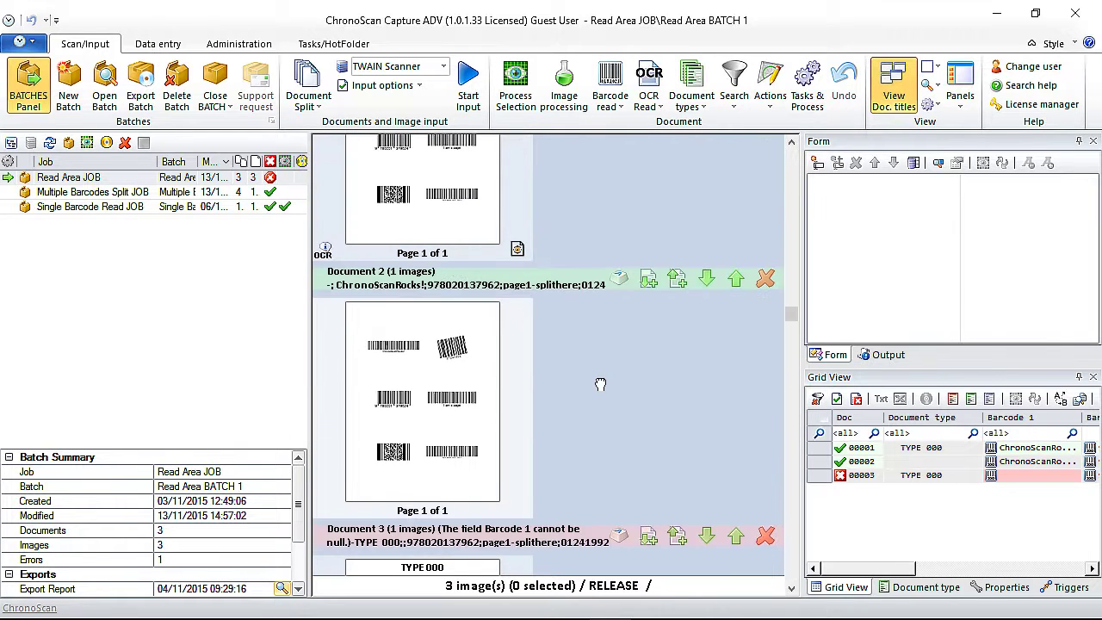
# Step: Review Barcode Read Settings 1 for Document 1, including the barcode types, read area and document-splitting options, and accept them
pyautogui.click(439, 227)
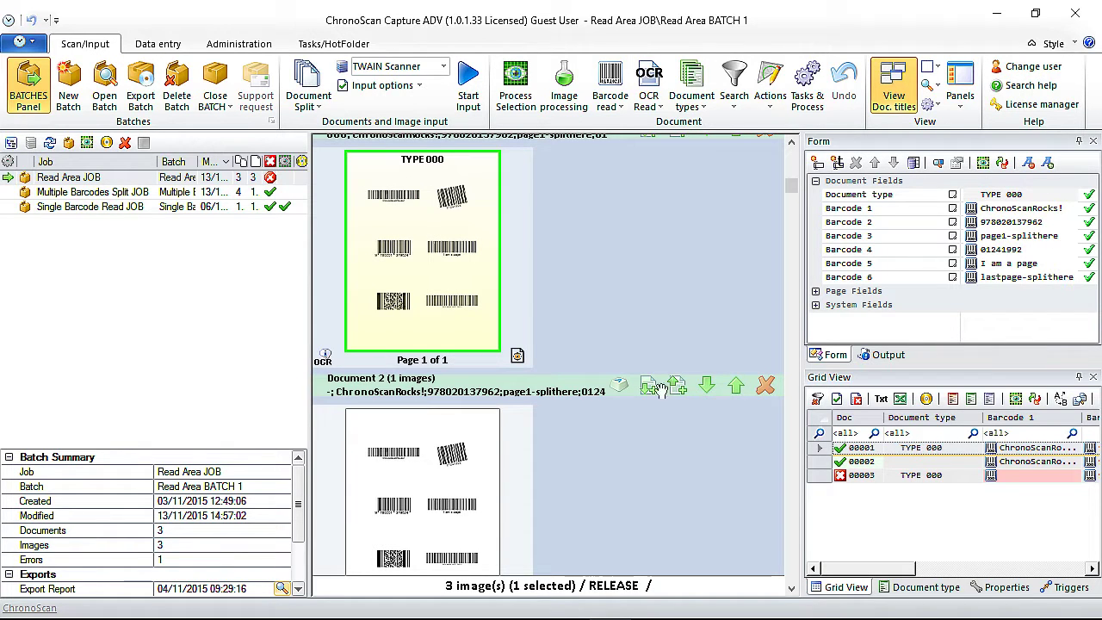
pyautogui.click(610, 101)
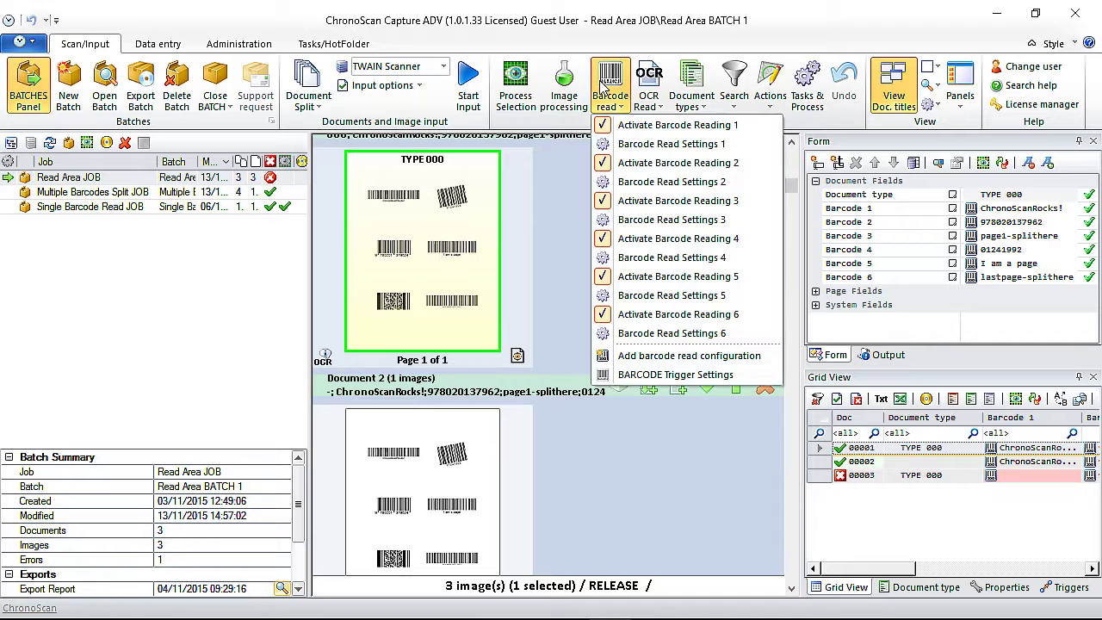
pyautogui.click(632, 145)
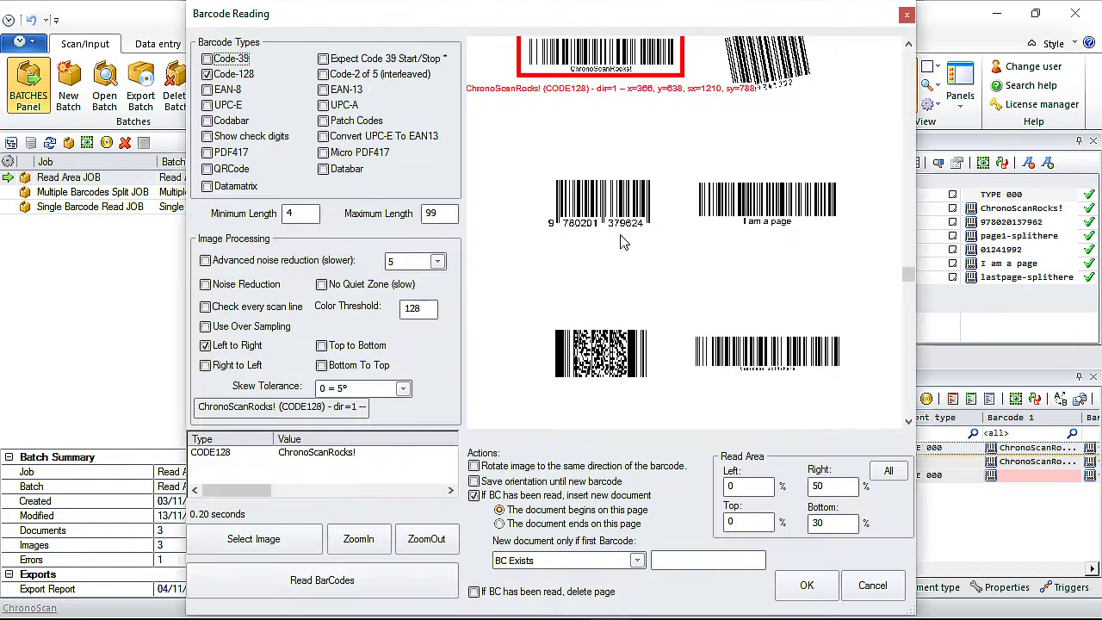
pyautogui.moveTo(909, 274); pyautogui.dragTo(909, 176)
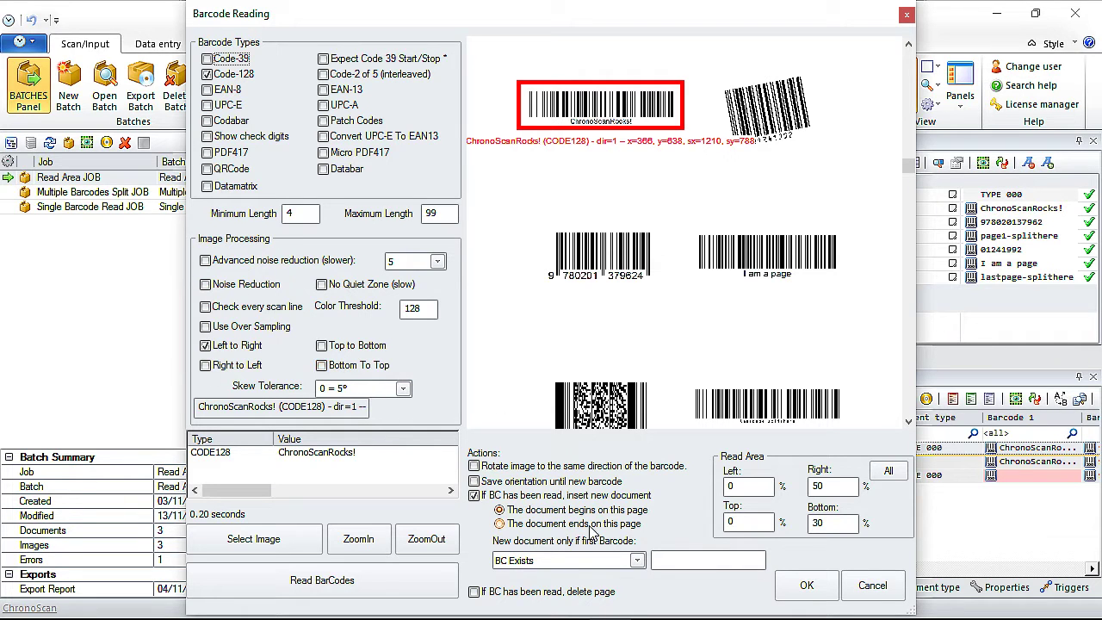
pyautogui.click(805, 582)
pyautogui.click(646, 355)
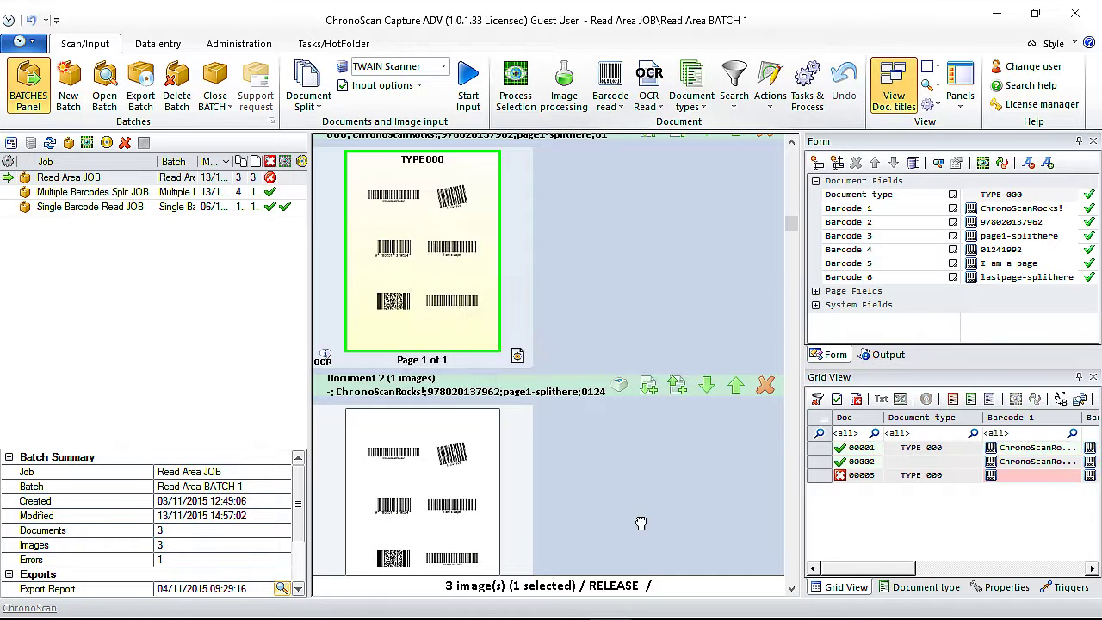
# Step: Fill in the missing Barcode 1 value of Document 3 with "ChronoScanRocks!"
pyautogui.scroll(-2, 654, 430)
pyautogui.scroll(-1, 638, 472)
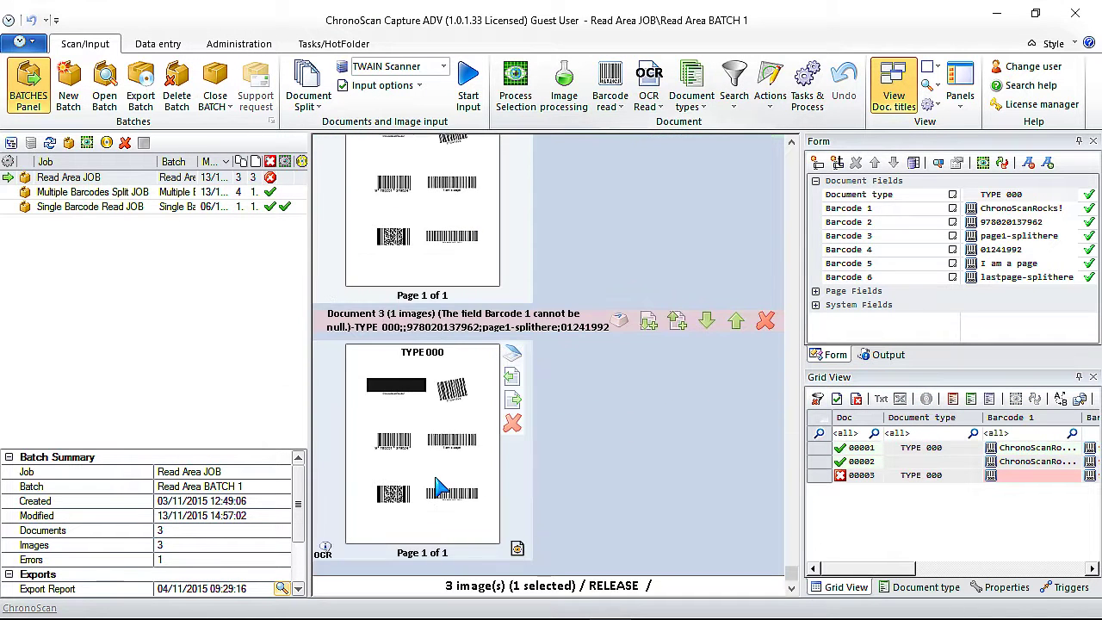
pyautogui.click(410, 403)
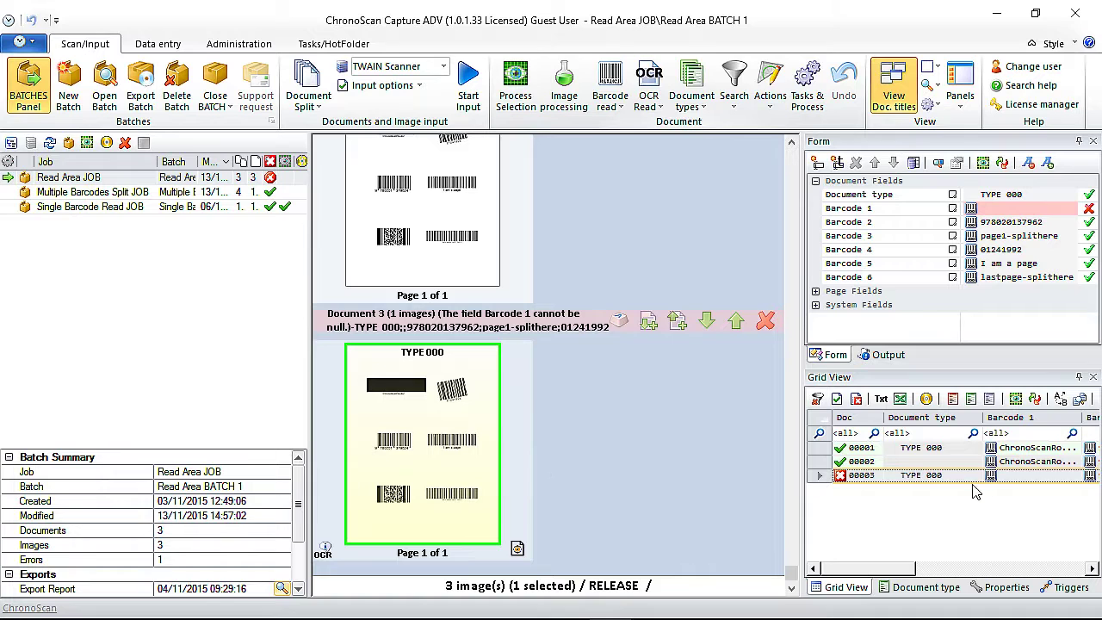
pyautogui.click(1022, 476)
pyautogui.write('canRoc')
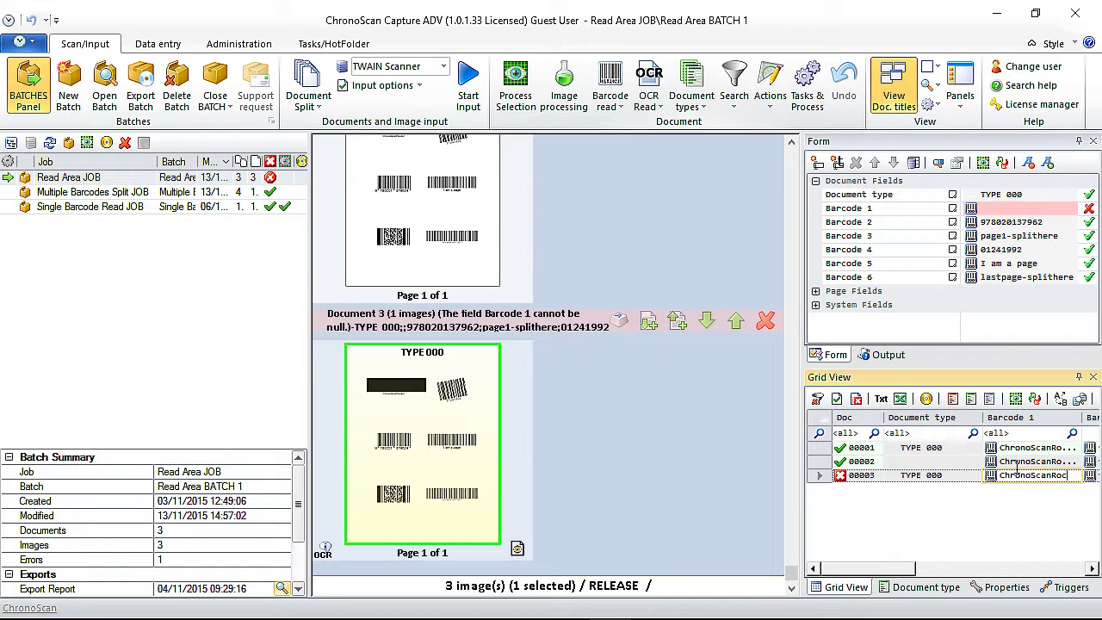
pyautogui.write('ks!')
pyautogui.click(926, 541)
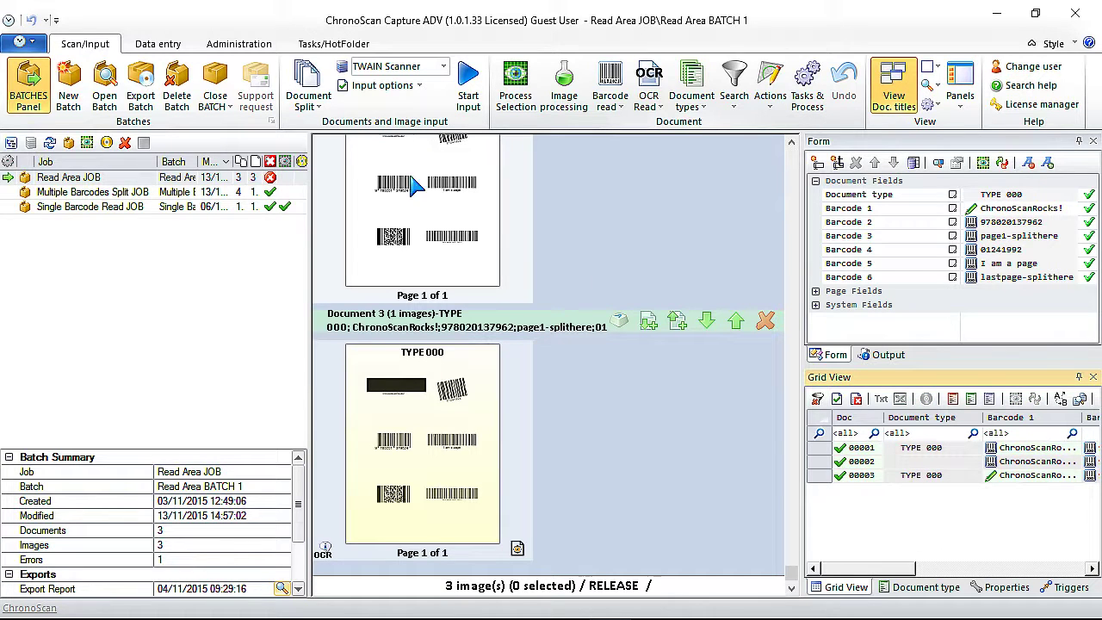
# Step: Open the Multiple Barcodes Split JOB batch and examine the barcodes on the pages of Document 1
pyautogui.doubleClick(91, 196)
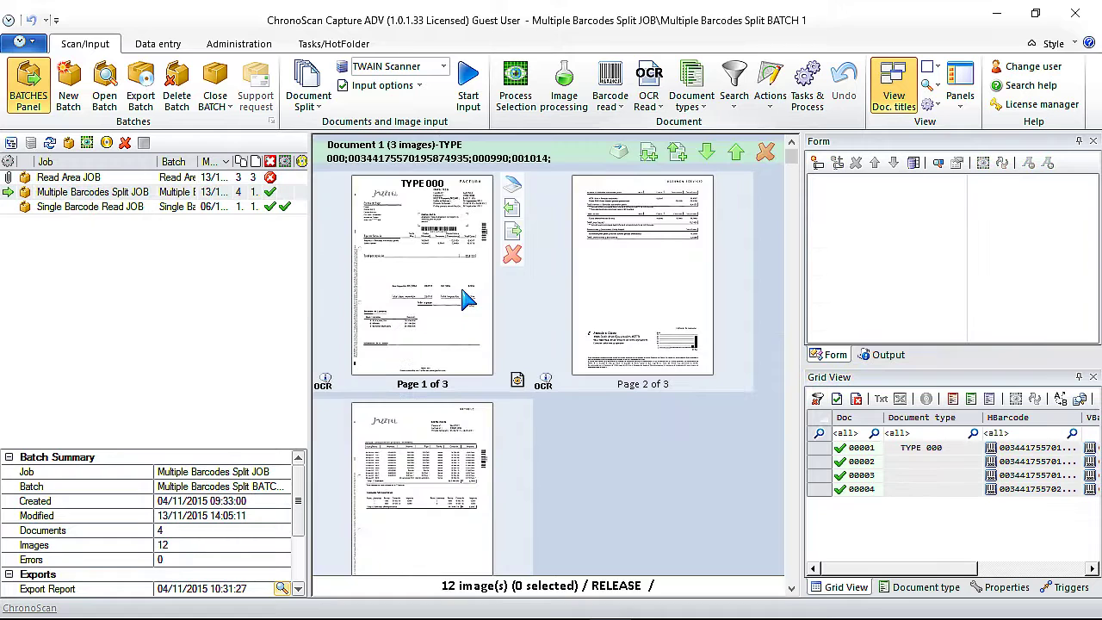
pyautogui.scroll(-3, 698, 393)
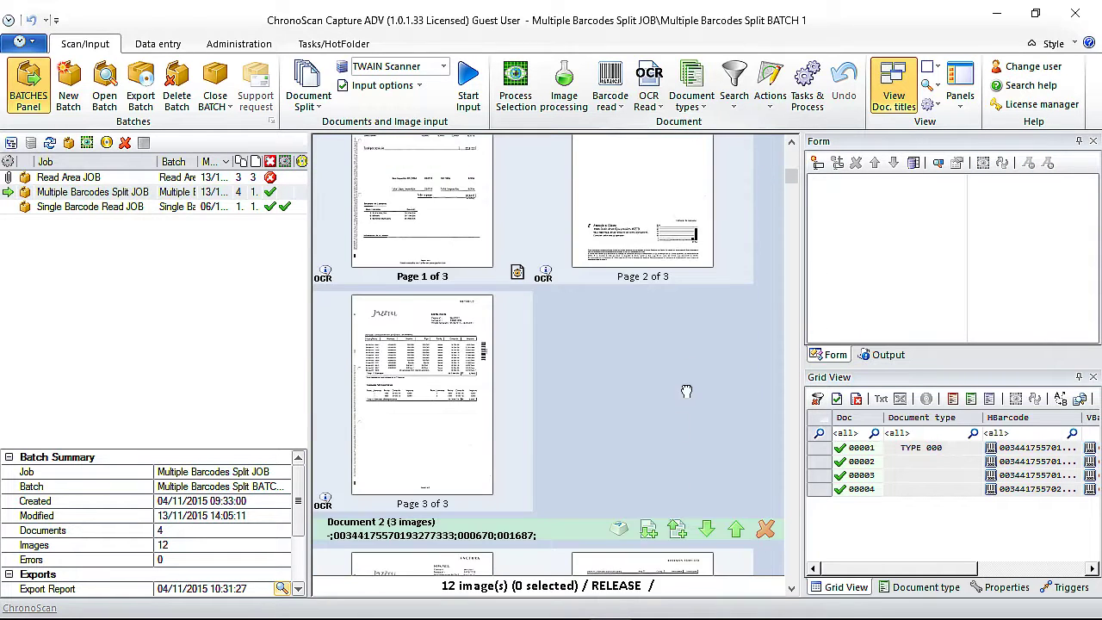
pyautogui.scroll(2, 681, 422)
pyautogui.scroll(-1, 659, 475)
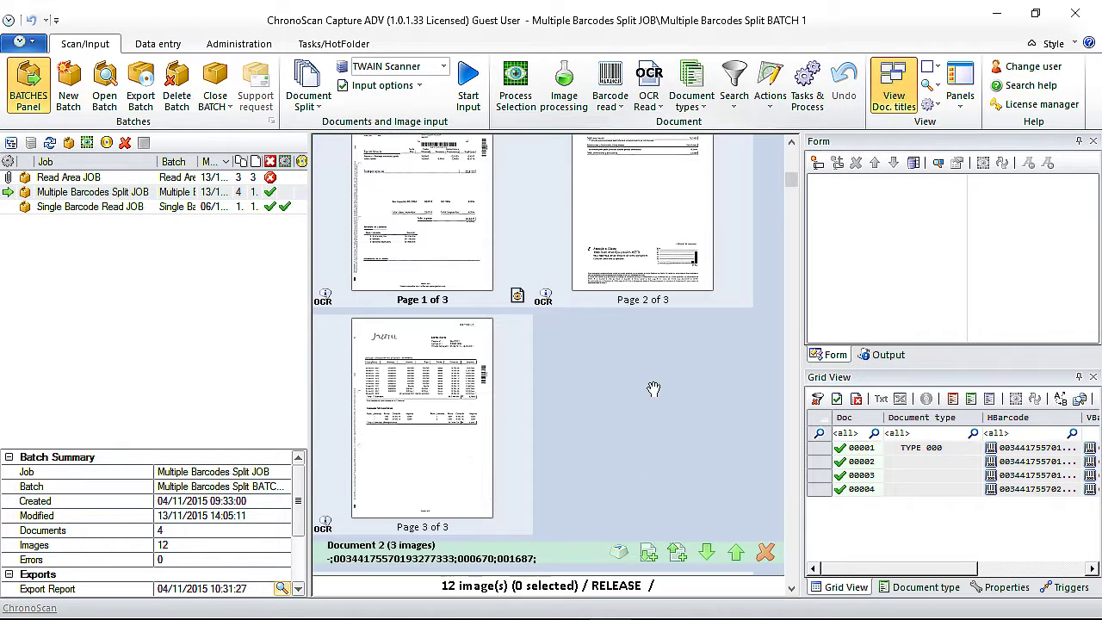
pyautogui.scroll(2, 657, 386)
pyautogui.moveTo(424, 230)
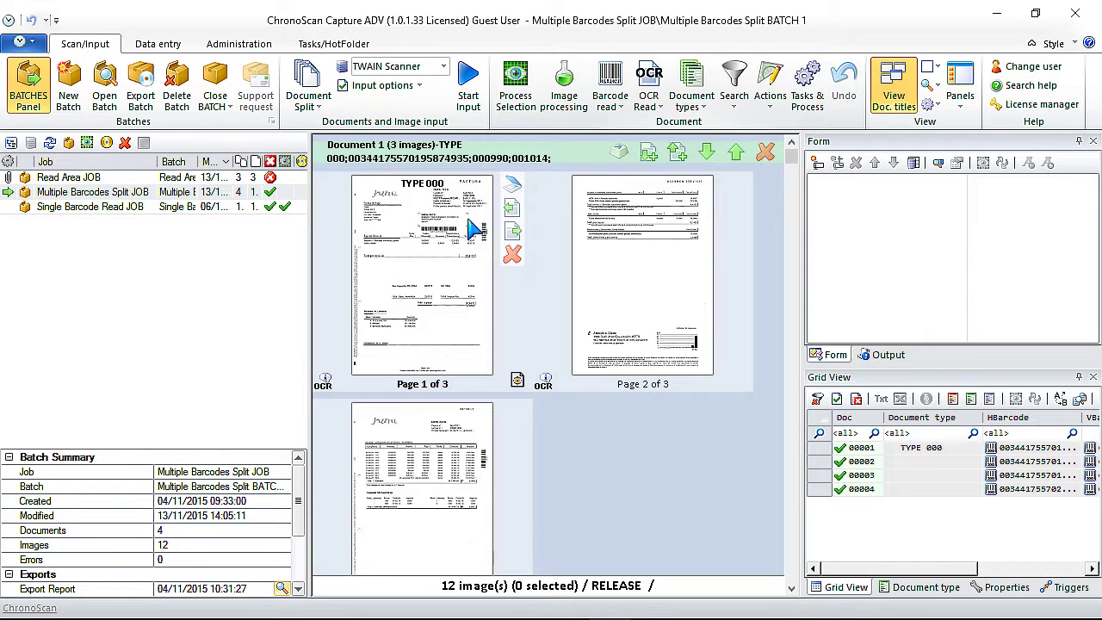
pyautogui.moveTo(470, 449)
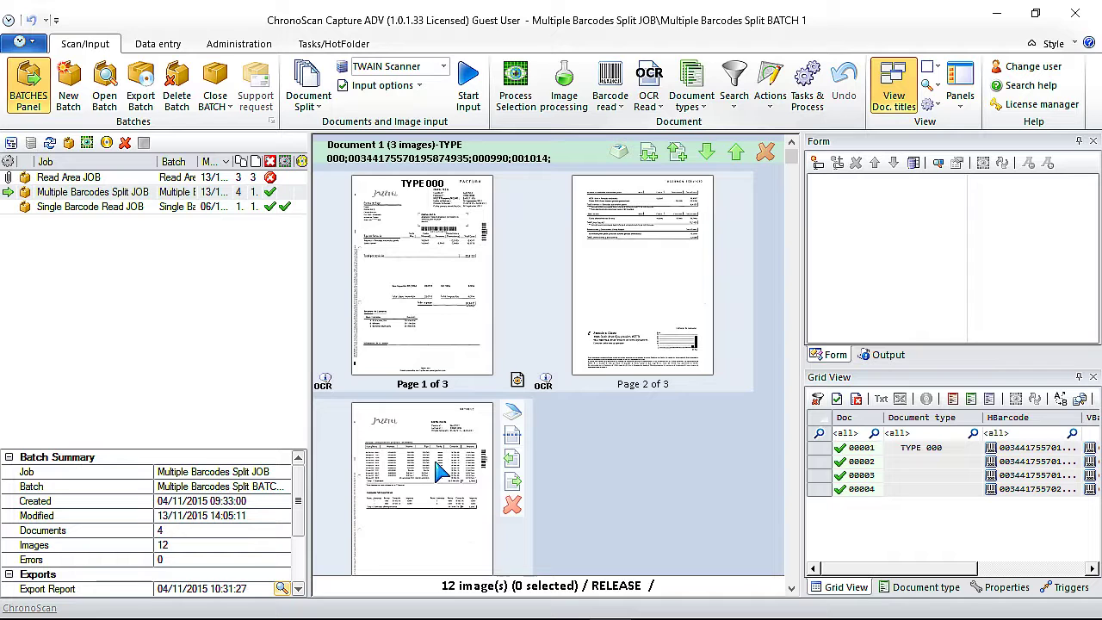
# Step: Compare Document 1's extracted field values, including HBarcode, with the barcodes on its first and last pages
pyautogui.click(448, 288)
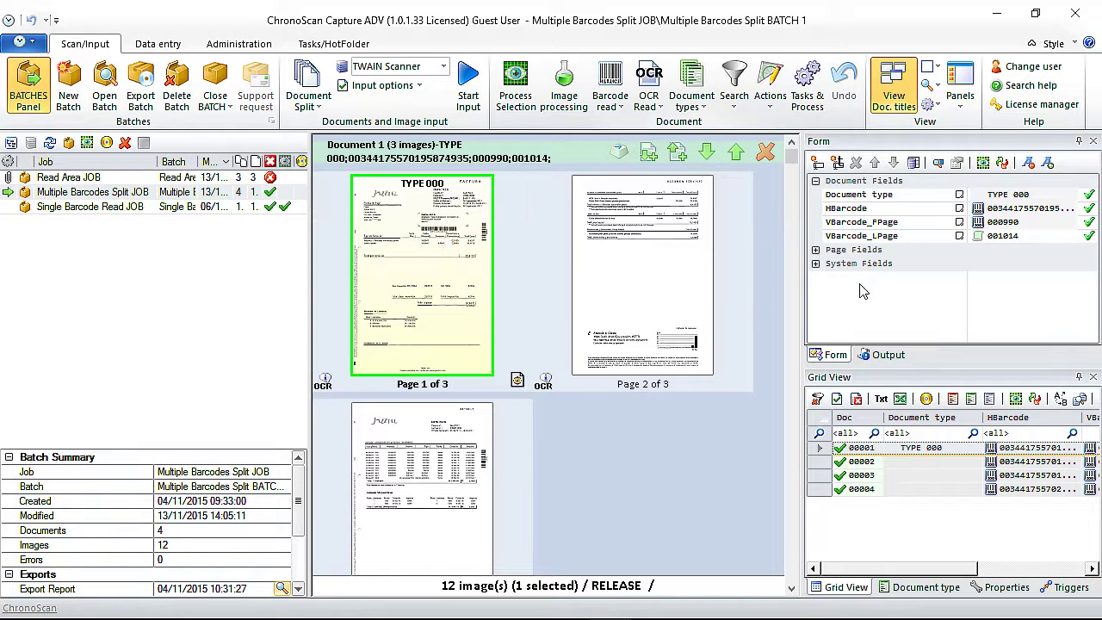
pyautogui.click(990, 211)
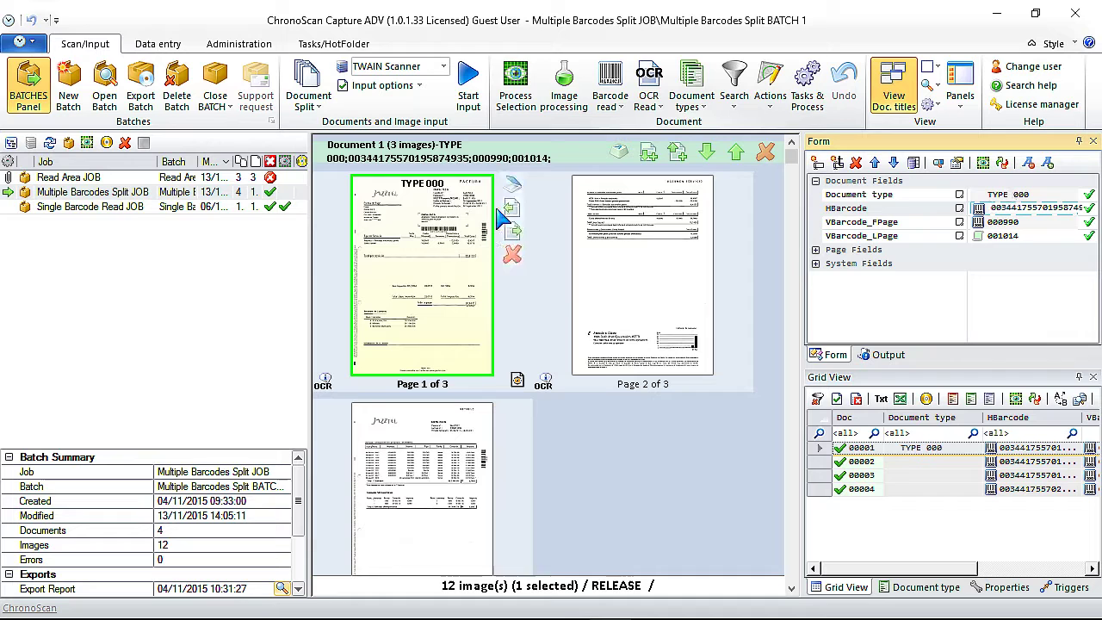
pyautogui.click(422, 486)
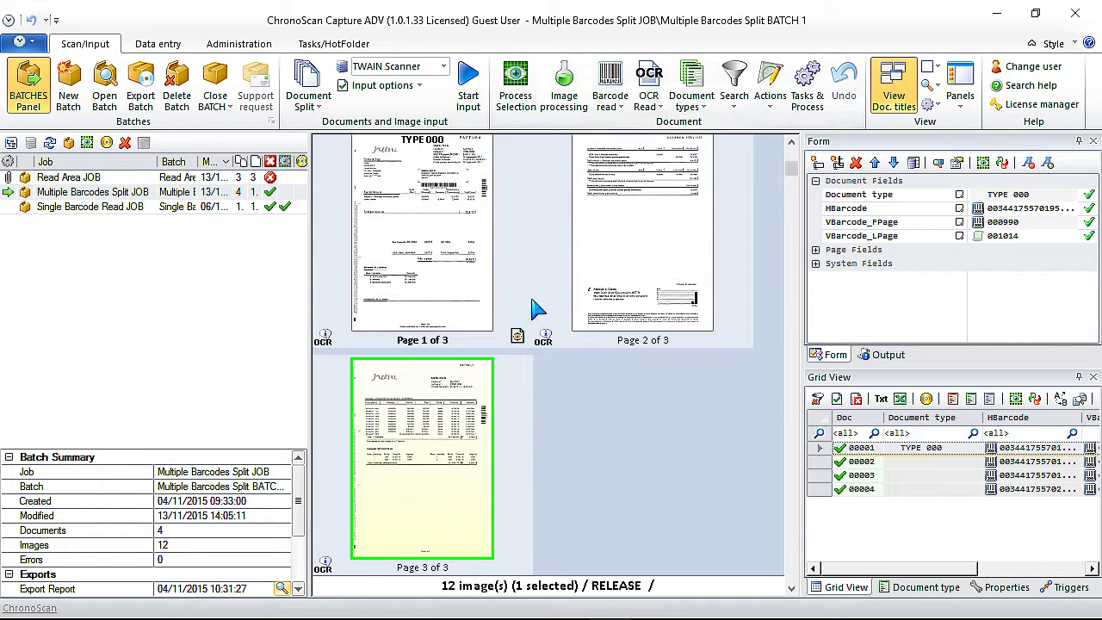
# Step: Inspect the barcode trigger's "VBScript after adding to Batch" action and close the trigger settings
pyautogui.click(613, 102)
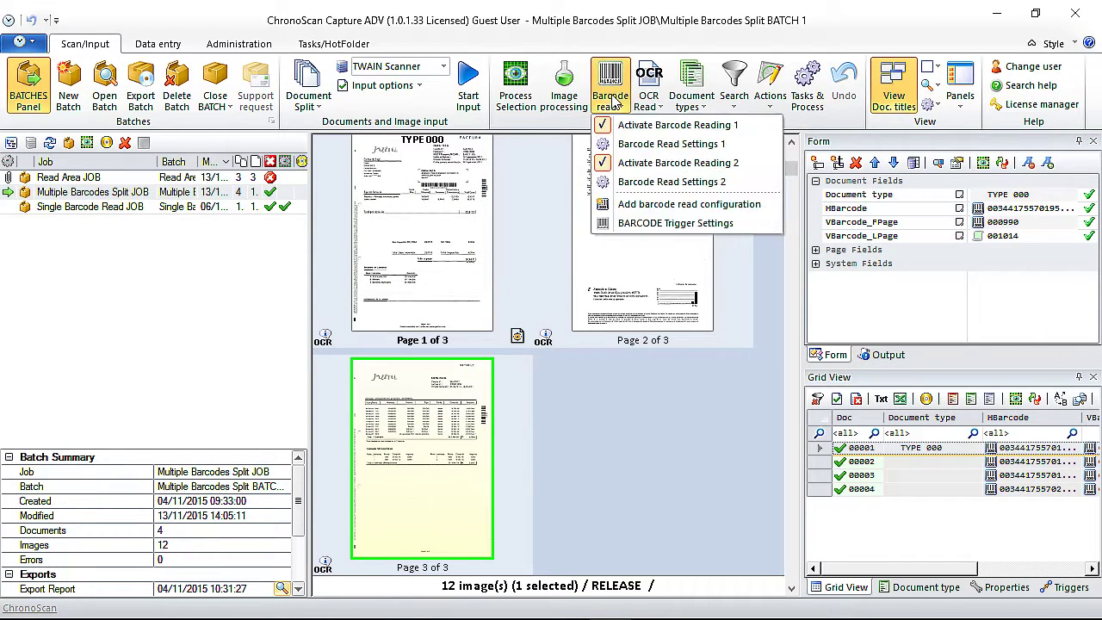
pyautogui.click(668, 224)
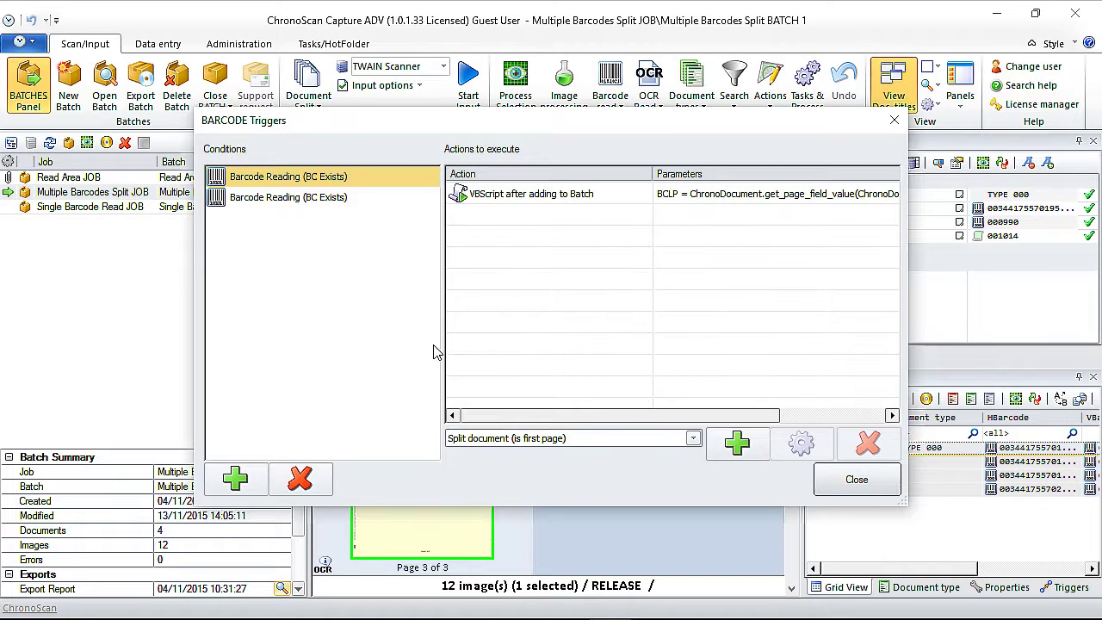
pyautogui.click(535, 202)
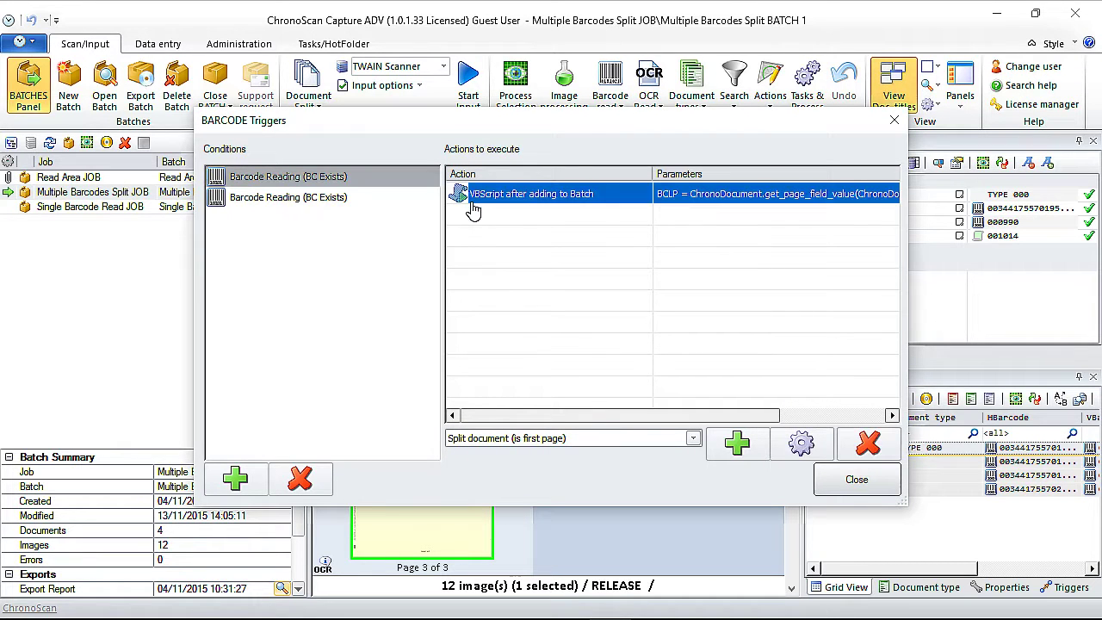
pyautogui.click(839, 489)
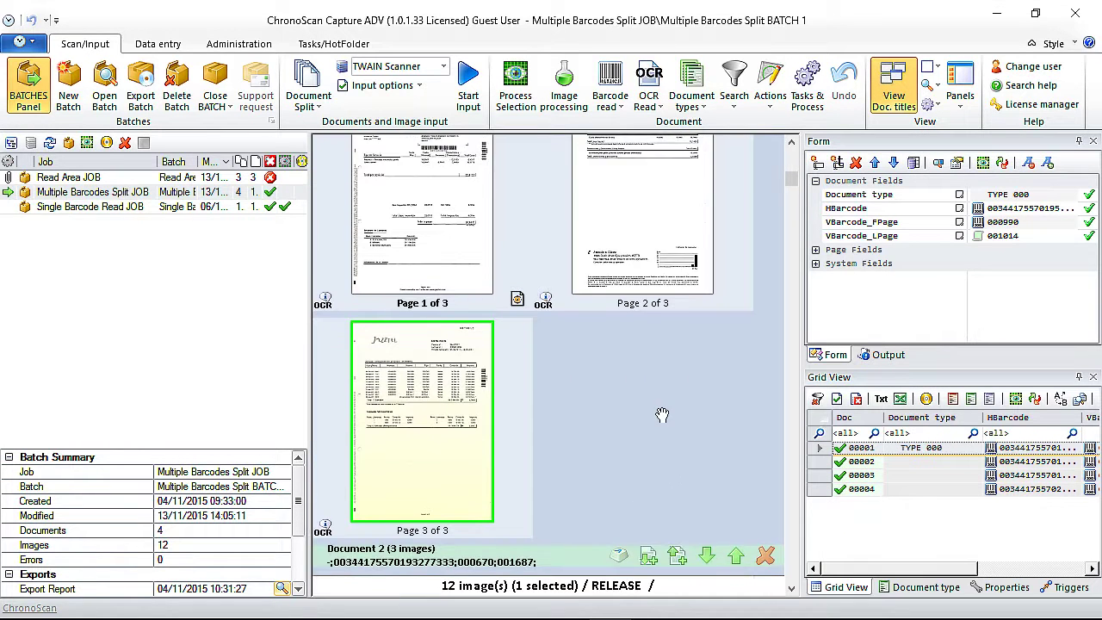
pyautogui.scroll(1, 661, 415)
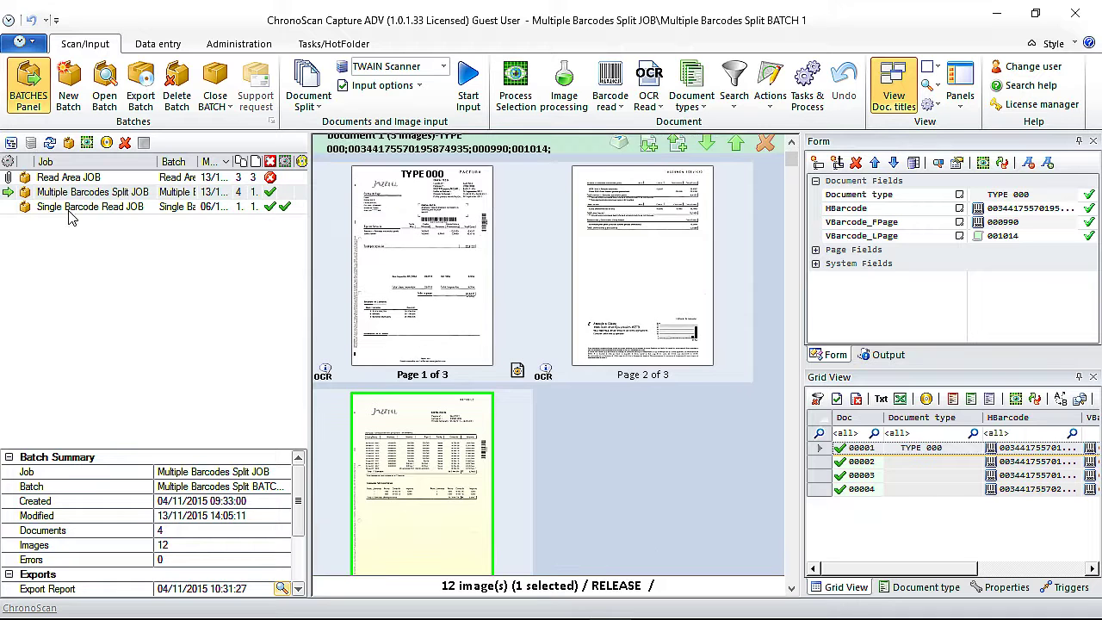
# Step: Open the Single Barcode Read JOB batch, examine Document 1's Barcode Part fields in a widened data entry form, and return to the batch view
pyautogui.click(99, 209)
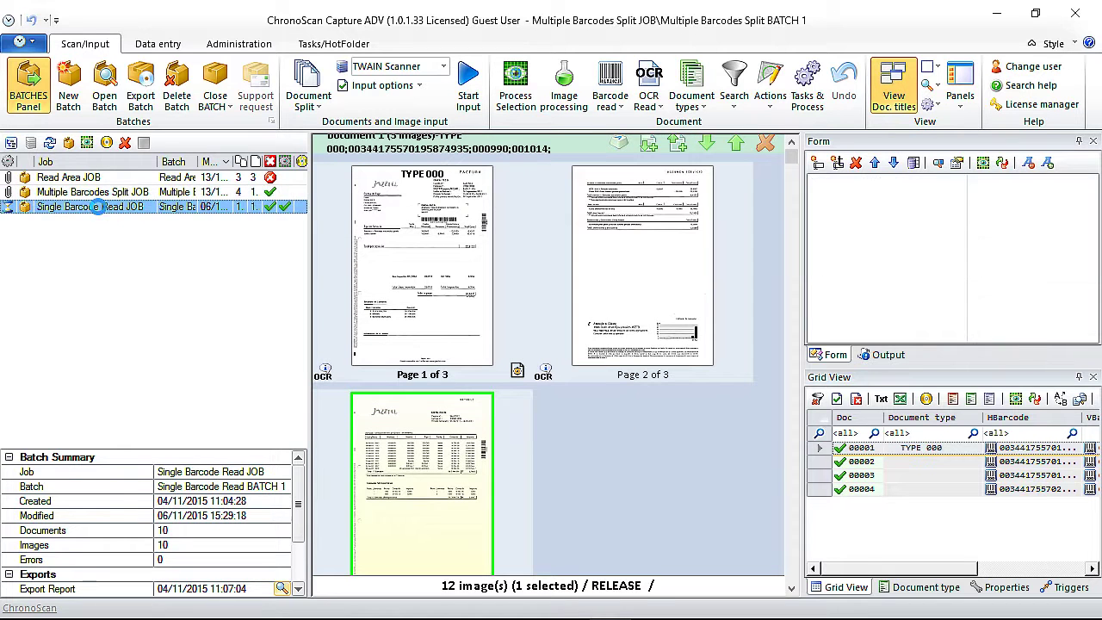
pyautogui.click(463, 241)
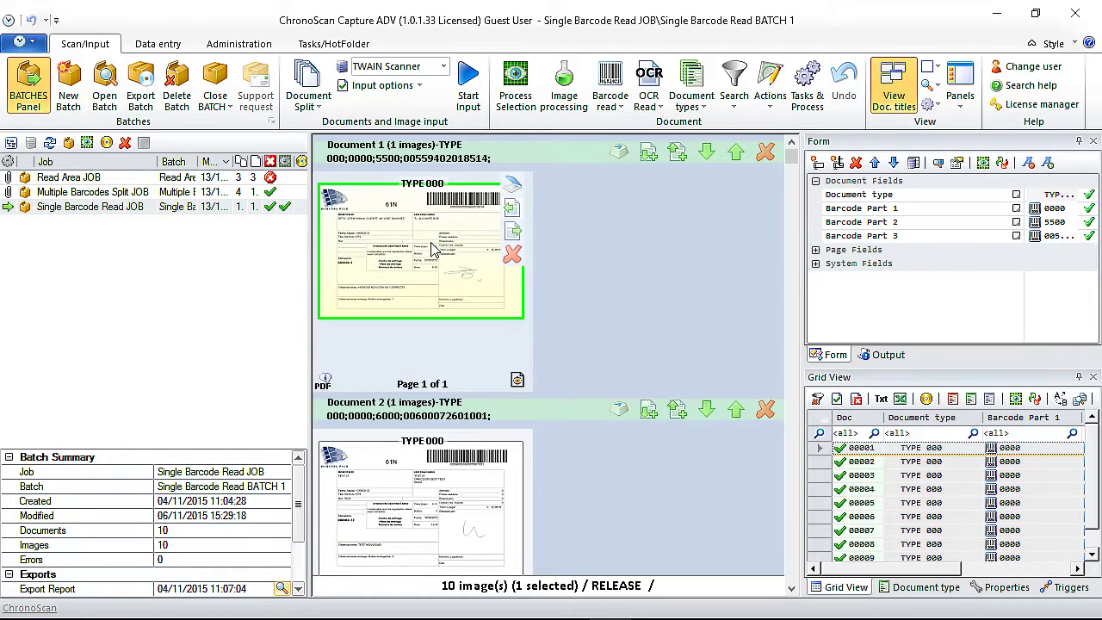
pyautogui.doubleClick(437, 256)
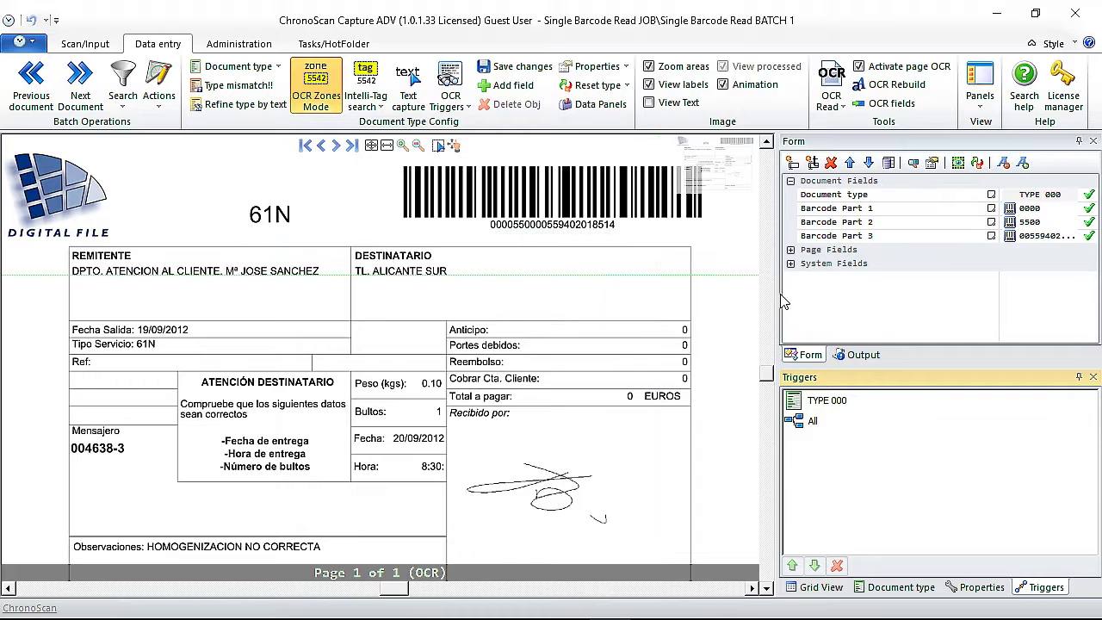
pyautogui.moveTo(776, 293); pyautogui.dragTo(697, 288)
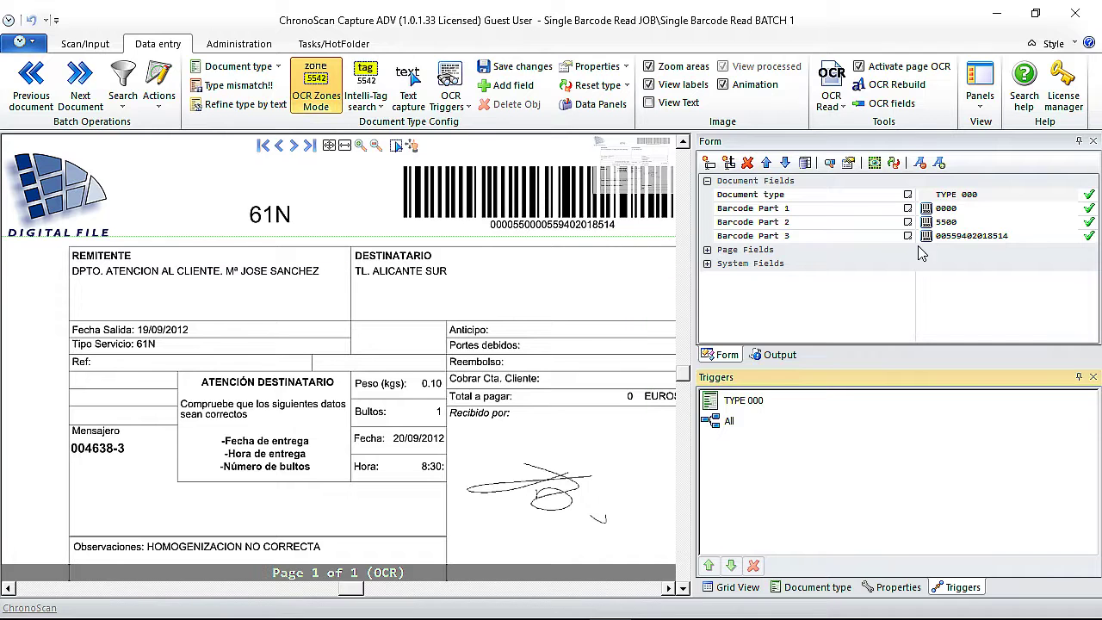
pyautogui.click(84, 43)
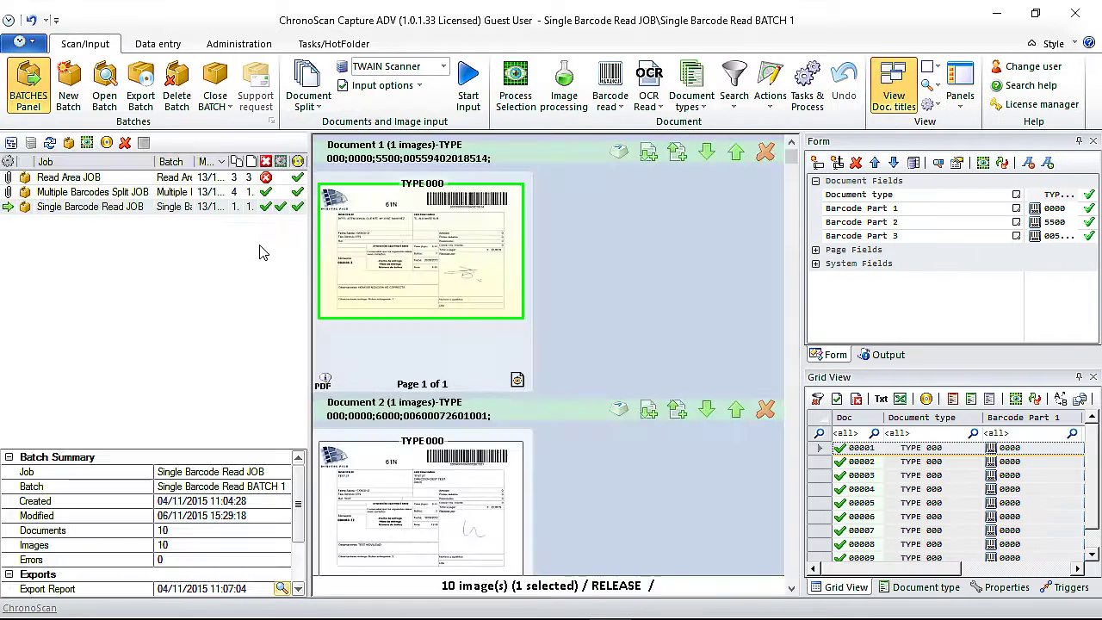
pyautogui.moveTo(437, 285)
# Step: Start the job wizard for a new batch and name the new job READ AREA JOB
pyautogui.click(69, 84)
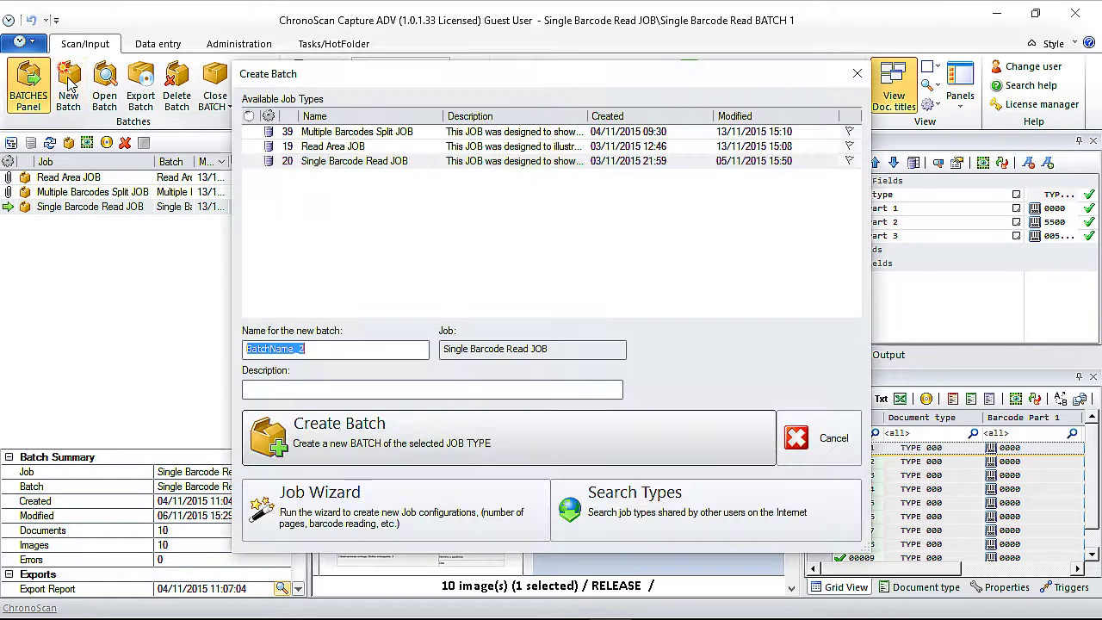
pyautogui.click(362, 502)
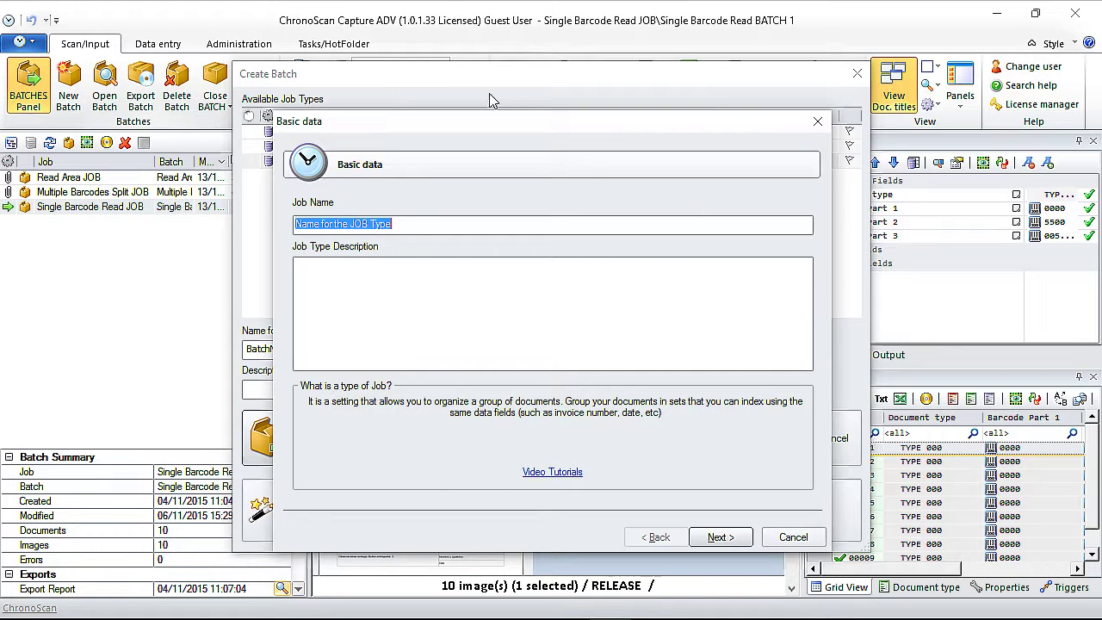
pyautogui.write('READ')
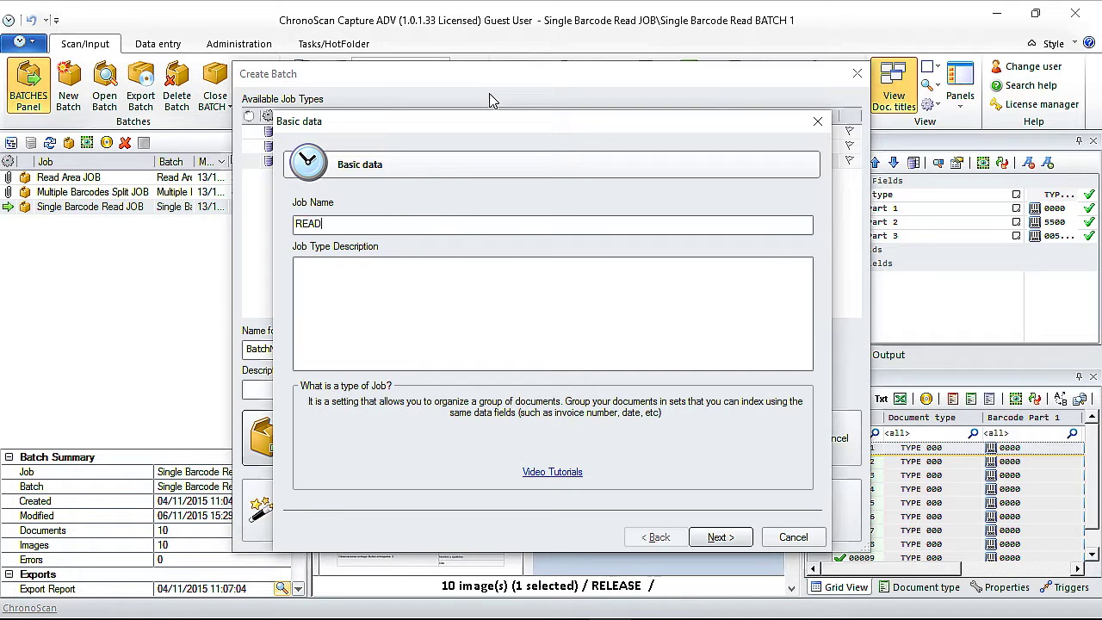
pyautogui.write(' AREA JOB')
pyautogui.click(720, 537)
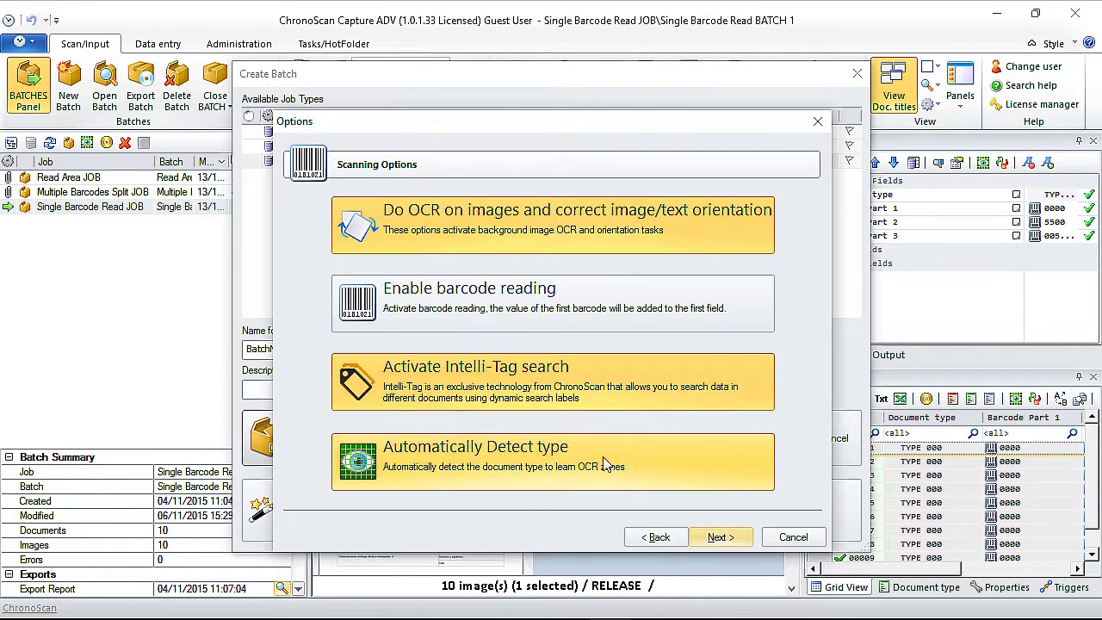
# Step: Turn off Intelli-Tag search in the scanning options and choose multi-image documents that are split manually
pyautogui.click(475, 379)
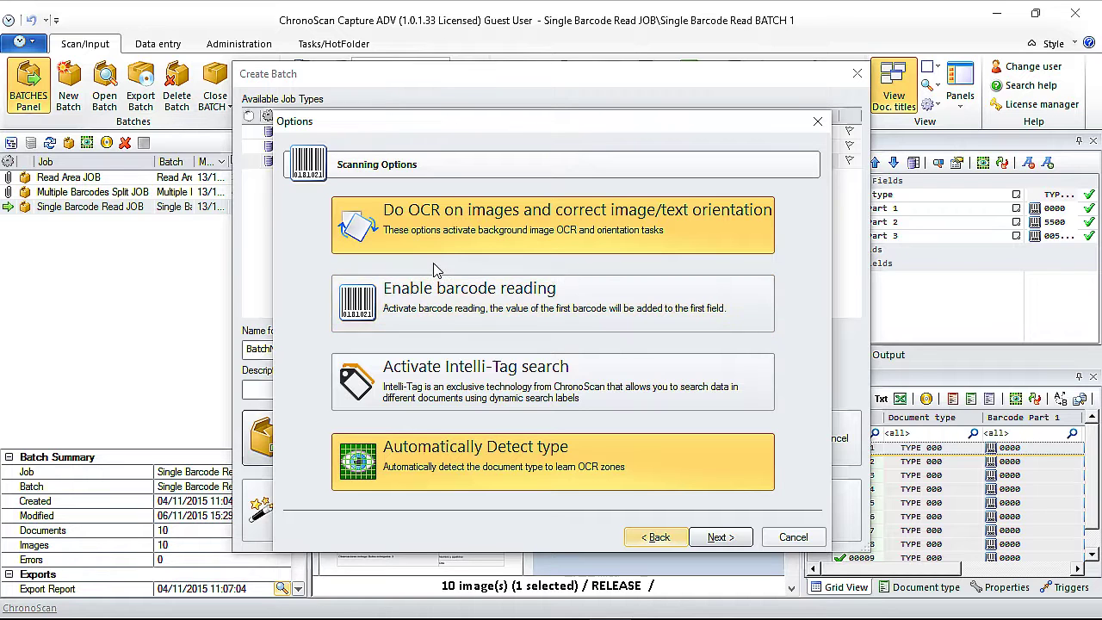
pyautogui.click(731, 538)
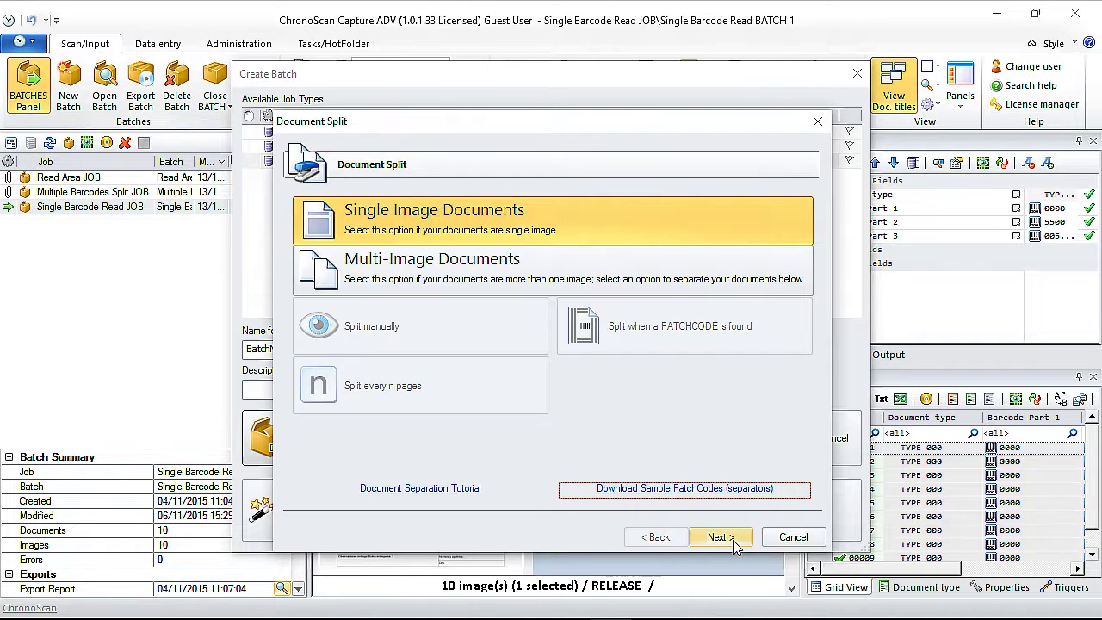
pyautogui.click(392, 261)
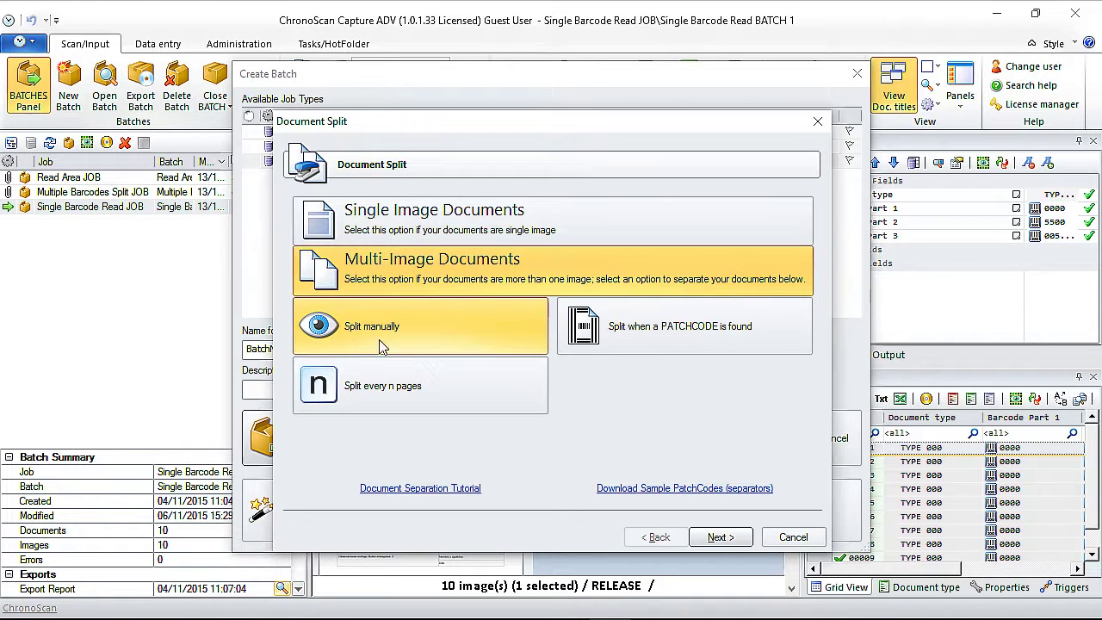
pyautogui.click(720, 539)
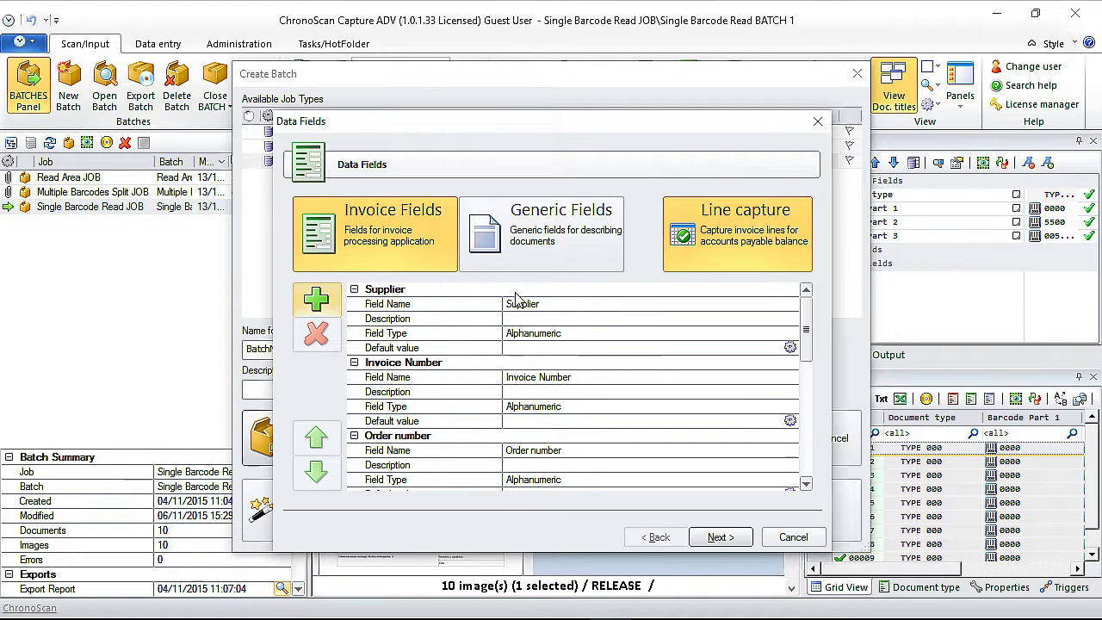
# Step: Use the generic data fields and delete Document Title, Author, Subject and Keywords, keeping only Scan Date
pyautogui.click(473, 219)
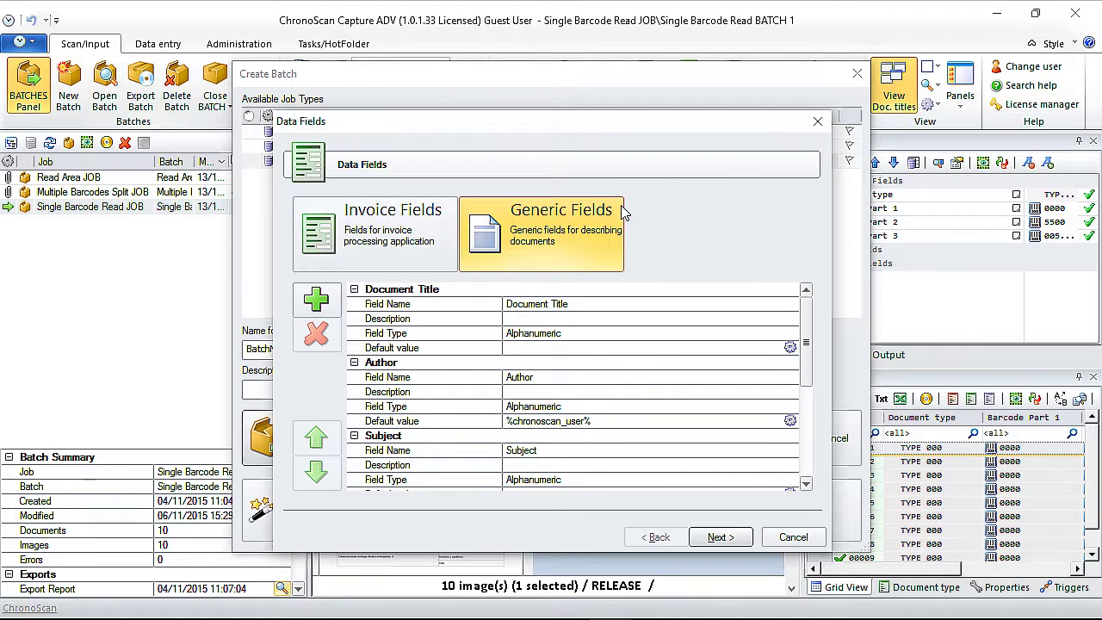
pyautogui.click(386, 301)
pyautogui.press('Delete')
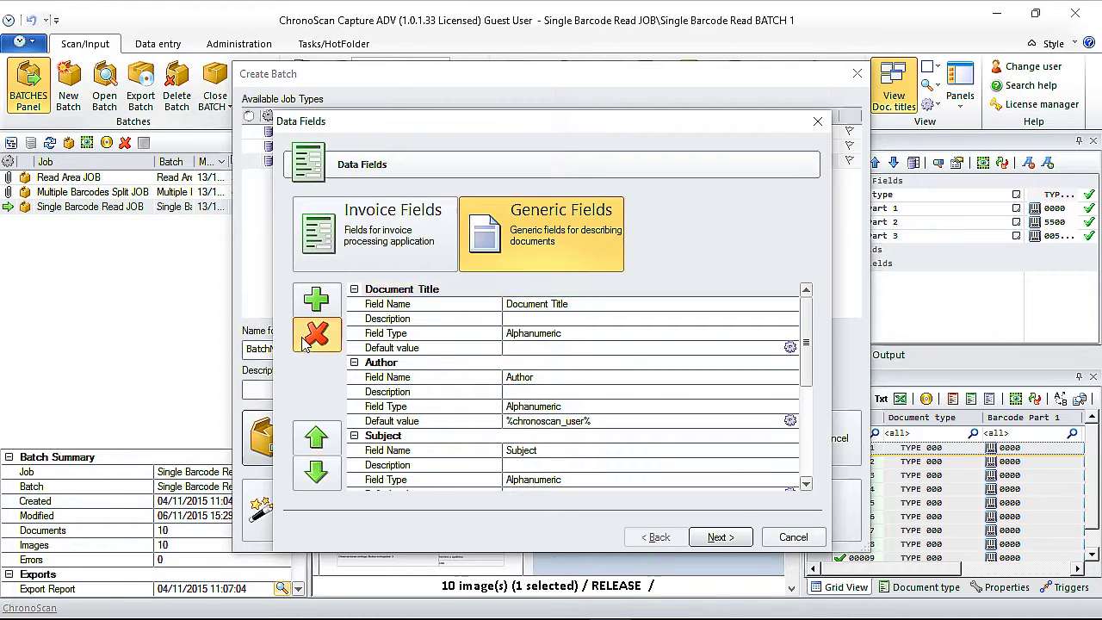
pyautogui.press('Delete')
pyautogui.click(370, 300)
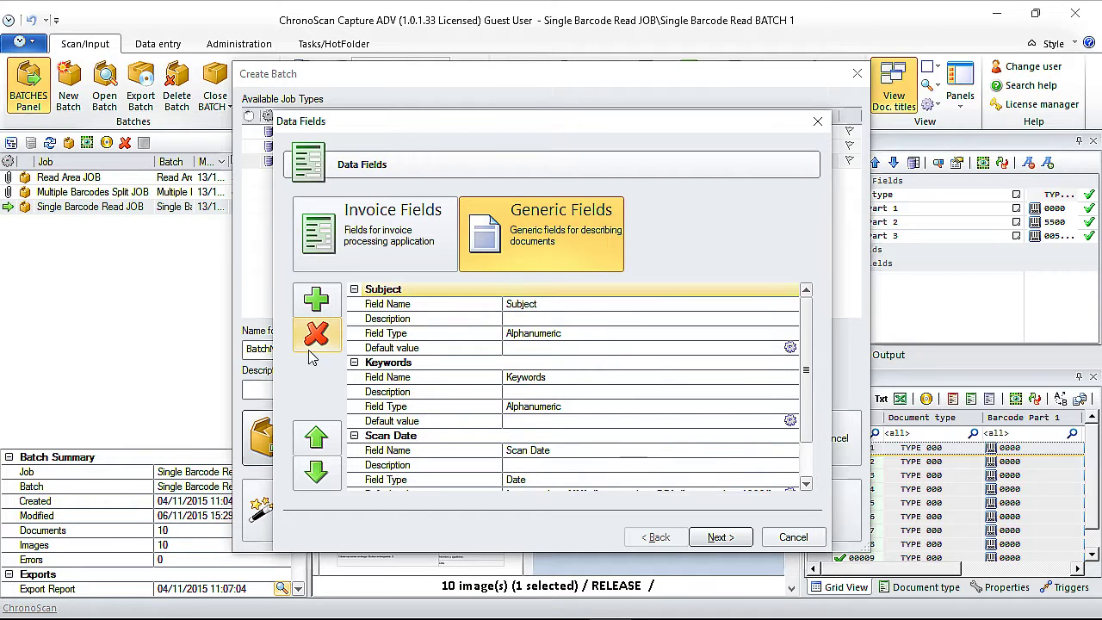
pyautogui.click(315, 341)
pyautogui.click(316, 341)
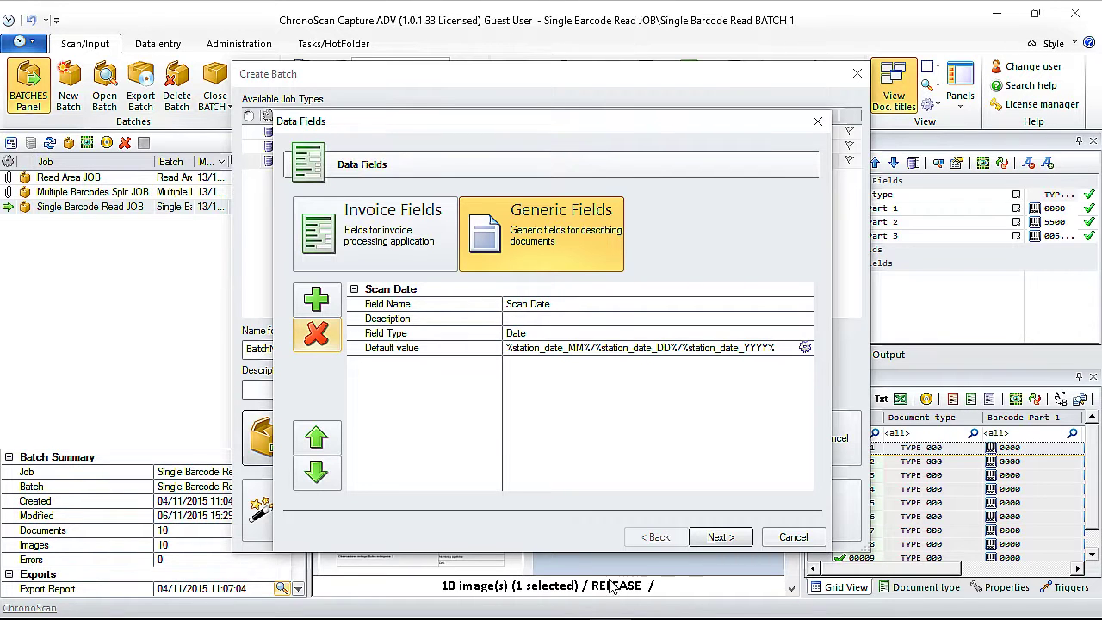
pyautogui.click(721, 538)
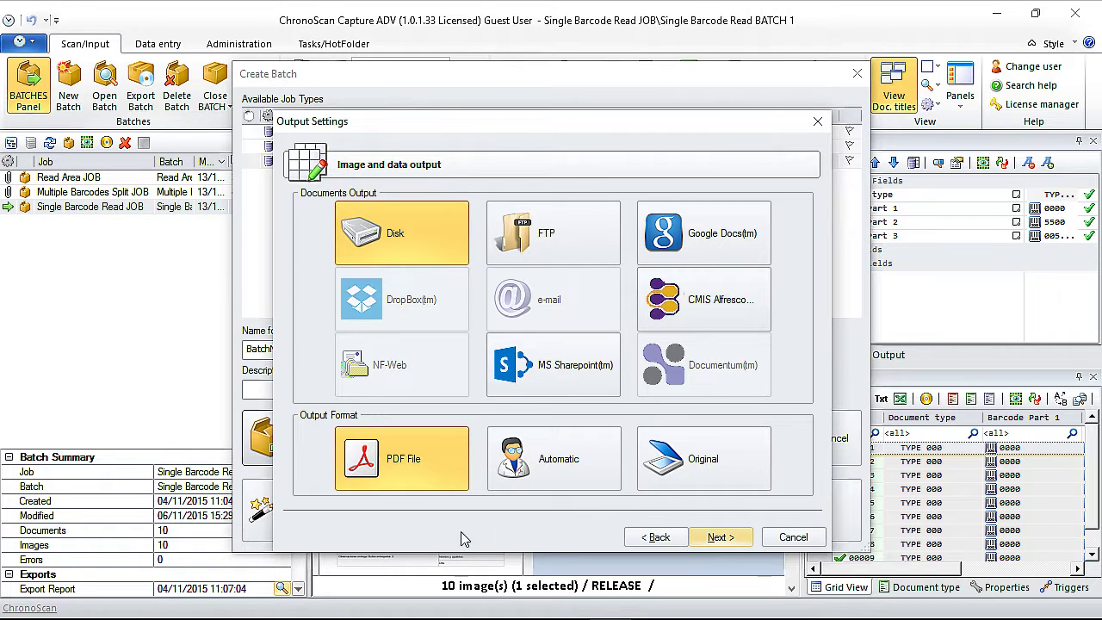
# Step: Finish the job with disk output as PDF files and create its batch named READ AREA BATCH 1
pyautogui.click(720, 538)
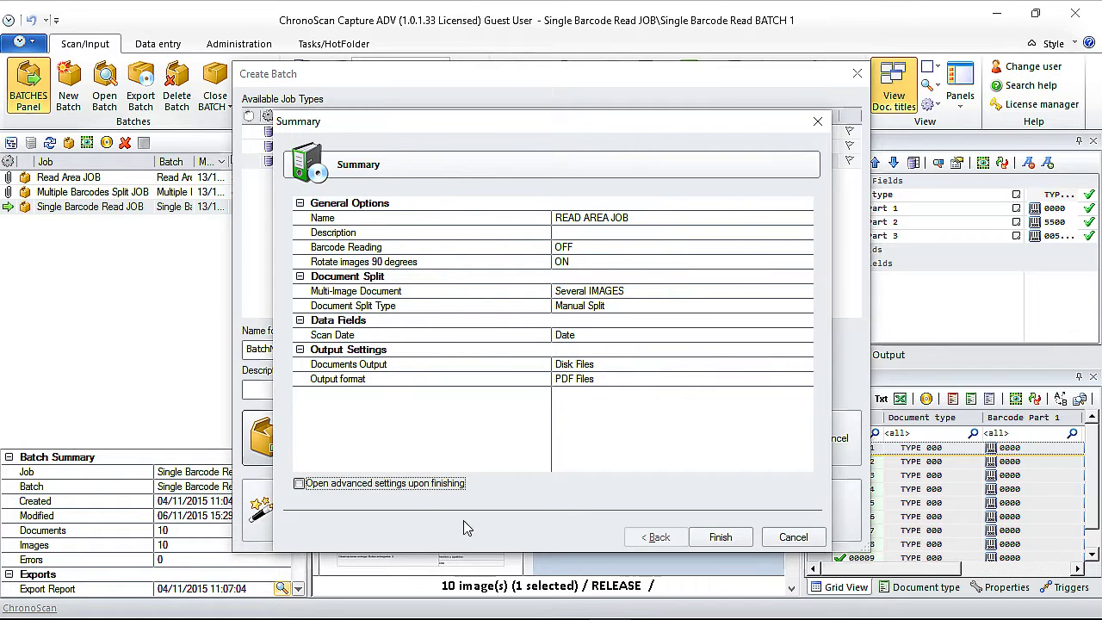
pyautogui.click(722, 541)
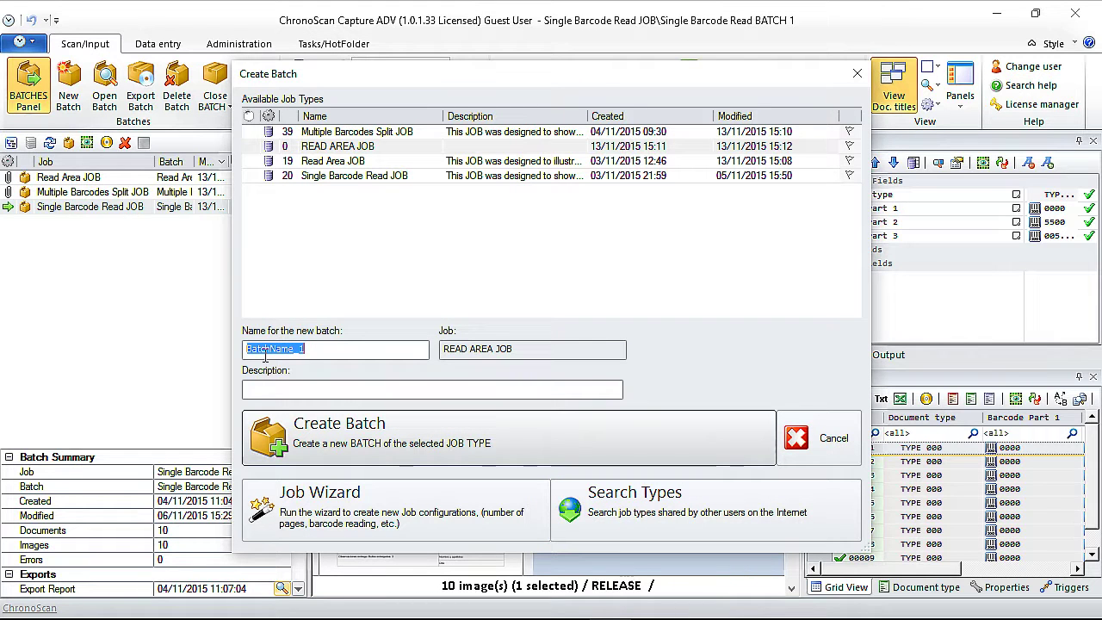
pyautogui.write('REA')
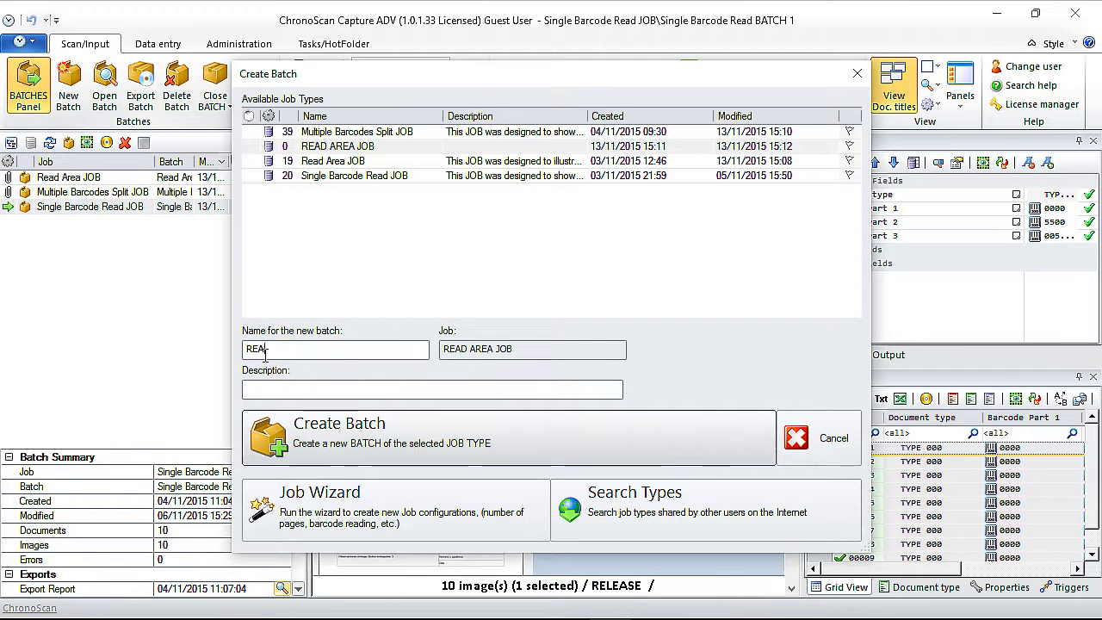
pyautogui.write('D')
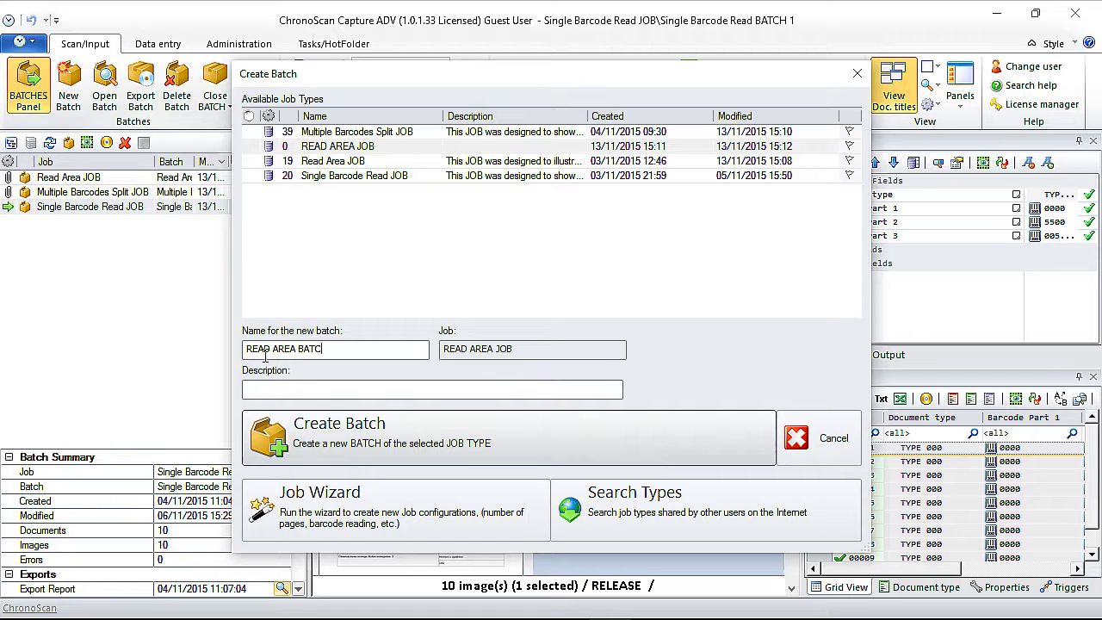
pyautogui.write(' AREA BATCH')
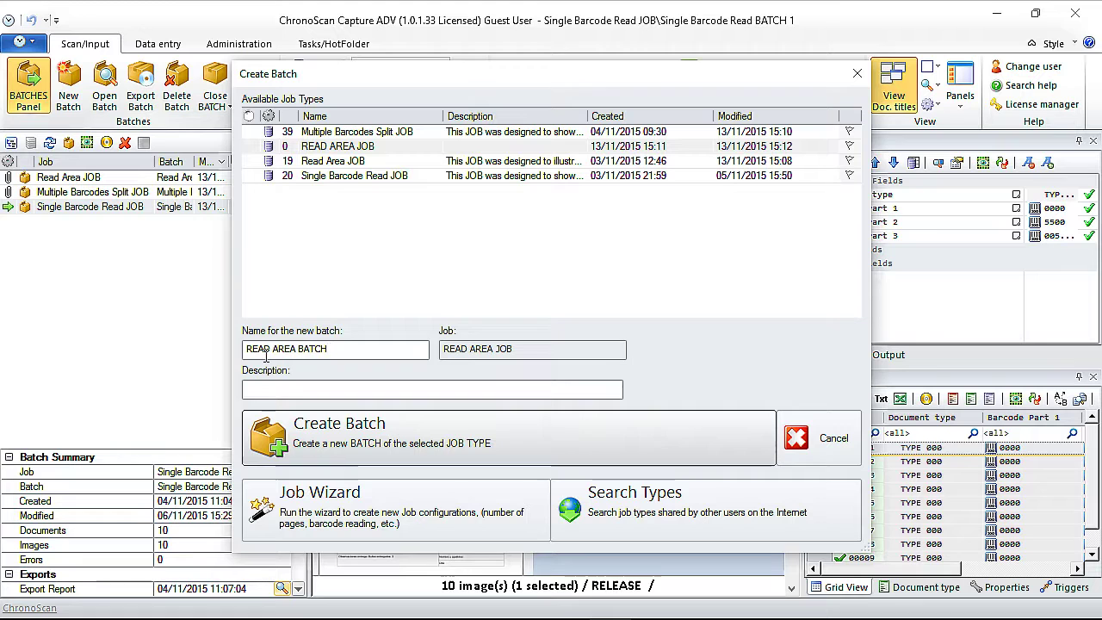
pyautogui.write(' 1')
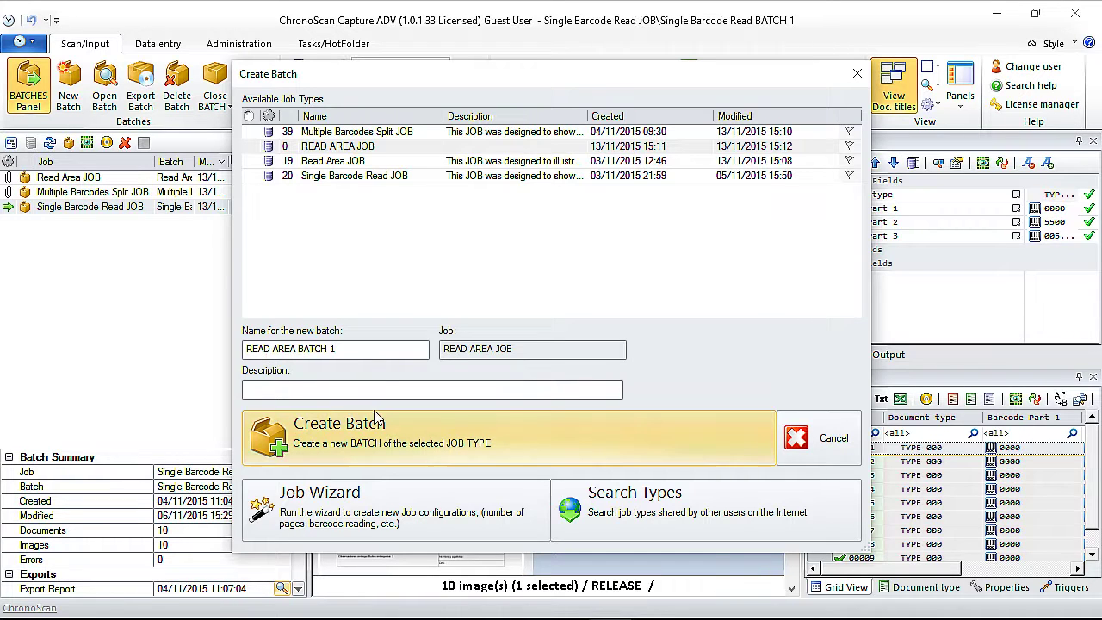
pyautogui.click(335, 430)
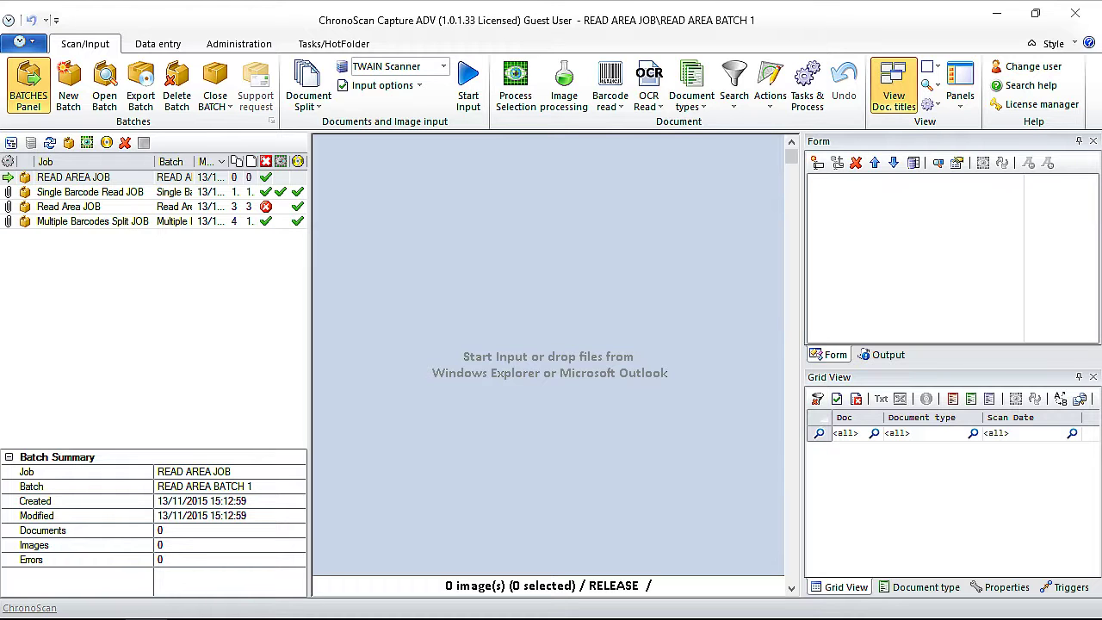
# Step: Import ReadArea Test.pdf into the empty batch with auto detection, color import and a resolution of 300
pyautogui.moveTo(613, 375); pyautogui.dragTo(492, 277)
pyautogui.click(588, 357)
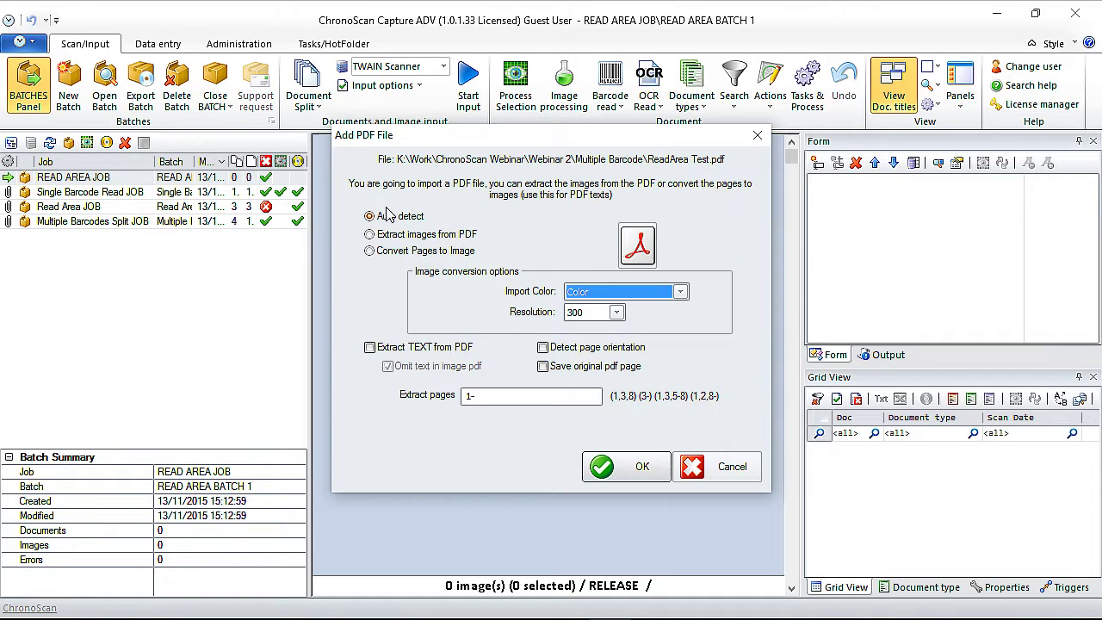
pyautogui.click(617, 312)
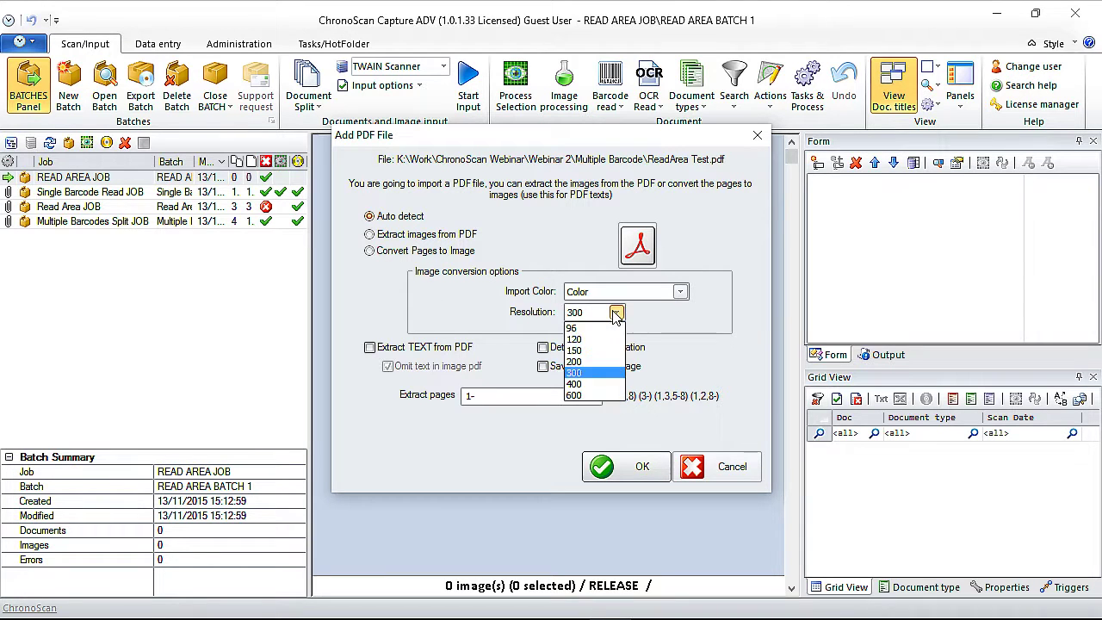
pyautogui.click(588, 379)
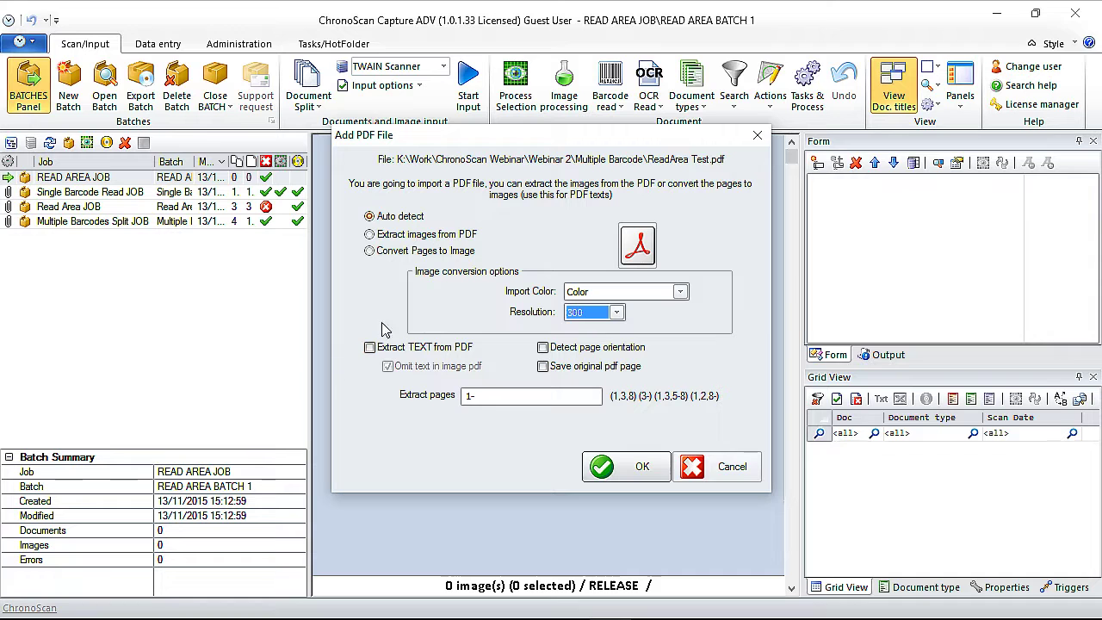
pyautogui.click(618, 478)
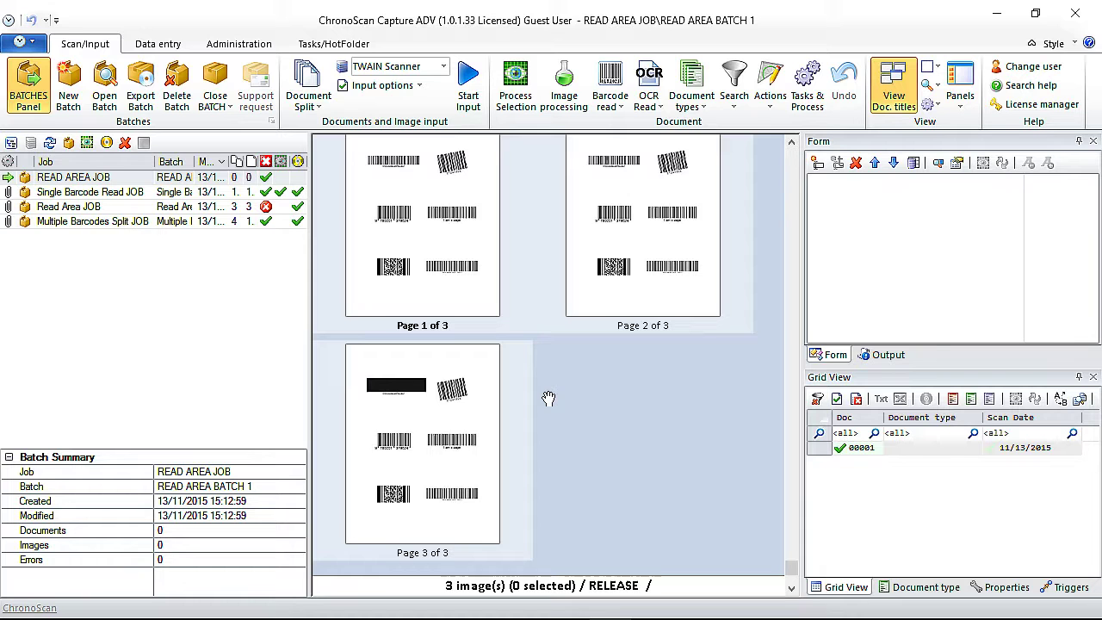
# Step: Select page 1 of Document 1 and activate barcode reading for the job
pyautogui.scroll(1, 632, 409)
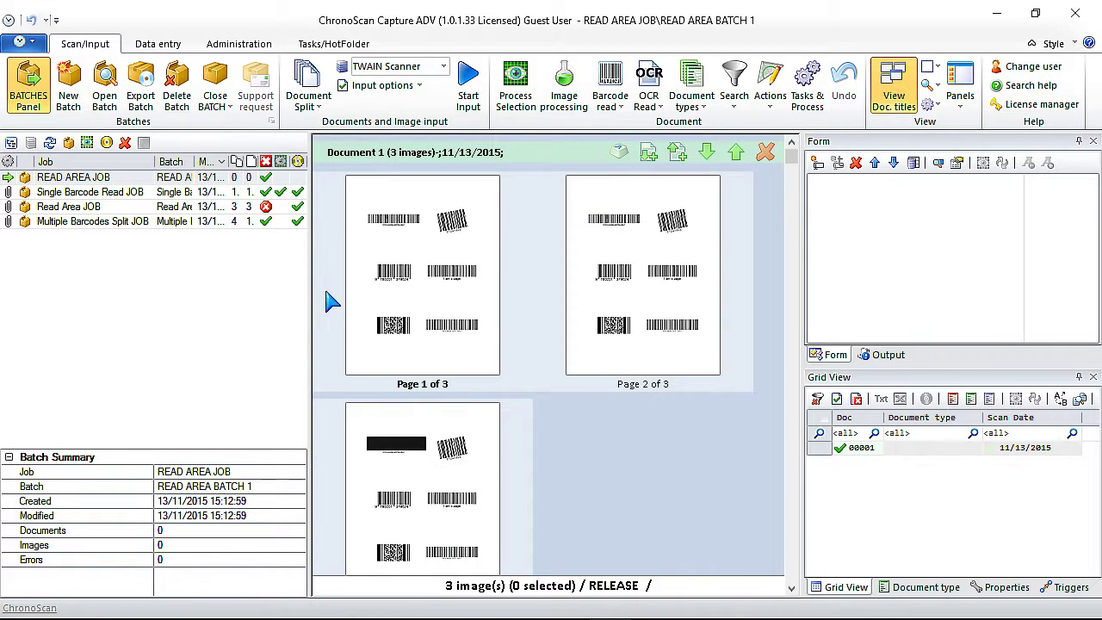
pyautogui.moveTo(594, 349)
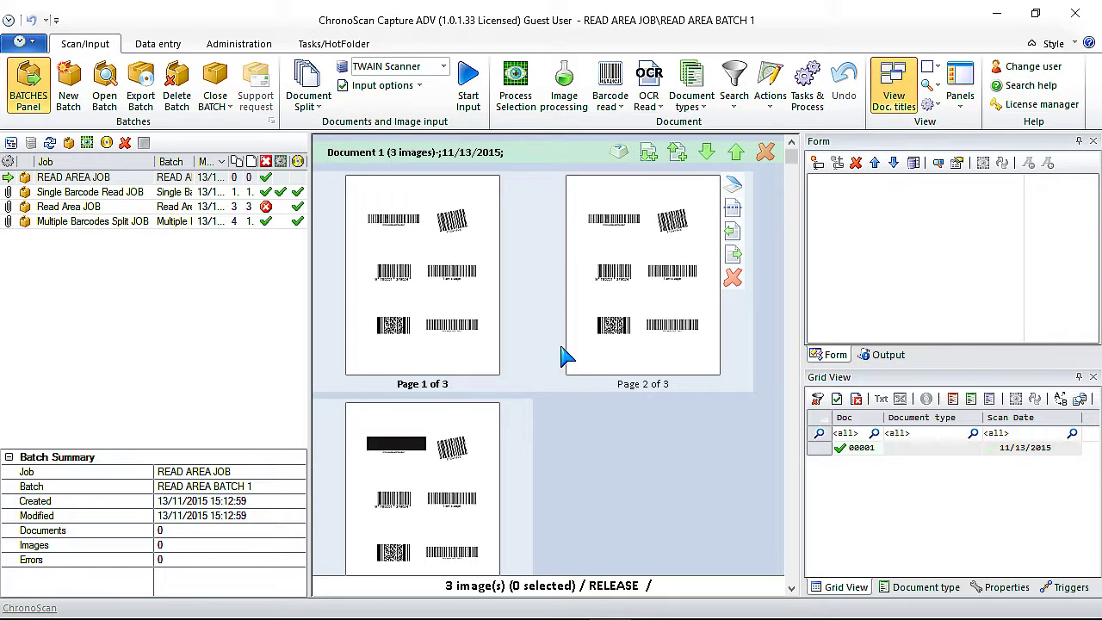
pyautogui.click(433, 279)
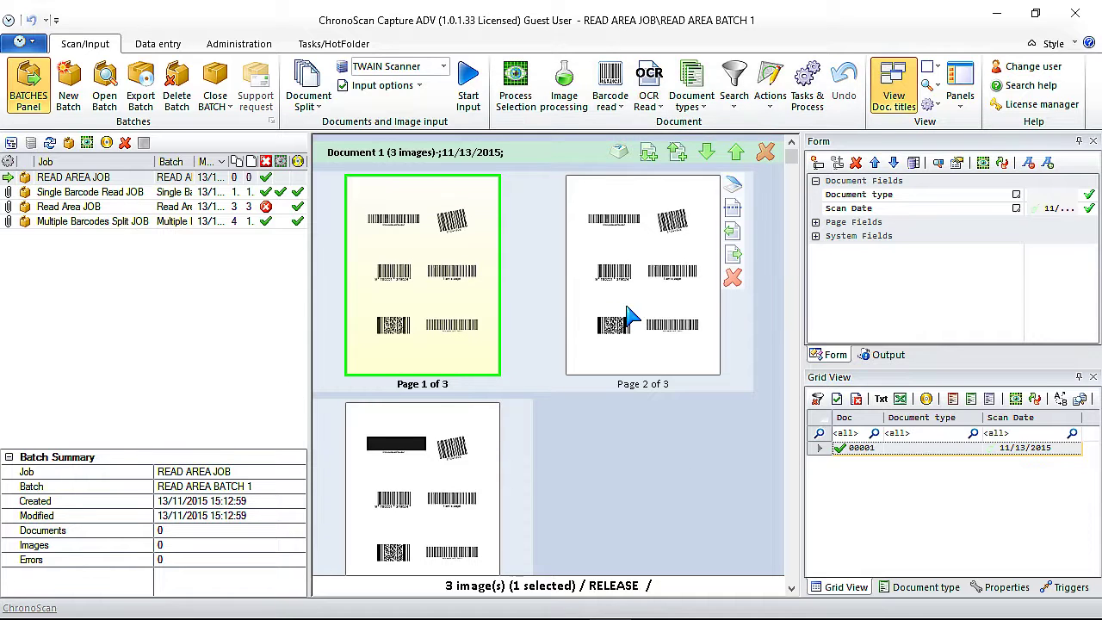
pyautogui.moveTo(482, 222)
pyautogui.click(620, 96)
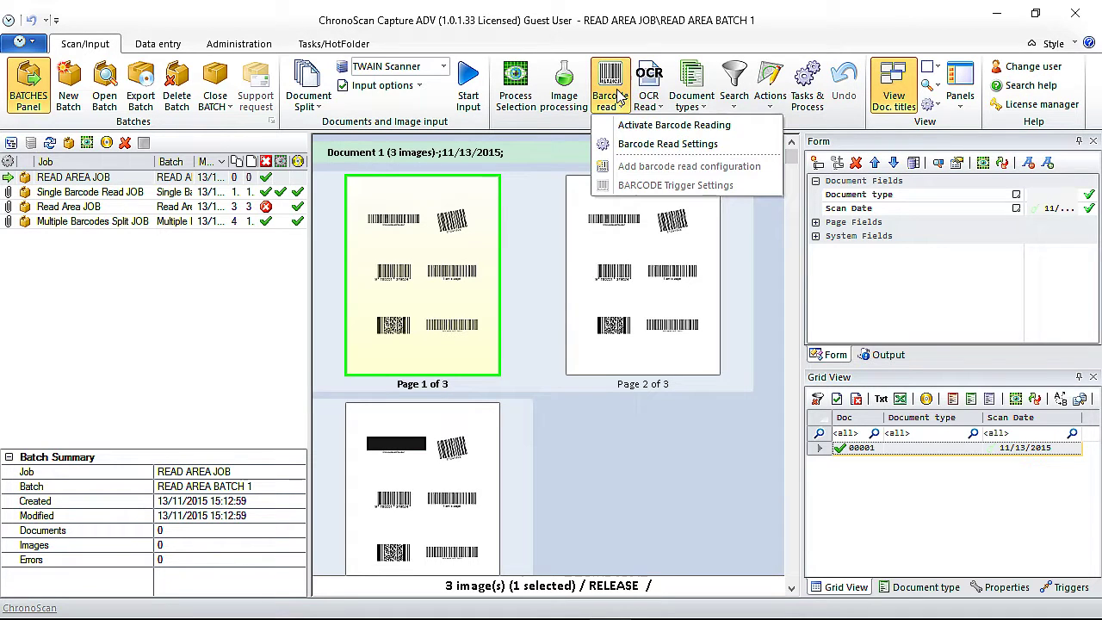
pyautogui.click(641, 126)
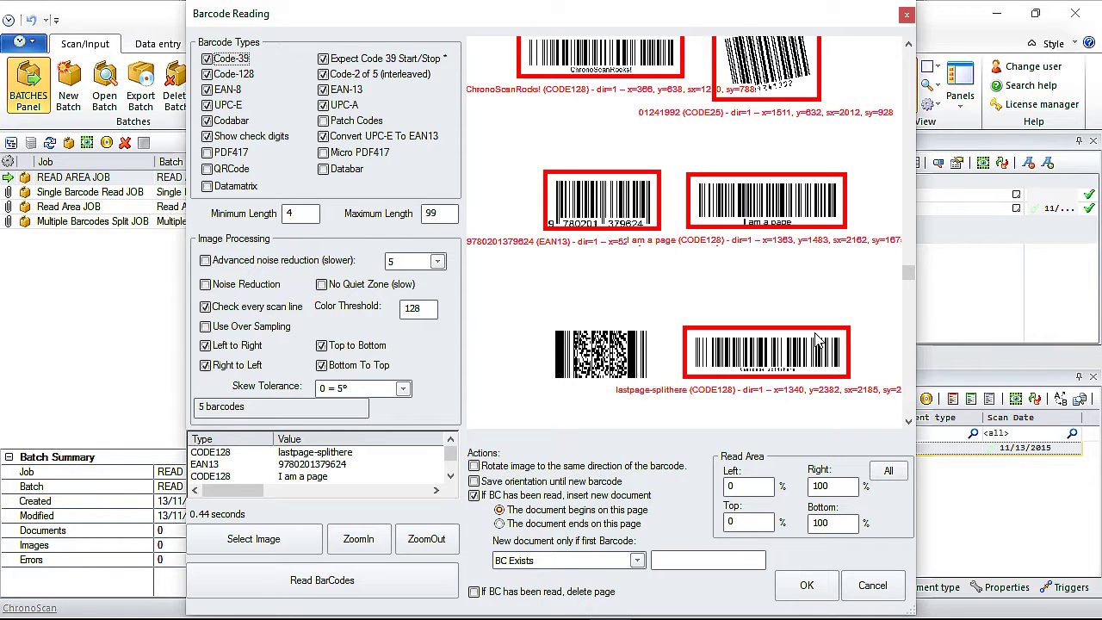
# Step: Enable the PDF417 barcode type and read the sample page's barcodes again
pyautogui.moveTo(908, 274); pyautogui.dragTo(908, 237)
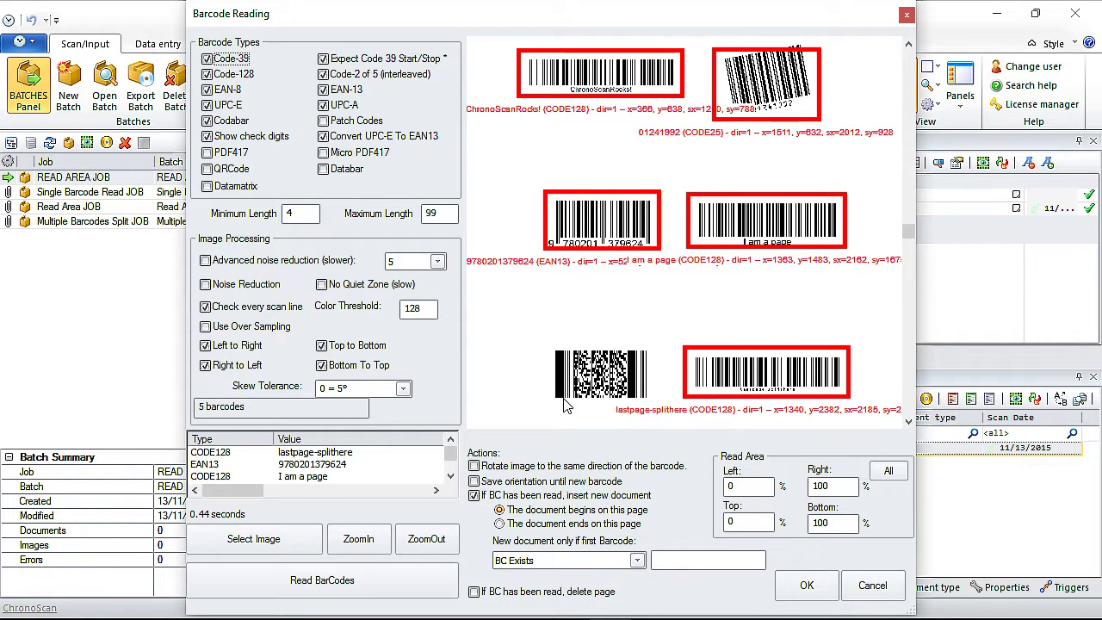
pyautogui.click(215, 153)
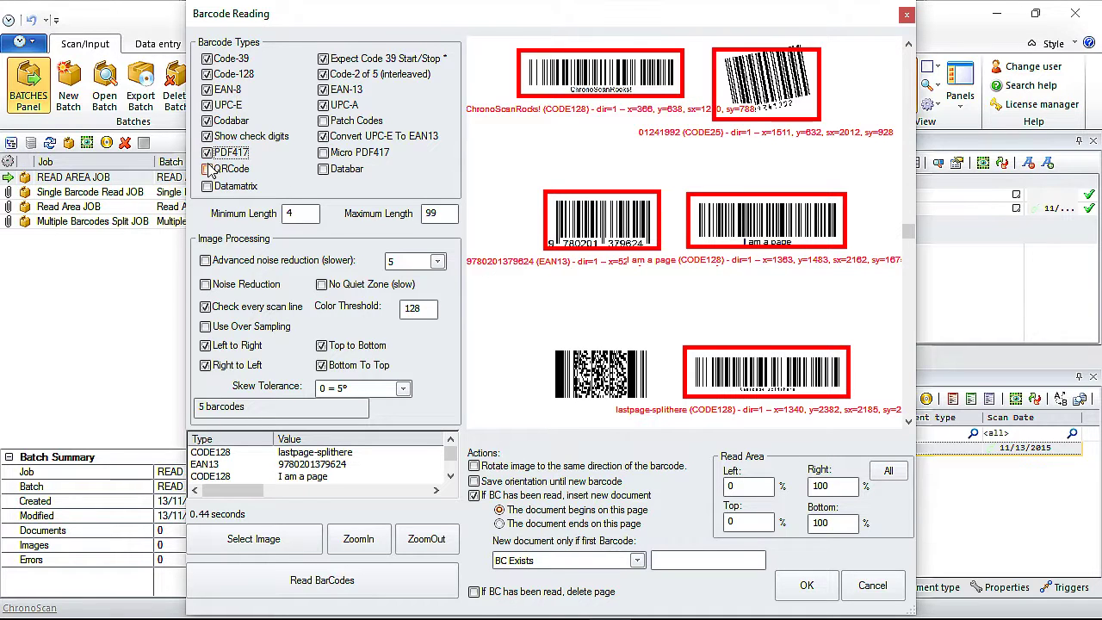
pyautogui.click(304, 584)
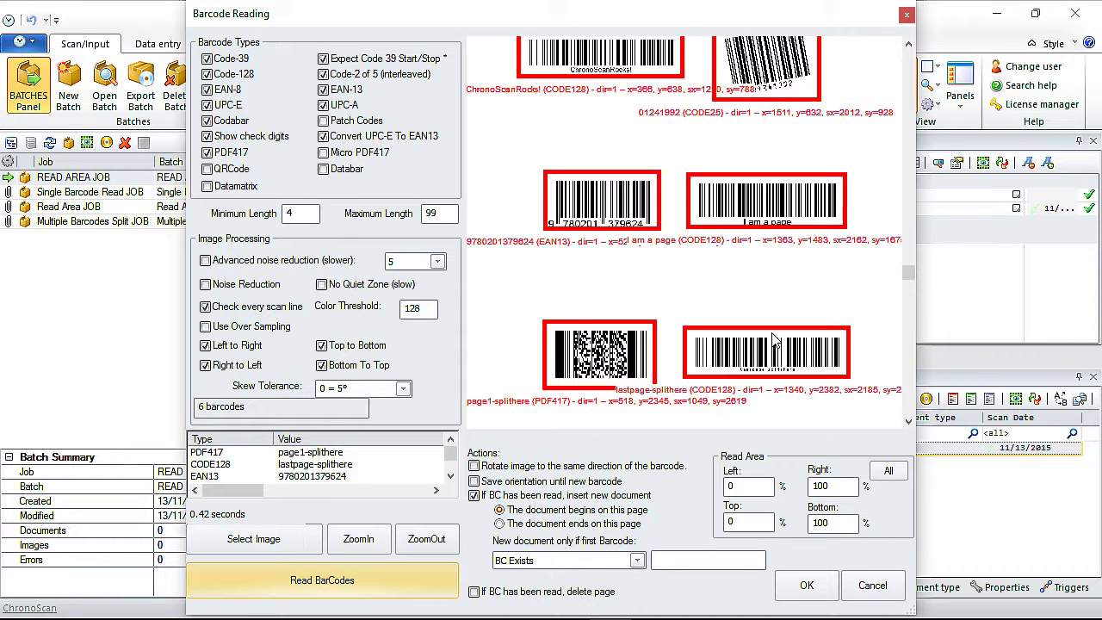
# Step: Review the detected barcodes across the page preview and set the read area's bottom limit to 50%
pyautogui.moveTo(909, 273); pyautogui.dragTo(909, 76)
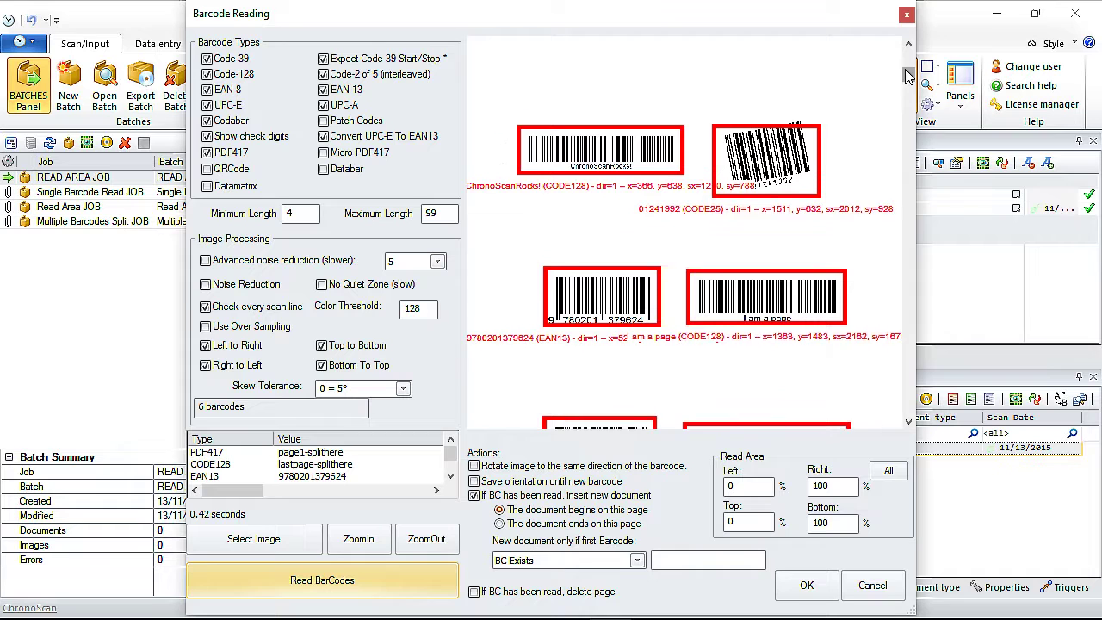
pyautogui.moveTo(910, 76)
pyautogui.mouseDown()
pyautogui.moveTo(880, 425)
pyautogui.moveTo(910, 74)
pyautogui.mouseUp()
pyautogui.scroll(1, 911, 86)
pyautogui.moveTo(911, 60); pyautogui.dragTo(896, 203)
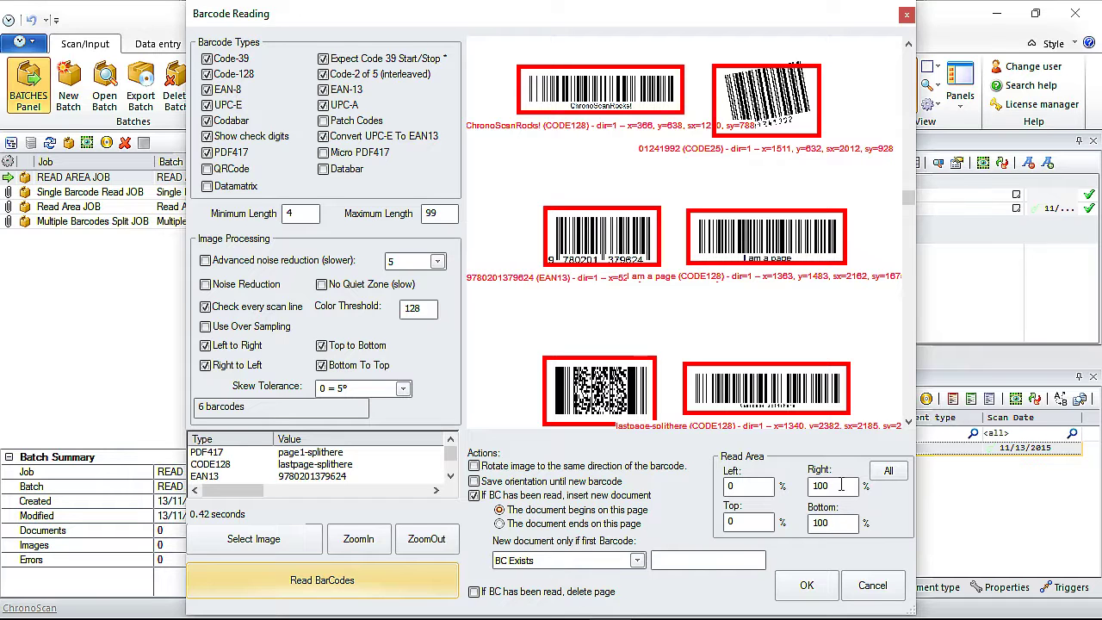
pyautogui.moveTo(844, 521); pyautogui.dragTo(813, 523)
pyautogui.write('50')
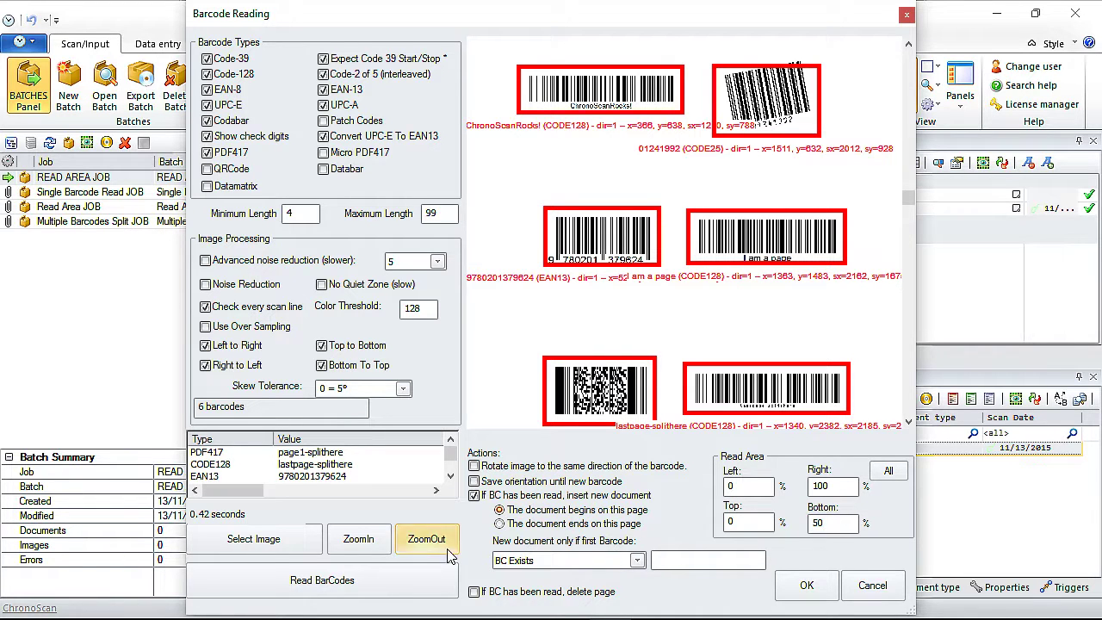
# Step: Read the sample page's barcodes again within the 50% bottom limit and check the detections in the preview
pyautogui.click(342, 586)
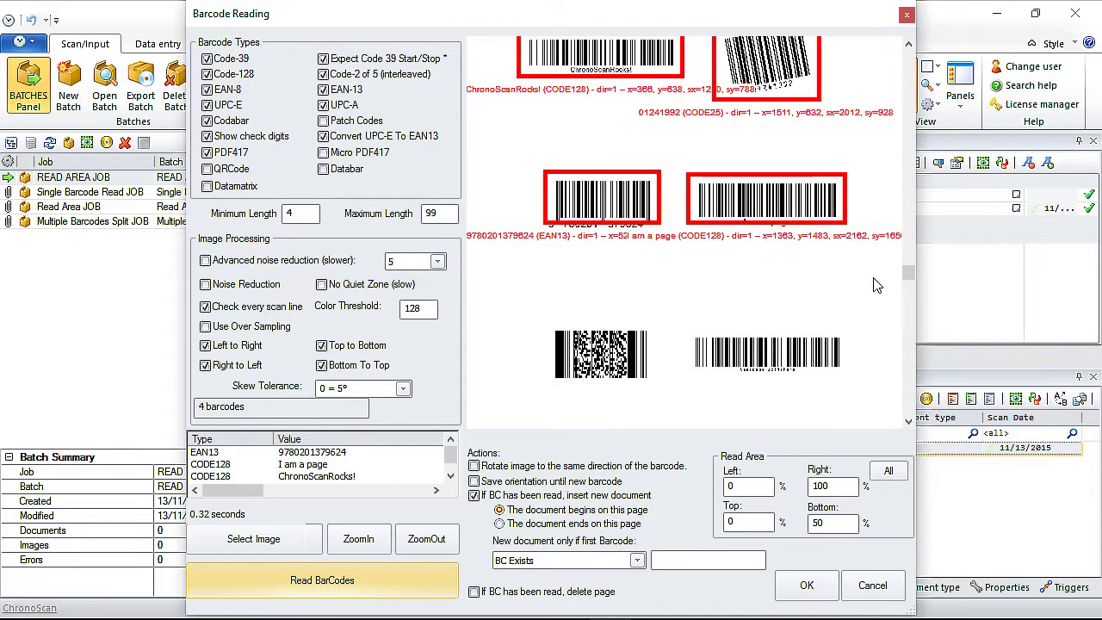
pyautogui.moveTo(906, 277); pyautogui.dragTo(909, 334)
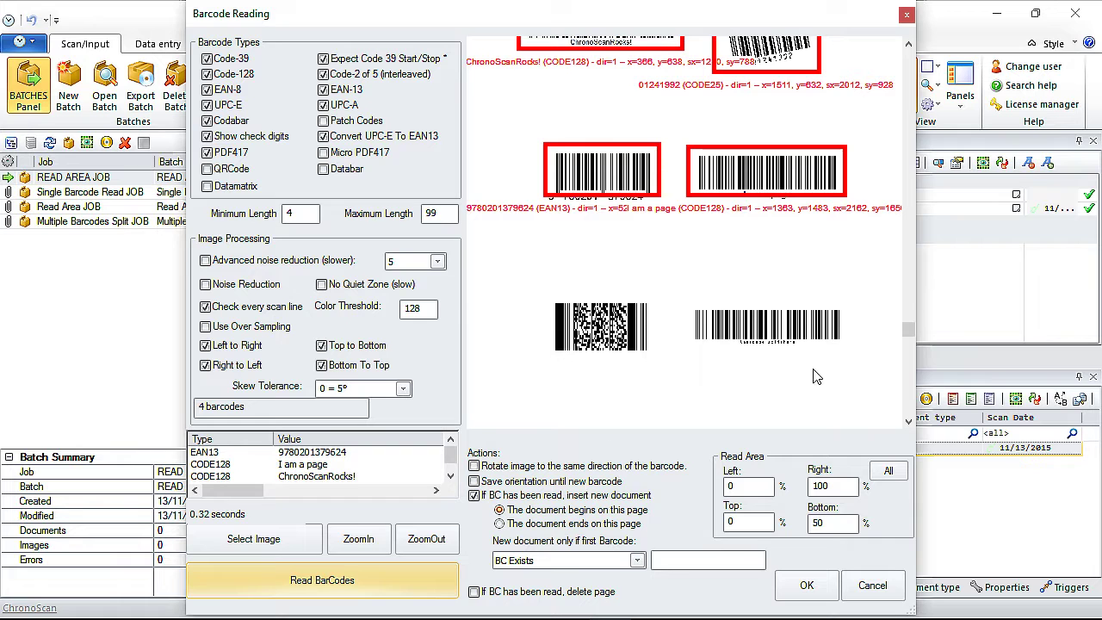
pyautogui.moveTo(910, 331); pyautogui.dragTo(887, 93)
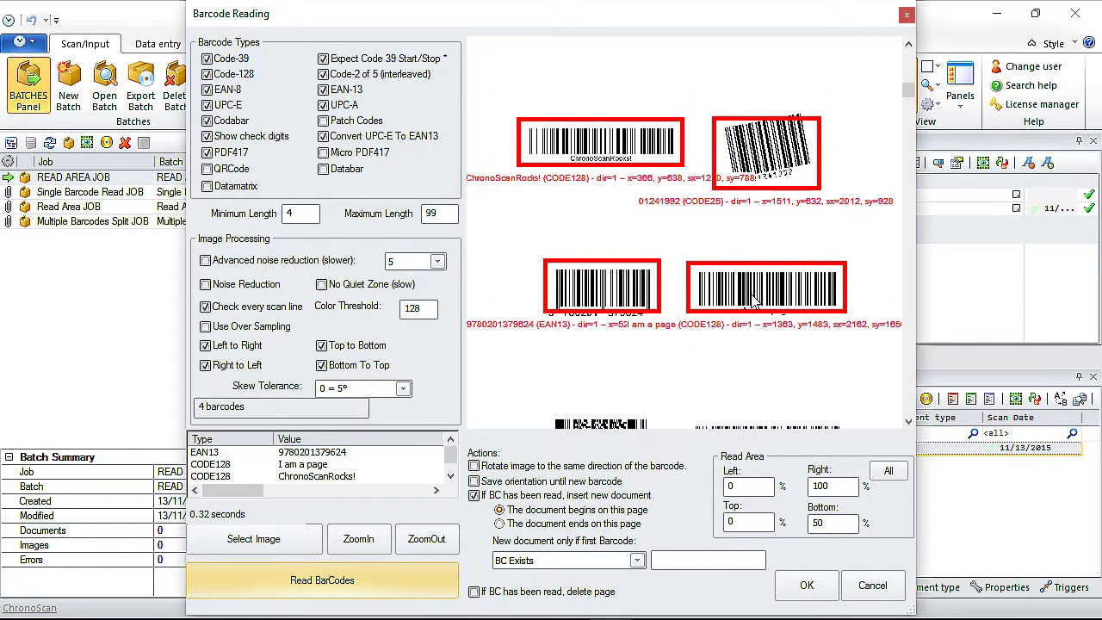
# Step: Set the read area's bottom limit to 30% and read the sample page's barcodes again
pyautogui.doubleClick(836, 525)
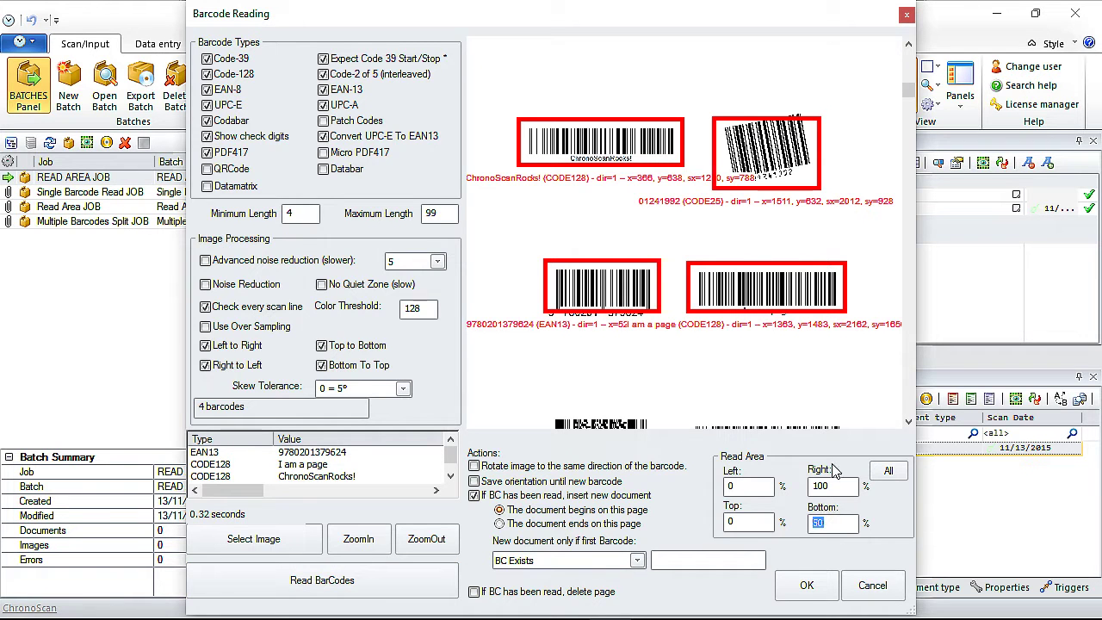
pyautogui.write('30')
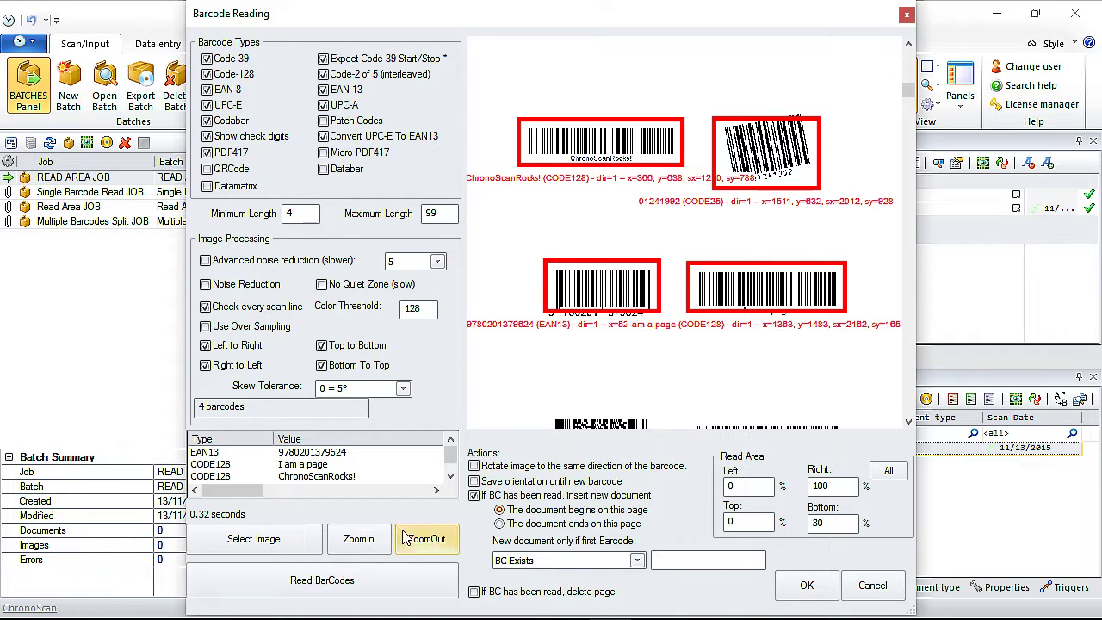
pyautogui.click(362, 581)
pyautogui.moveTo(909, 273); pyautogui.dragTo(909, 105)
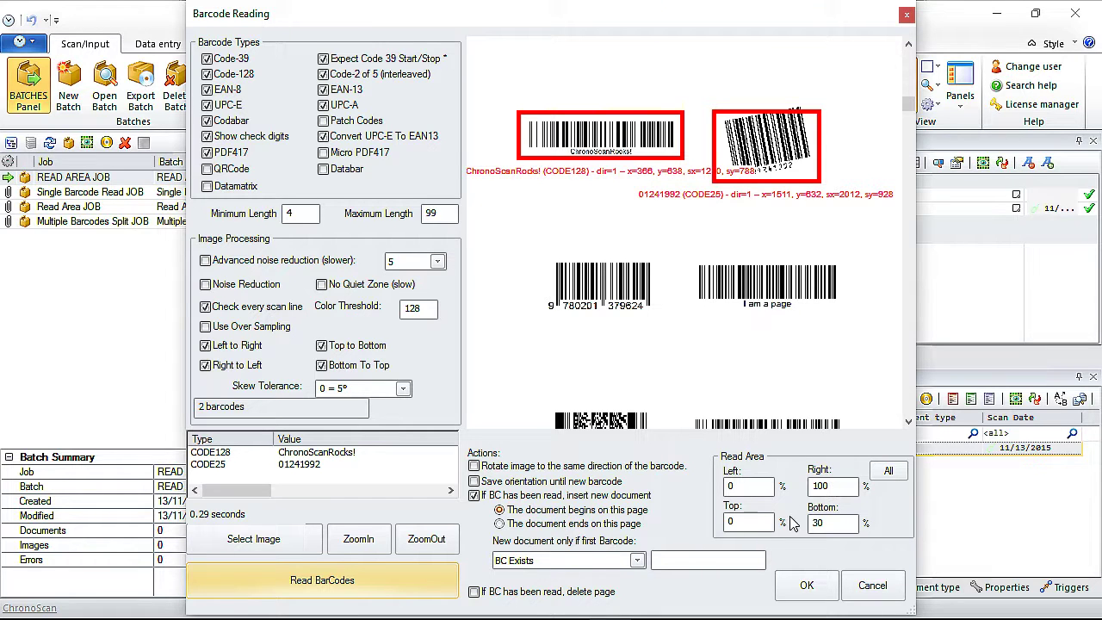
# Step: Set the read area's right limit to 50% and test the barcode reading on the sample page
pyautogui.doubleClick(834, 487)
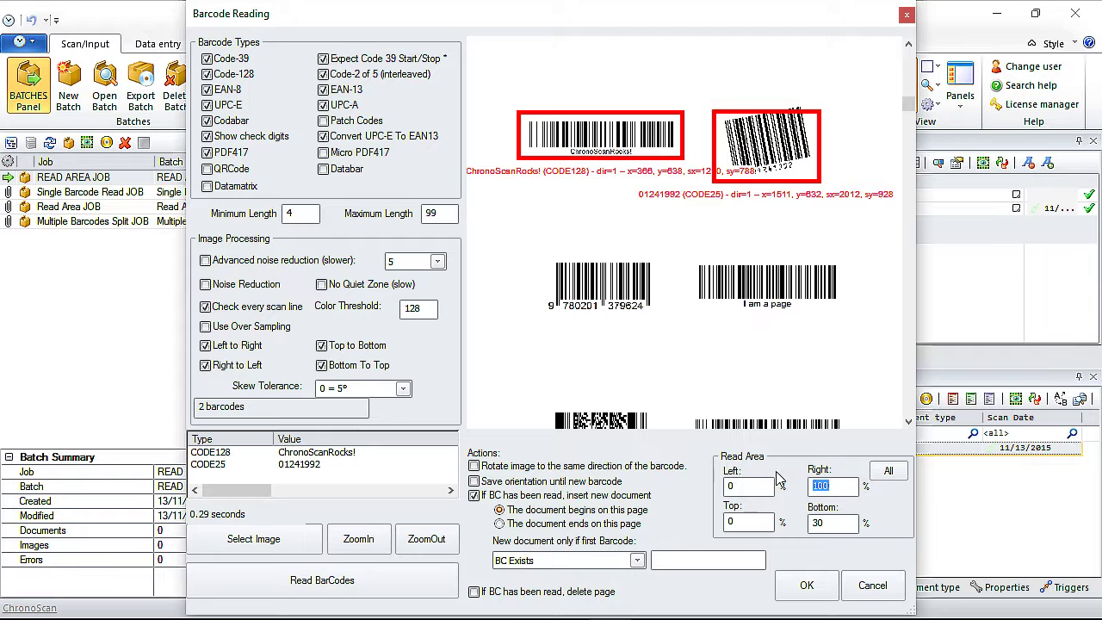
pyautogui.write('50')
pyautogui.click(324, 582)
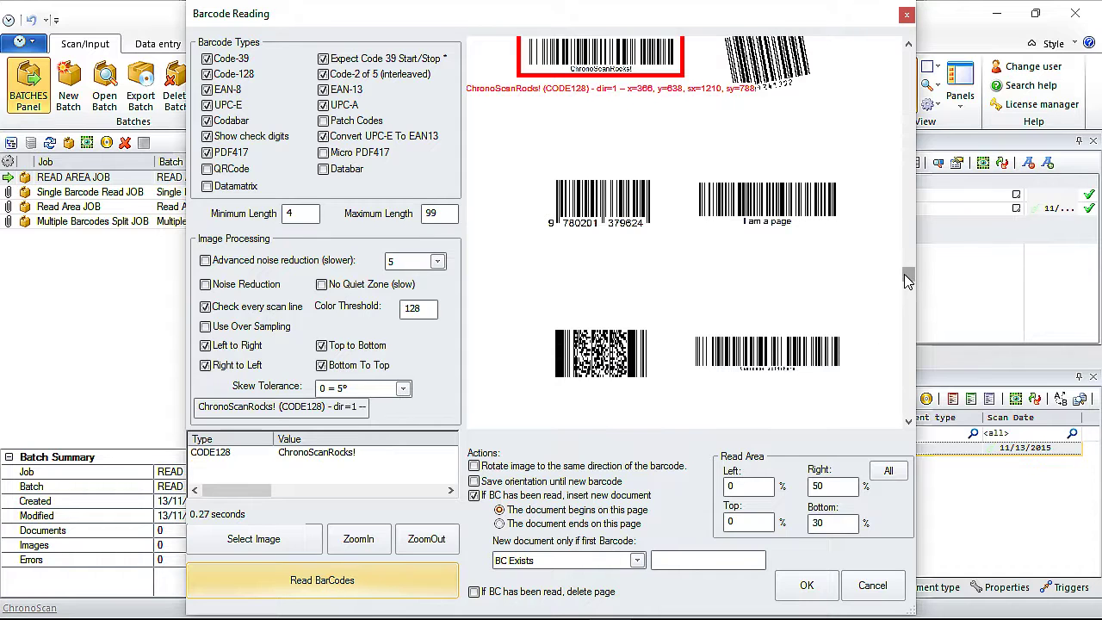
pyautogui.moveTo(904, 274); pyautogui.dragTo(908, 102)
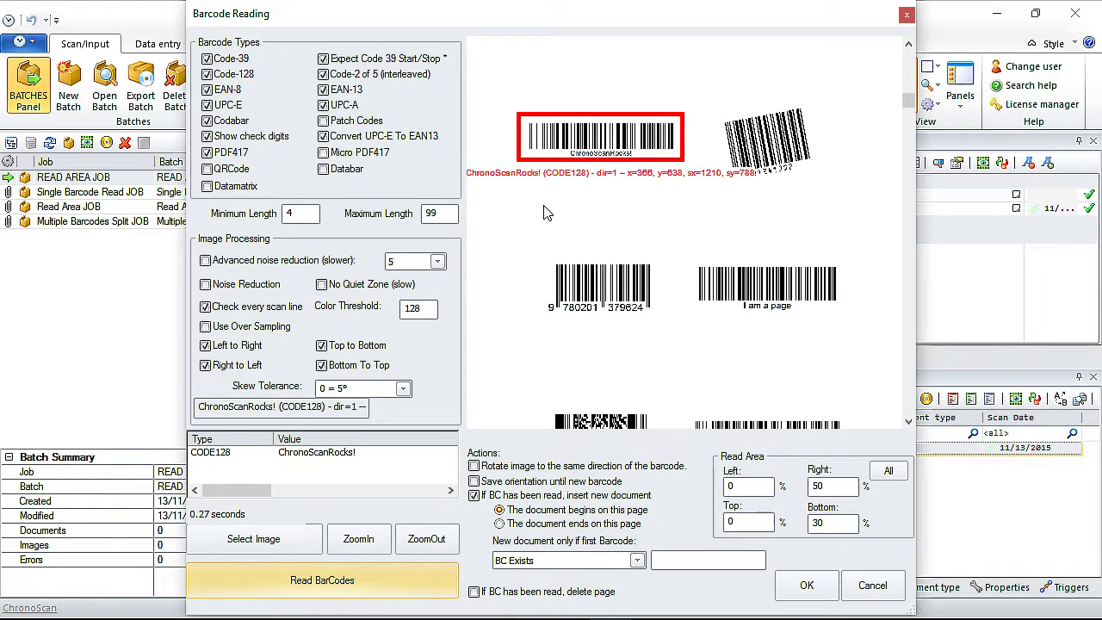
# Step: Disable every enabled barcode type and related option except Code-128
pyautogui.click(226, 59)
pyautogui.click(222, 92)
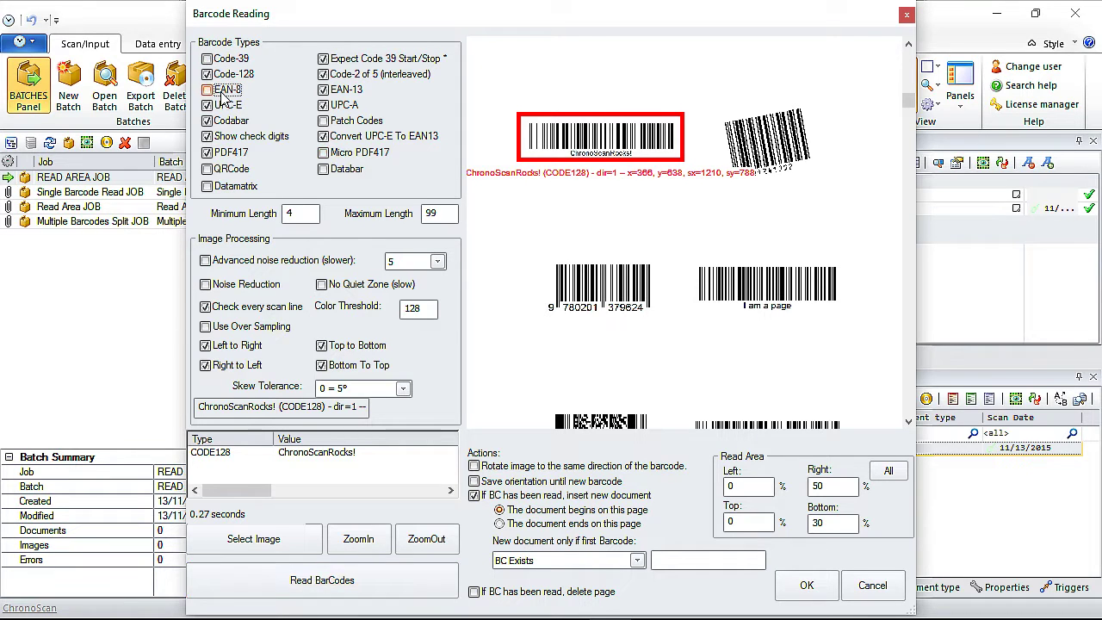
pyautogui.click(226, 105)
pyautogui.click(227, 121)
pyautogui.click(229, 136)
pyautogui.click(229, 152)
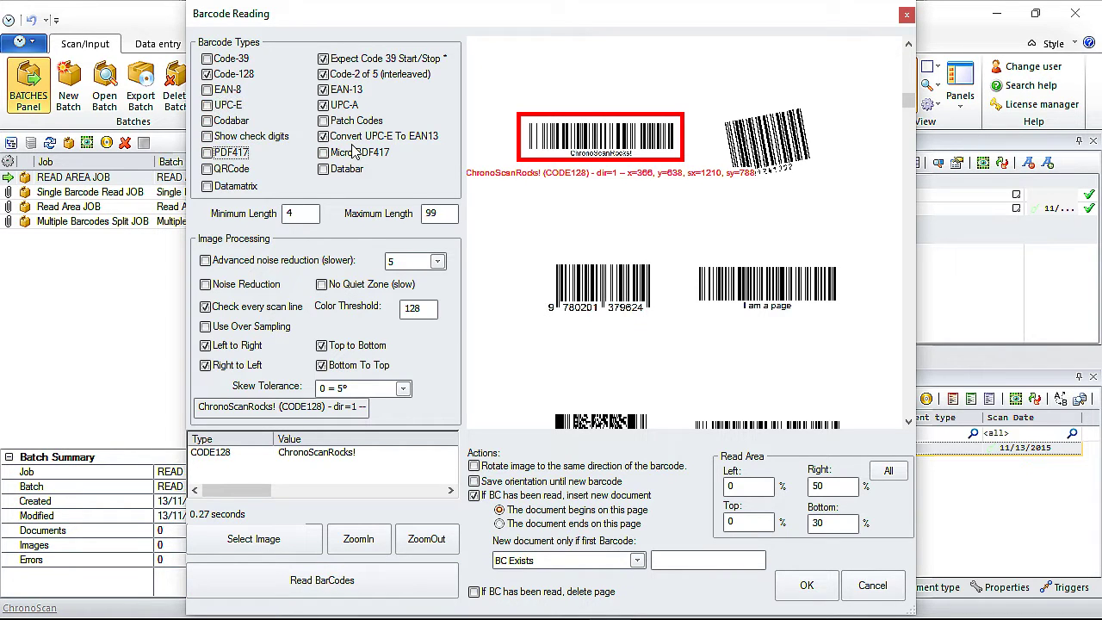
pyautogui.click(353, 137)
pyautogui.click(344, 105)
pyautogui.click(343, 89)
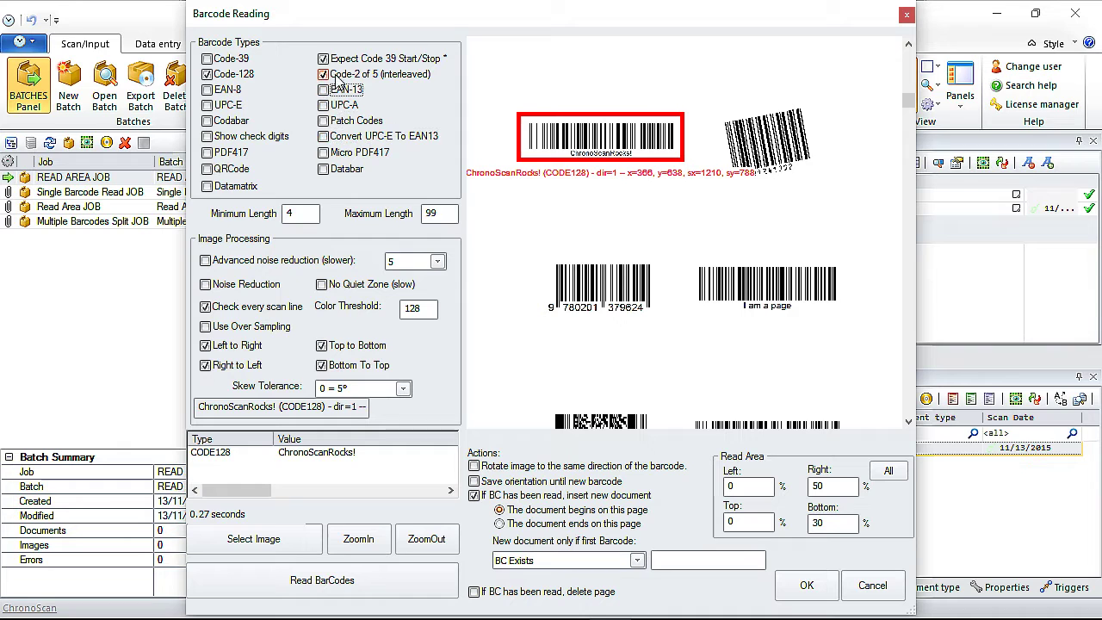
pyautogui.click(340, 75)
pyautogui.click(340, 60)
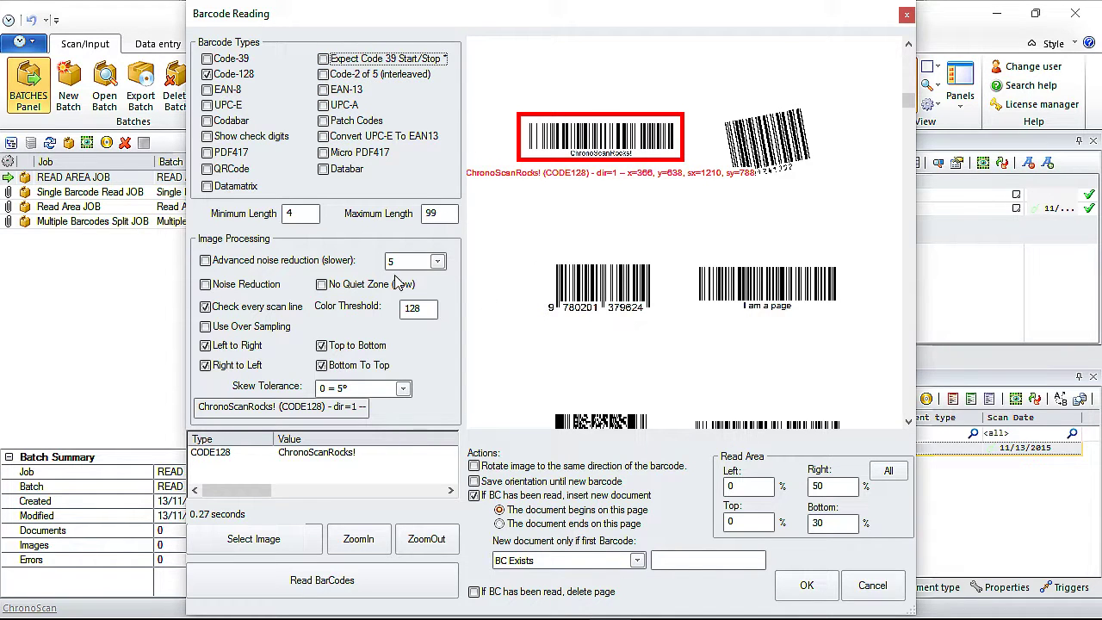
# Step: Read the sample page again with only Code-128 enabled and check the result in the preview
pyautogui.click(292, 582)
pyautogui.scroll(-1, 702, 238)
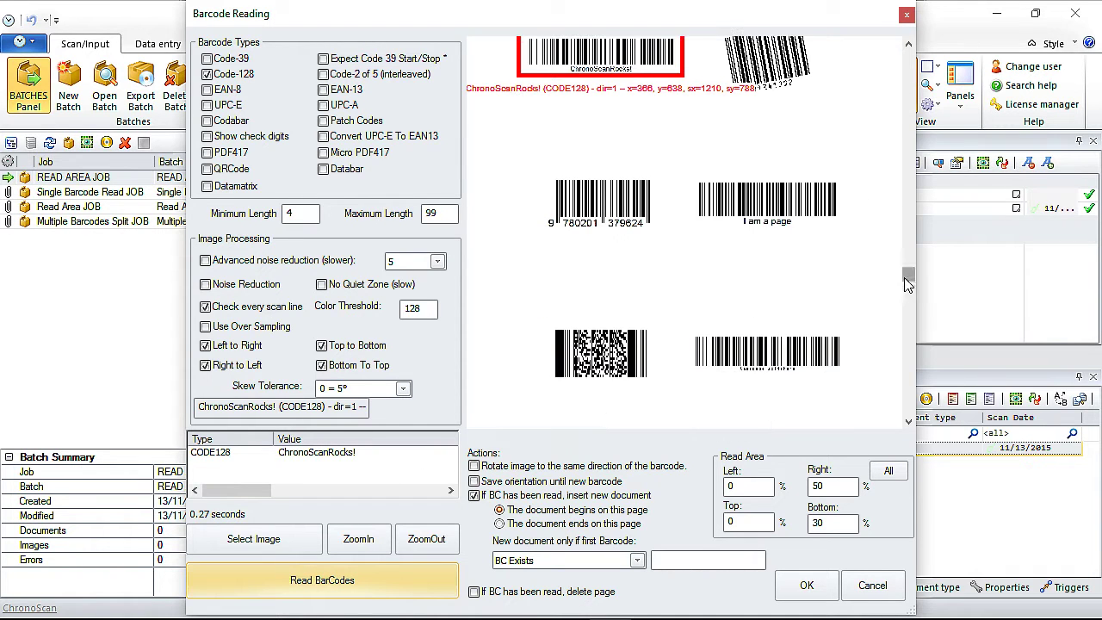
pyautogui.scroll(1, 900, 277)
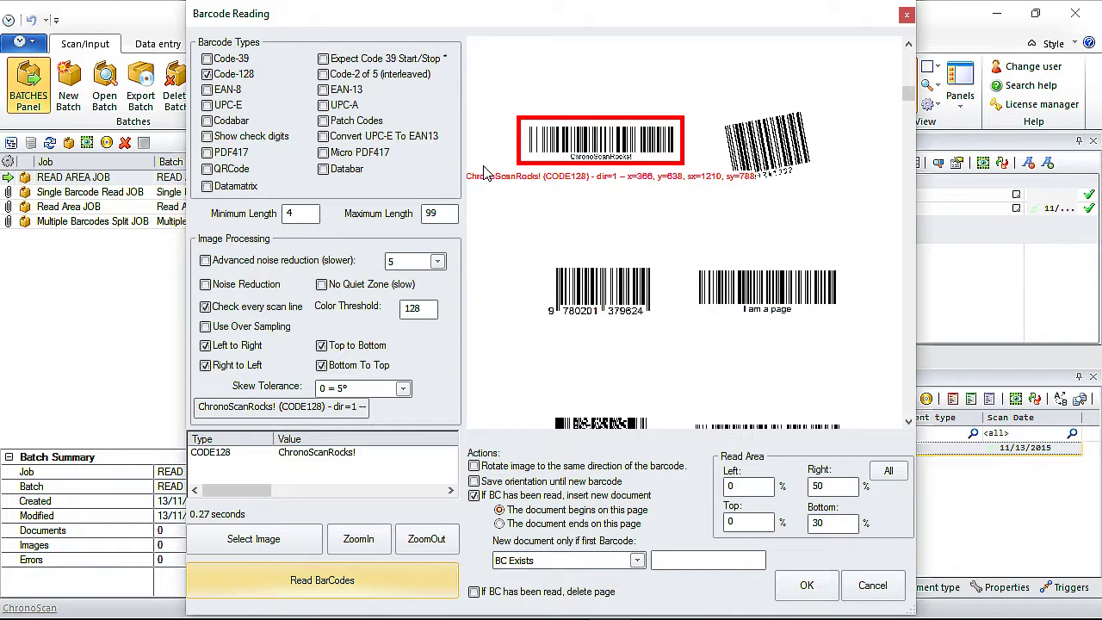
# Step: Restrict the reading direction to Left to Right only and read the sample page's barcodes again
pyautogui.click(321, 365)
pyautogui.click(321, 345)
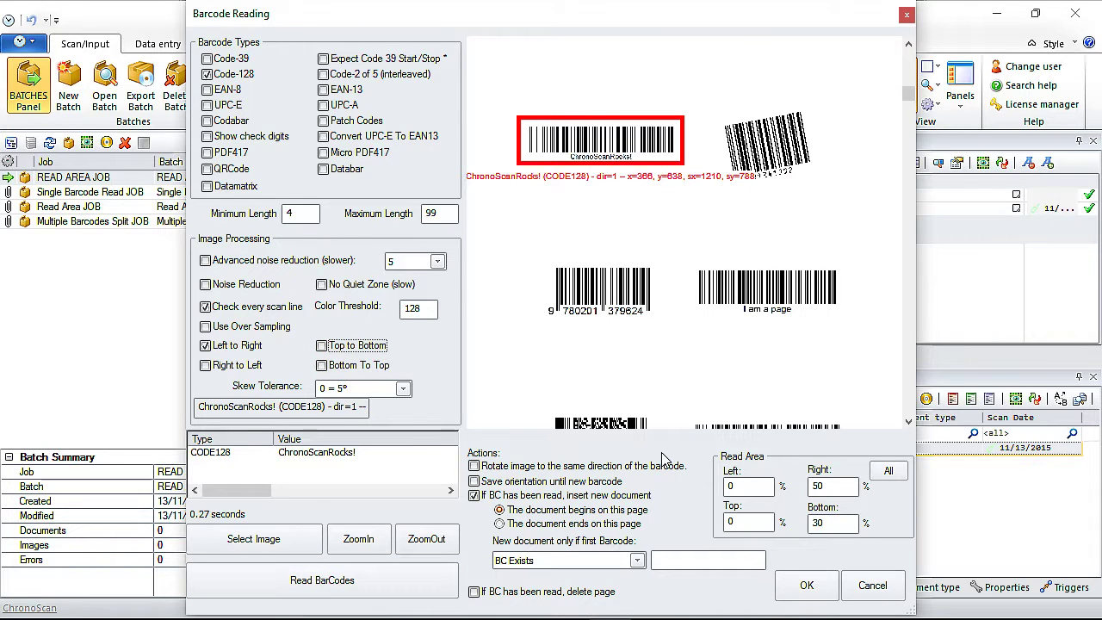
pyautogui.click(293, 595)
pyautogui.scroll(-1, 534, 291)
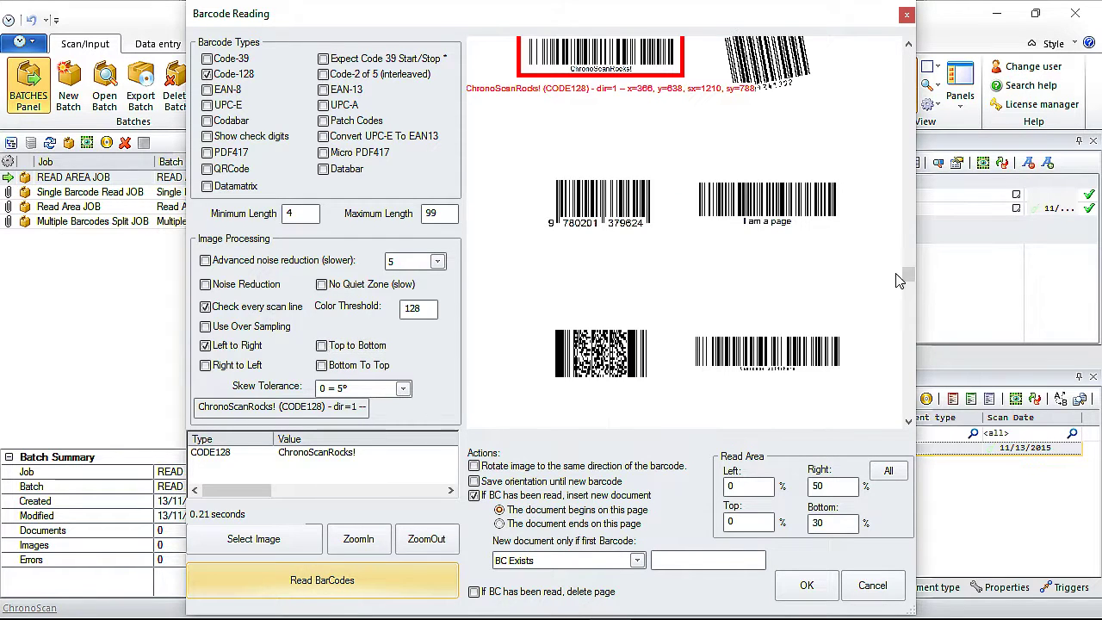
pyautogui.moveTo(906, 274); pyautogui.dragTo(908, 194)
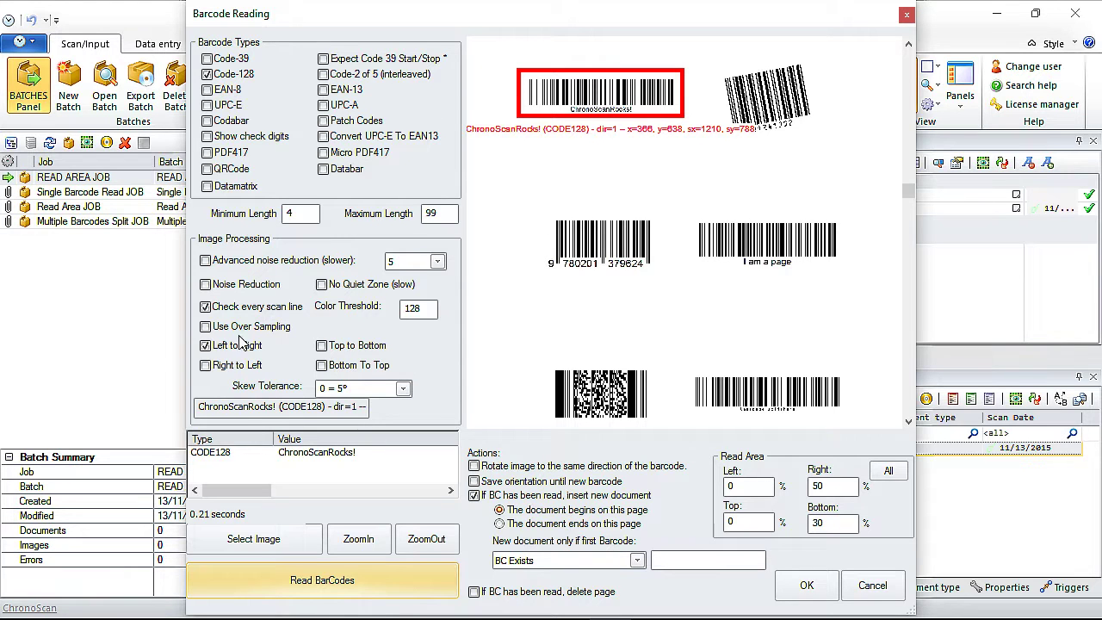
# Step: Turn off checking of every scan line and repeat the barcode reading on the sample page
pyautogui.click(205, 307)
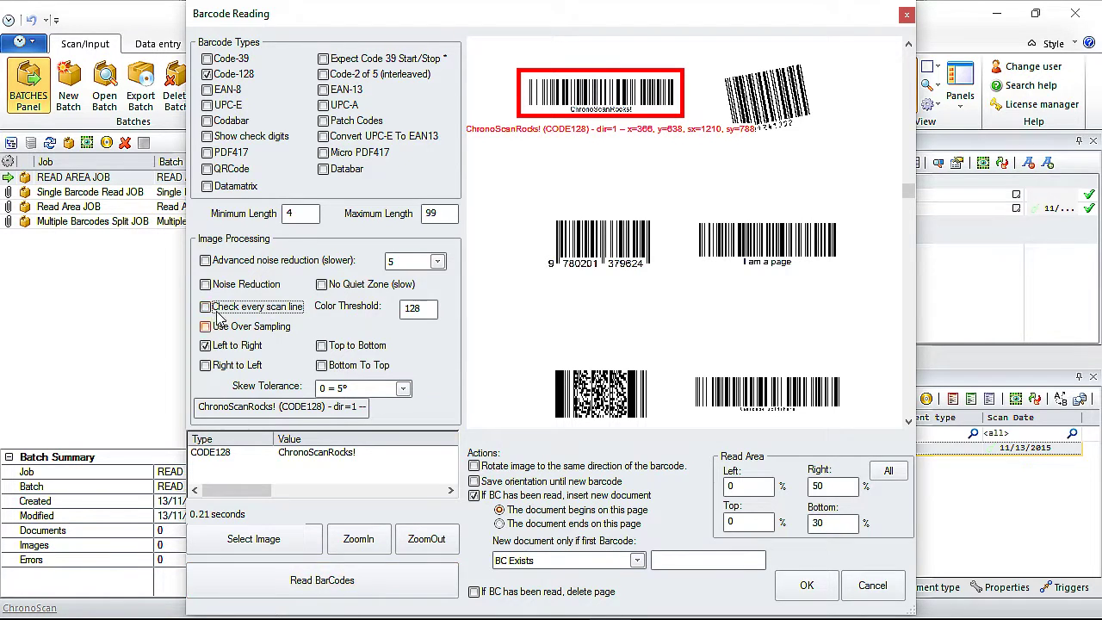
pyautogui.click(284, 591)
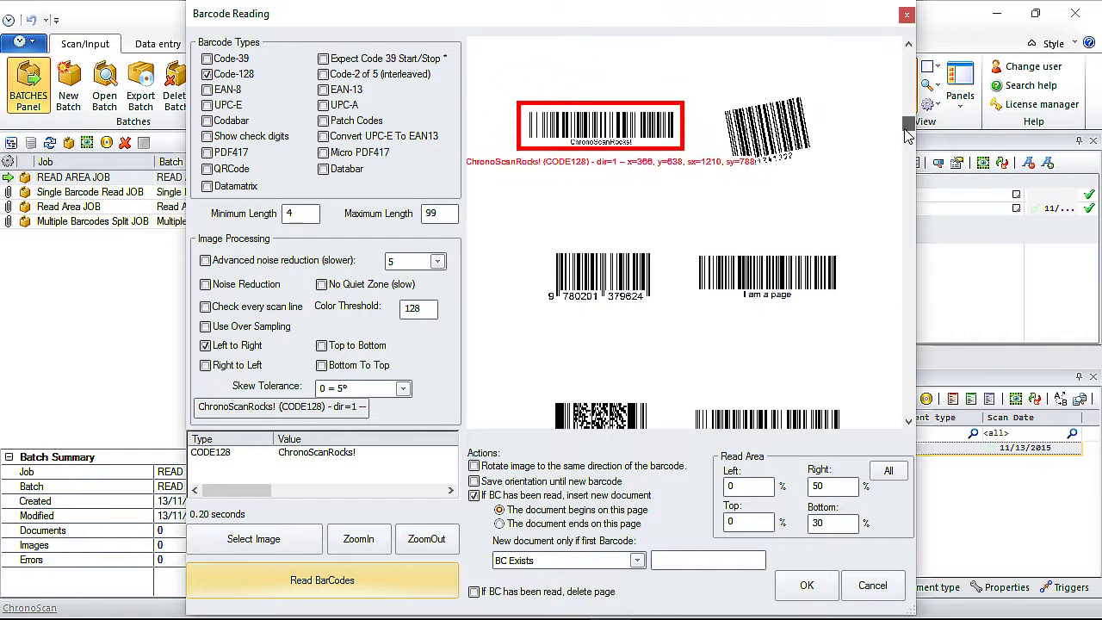
pyautogui.moveTo(909, 274); pyautogui.dragTo(908, 118)
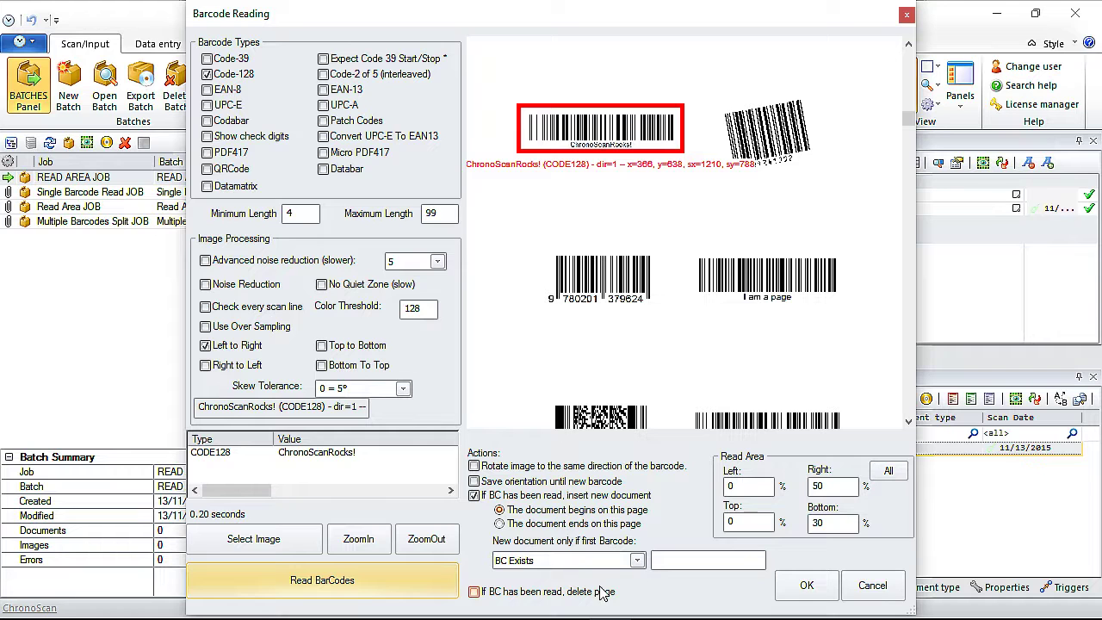
pyautogui.moveTo(908, 120)
pyautogui.mouseDown()
pyautogui.moveTo(910, 151)
pyautogui.moveTo(901, 138)
pyautogui.mouseUp()
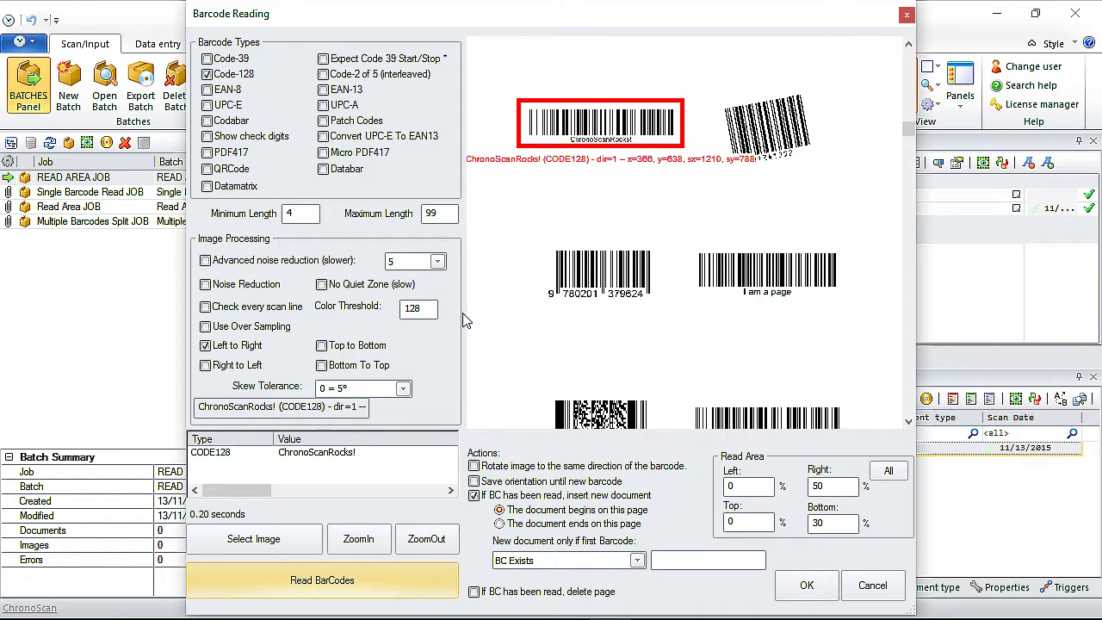
# Step: Review the available first-barcode conditions for inserting a new document, keeping BC Exists selected
pyautogui.moveTo(506, 26)
pyautogui.mouseDown()
pyautogui.moveTo(562, 243)
pyautogui.moveTo(551, 73)
pyautogui.moveTo(516, 18)
pyautogui.mouseUp()
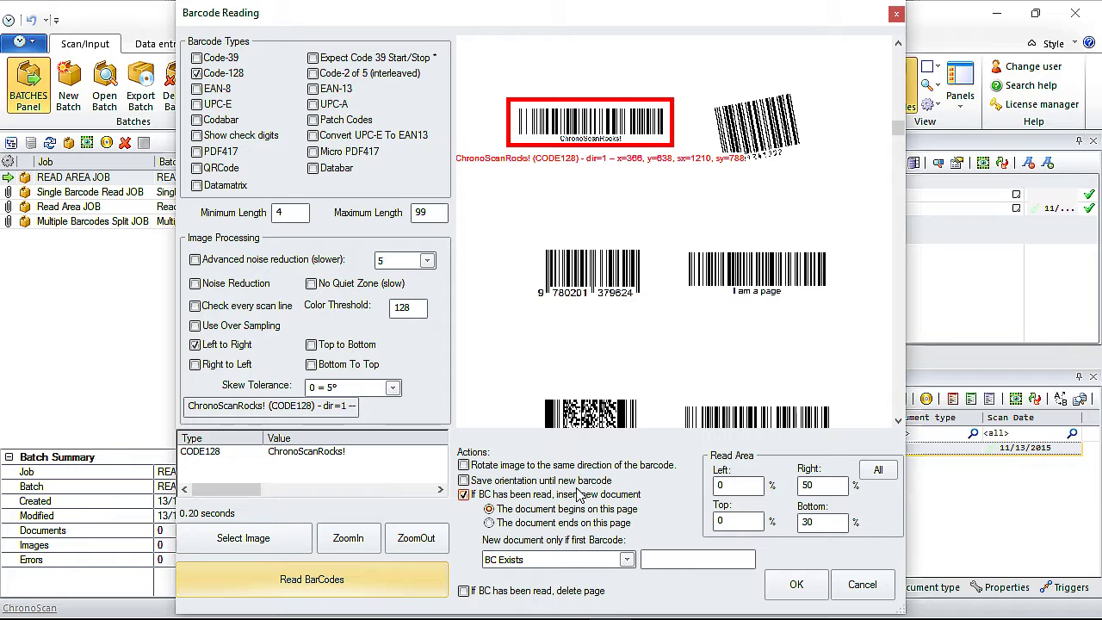
pyautogui.click(626, 559)
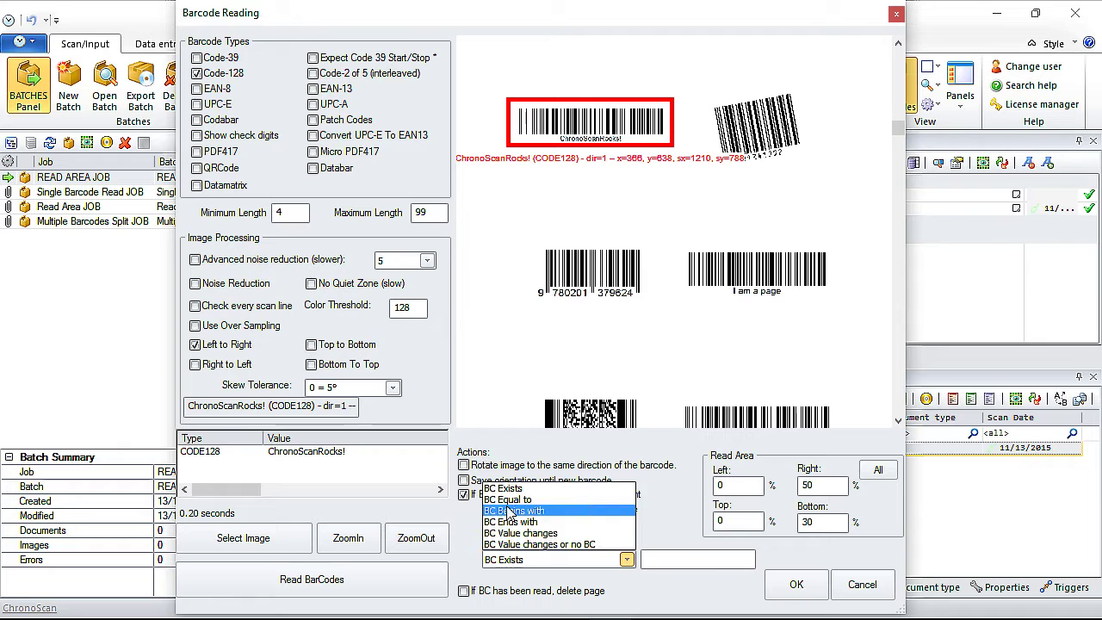
pyautogui.click(681, 537)
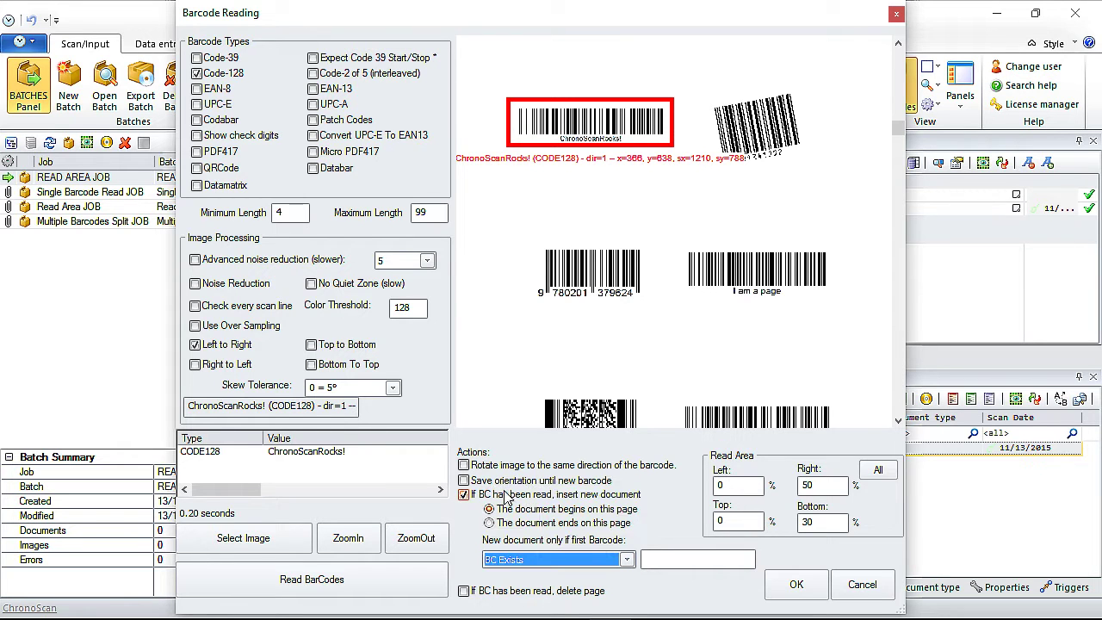
pyautogui.click(586, 566)
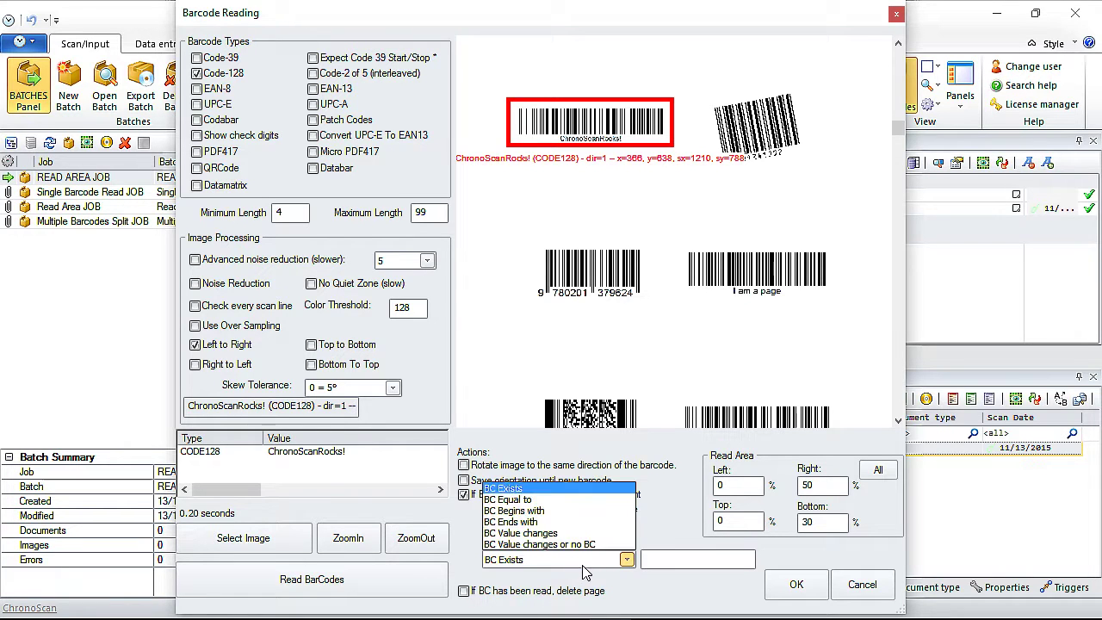
pyautogui.click(512, 490)
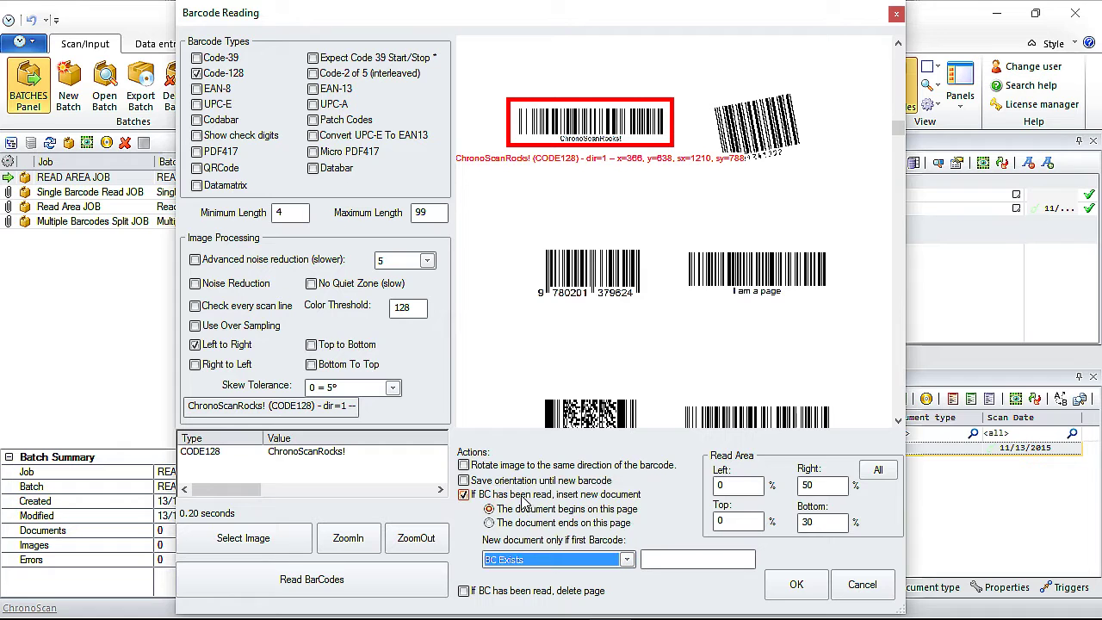
pyautogui.click(668, 559)
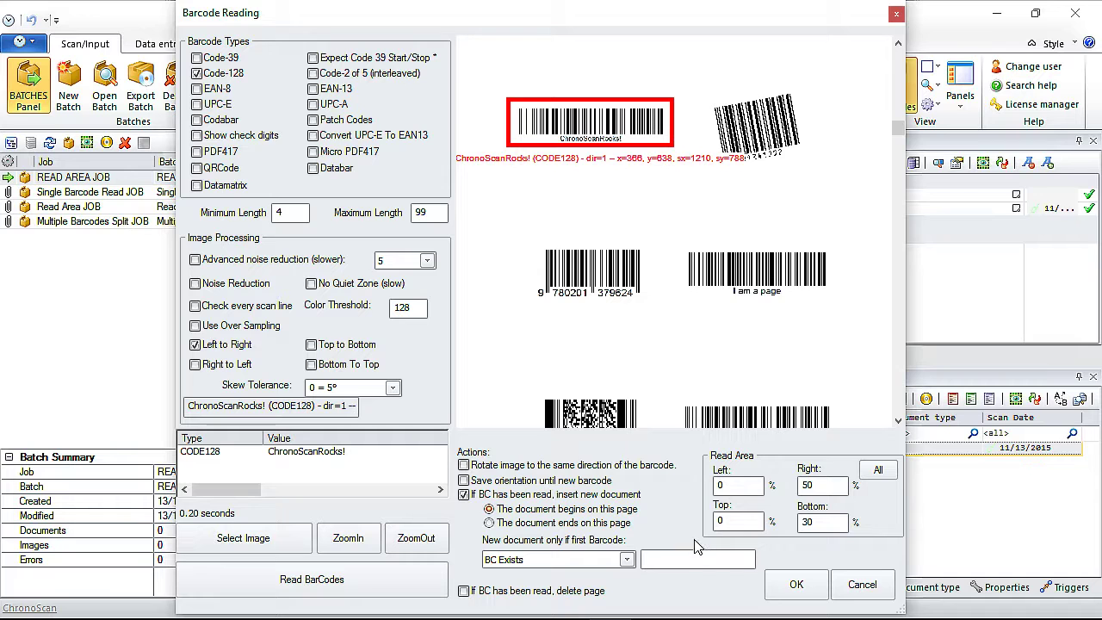
# Step: Try the new-document condition BC Equal to with the value 12345, and clear the comparison value
pyautogui.click(627, 560)
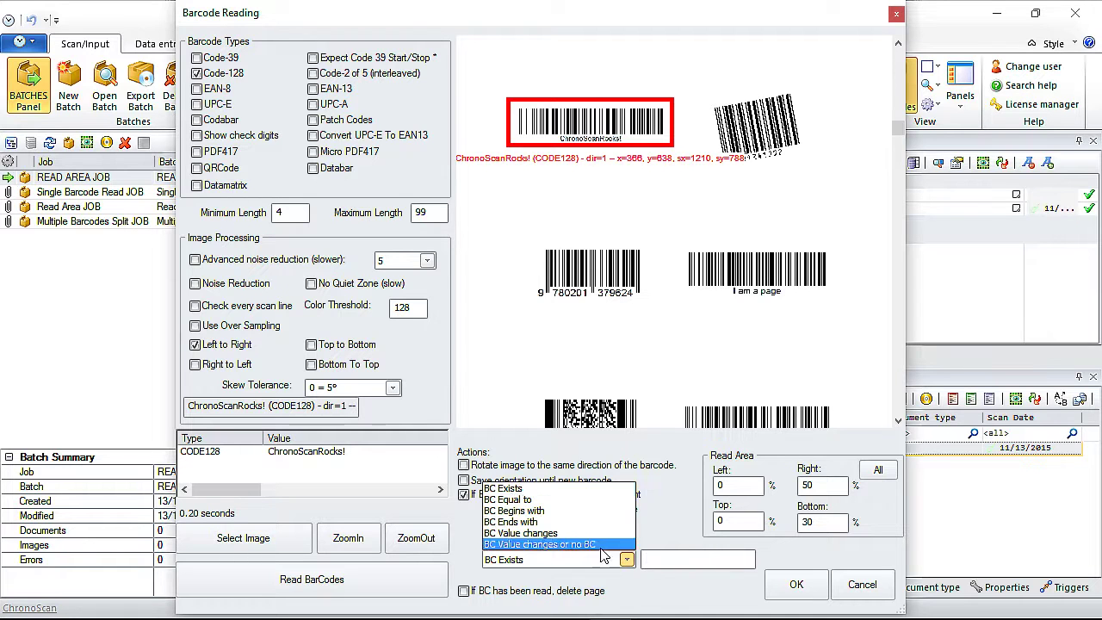
pyautogui.click(531, 501)
pyautogui.click(674, 560)
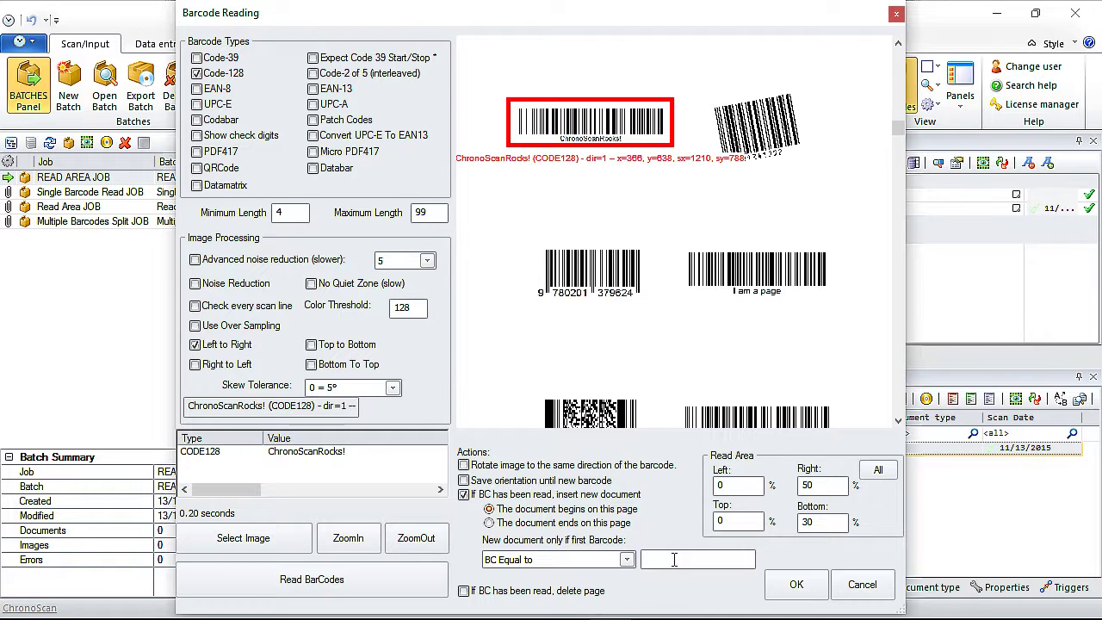
pyautogui.write('12345')
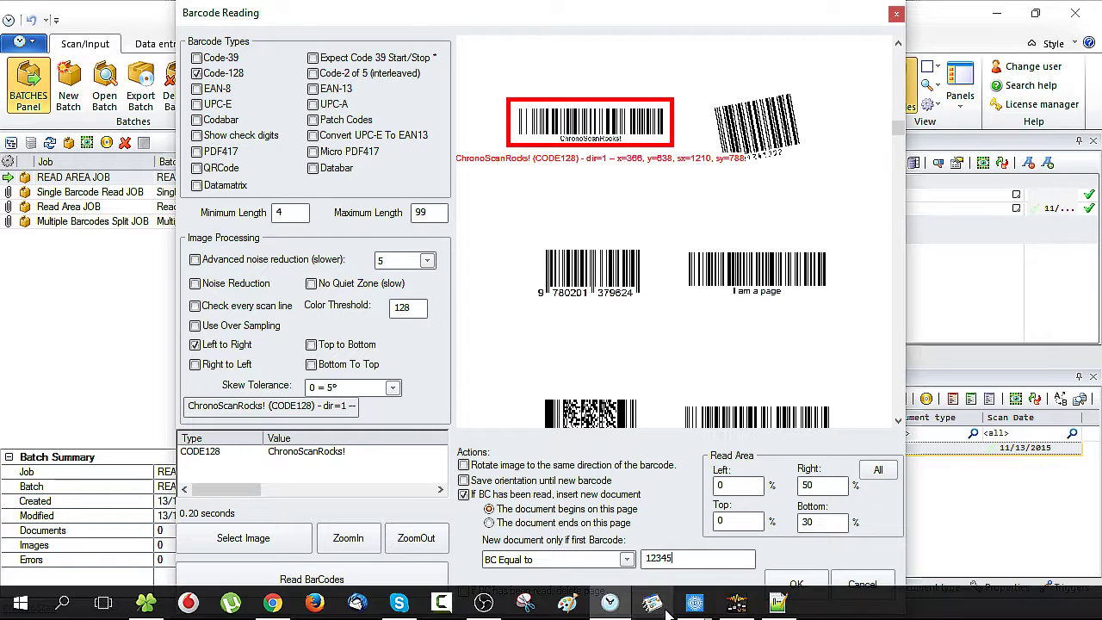
pyautogui.moveTo(677, 553); pyautogui.dragTo(636, 541)
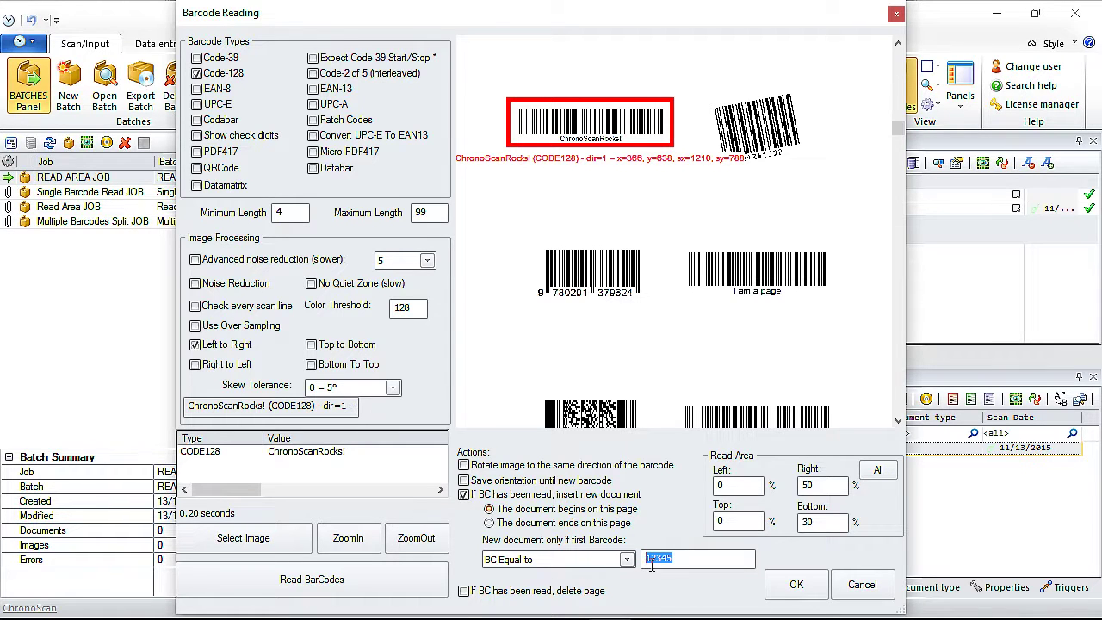
pyautogui.press('BackSpace')
# Step: Set the new-document condition to BC Exists and accept the barcode reading settings
pyautogui.click(627, 559)
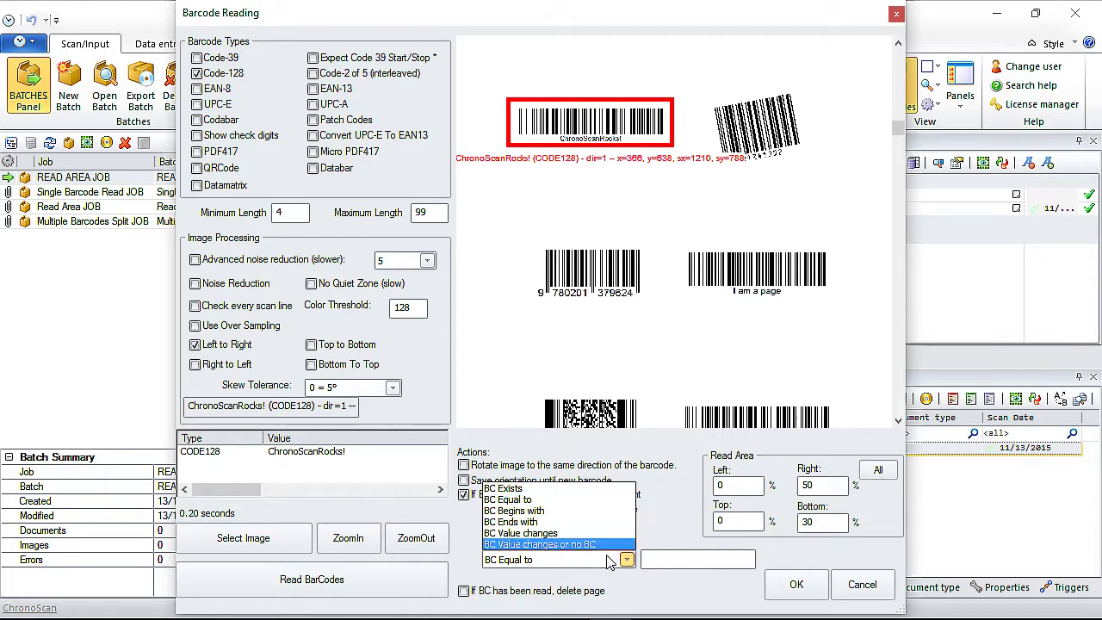
pyautogui.click(508, 488)
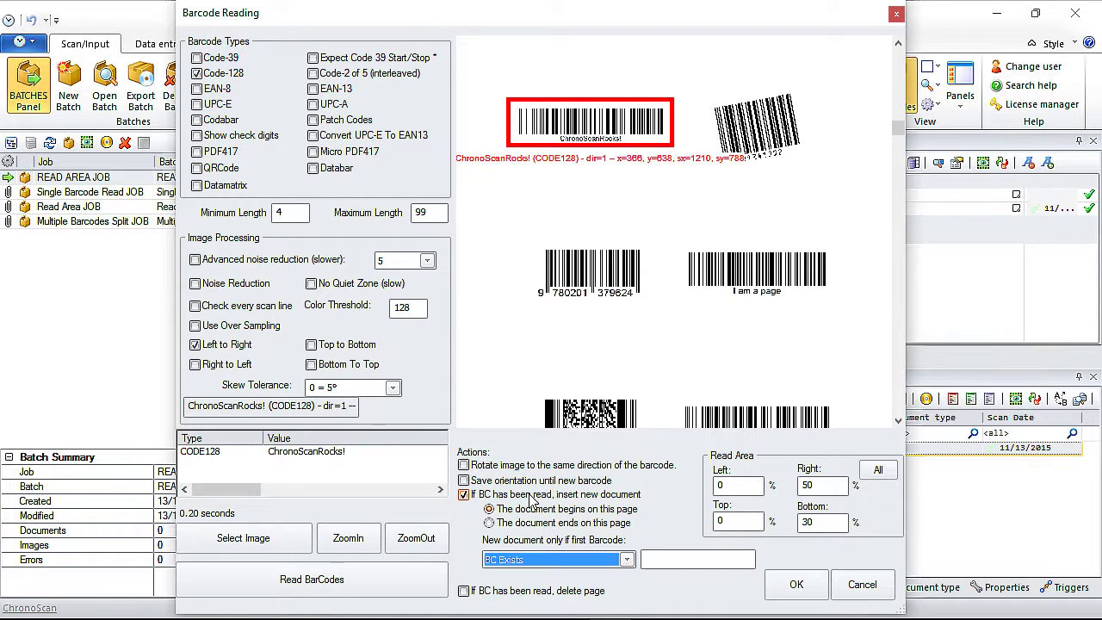
pyautogui.click(796, 585)
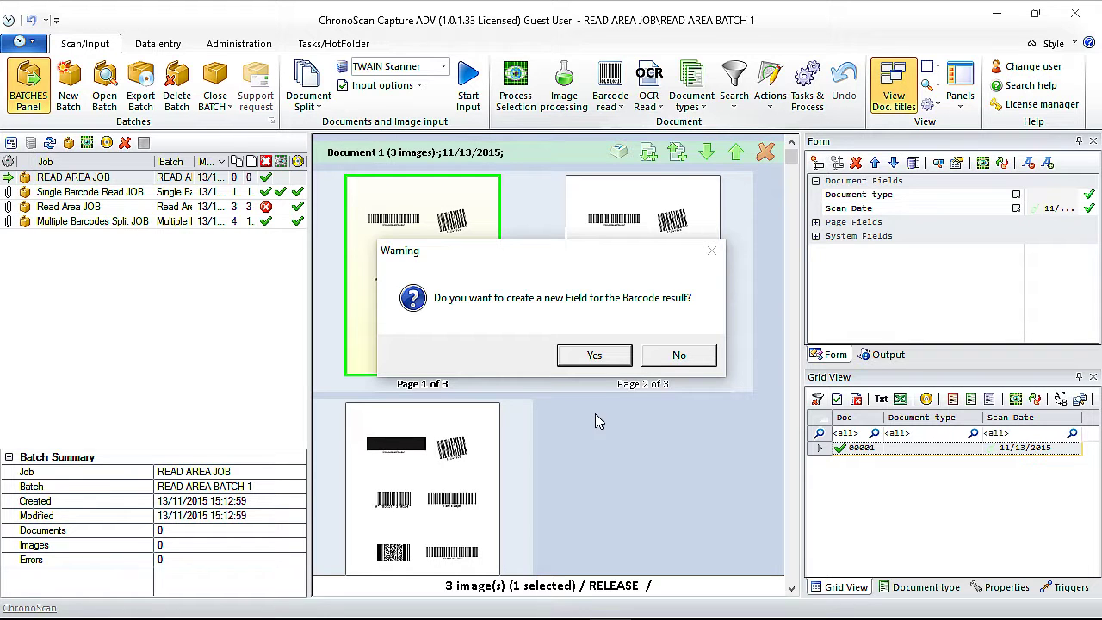
# Step: Create a field for the barcode result, reprocessing all documents, and assign it the whole Chrono_bc_st.module1.read_1 (ChronoScanRocks!) code
pyautogui.click(593, 357)
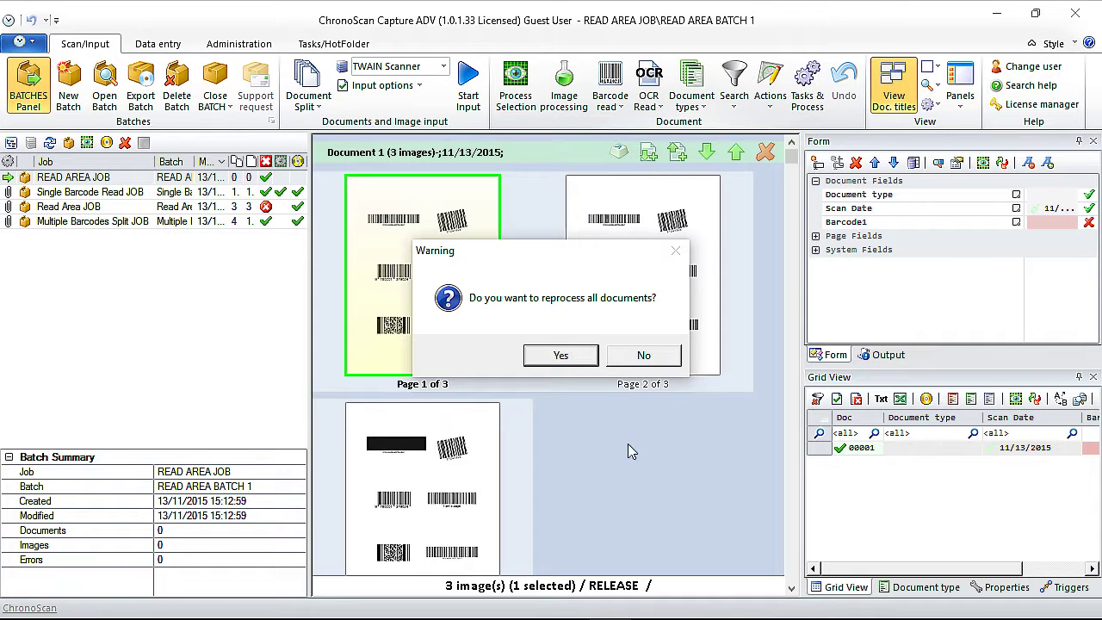
pyautogui.click(556, 355)
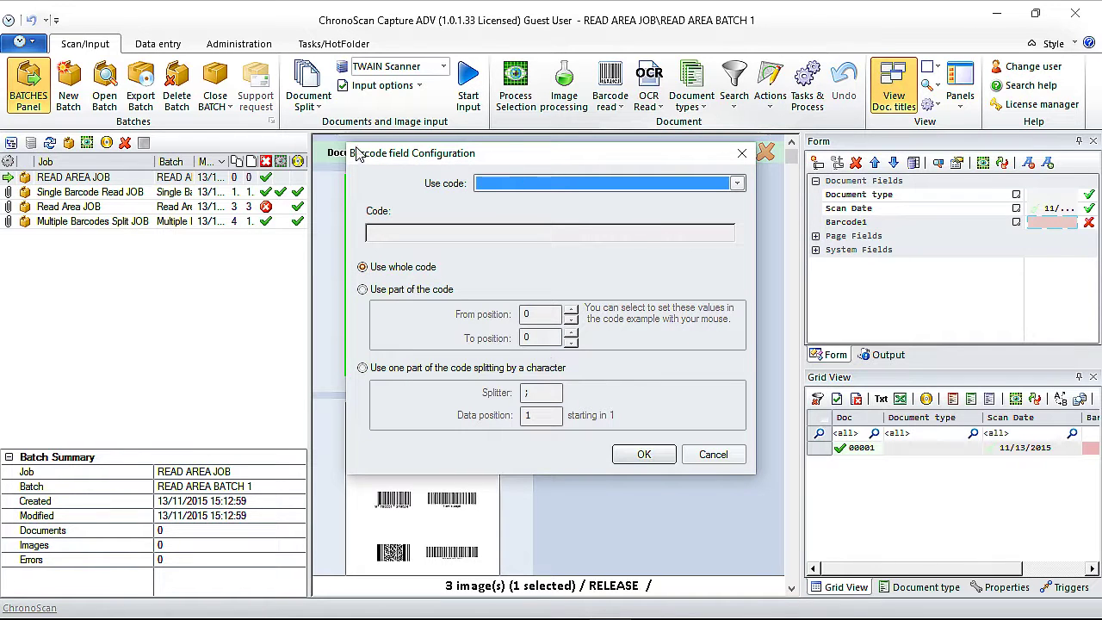
pyautogui.click(649, 183)
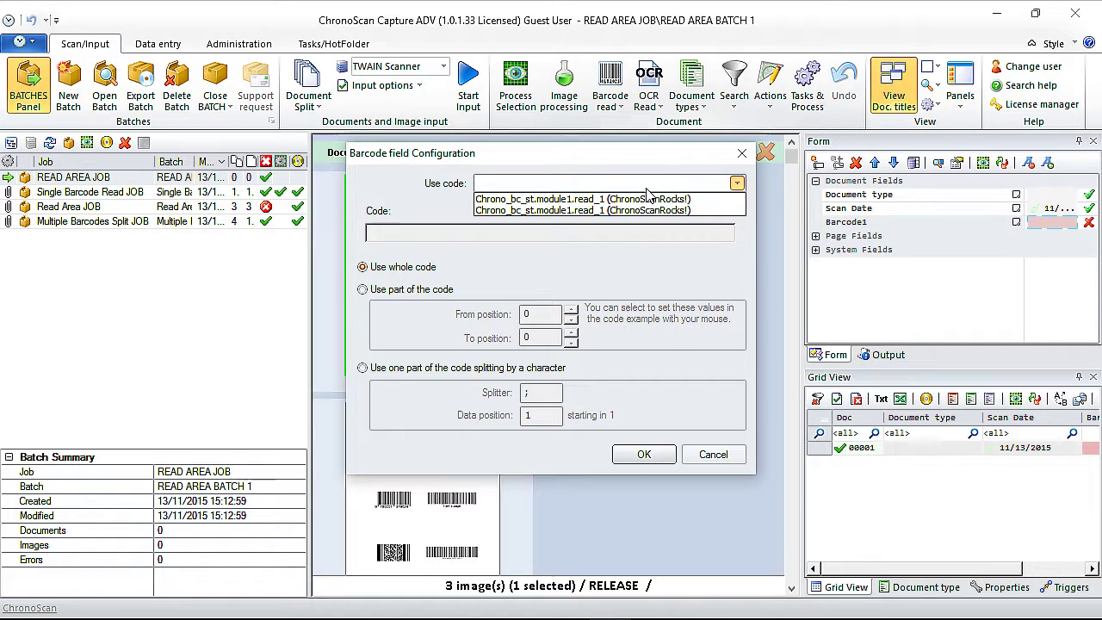
pyautogui.click(546, 201)
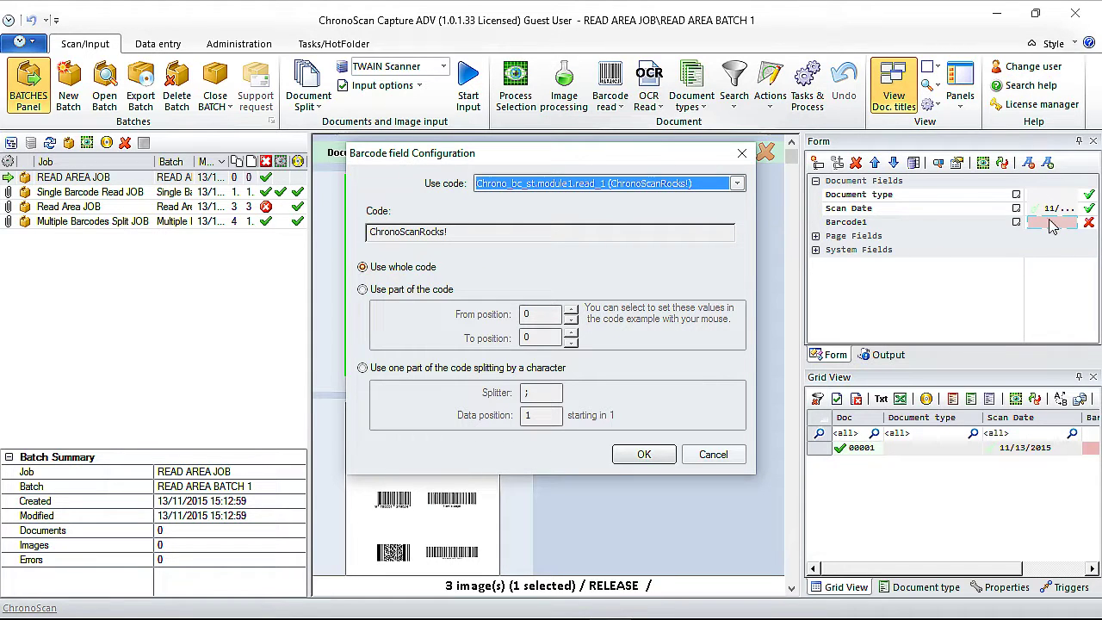
pyautogui.click(634, 184)
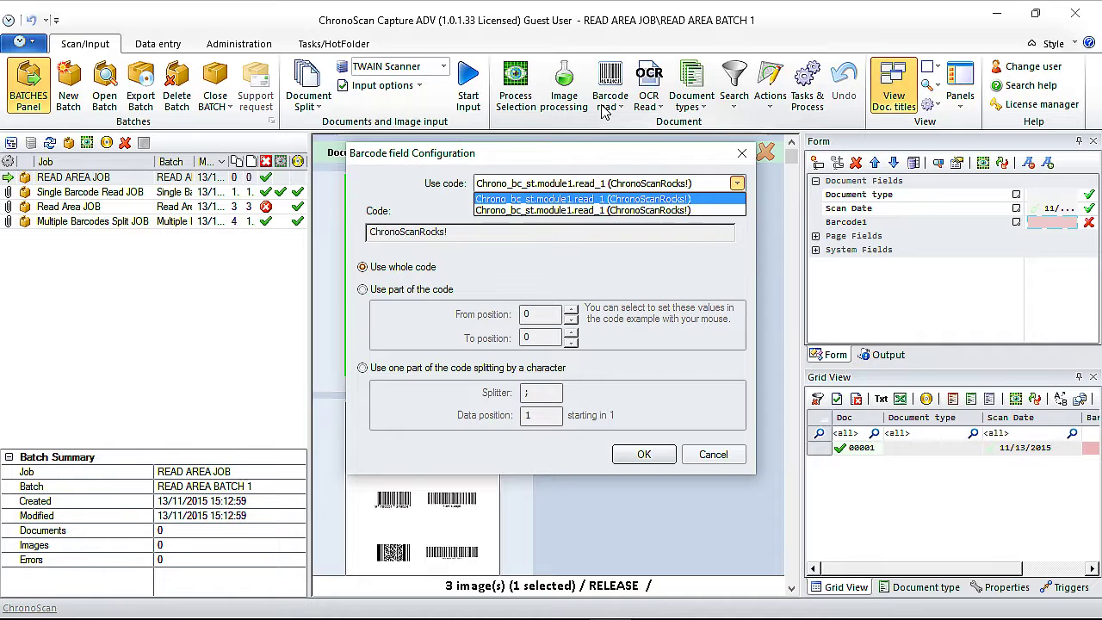
pyautogui.click(556, 200)
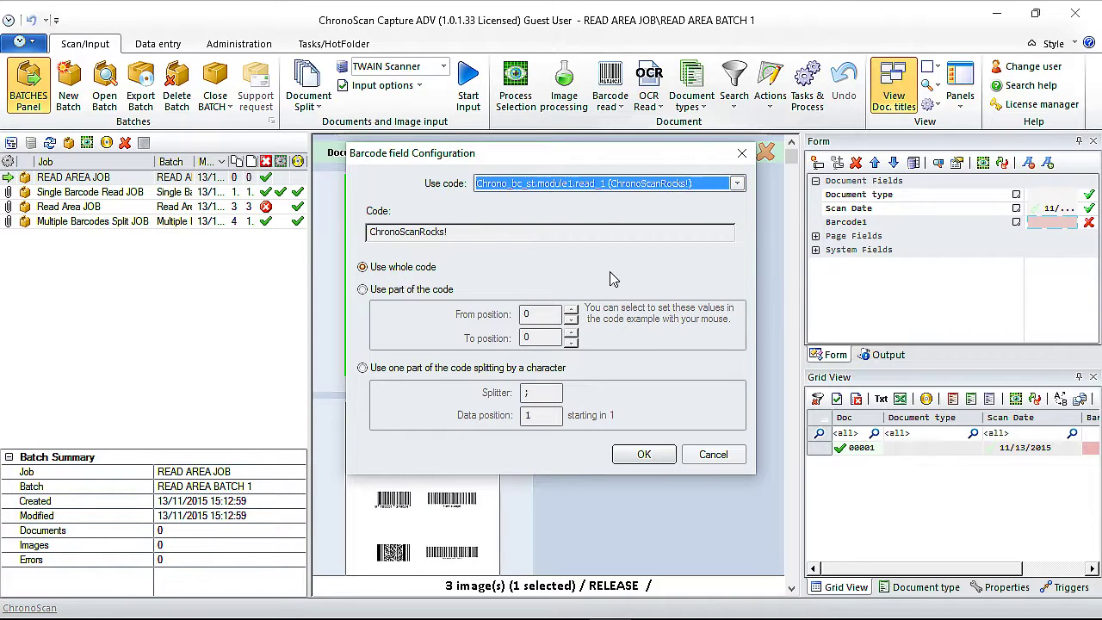
pyautogui.click(569, 184)
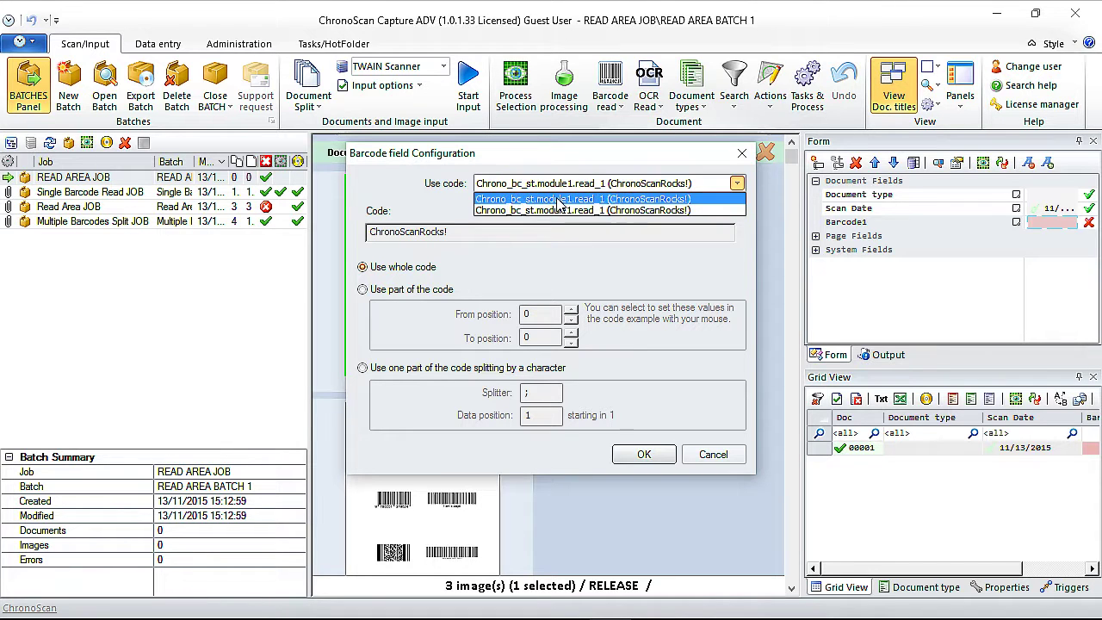
pyautogui.click(549, 201)
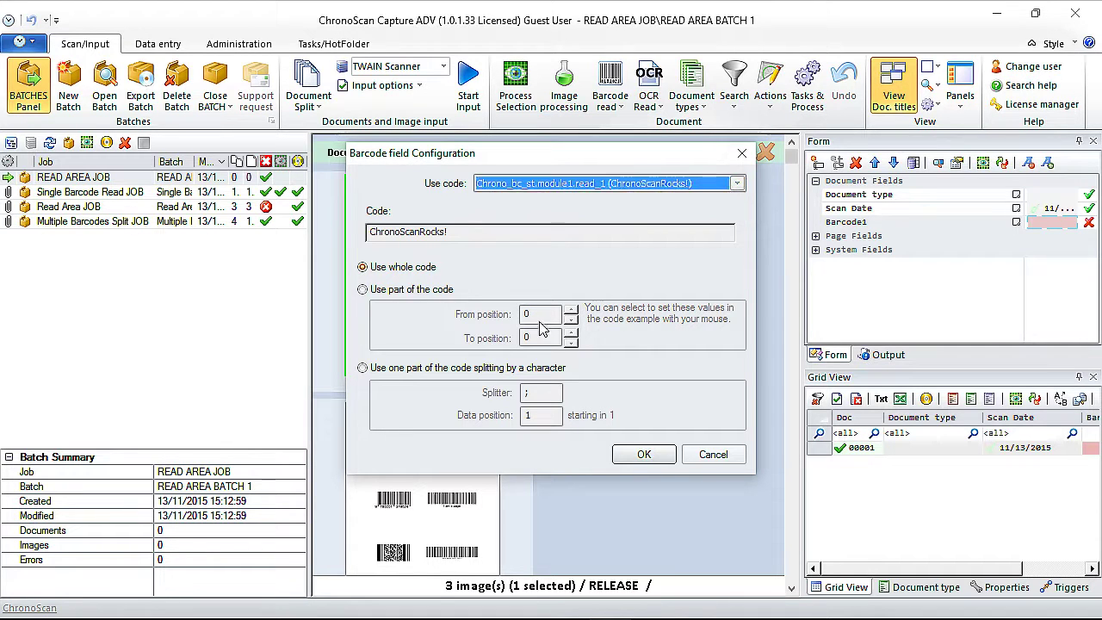
pyautogui.click(369, 268)
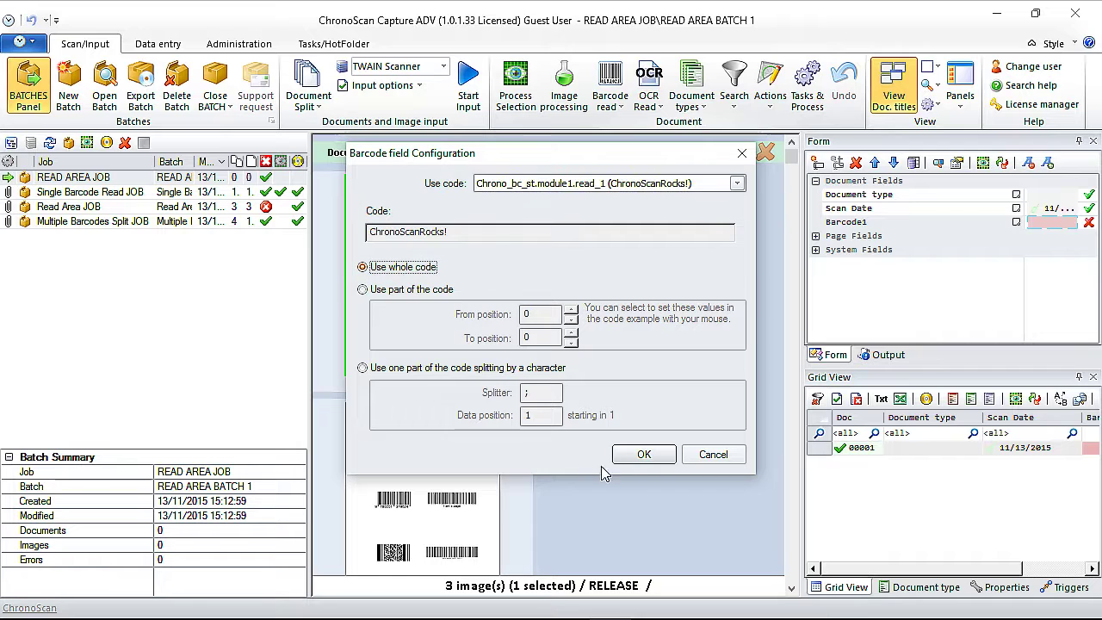
pyautogui.click(641, 459)
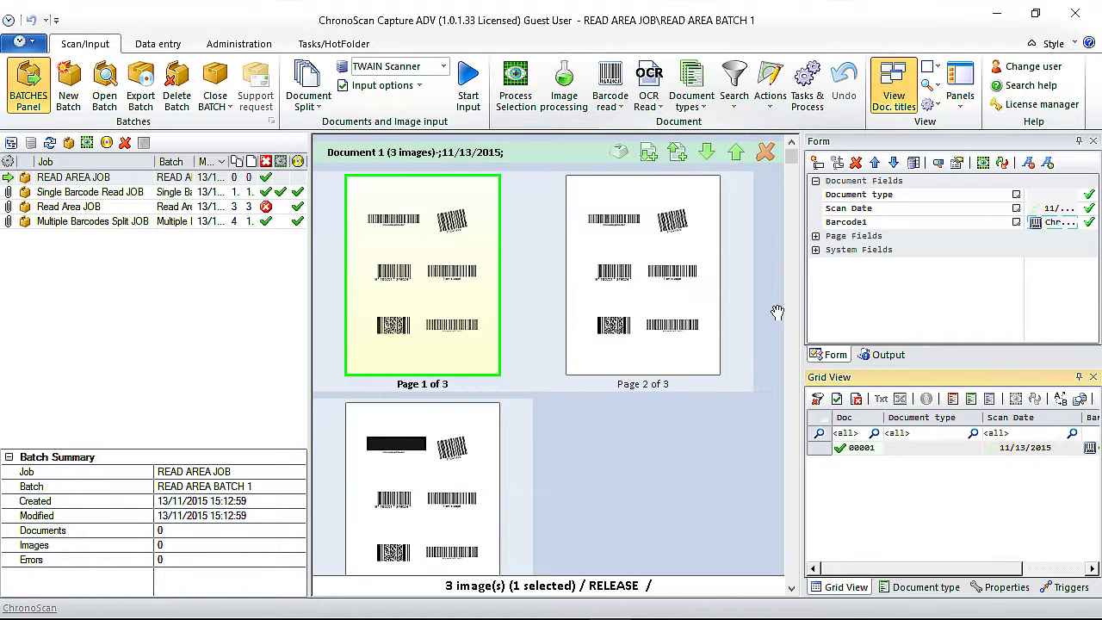
# Step: Add a document field named Barcode2 to the form
pyautogui.moveTo(803, 304); pyautogui.dragTo(685, 308)
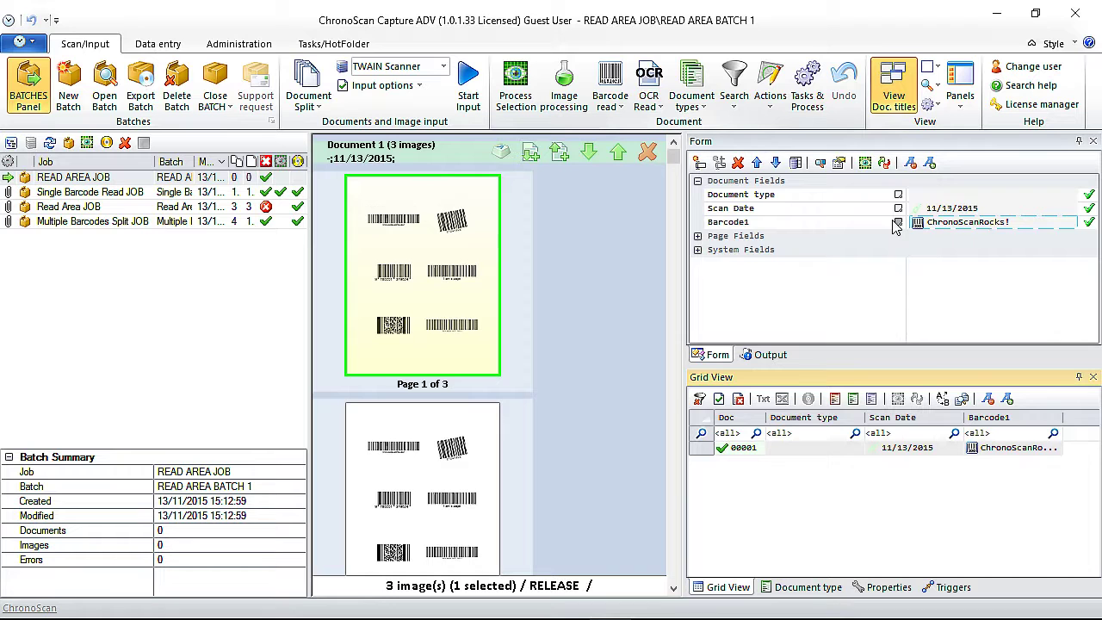
pyautogui.moveTo(683, 278); pyautogui.dragTo(851, 290)
pyautogui.moveTo(405, 317)
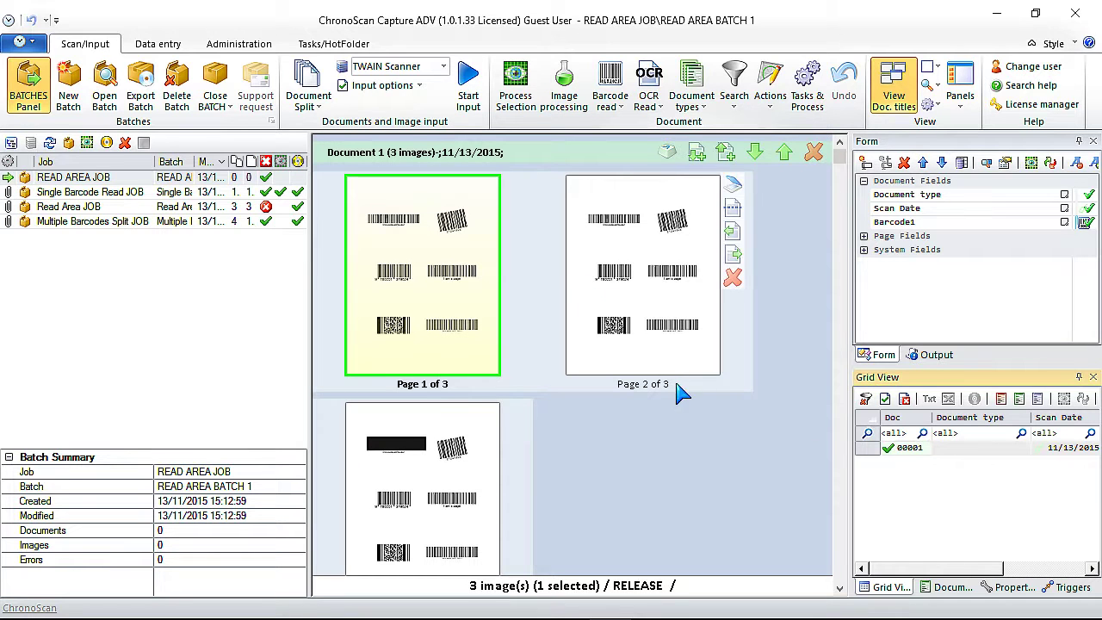
pyautogui.click(866, 165)
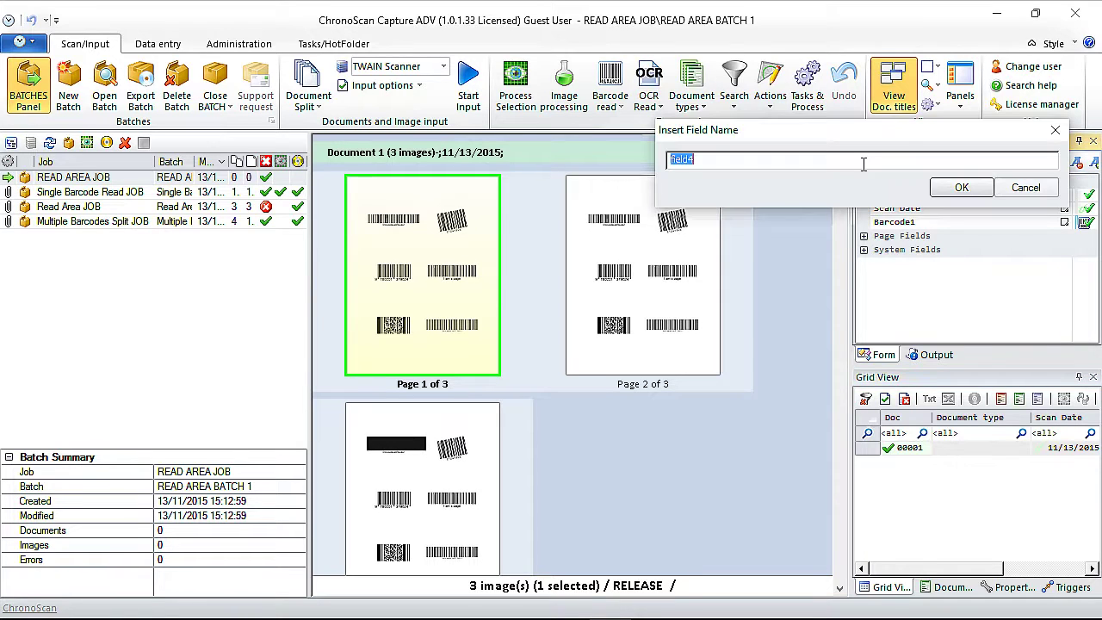
pyautogui.write('Barcode2')
pyautogui.click(962, 188)
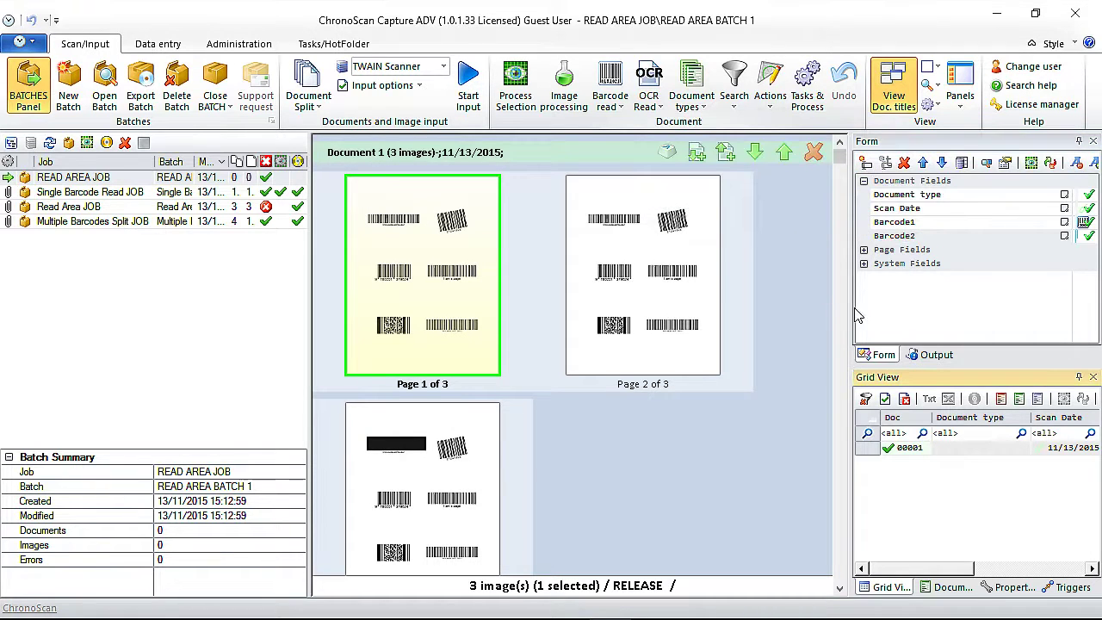
pyautogui.moveTo(938, 141); pyautogui.dragTo(983, 332)
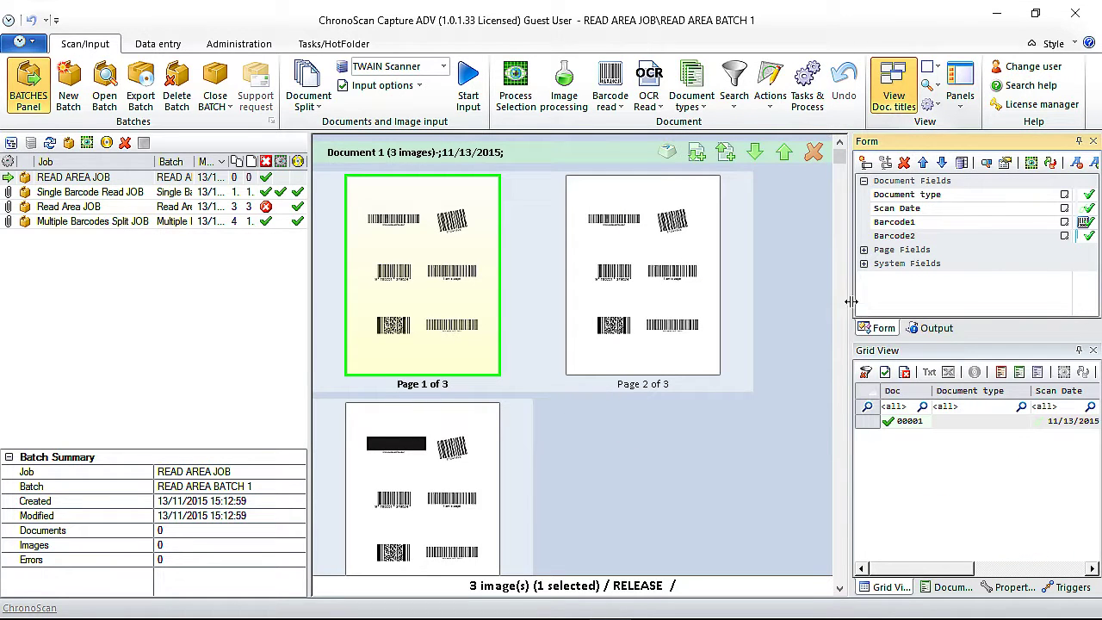
pyautogui.moveTo(850, 302); pyautogui.dragTo(793, 303)
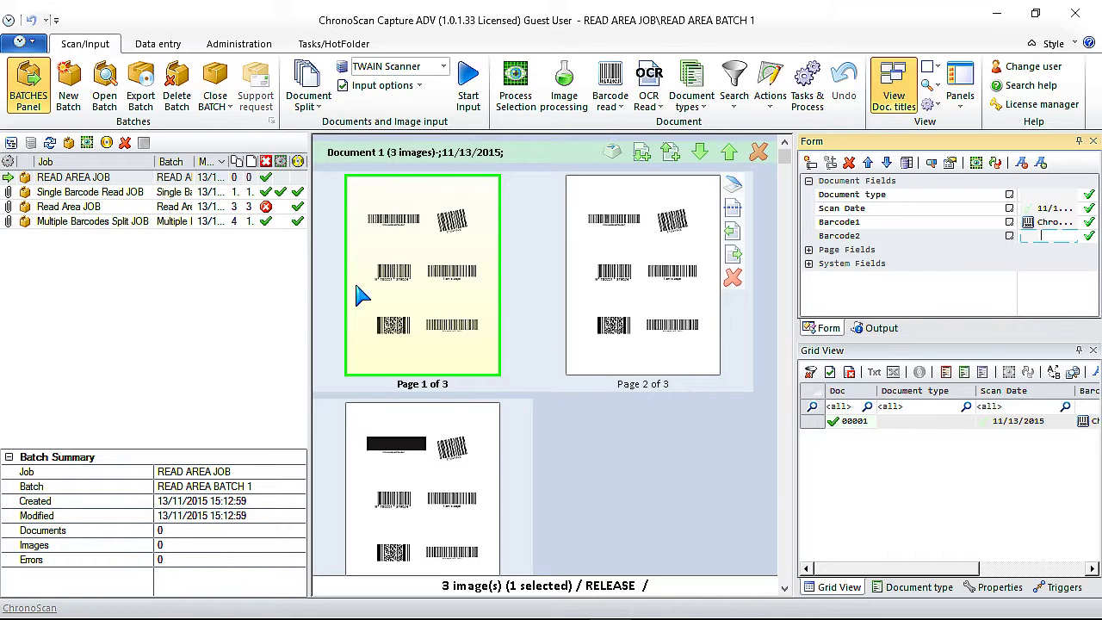
# Step: Add another barcode read configuration to the job
pyautogui.moveTo(502, 392)
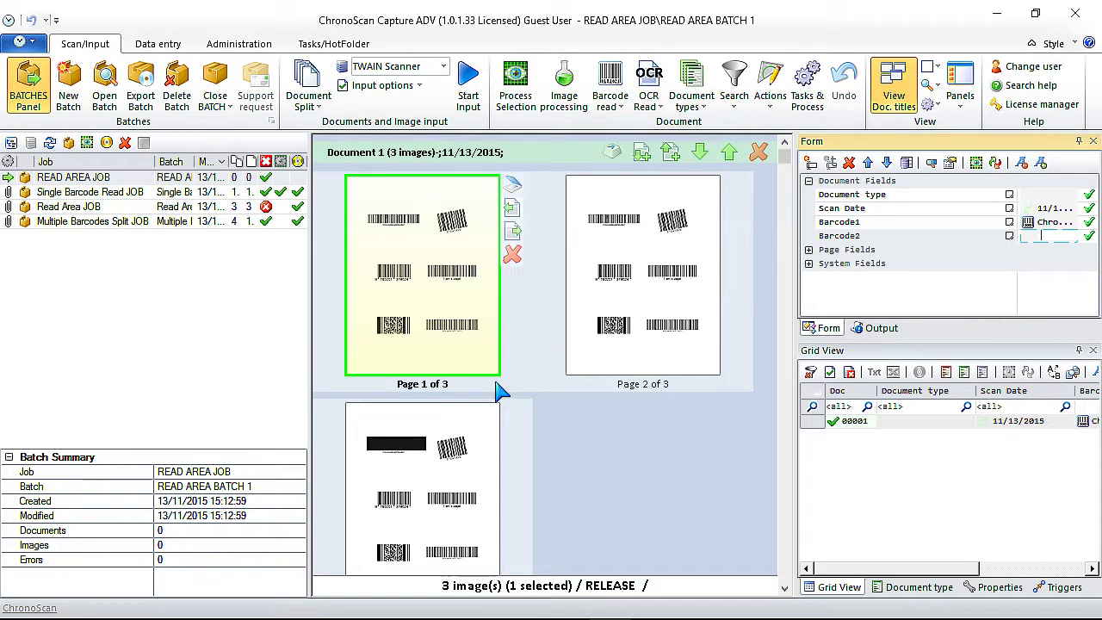
pyautogui.click(612, 100)
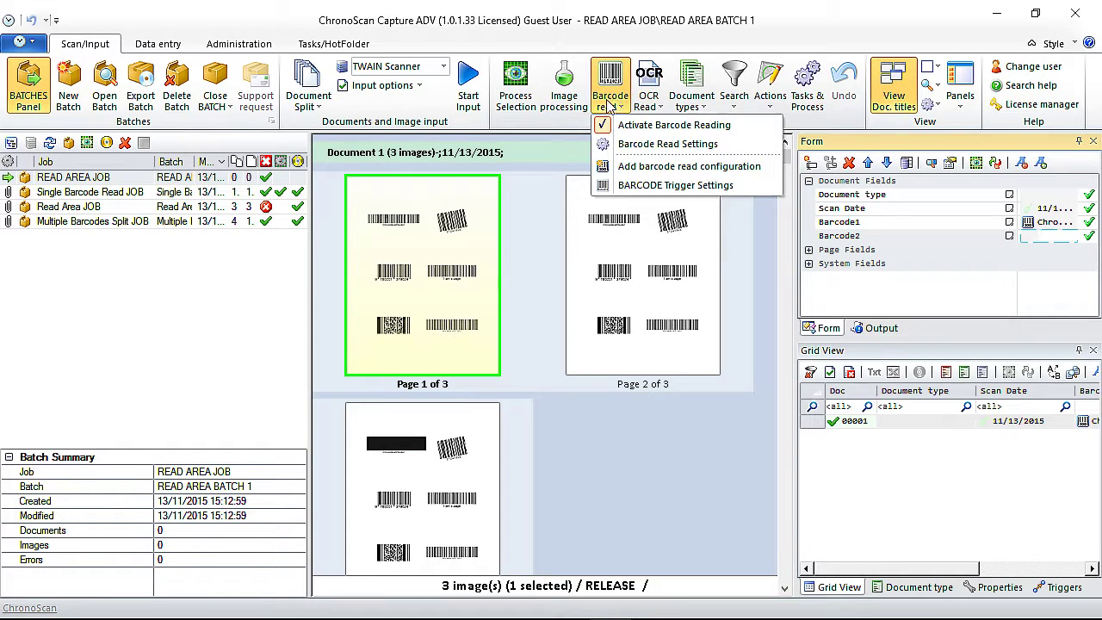
pyautogui.click(661, 169)
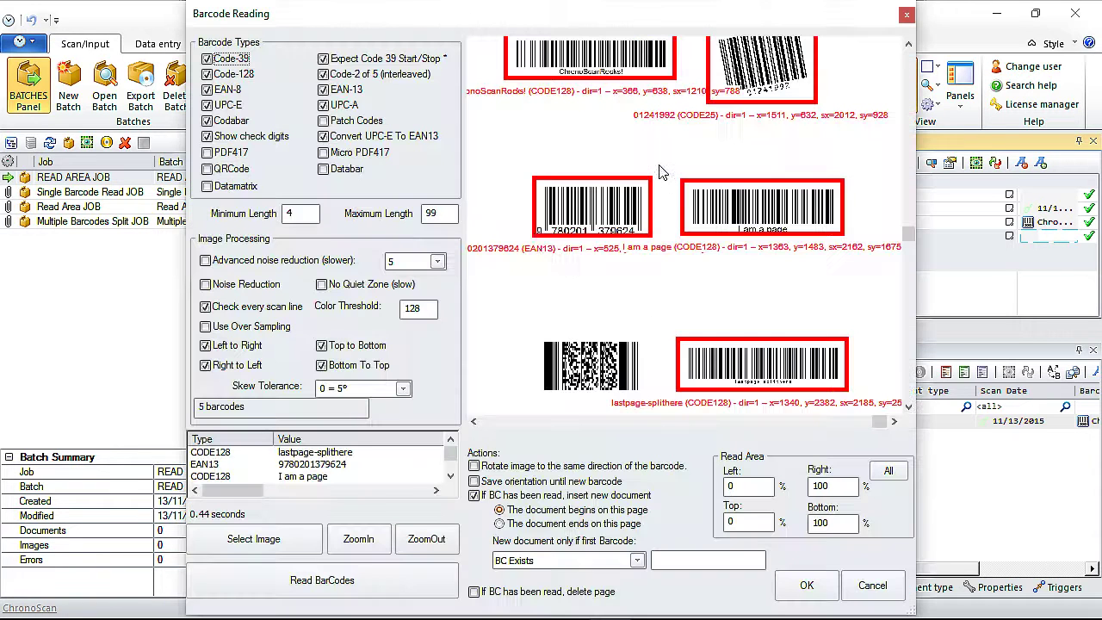
# Step: Set the read area's top boundary to 50% and read the barcodes on the sample page
pyautogui.moveTo(909, 234)
pyautogui.mouseDown()
pyautogui.moveTo(911, 185)
pyautogui.moveTo(915, 220)
pyautogui.mouseUp()
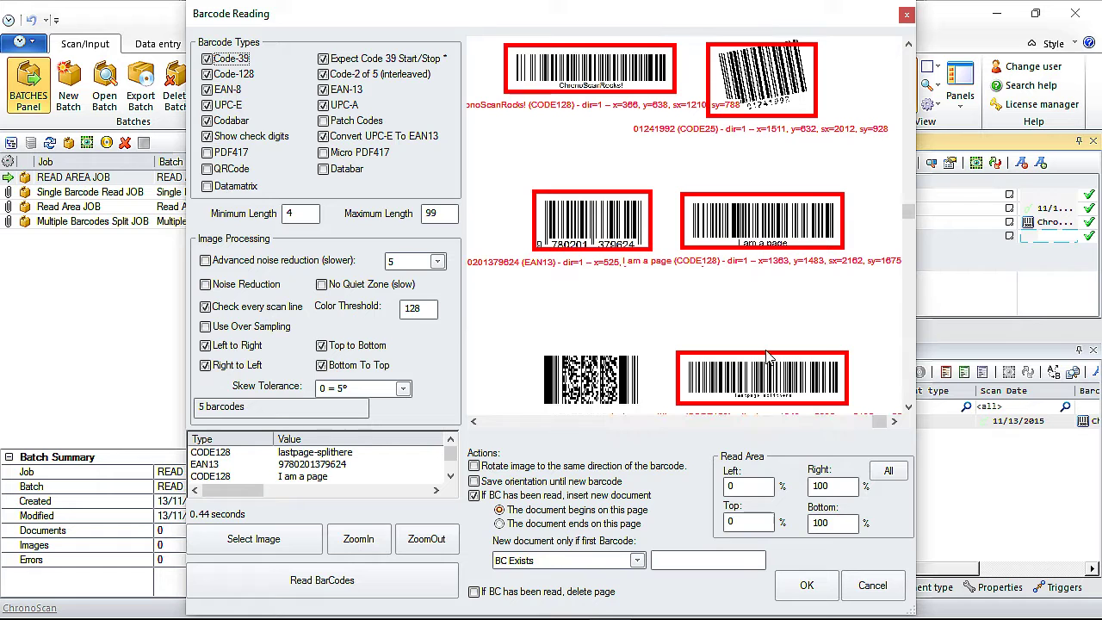
pyautogui.moveTo(908, 205); pyautogui.dragTo(909, 259)
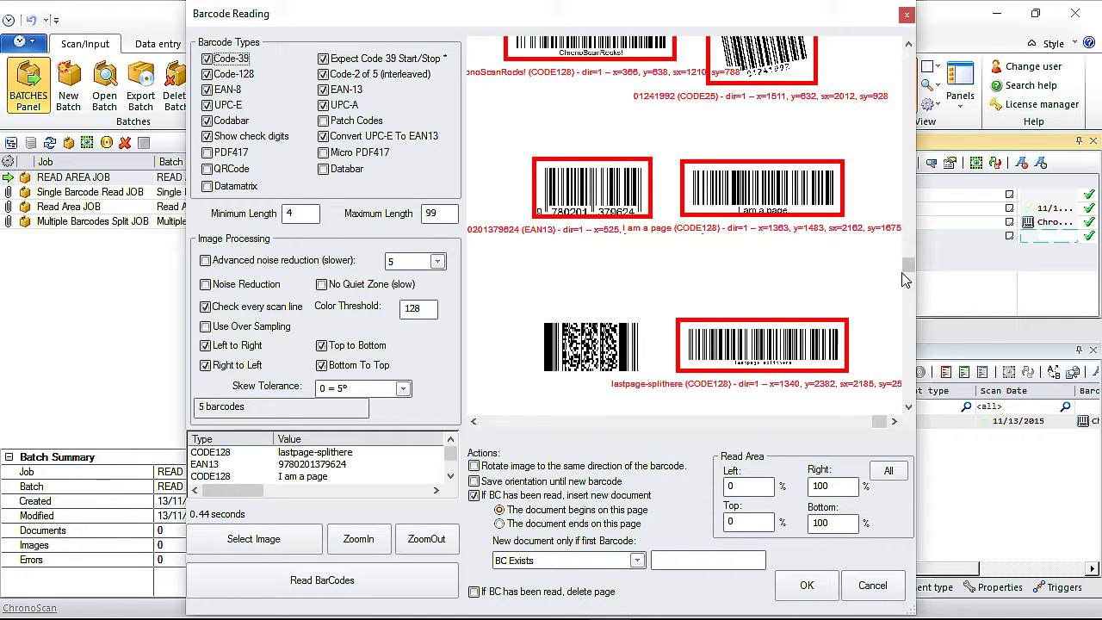
pyautogui.moveTo(908, 265); pyautogui.dragTo(909, 345)
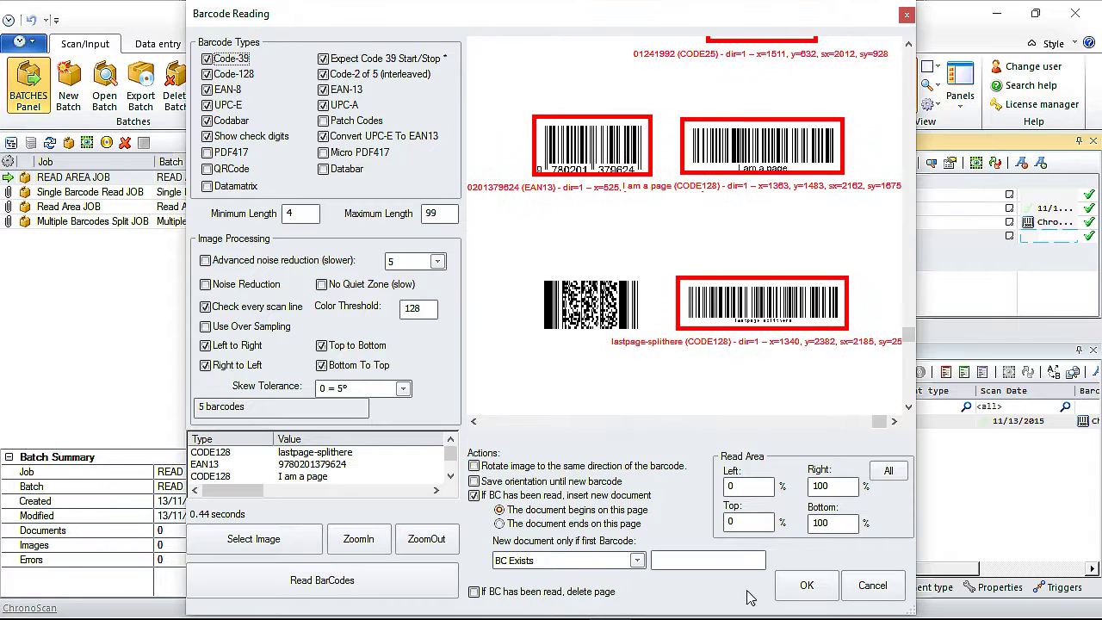
pyautogui.doubleClick(738, 521)
pyautogui.click(334, 582)
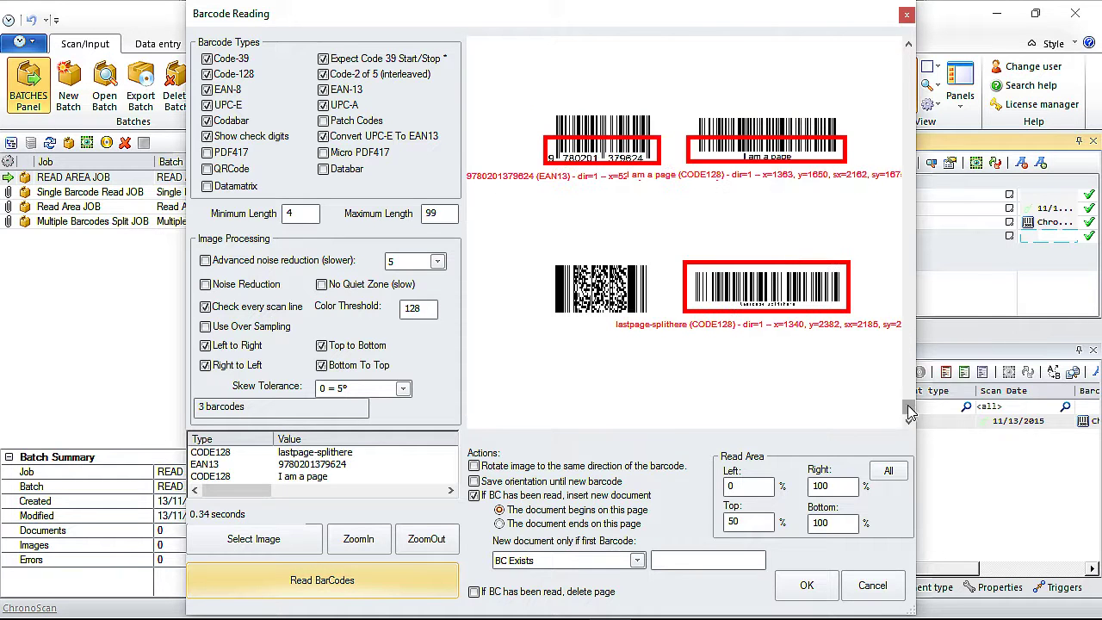
# Step: Limit the read area to start at 60% from the top and repeat the barcode reading
pyautogui.moveTo(910, 412); pyautogui.dragTo(686, 252)
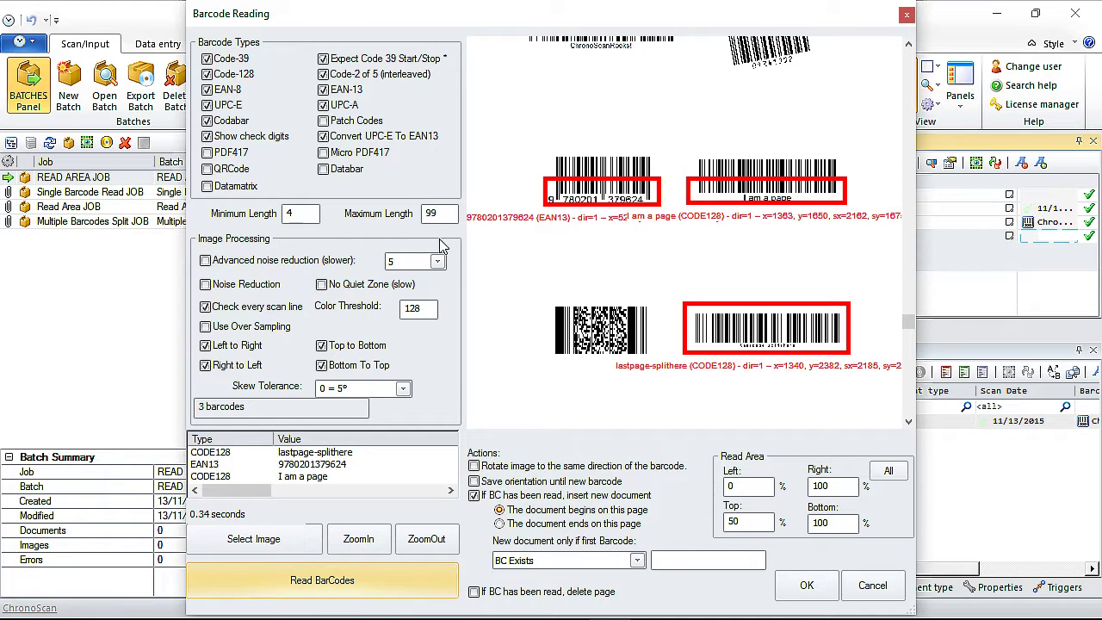
pyautogui.doubleClick(746, 520)
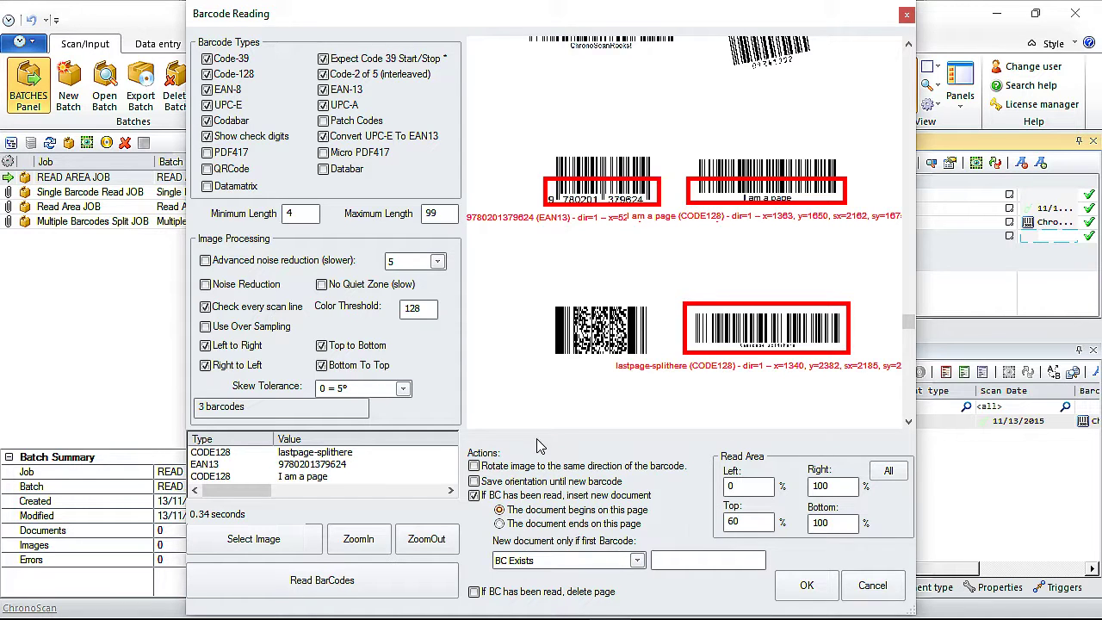
pyautogui.click(333, 582)
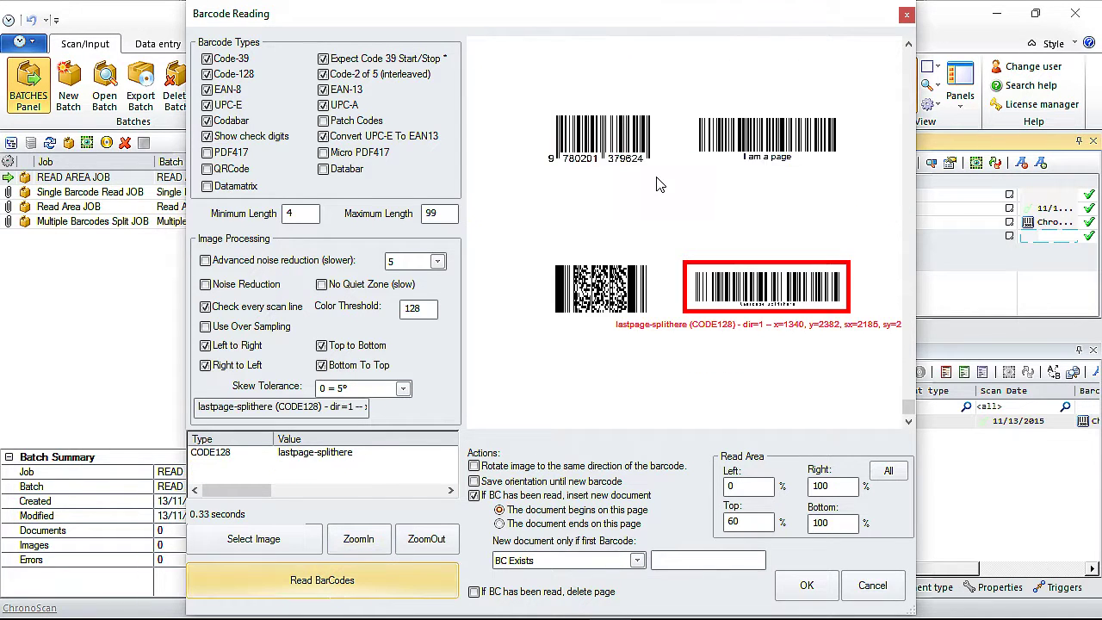
# Step: Try a read area top boundary of 40%, and restore it to 60%, reading the barcodes with each value
pyautogui.scroll(1, 911, 427)
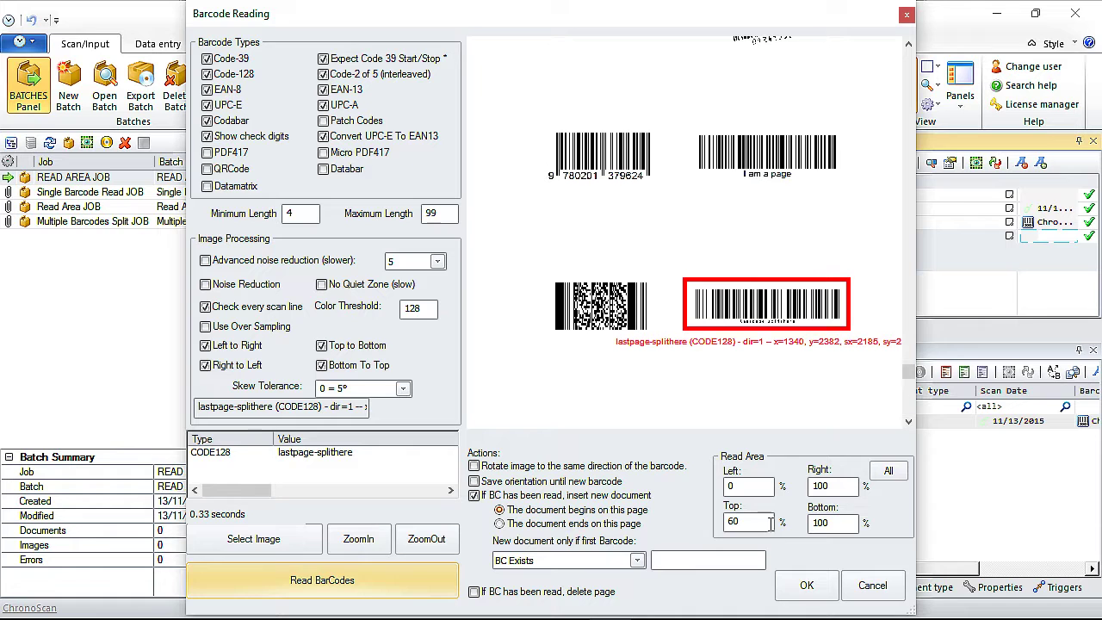
pyautogui.write('40')
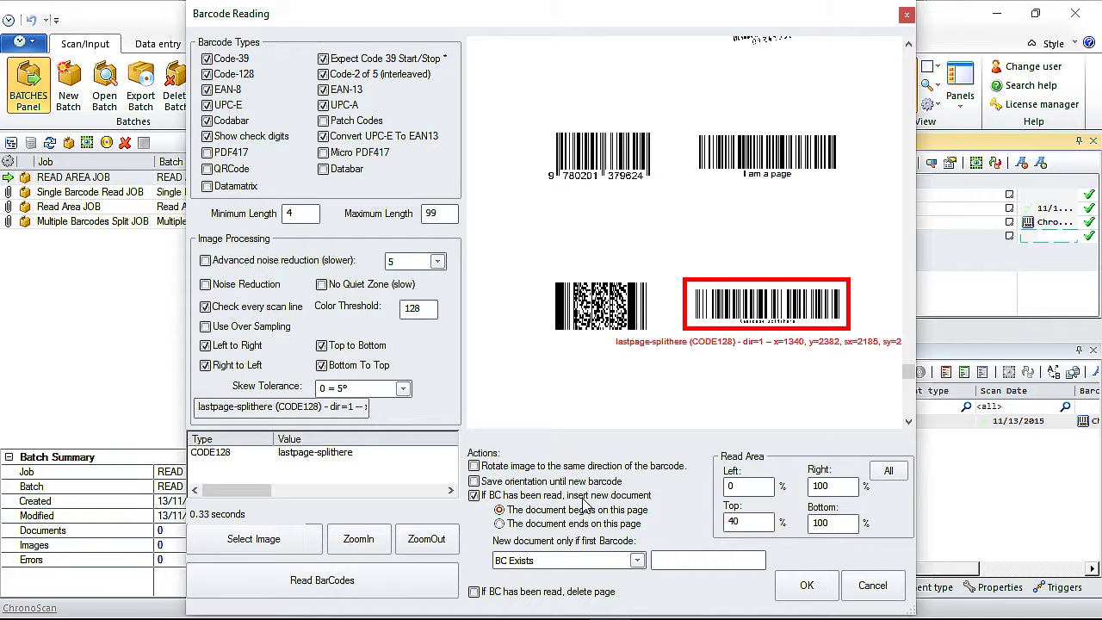
pyautogui.click(332, 582)
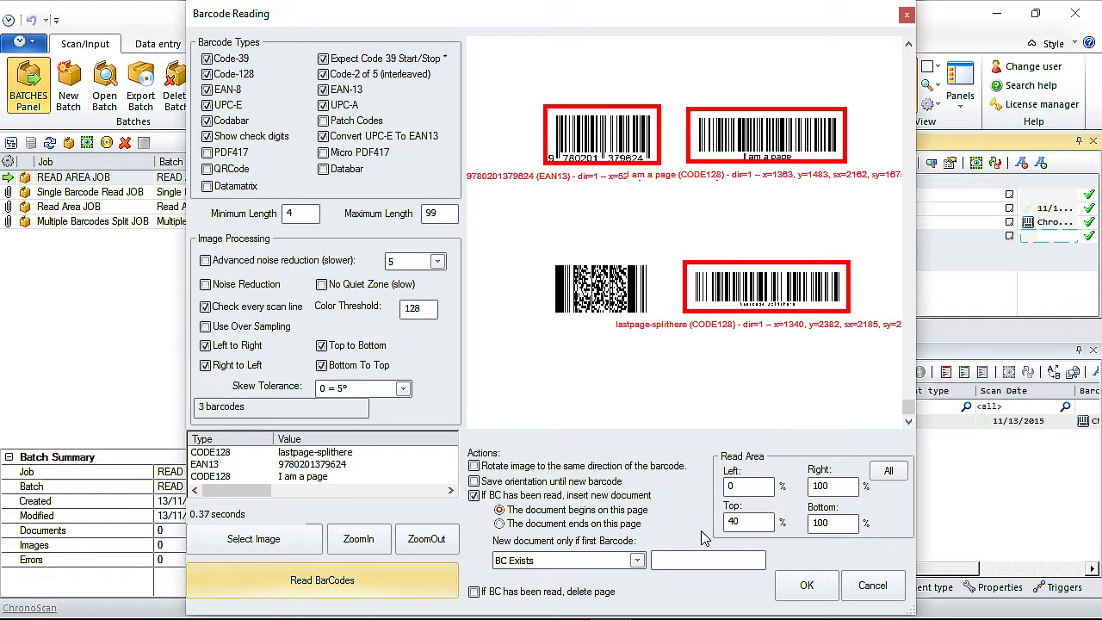
pyautogui.moveTo(908, 407); pyautogui.dragTo(910, 323)
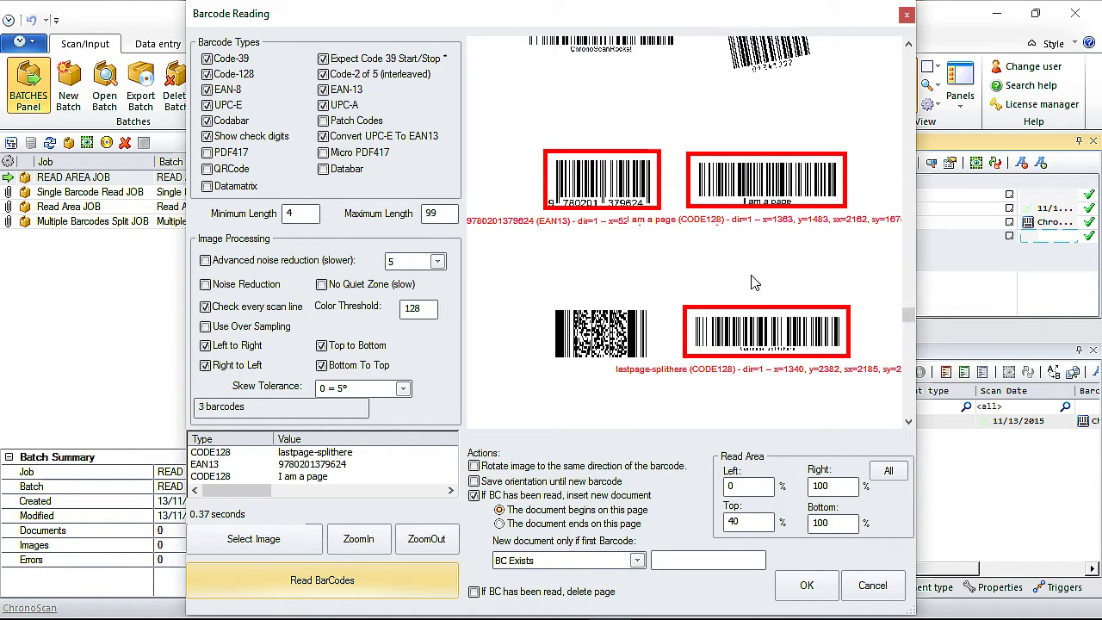
pyautogui.doubleClick(737, 522)
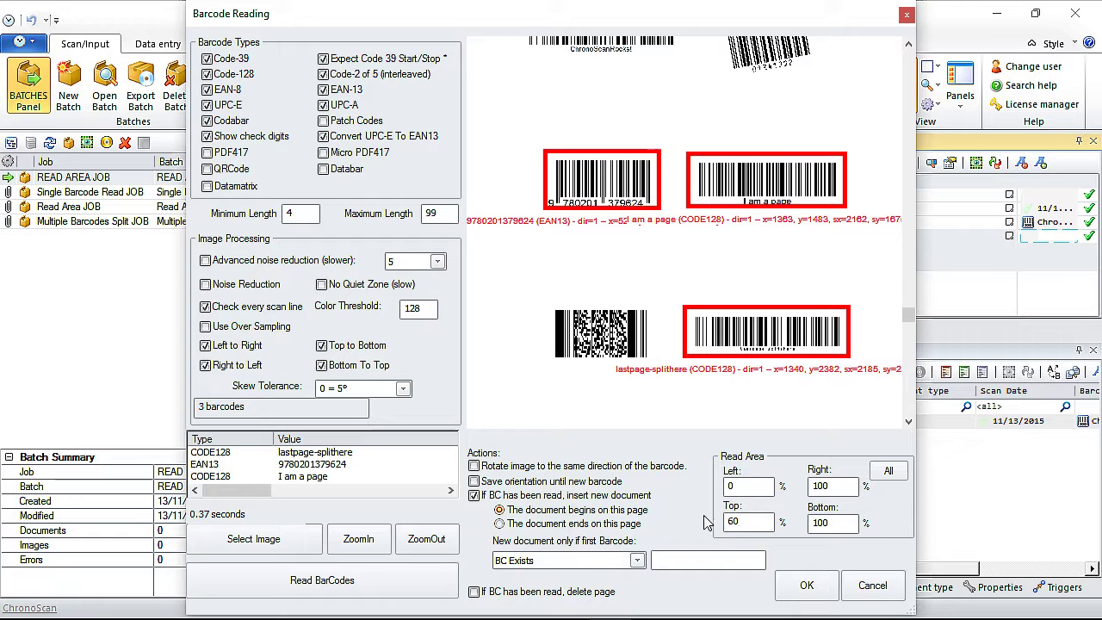
pyautogui.click(241, 591)
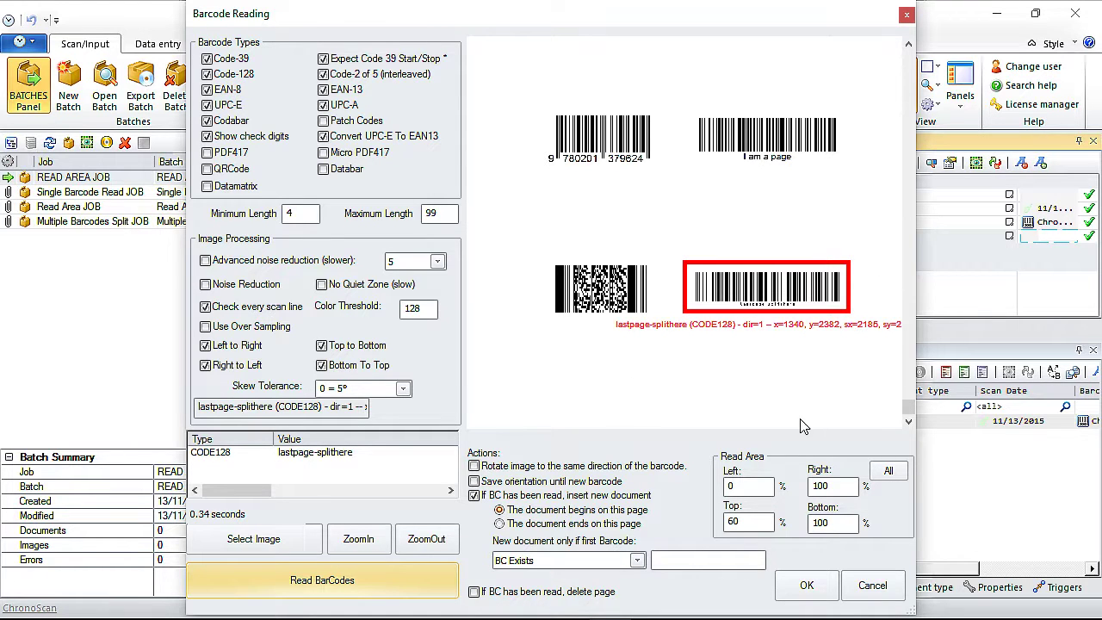
# Step: Enable the PDF417 barcode type and read the barcodes within the limited area
pyautogui.click(908, 421)
pyautogui.click(908, 42)
pyautogui.click(207, 152)
pyautogui.click(354, 586)
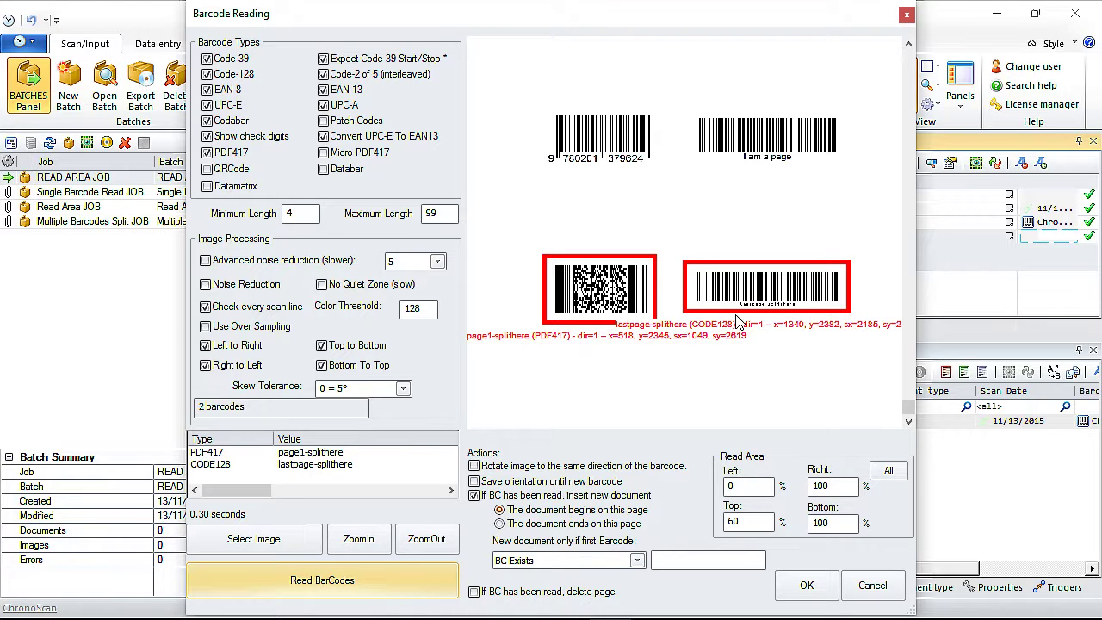
# Step: Set the read area's left boundary to 50% and read the barcodes on the sample page again
pyautogui.doubleClick(739, 486)
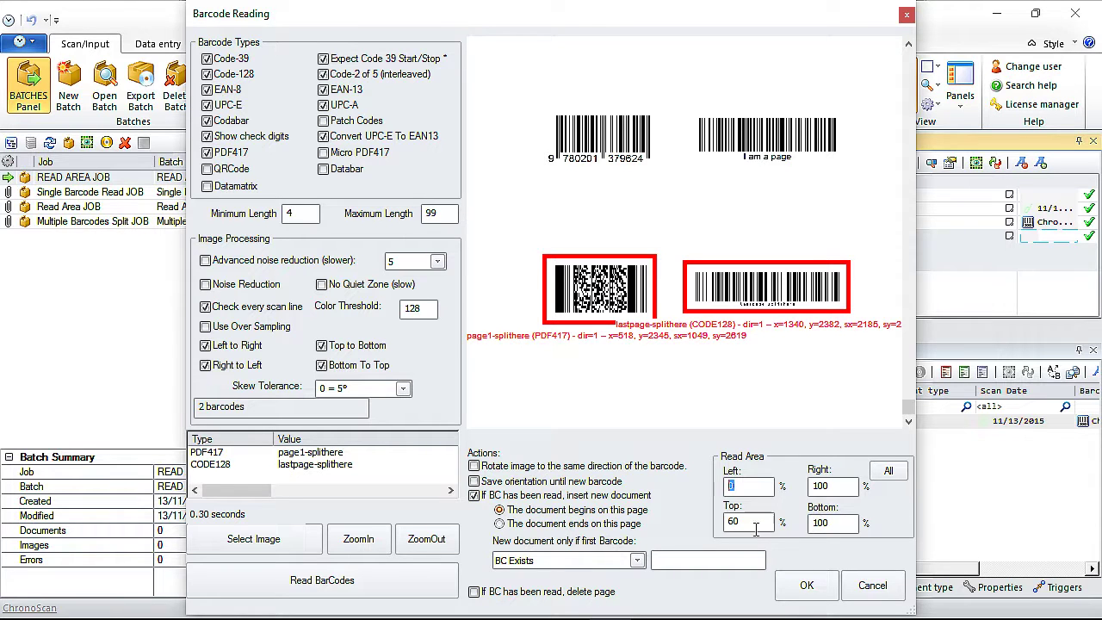
pyautogui.doubleClick(758, 486)
pyautogui.click(270, 581)
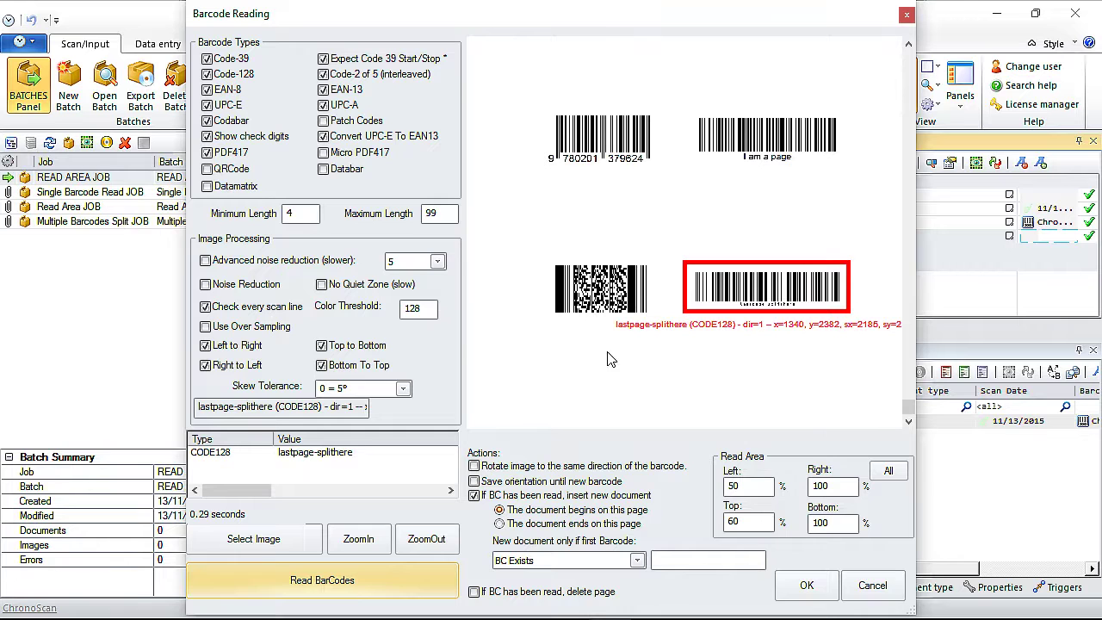
# Step: Limit the read area to between 0% from the left and 50% on the right, and read the barcodes again
pyautogui.moveTo(746, 488); pyautogui.dragTo(705, 486)
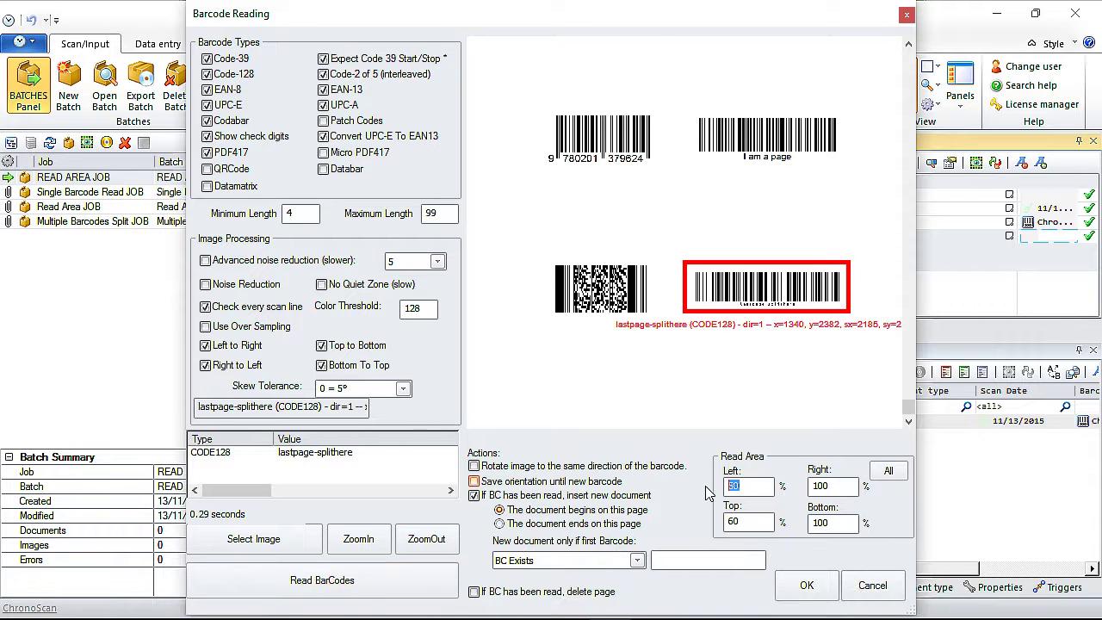
pyautogui.write('0')
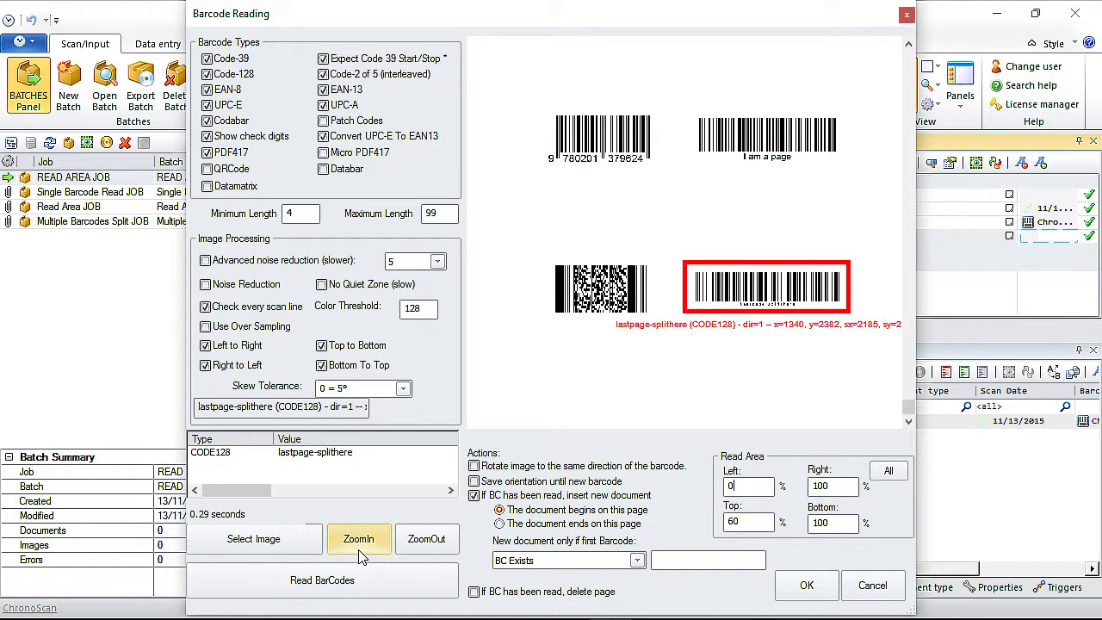
pyautogui.moveTo(835, 483); pyautogui.dragTo(711, 503)
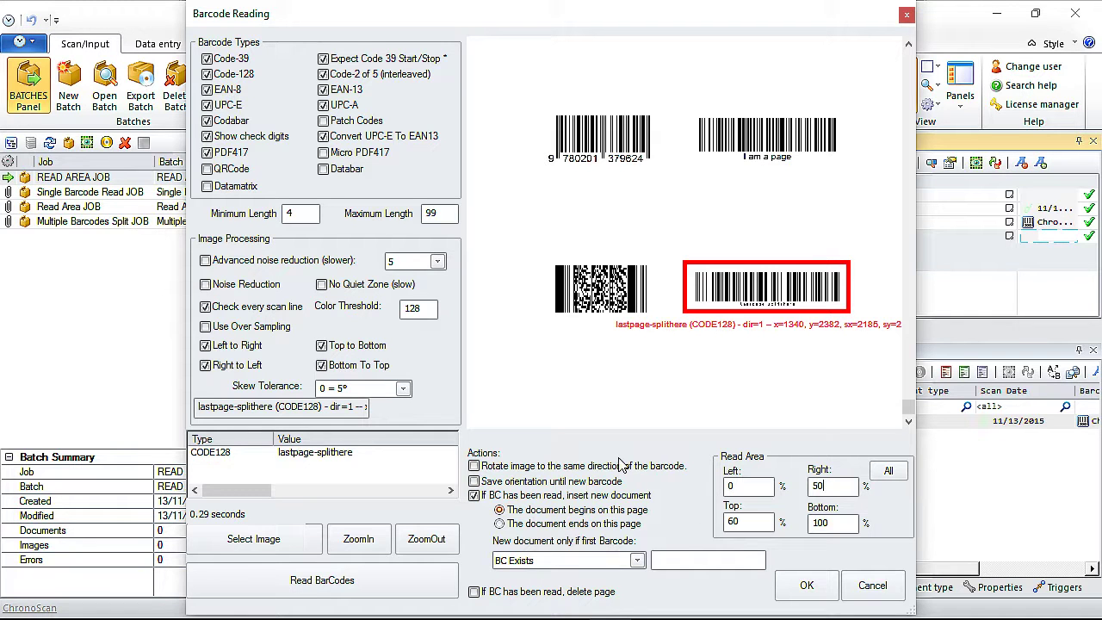
pyautogui.click(310, 593)
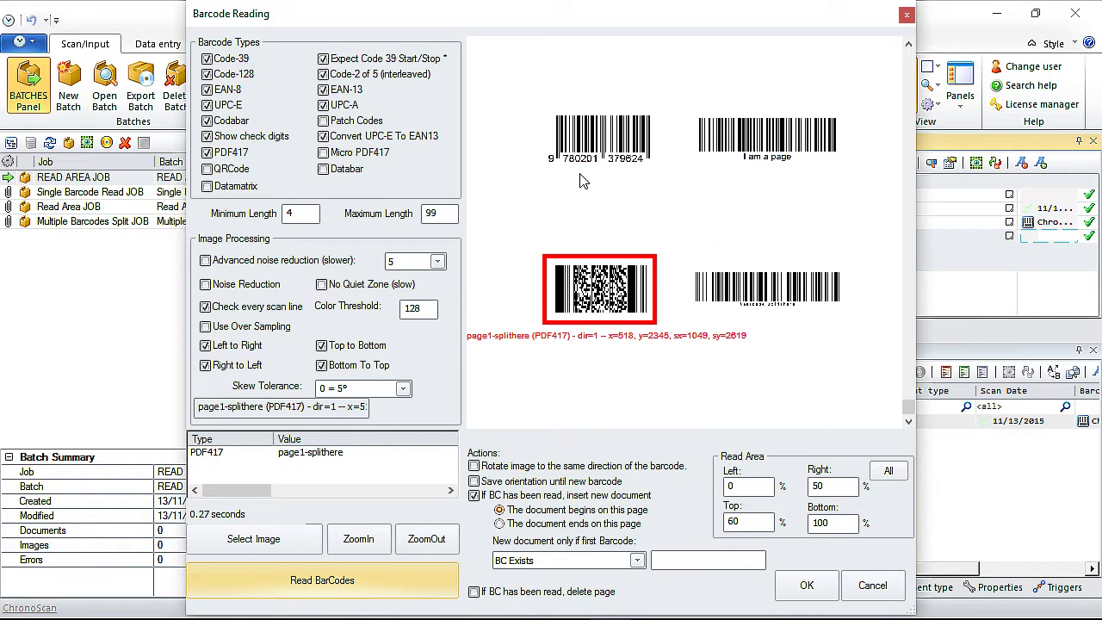
# Step: Disable every enabled barcode type and conversion option except PDF417, including Show check digits and Expect Code 39 Start/Stop
pyautogui.click(207, 136)
pyautogui.click(207, 120)
pyautogui.click(207, 105)
pyautogui.click(208, 89)
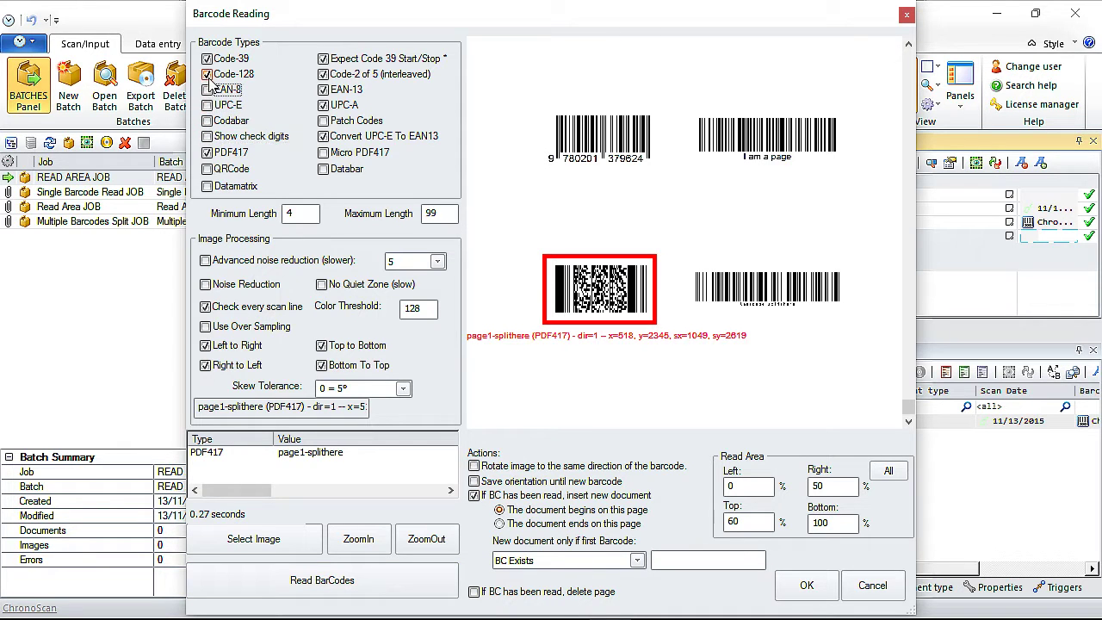
pyautogui.click(208, 74)
pyautogui.click(208, 59)
pyautogui.click(323, 59)
pyautogui.click(323, 74)
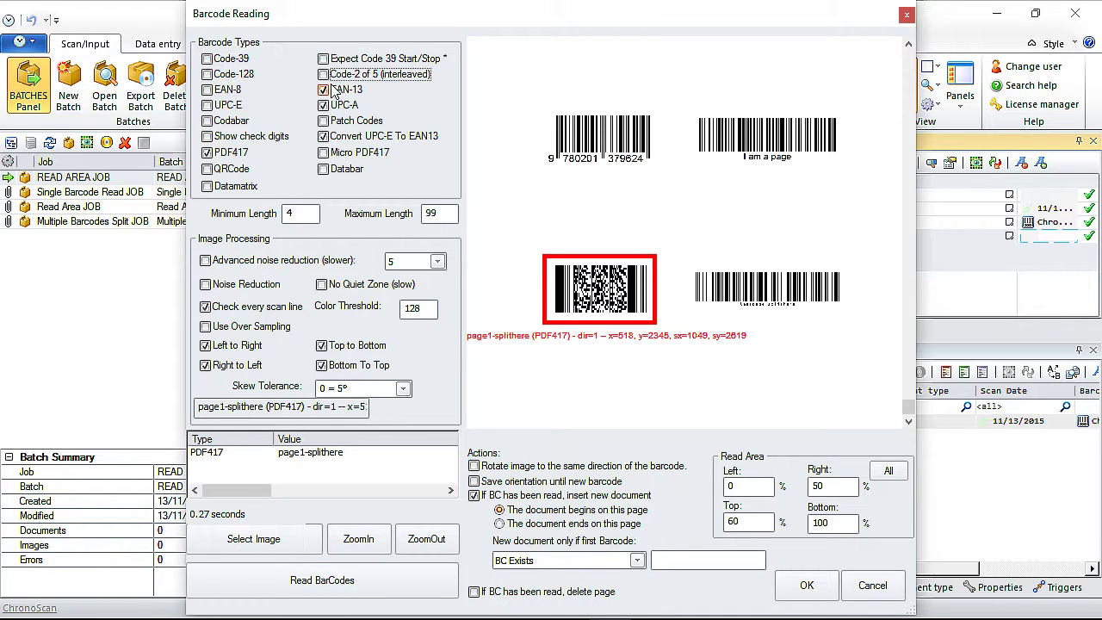
pyautogui.click(324, 90)
pyautogui.click(324, 105)
pyautogui.click(324, 136)
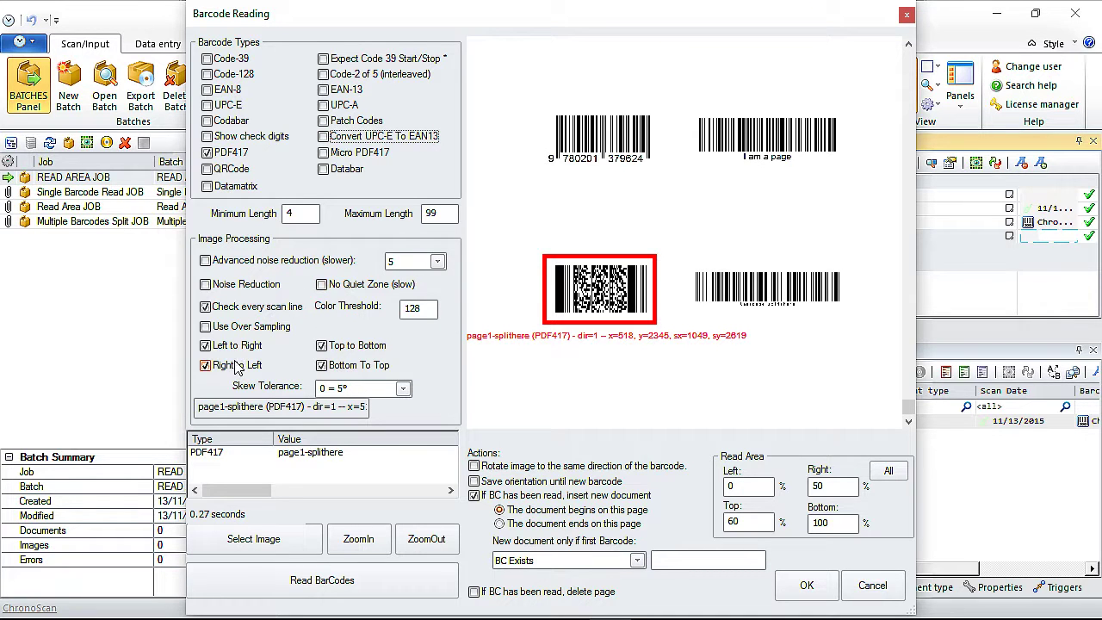
# Step: Restrict the reading direction to Left to Right and disable Check every scan line, rereading the barcodes after each change
pyautogui.click(205, 365)
pyautogui.click(322, 346)
pyautogui.click(322, 365)
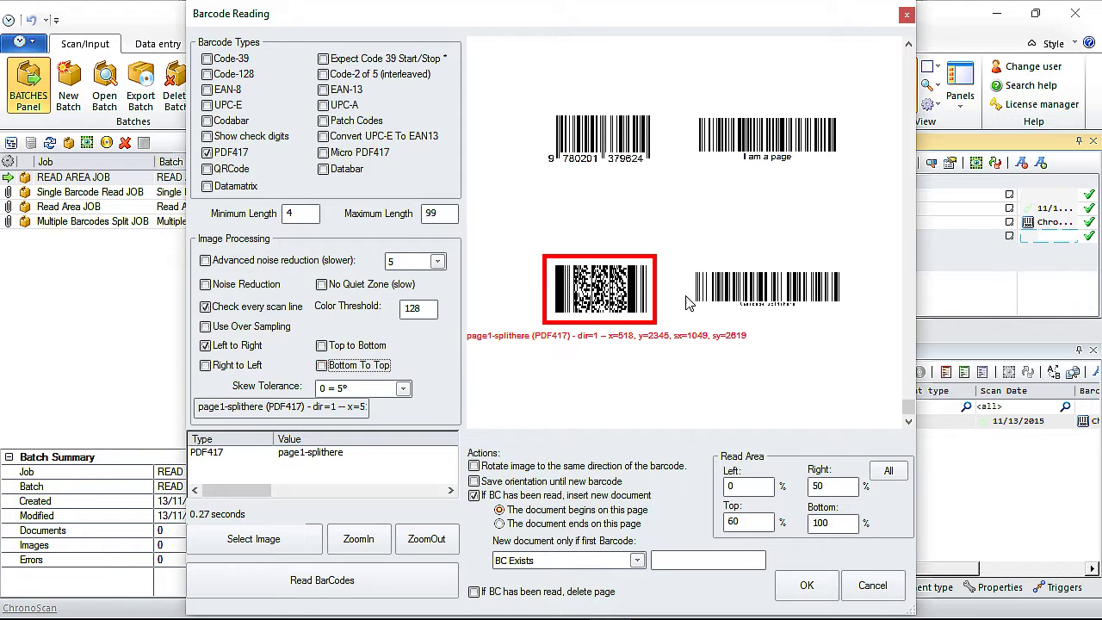
pyautogui.click(312, 581)
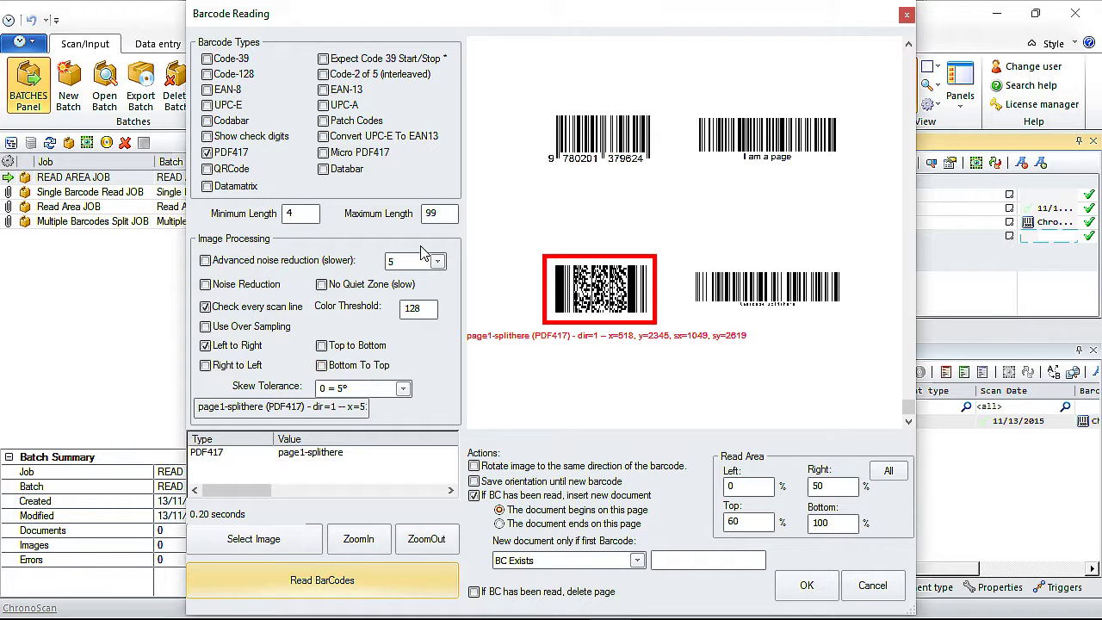
pyautogui.moveTo(465, 21); pyautogui.dragTo(485, 10)
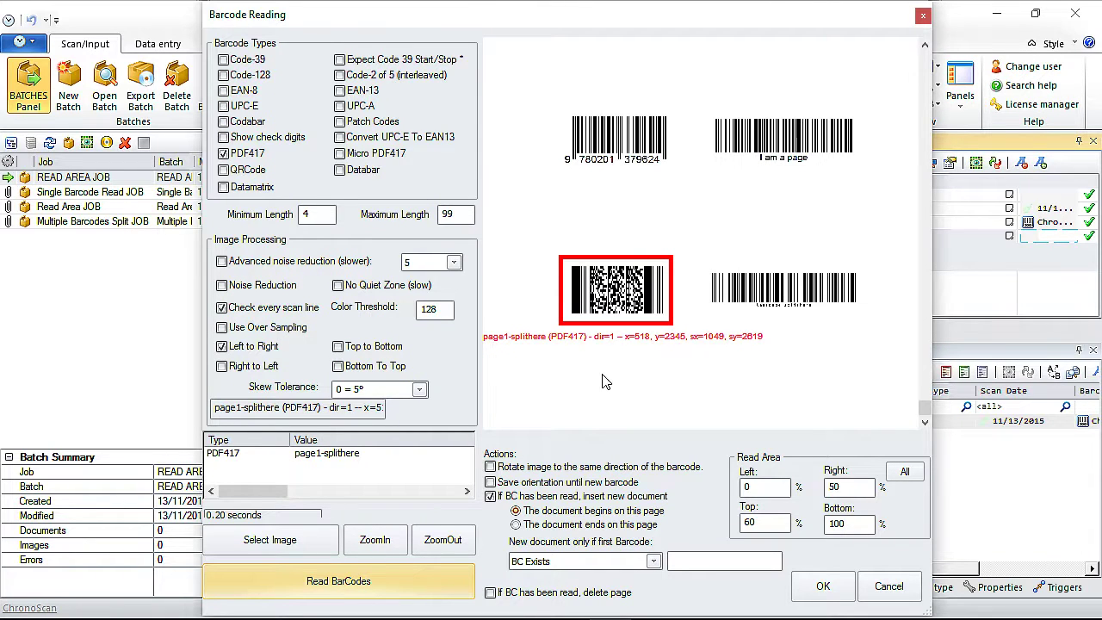
pyautogui.click(241, 314)
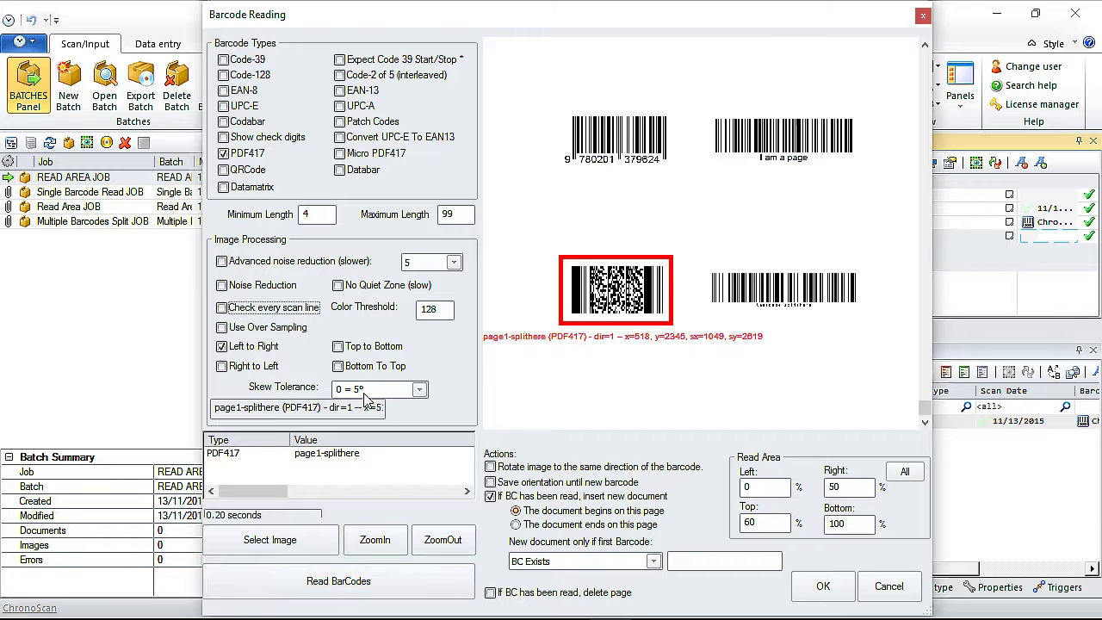
pyautogui.click(327, 583)
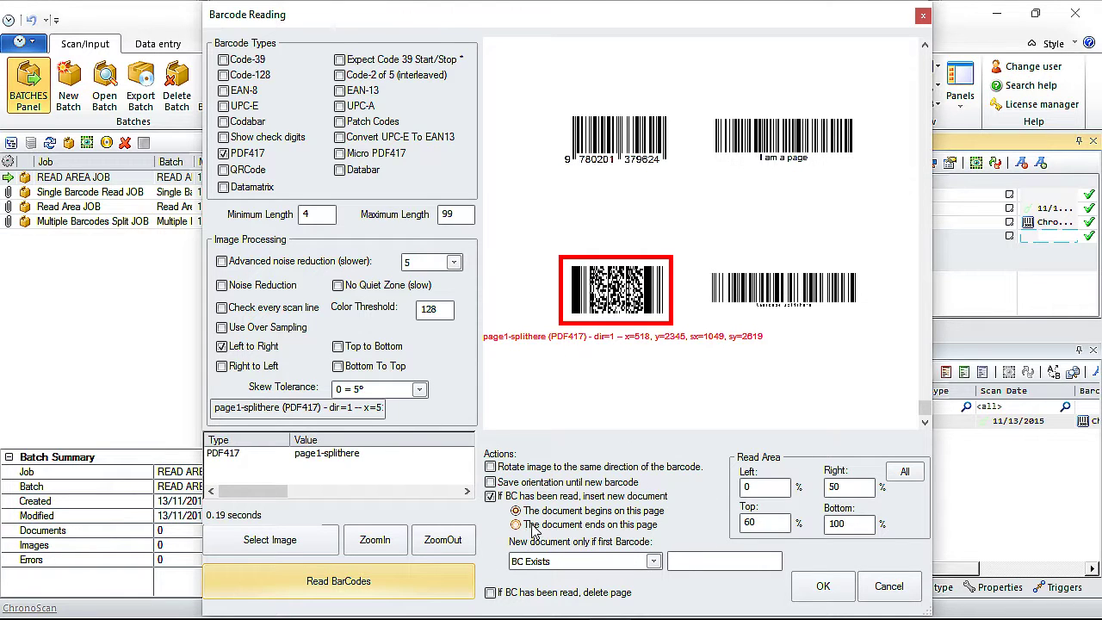
# Step: Disable inserting a new document when a barcode is read, accept the barcode settings and decline reprocessing all documents
pyautogui.click(490, 499)
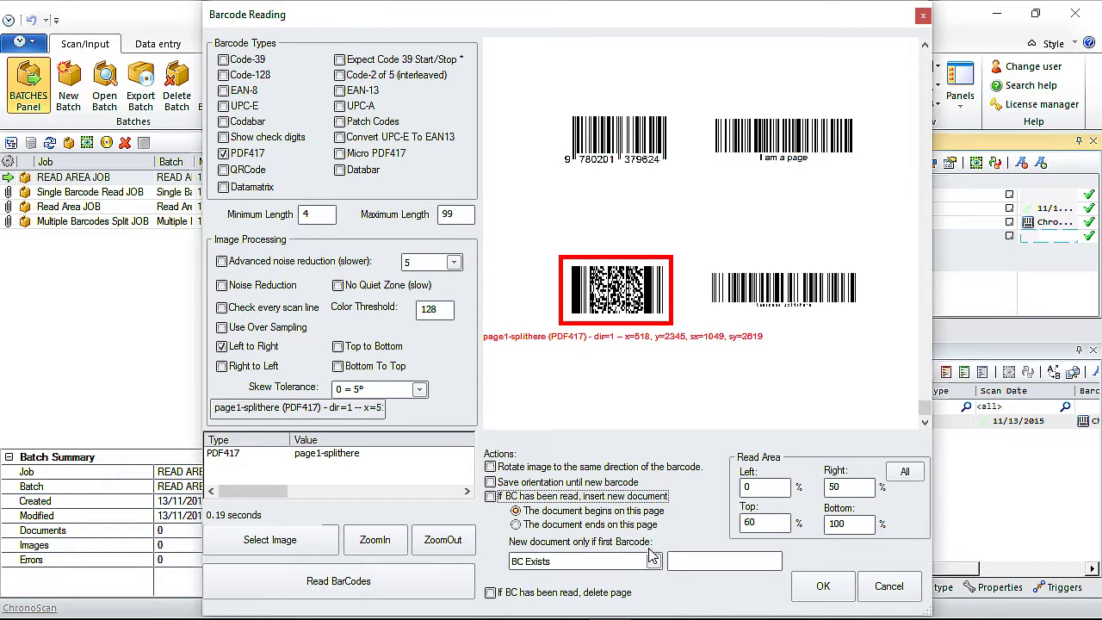
pyautogui.click(826, 588)
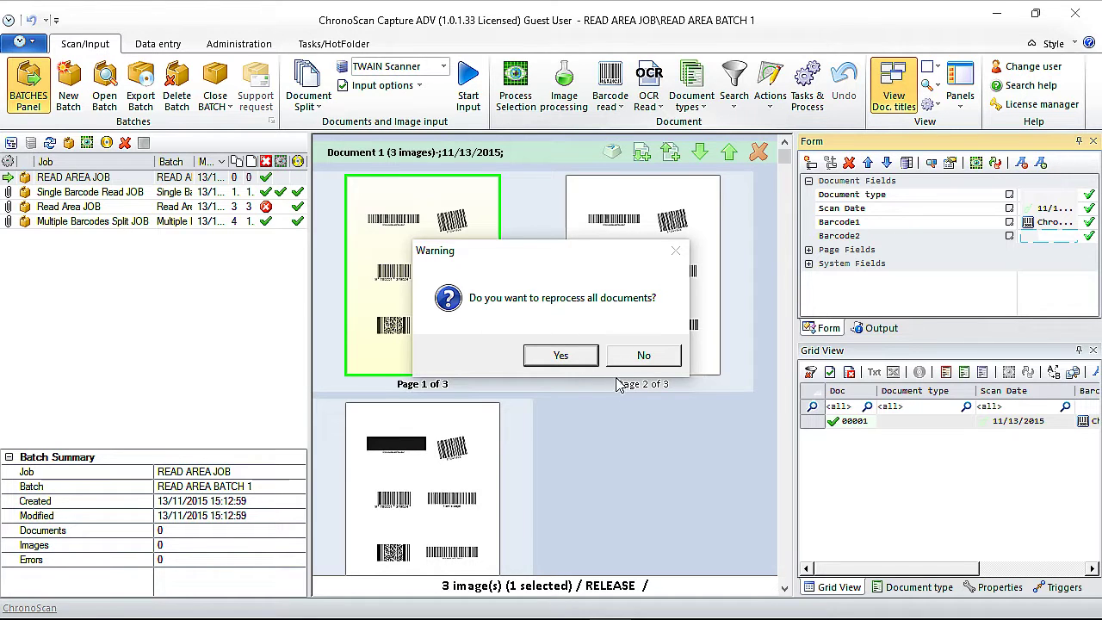
pyautogui.click(643, 355)
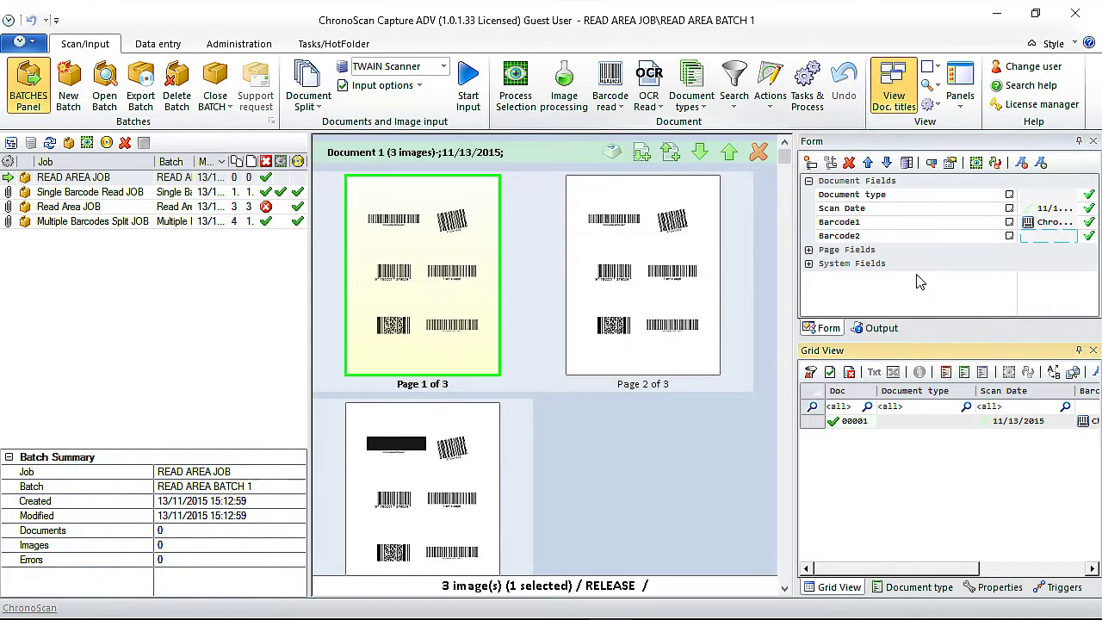
# Step: Set the Barcode2 field's type to Barcode Reading in its field properties
pyautogui.click(1042, 242)
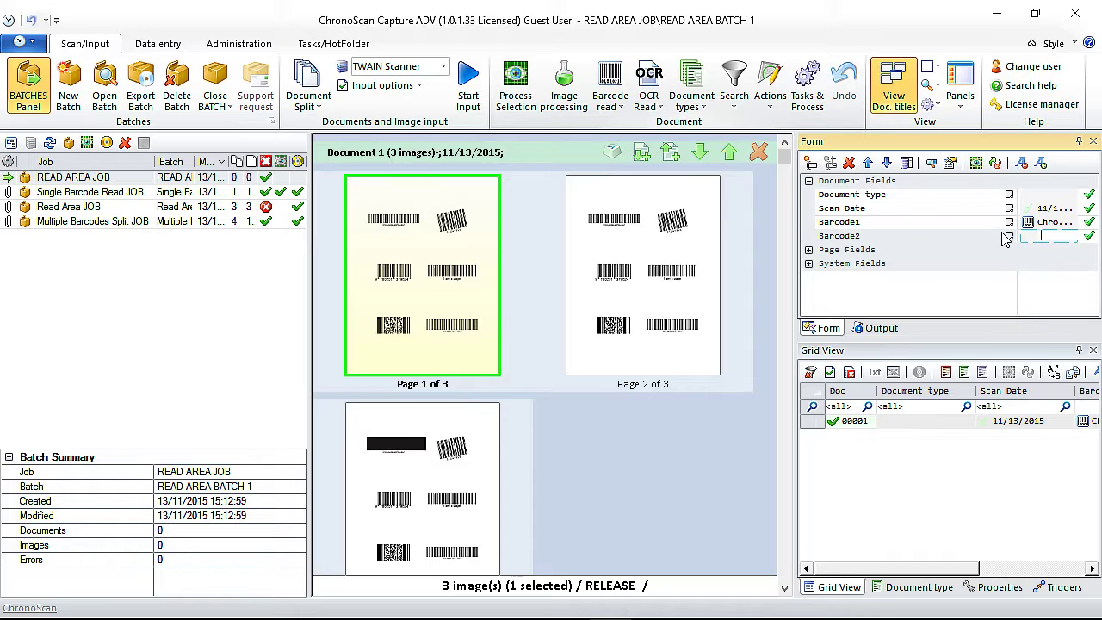
pyautogui.rightClick(1013, 244)
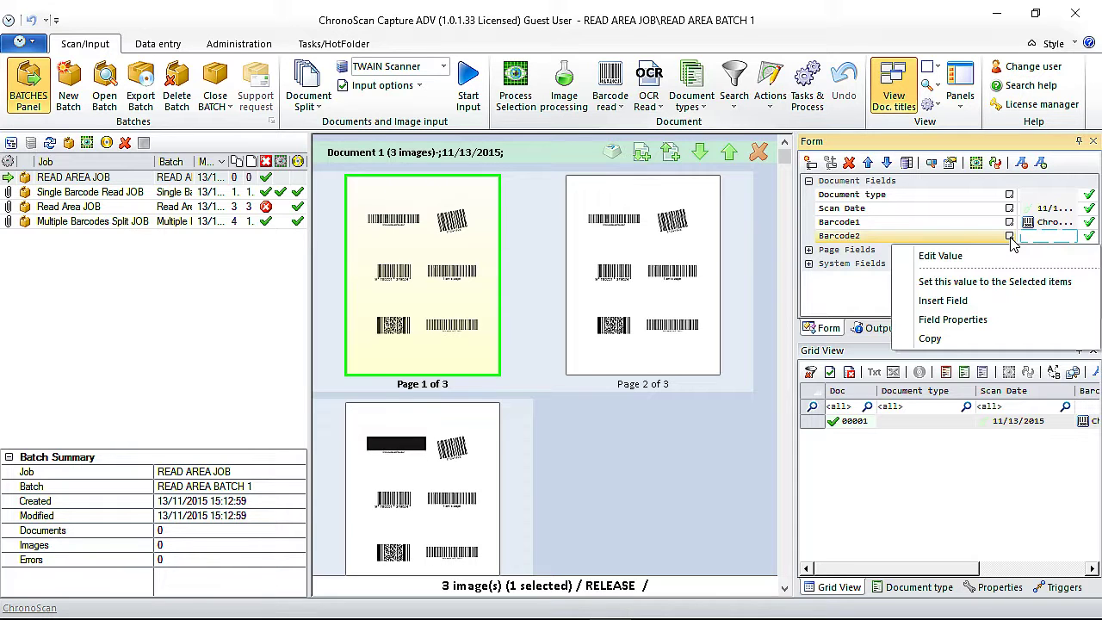
pyautogui.click(948, 321)
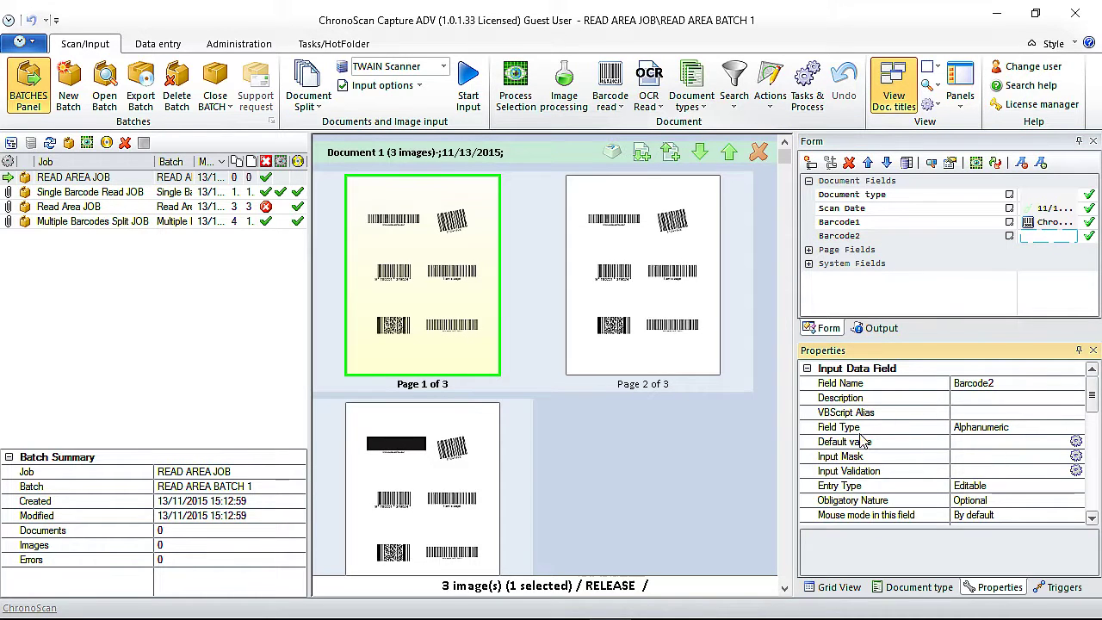
pyautogui.moveTo(1092, 398); pyautogui.dragTo(1082, 489)
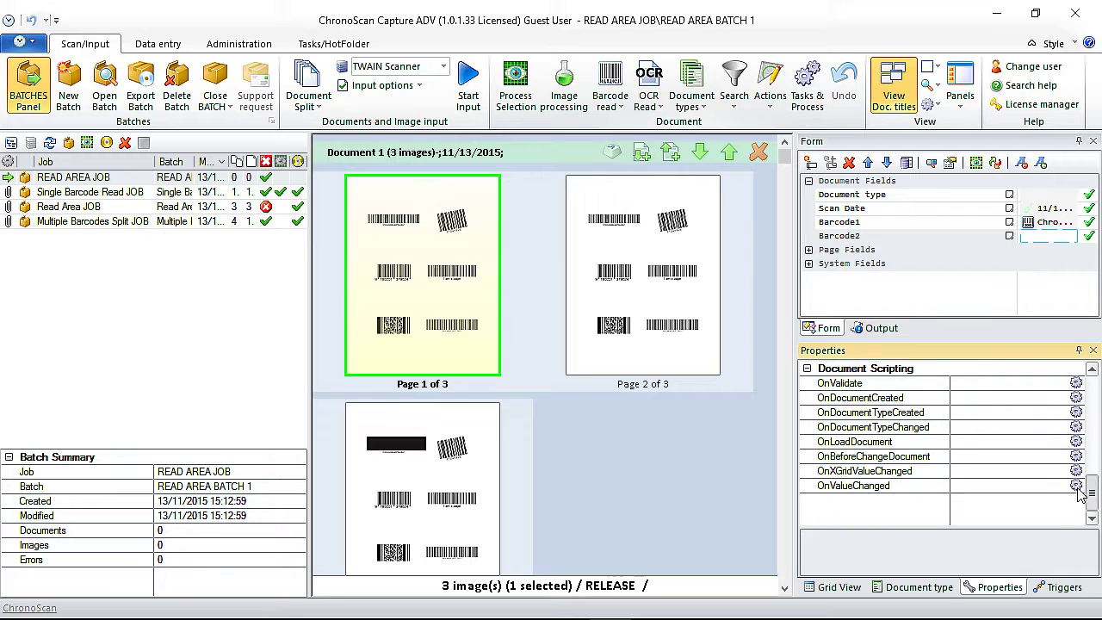
pyautogui.scroll(10, 1082, 508)
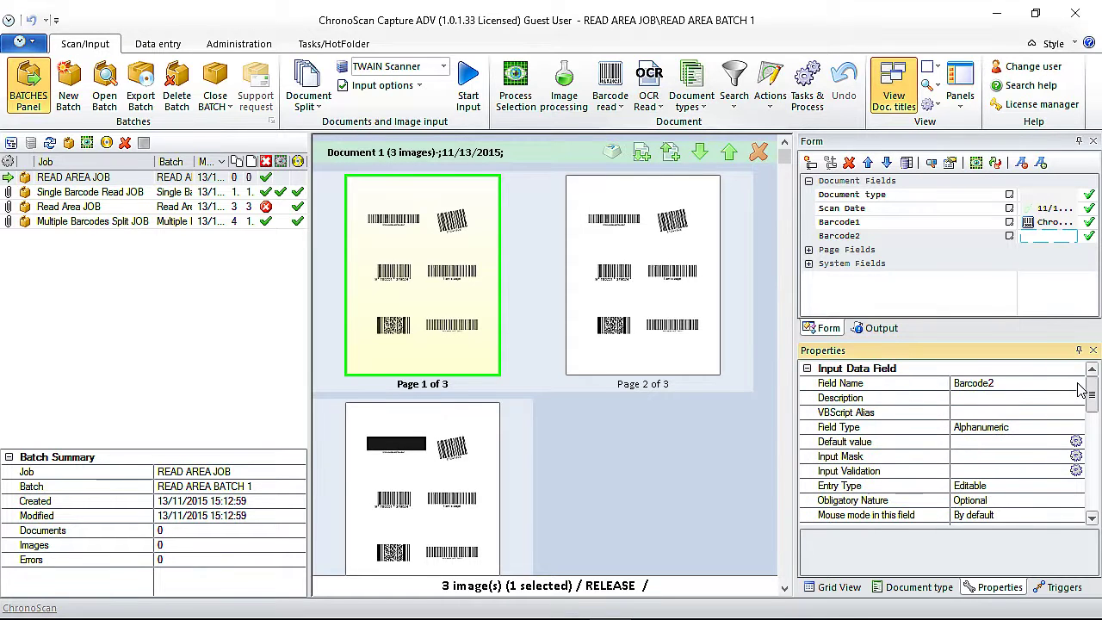
pyautogui.click(848, 429)
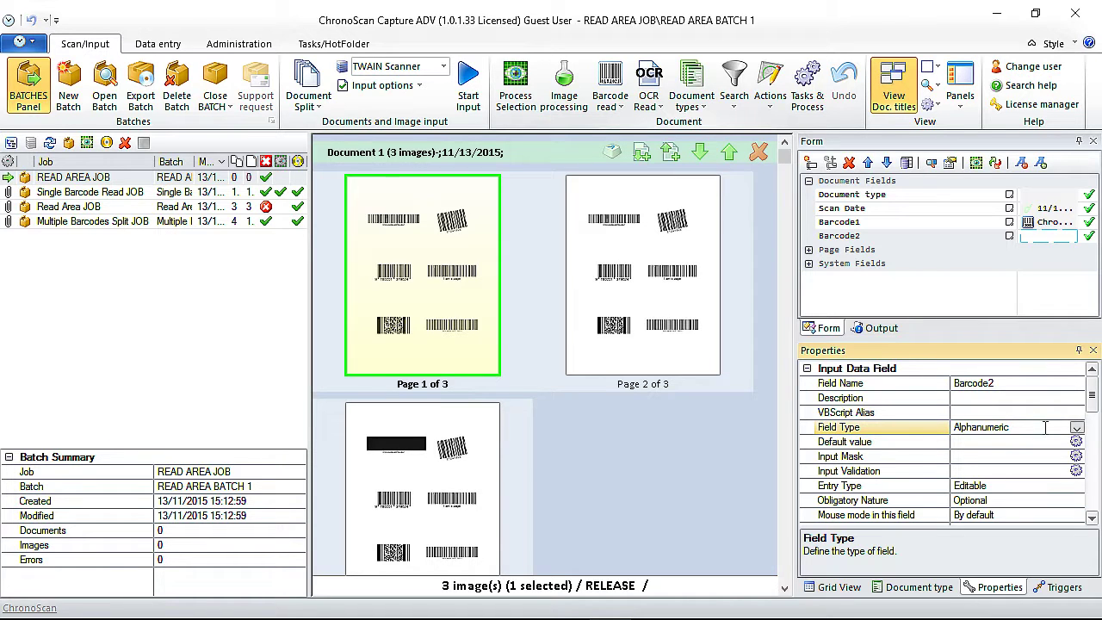
pyautogui.click(1077, 428)
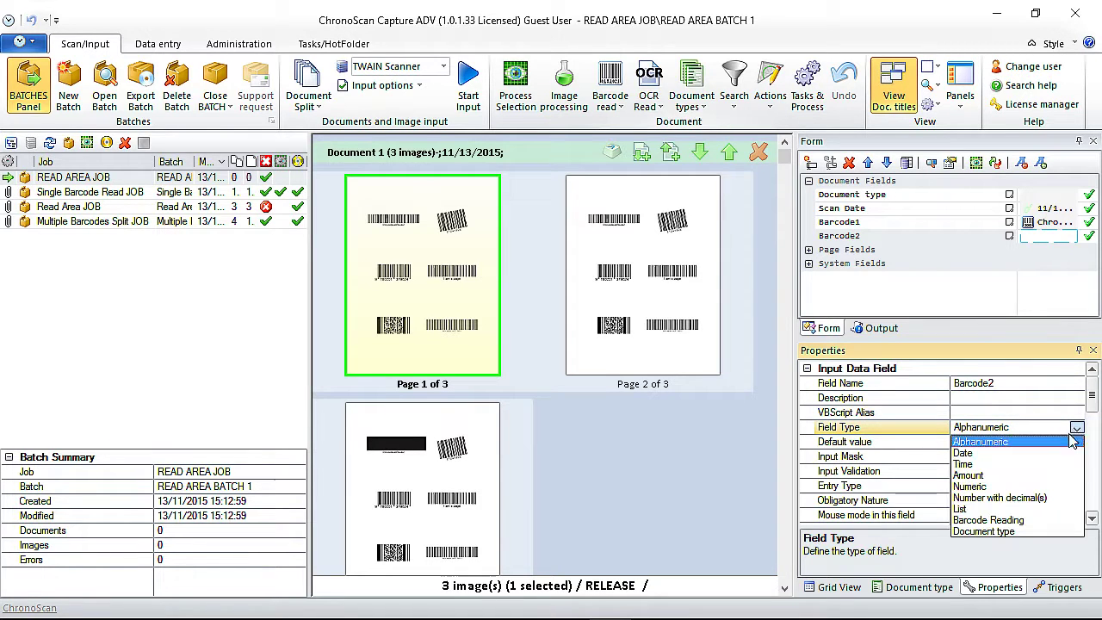
pyautogui.click(988, 521)
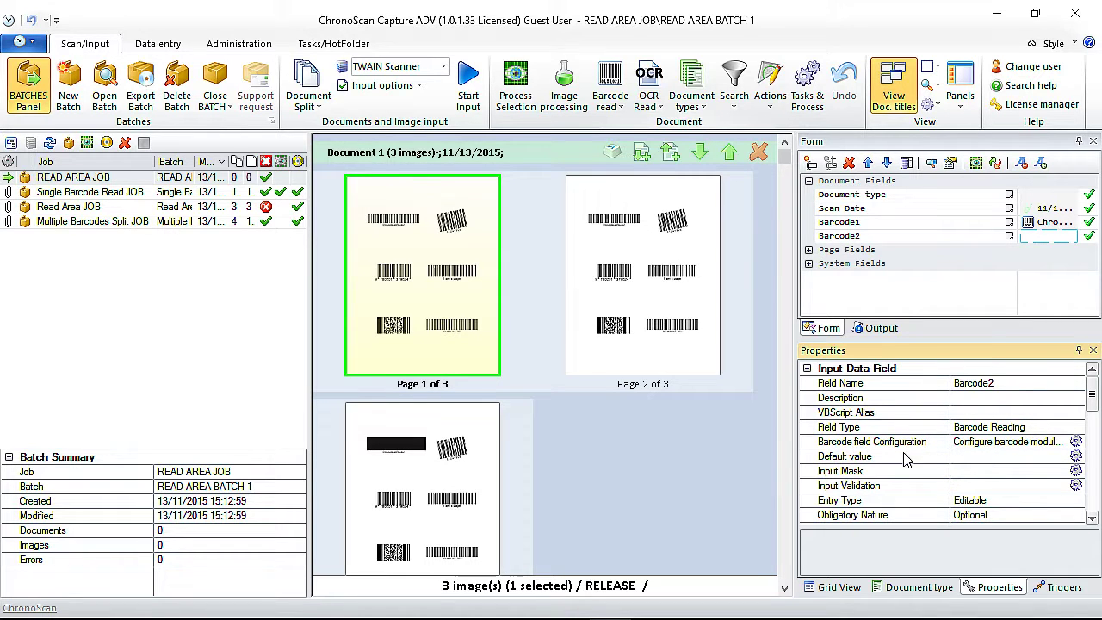
pyautogui.click(1077, 442)
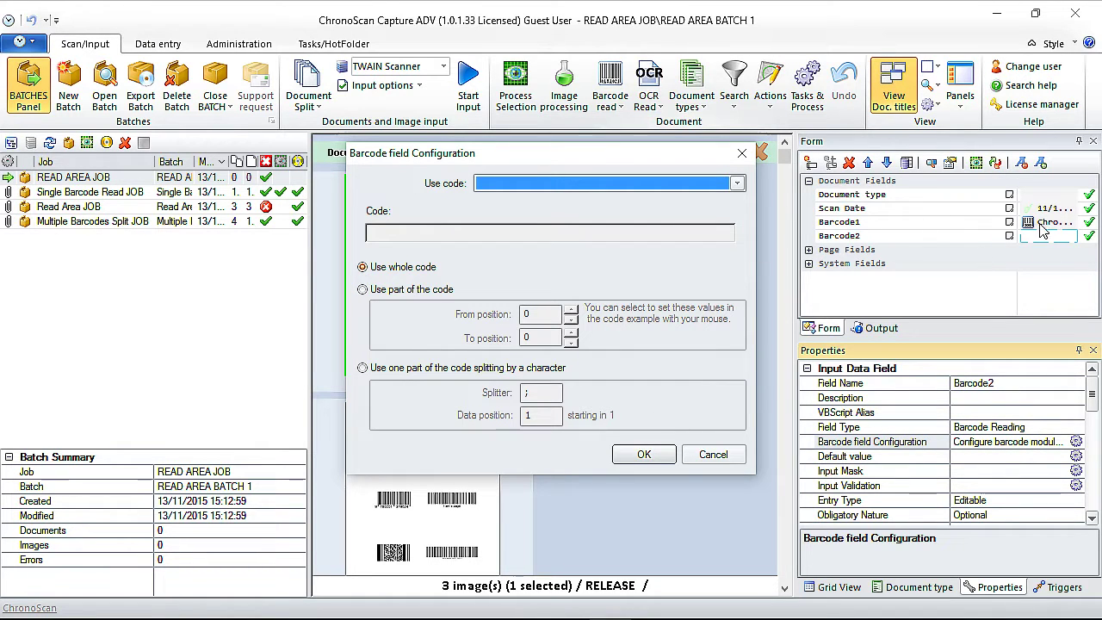
pyautogui.click(705, 187)
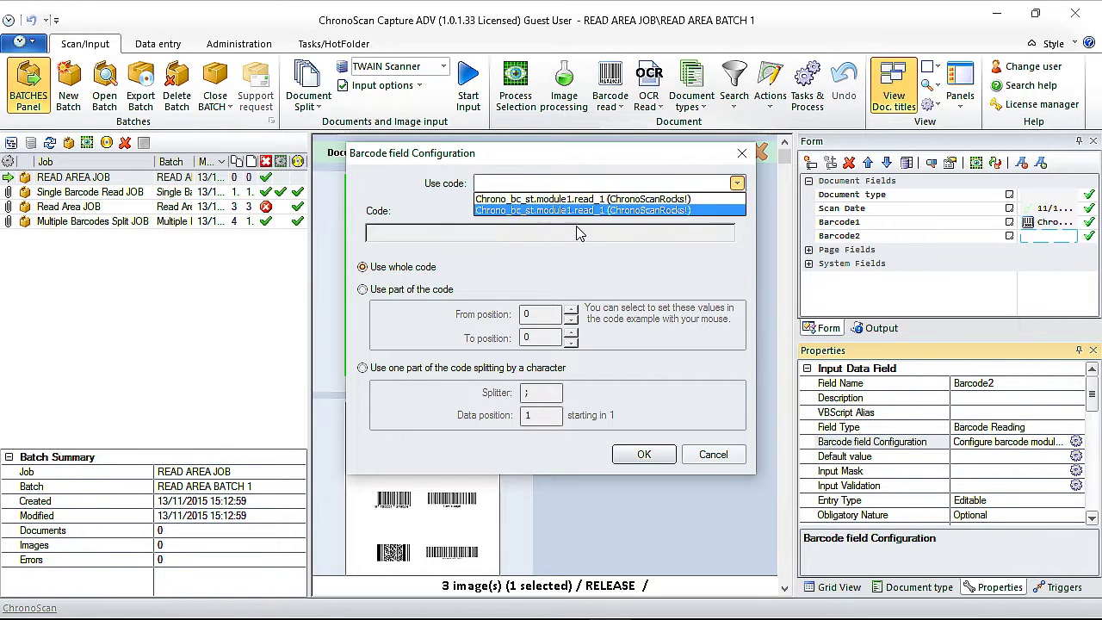
pyautogui.click(663, 261)
pyautogui.click(713, 455)
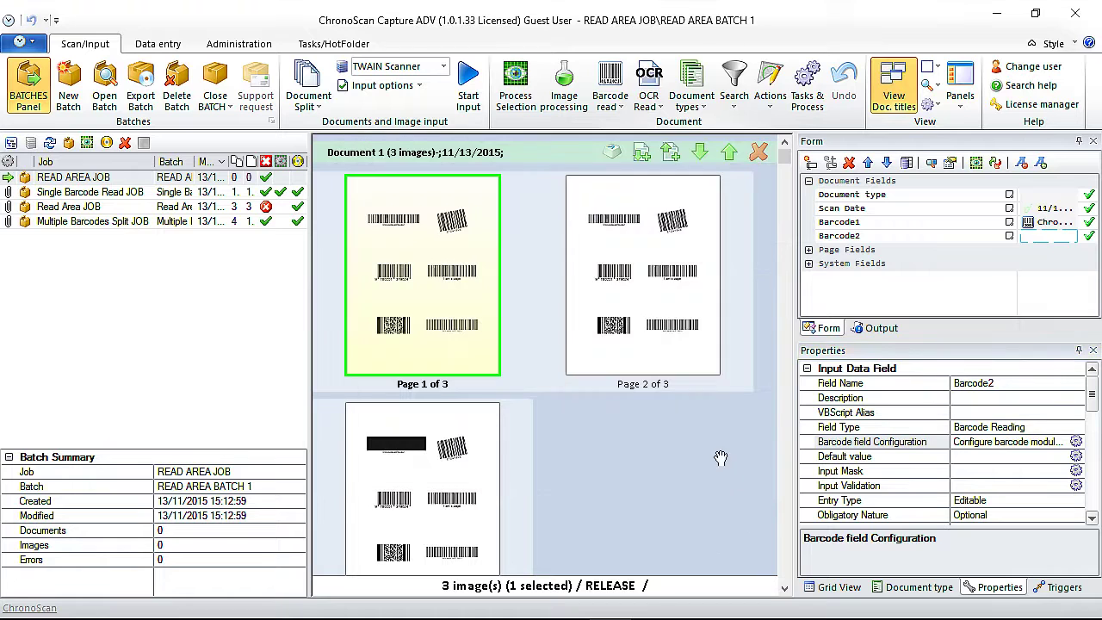
# Step: Accept Barcode Read Settings 2 again and reprocess all documents with them
pyautogui.click(610, 104)
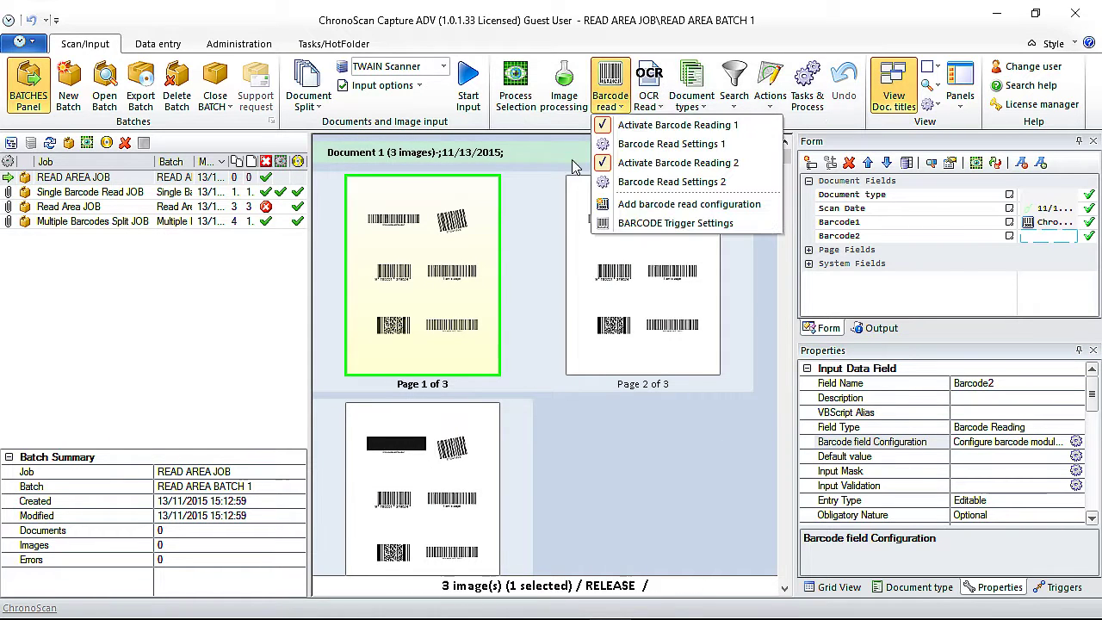
pyautogui.click(648, 189)
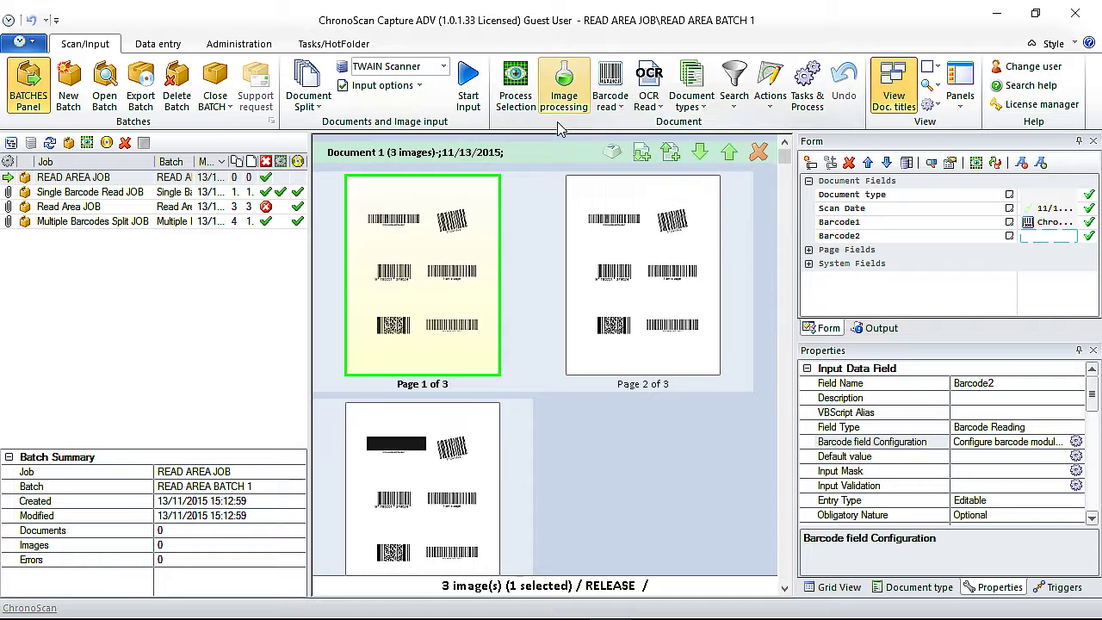
pyautogui.click(610, 99)
pyautogui.click(648, 188)
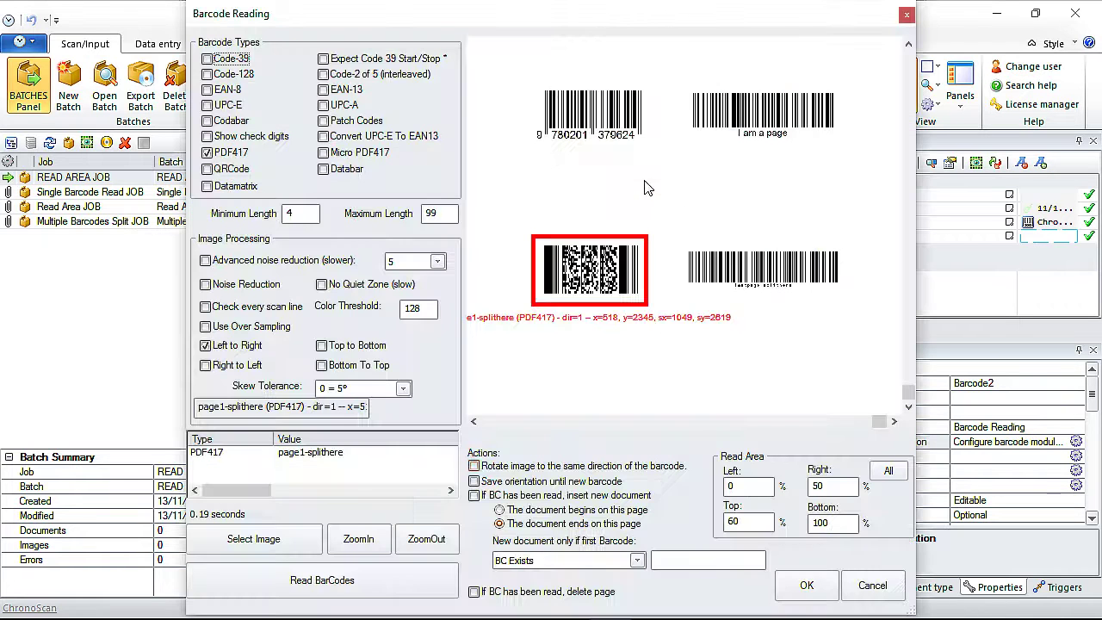
pyautogui.click(819, 591)
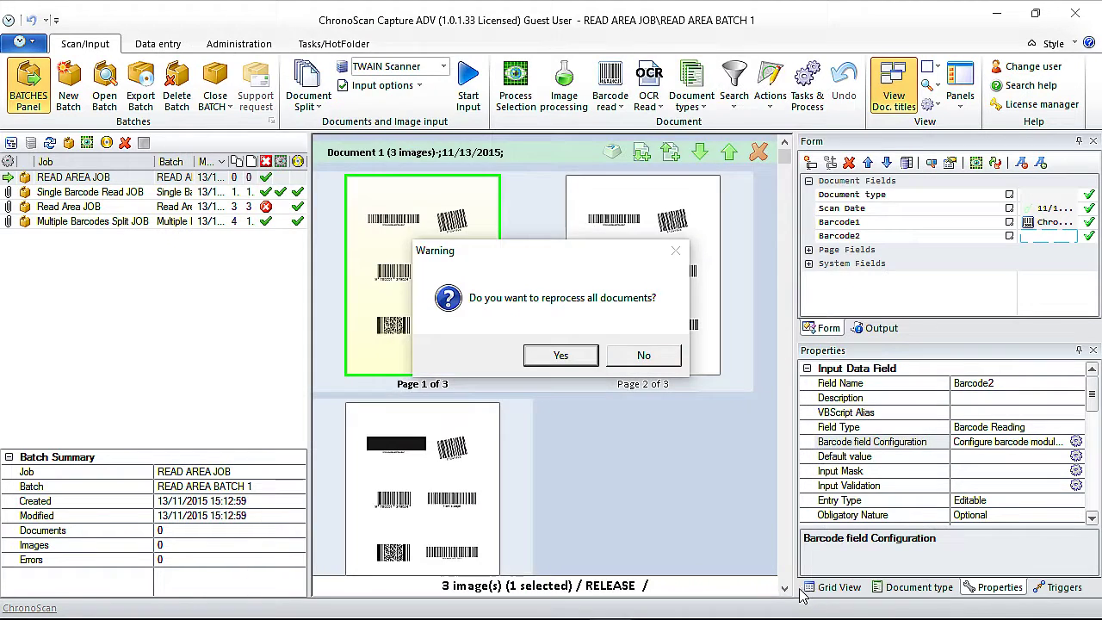
pyautogui.click(558, 356)
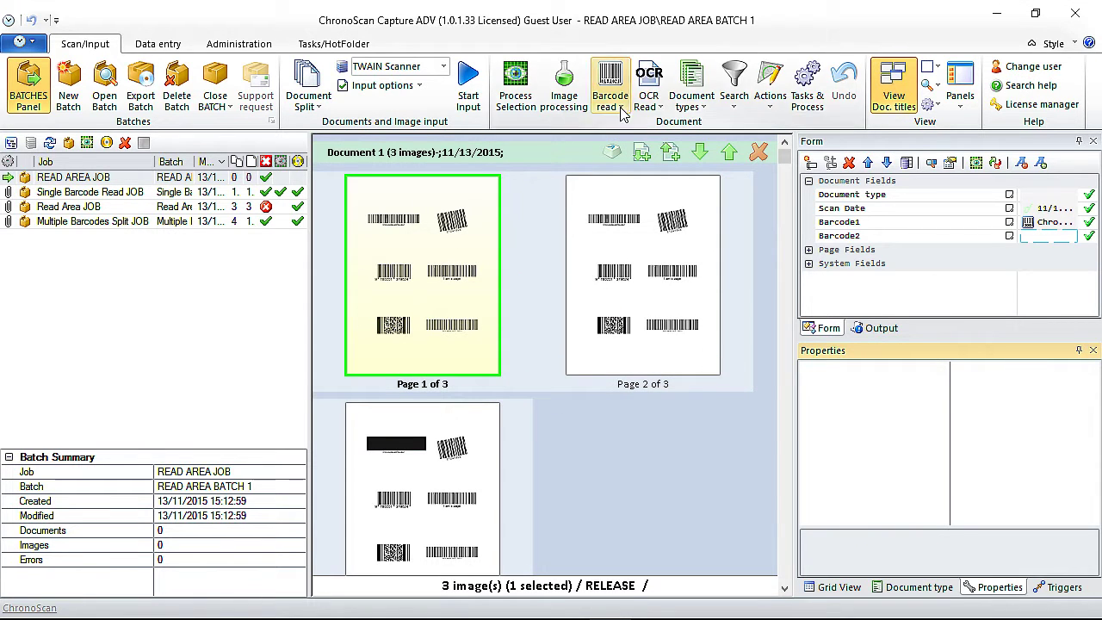
# Step: Configure the Barcode2 field to use the whole code of Chrono_bc_st.module2.read_1 (page1-splithere)
pyautogui.rightClick(1013, 242)
pyautogui.click(989, 321)
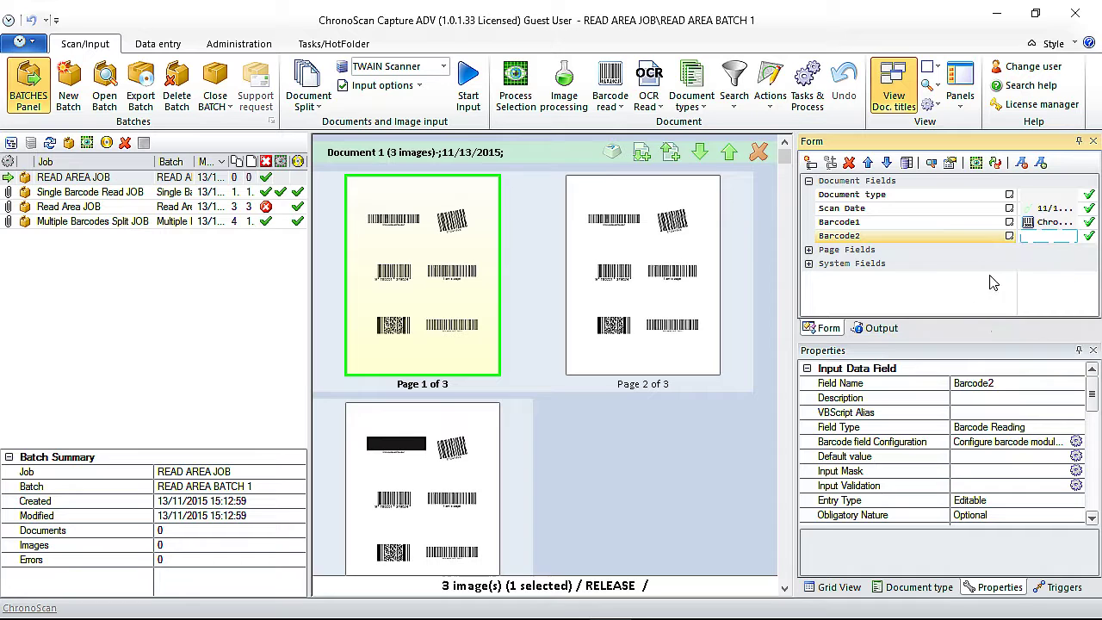
pyautogui.click(855, 214)
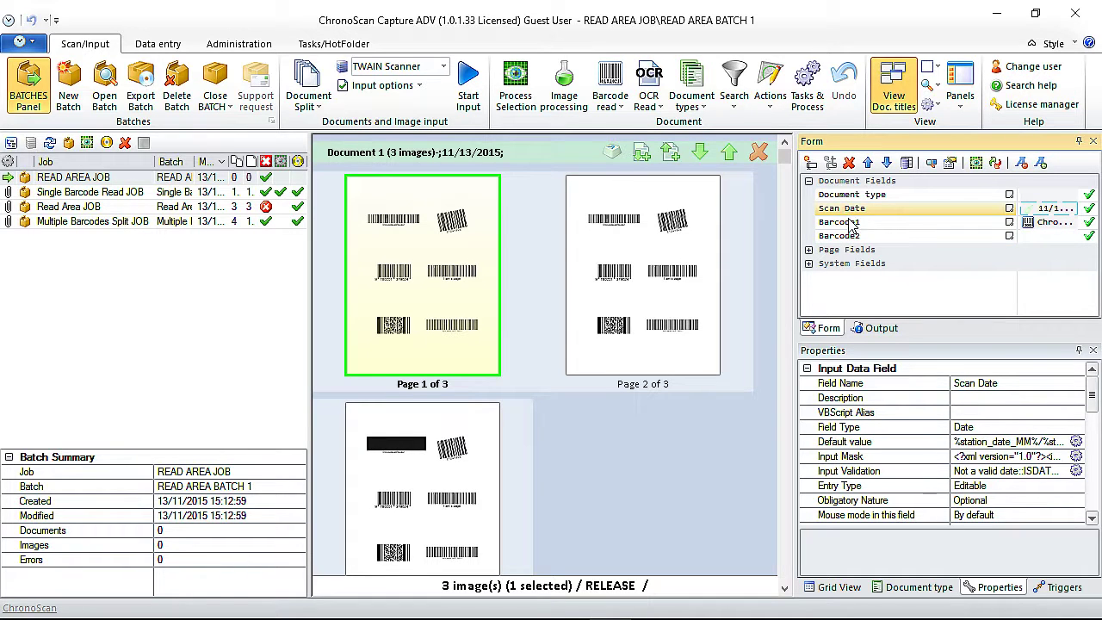
pyautogui.click(850, 223)
pyautogui.click(859, 235)
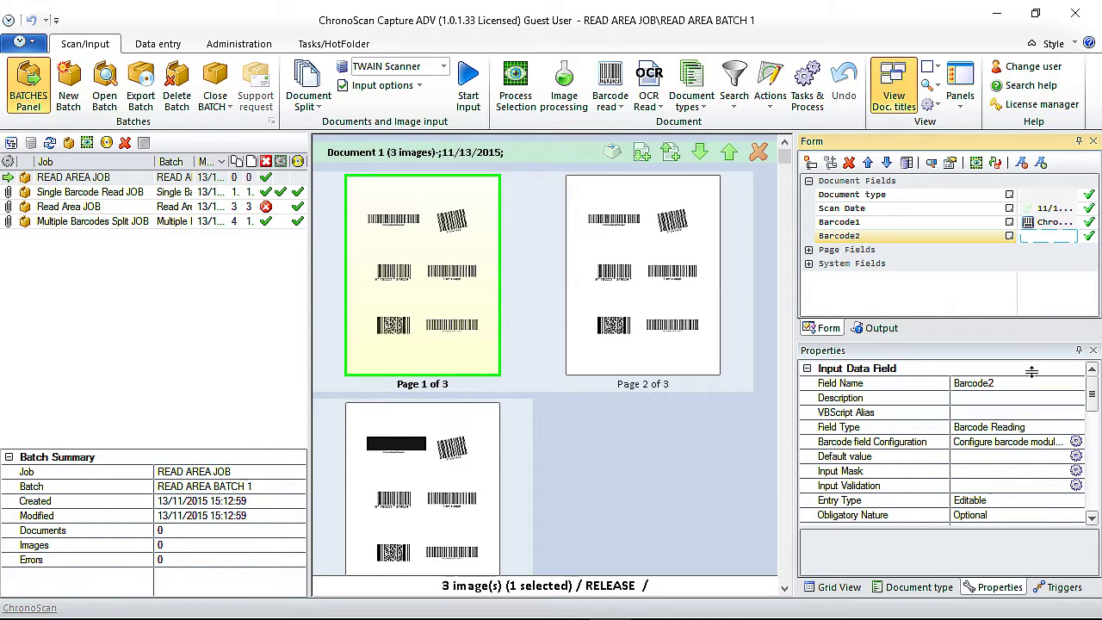
pyautogui.click(835, 443)
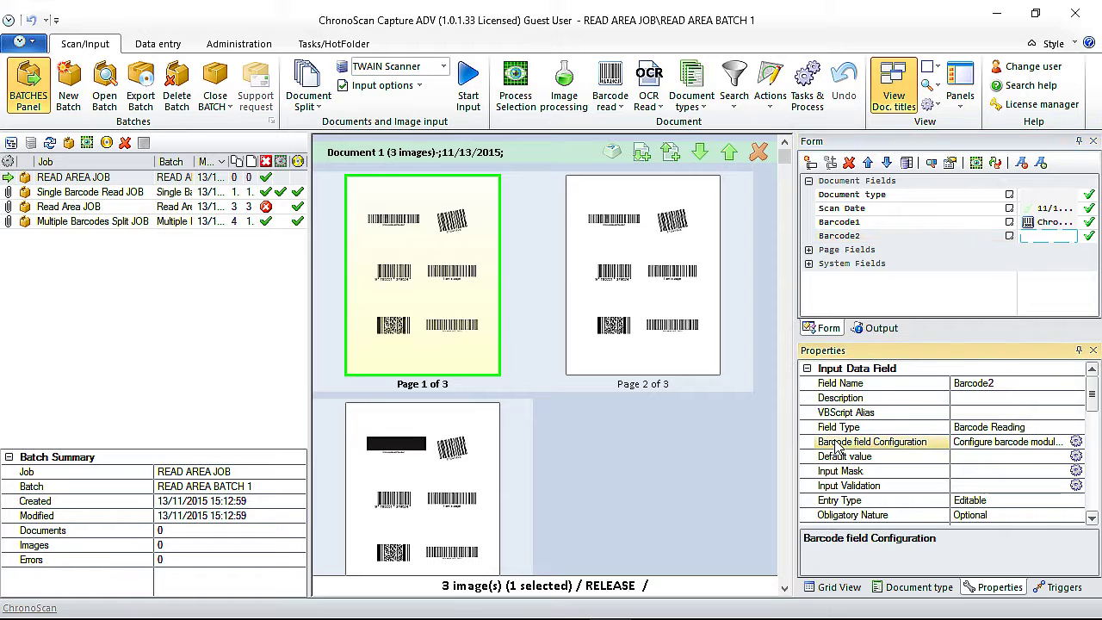
pyautogui.click(1077, 442)
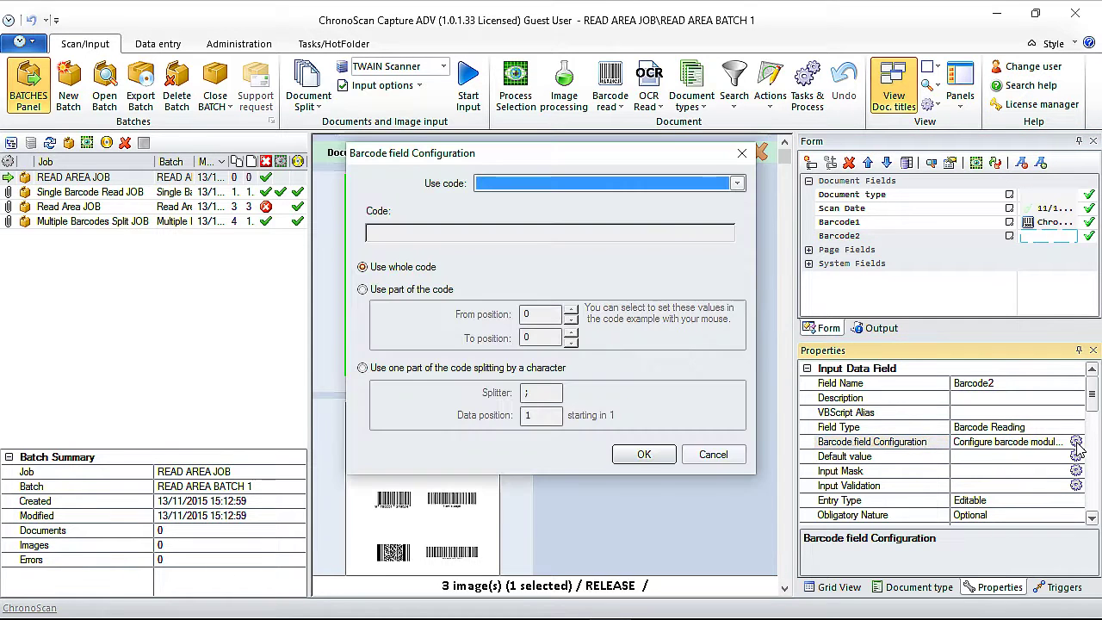
pyautogui.click(659, 183)
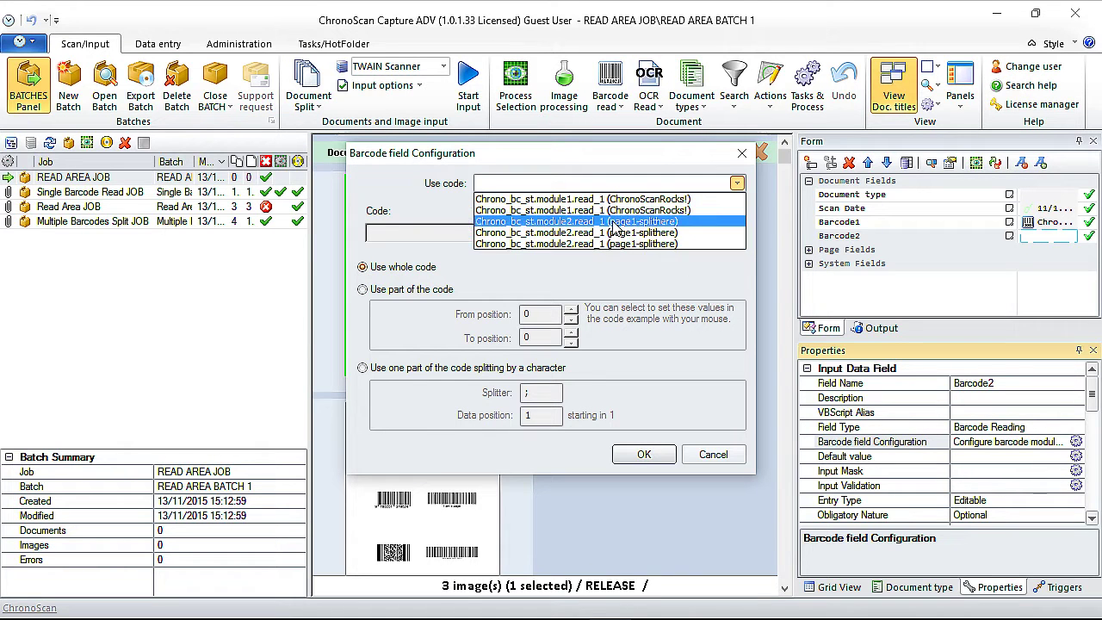
pyautogui.click(567, 223)
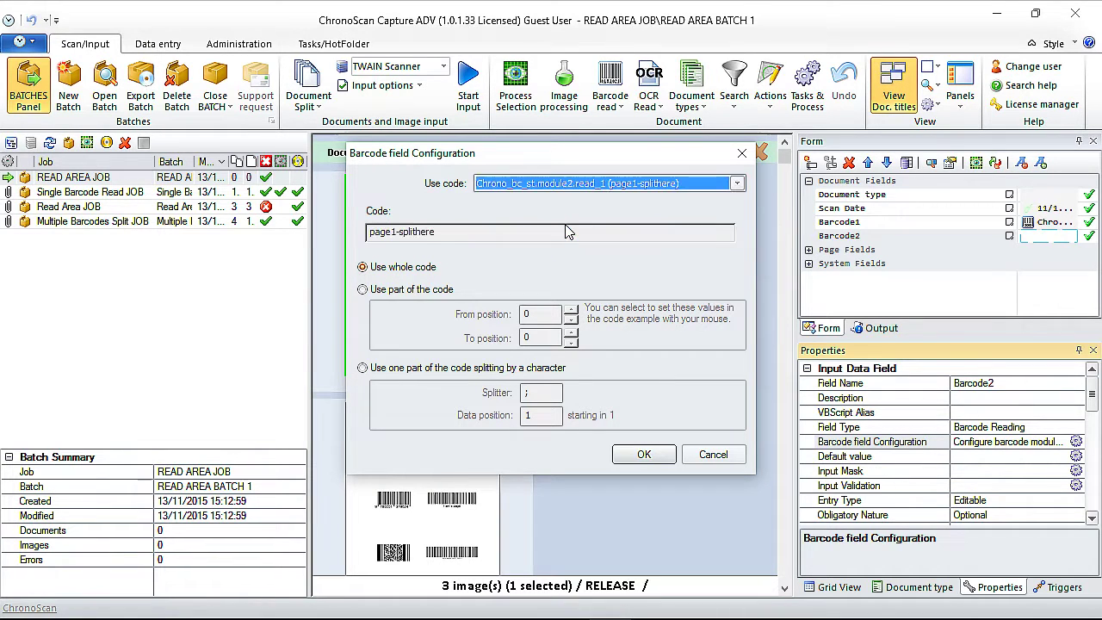
pyautogui.click(364, 270)
pyautogui.click(641, 459)
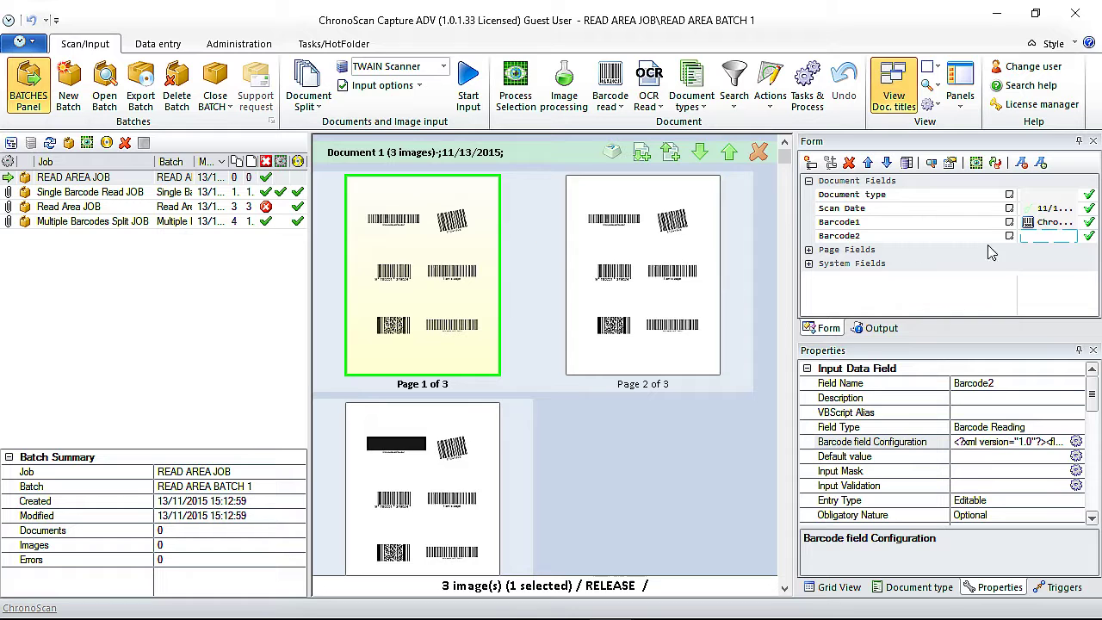
# Step: Accept Barcode Read Settings 1 as they are, reprocess all documents and check the full barcode field values
pyautogui.click(622, 107)
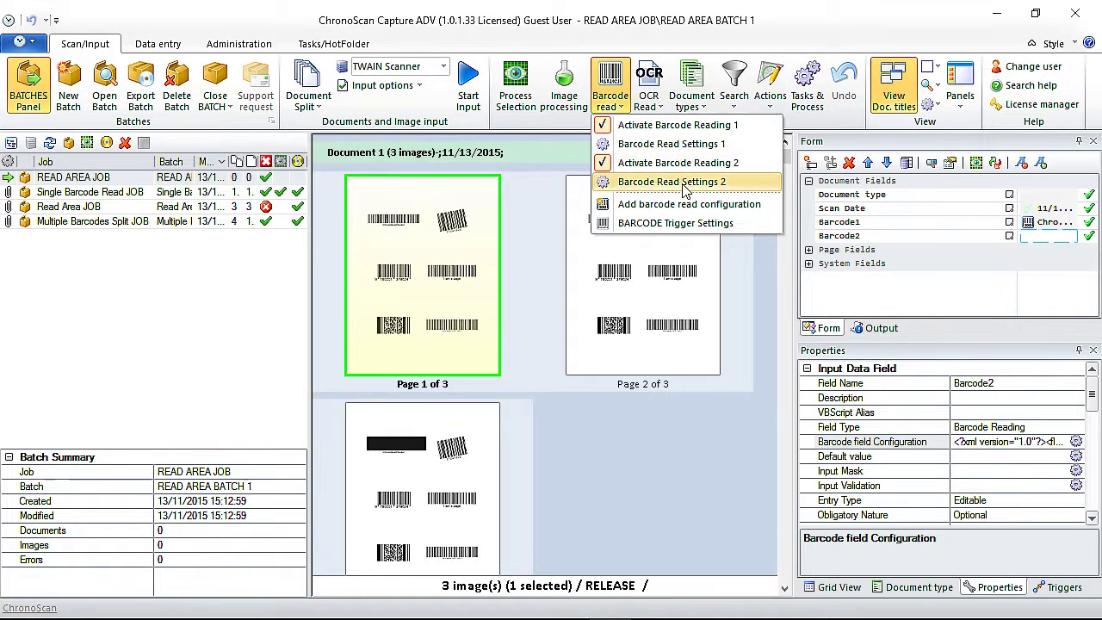
pyautogui.click(661, 145)
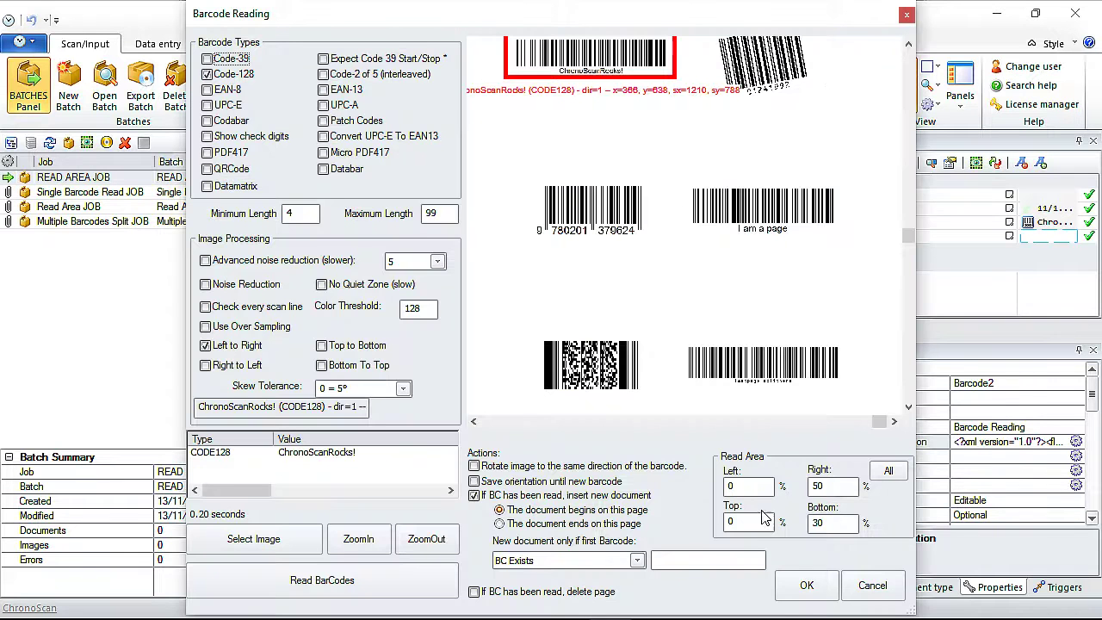
pyautogui.click(806, 591)
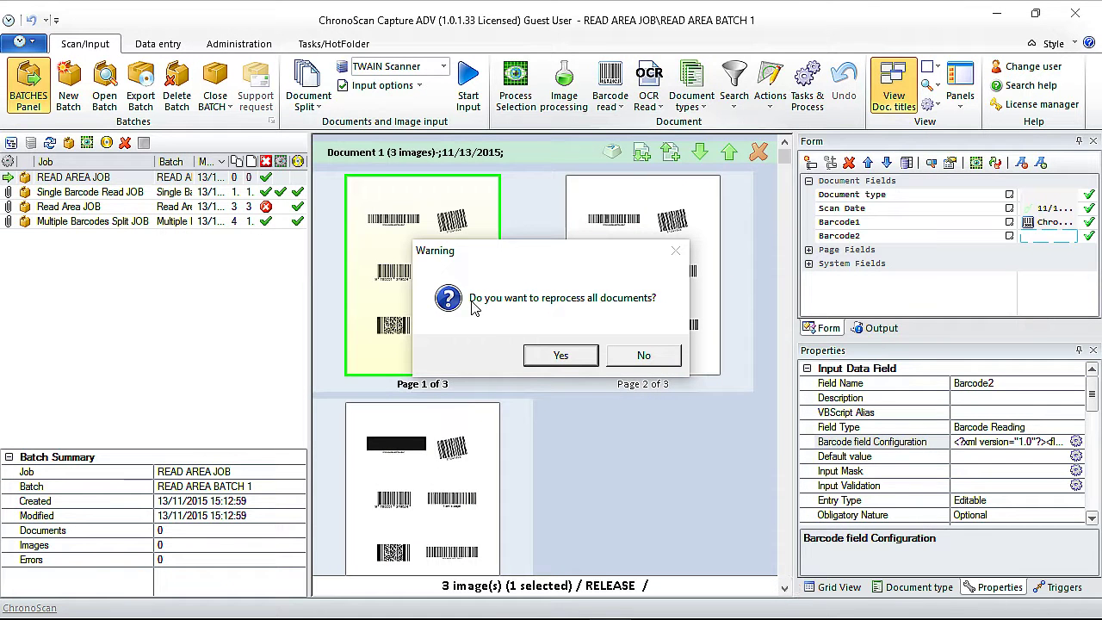
pyautogui.click(560, 355)
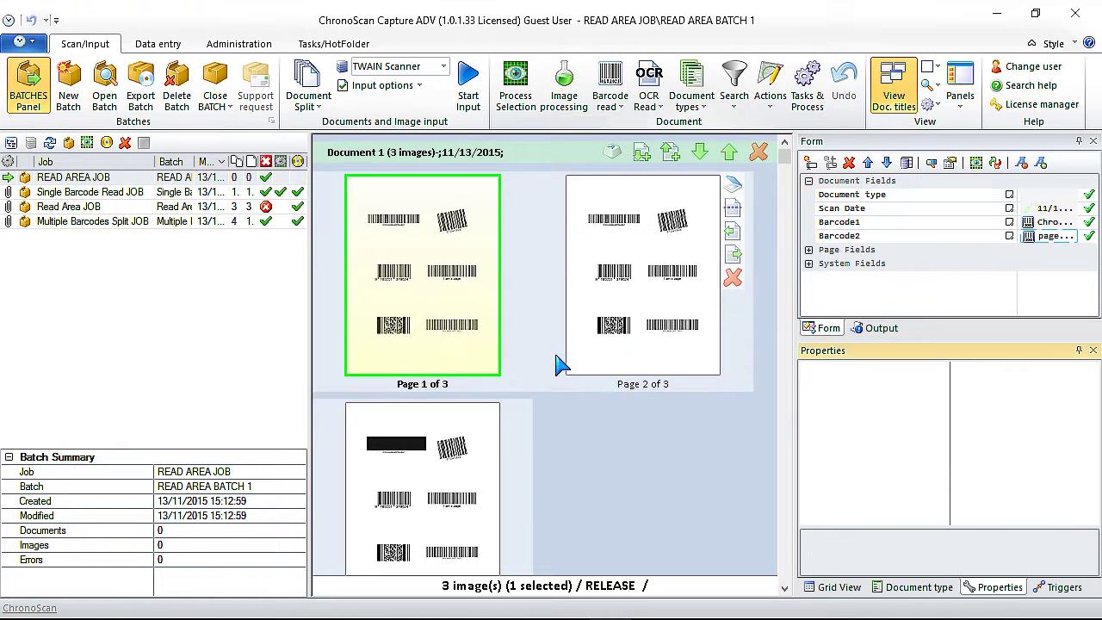
pyautogui.moveTo(801, 305); pyautogui.dragTo(648, 298)
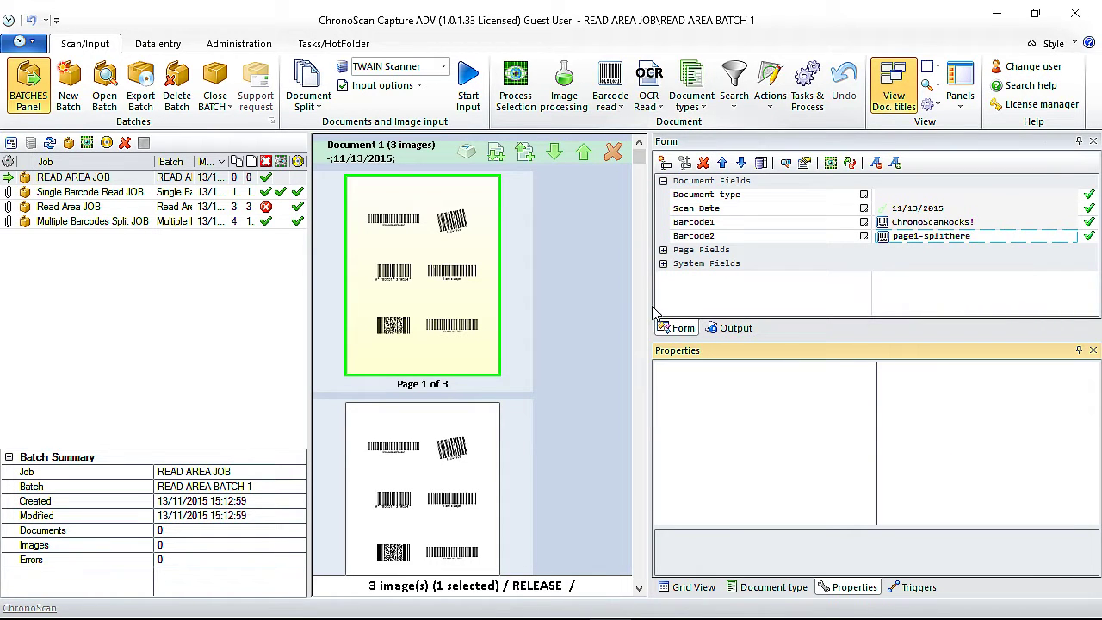
pyautogui.moveTo(654, 311); pyautogui.dragTo(943, 335)
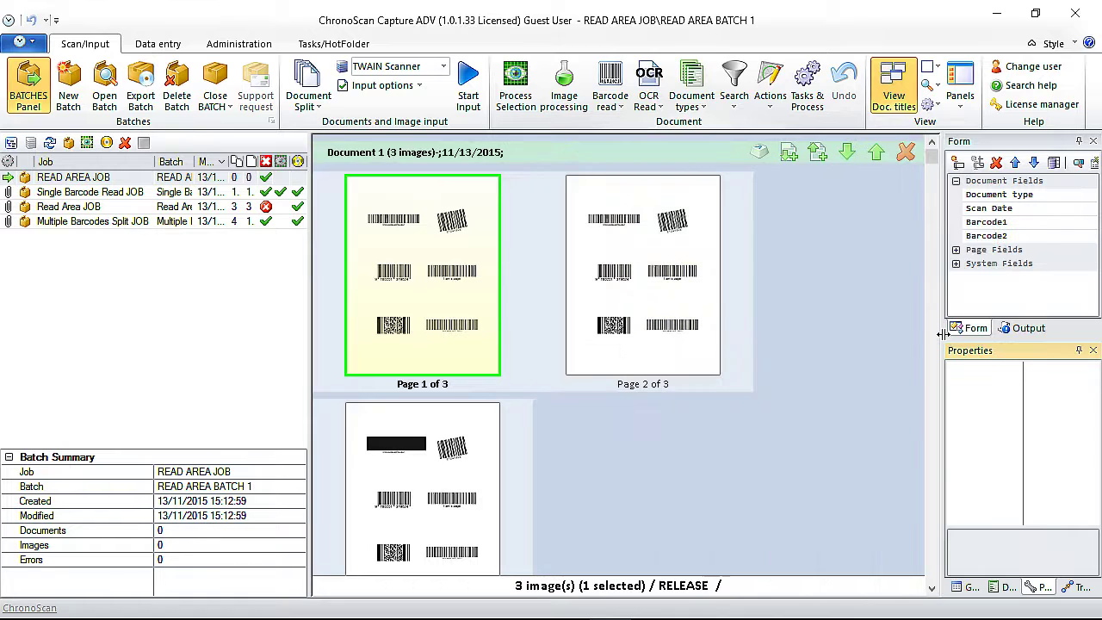
# Step: Select all pages in the batch and delete them
pyautogui.moveTo(441, 466)
pyautogui.moveTo(607, 219)
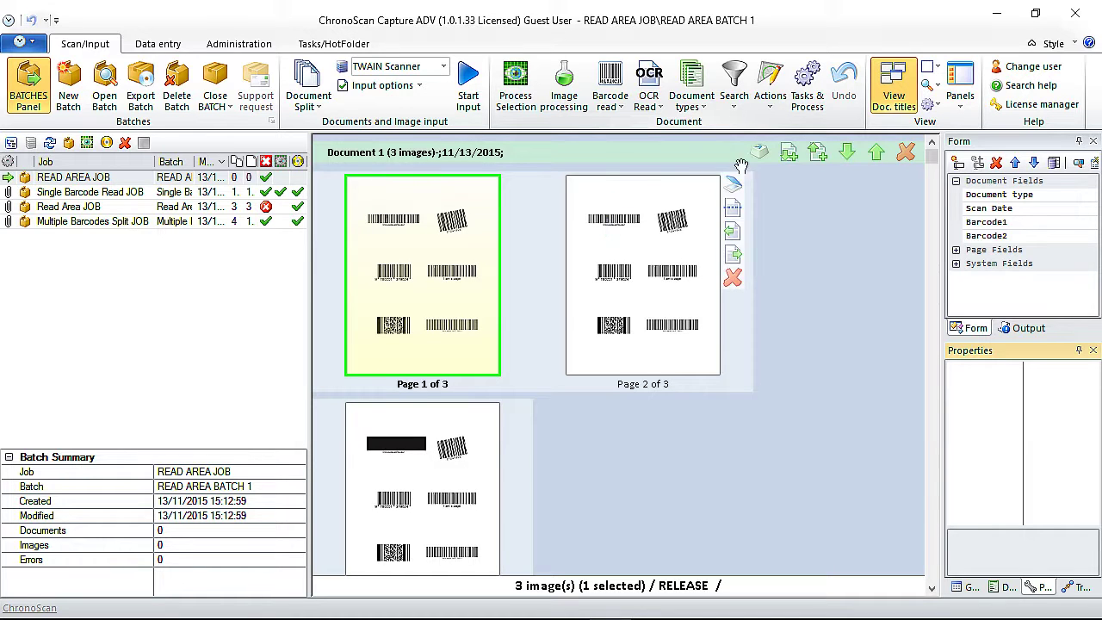
pyautogui.click(779, 100)
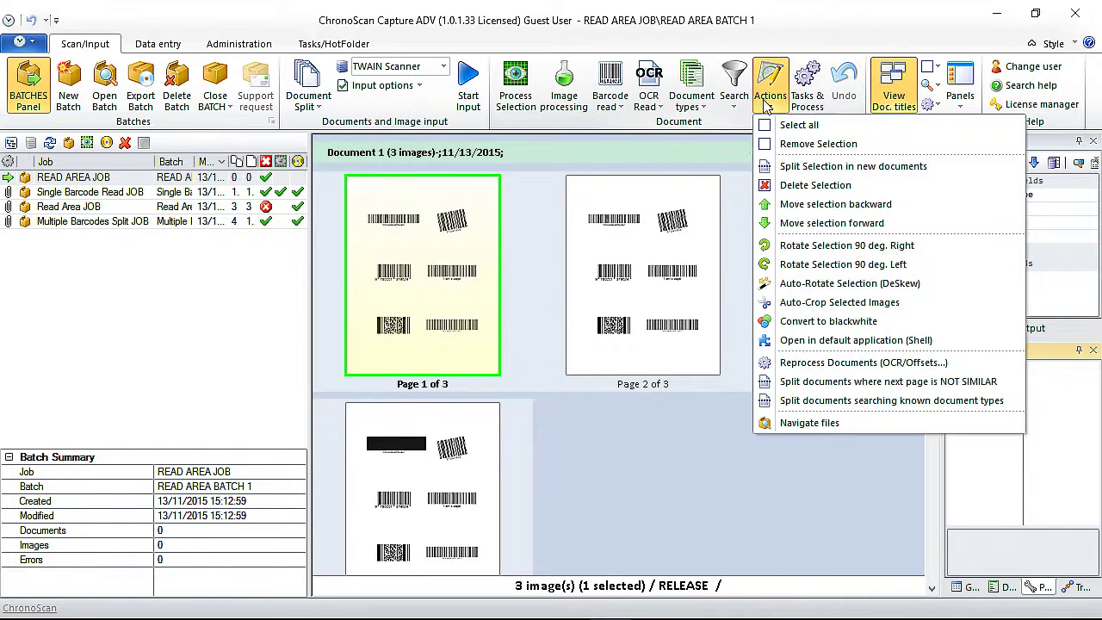
pyautogui.click(784, 128)
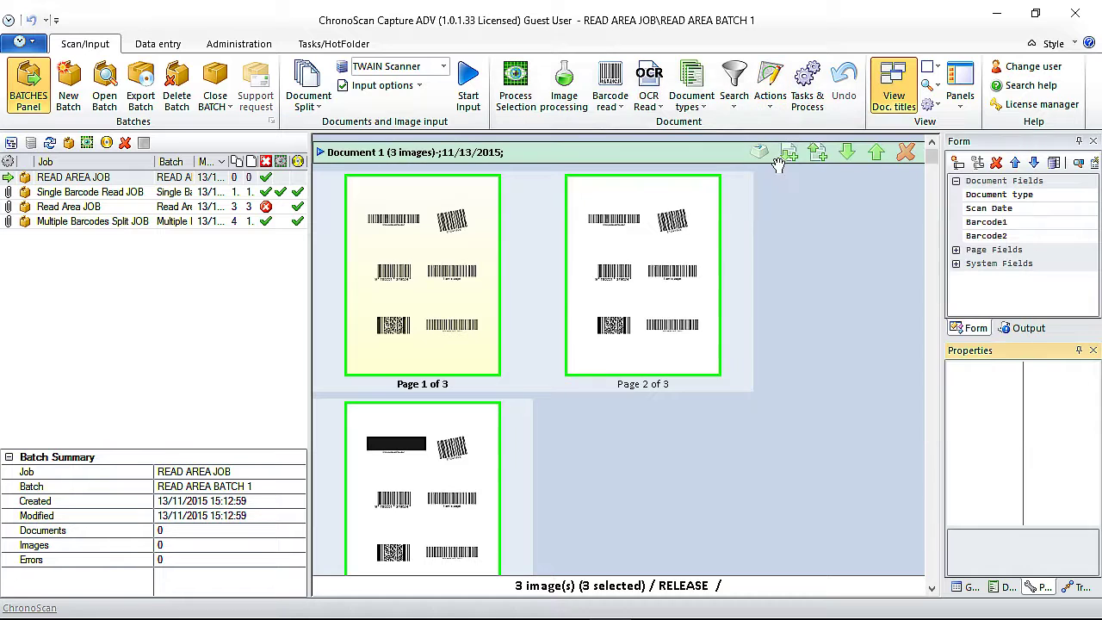
pyautogui.rightClick(630, 275)
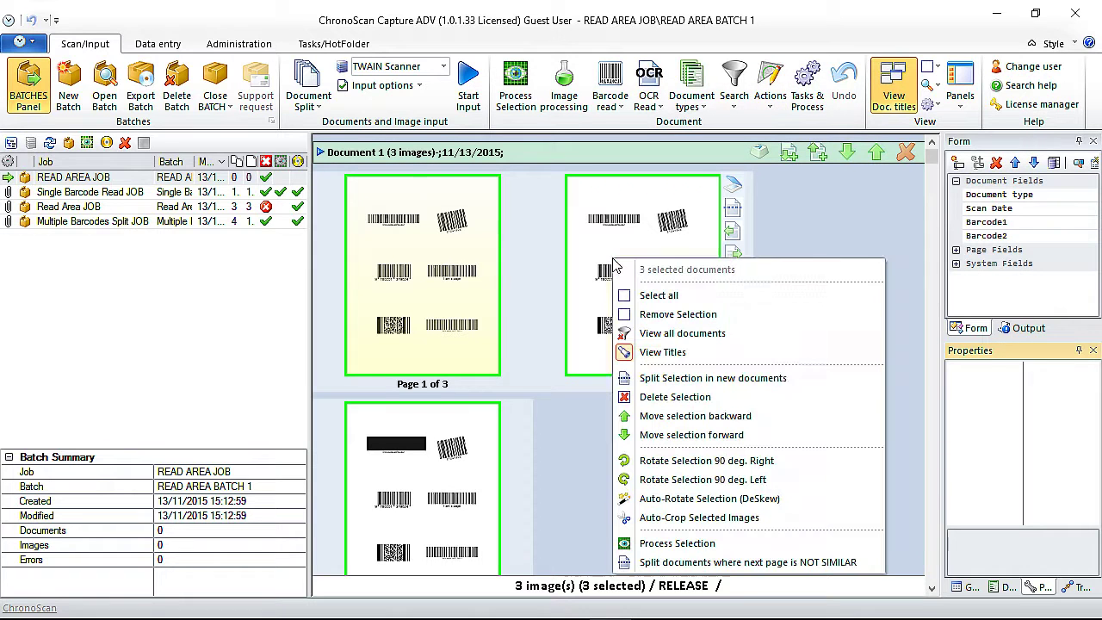
pyautogui.click(650, 297)
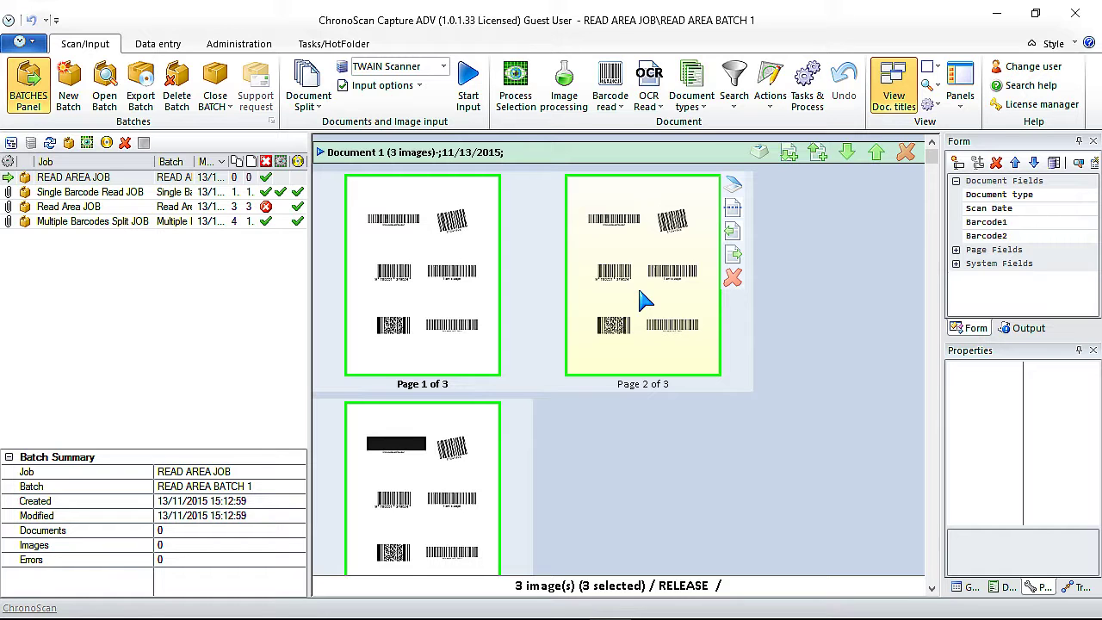
pyautogui.press('Delete')
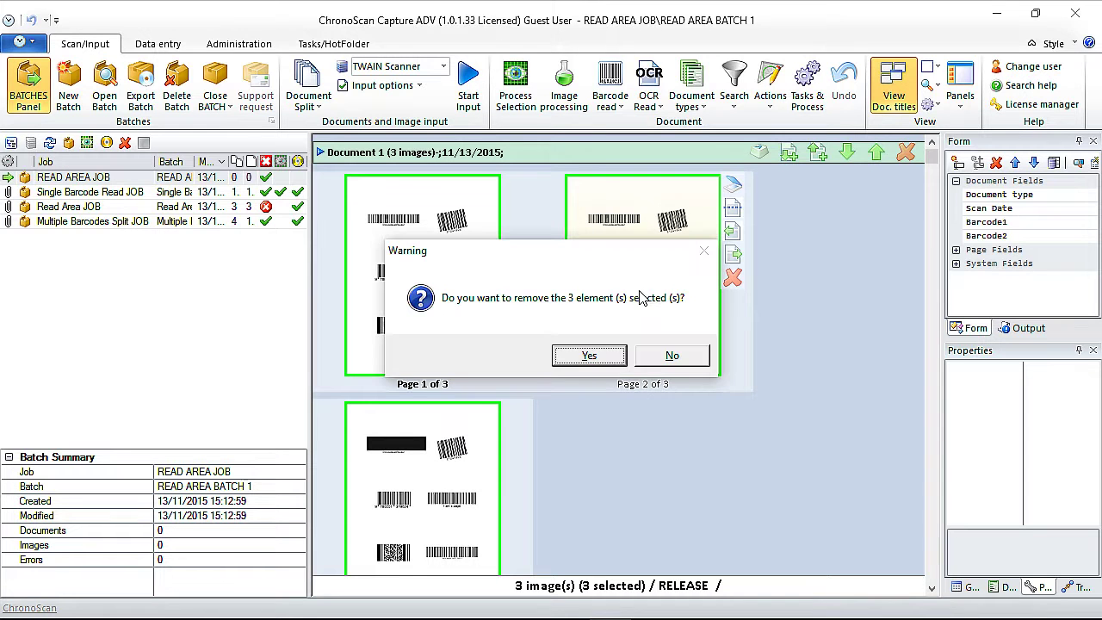
pyautogui.click(588, 356)
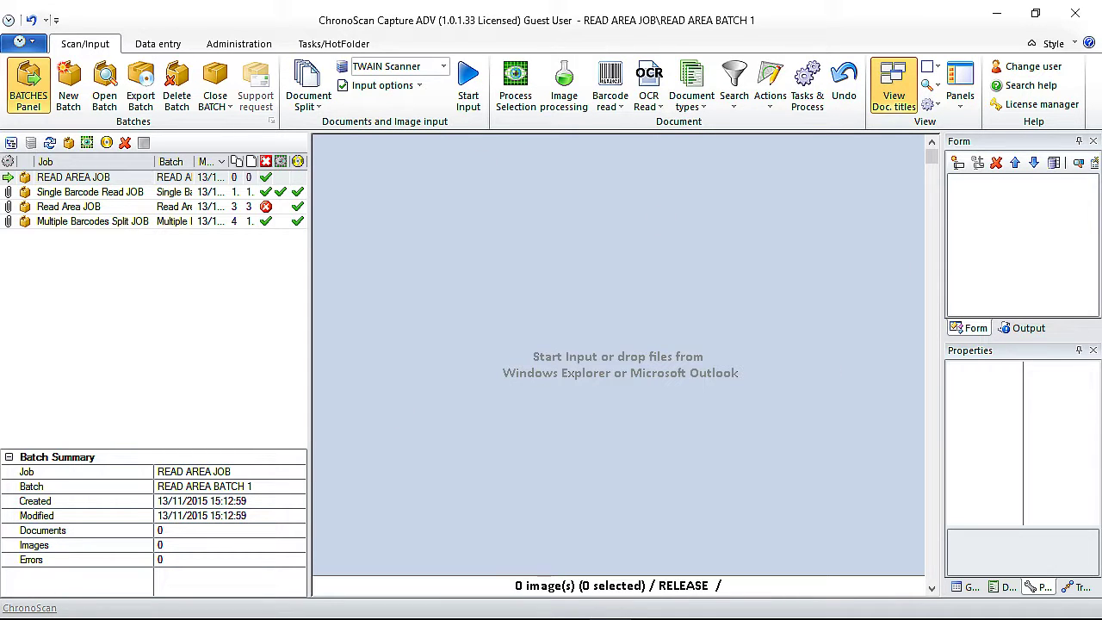
# Step: Import ReadArea Test.pdf into the emptied batch using Auto detect
pyautogui.moveTo(475, 238); pyautogui.dragTo(584, 319)
pyautogui.click(562, 362)
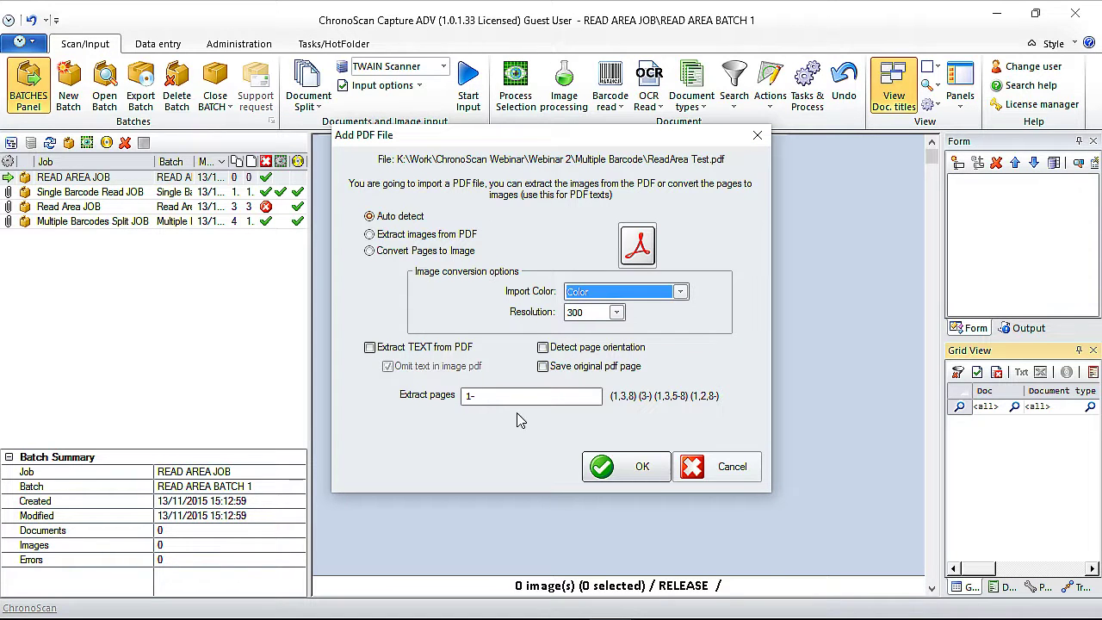
pyautogui.click(633, 468)
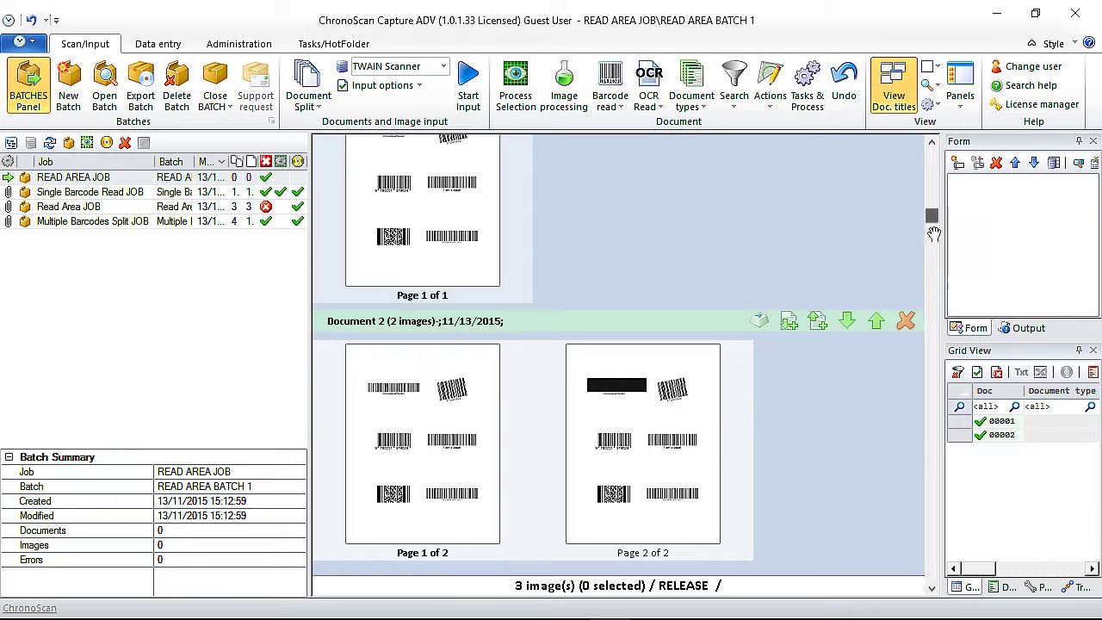
# Step: Split the second page of Document 2 into a new document and check the barcode fields of the result
pyautogui.click(931, 216)
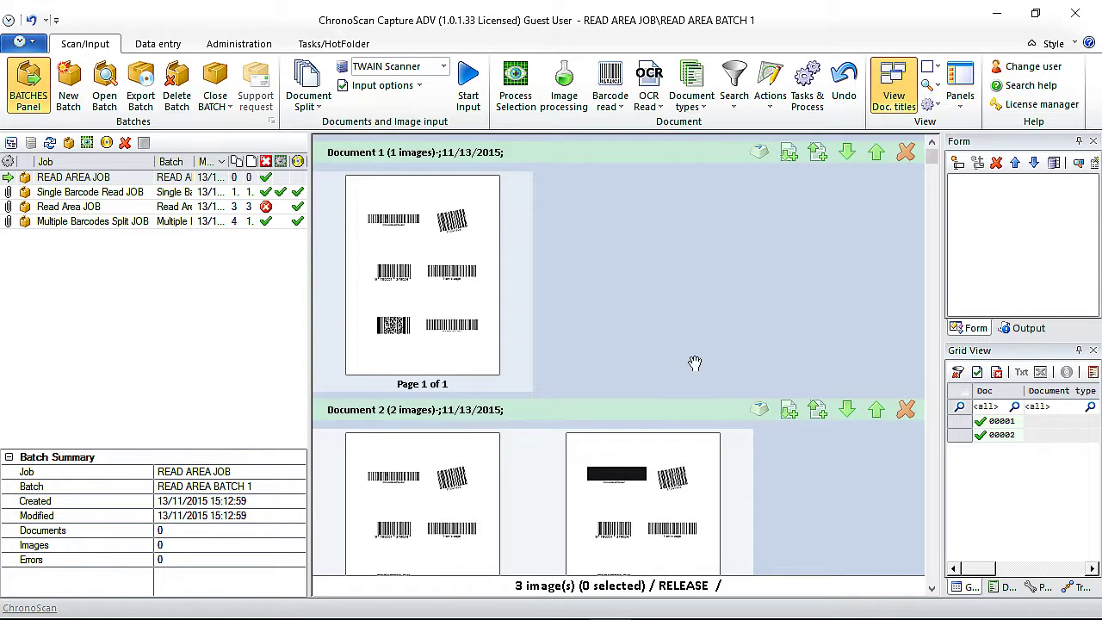
pyautogui.scroll(-3, 932, 224)
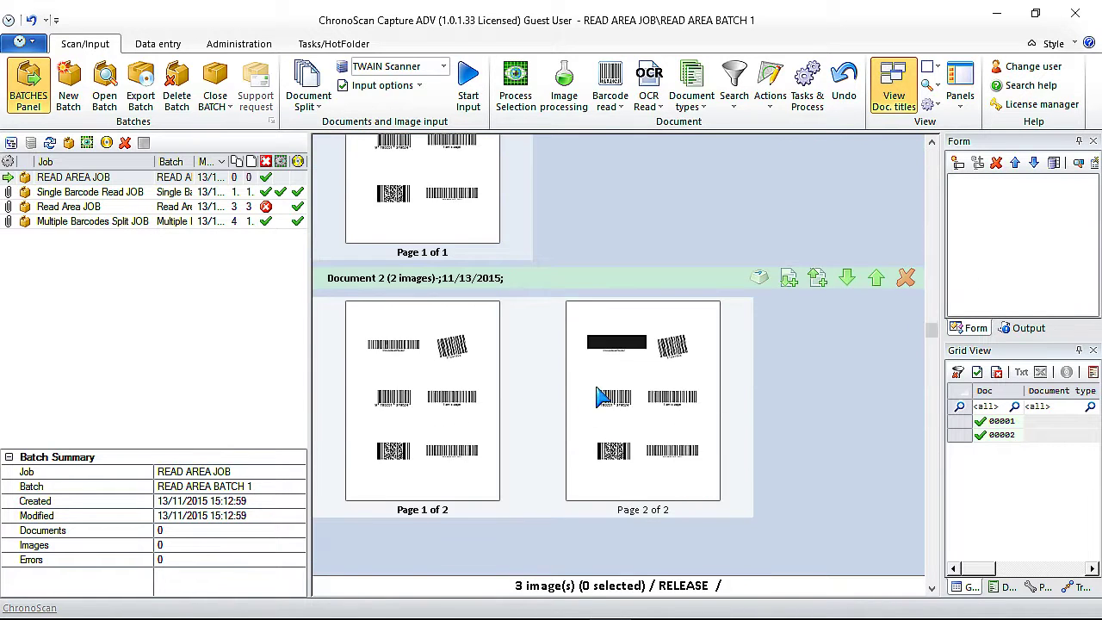
pyautogui.click(624, 376)
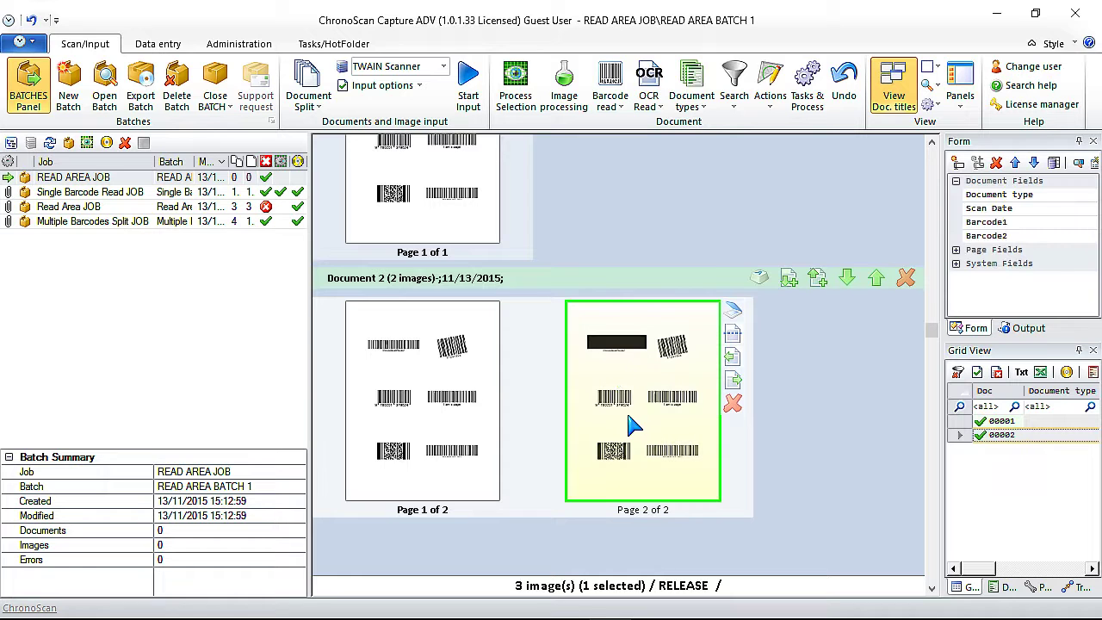
pyautogui.click(732, 333)
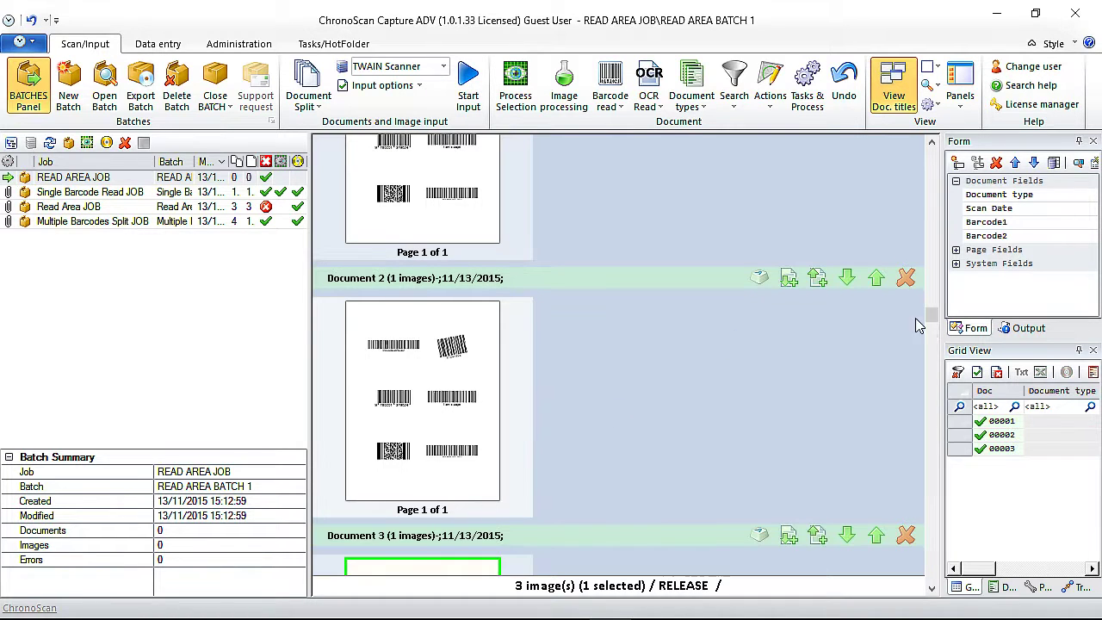
pyautogui.moveTo(932, 315); pyautogui.dragTo(923, 540)
pyautogui.moveTo(943, 382); pyautogui.dragTo(755, 385)
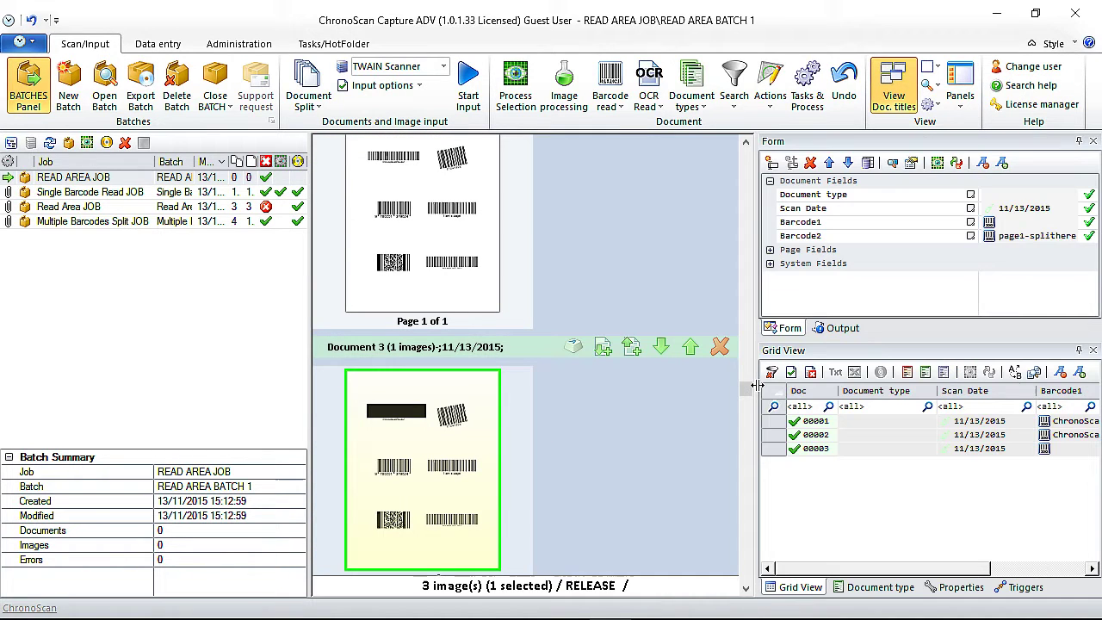
# Step: Set the Obligatory Nature of Document 1's Barcode1 field to Mandatory in its field properties
pyautogui.click(746, 326)
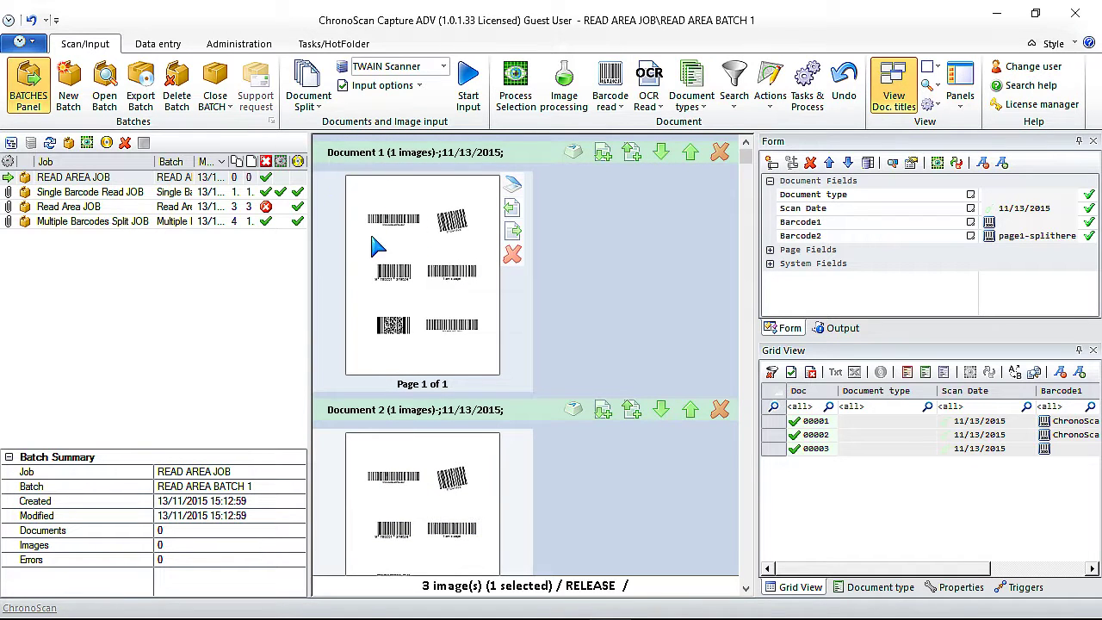
pyautogui.click(437, 255)
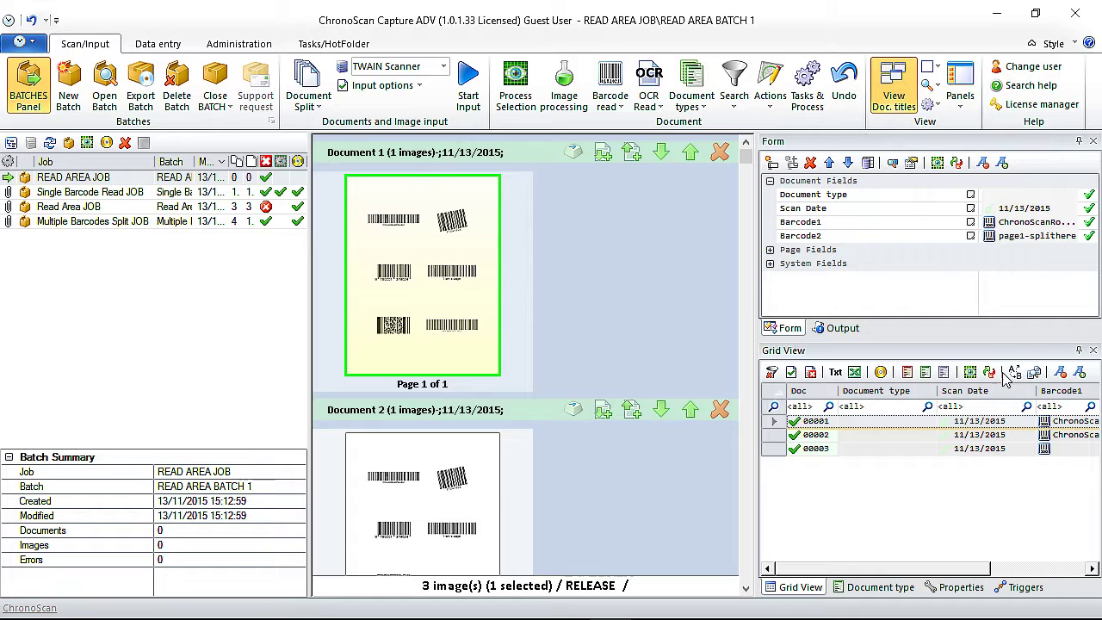
pyautogui.click(809, 223)
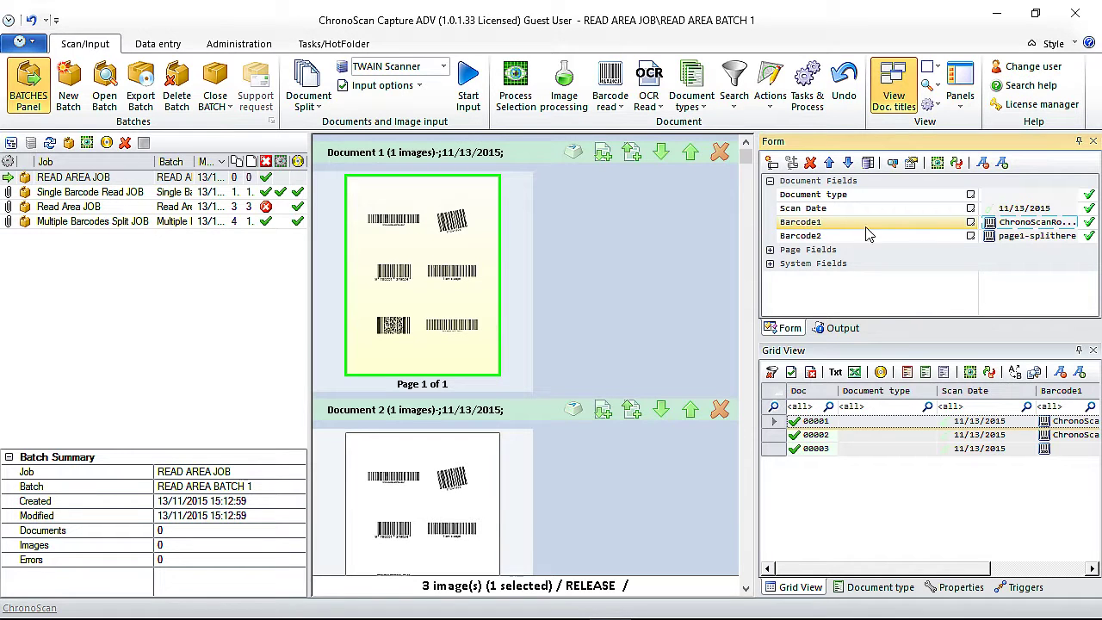
pyautogui.rightClick(977, 228)
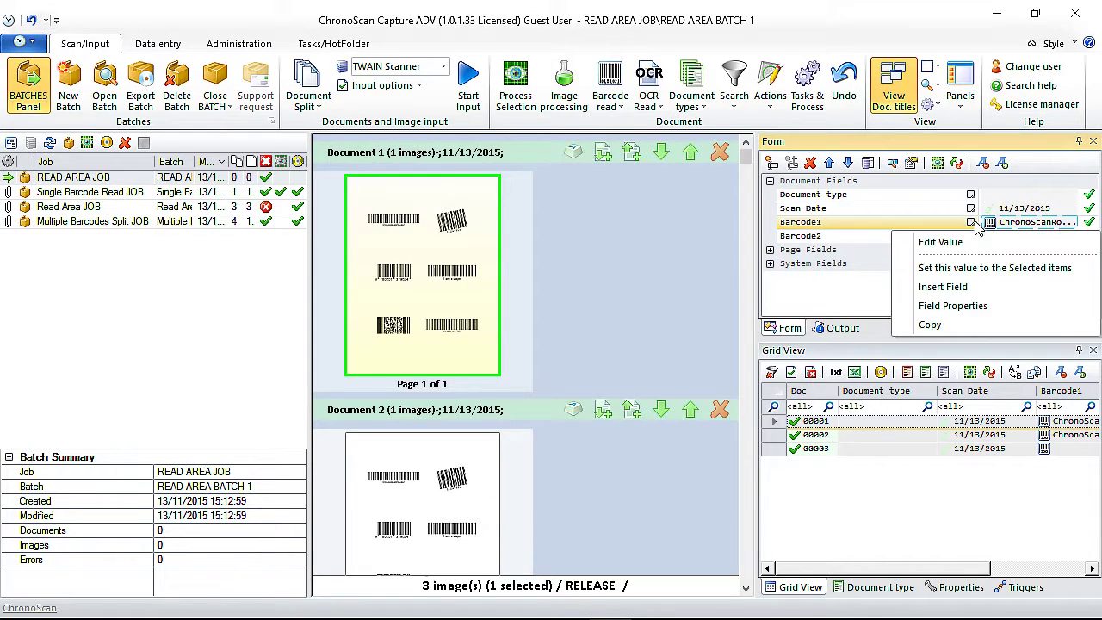
pyautogui.click(935, 308)
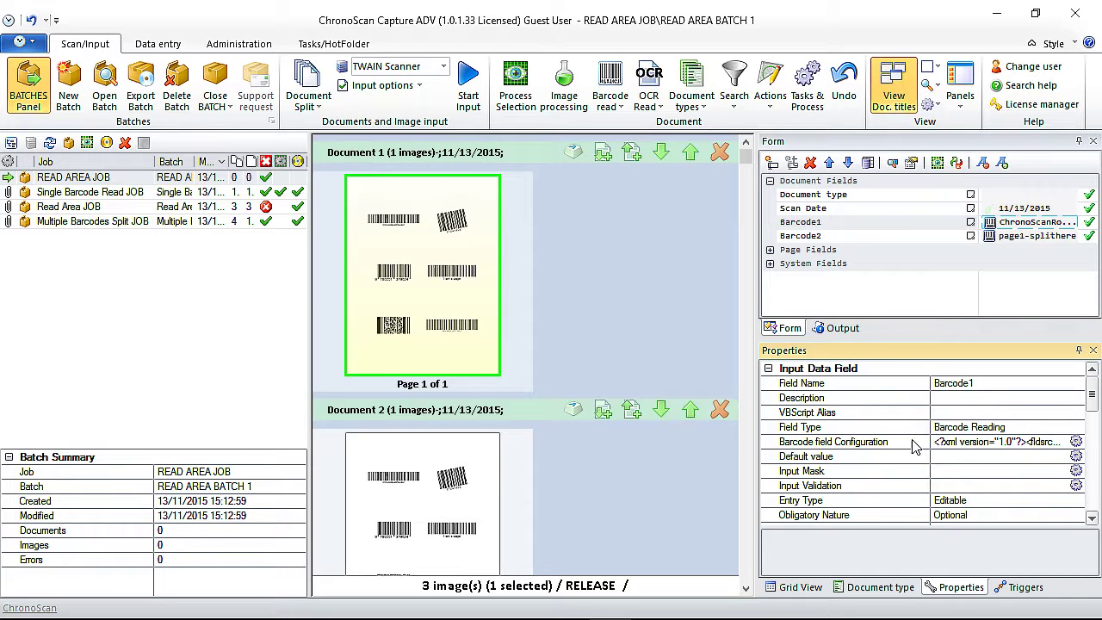
pyautogui.click(822, 517)
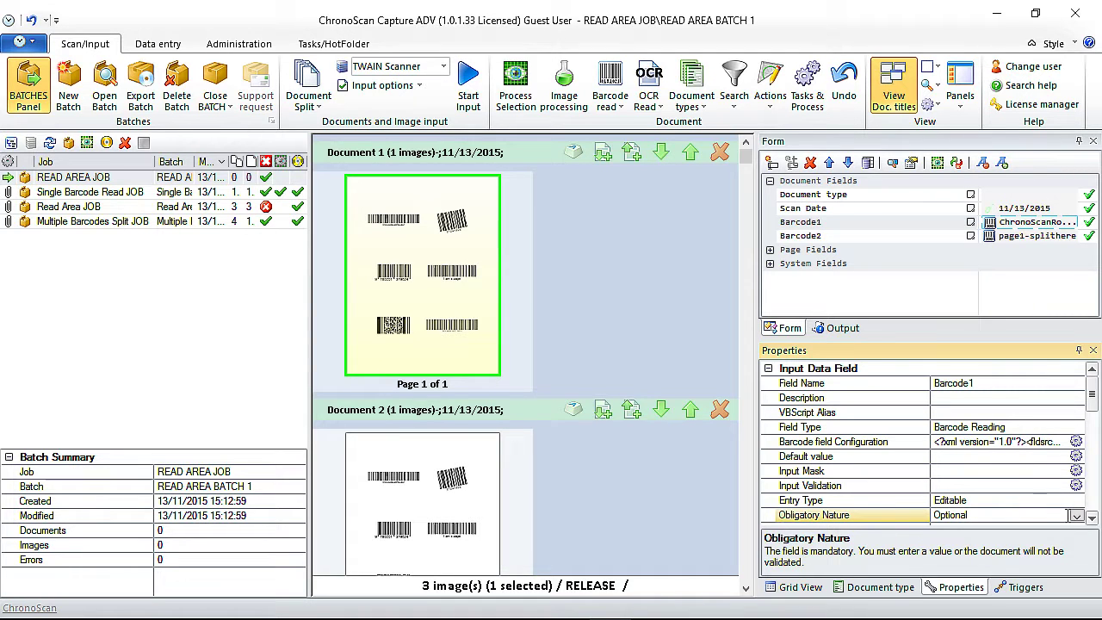
pyautogui.click(1077, 515)
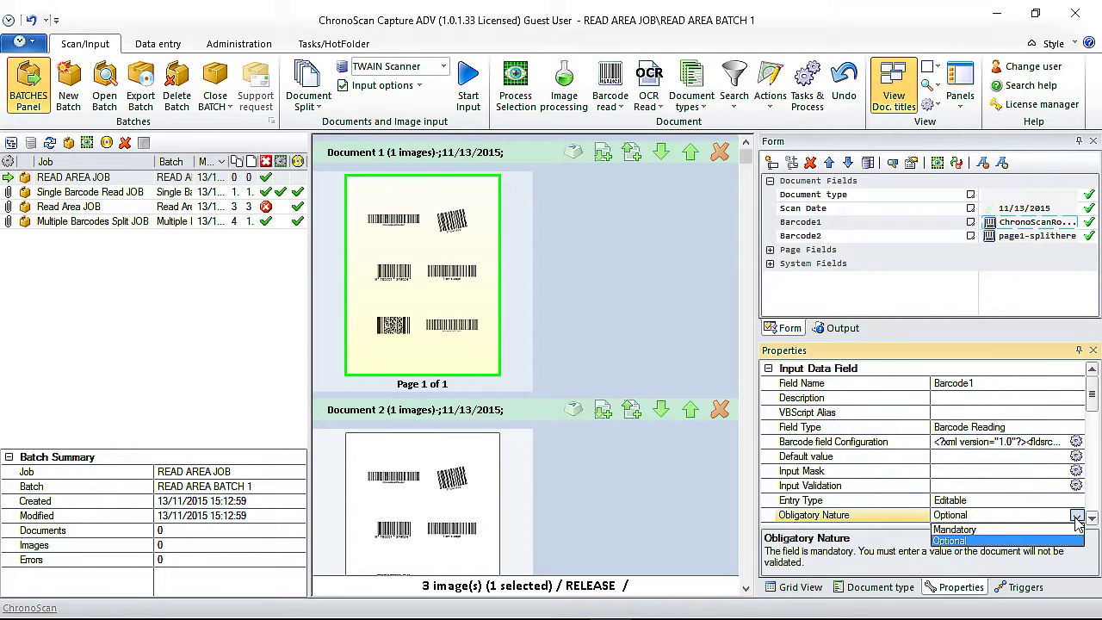
pyautogui.click(961, 529)
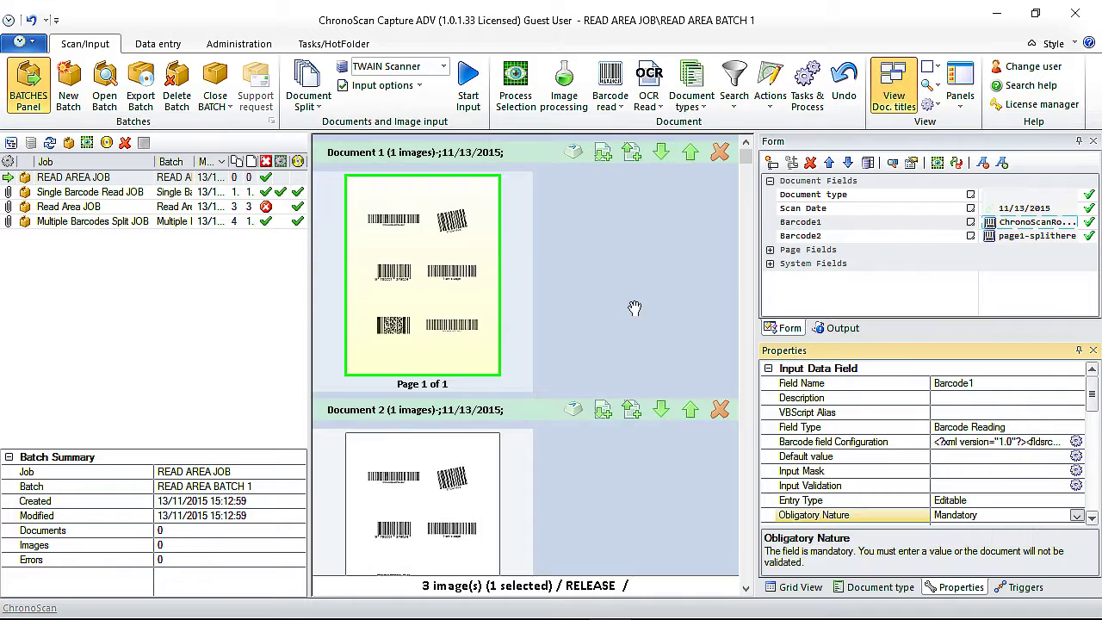
# Step: Select Document 3 and inspect the field properties of its Barcode1 field
pyautogui.scroll(-5, 614, 396)
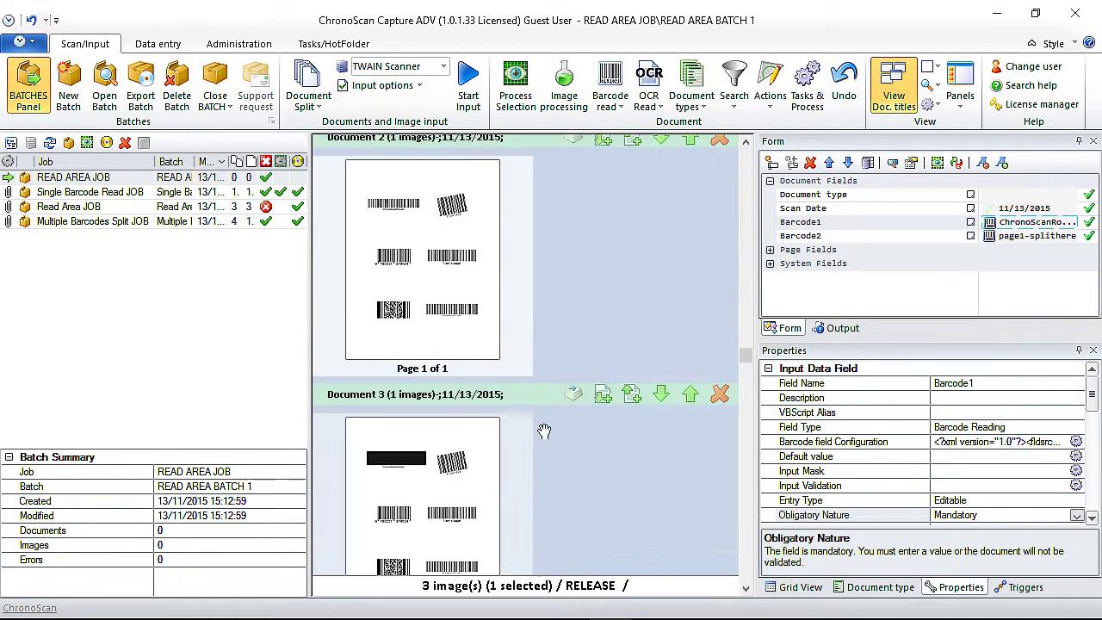
pyautogui.click(435, 488)
pyautogui.click(437, 242)
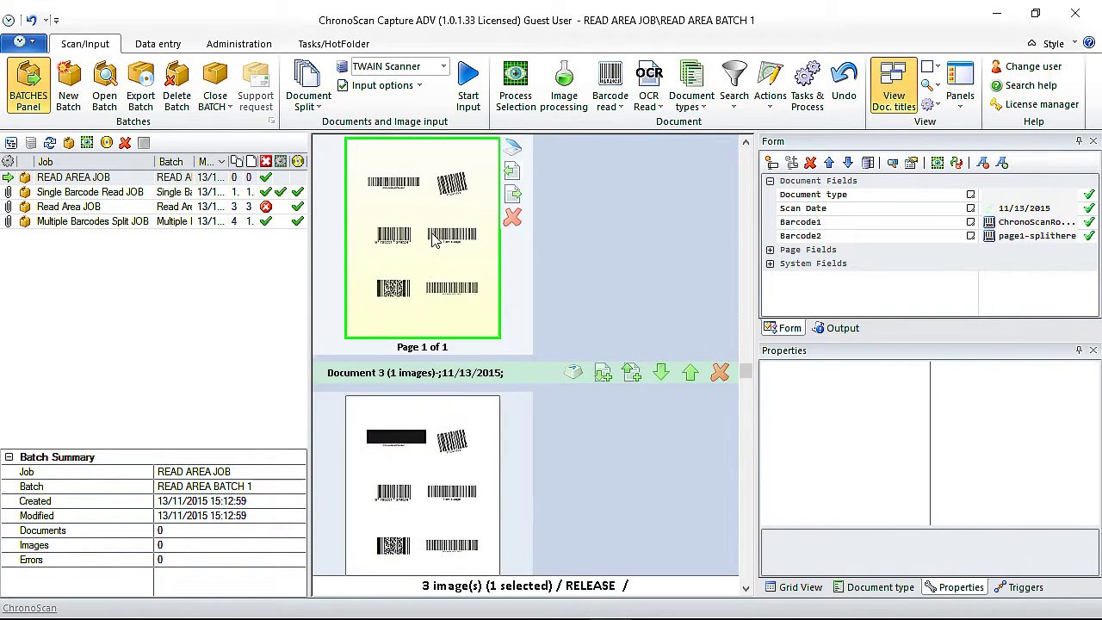
pyautogui.click(422, 489)
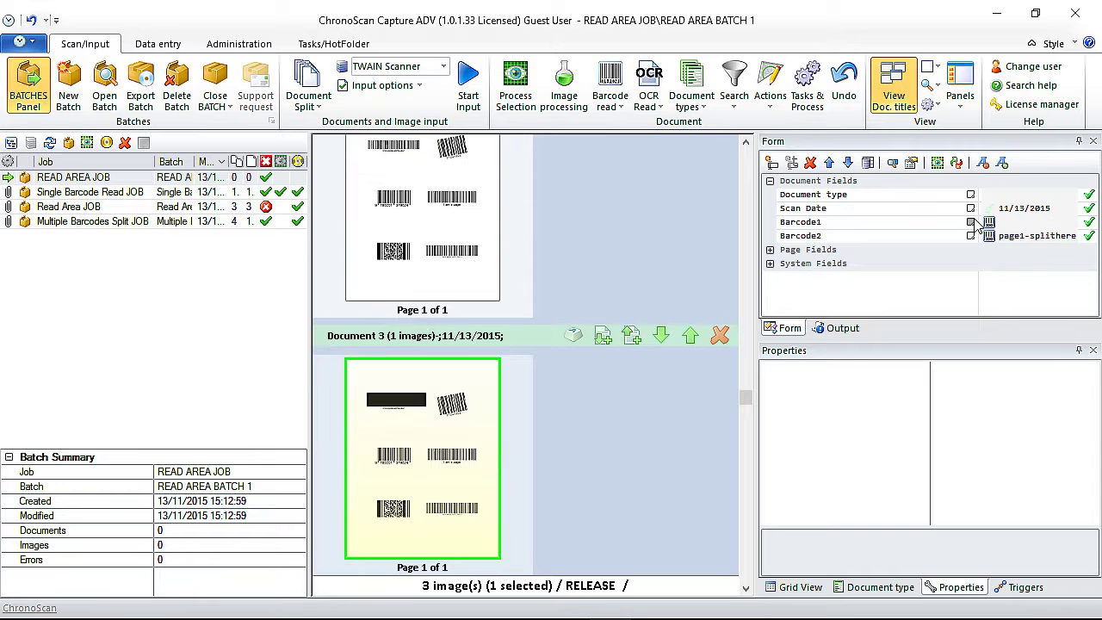
pyautogui.rightClick(977, 225)
pyautogui.click(952, 311)
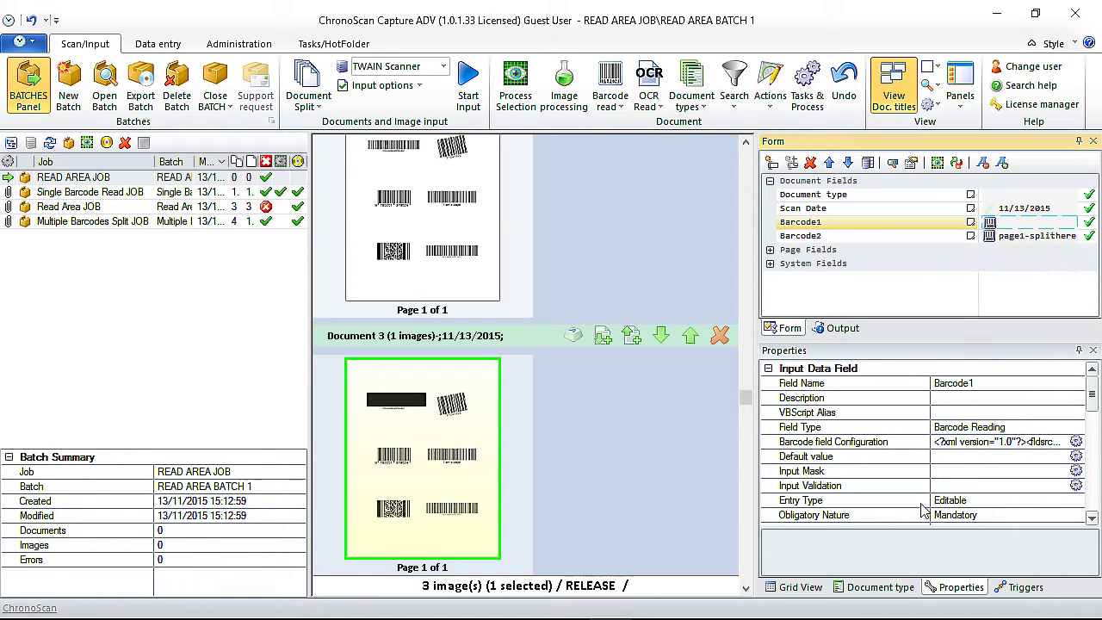
pyautogui.click(544, 446)
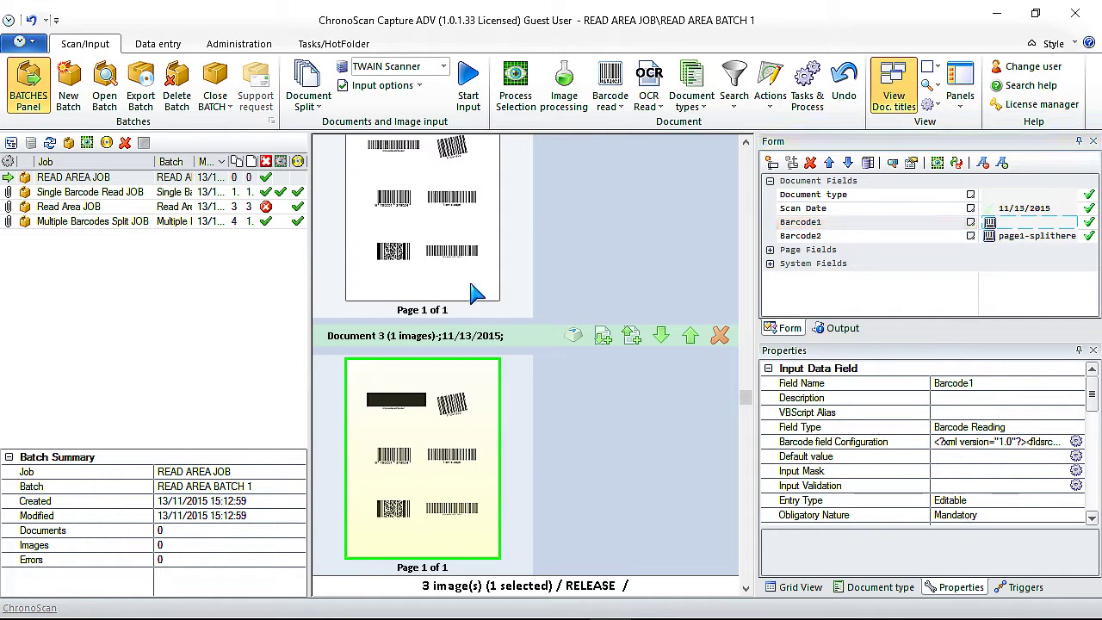
# Step: Revalidate Document 3 against the mandatory Barcode1 field and review its validation status
pyautogui.click(611, 90)
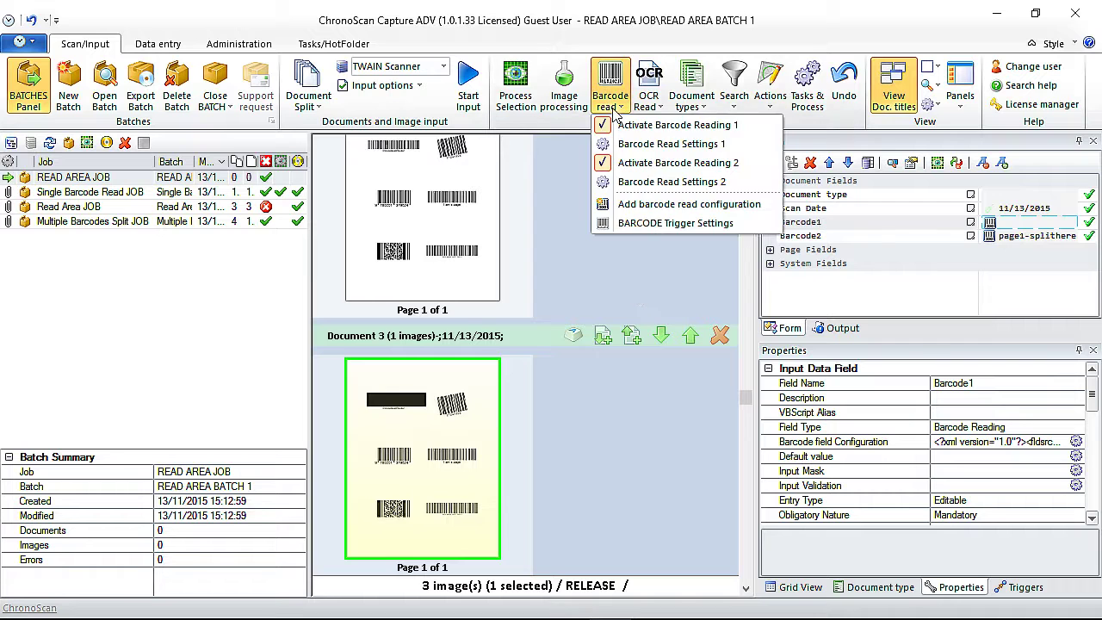
pyautogui.click(621, 144)
pyautogui.click(806, 586)
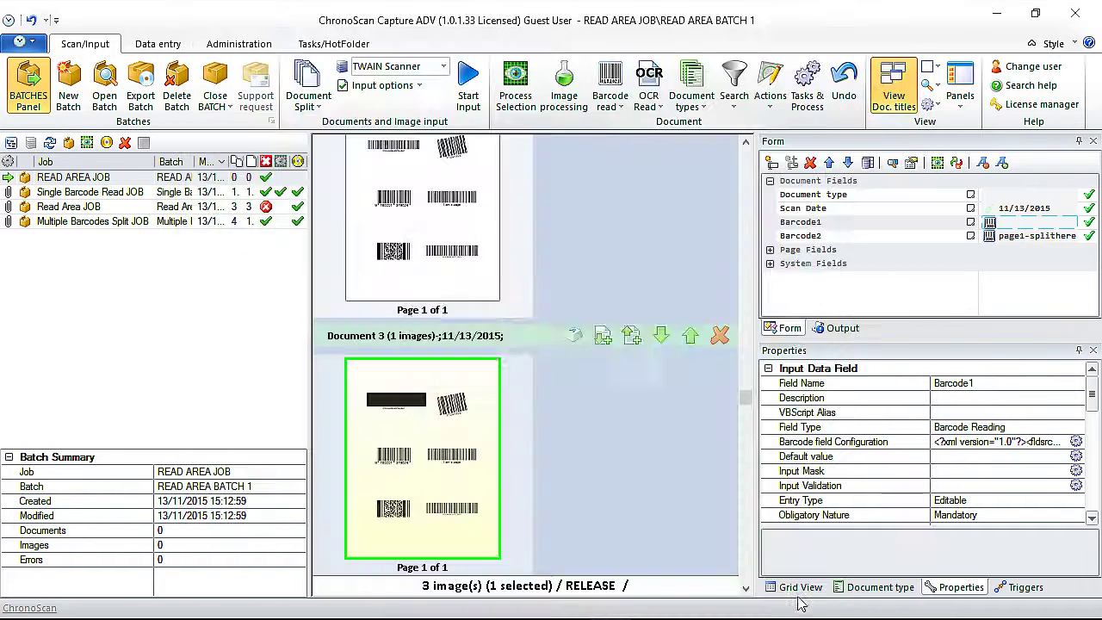
pyautogui.click(556, 356)
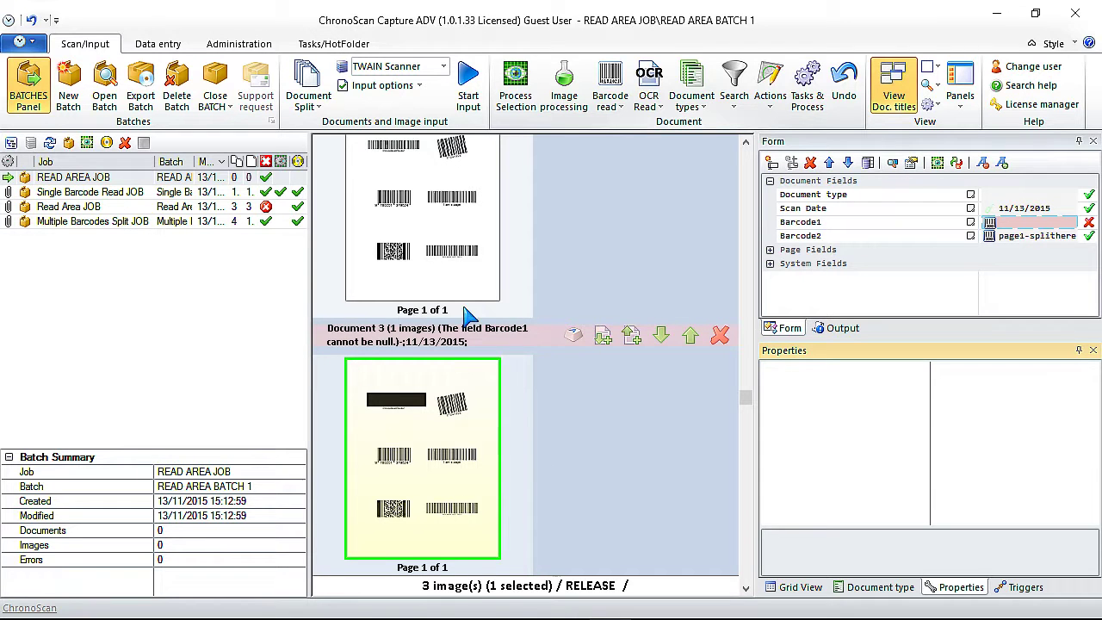
pyautogui.moveTo(391, 381)
pyautogui.scroll(1, 746, 362)
pyautogui.scroll(-4, 752, 454)
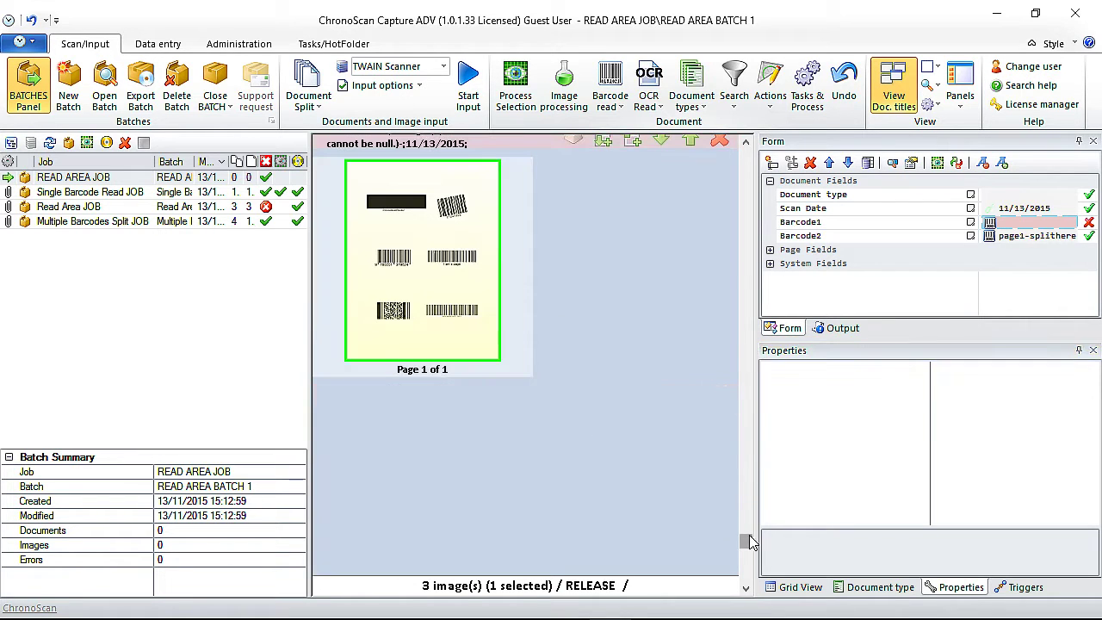
pyautogui.moveTo(344, 239)
pyautogui.moveTo(745, 541); pyautogui.dragTo(745, 465)
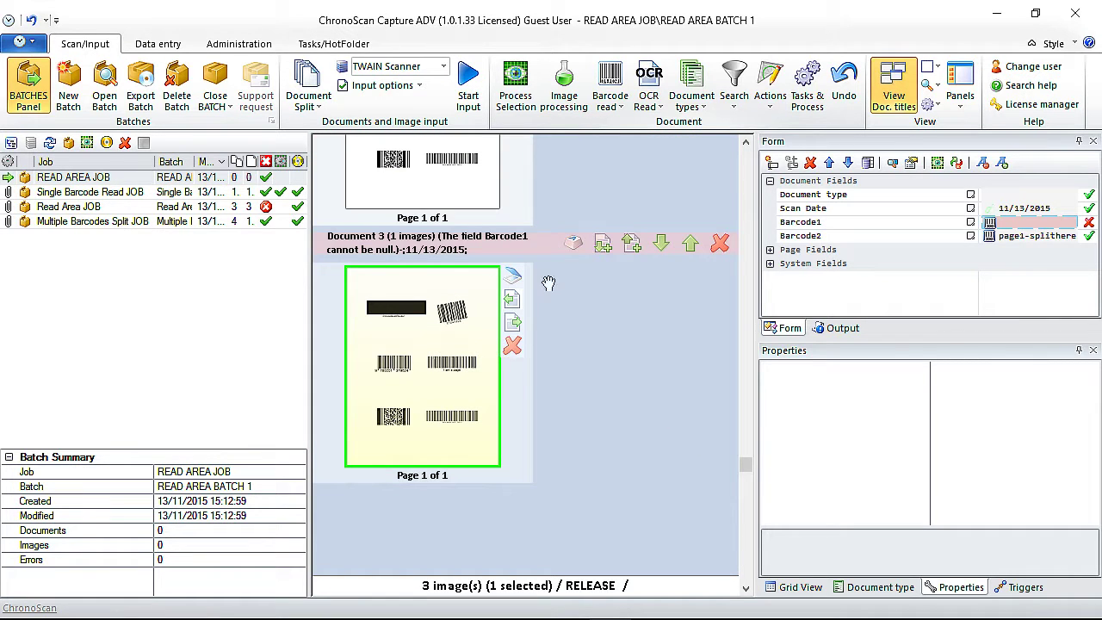
# Step: Filter the batch to show only documents with errors
pyautogui.click(734, 86)
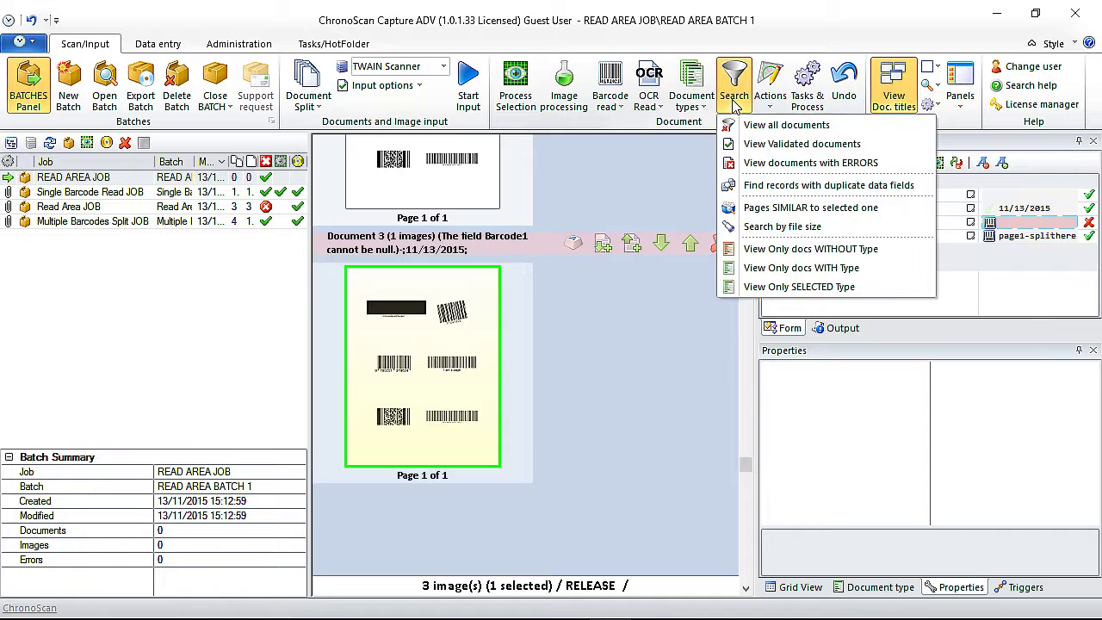
pyautogui.click(609, 360)
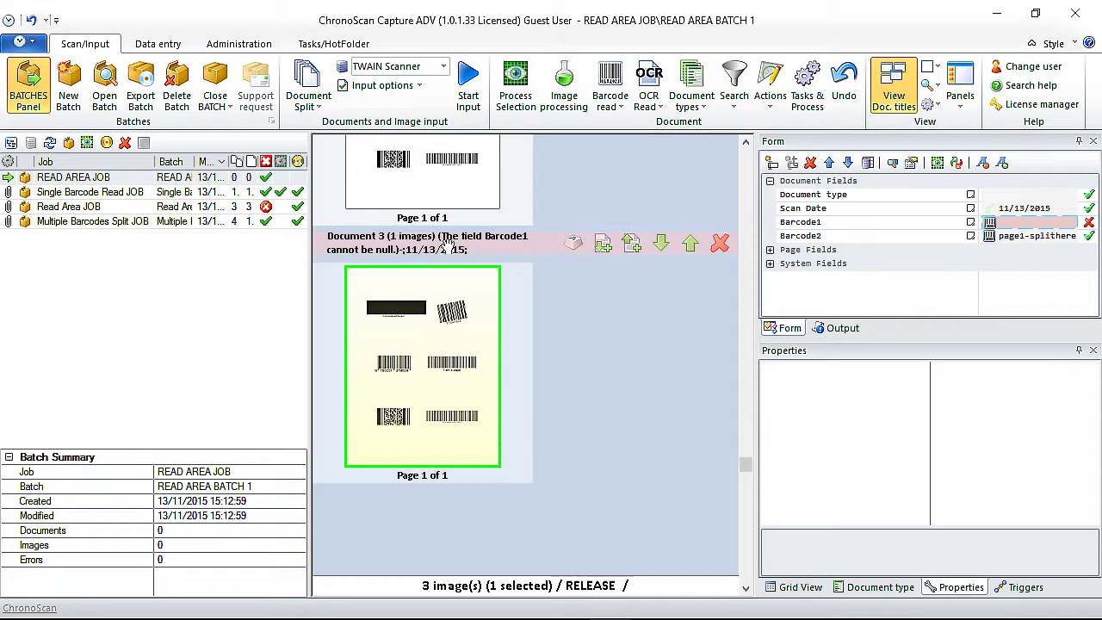
pyautogui.click(735, 106)
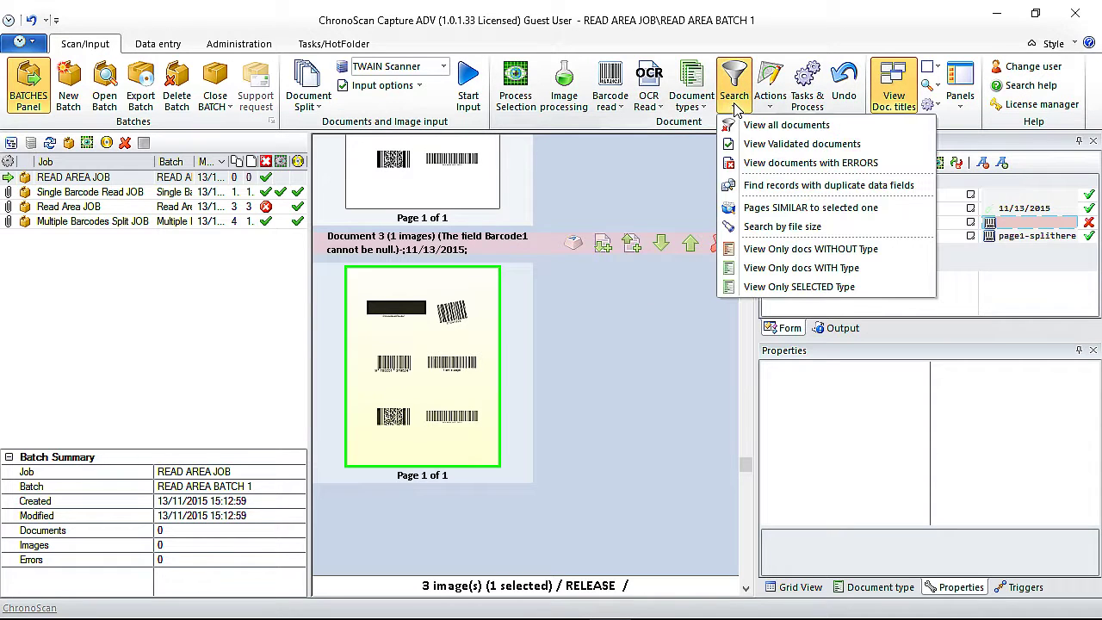
pyautogui.click(765, 165)
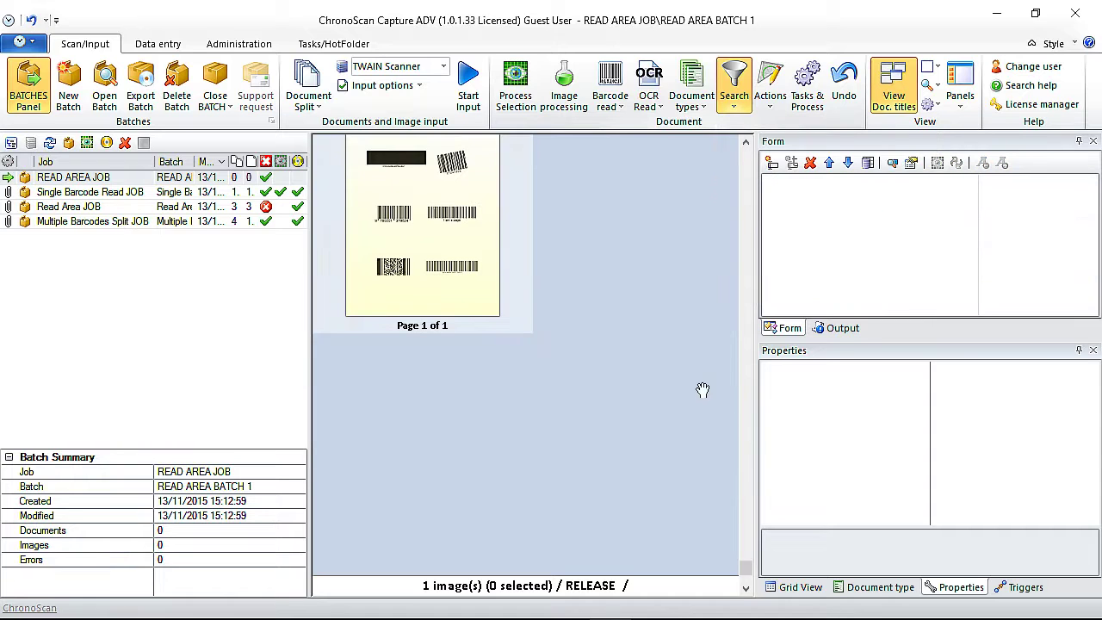
pyautogui.scroll(1, 615, 521)
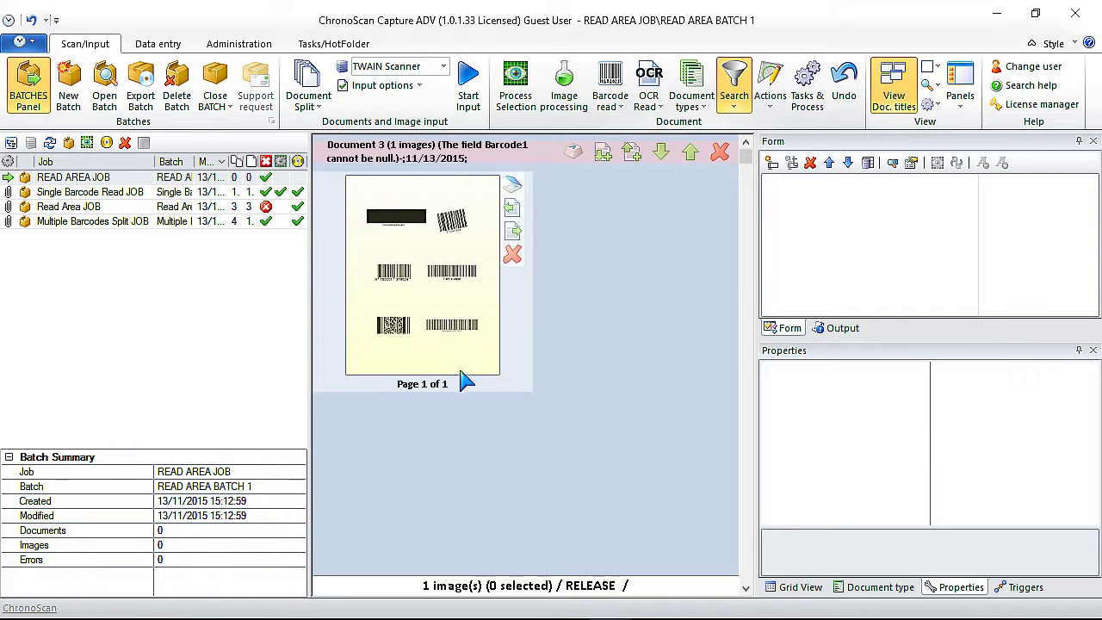
# Step: Open the page of the filtered Document 3 in the data entry view, and return to the scan view
pyautogui.click(411, 239)
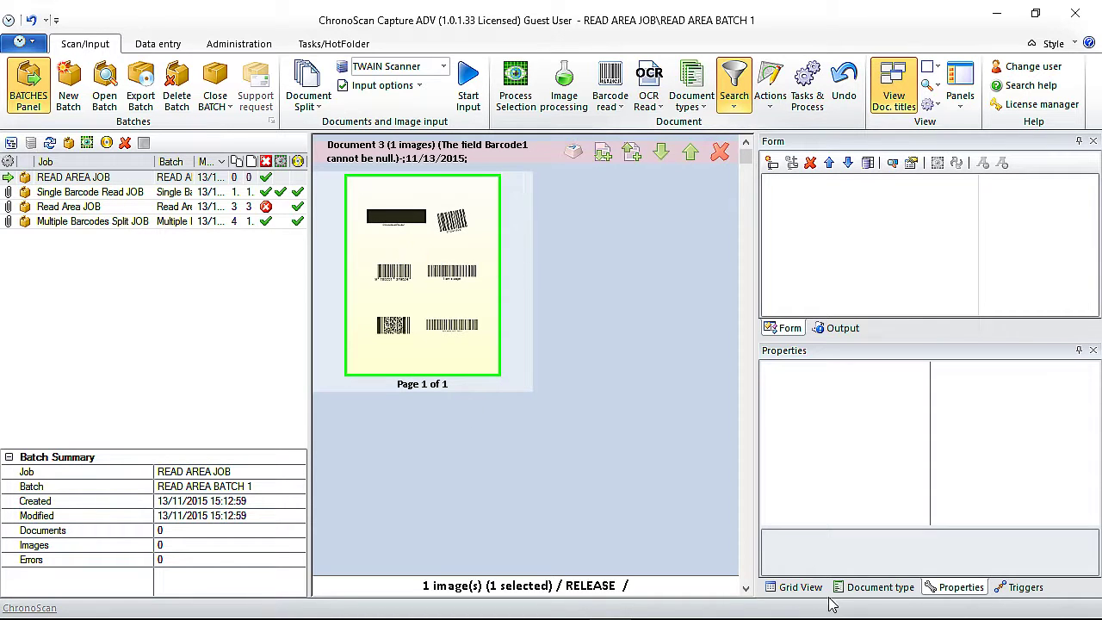
pyautogui.doubleClick(454, 248)
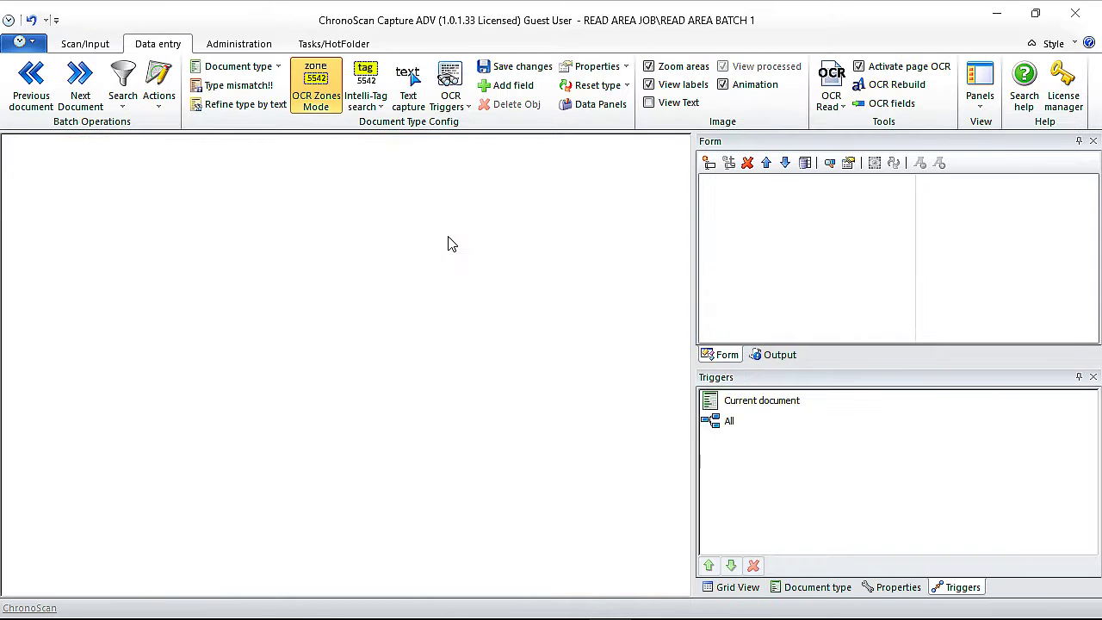
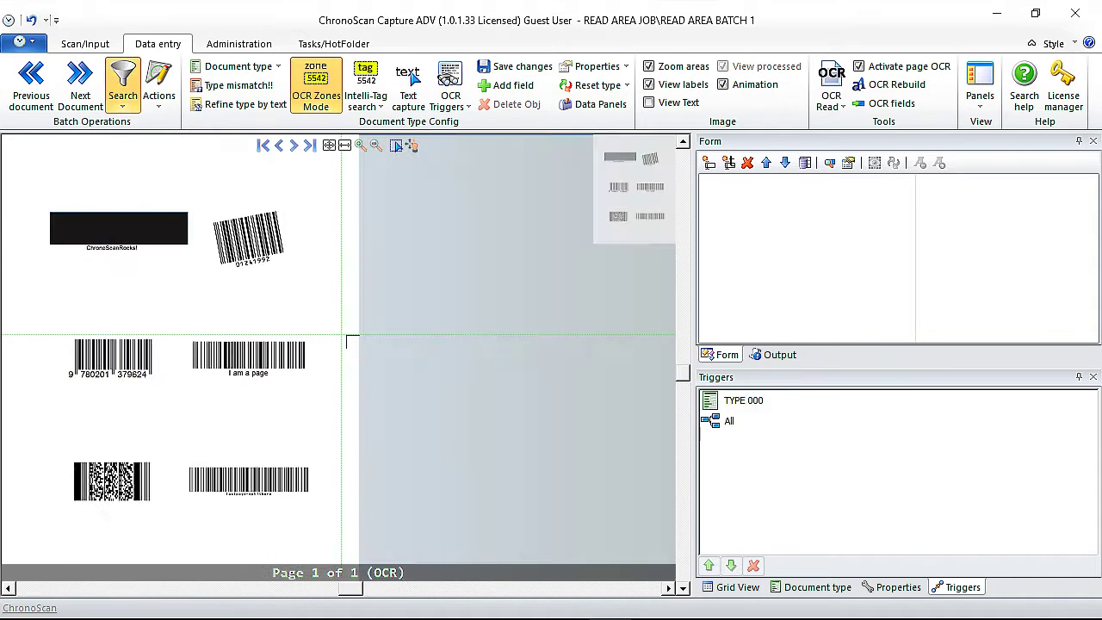
pyautogui.click(85, 43)
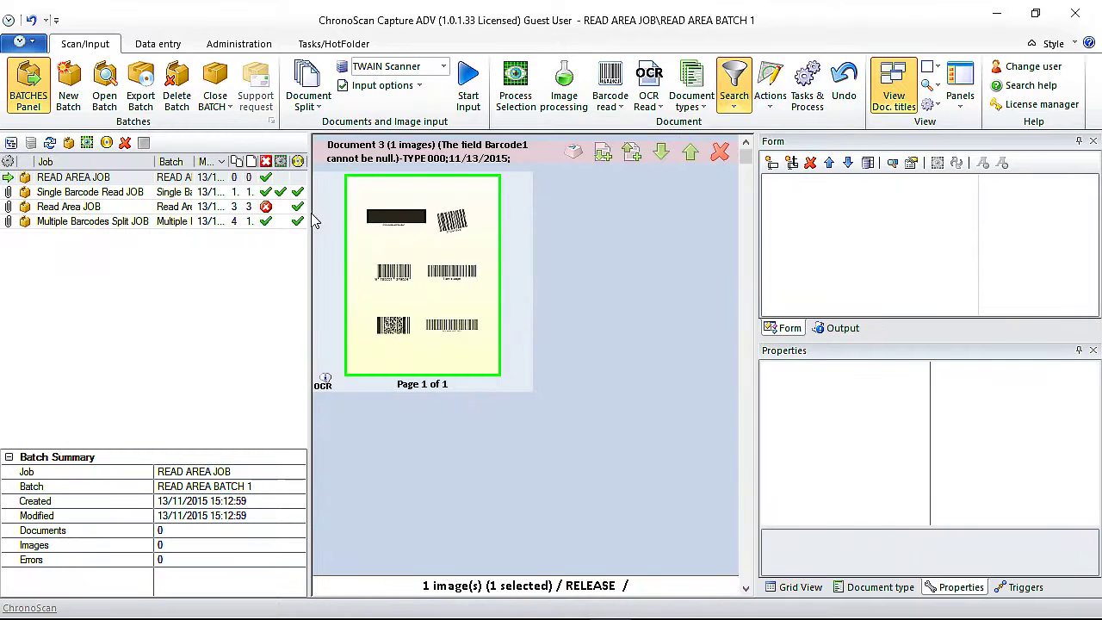
# Step: Show all documents in the batch again and compare the barcode fields of the documents
pyautogui.click(734, 96)
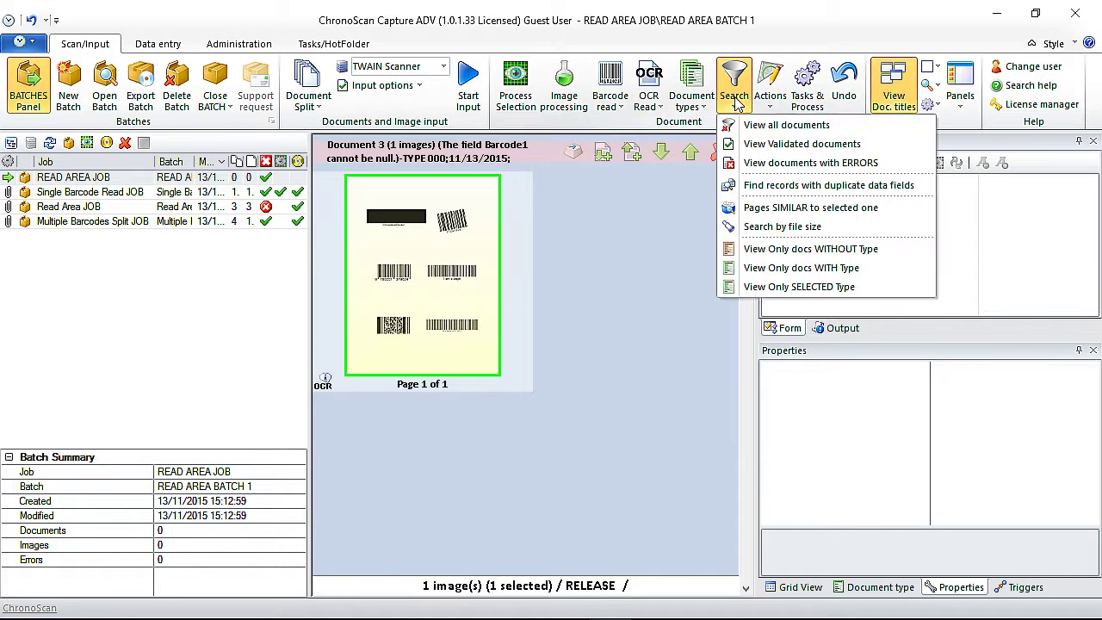
pyautogui.click(749, 129)
pyautogui.click(429, 229)
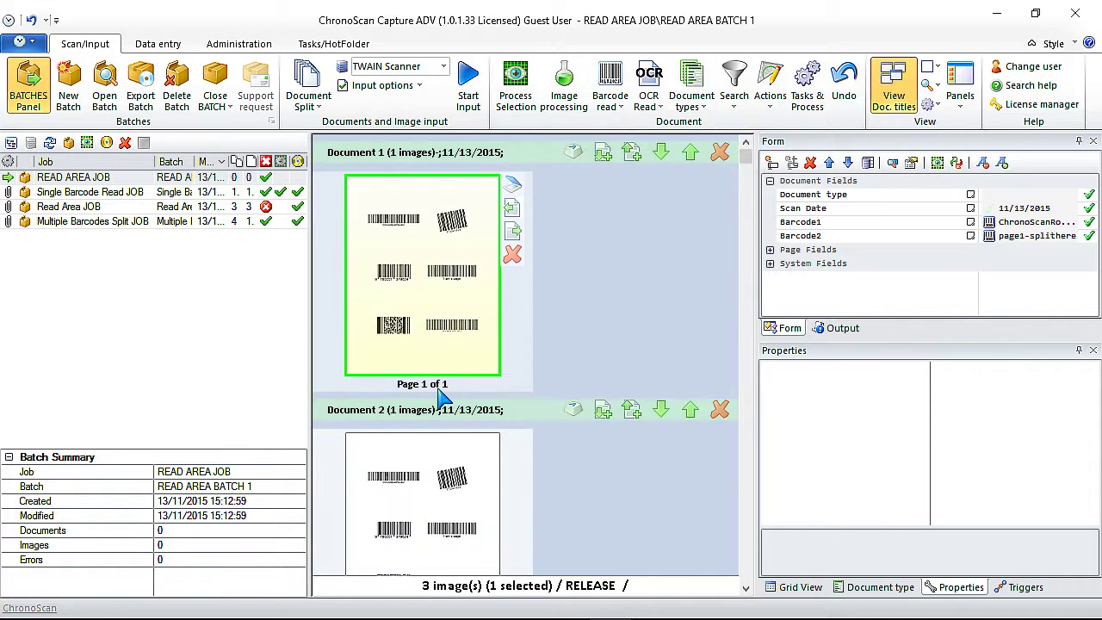
pyautogui.scroll(-5, 425, 530)
pyautogui.click(469, 368)
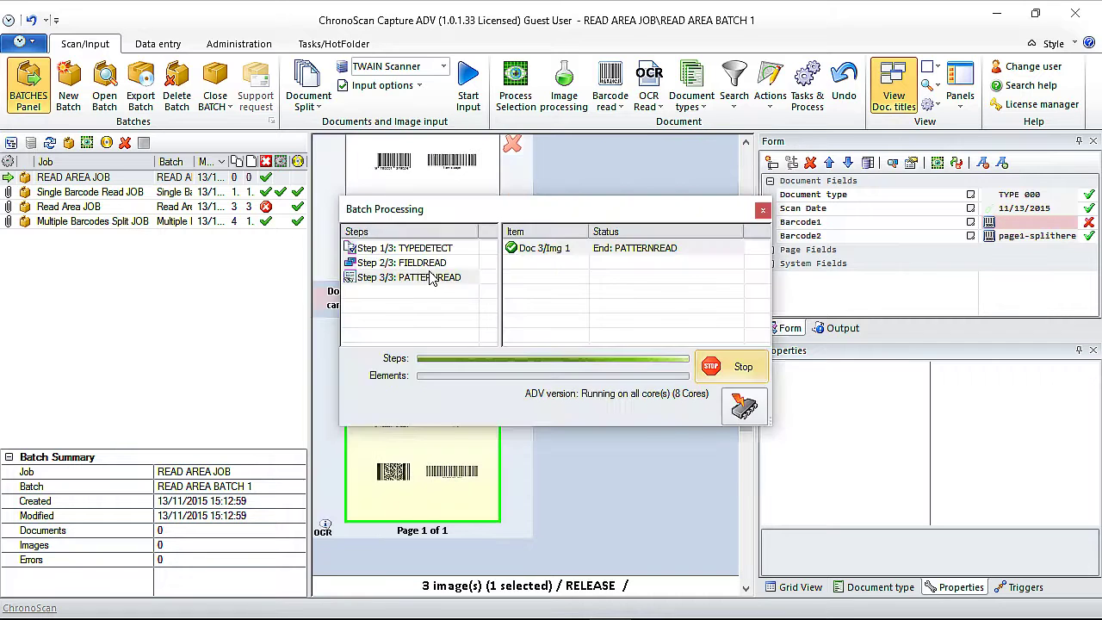
pyautogui.click(435, 219)
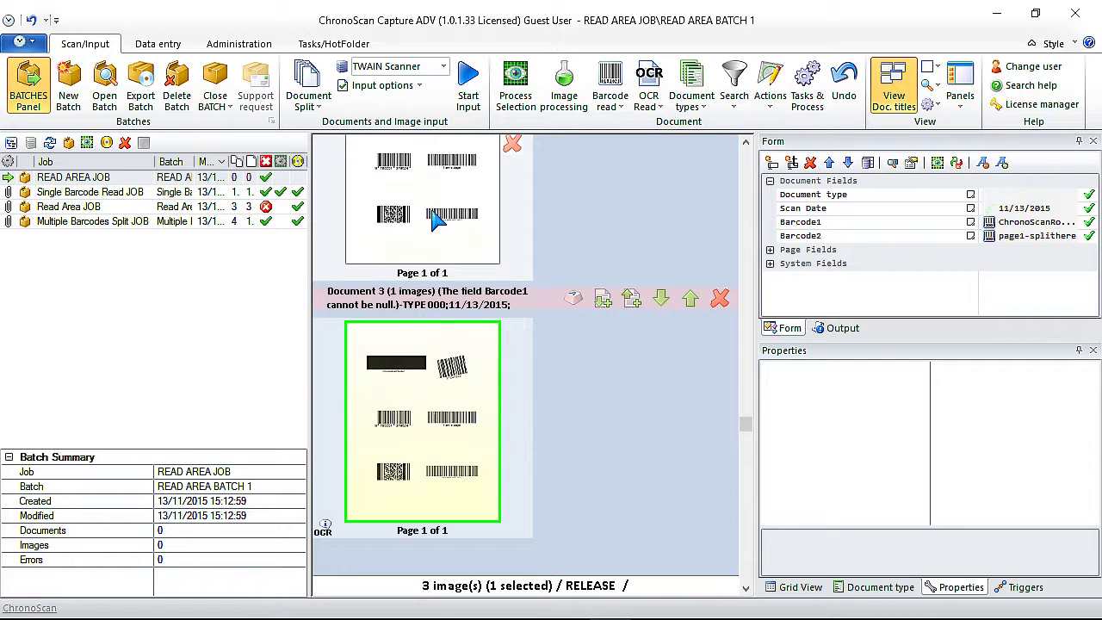
pyautogui.click(416, 499)
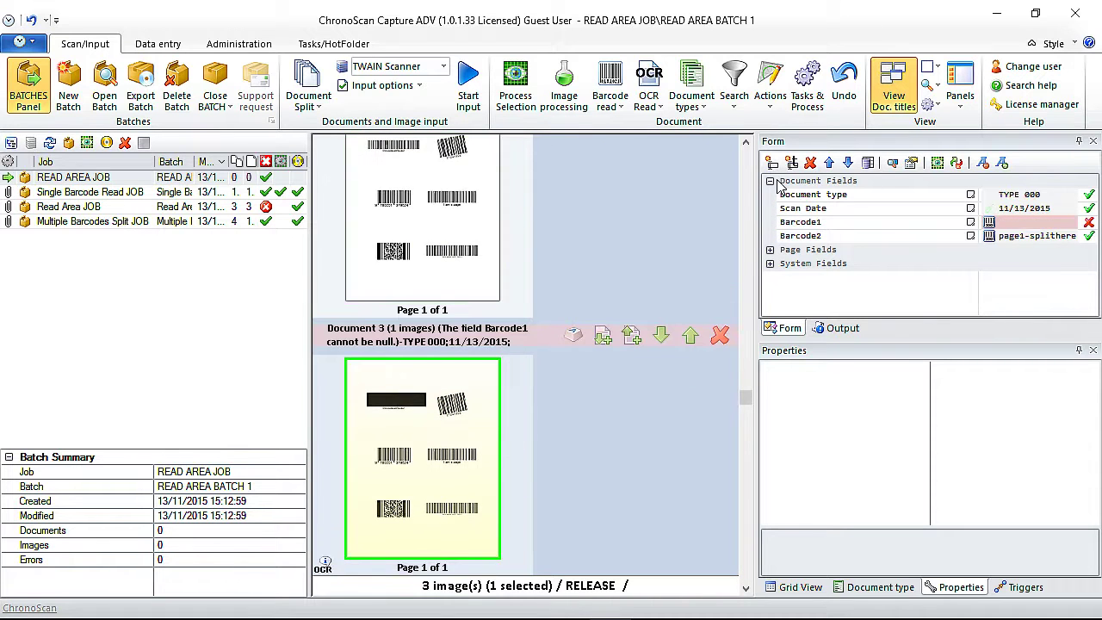
pyautogui.moveTo(405, 473)
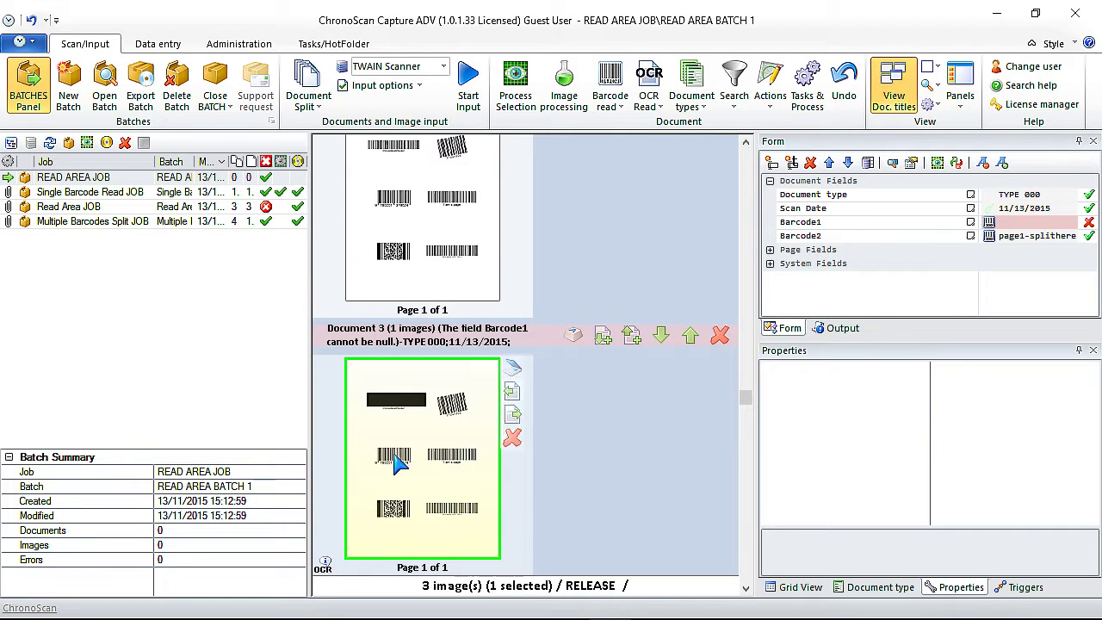
# Step: Open Document 3's page in the data entry view and set its Barcode1 field to "ChronoScanRocks!"
pyautogui.click(1012, 224)
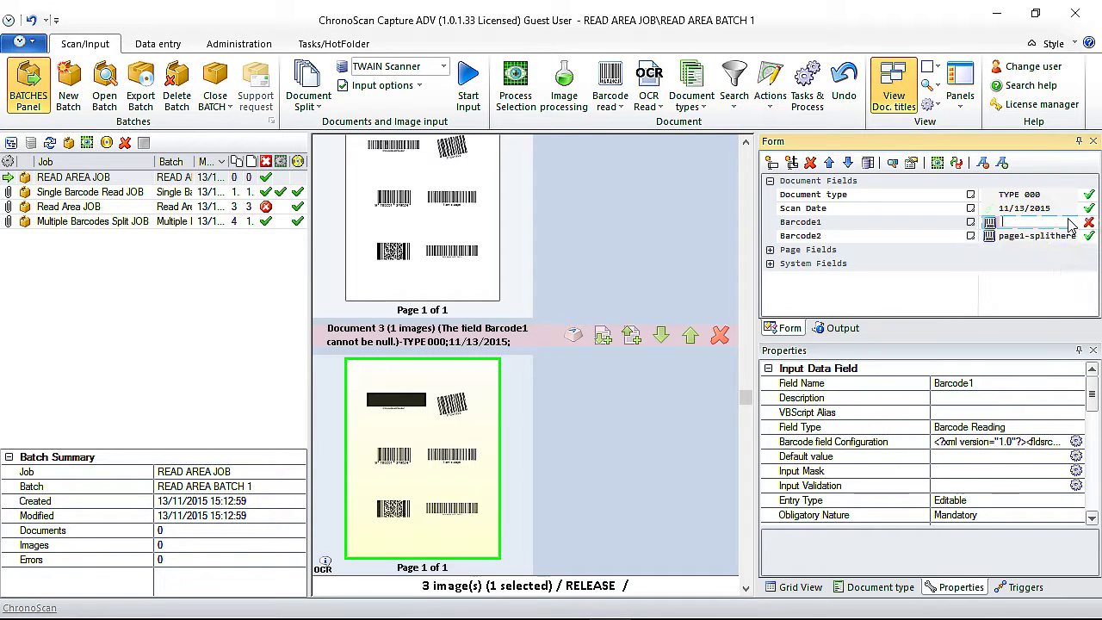
pyautogui.moveTo(498, 419)
pyautogui.doubleClick(434, 439)
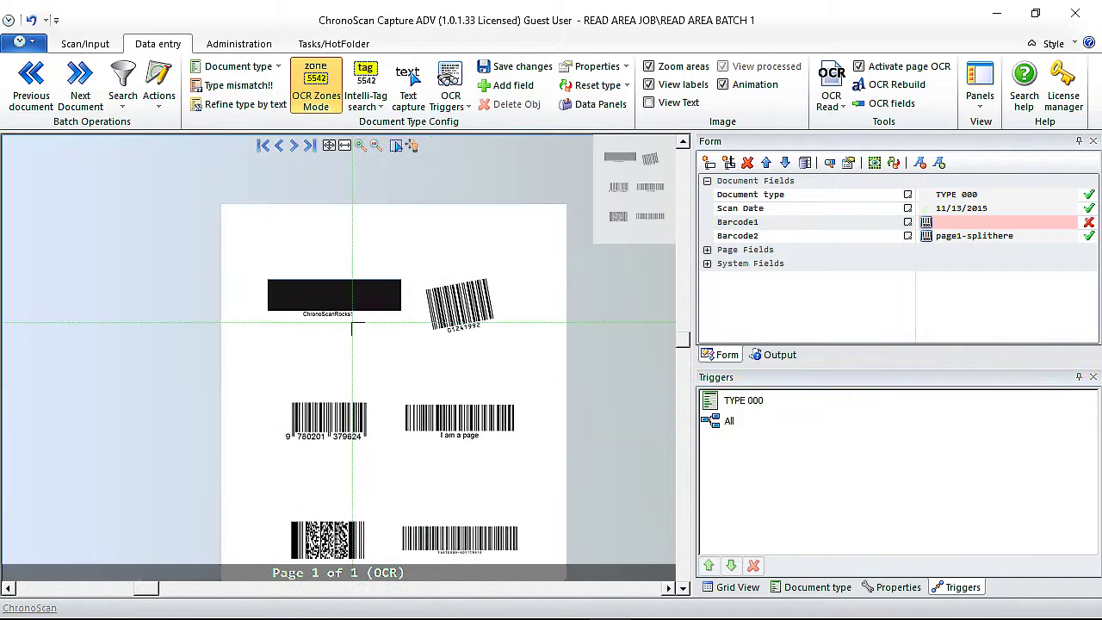
pyautogui.scroll(3, 397, 326)
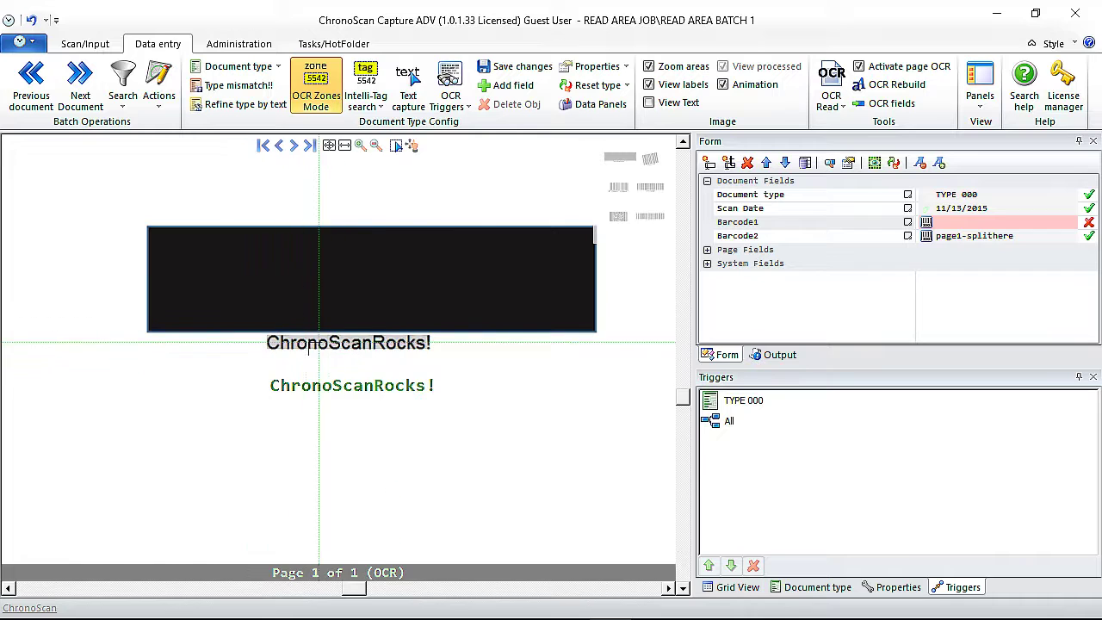
pyautogui.click(972, 221)
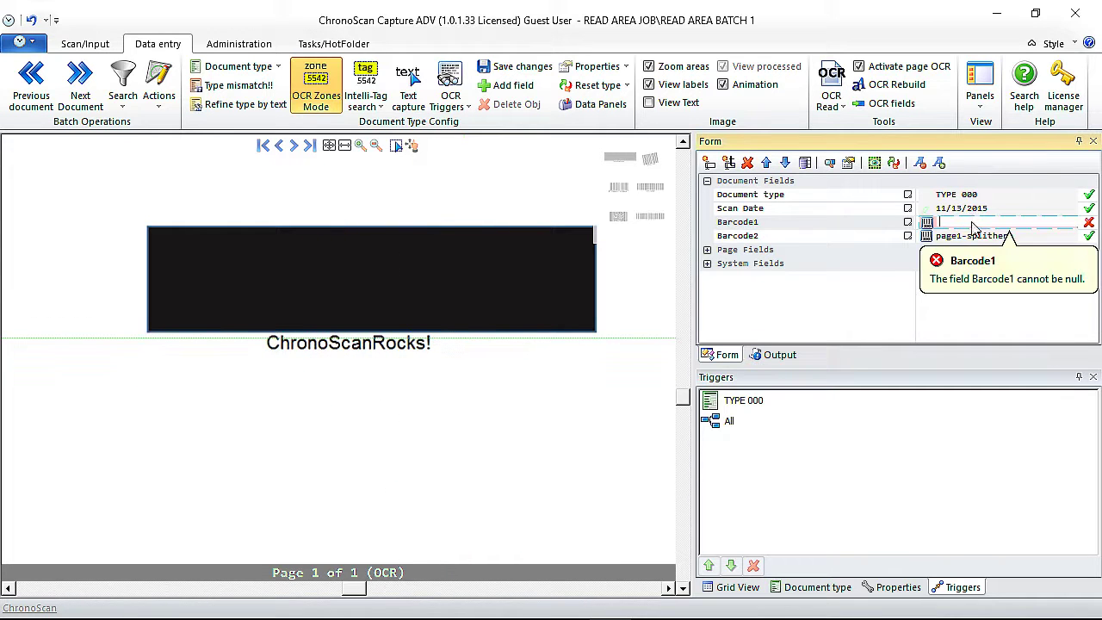
pyautogui.write('Chr')
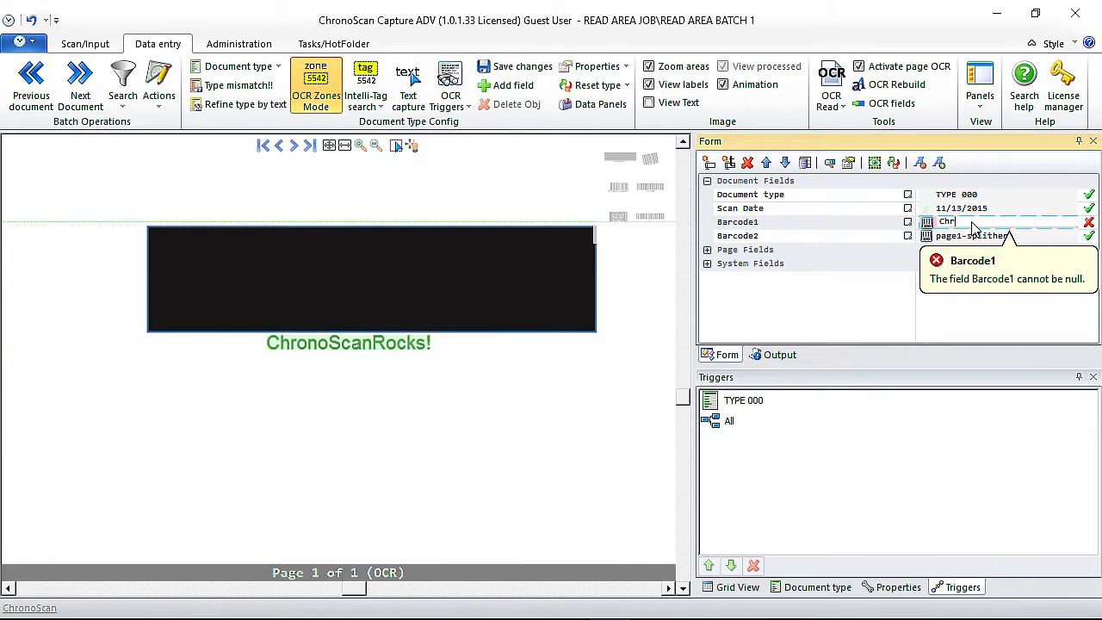
pyautogui.write('onoScanRocks!')
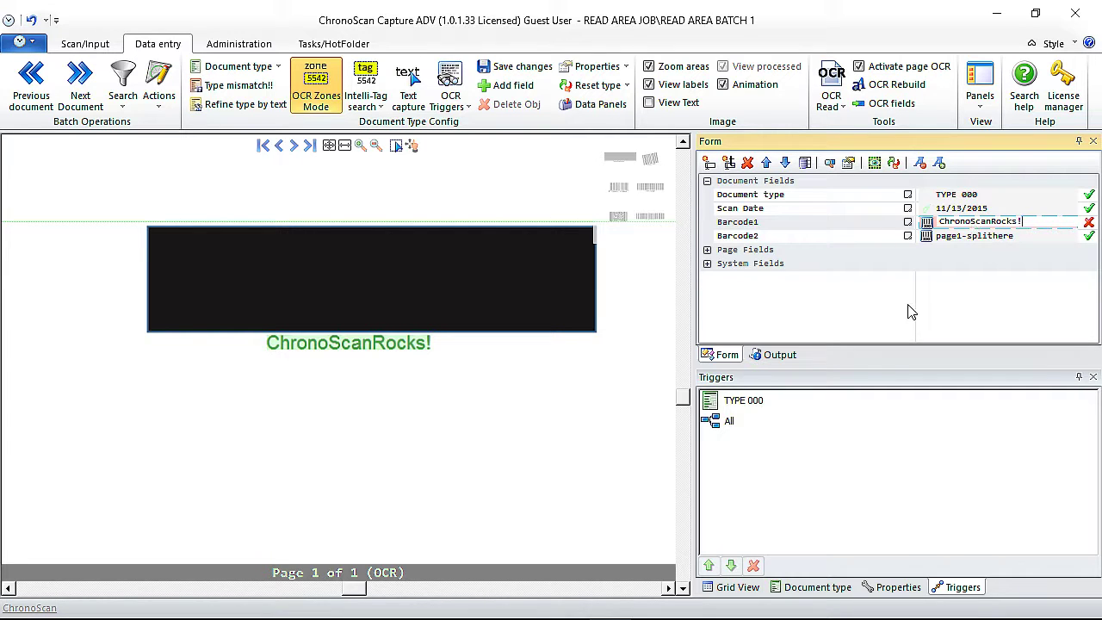
pyautogui.press('Return')
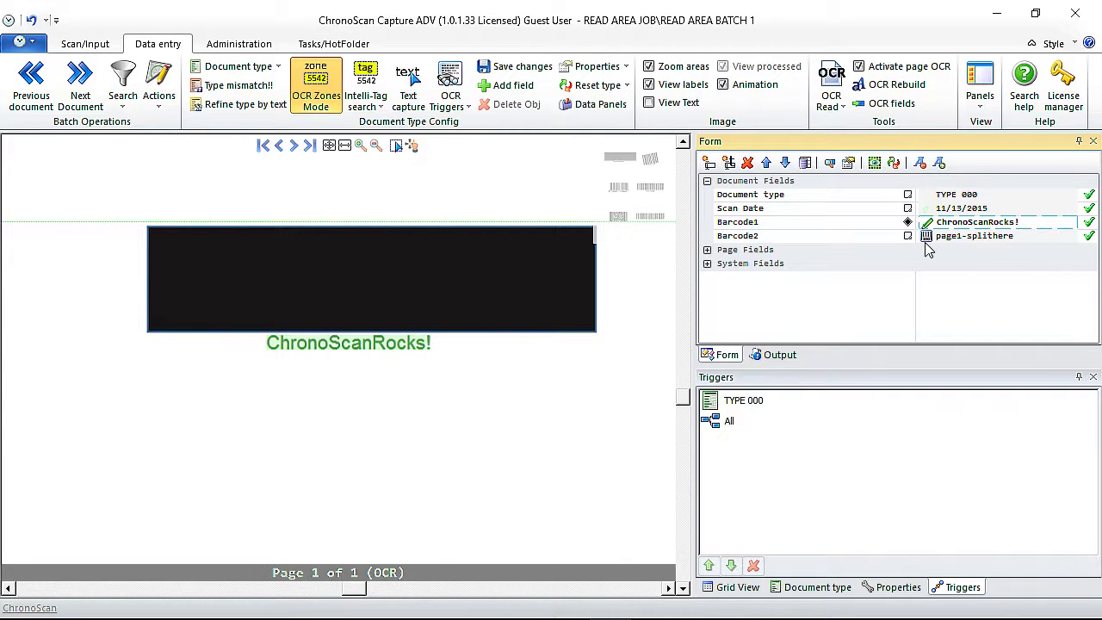
# Step: Delete and re-enter the letter "S" within Document 3's Barcode1 value
pyautogui.click(979, 225)
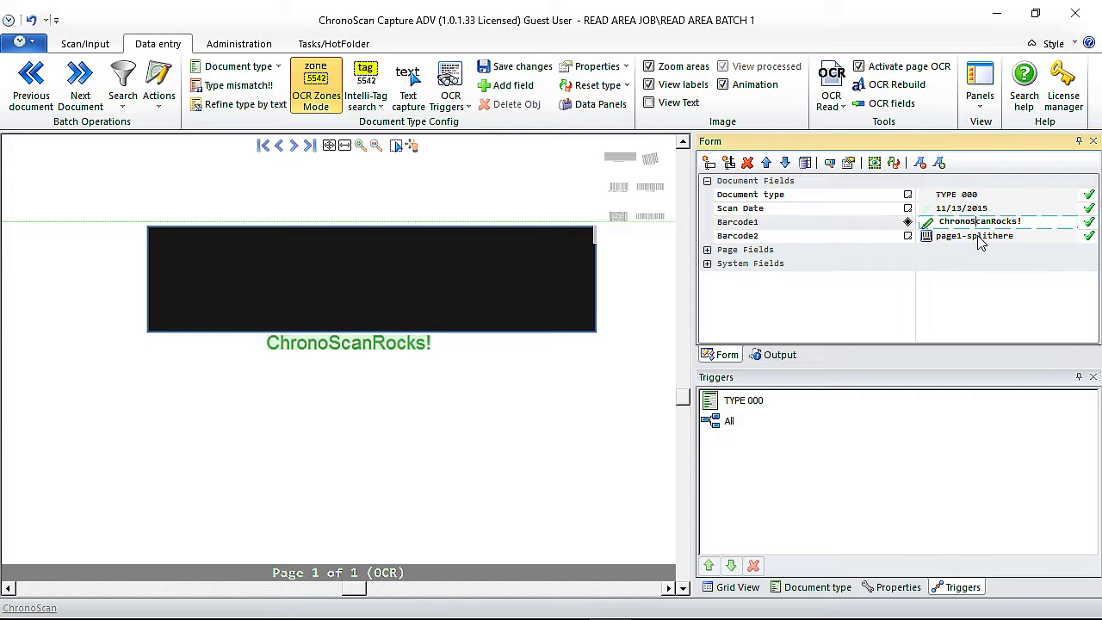
pyautogui.press('BackSpace')
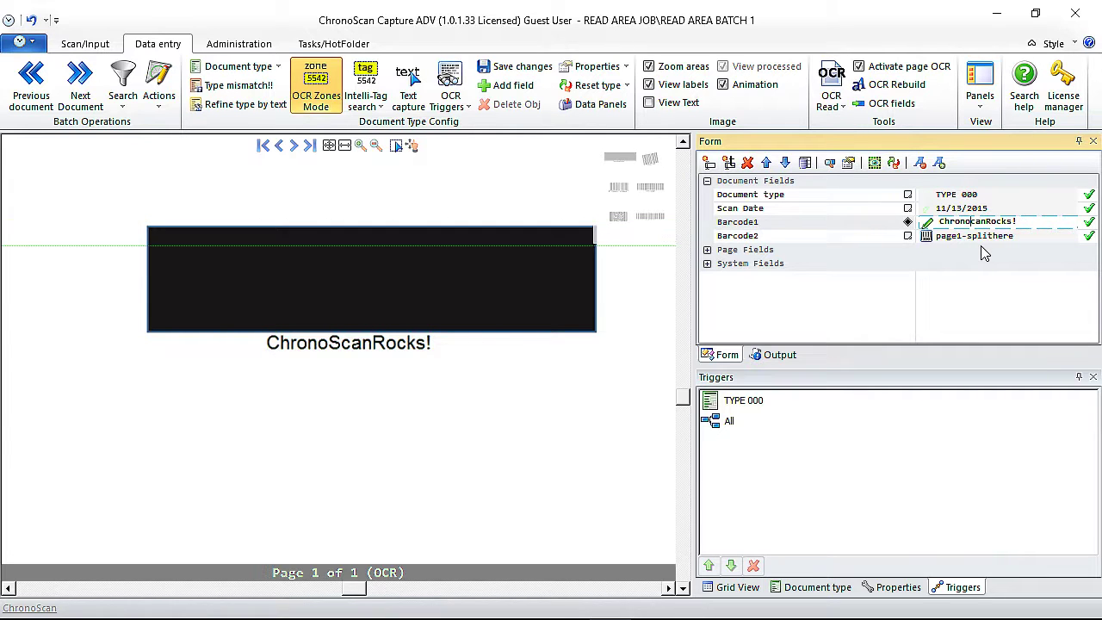
pyautogui.write('S')
pyautogui.click(926, 294)
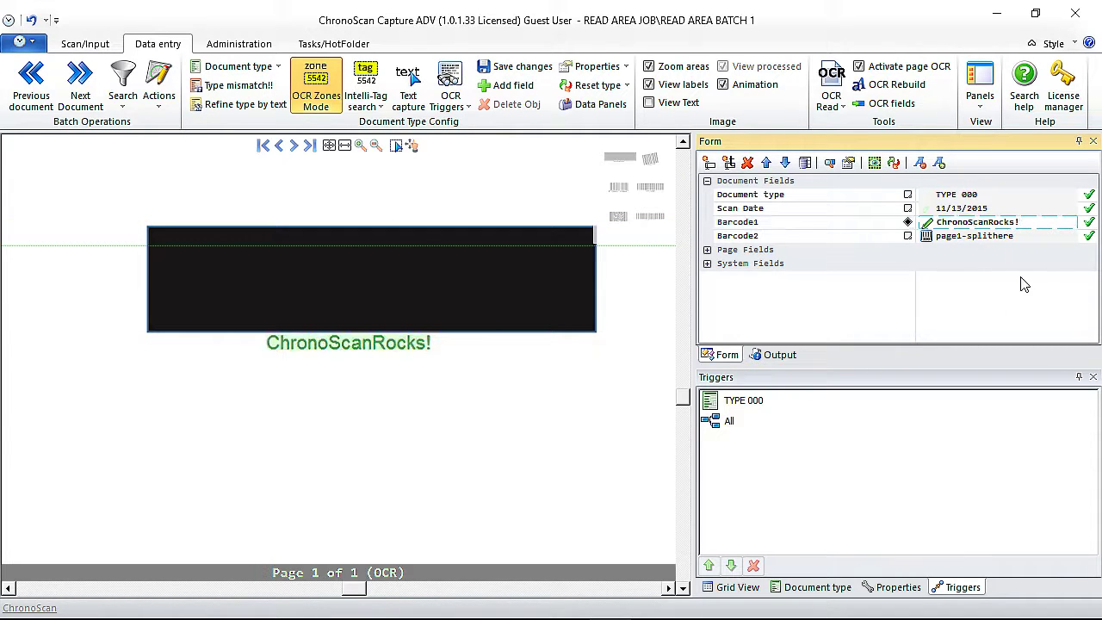
# Step: Return to the scan view and review the barcode fields of Documents 1 and 2
pyautogui.click(83, 43)
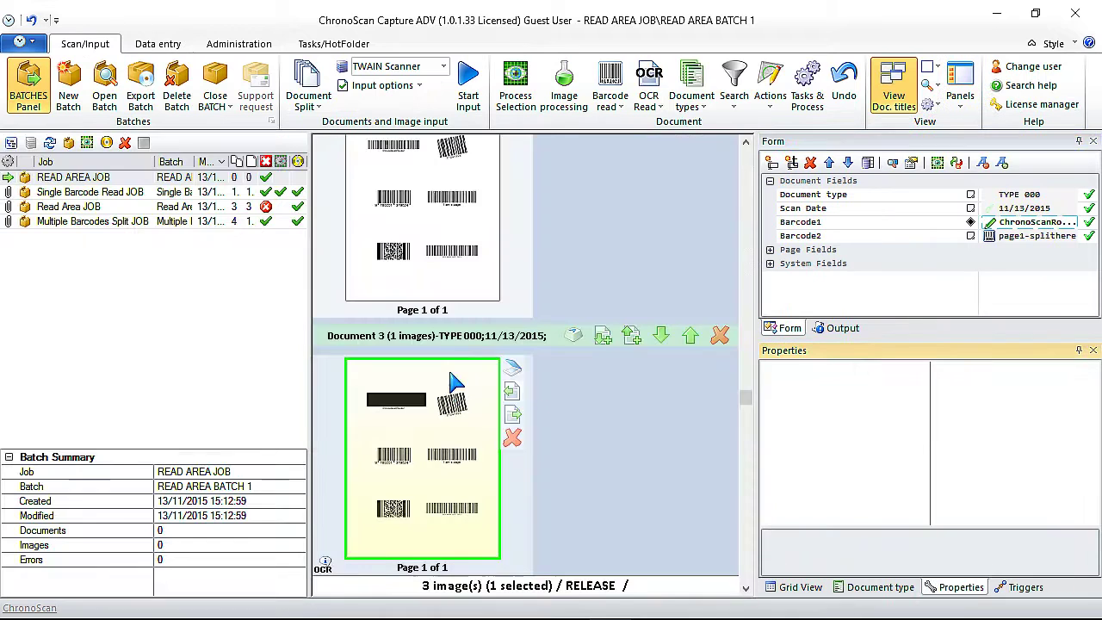
pyautogui.scroll(4, 577, 473)
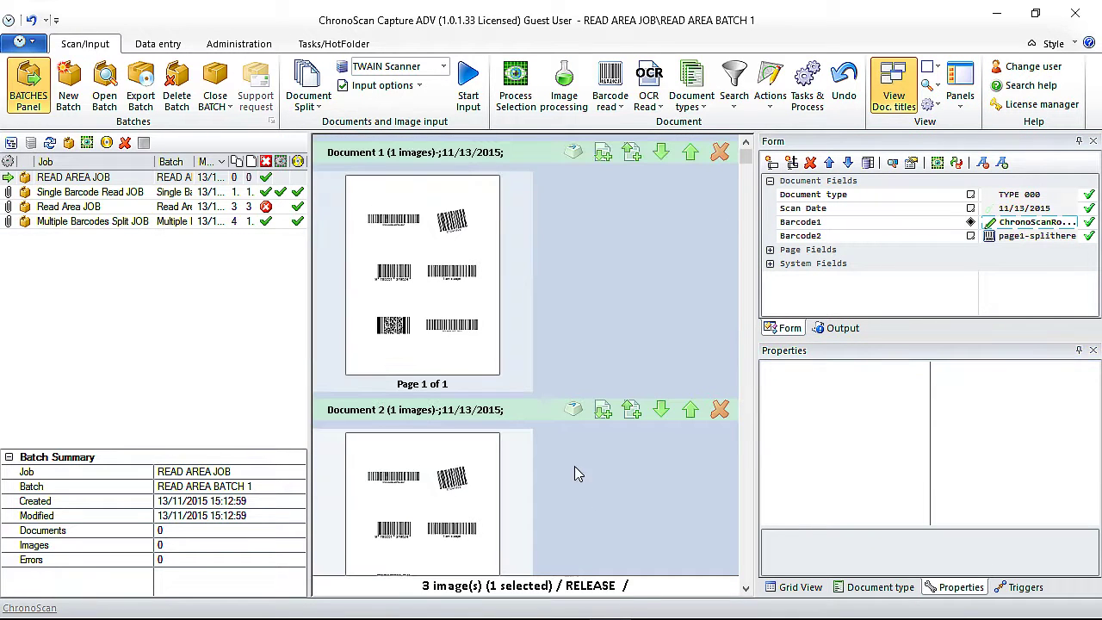
pyautogui.click(441, 286)
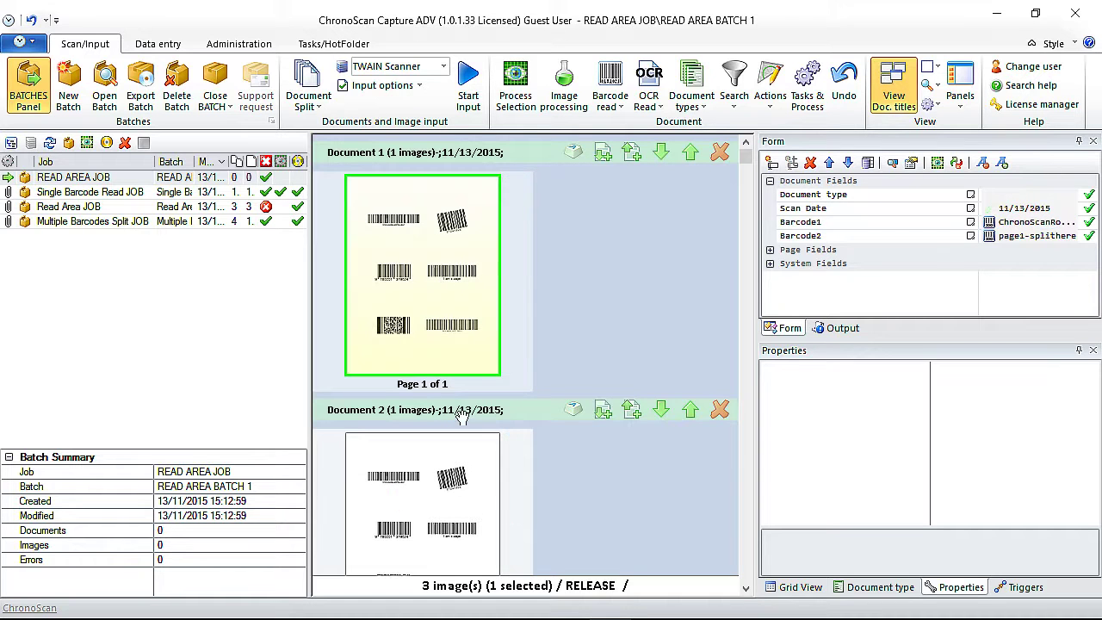
pyautogui.click(449, 486)
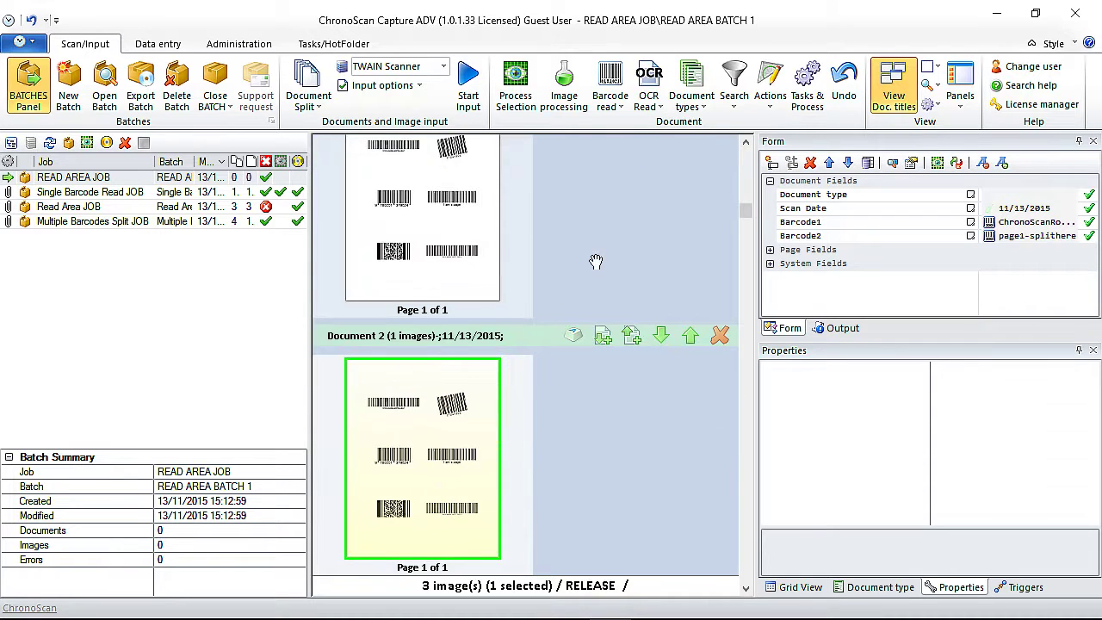
pyautogui.scroll(1, 607, 480)
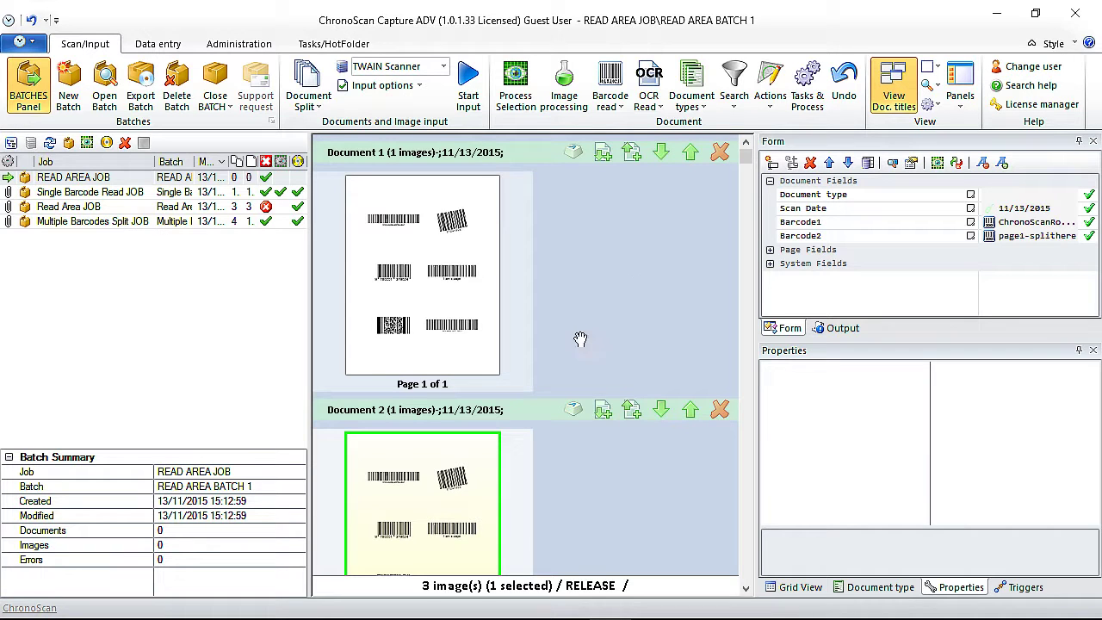
pyautogui.moveTo(435, 376)
# Step: Start a new job configuration with the Job Wizard and name it "BARCODE SEPARATION JOB"
pyautogui.click(68, 94)
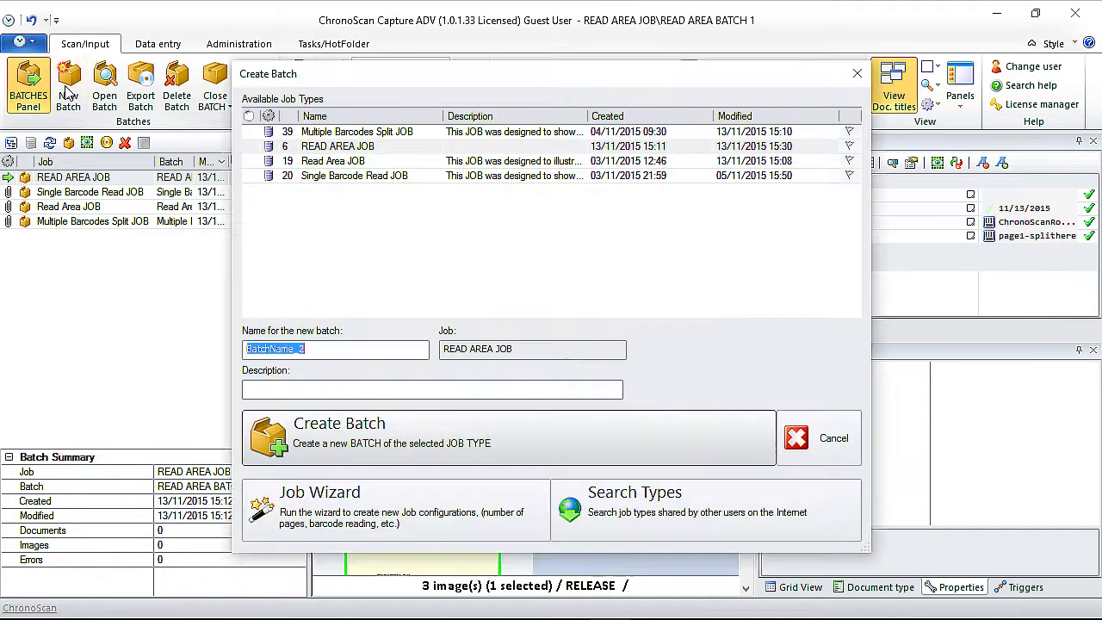
pyautogui.click(325, 515)
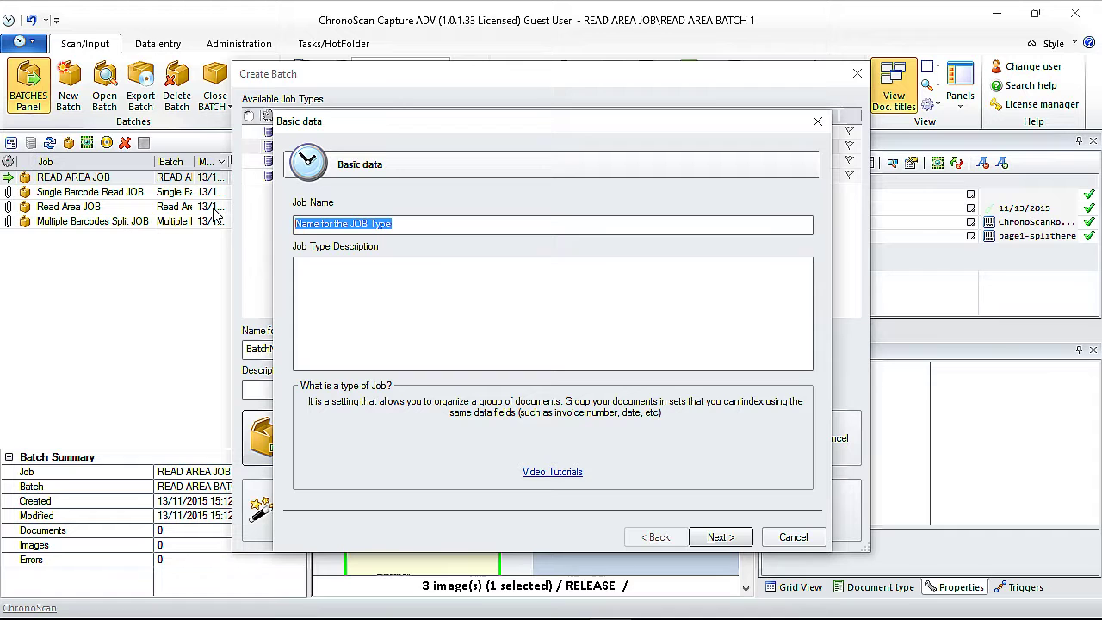
pyautogui.write('BARCODE SEPARATION JOB')
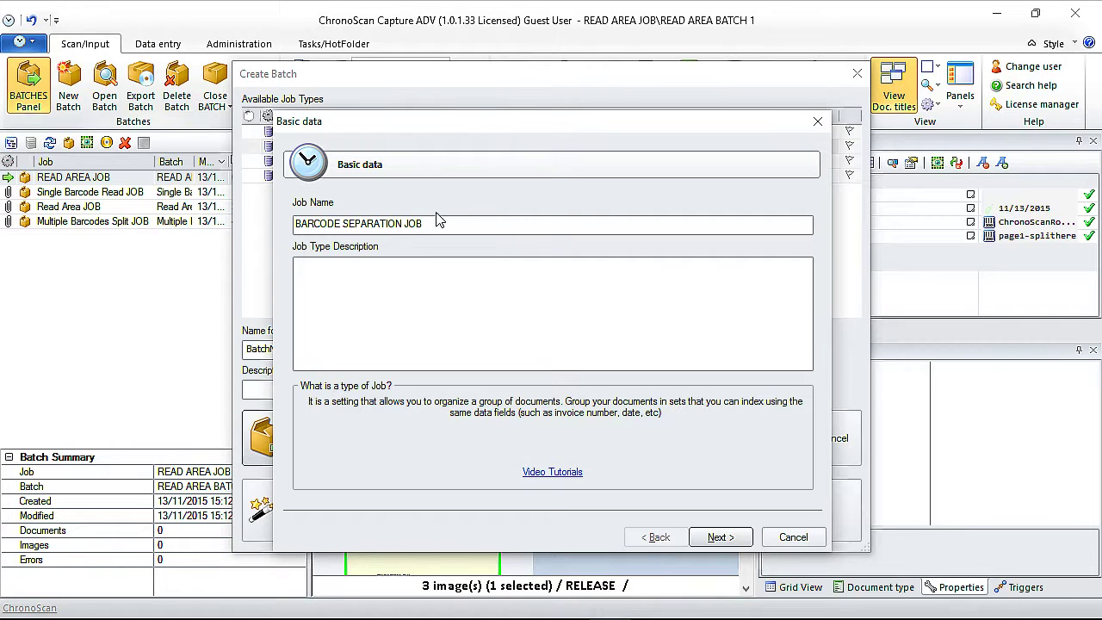
pyautogui.moveTo(440, 222); pyautogui.dragTo(257, 226)
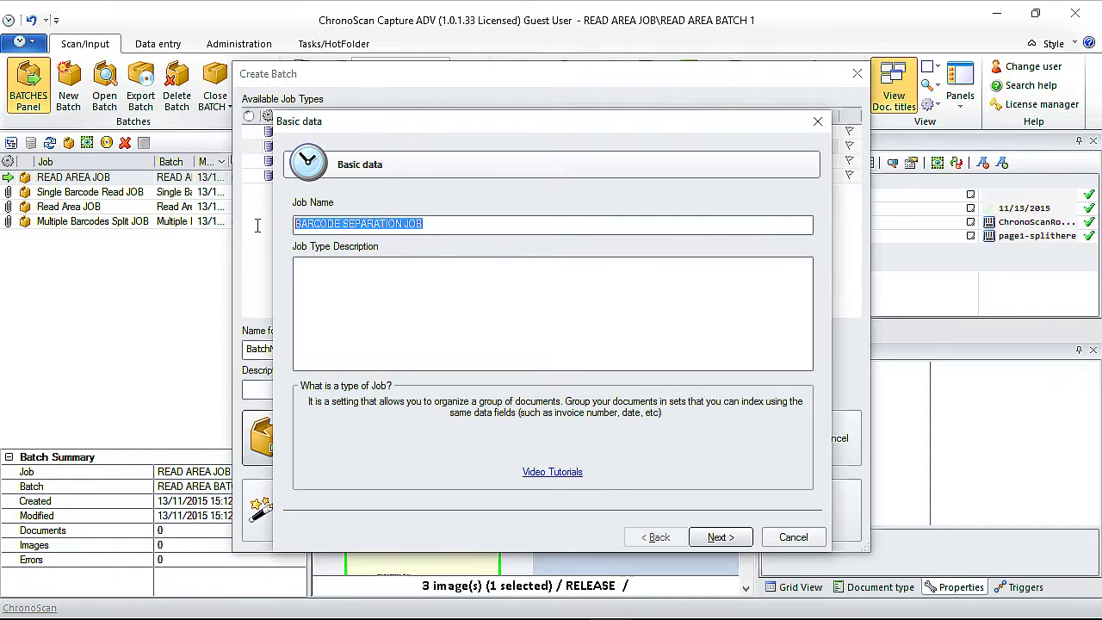
pyautogui.click(724, 538)
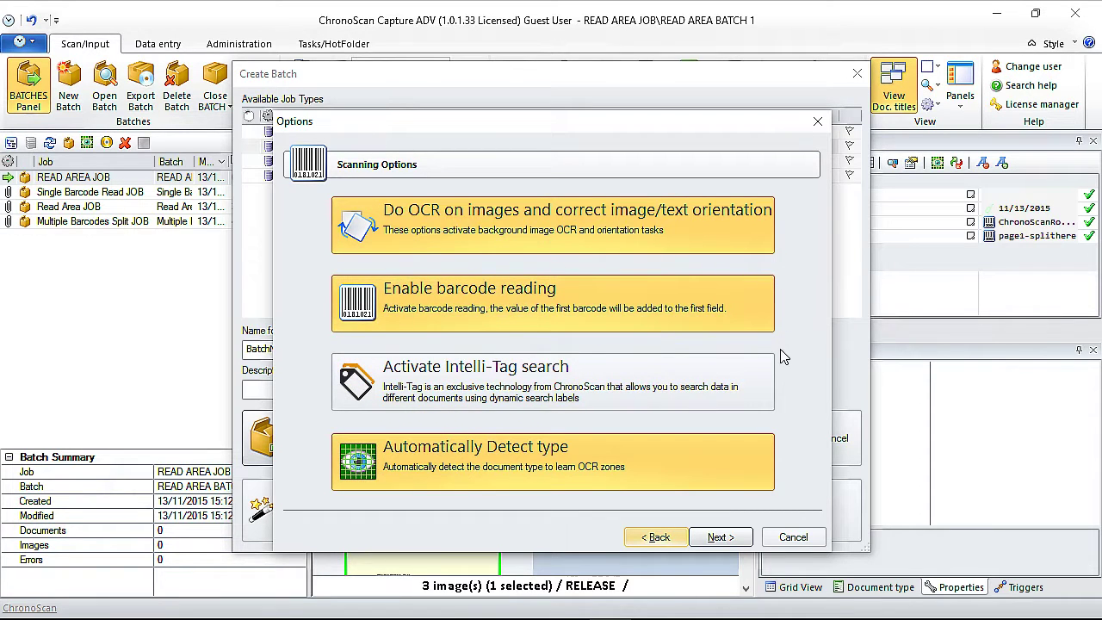
# Step: Accept the wizard's default scanning options and choose Single Image Documents as the document split
pyautogui.click(721, 537)
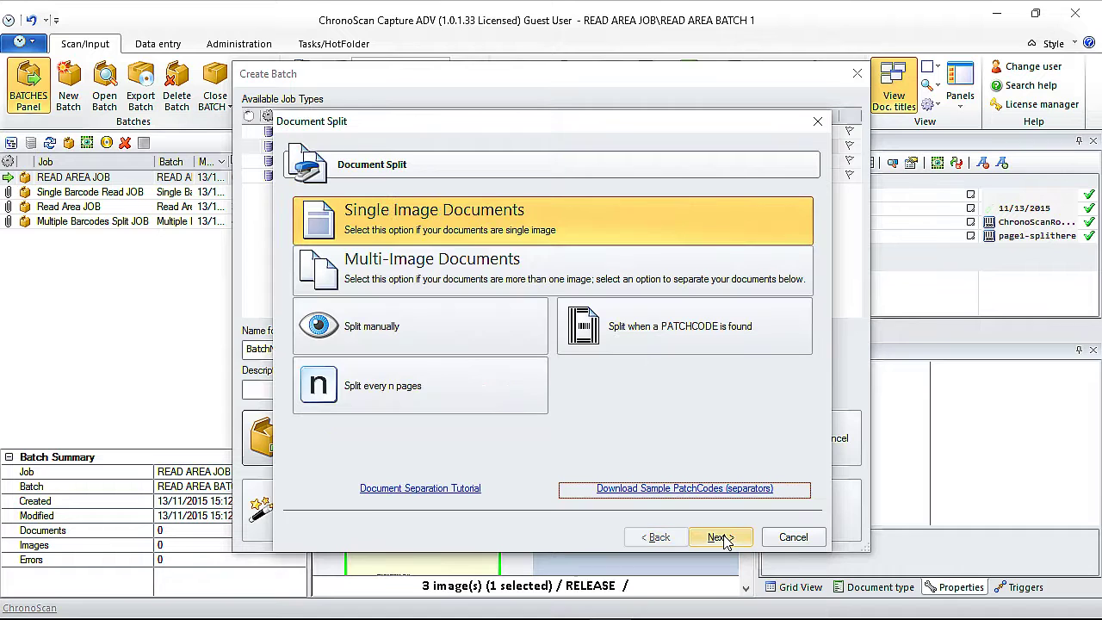
pyautogui.click(417, 209)
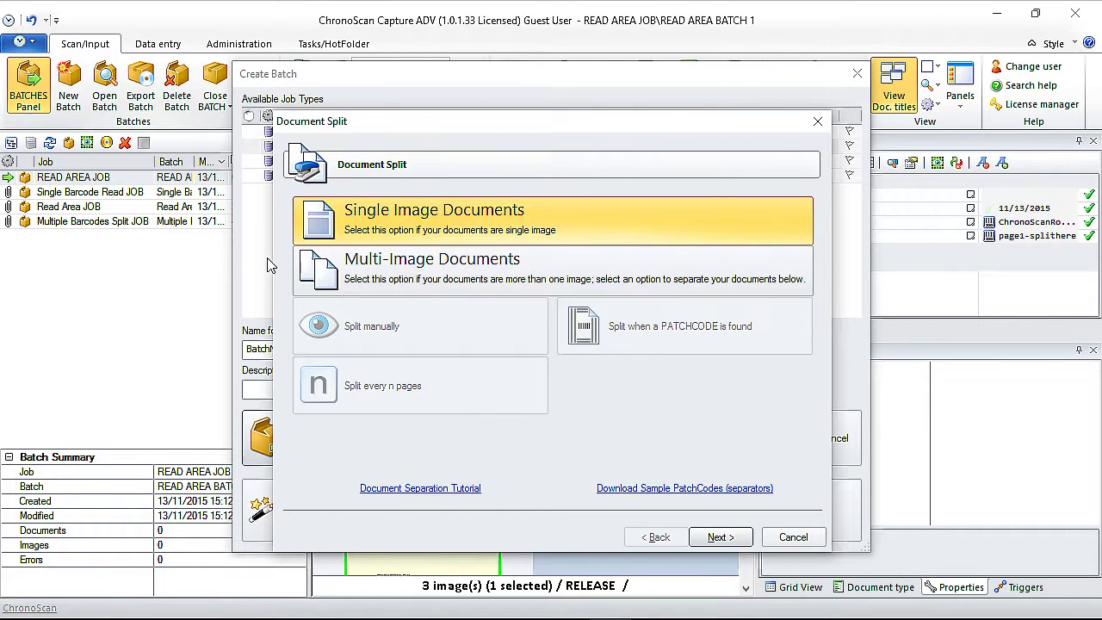
pyautogui.click(723, 539)
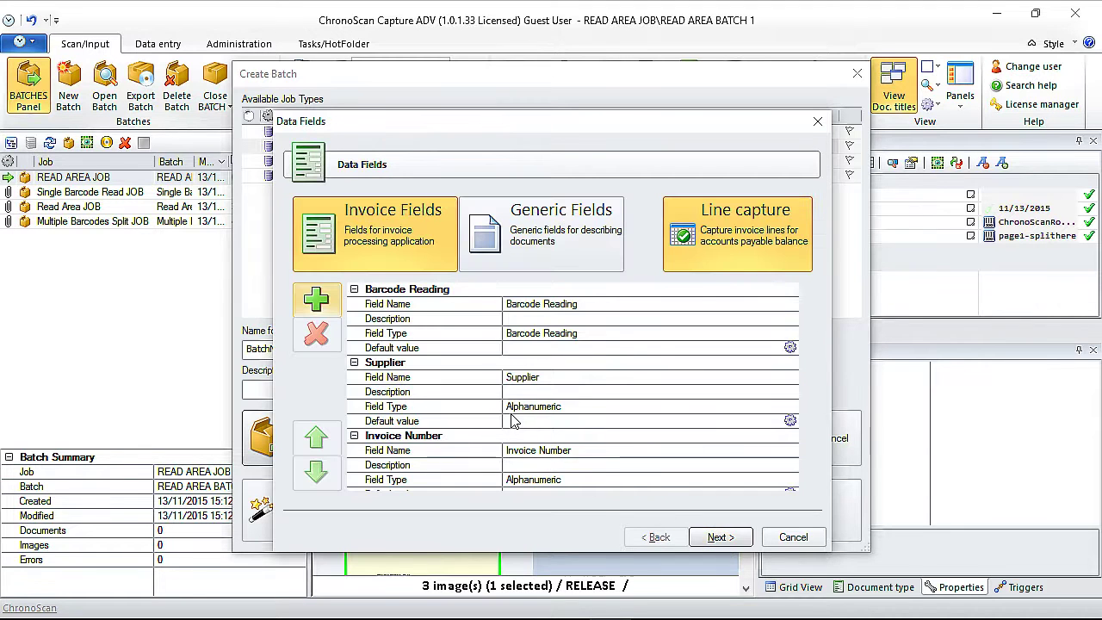
# Step: Switch the job to Generic Fields and delete the Author, Subject, Keywords and Scan Date fields, keeping only Barcode Reading
pyautogui.click(398, 293)
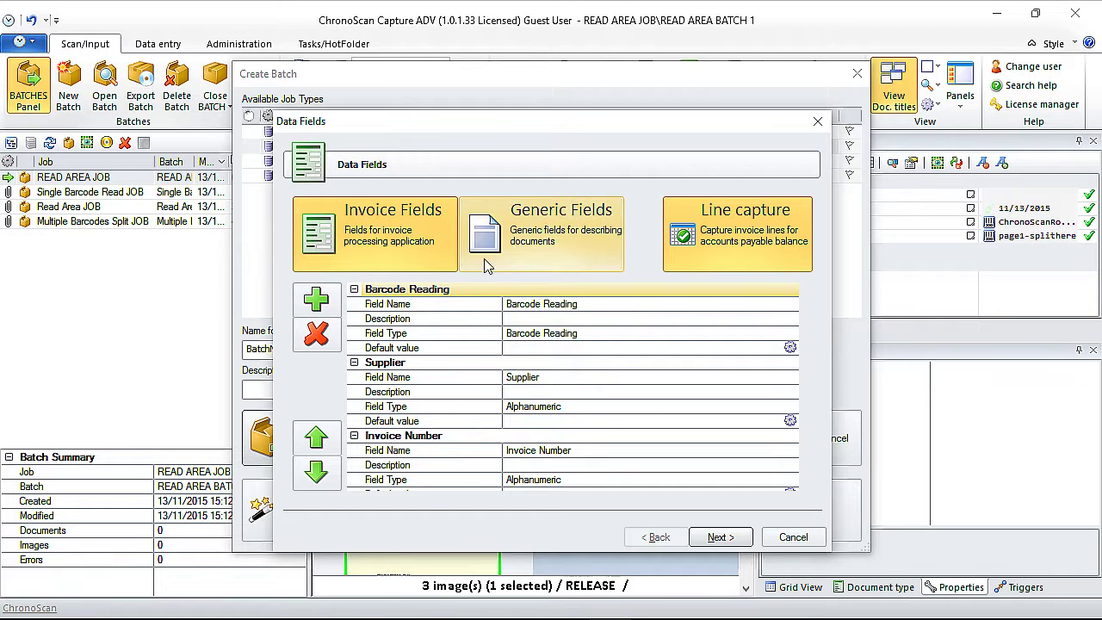
pyautogui.click(521, 233)
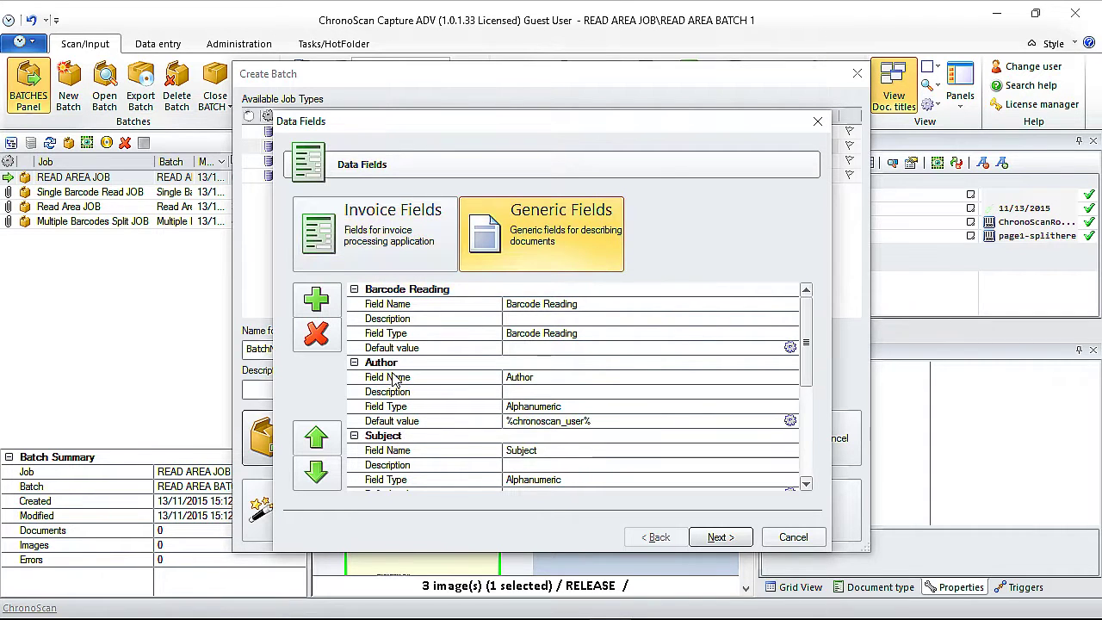
pyautogui.click(387, 364)
pyautogui.click(316, 334)
pyautogui.click(389, 363)
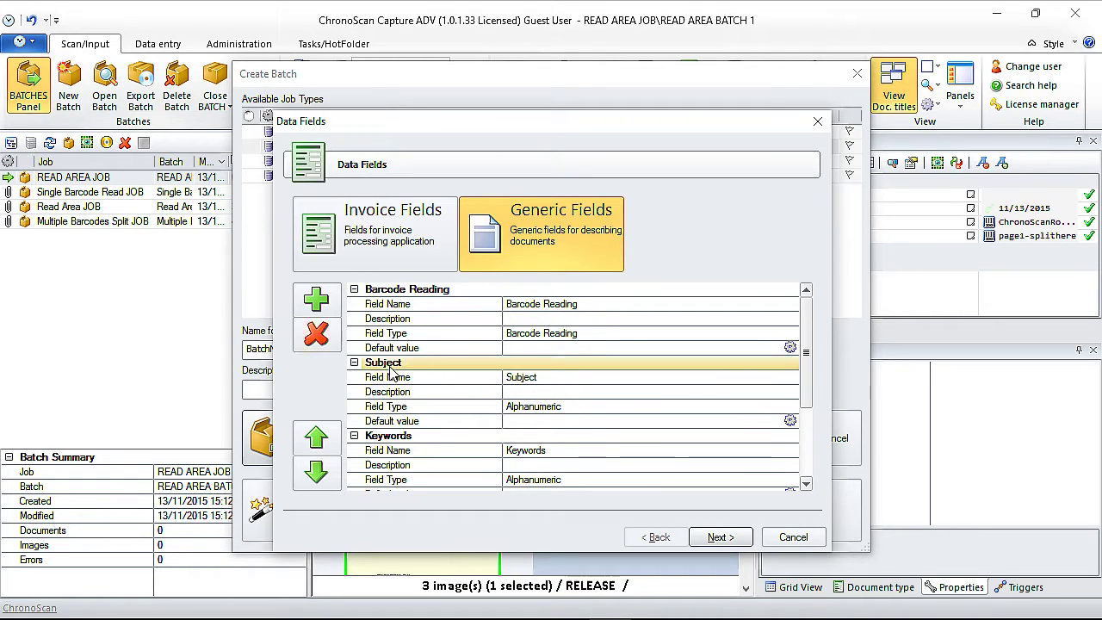
pyautogui.click(316, 335)
pyautogui.click(316, 336)
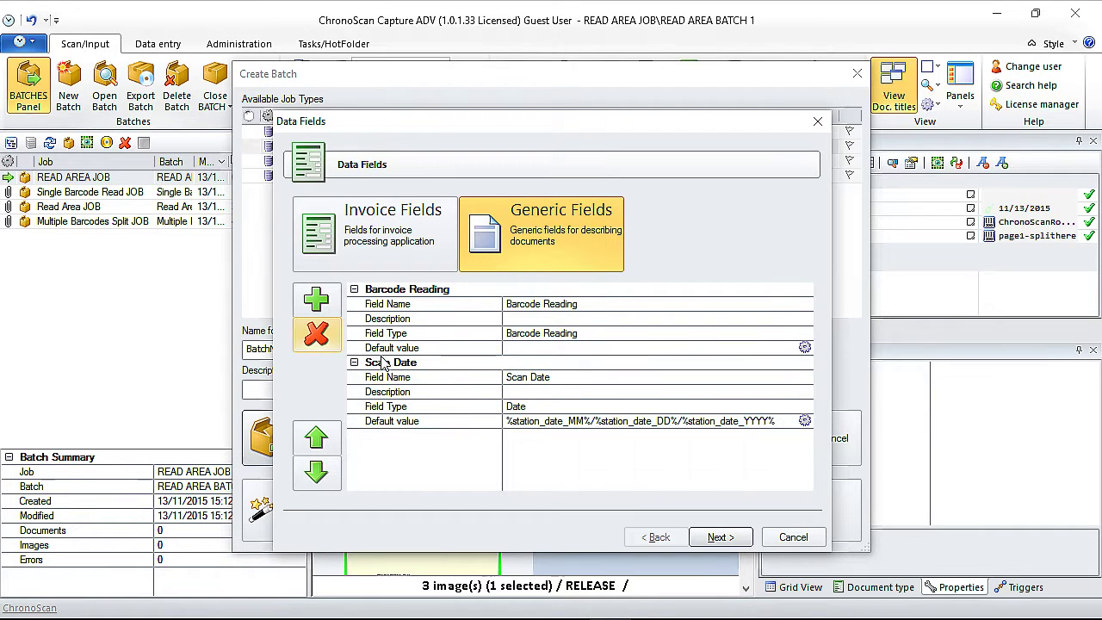
pyautogui.click(326, 337)
# Step: Rename the Barcode Reading field to "BarcodePart1"
pyautogui.click(521, 306)
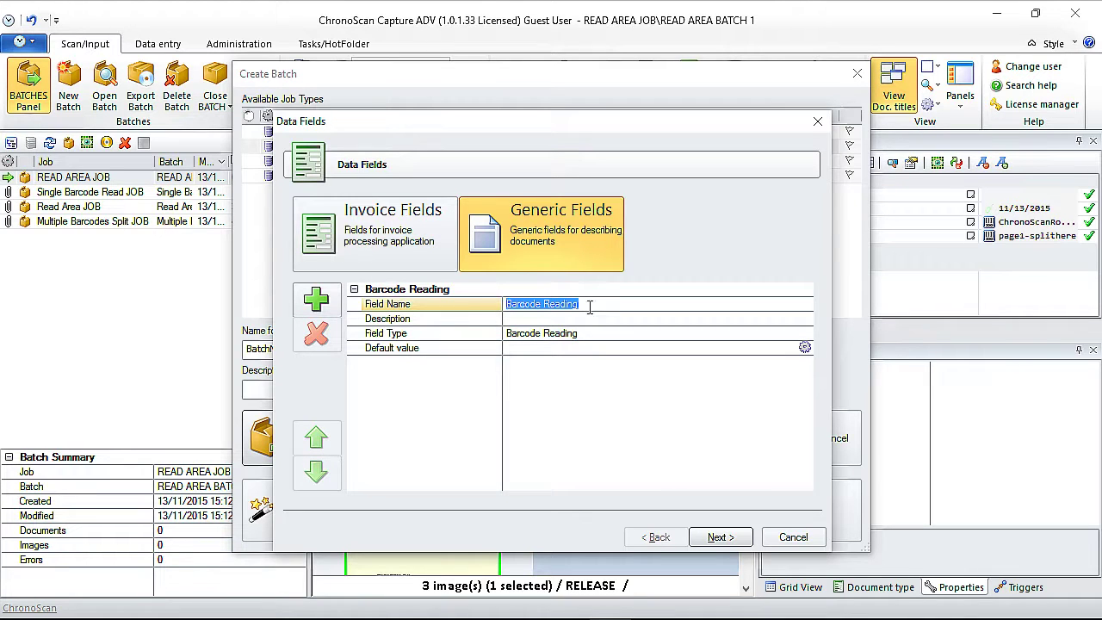
pyautogui.write('Barco')
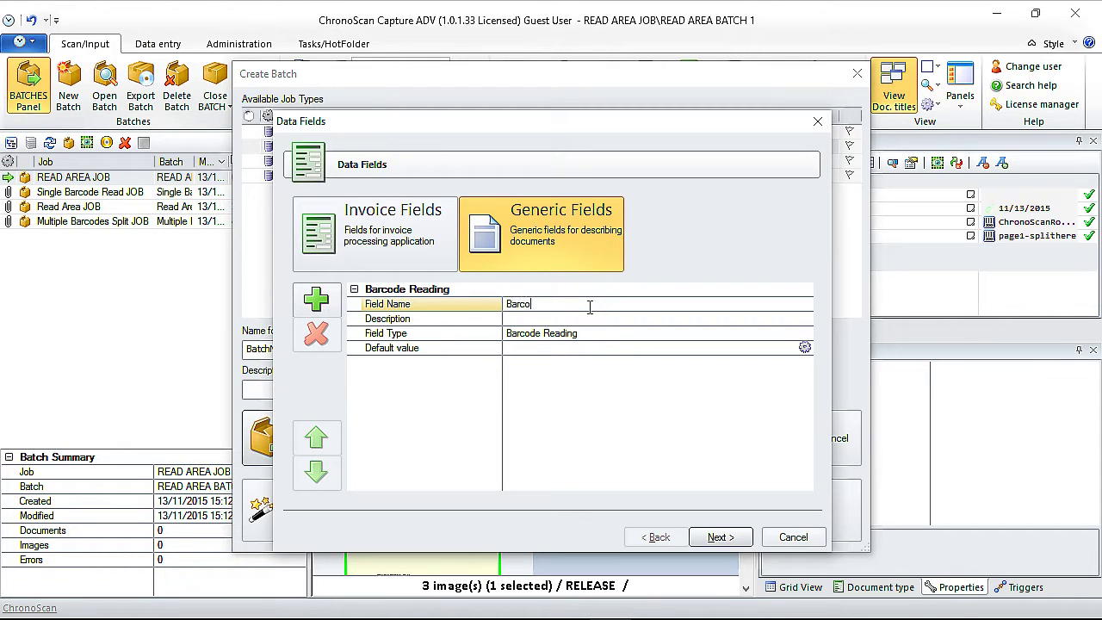
pyautogui.write('dePart1')
pyautogui.click(424, 411)
# Step: Add two data fields to the job and name the first of them "BarcodePart2"
pyautogui.click(316, 298)
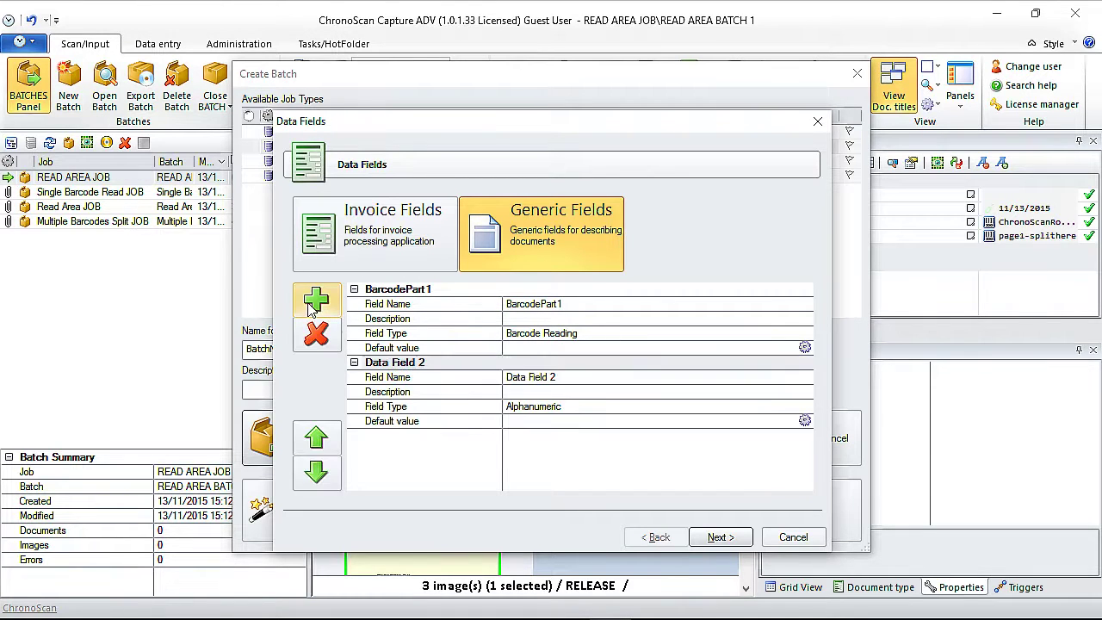
pyautogui.click(316, 299)
pyautogui.click(402, 377)
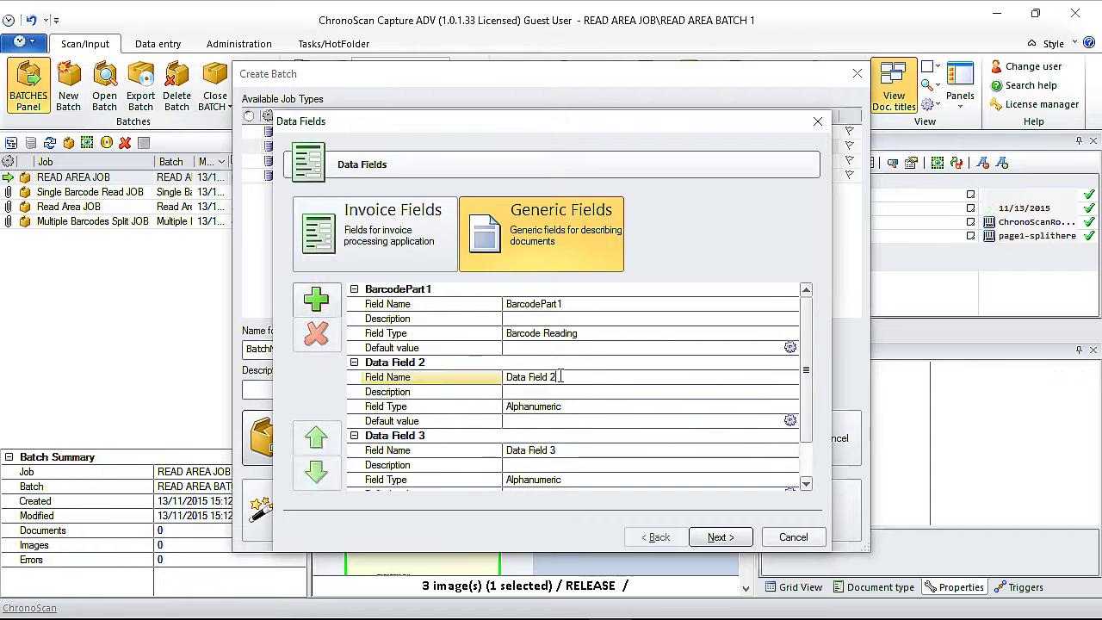
pyautogui.write('B')
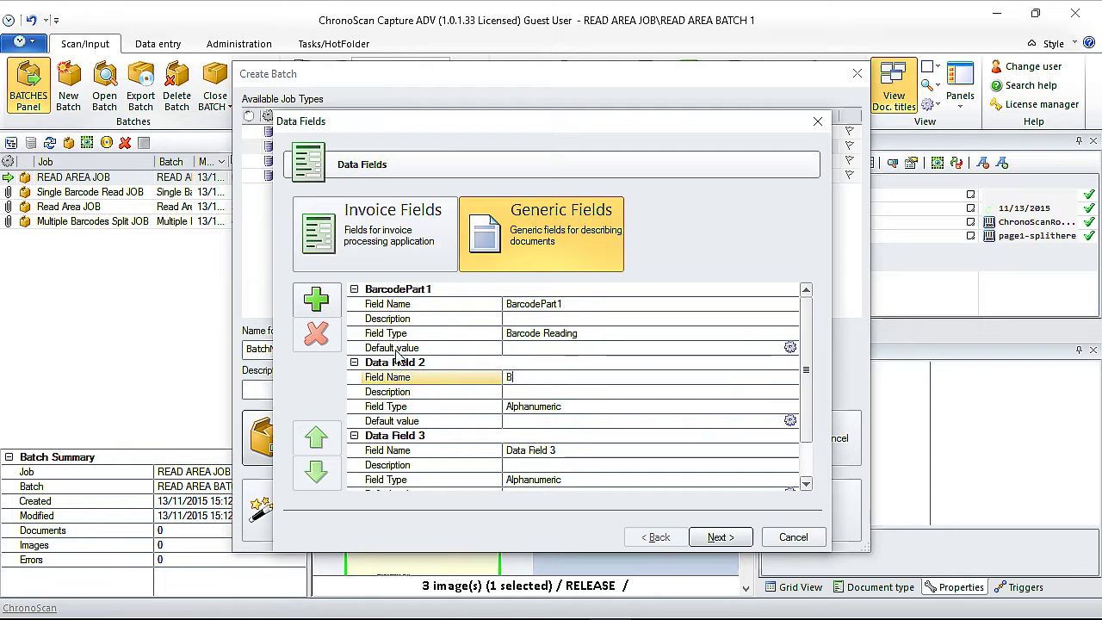
pyautogui.write('arcodeP')
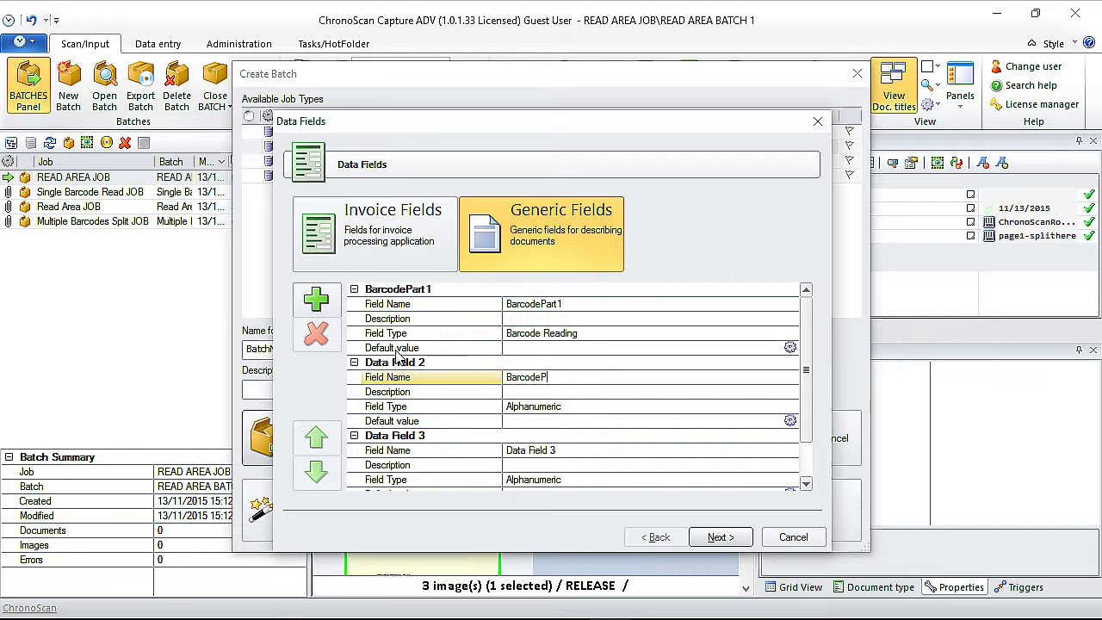
pyautogui.write('art2')
# Step: Rename the third data field to "BarcodePart3"
pyautogui.click(554, 456)
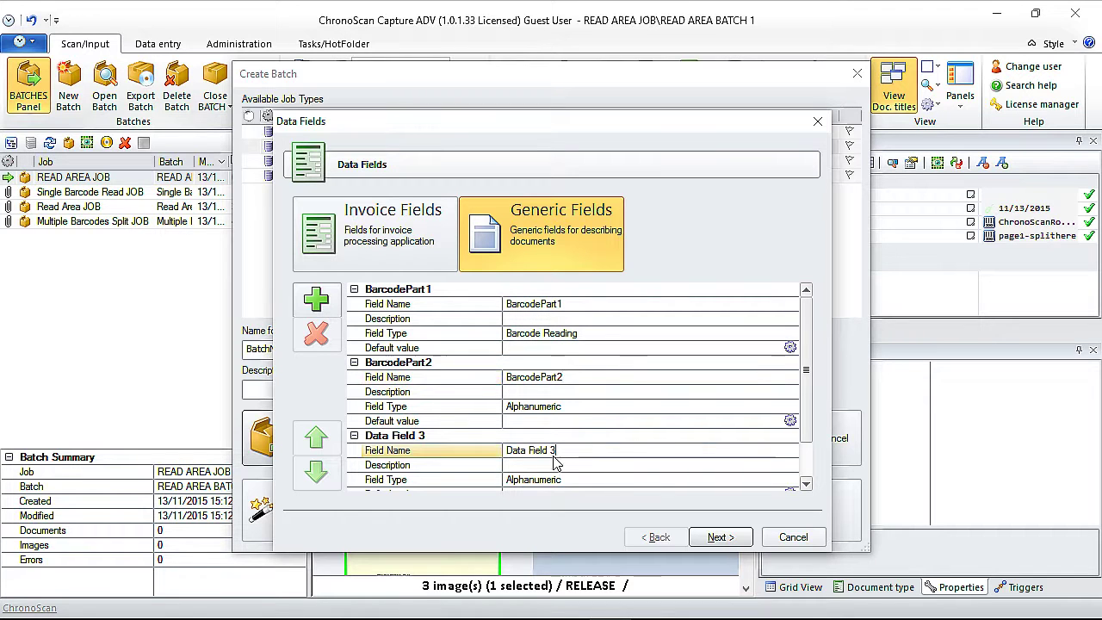
pyautogui.hotkey('ctrl', 'a')
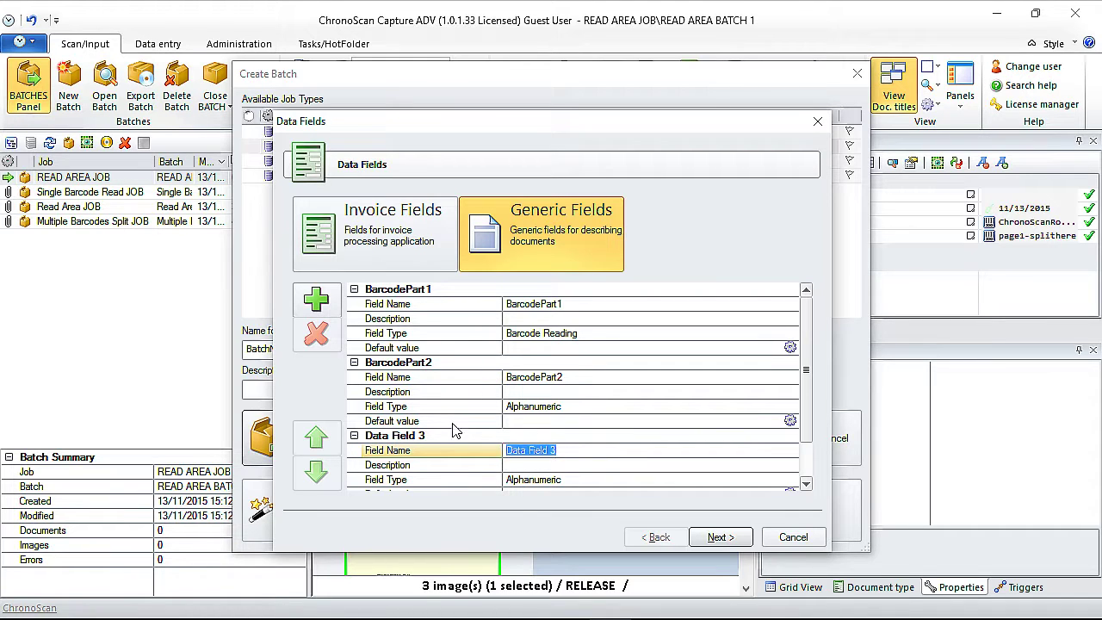
pyautogui.write('BarcodePart3')
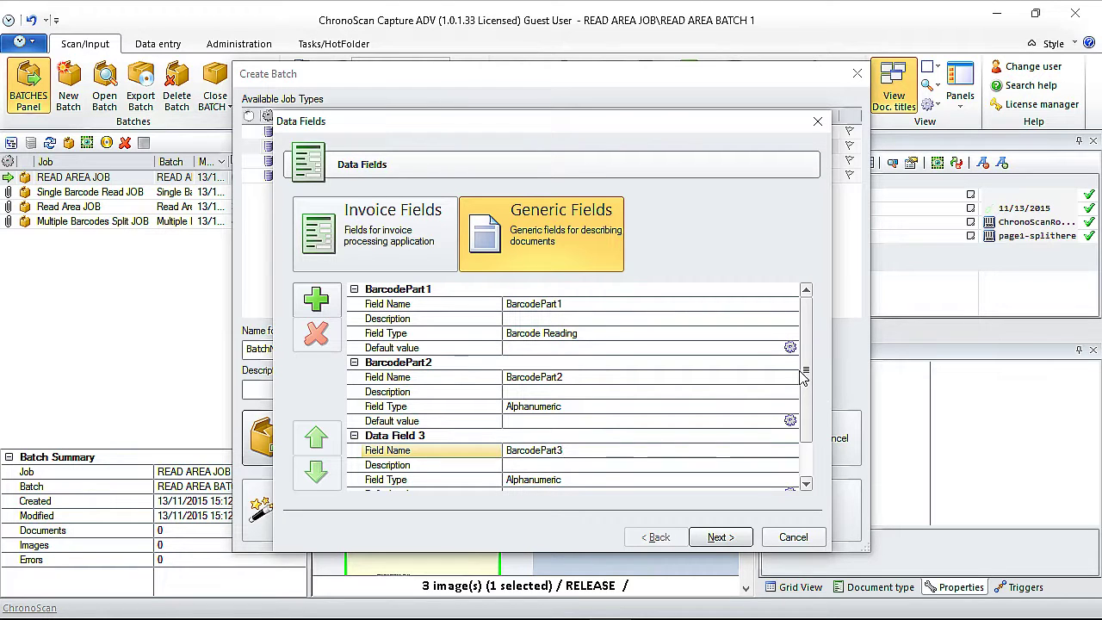
pyautogui.moveTo(802, 377); pyautogui.dragTo(785, 348)
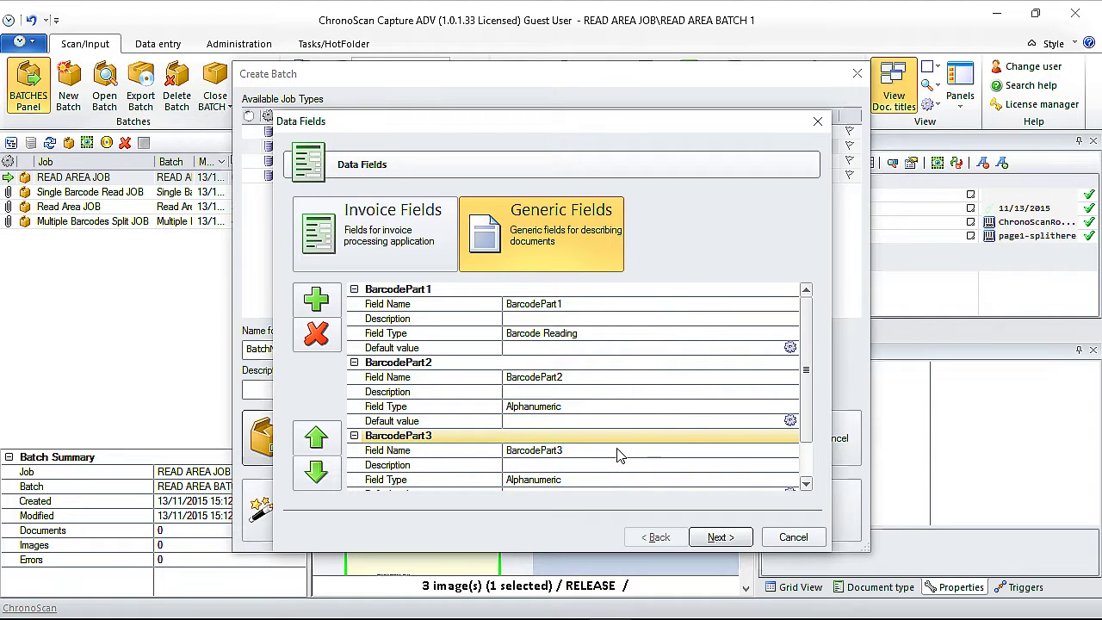
# Step: Set the field type of both BarcodePart2 and BarcodePart3 to Barcode Reading
pyautogui.click(562, 406)
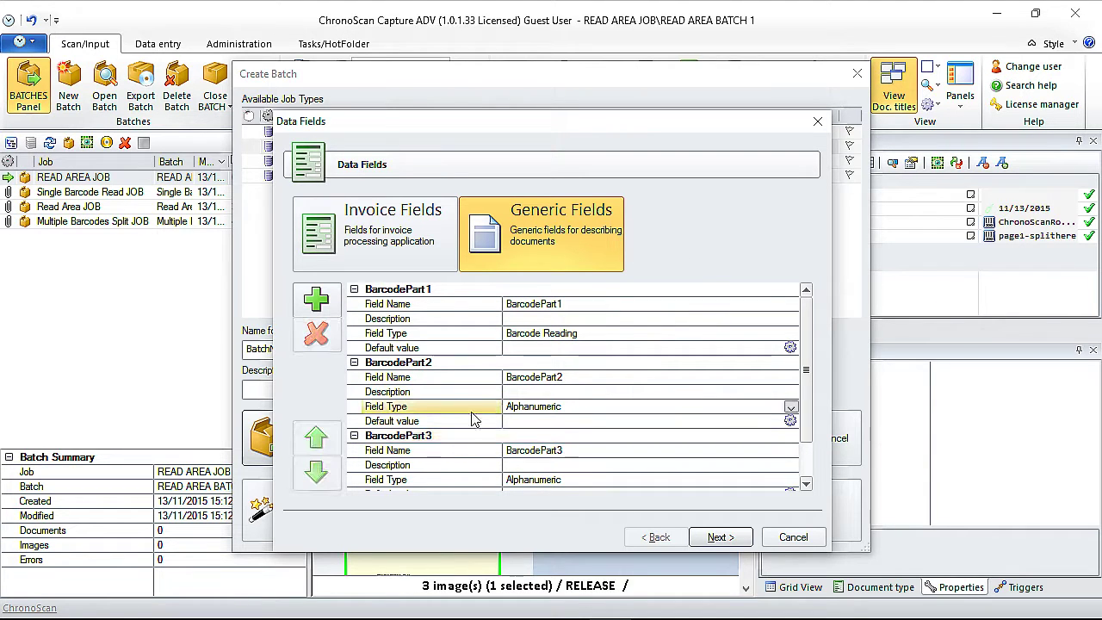
pyautogui.click(790, 407)
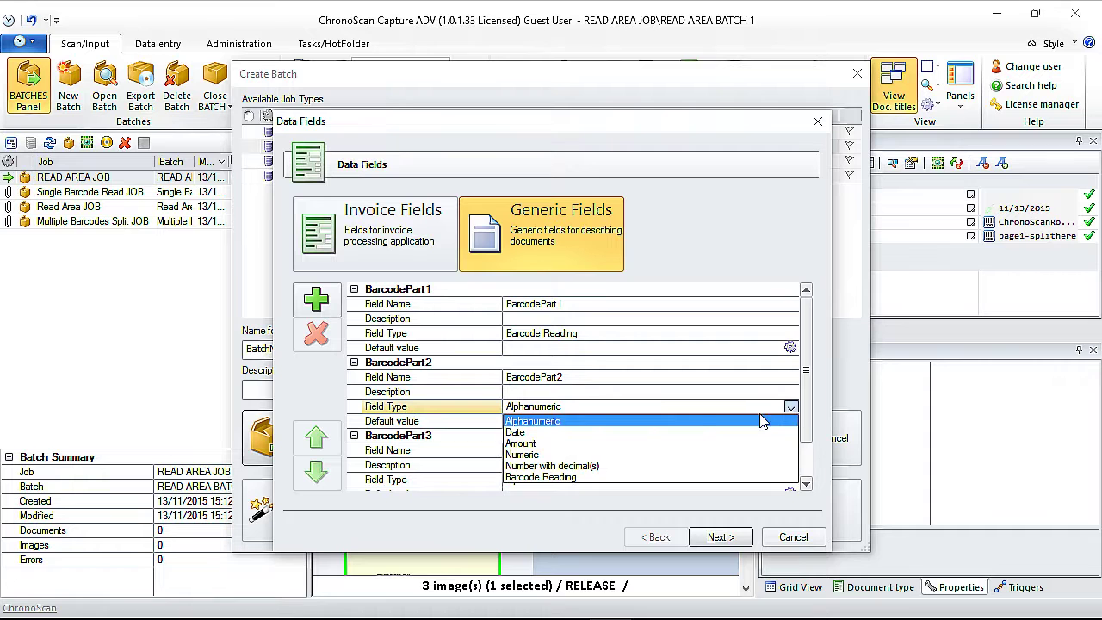
pyautogui.click(578, 478)
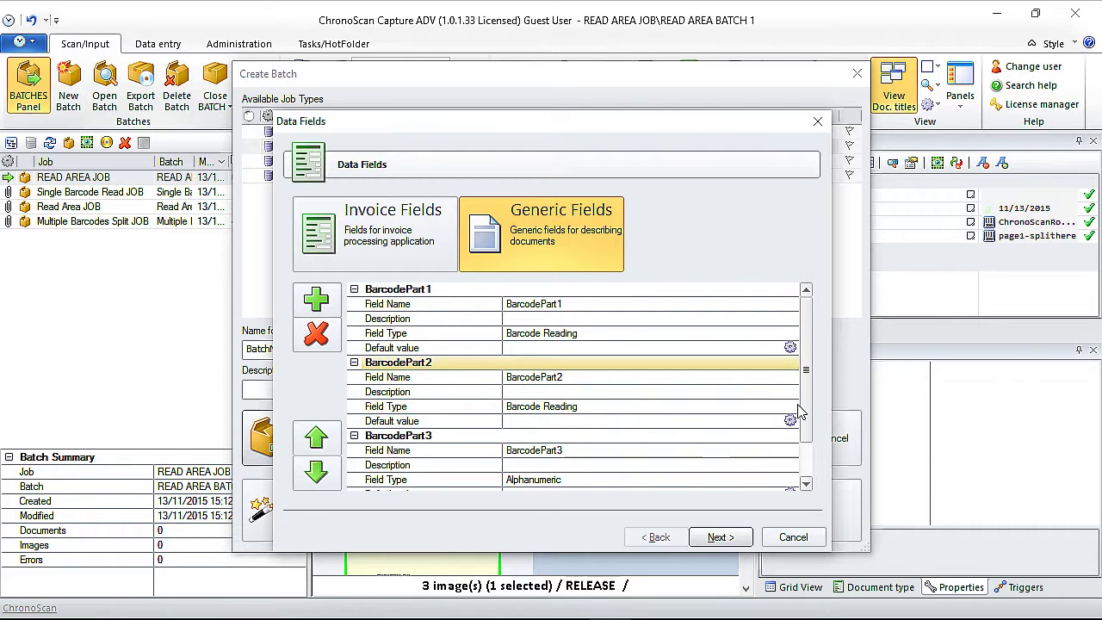
pyautogui.scroll(-1, 799, 414)
pyautogui.click(706, 438)
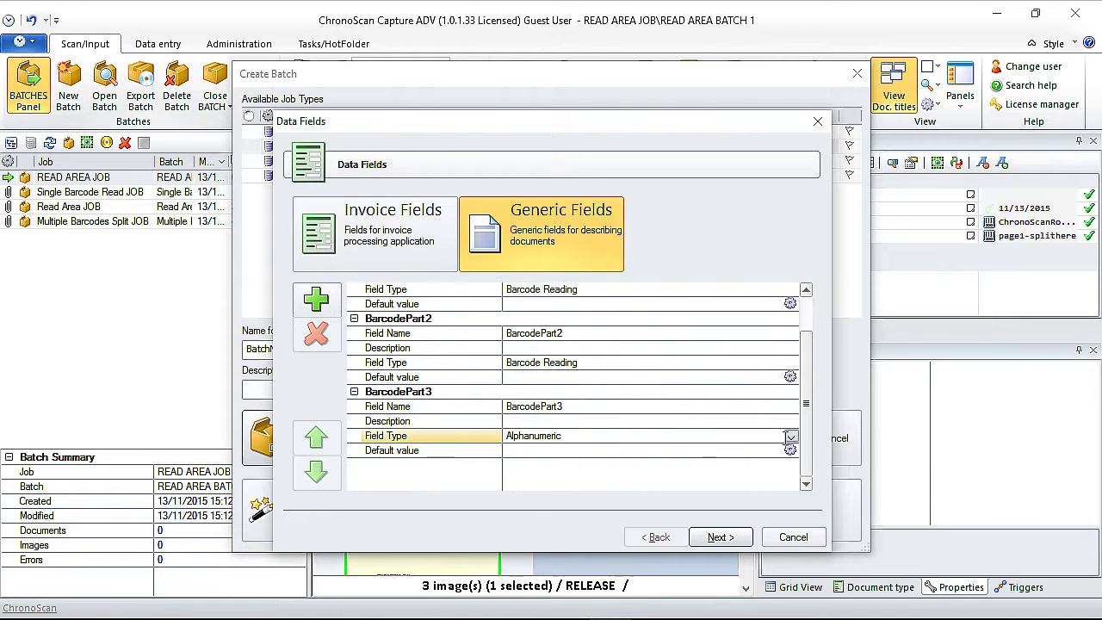
pyautogui.click(790, 436)
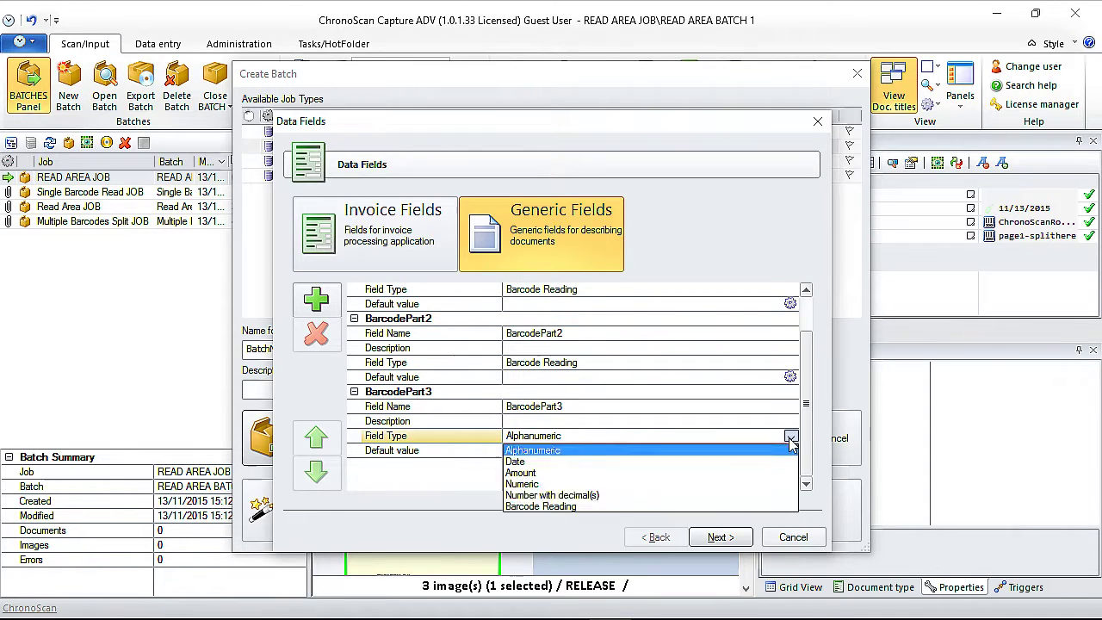
pyautogui.click(587, 508)
pyautogui.scroll(1, 788, 422)
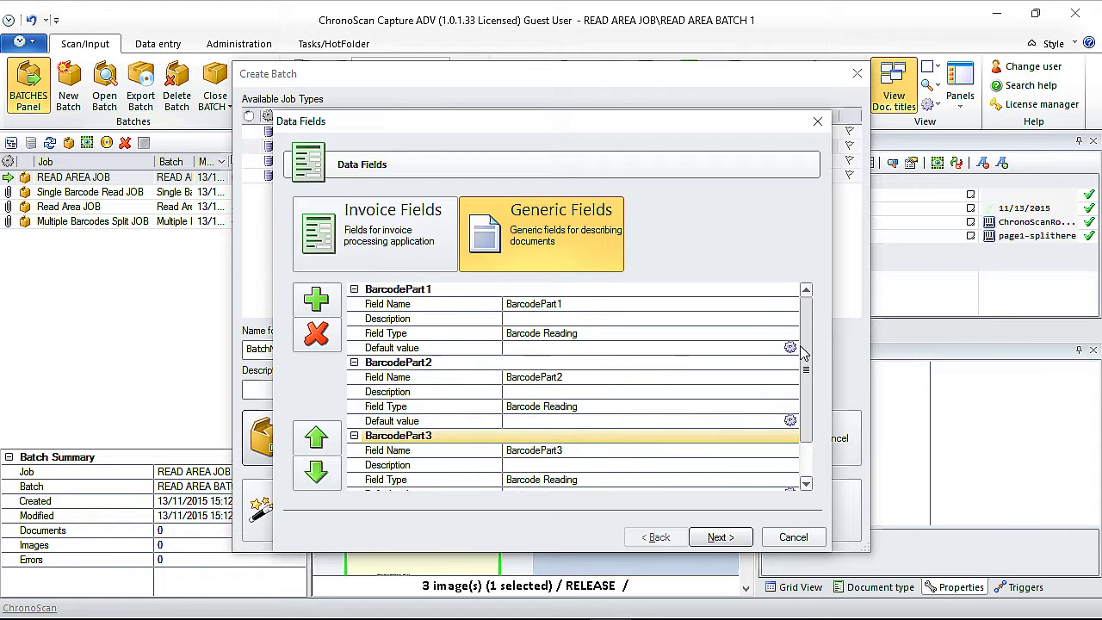
# Step: Accept Disk output in PDF File format, review the data fields and document split in the summary, and finish the job wizard
pyautogui.click(718, 538)
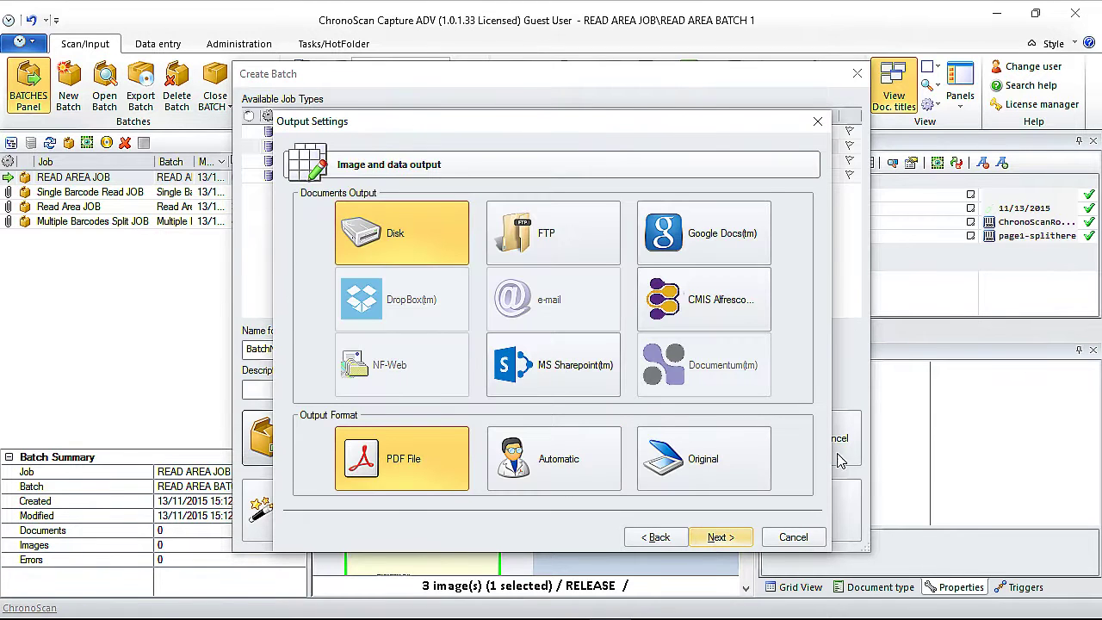
pyautogui.click(721, 537)
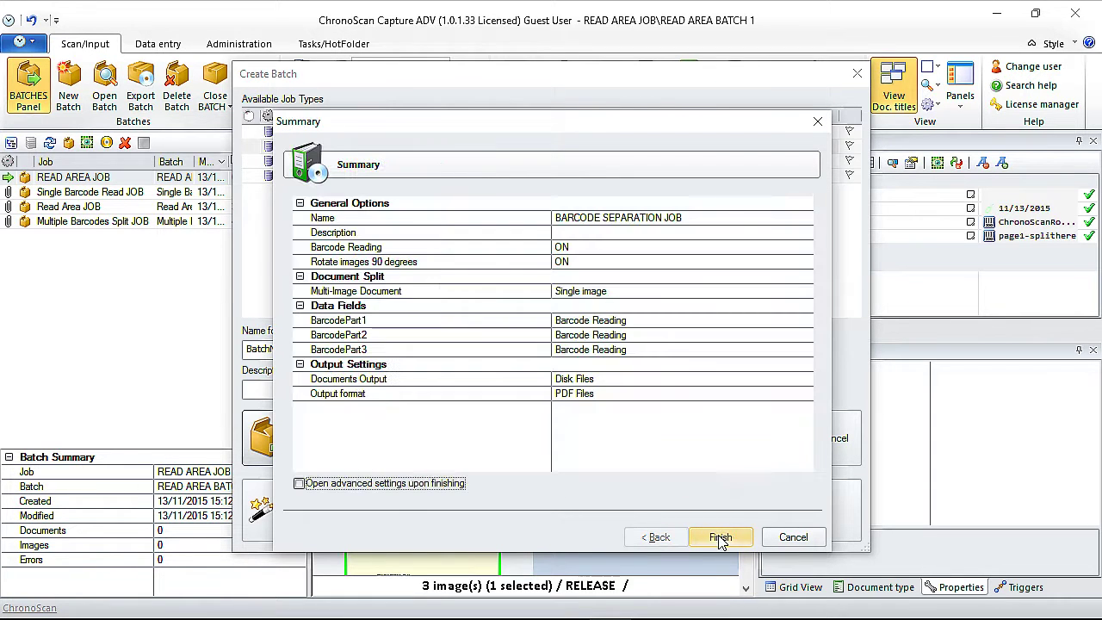
pyautogui.click(355, 326)
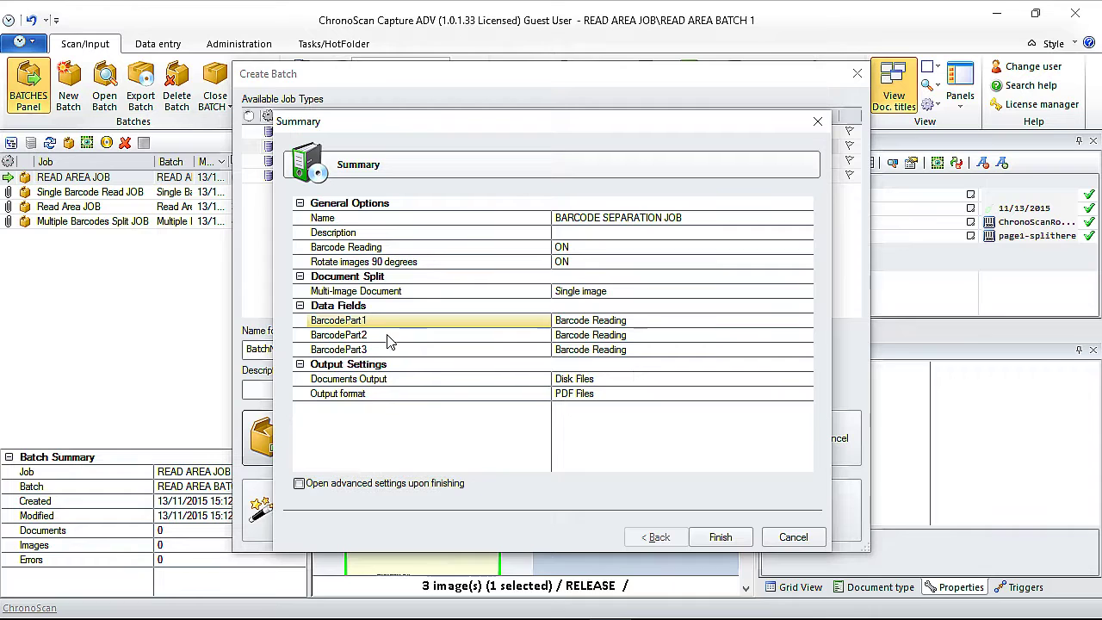
pyautogui.click(388, 342)
pyautogui.click(392, 350)
pyautogui.click(622, 322)
pyautogui.click(579, 338)
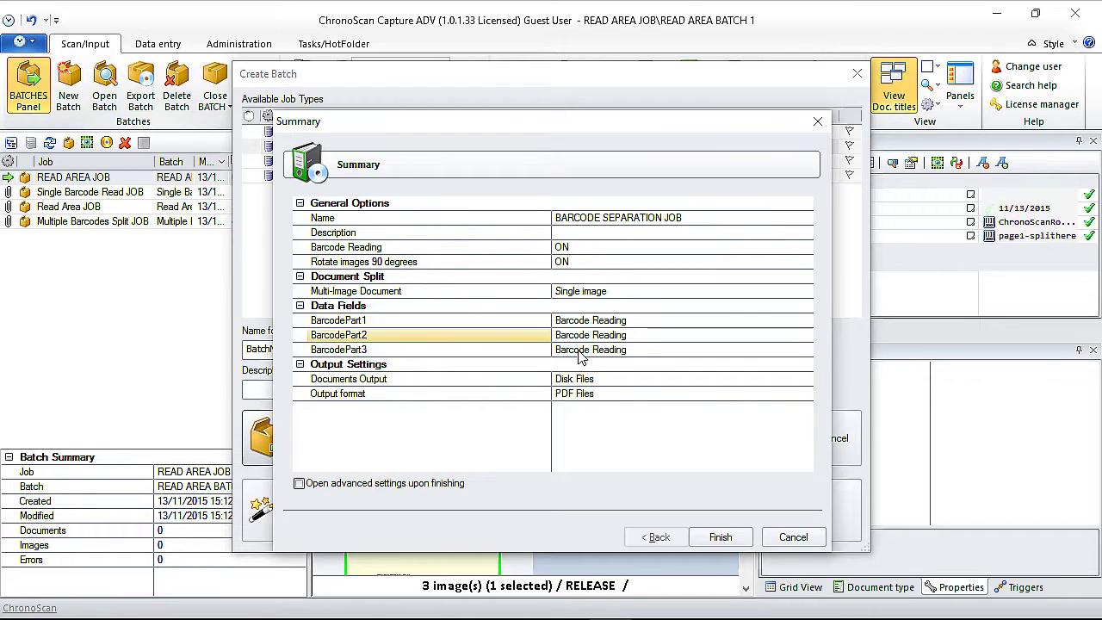
pyautogui.click(578, 363)
pyautogui.click(584, 293)
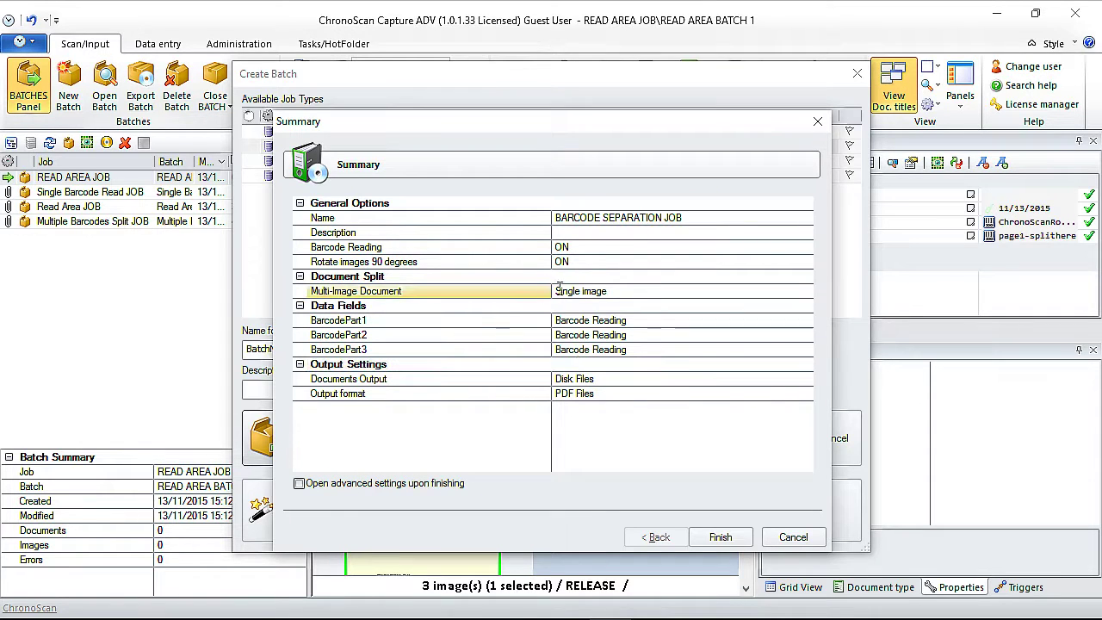
pyautogui.click(721, 537)
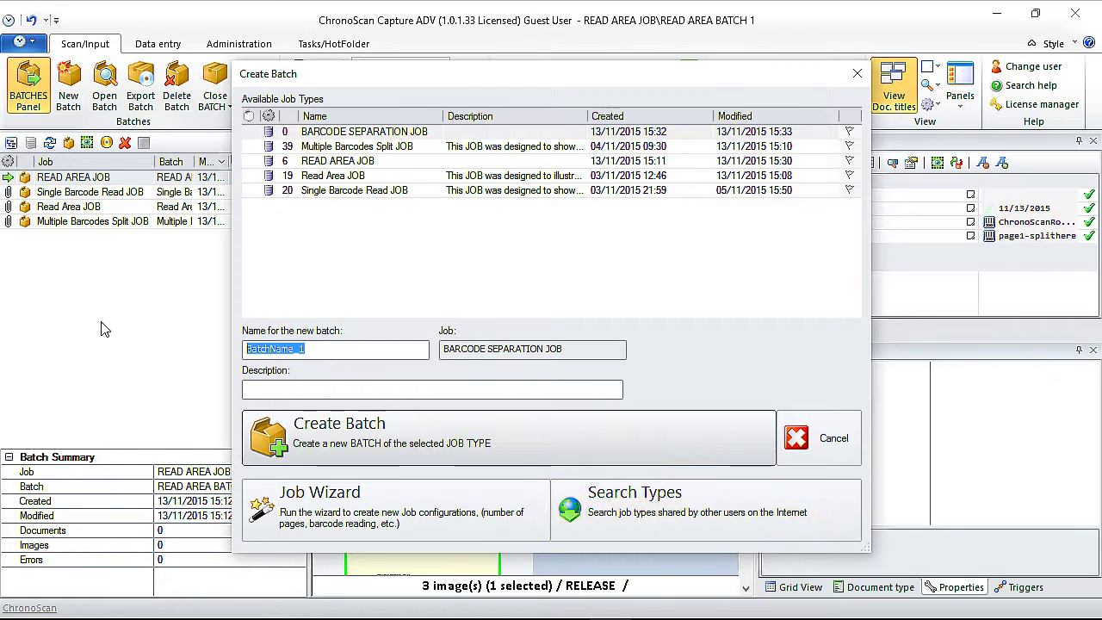
# Step: Create a batch of the BARCODE SEPARATION JOB type named "BARCODE SEPARATION BATCH1"
pyautogui.write('BARC')
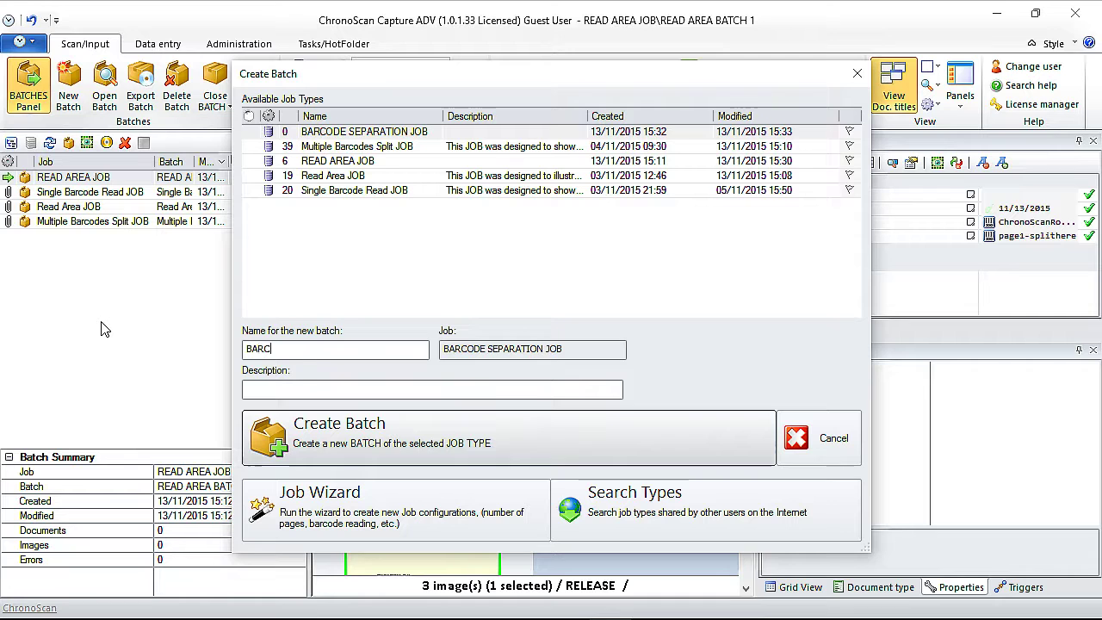
pyautogui.write('ODE SE')
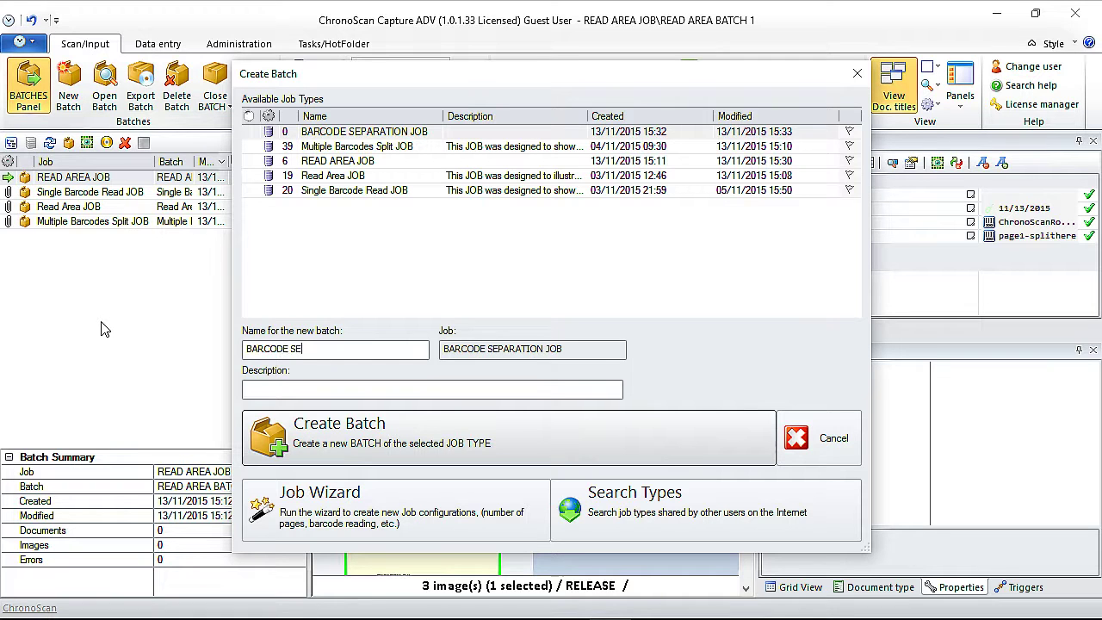
pyautogui.write('PARATION BATCH1')
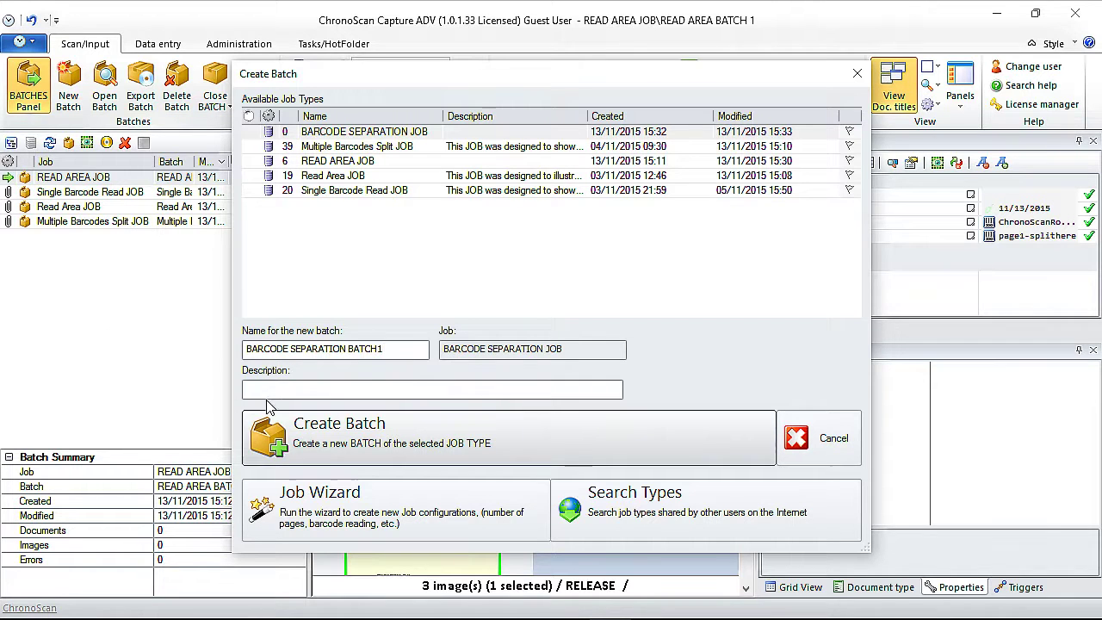
pyautogui.click(314, 438)
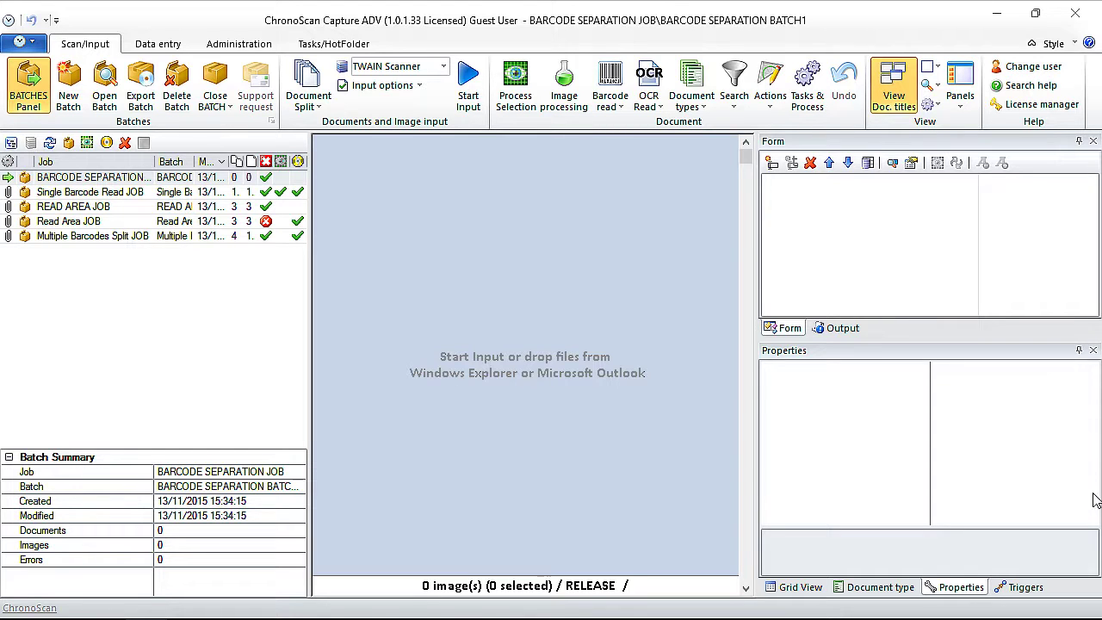
# Step: Add the 10 PDF files from the Single Barcode folder to the batch and turn off text extraction from PDF
pyautogui.moveTo(1095, 499); pyautogui.dragTo(465, 314)
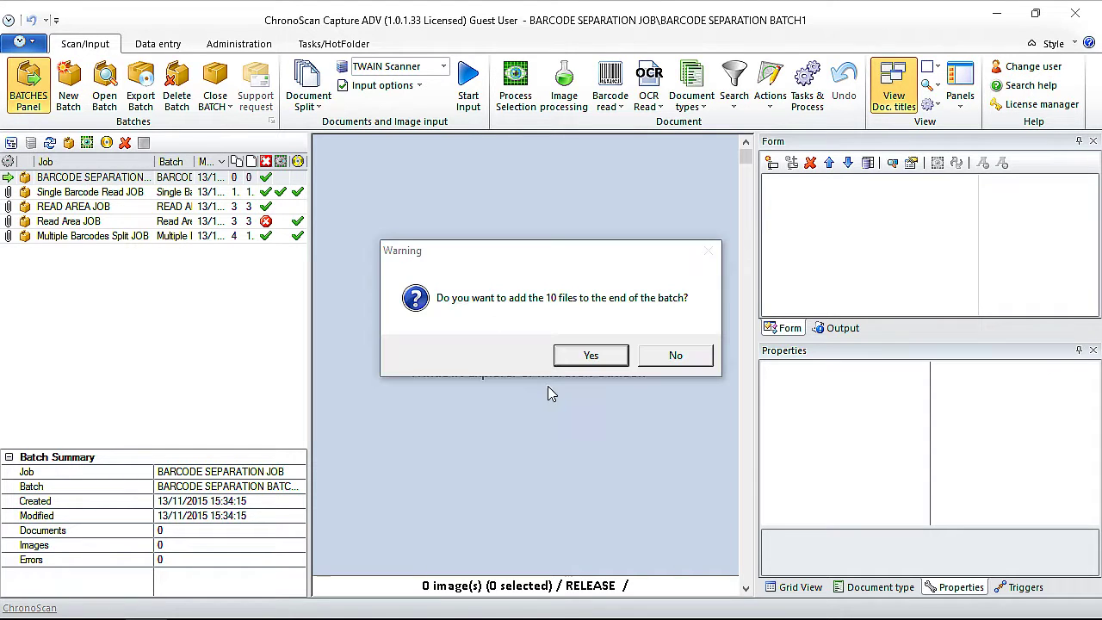
pyautogui.click(591, 357)
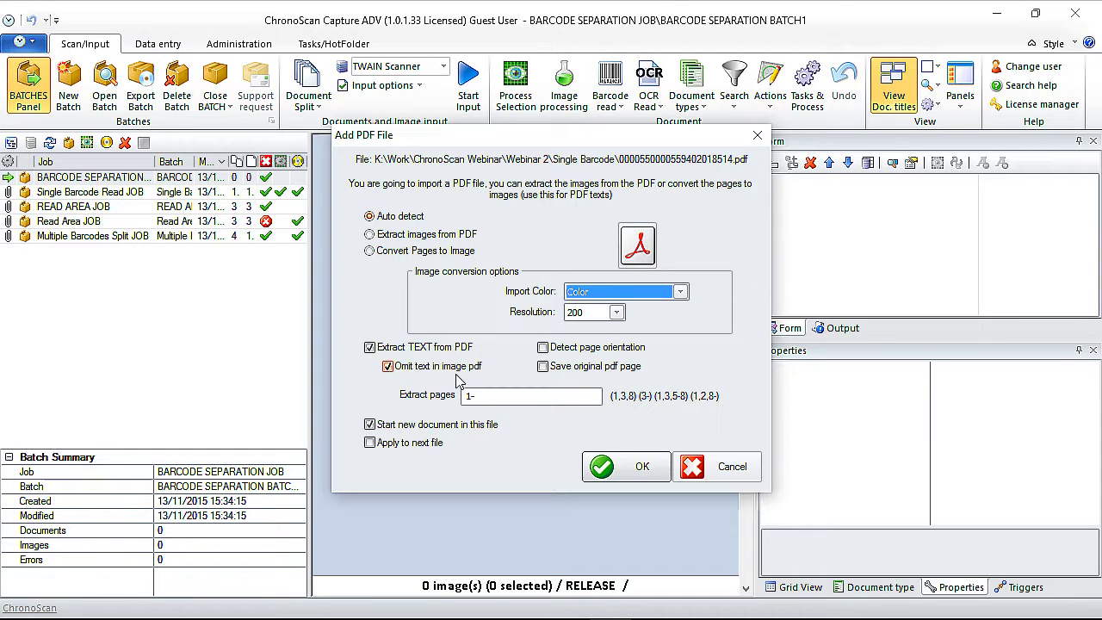
pyautogui.click(389, 349)
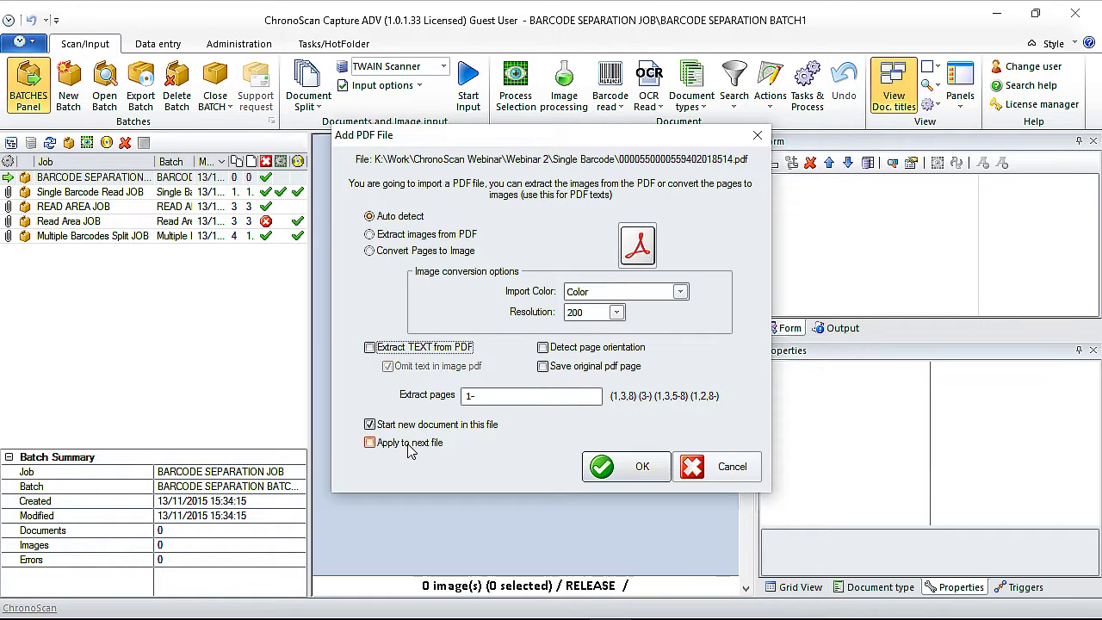
pyautogui.click(392, 353)
pyautogui.click(394, 351)
# Step: Set the image conversion resolution for the PDF import to 300
pyautogui.click(617, 313)
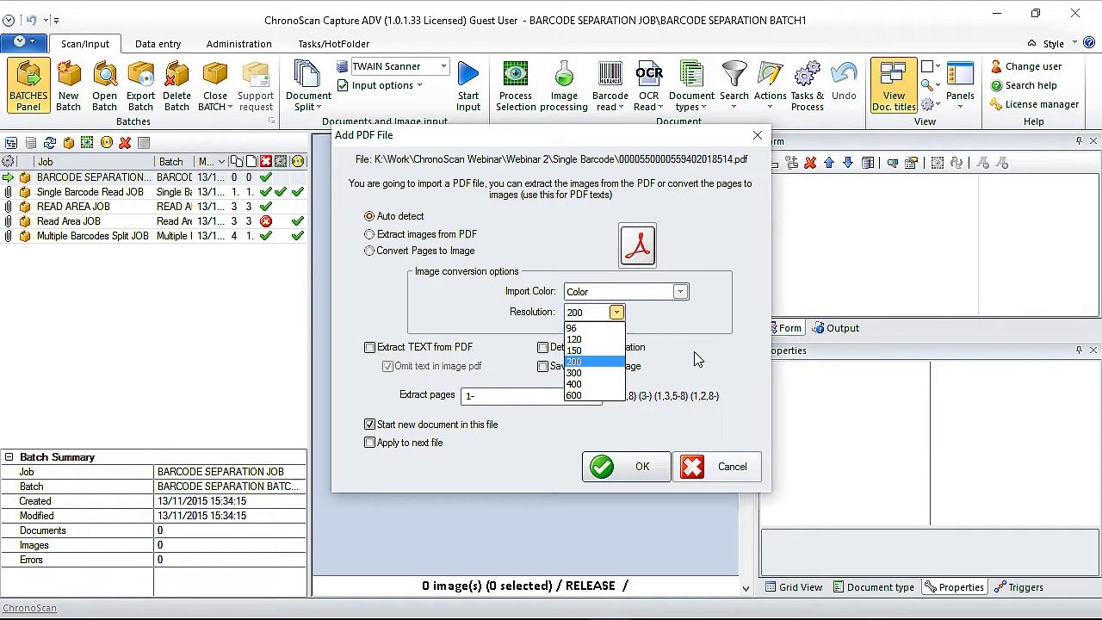
pyautogui.click(593, 373)
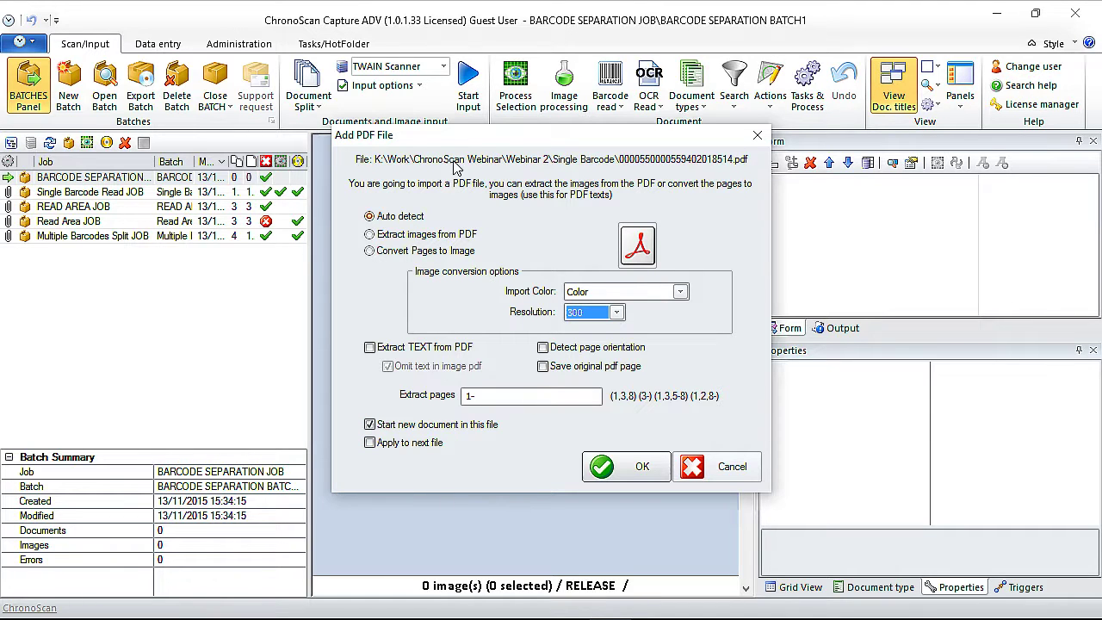
pyautogui.click(617, 313)
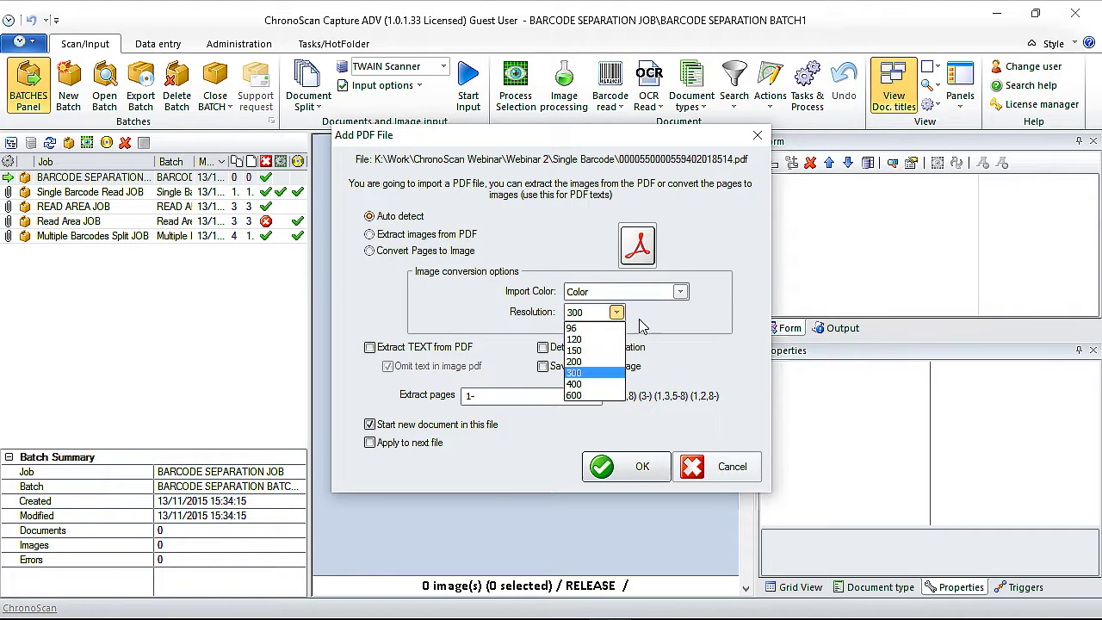
pyautogui.click(586, 379)
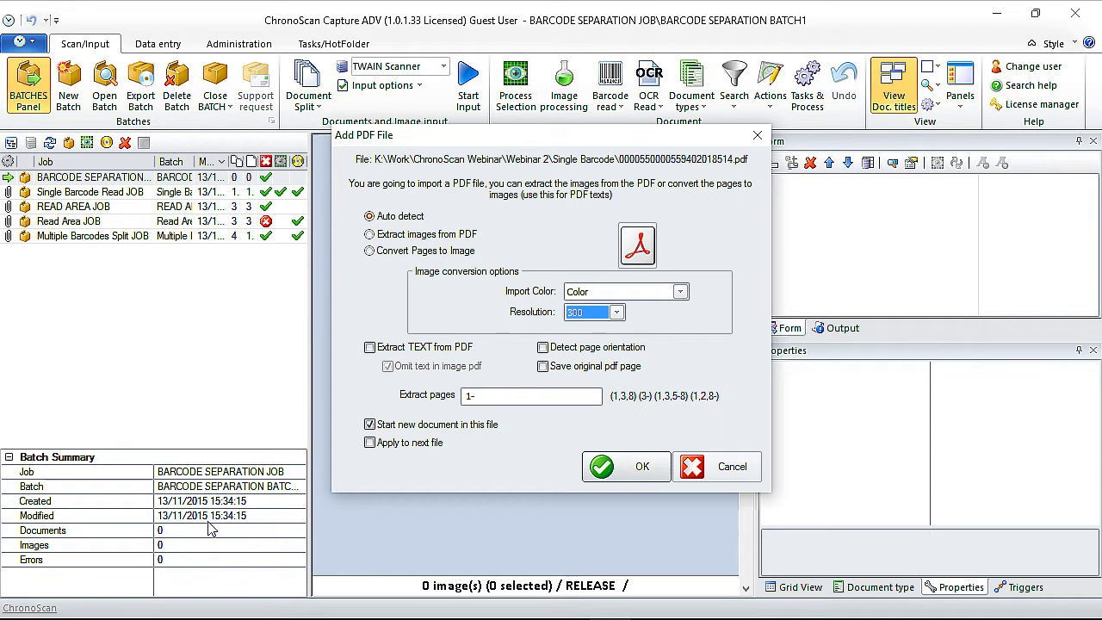
# Step: Apply the import settings to the next files, turn off starting a new document in this file, and import the PDFs
pyautogui.click(371, 443)
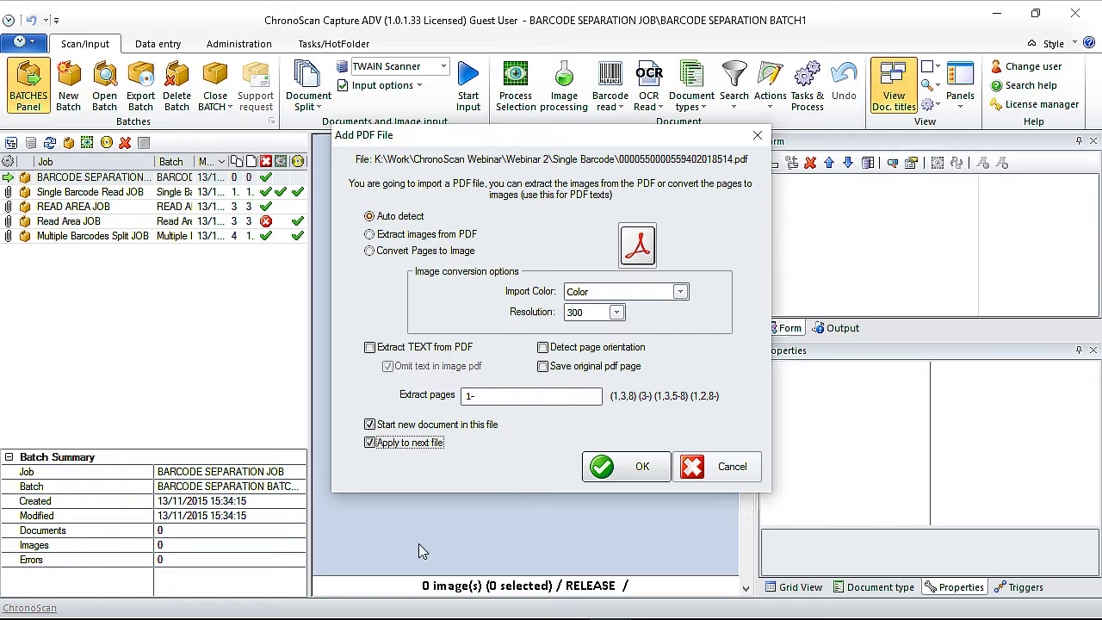
pyautogui.click(371, 425)
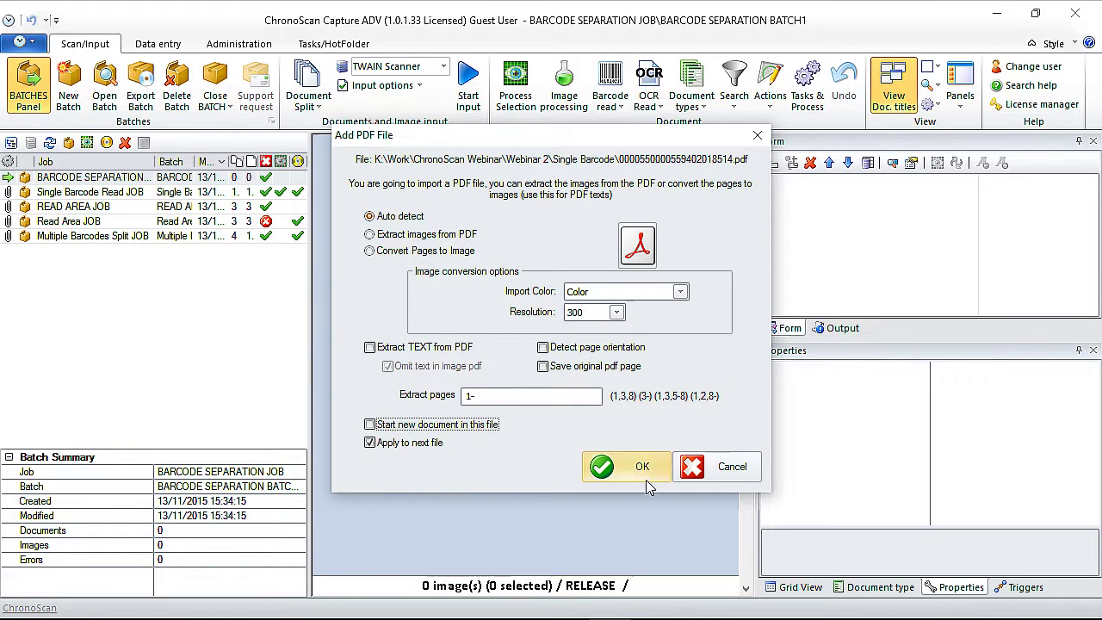
pyautogui.click(620, 470)
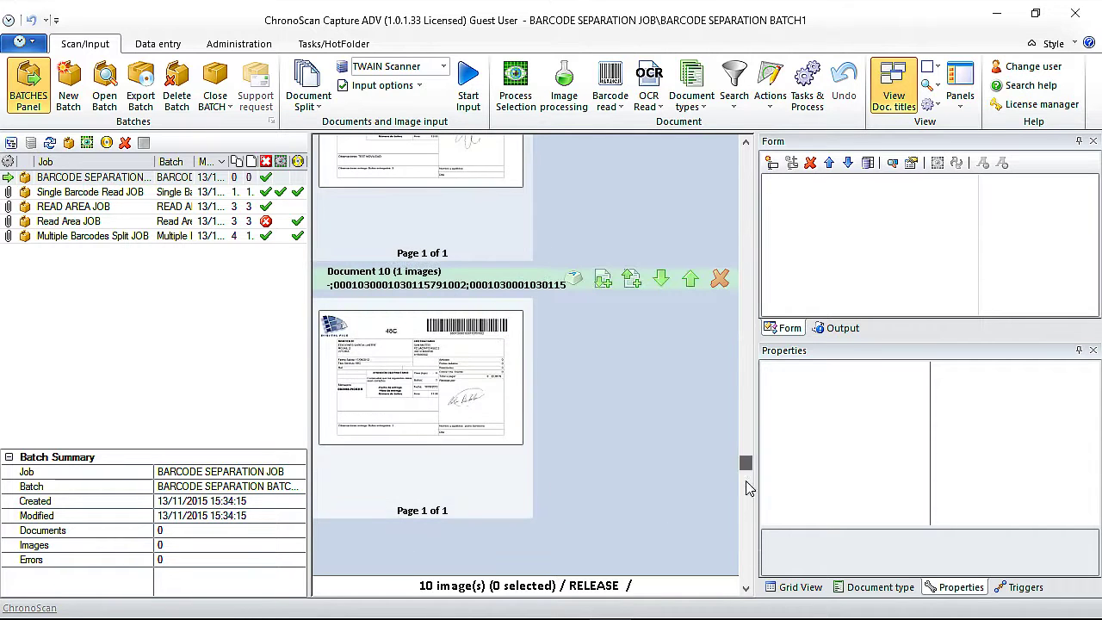
# Step: Select the page of Document 1 and widen the form area so its full barcode values can be read
pyautogui.moveTo(745, 541); pyautogui.dragTo(750, 159)
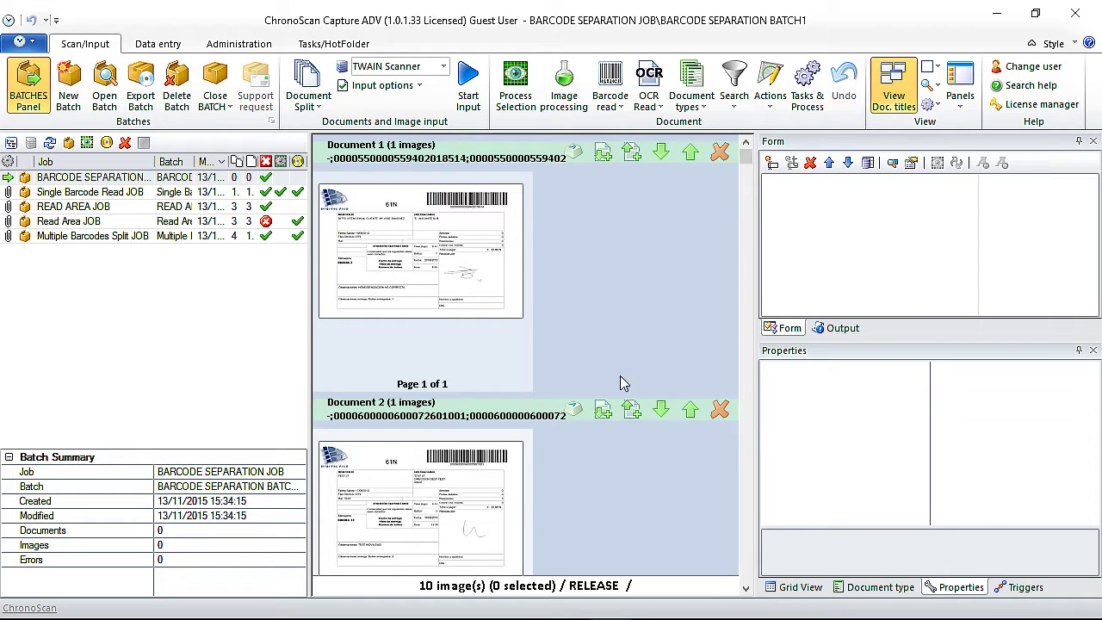
pyautogui.click(454, 271)
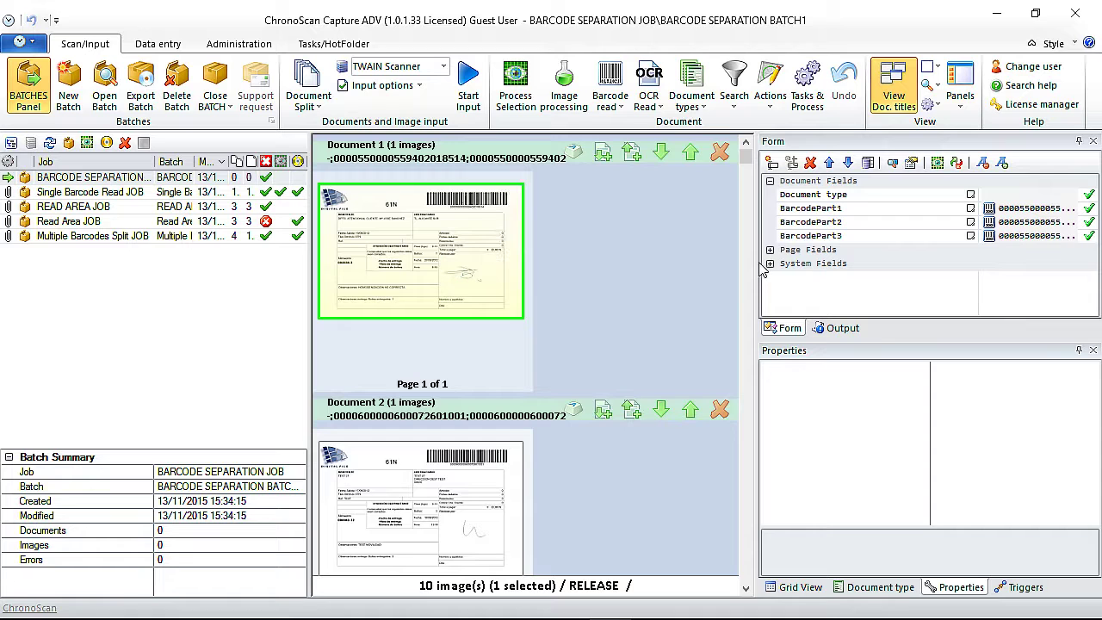
pyautogui.moveTo(761, 271); pyautogui.dragTo(661, 271)
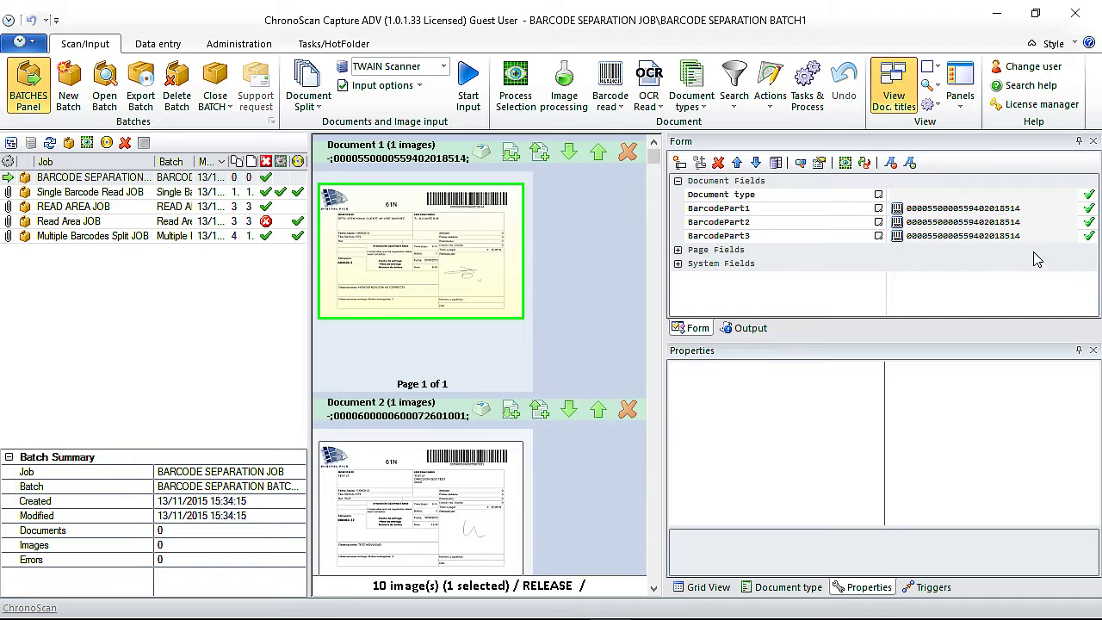
# Step: Show the field properties of BarcodePart1, check those of BarcodePart2 and BarcodePart3, and return to BarcodePart1
pyautogui.rightClick(883, 212)
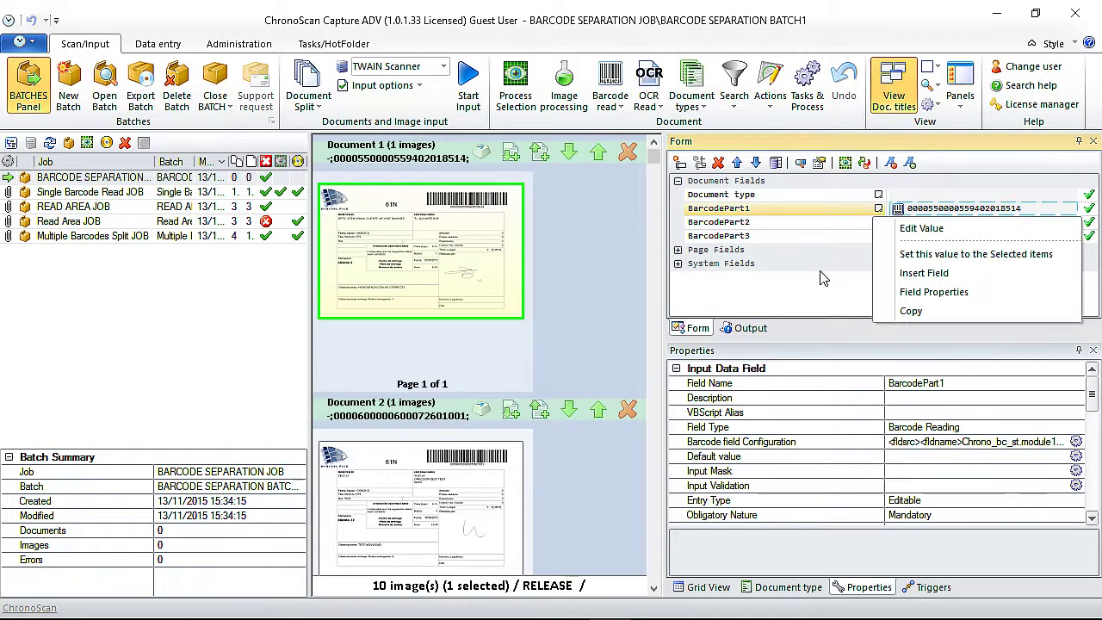
pyautogui.click(945, 299)
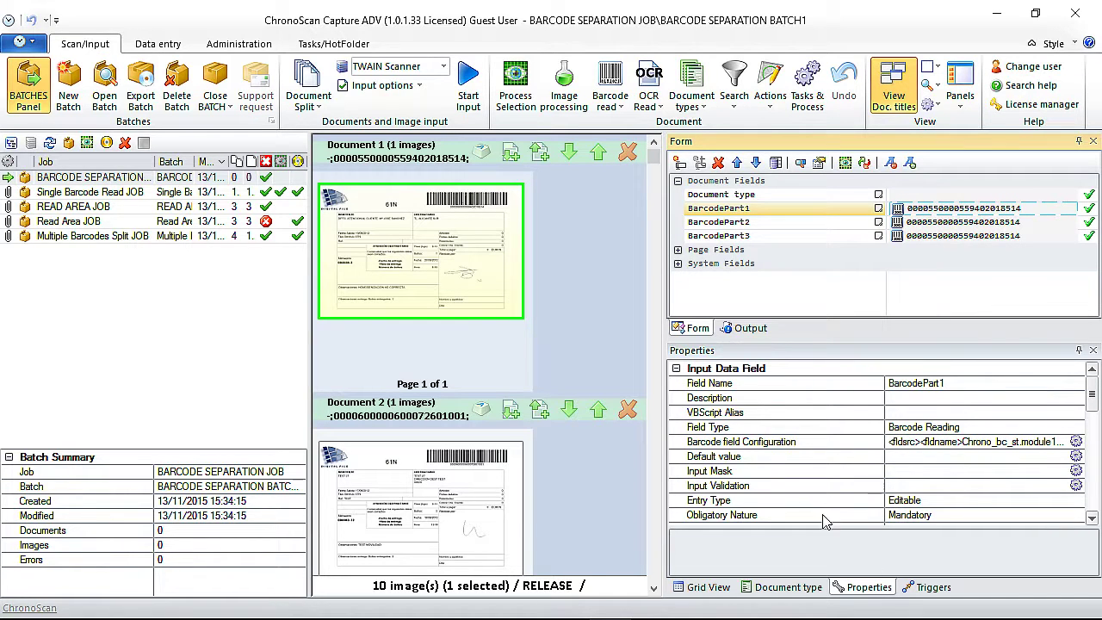
pyautogui.click(939, 226)
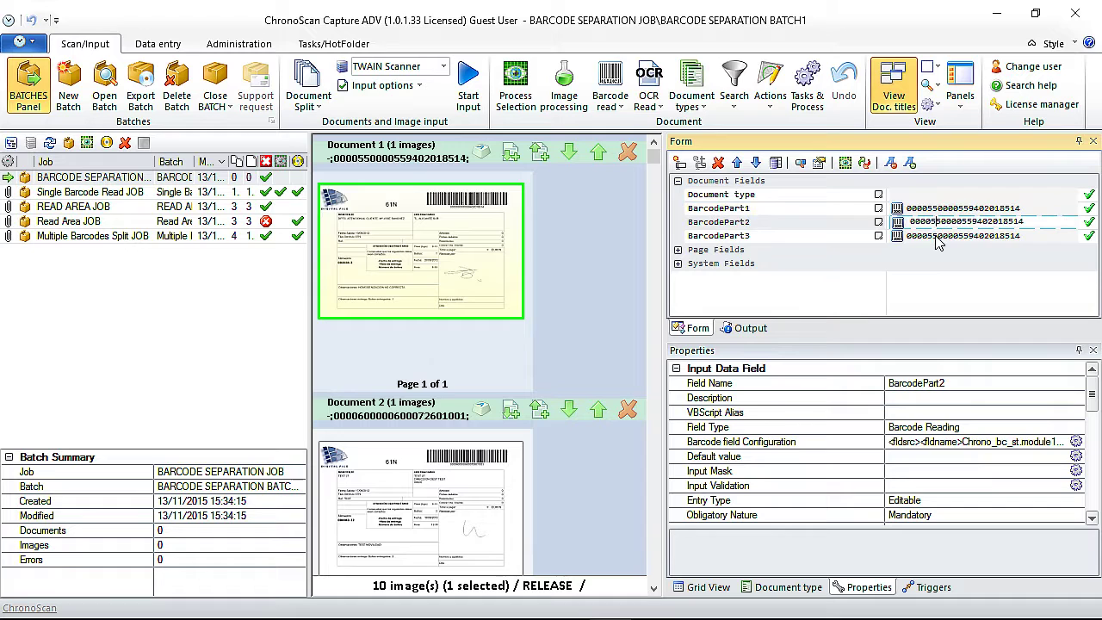
pyautogui.click(938, 238)
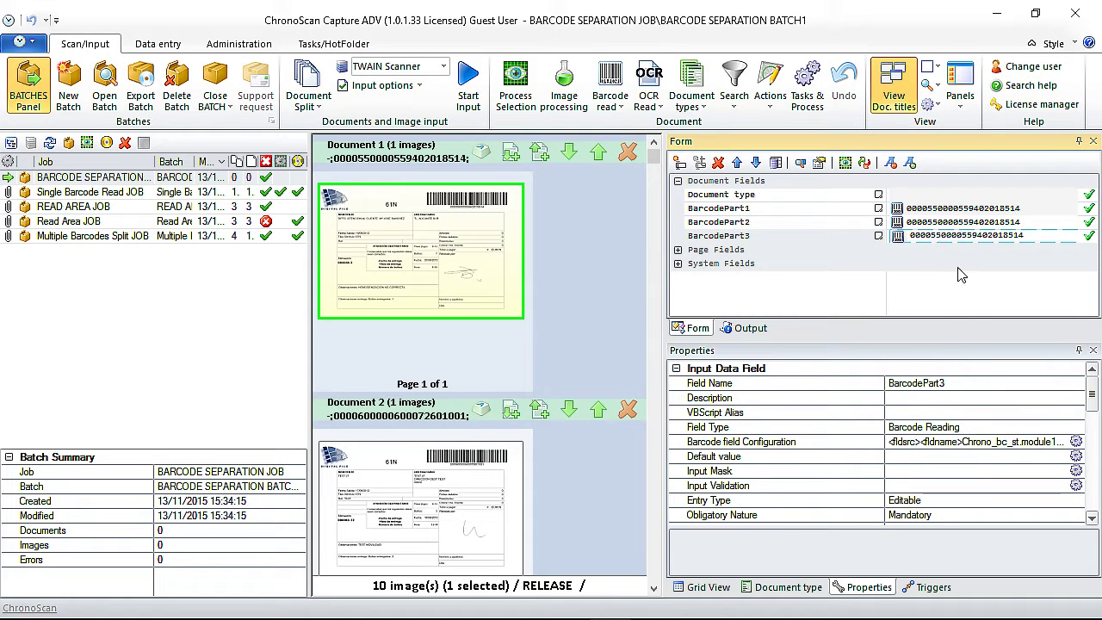
pyautogui.click(922, 210)
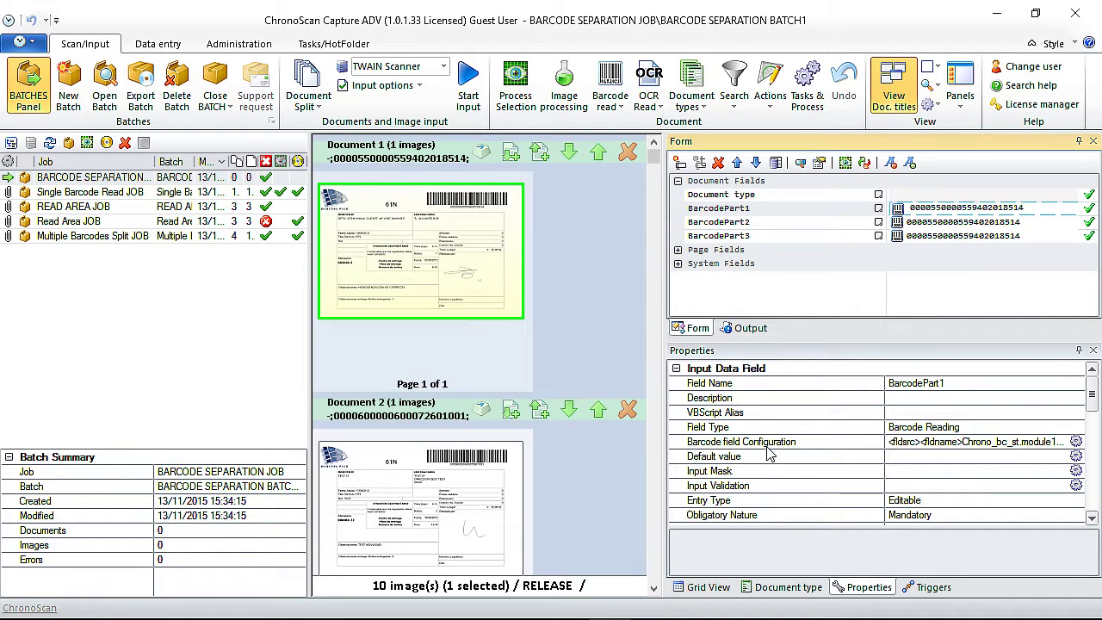
# Step: Configure the BarcodePart1 field to use part of the code, from position 0 to position 4
pyautogui.click(1080, 445)
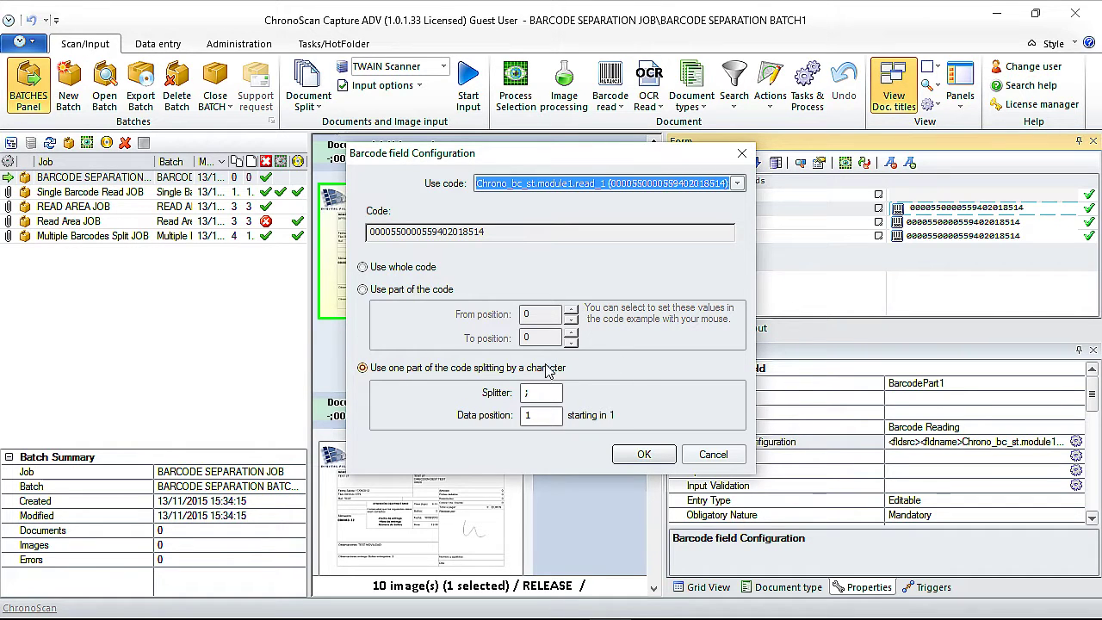
pyautogui.doubleClick(542, 393)
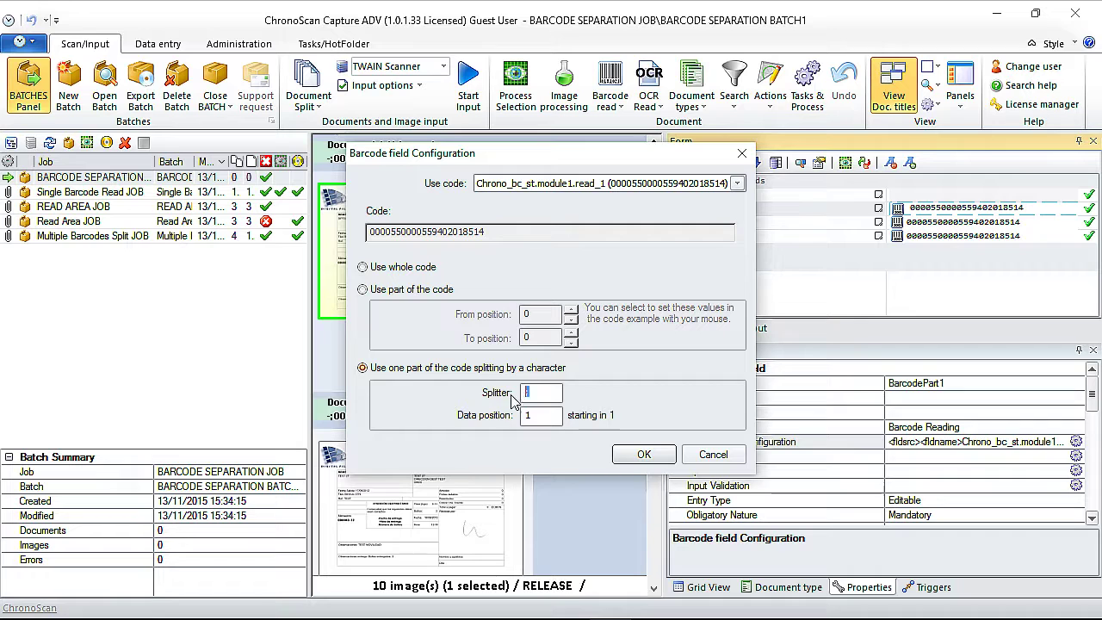
pyautogui.click(370, 293)
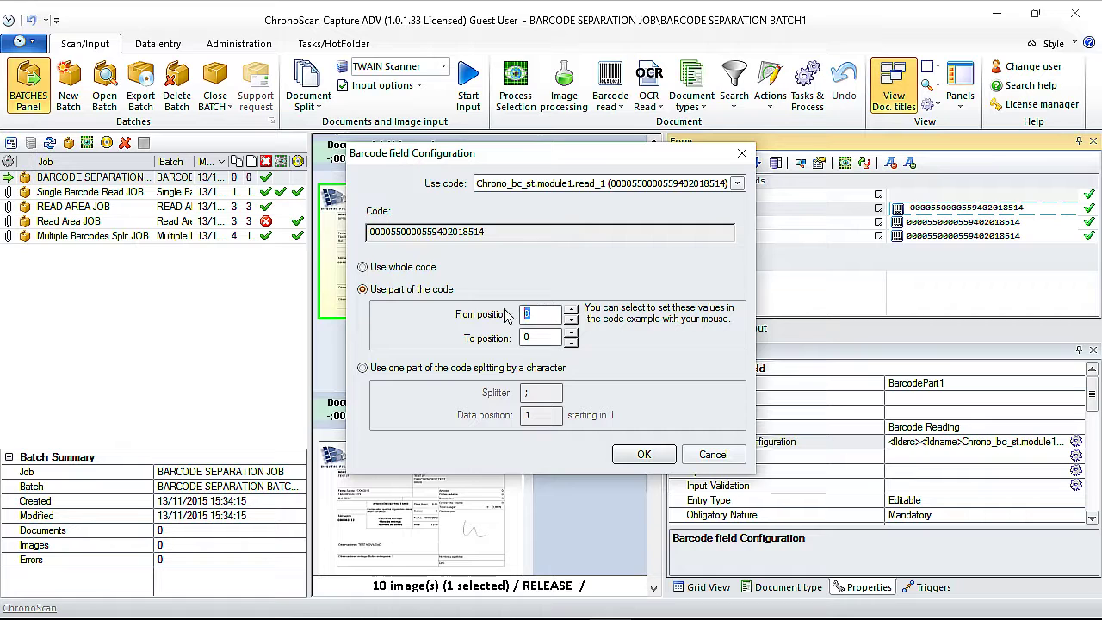
pyautogui.click(529, 336)
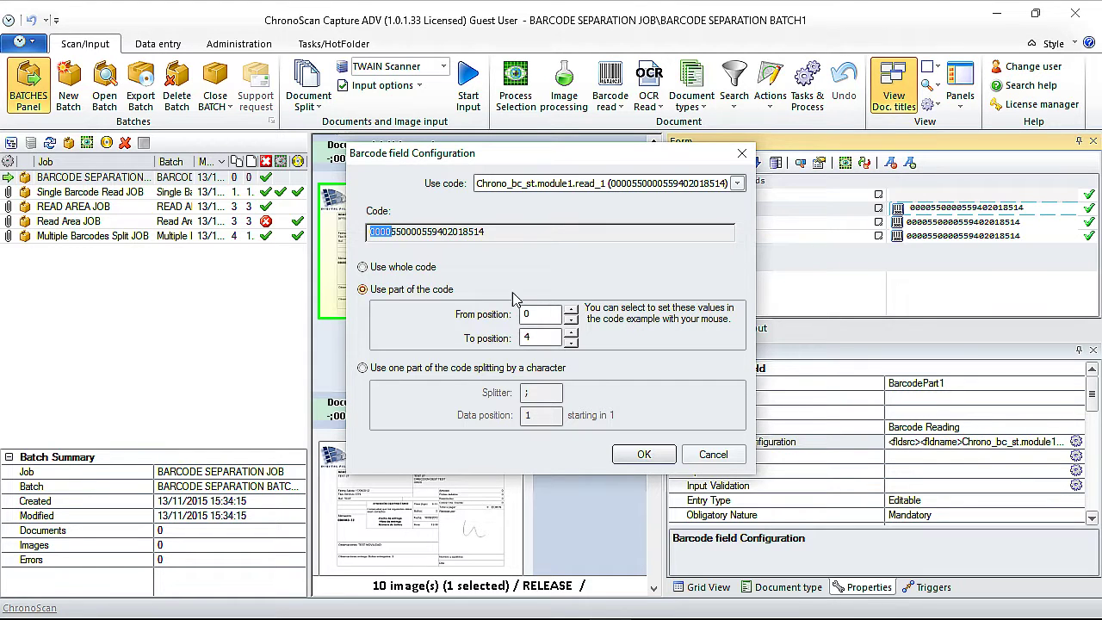
pyautogui.click(628, 465)
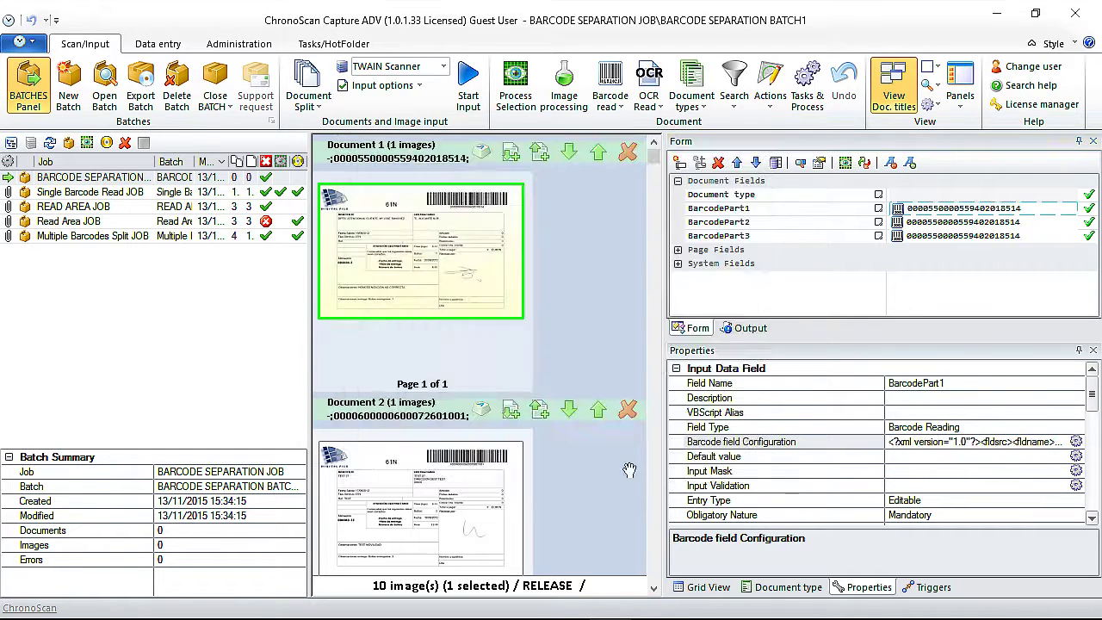
# Step: Configure the BarcodePart2 field to use part of the code, from position 4 to position 8
pyautogui.click(911, 223)
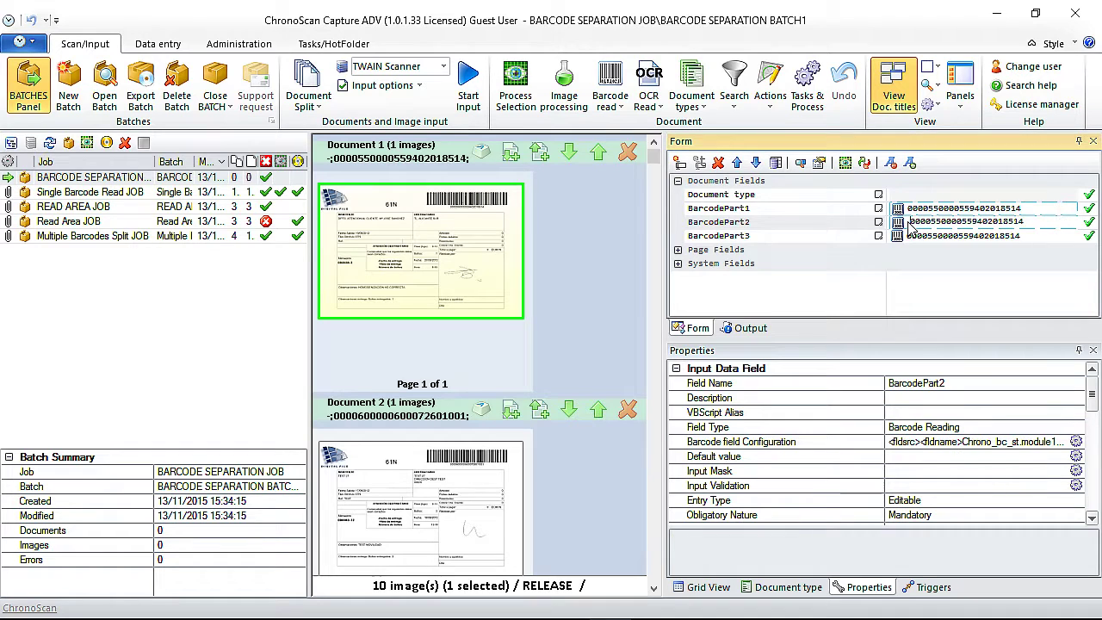
pyautogui.click(758, 443)
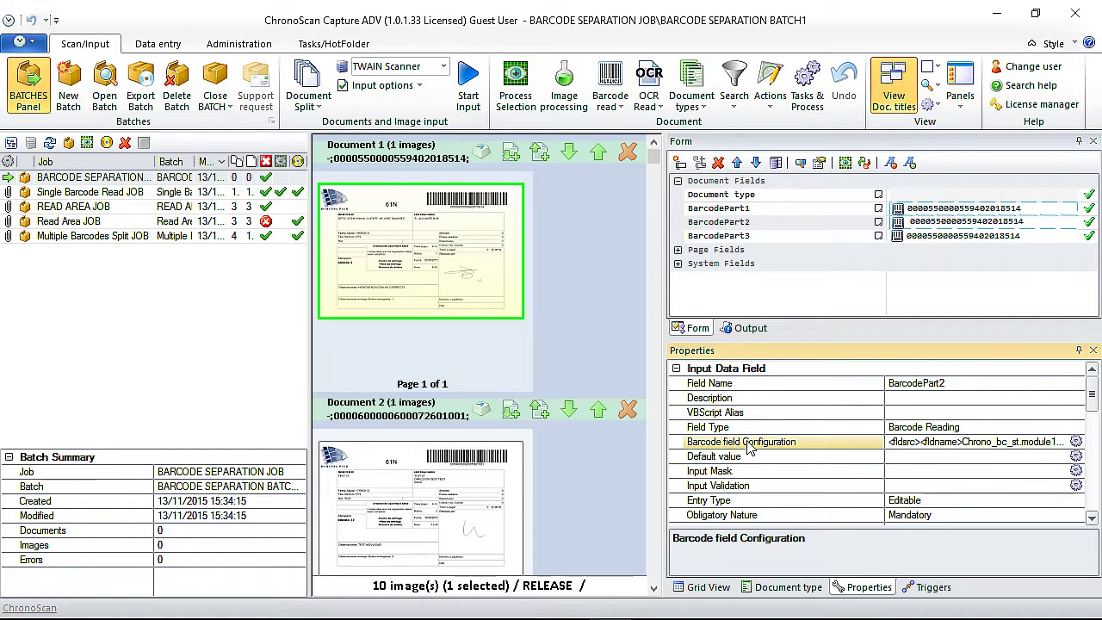
pyautogui.click(1076, 443)
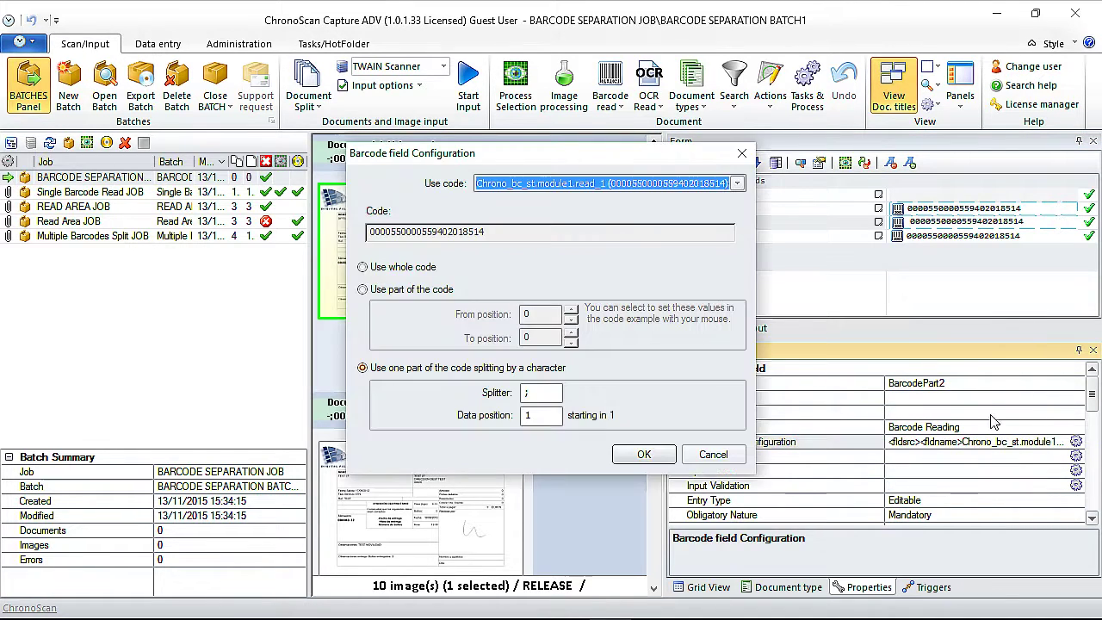
pyautogui.click(374, 293)
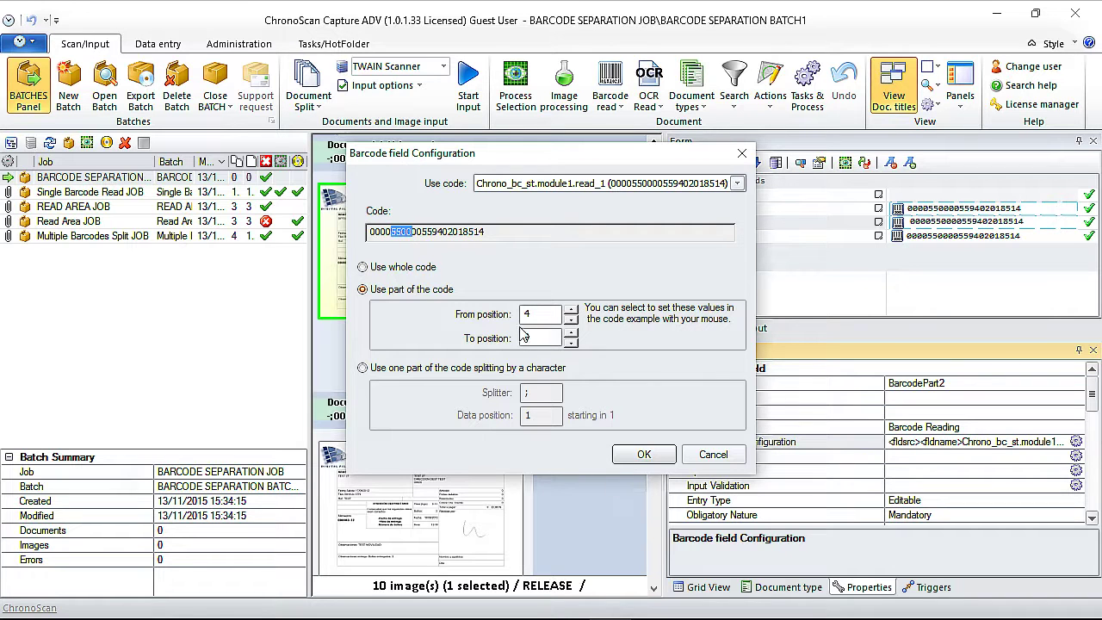
pyautogui.write('8')
pyautogui.click(645, 455)
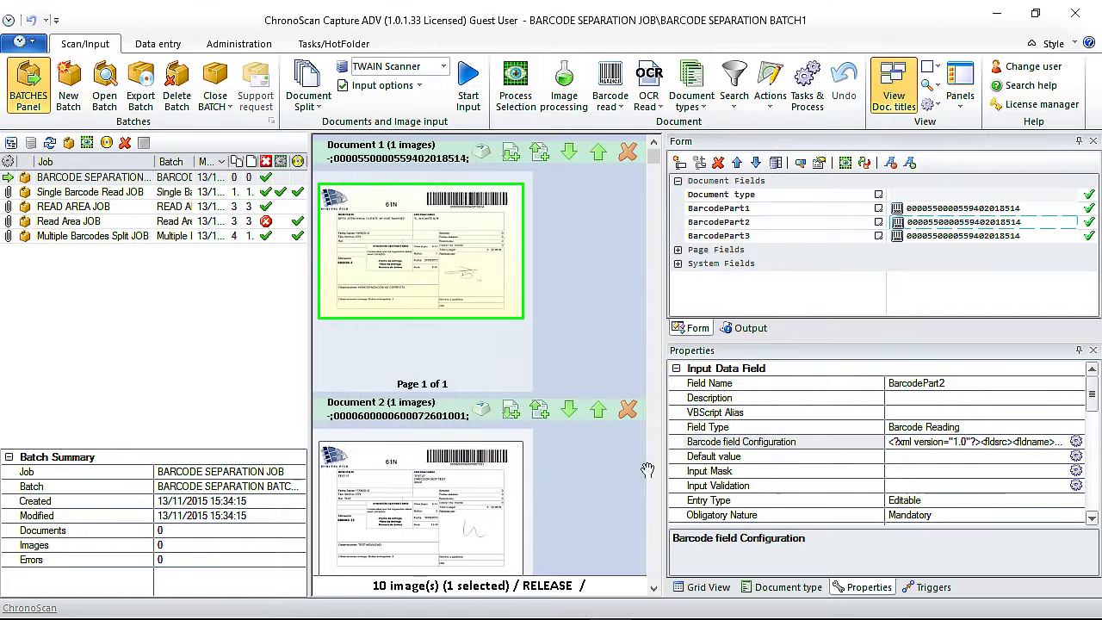
# Step: Configure the BarcodePart3 field to use part of the code, from position 8 to the end (-1)
pyautogui.click(911, 244)
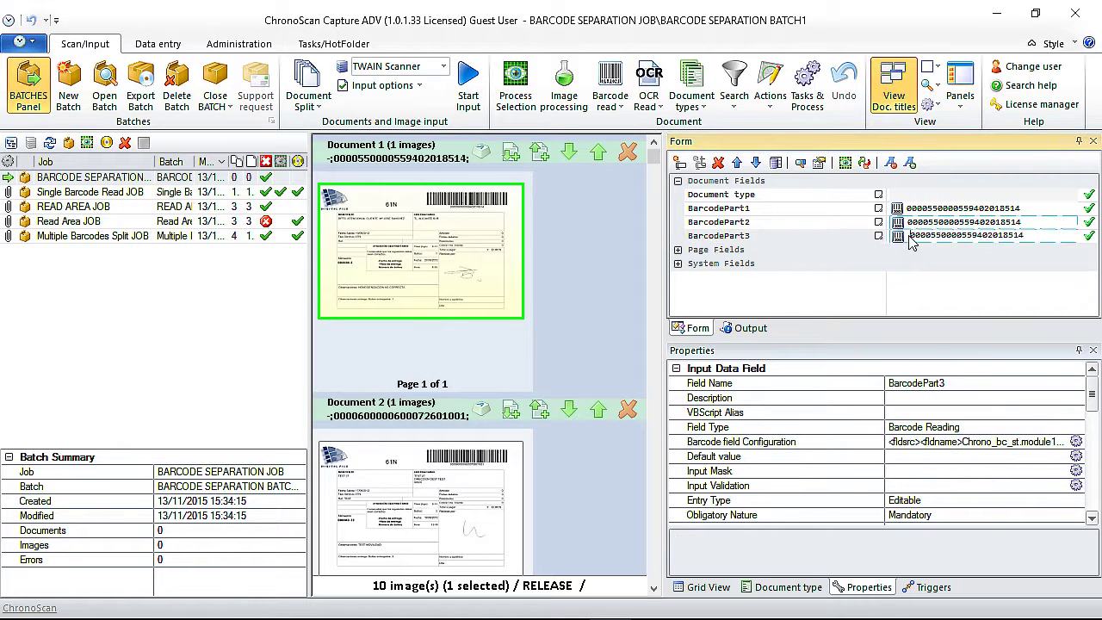
pyautogui.click(811, 444)
pyautogui.click(1077, 441)
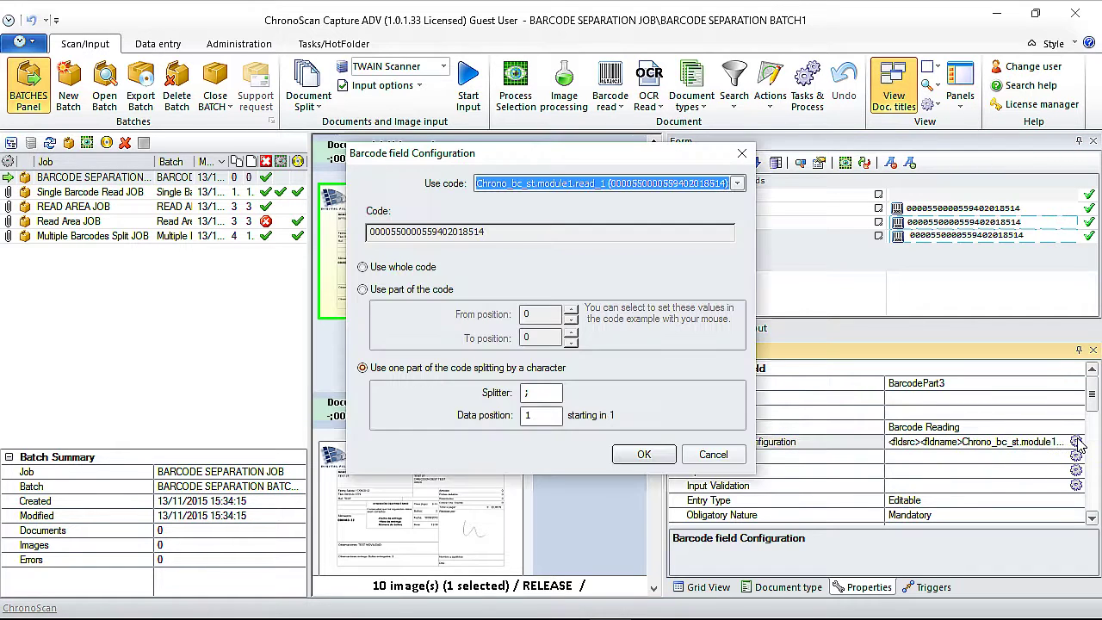
pyautogui.click(384, 292)
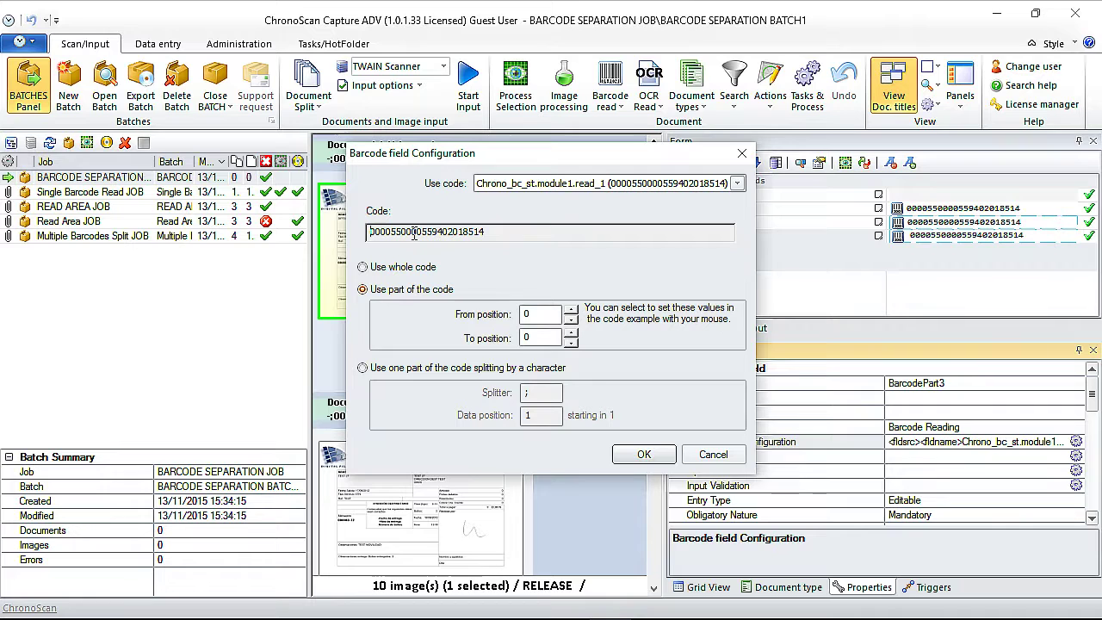
pyautogui.moveTo(413, 235); pyautogui.dragTo(495, 234)
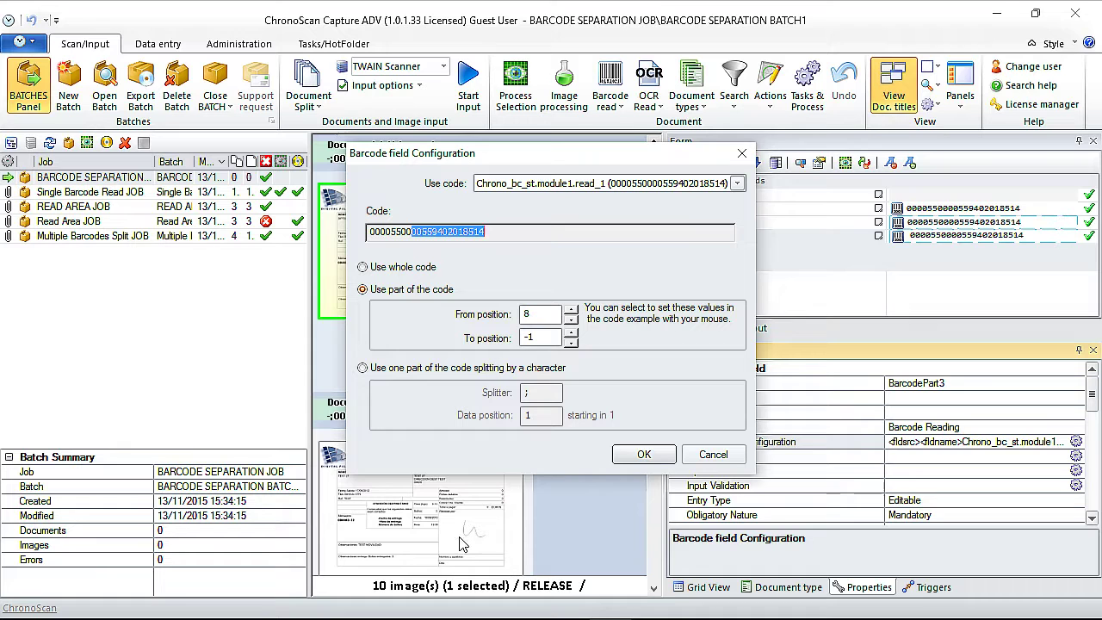
pyautogui.click(644, 457)
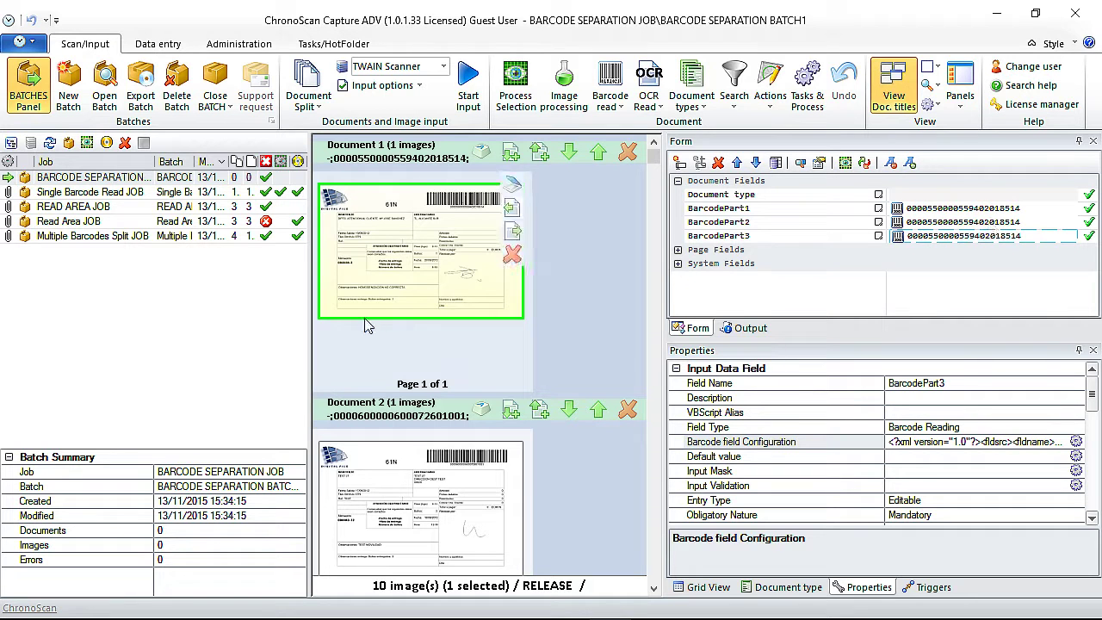
# Step: In the barcode read settings, leave only Code-128 enabled among the barcode types and related options
pyautogui.click(615, 100)
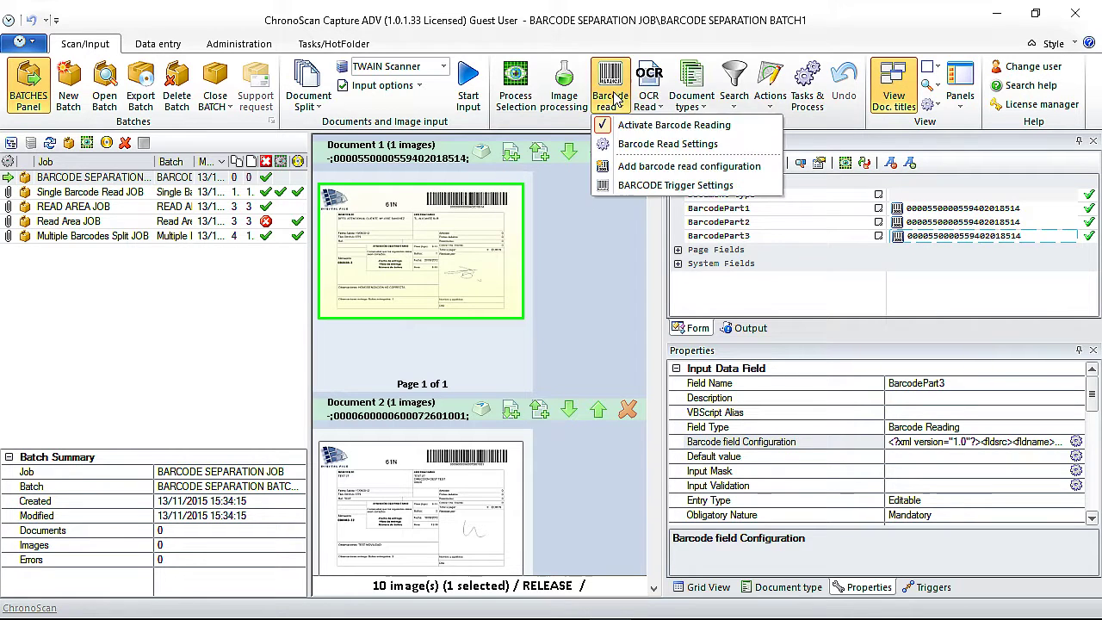
pyautogui.click(623, 145)
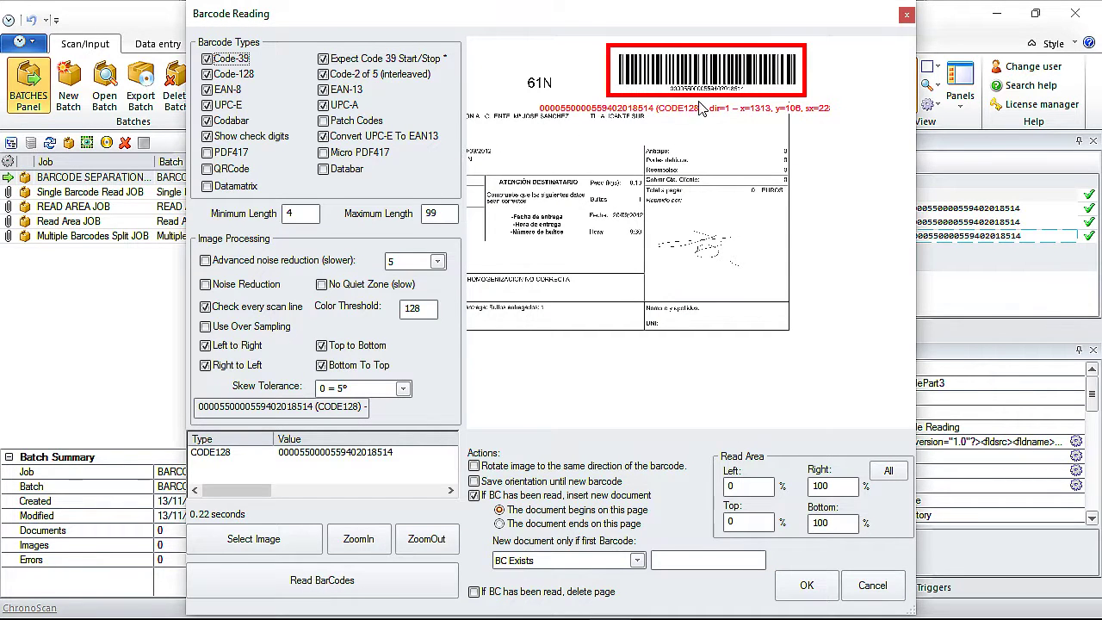
pyautogui.click(223, 60)
pyautogui.click(226, 89)
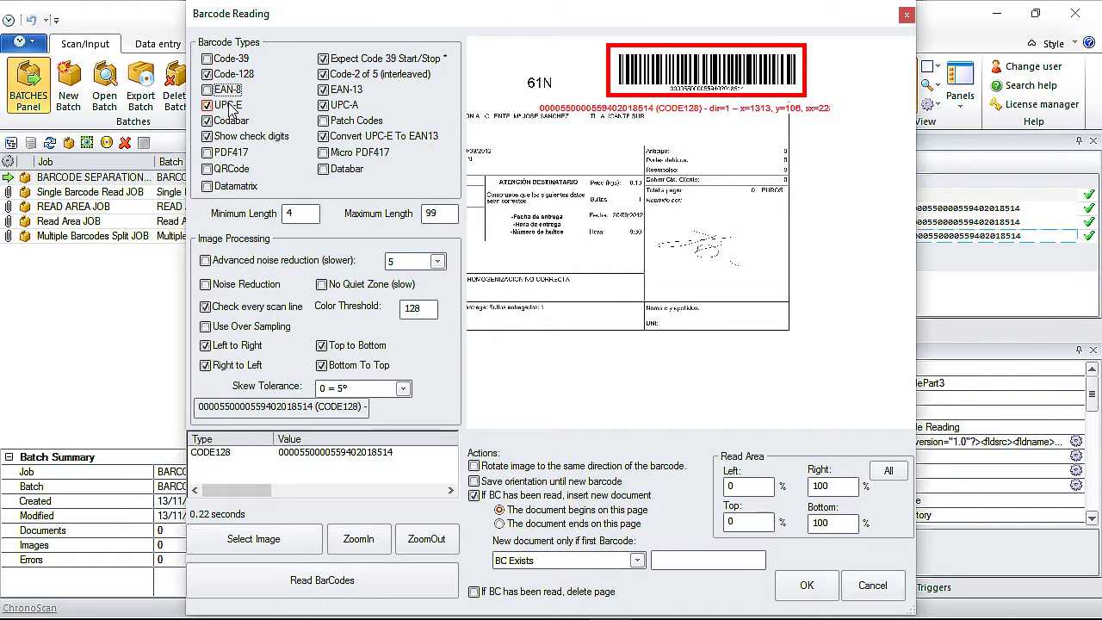
pyautogui.click(228, 105)
pyautogui.click(228, 120)
pyautogui.click(237, 136)
pyautogui.click(334, 136)
pyautogui.click(337, 105)
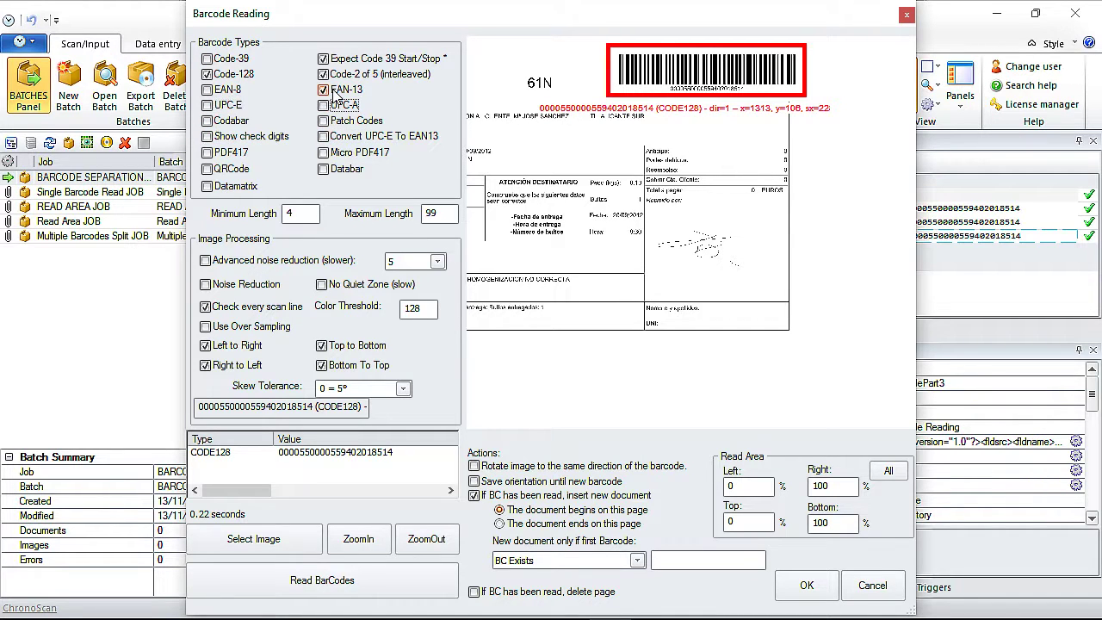
pyautogui.click(335, 91)
pyautogui.click(337, 74)
pyautogui.click(341, 58)
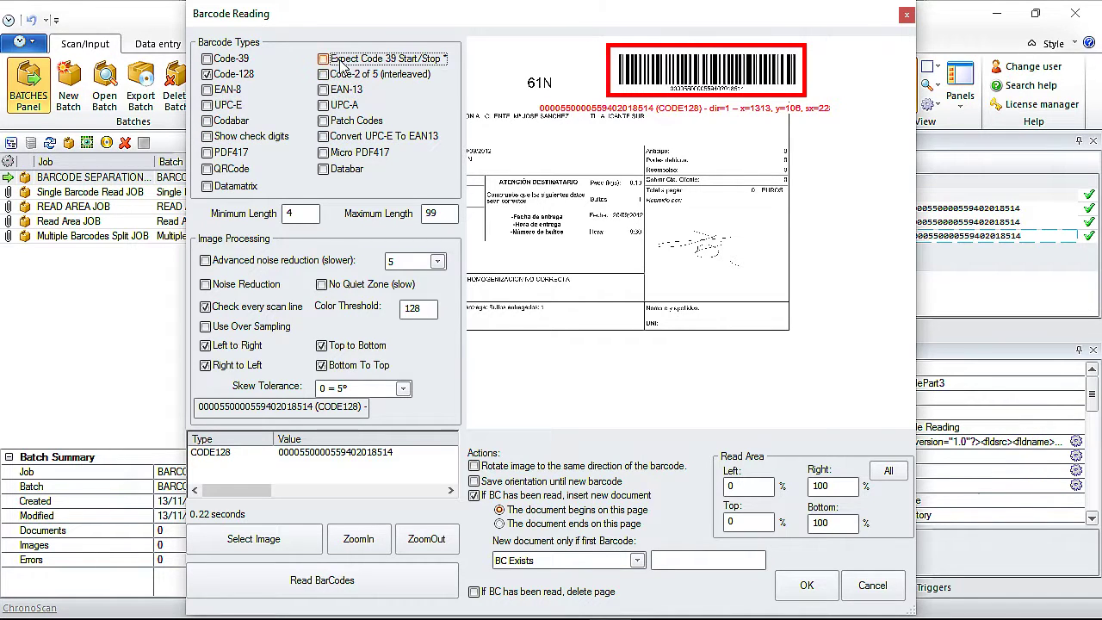
# Step: Limit barcode reading to the left-to-right direction without checking every scan line, and test the reading
pyautogui.click(226, 372)
pyautogui.click(325, 367)
pyautogui.click(338, 348)
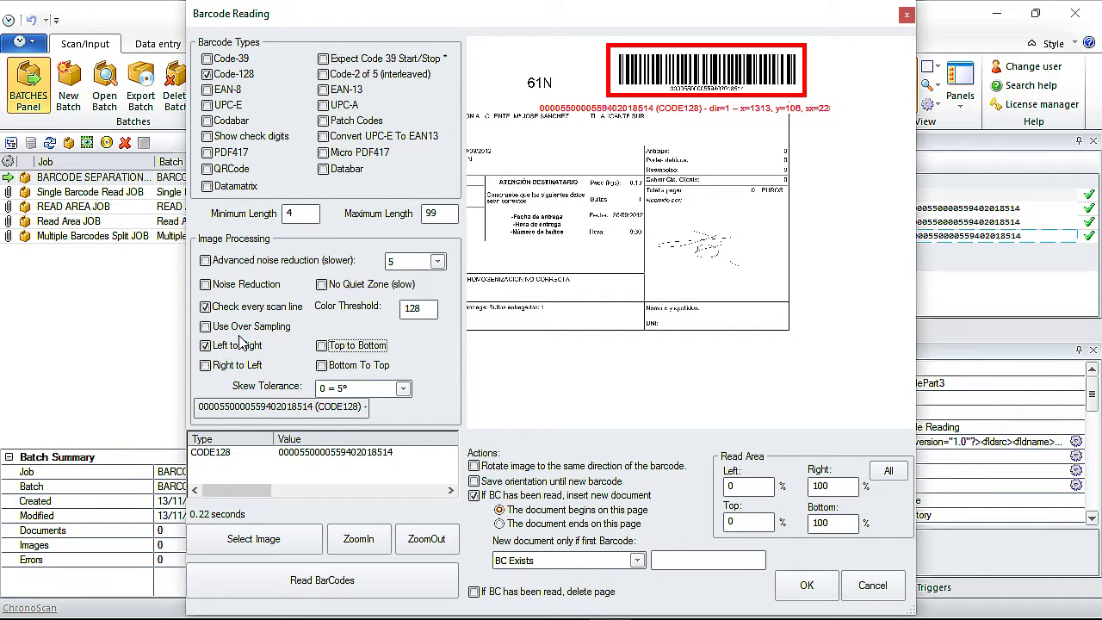
pyautogui.click(306, 581)
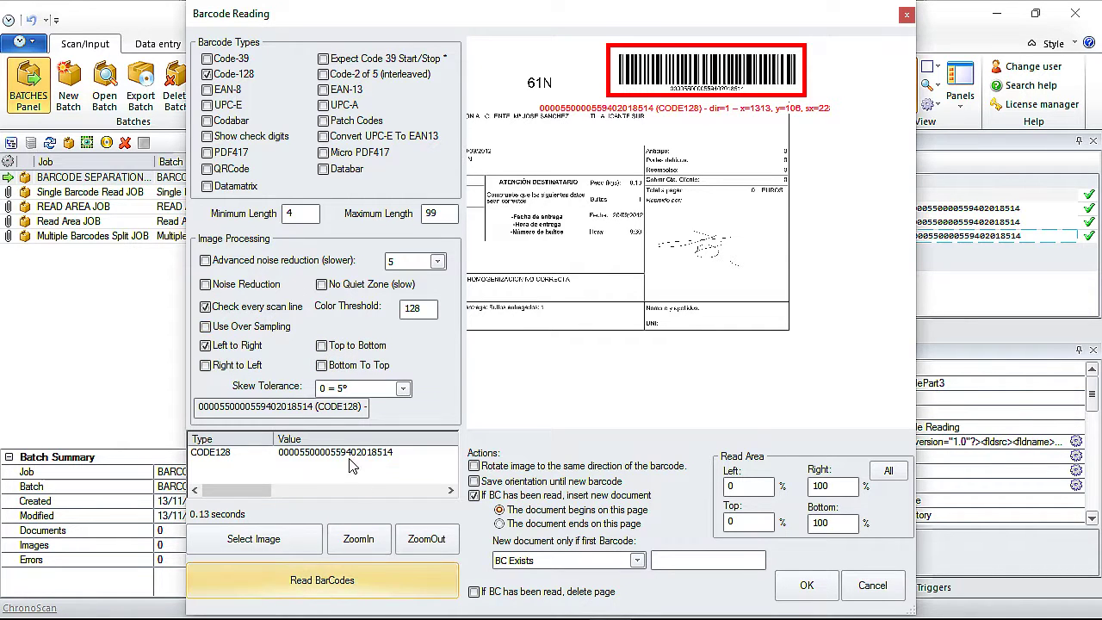
pyautogui.click(205, 306)
pyautogui.click(306, 580)
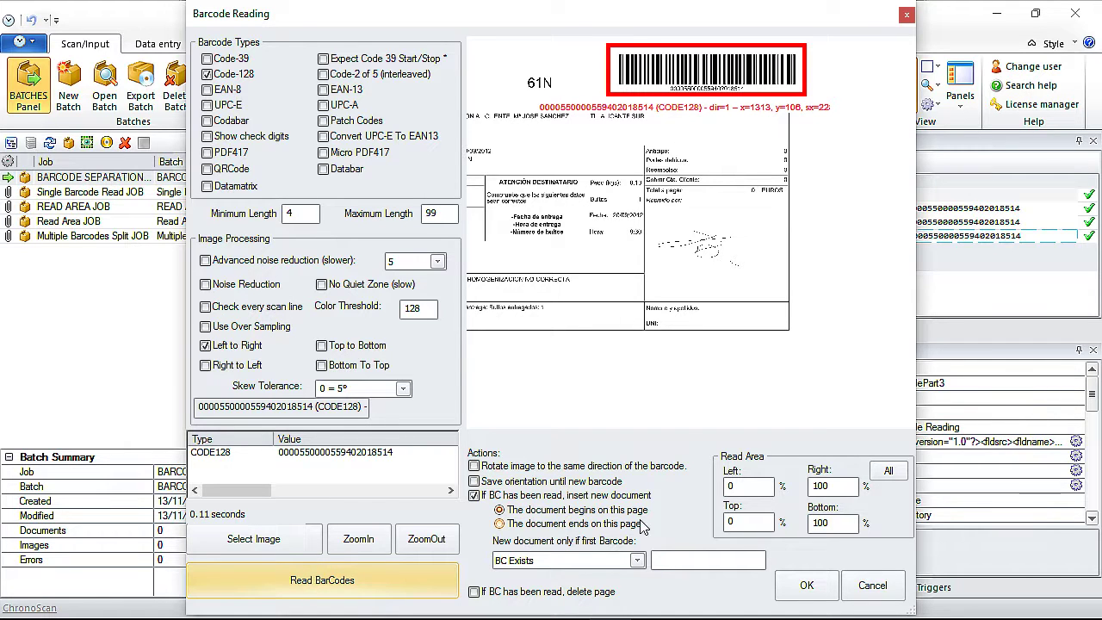
# Step: Turn off inserting a new document when a barcode is read and change the read area's bottom limit, testing the reading
pyautogui.click(474, 496)
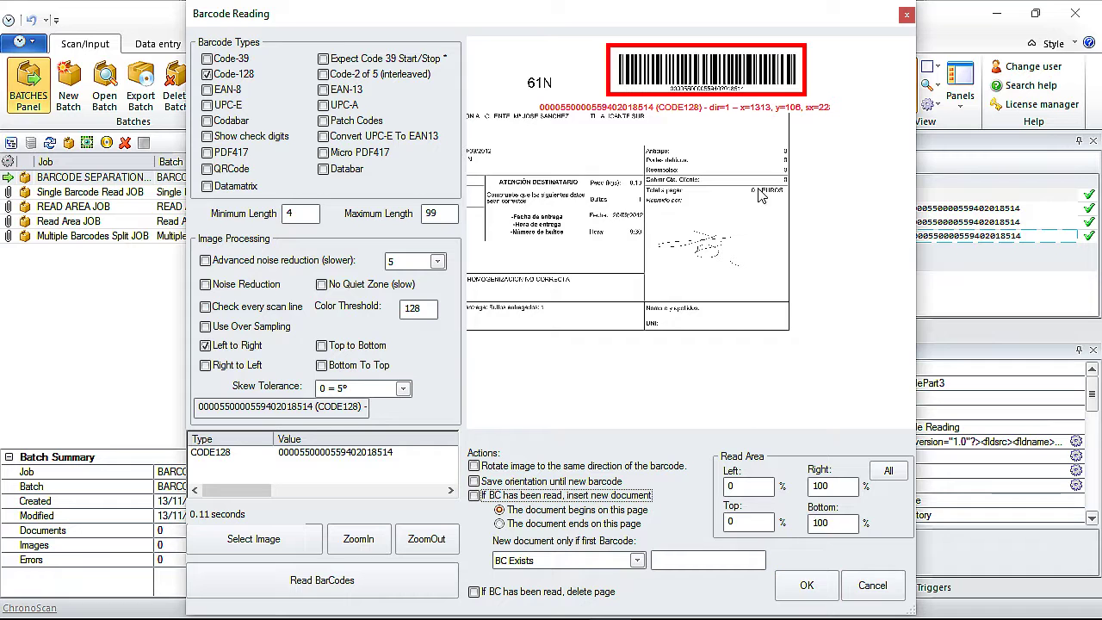
pyautogui.moveTo(658, 310); pyautogui.dragTo(780, 334)
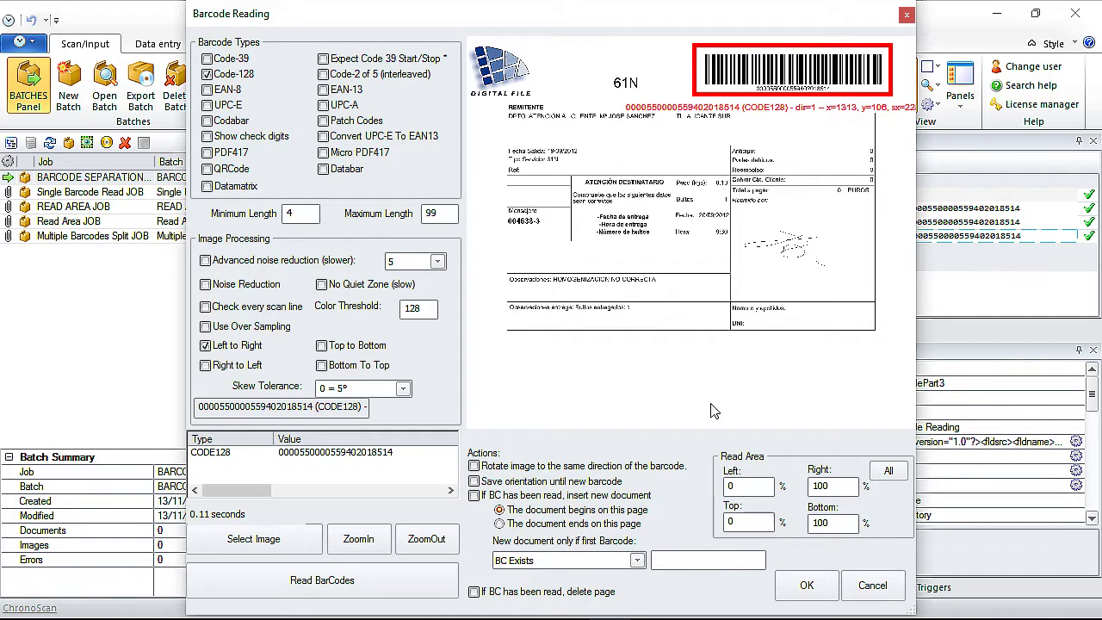
pyautogui.doubleClick(822, 522)
pyautogui.click(360, 582)
# Step: Apply the barcode settings by reprocessing all documents, and show the field values in the grid with a wider document type column
pyautogui.click(804, 586)
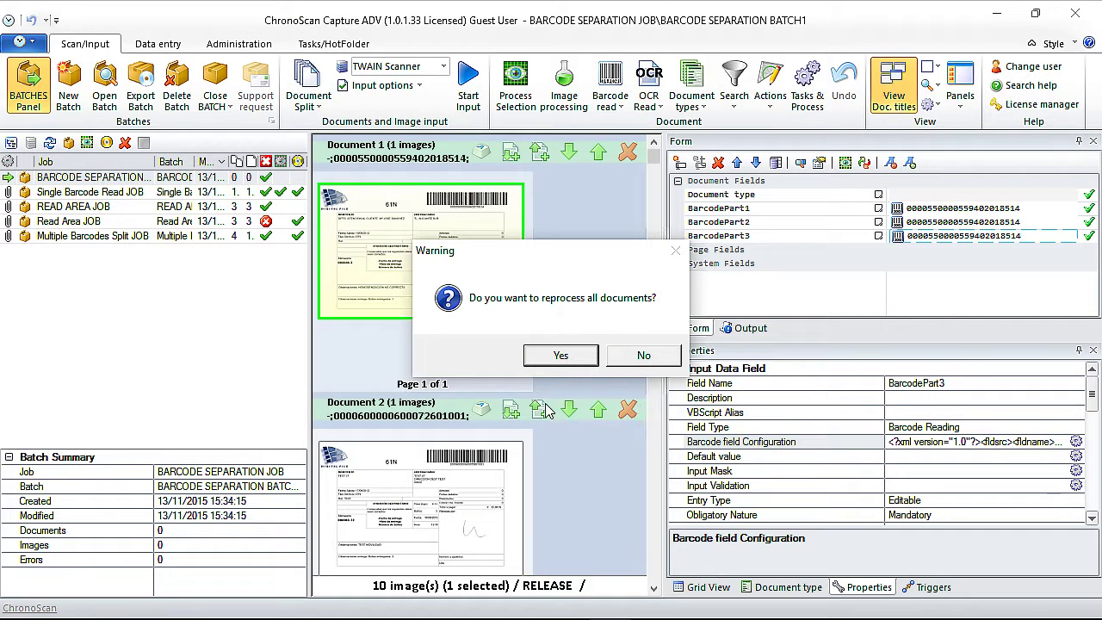
pyautogui.click(560, 356)
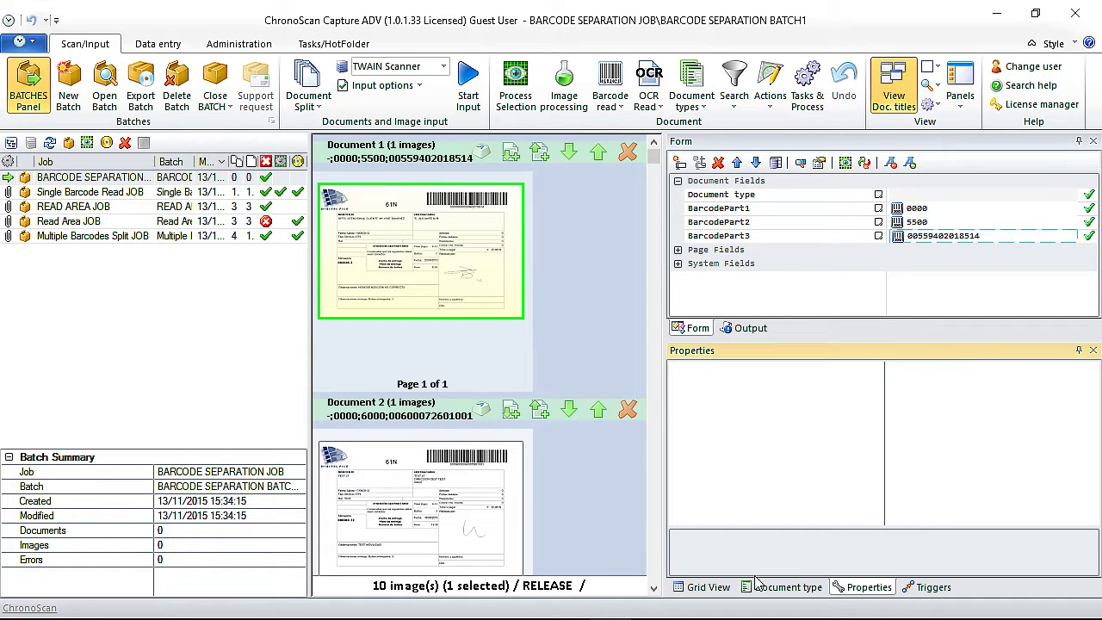
pyautogui.click(709, 590)
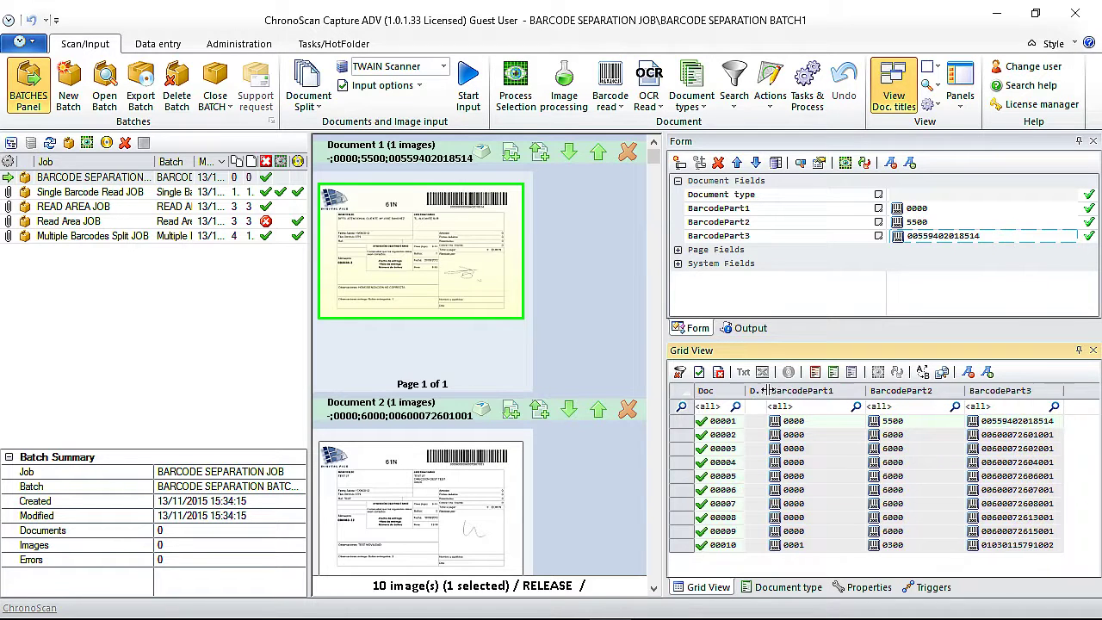
pyautogui.moveTo(799, 401); pyautogui.dragTo(802, 401)
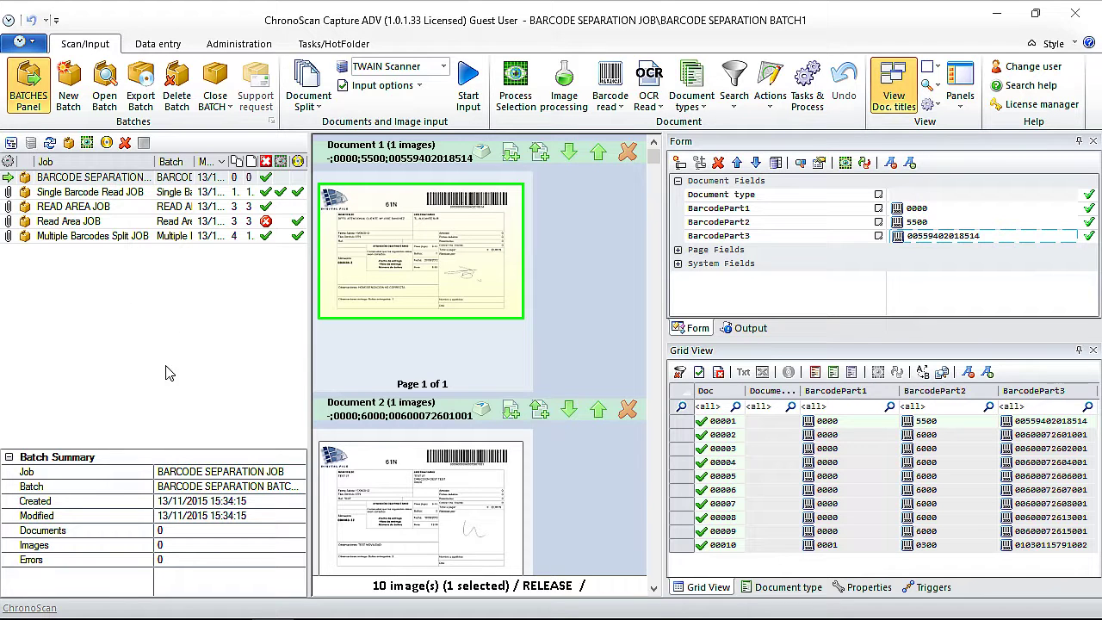
# Step: Start a new job configuration with the Job Wizard and name the job MULTIPLE BARCODE READING
pyautogui.click(68, 86)
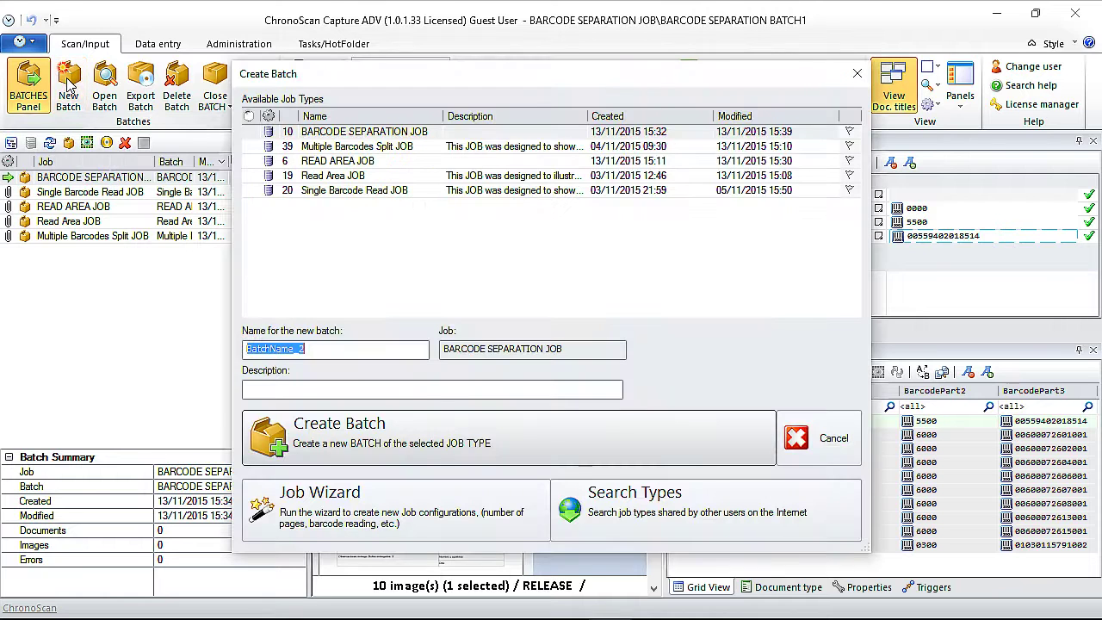
pyautogui.click(313, 353)
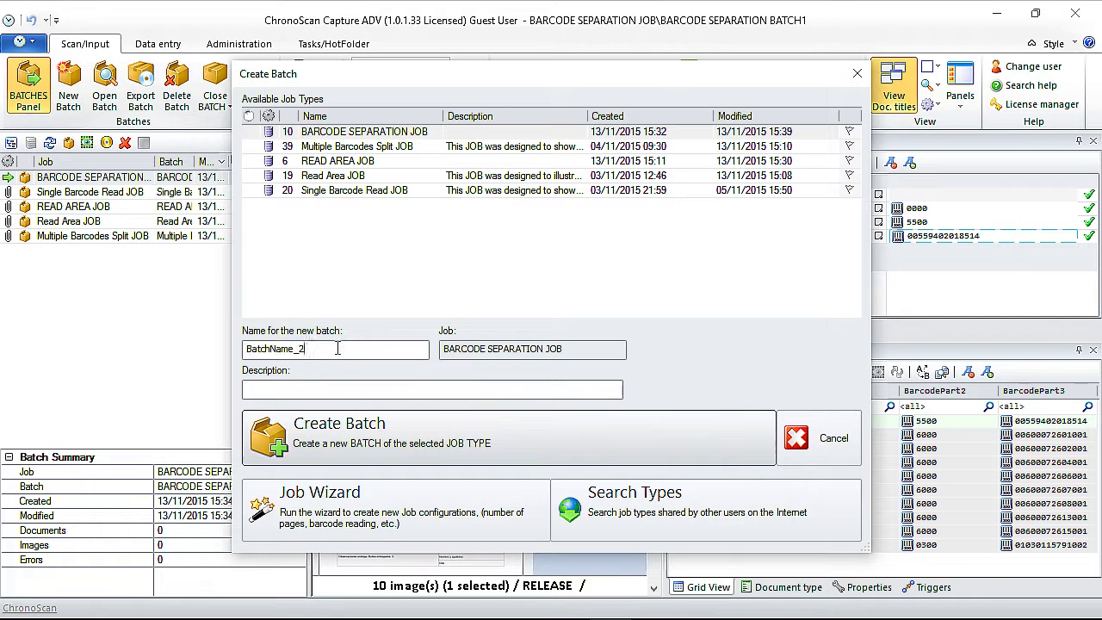
pyautogui.doubleClick(338, 348)
pyautogui.click(323, 504)
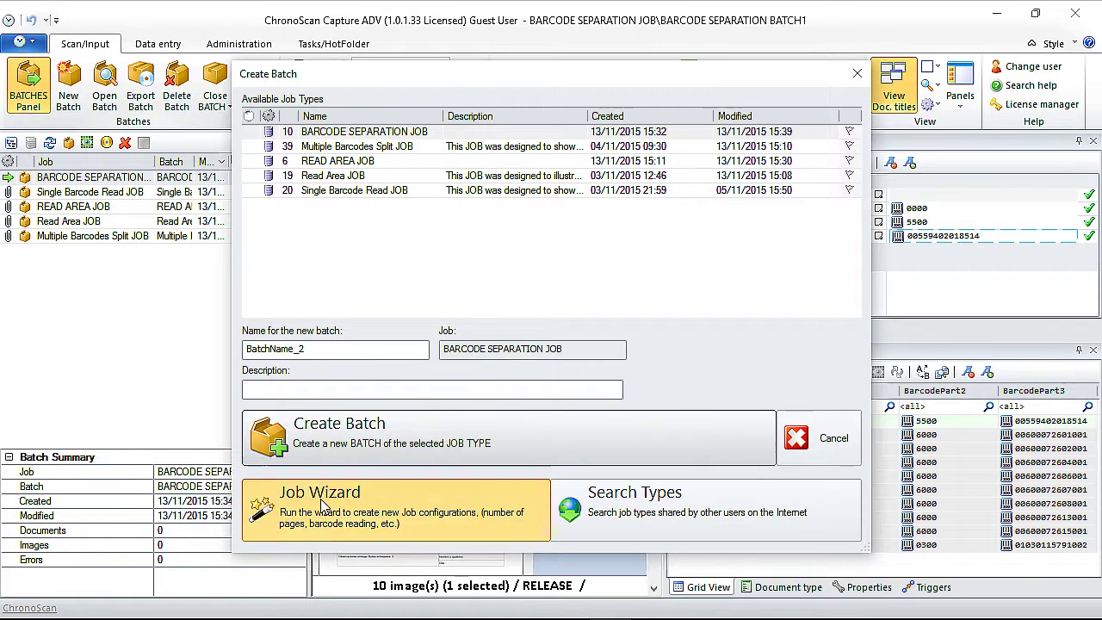
pyautogui.click(406, 227)
pyautogui.moveTo(427, 224); pyautogui.dragTo(207, 219)
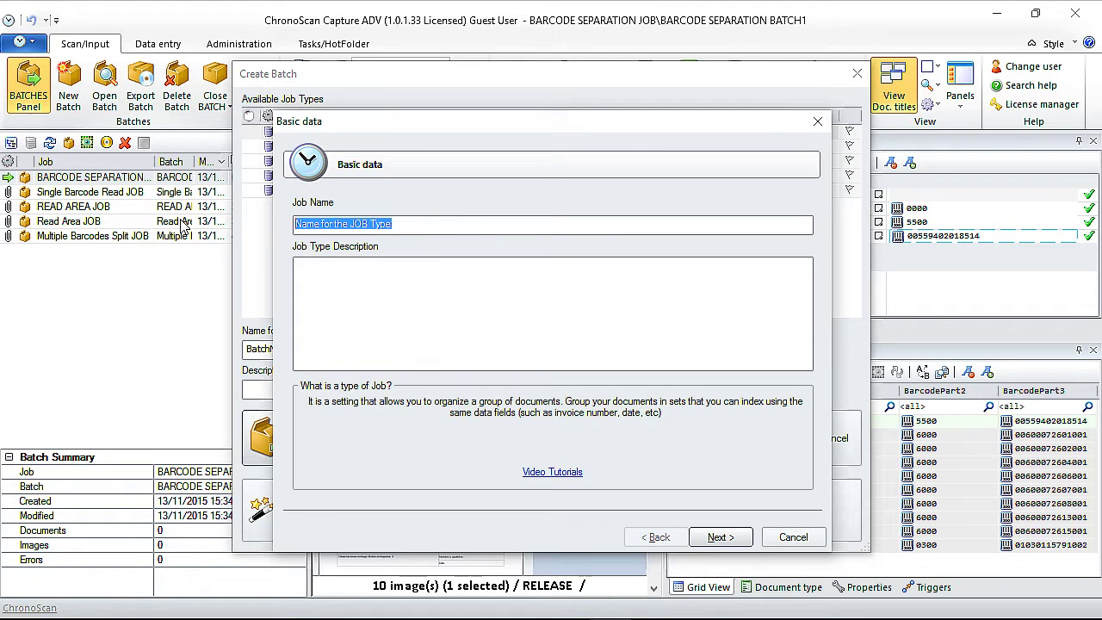
pyautogui.write('MUIKTIP')
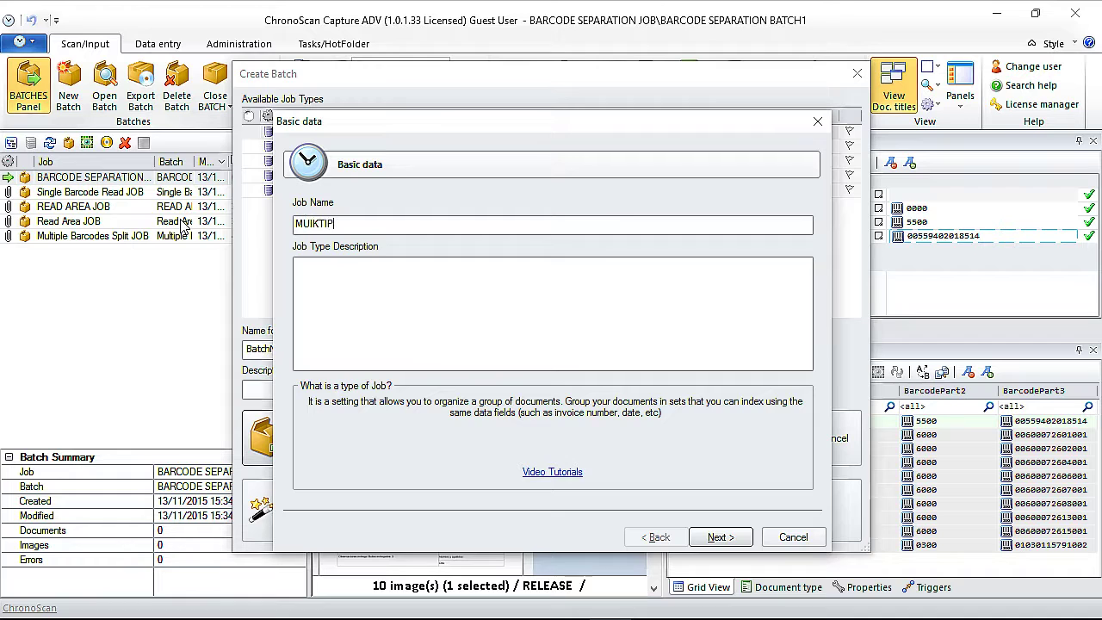
pyautogui.write('LE')
pyautogui.write('IPL')
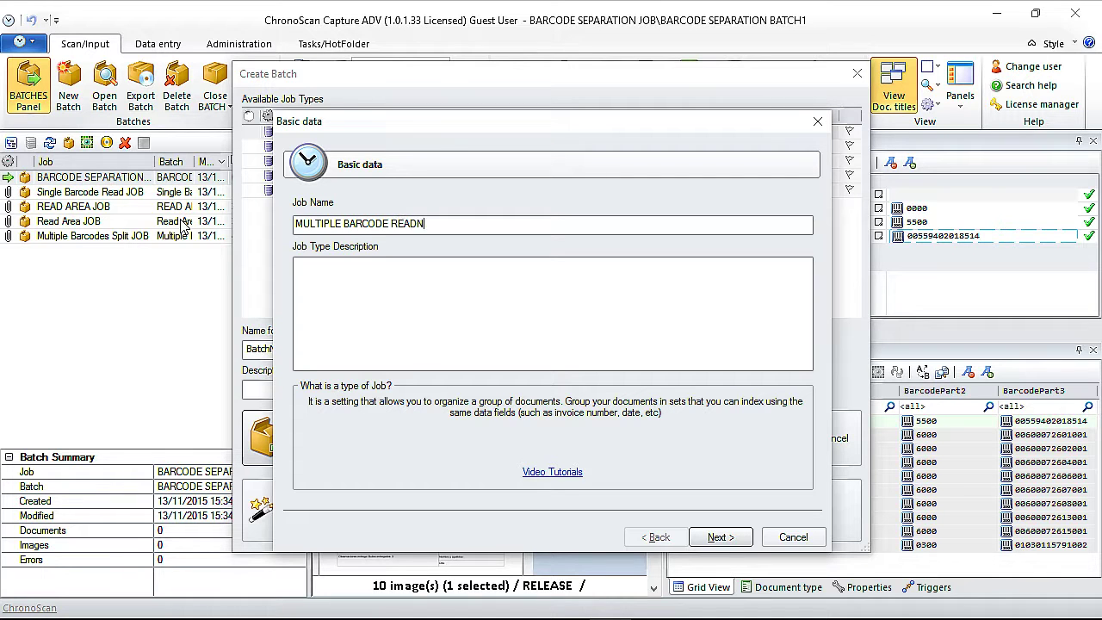
pyautogui.press('BackSpace')
pyautogui.write('ING')
pyautogui.moveTo(465, 222); pyautogui.dragTo(269, 199)
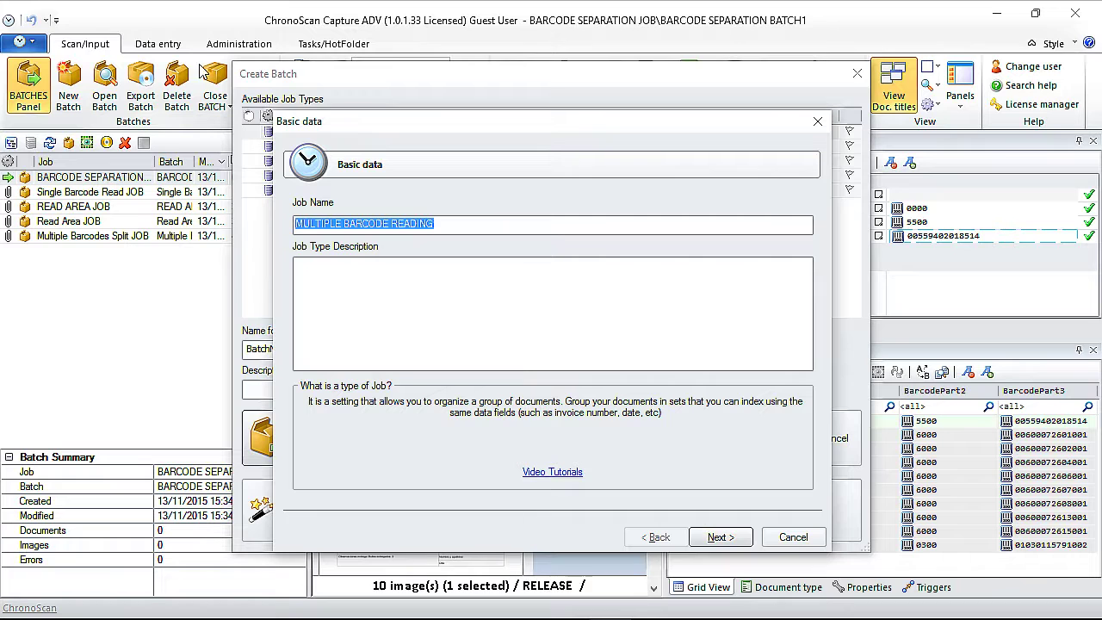
# Step: Keep the default scanning options and set the document split to Multi-Image Documents with manual splitting
pyautogui.click(721, 538)
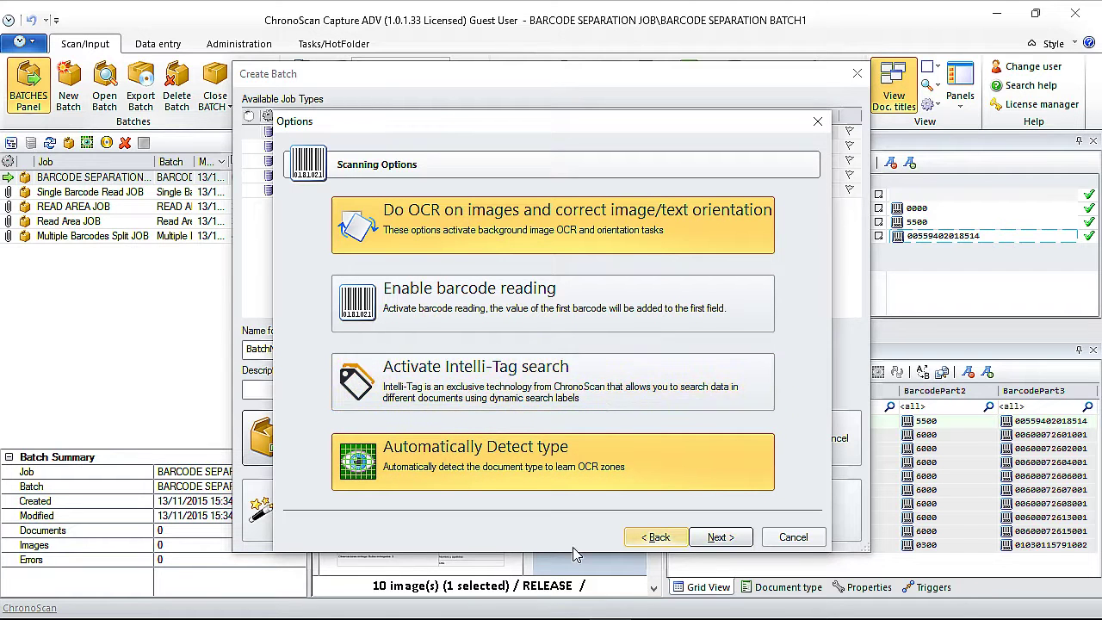
pyautogui.click(714, 546)
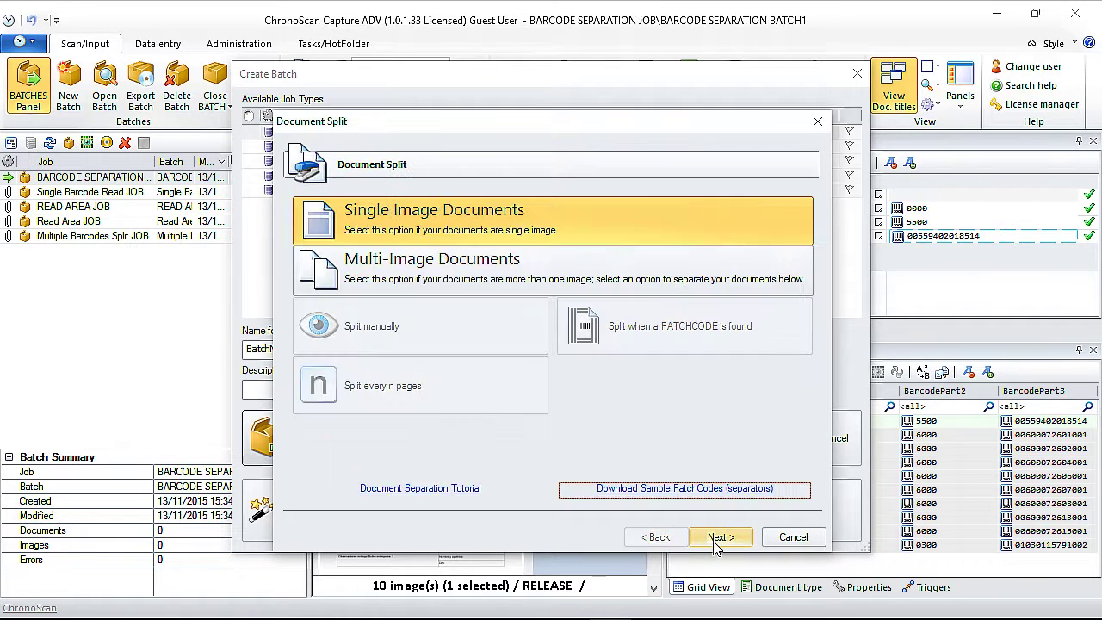
pyautogui.click(392, 284)
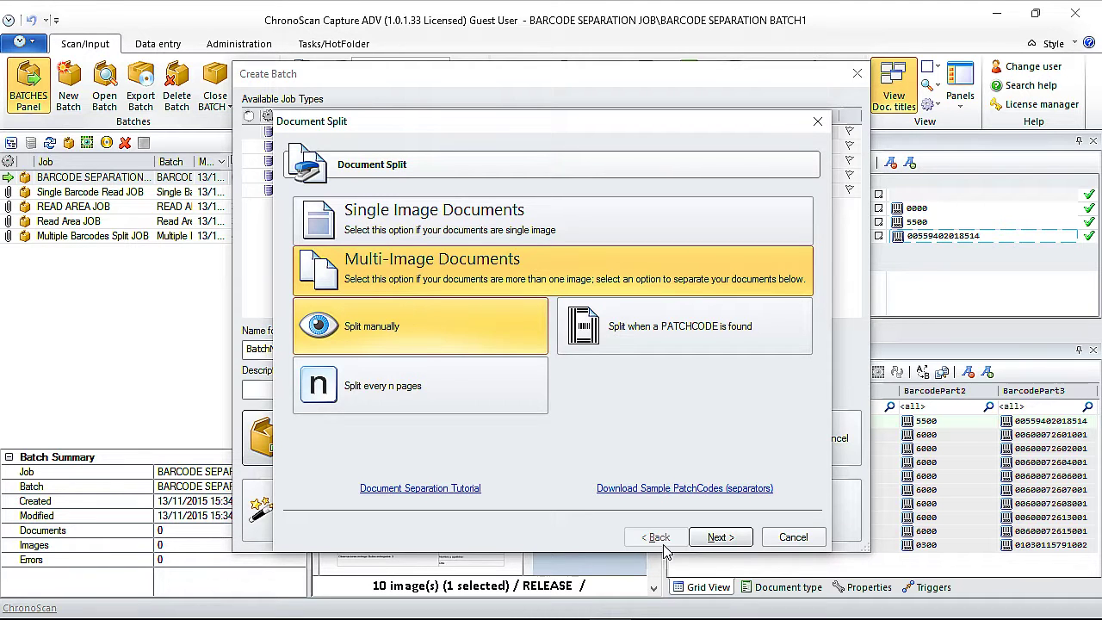
pyautogui.click(720, 537)
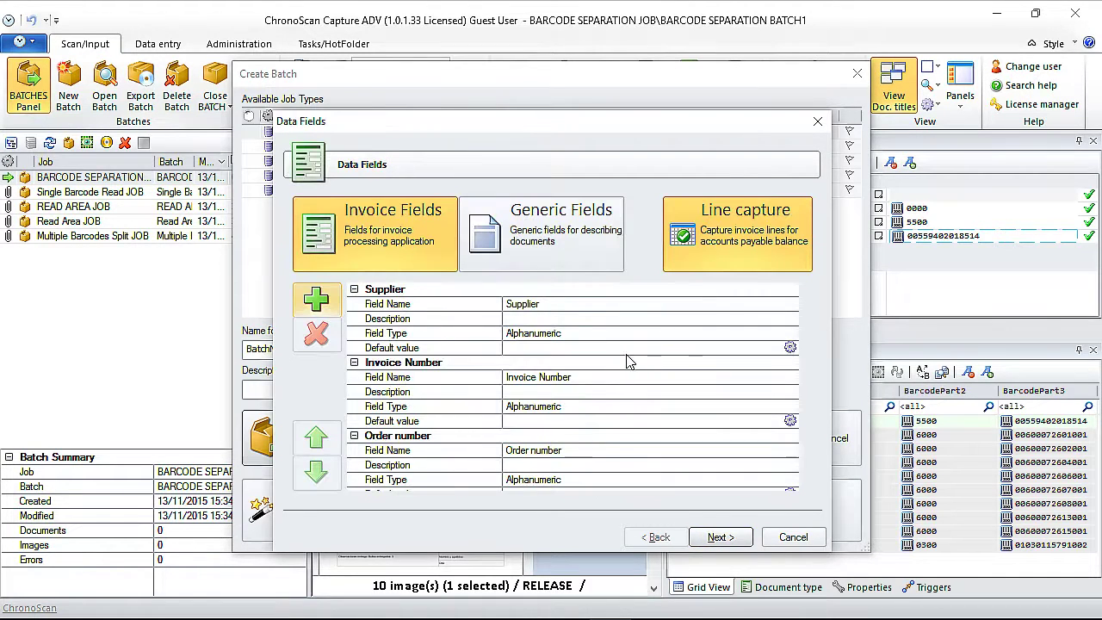
# Step: Use the Generic Fields set and remove the Author, Subject and Keywords fields, leaving only Scan Date
pyautogui.click(486, 228)
pyautogui.click(319, 336)
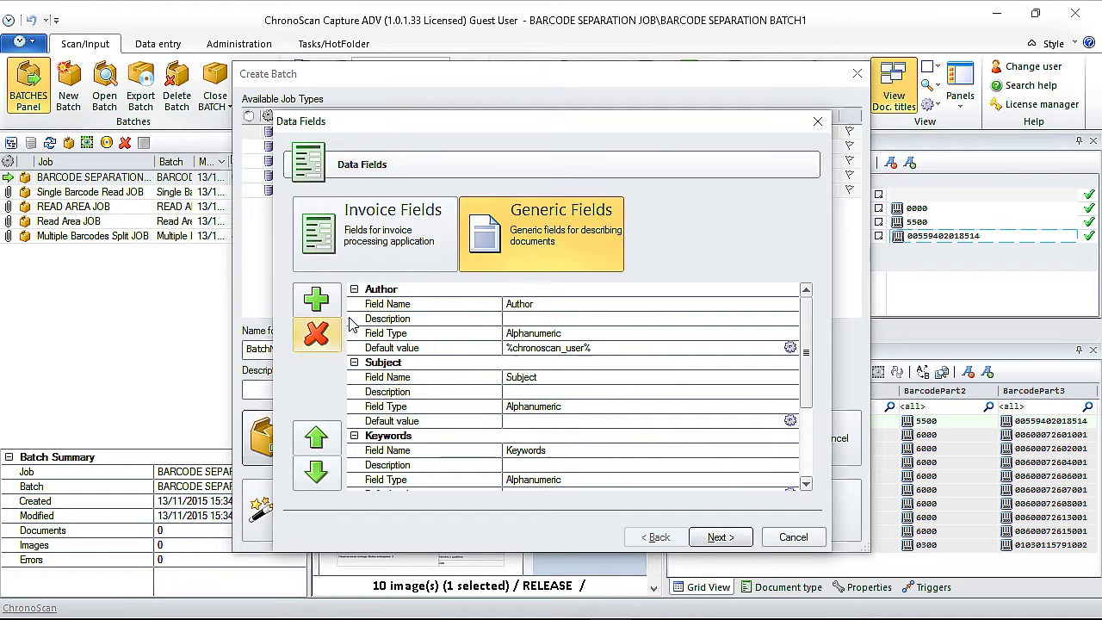
pyautogui.click(323, 339)
pyautogui.click(326, 341)
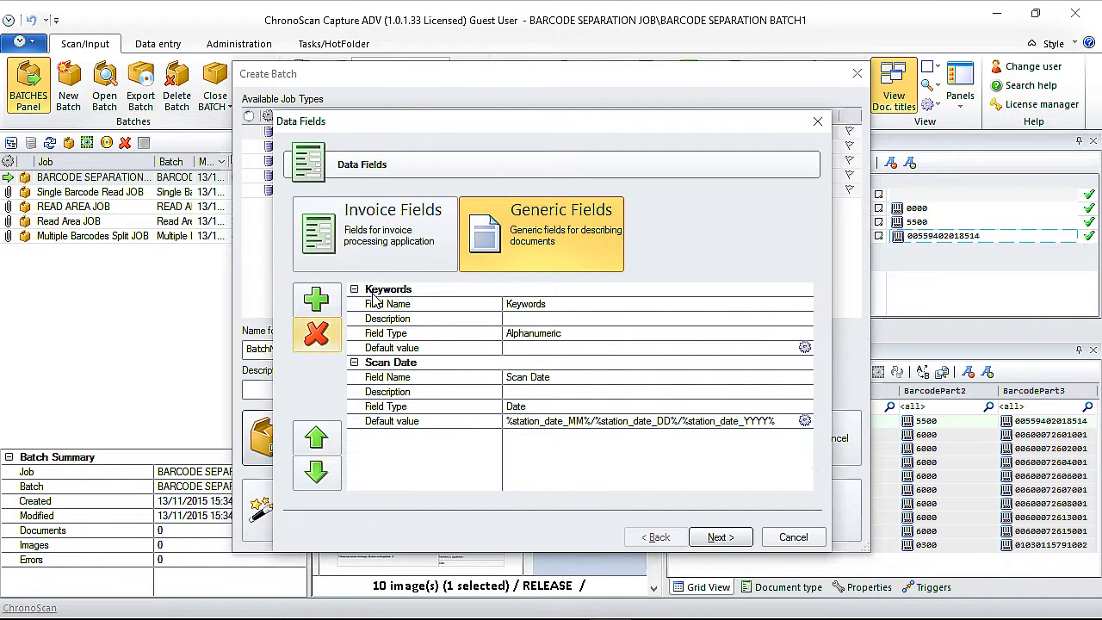
pyautogui.click(328, 339)
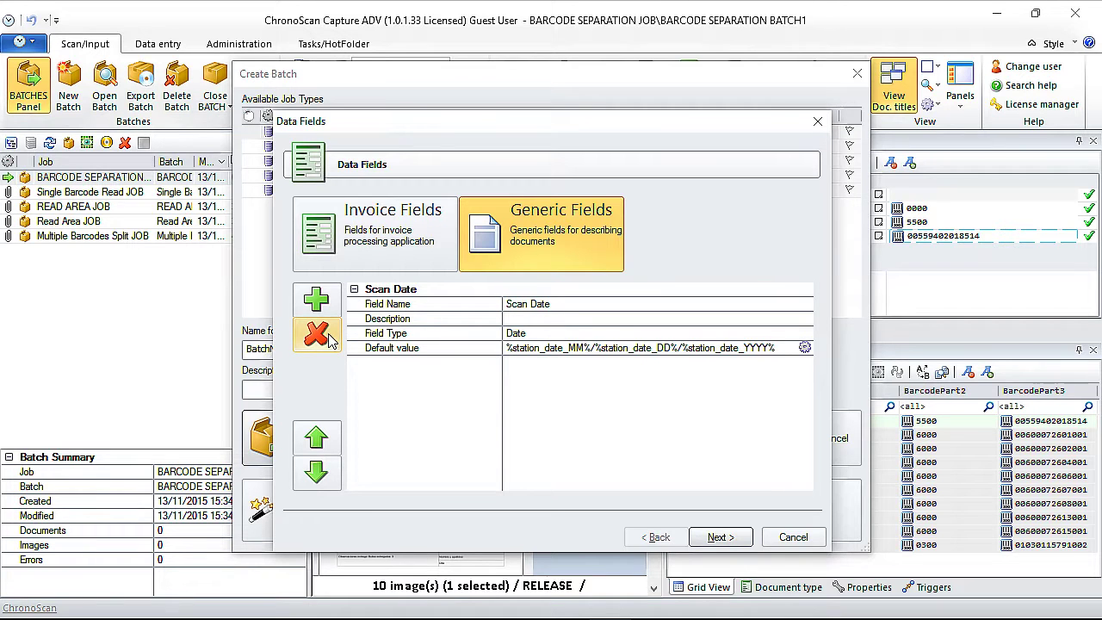
pyautogui.click(393, 303)
pyautogui.click(319, 336)
pyautogui.click(611, 379)
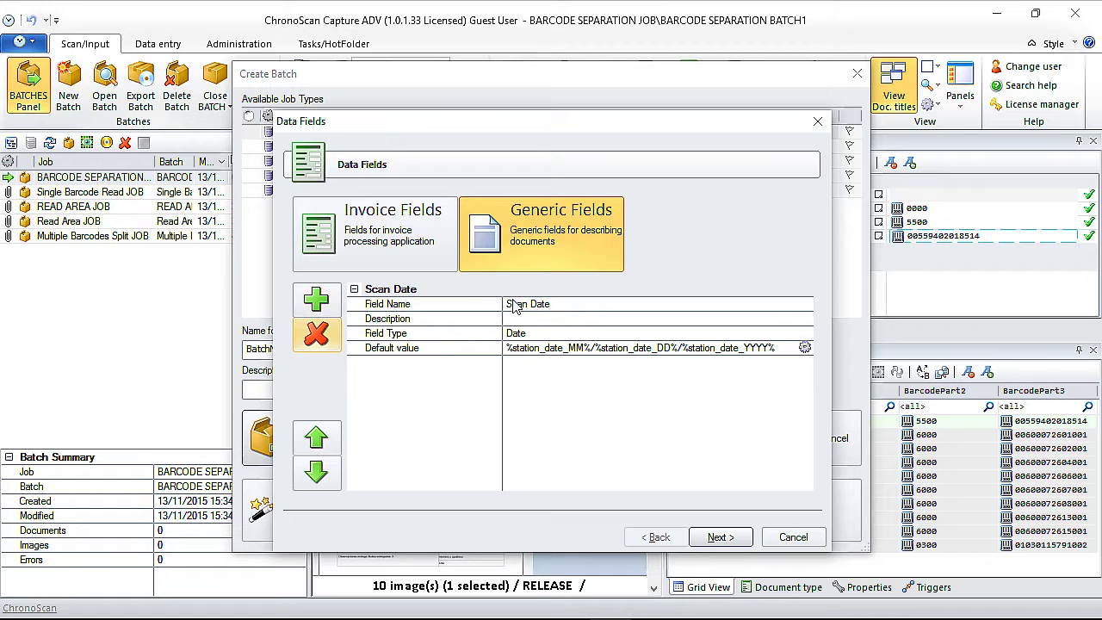
# Step: Set the Scan Date field's type to Alphanumeric and clear its default value
pyautogui.click(582, 334)
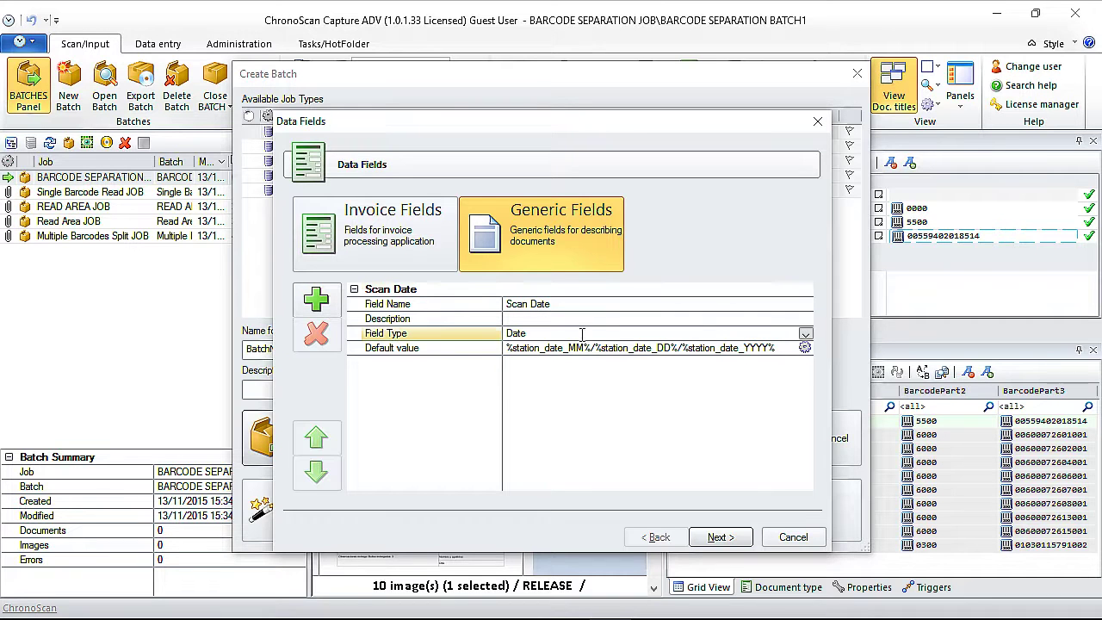
pyautogui.click(806, 335)
pyautogui.click(649, 357)
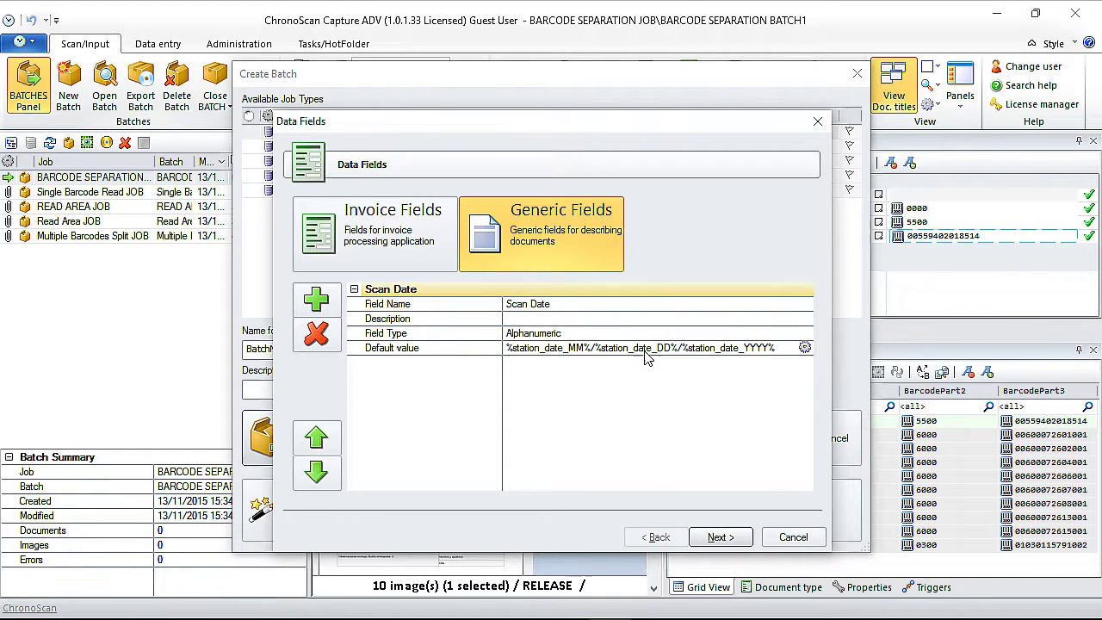
pyautogui.click(618, 348)
pyautogui.moveTo(561, 348); pyautogui.dragTo(448, 355)
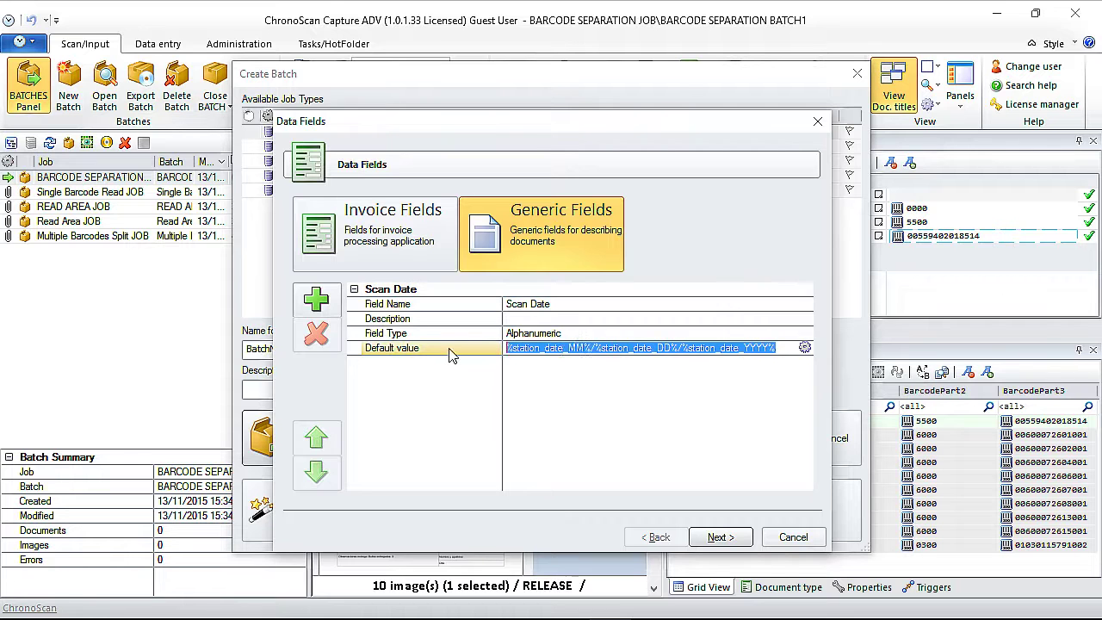
pyautogui.press('Delete')
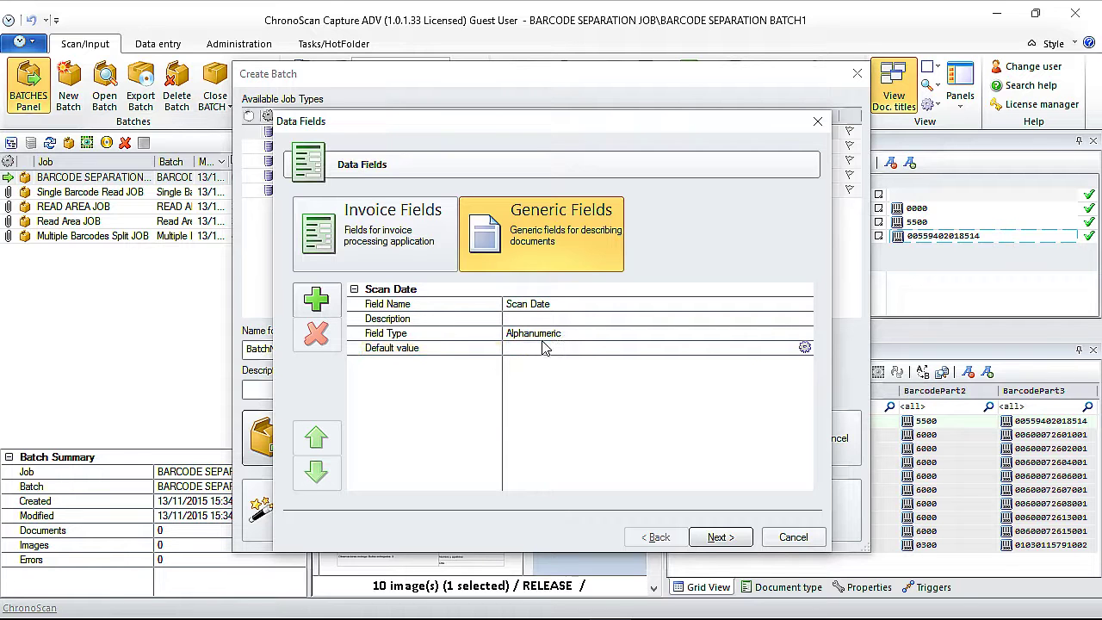
# Step: Rename the Scan Date field as HBarcode
pyautogui.click(568, 303)
pyautogui.moveTo(567, 303); pyautogui.dragTo(448, 293)
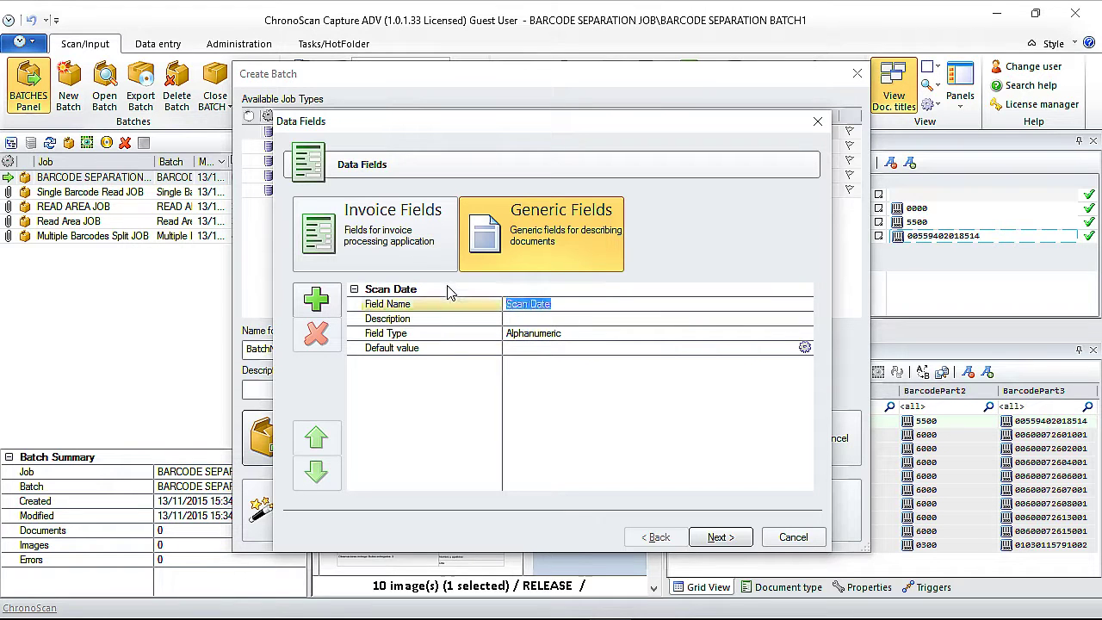
pyautogui.write('h')
# Step: Keep Disk and PDF File as the output settings and finish the job wizard
pyautogui.click(725, 544)
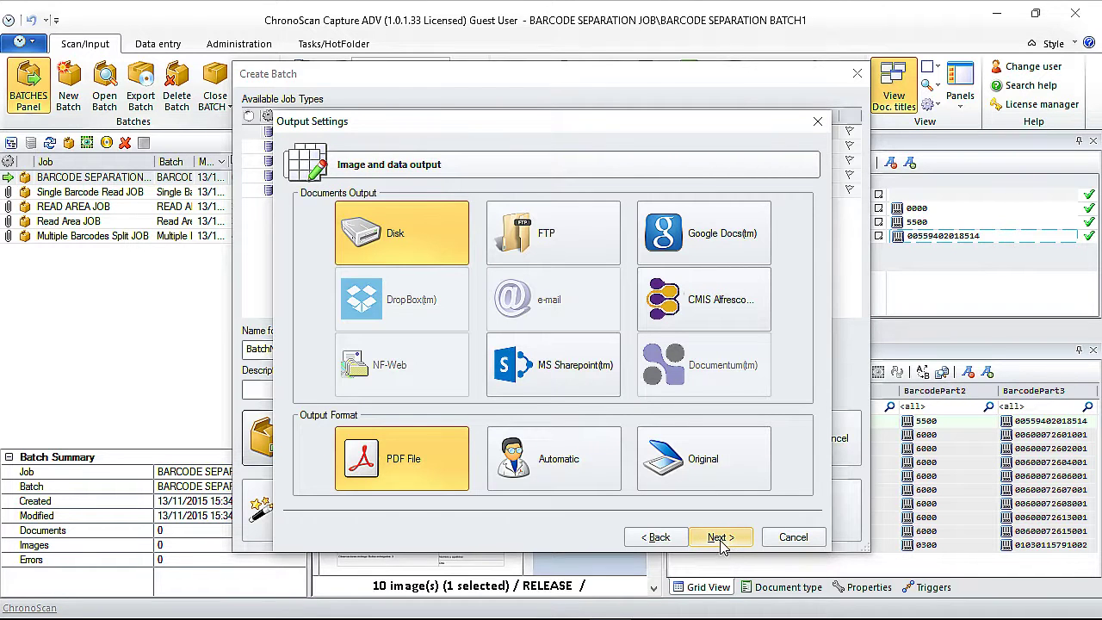
pyautogui.click(719, 538)
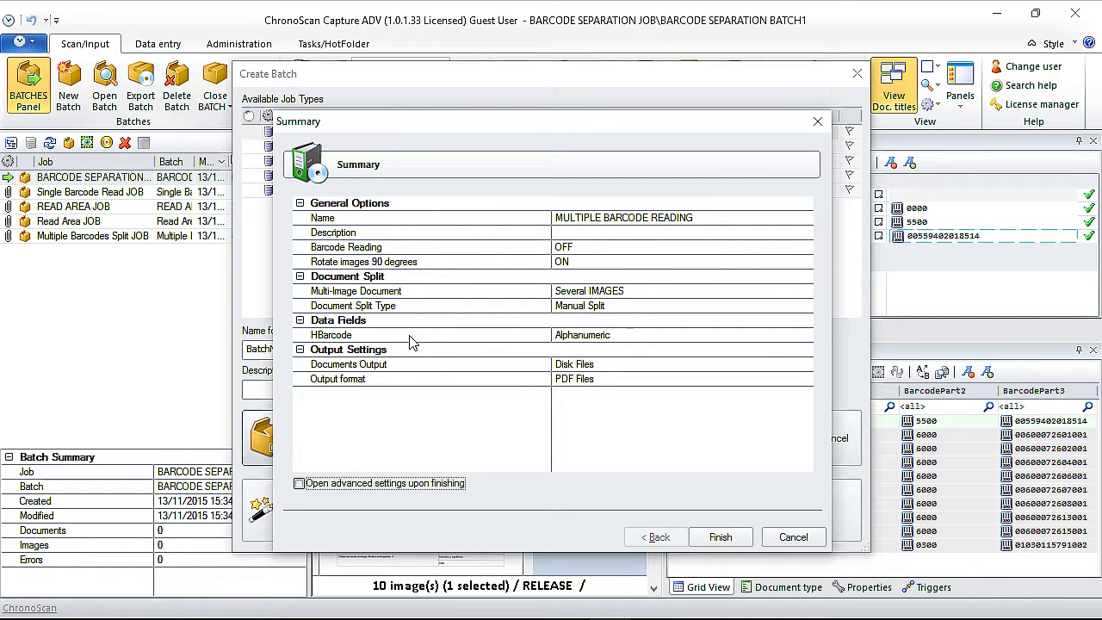
pyautogui.click(609, 338)
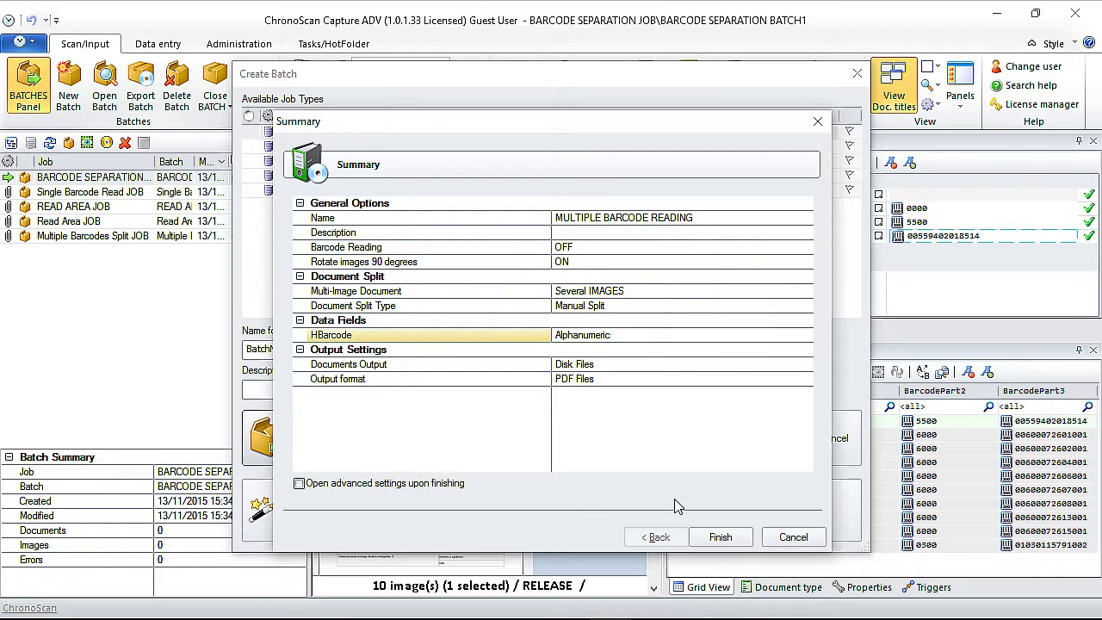
pyautogui.click(737, 539)
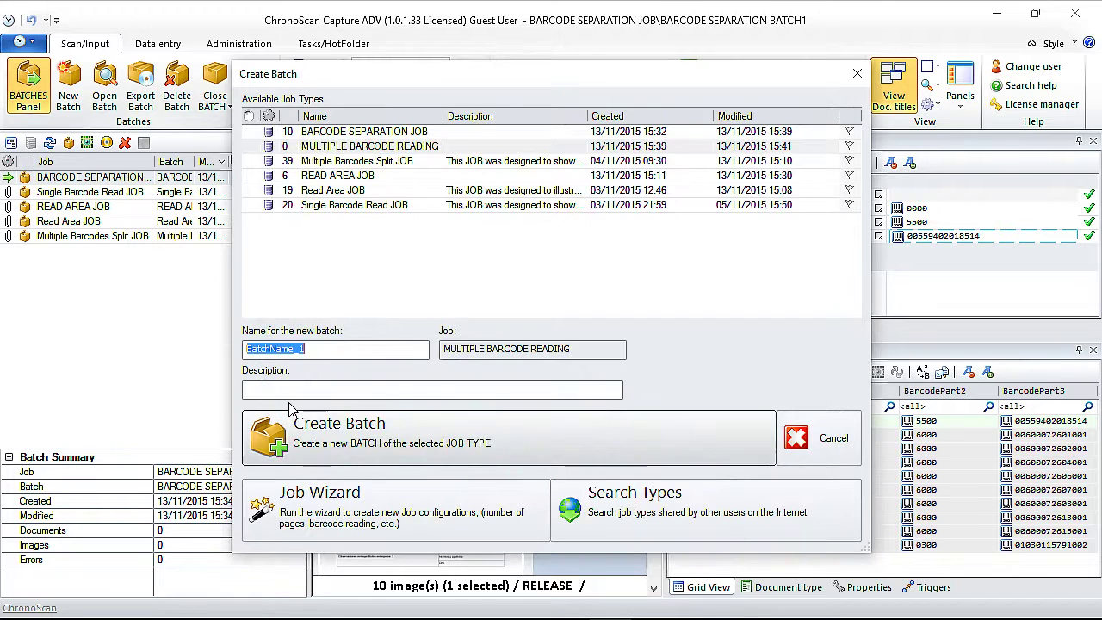
# Step: Create a batch named MULTIPLE BARCODES BATCH1 from the MULTIPLE BARCODE READING job
pyautogui.write('MUK')
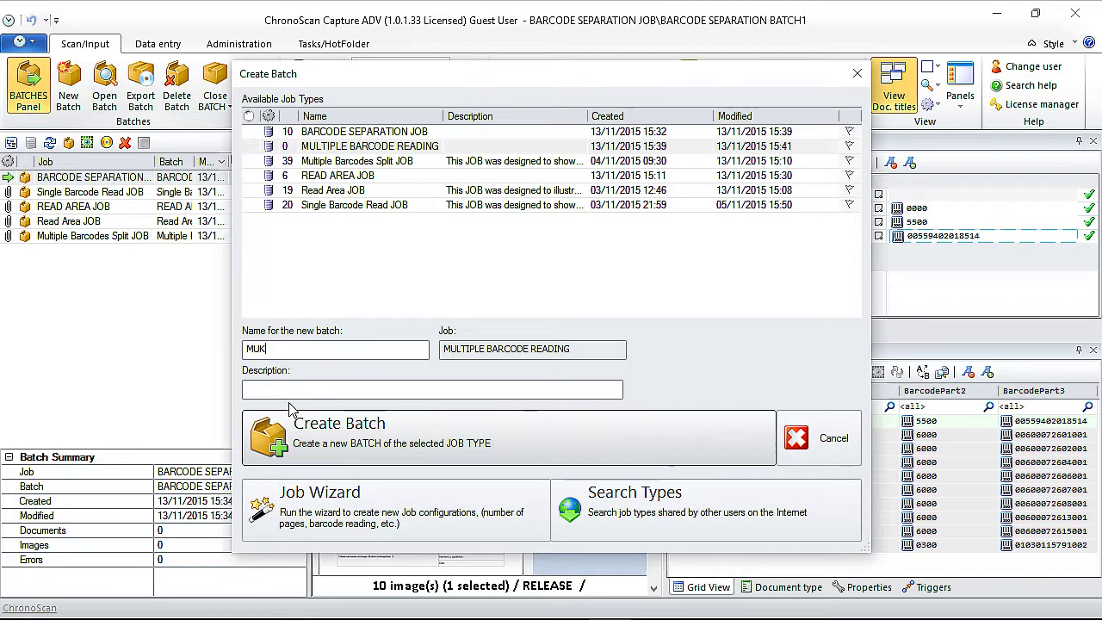
pyautogui.press('BackSpace')
pyautogui.write('LTIPLE BARCO')
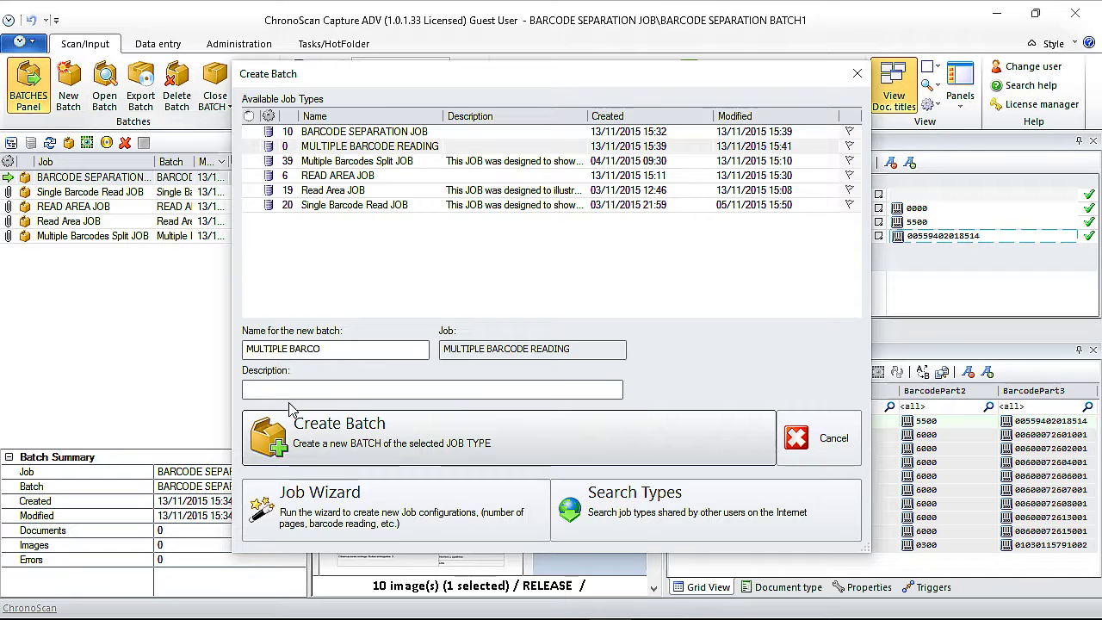
pyautogui.write('DES B')
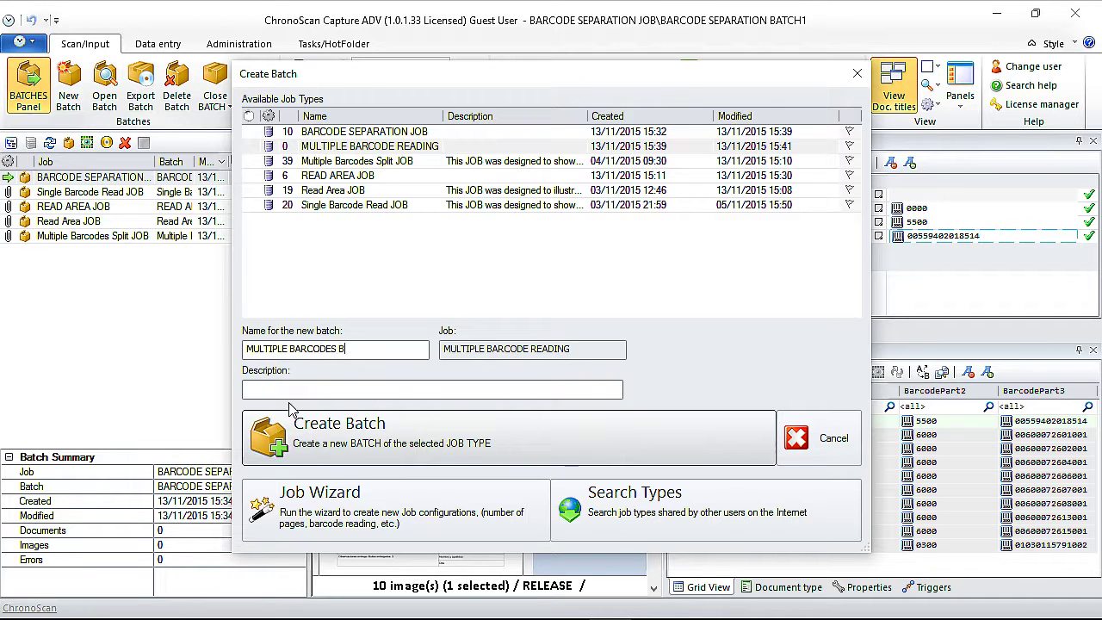
pyautogui.write('ATCH1')
pyautogui.click(341, 443)
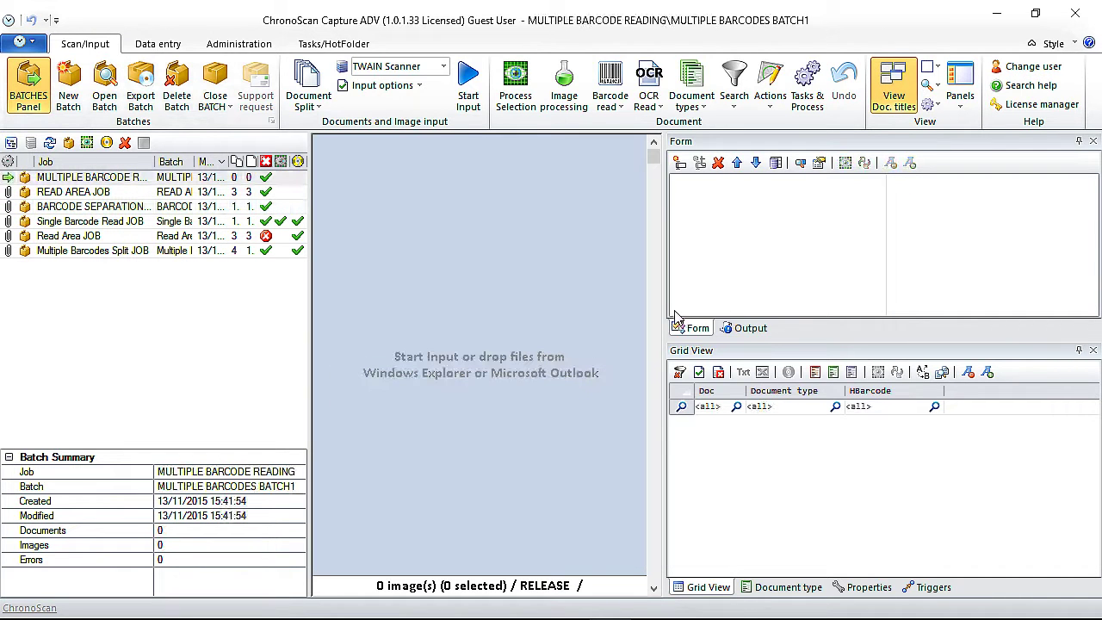
# Step: Widen the document viewing area and import the invoice page images into the new batch
pyautogui.moveTo(665, 315); pyautogui.dragTo(747, 315)
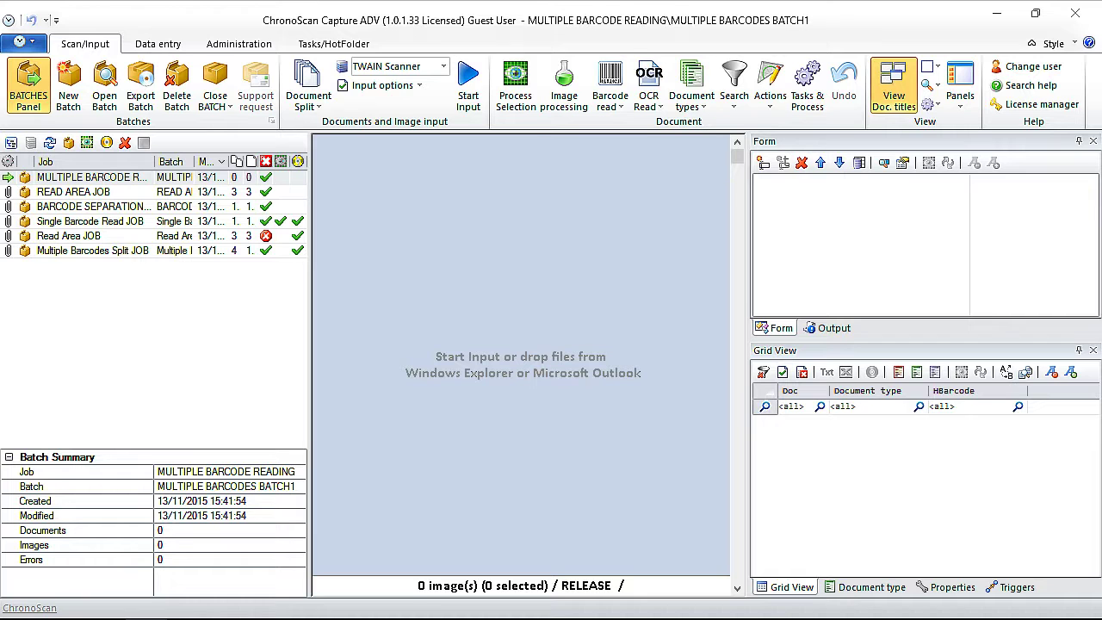
pyautogui.moveTo(316, 291); pyautogui.dragTo(522, 276)
pyautogui.click(590, 356)
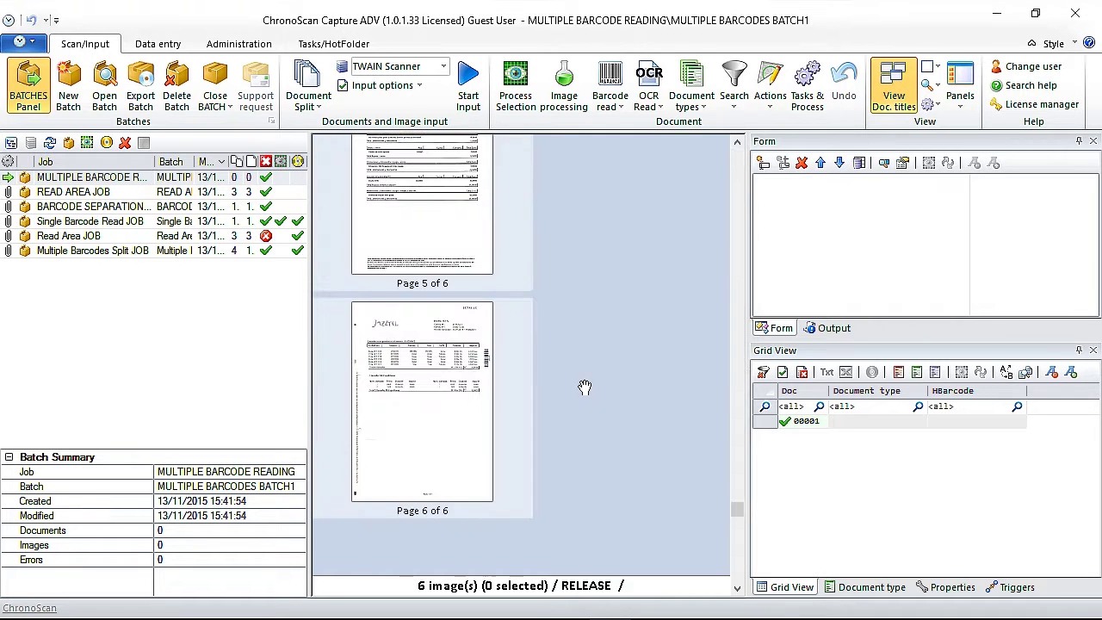
# Step: Look through the imported document's pages to examine where their barcodes are placed
pyautogui.scroll(2, 582, 362)
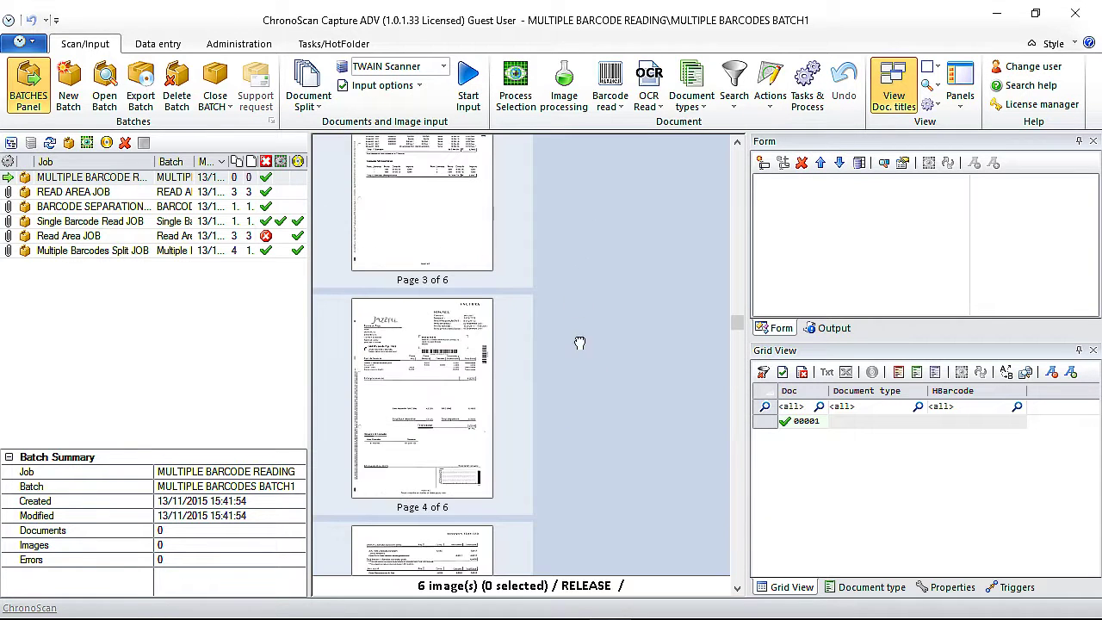
pyautogui.scroll(3, 581, 343)
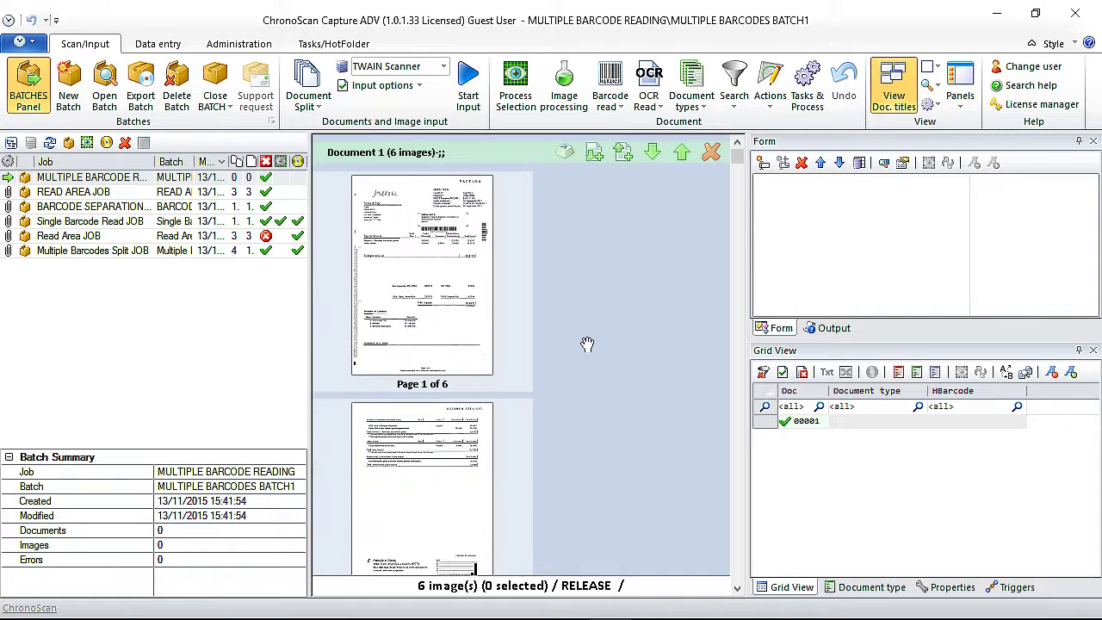
pyautogui.moveTo(444, 221)
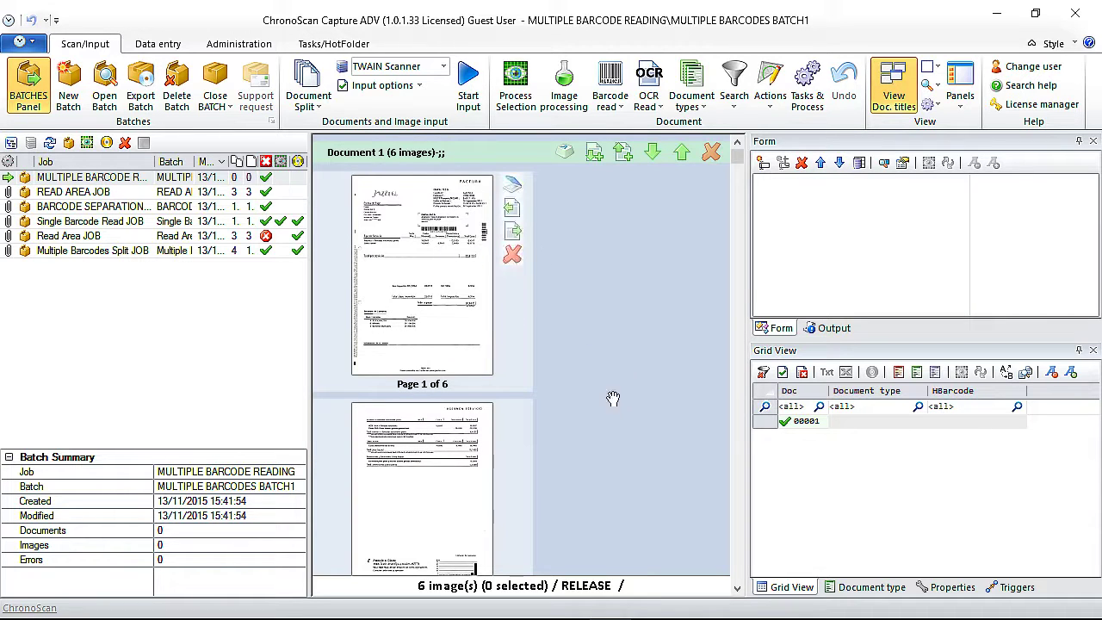
pyautogui.scroll(-1, 613, 399)
pyautogui.scroll(-1, 612, 379)
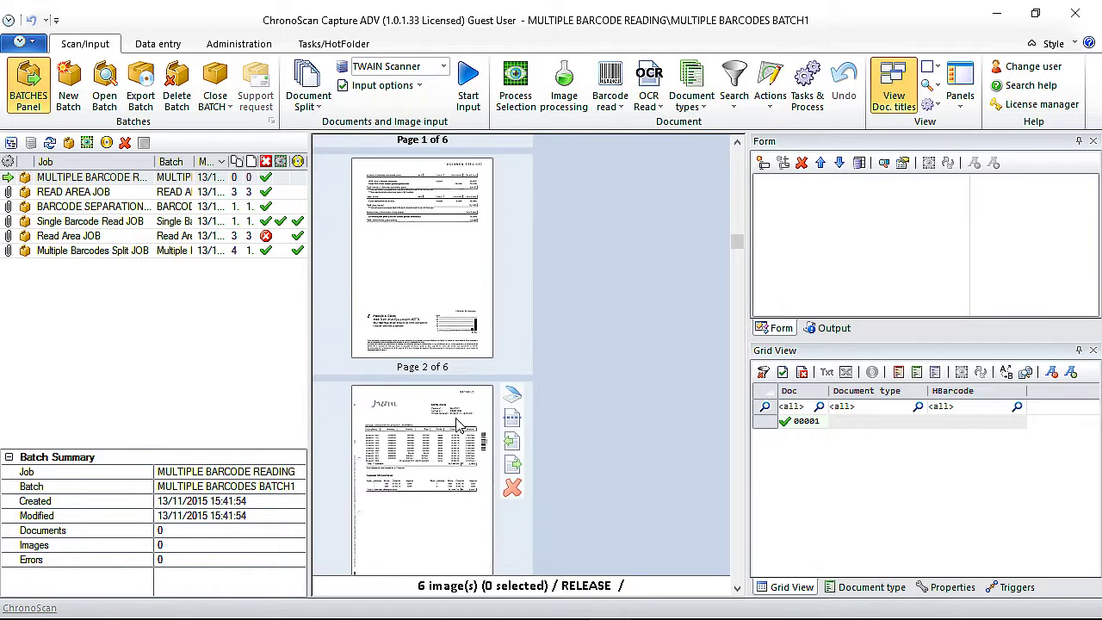
pyautogui.scroll(2, 564, 383)
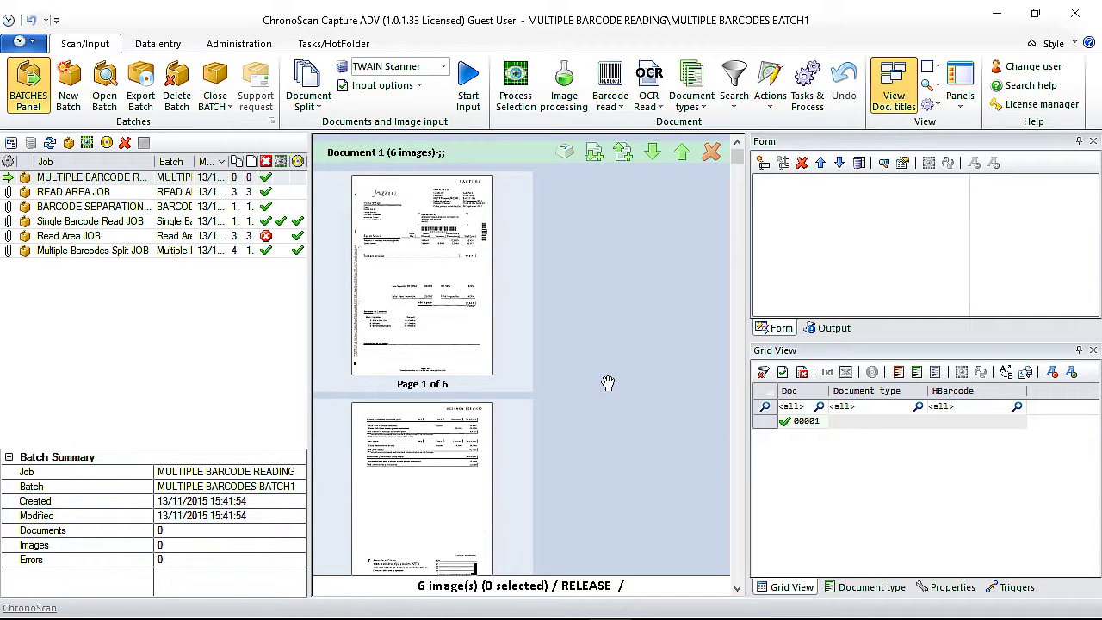
# Step: Select page 1 and compare the barcodes on the other pages of the six-page document
pyautogui.moveTo(476, 245)
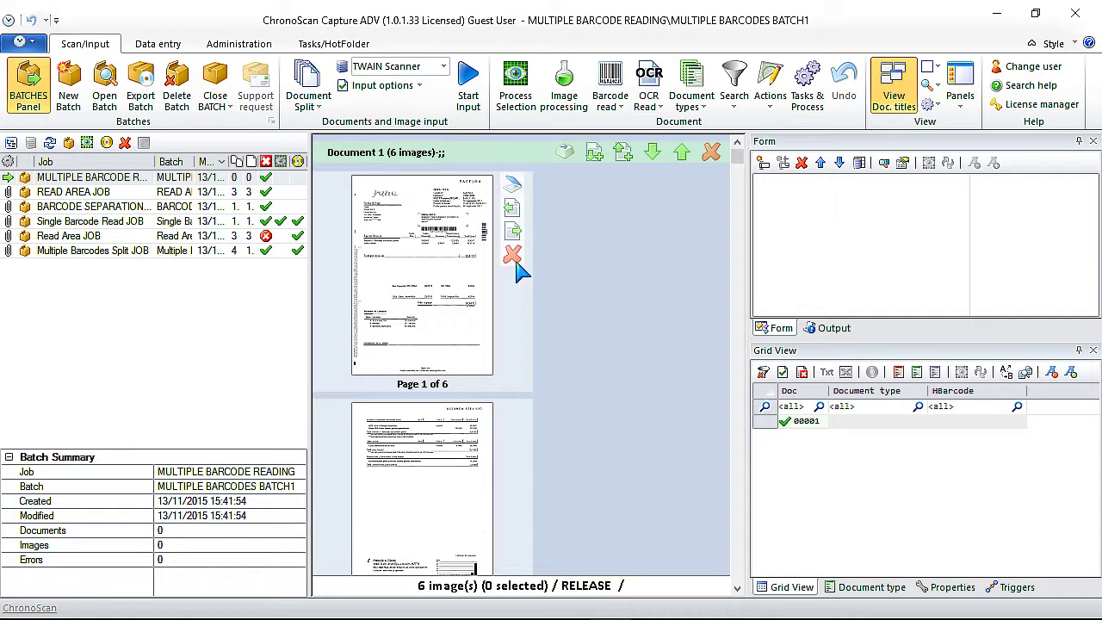
pyautogui.scroll(-3, 602, 389)
pyautogui.moveTo(471, 473)
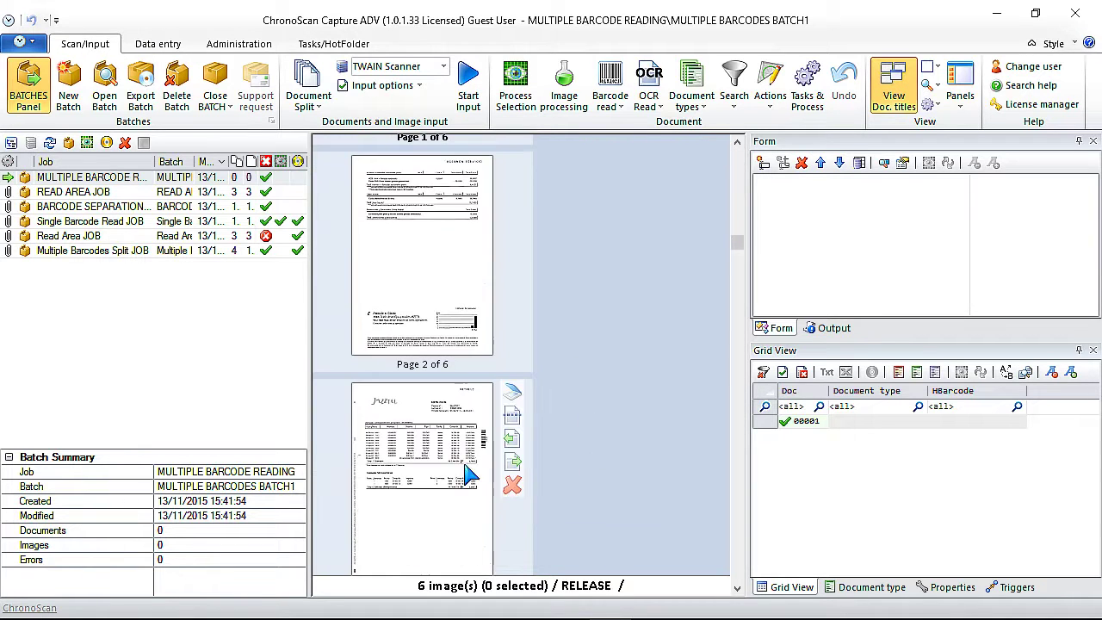
pyautogui.scroll(3, 612, 238)
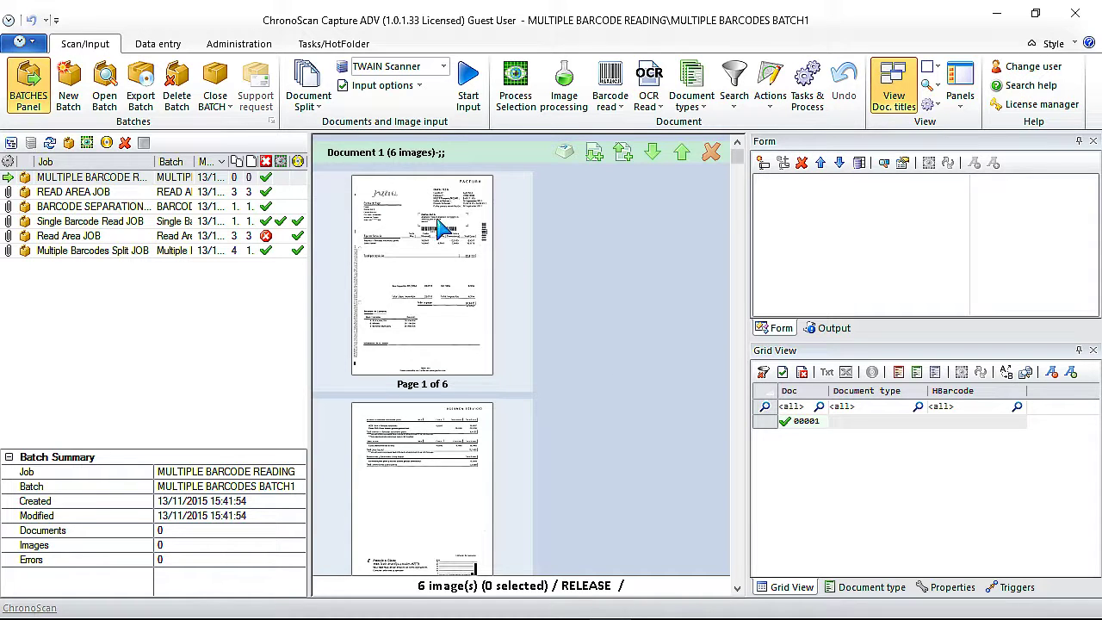
pyautogui.click(410, 275)
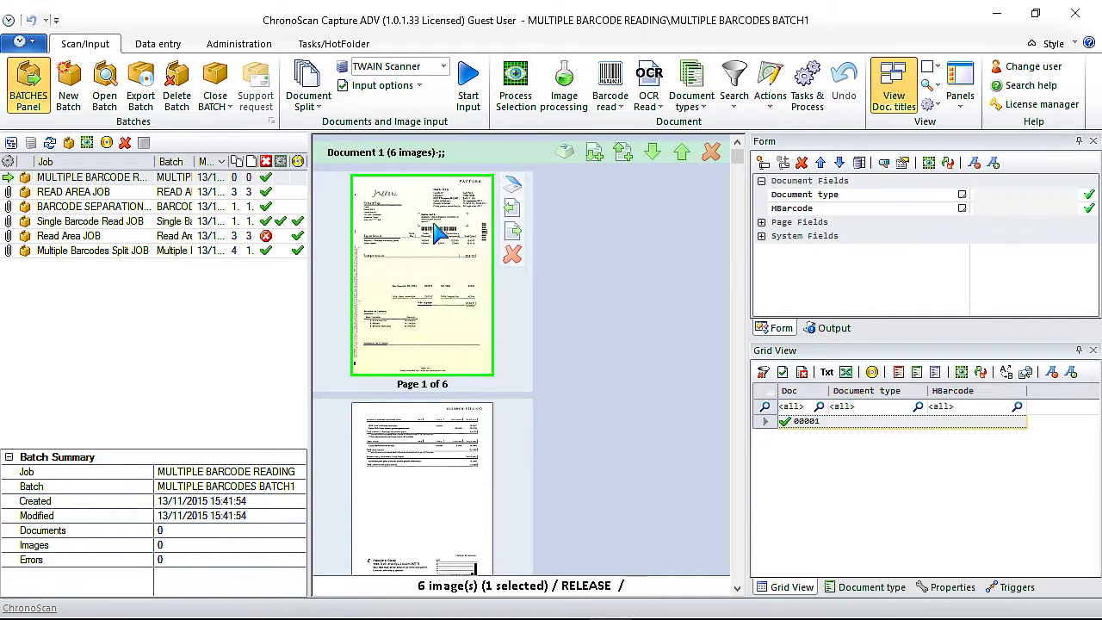
pyautogui.scroll(-1, 622, 365)
pyautogui.scroll(-5, 623, 365)
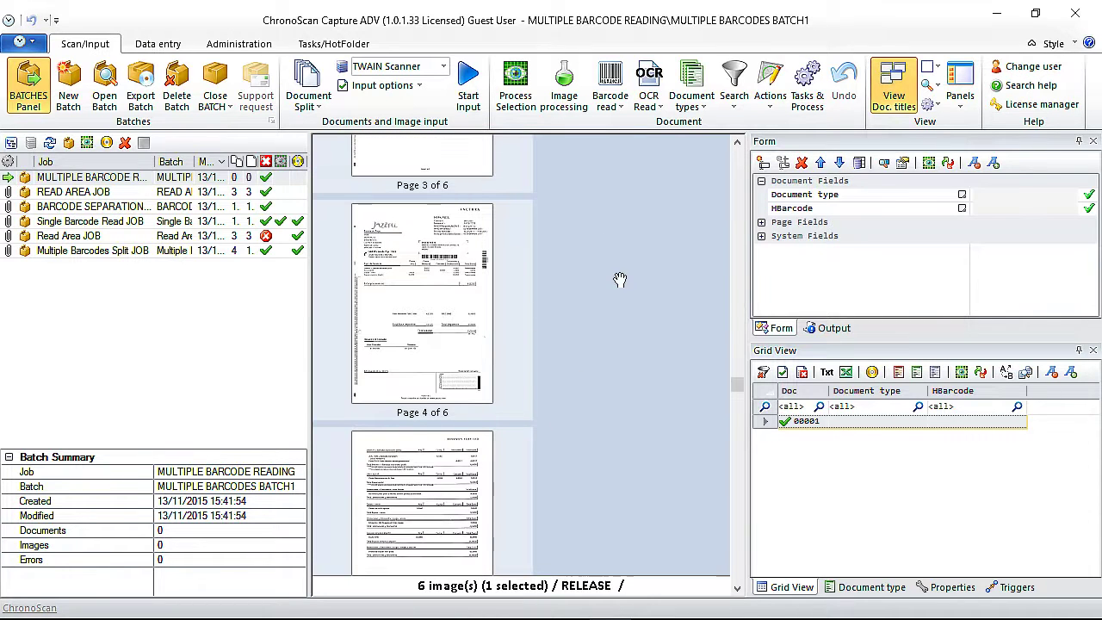
pyautogui.scroll(2, 593, 405)
pyautogui.scroll(4, 589, 515)
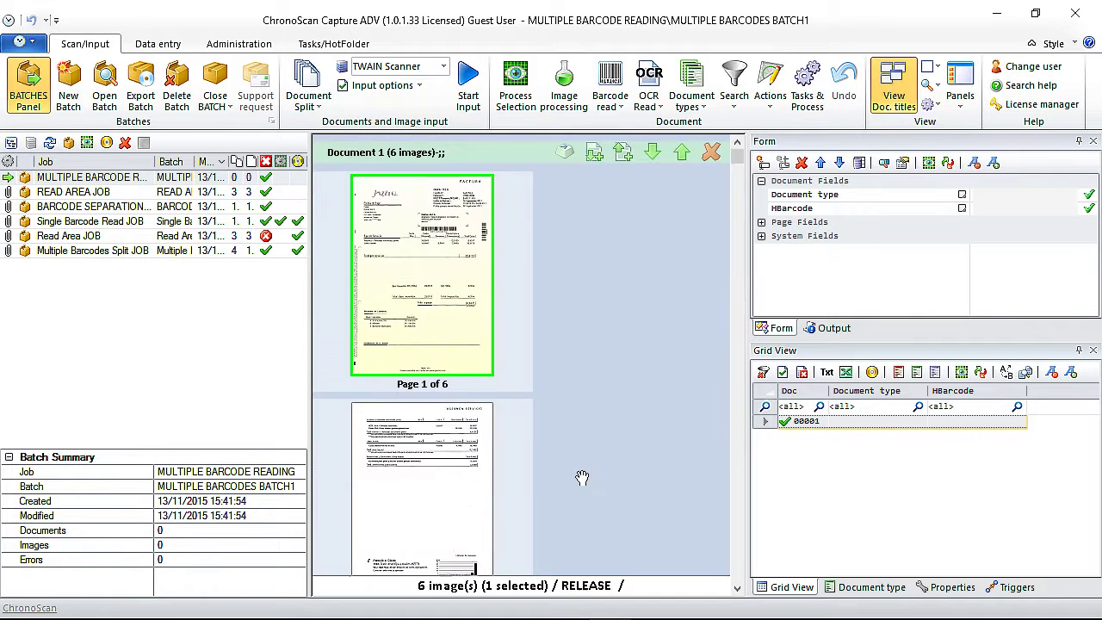
# Step: Open the barcode reading setup for page 1, limit the reading direction to Left to Right, and test-read the barcodes
pyautogui.click(607, 102)
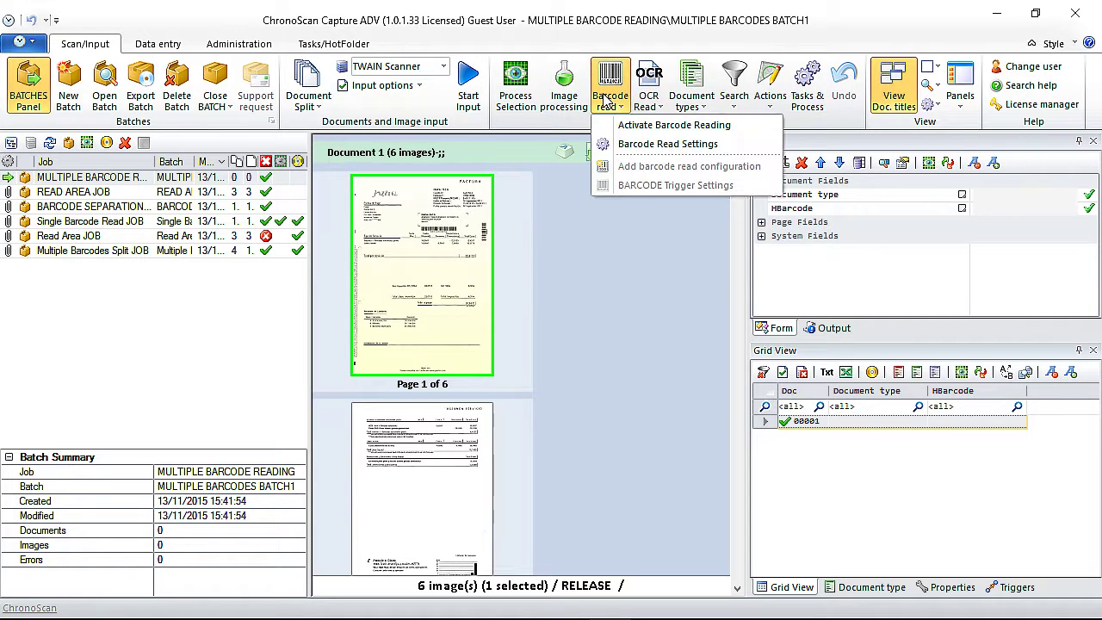
pyautogui.click(683, 134)
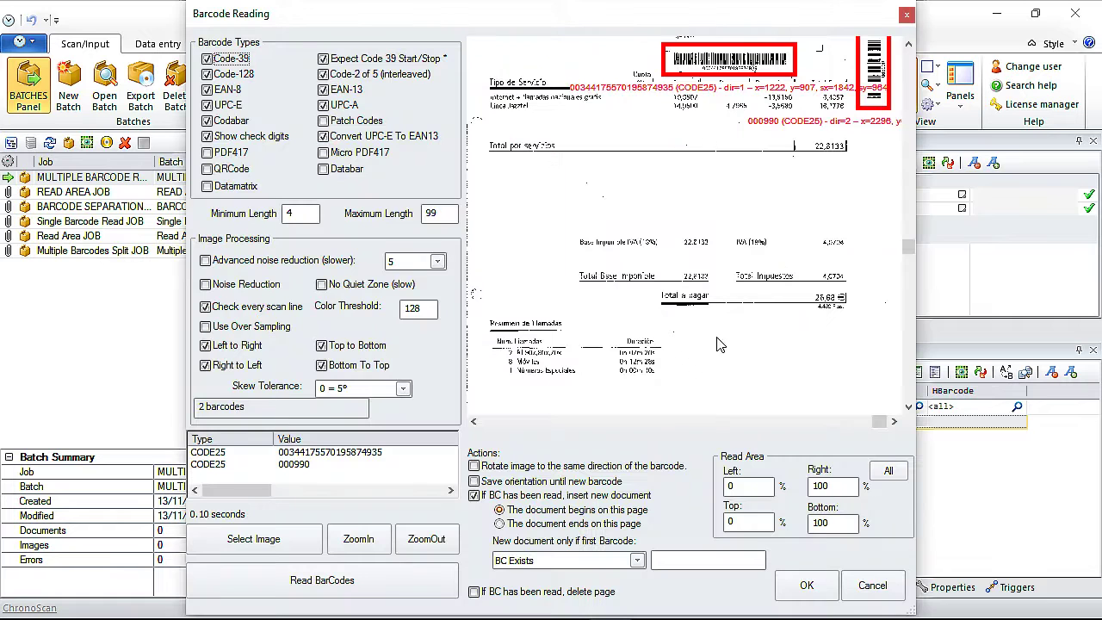
pyautogui.scroll(3, 909, 248)
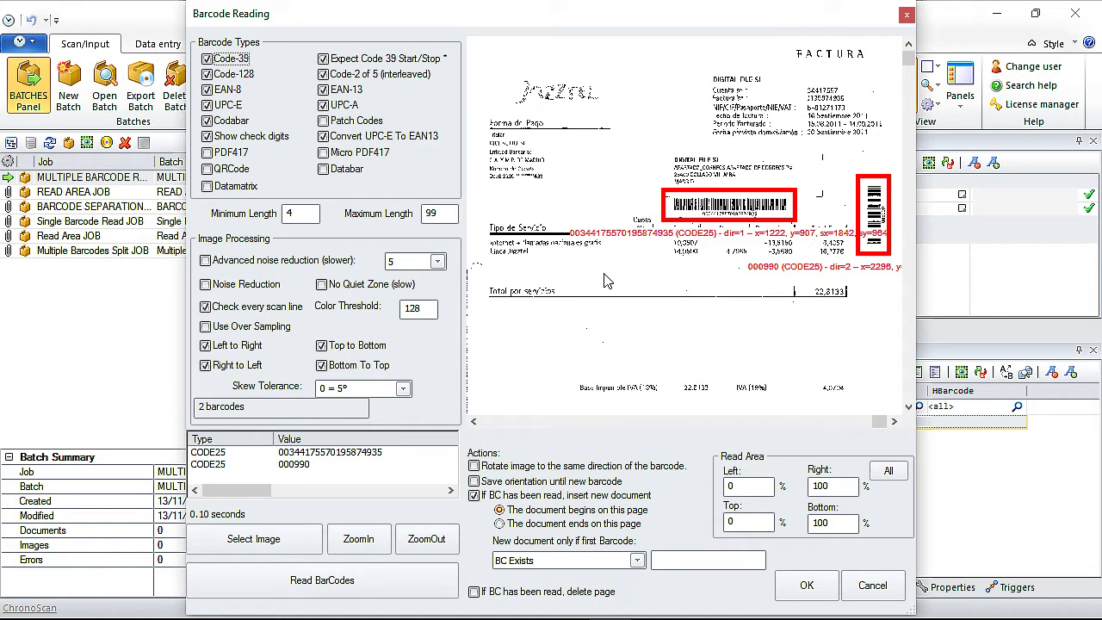
pyautogui.click(227, 368)
pyautogui.click(330, 371)
pyautogui.click(341, 350)
pyautogui.click(320, 584)
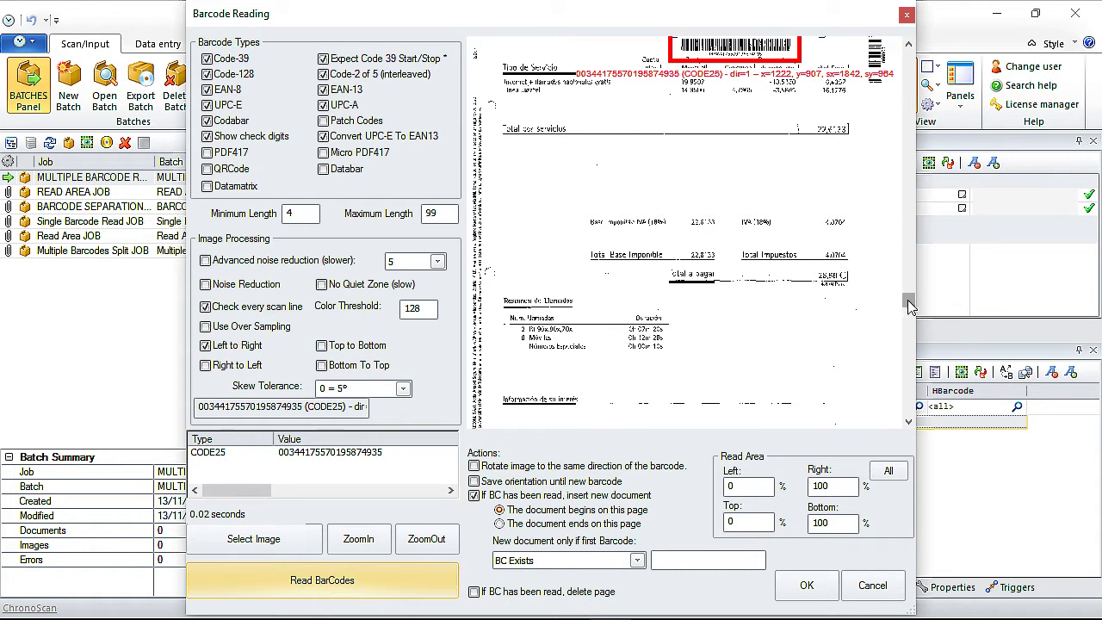
pyautogui.scroll(2, 904, 258)
pyautogui.scroll(1, 856, 172)
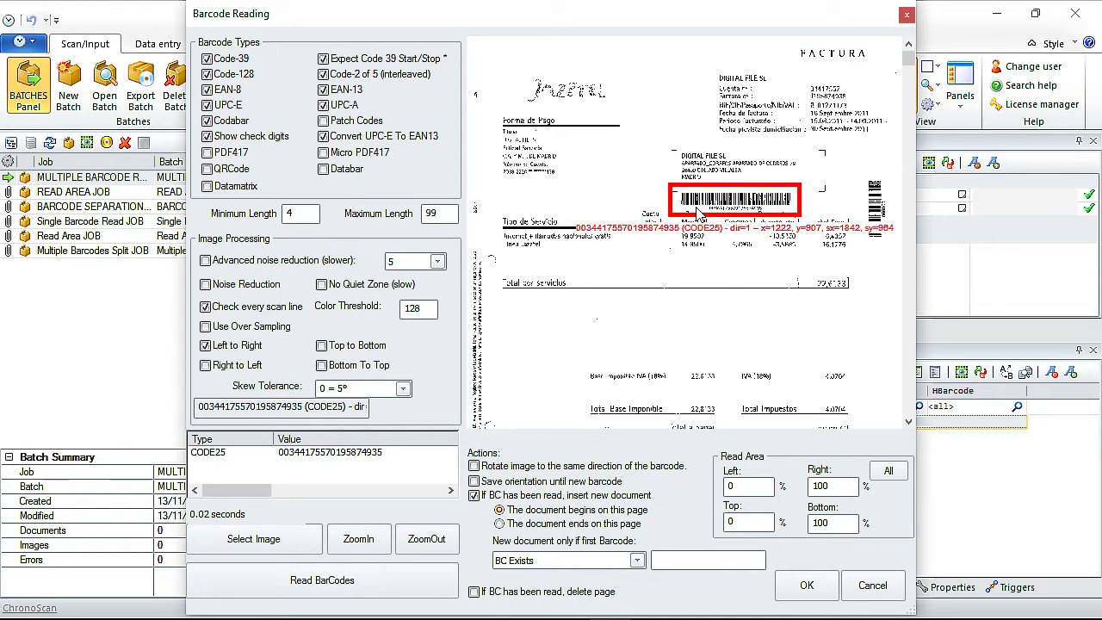
# Step: Restrict the barcode types to Code-2 of 5 (interleaved) and EAN-13, and read the barcodes again
pyautogui.click(236, 136)
pyautogui.click(231, 120)
pyautogui.click(229, 105)
pyautogui.click(228, 90)
pyautogui.click(229, 74)
pyautogui.click(229, 59)
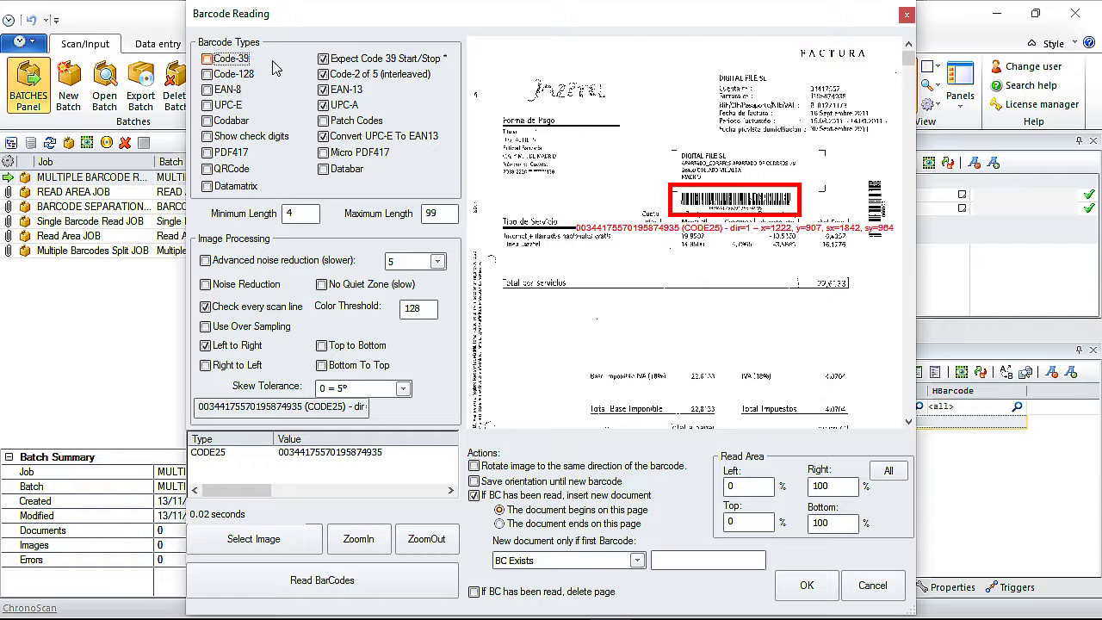
pyautogui.click(323, 58)
pyautogui.click(323, 105)
pyautogui.click(323, 136)
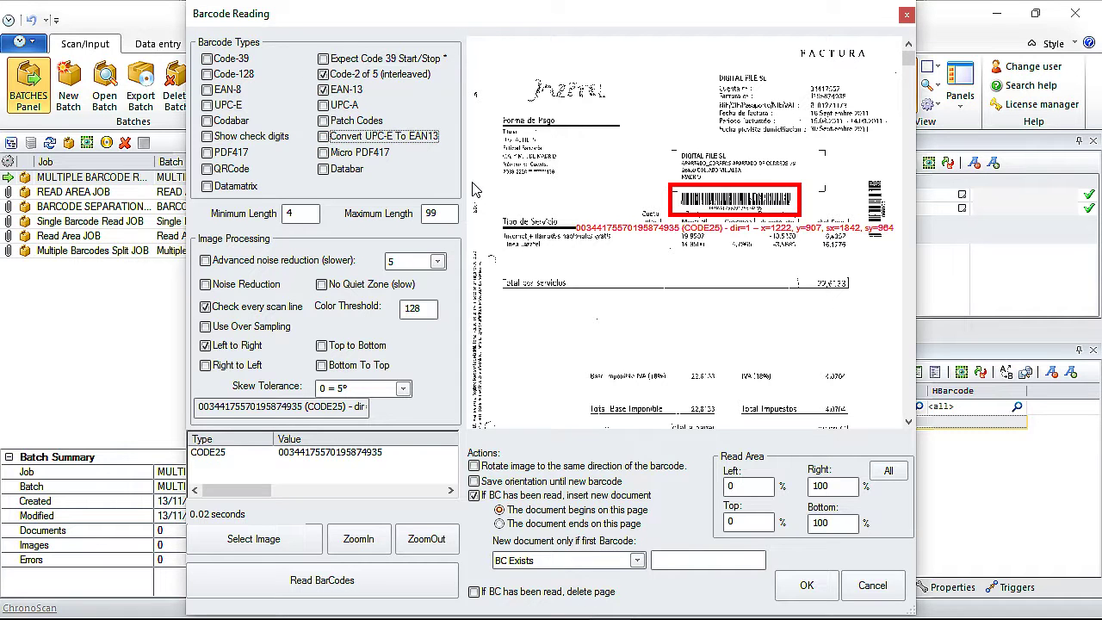
pyautogui.click(314, 594)
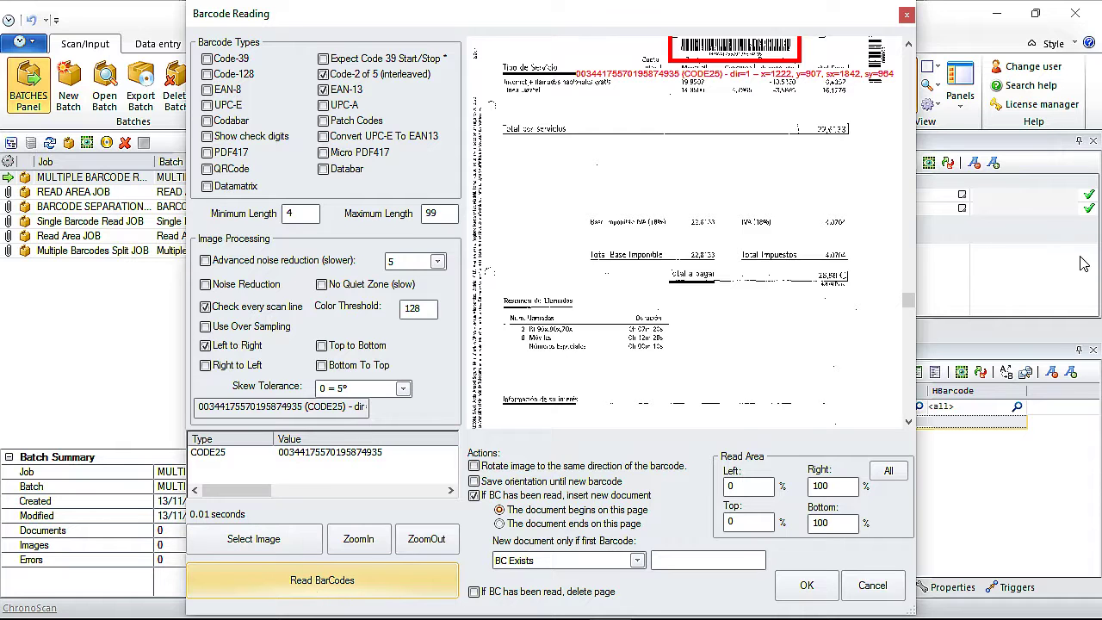
pyautogui.moveTo(908, 302); pyautogui.dragTo(910, 82)
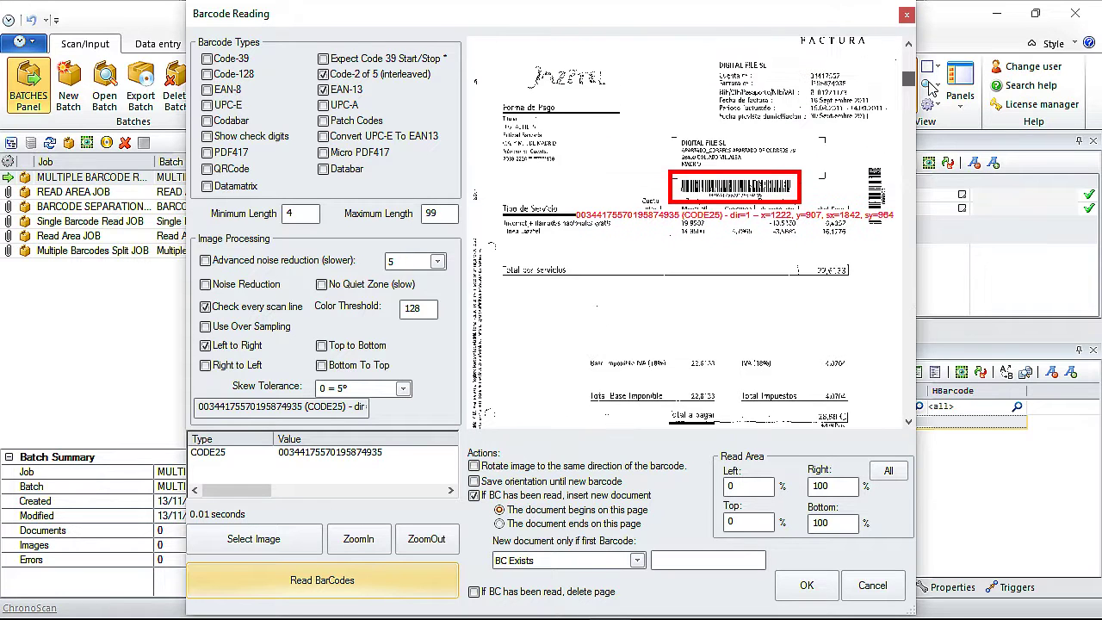
# Step: Turn off Check every scan line and repeat the barcode test read
pyautogui.click(213, 310)
pyautogui.click(213, 310)
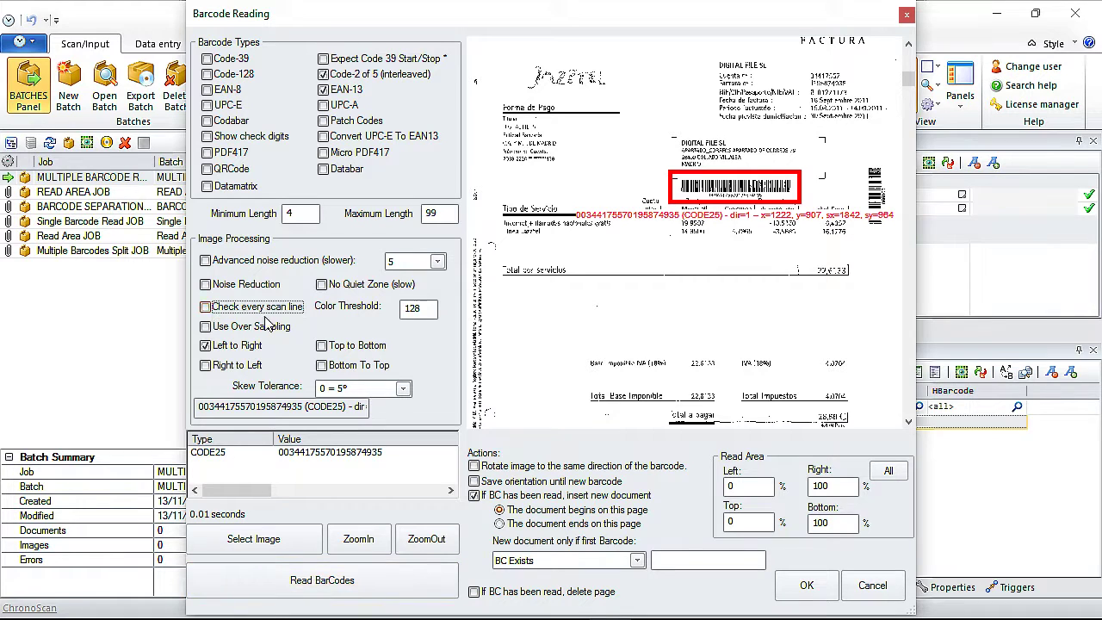
pyautogui.click(278, 601)
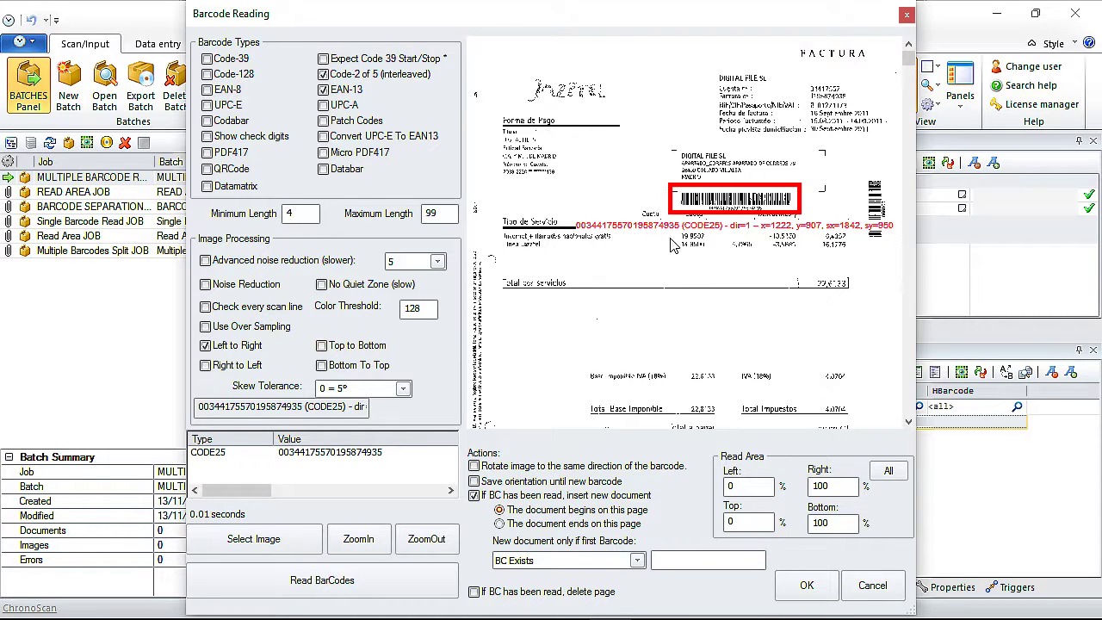
# Step: Set the read area's bottom limit to 50 % and test-read the page's barcodes
pyautogui.doubleClick(822, 523)
pyautogui.write('50')
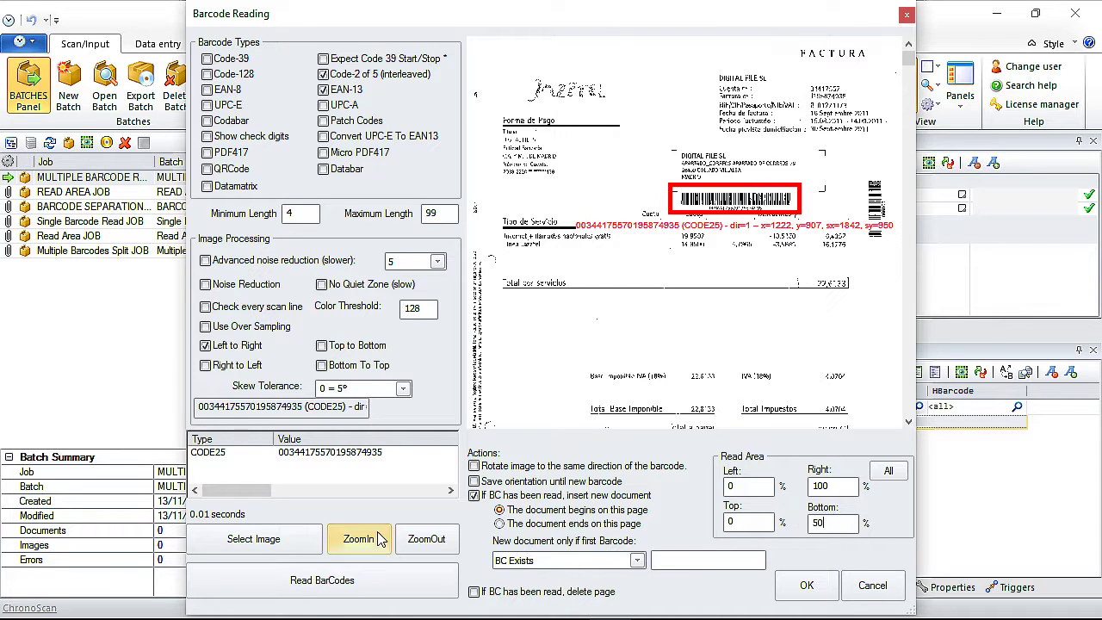
pyautogui.click(345, 593)
pyautogui.scroll(3, 799, 153)
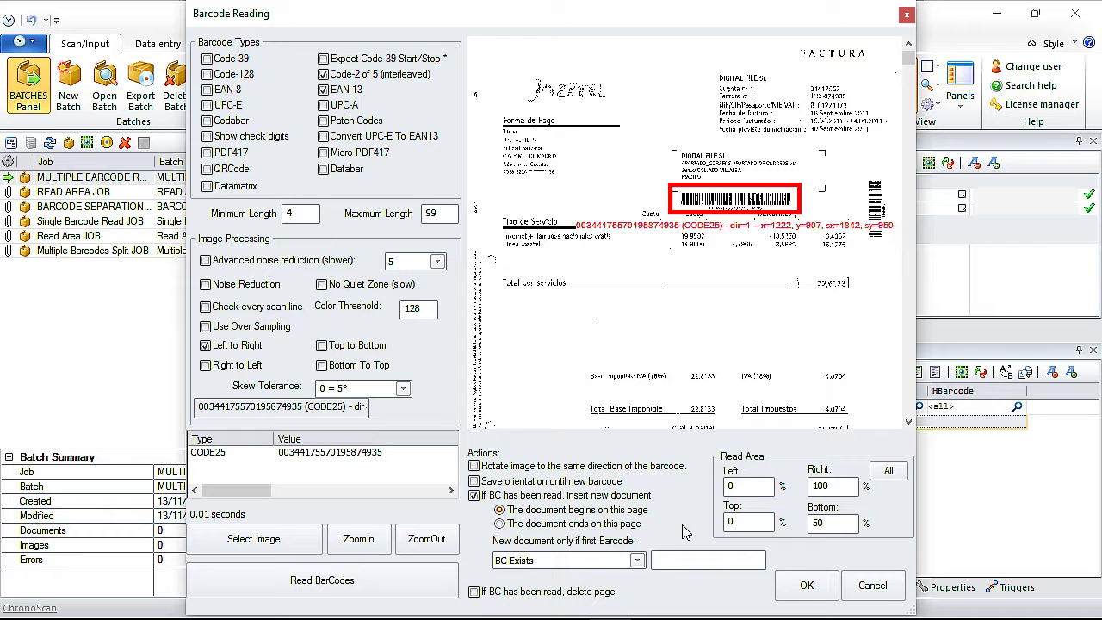
# Step: Keep inserting a new document that begins on the barcode page under the BC Exists condition, with page deletion off
pyautogui.click(474, 496)
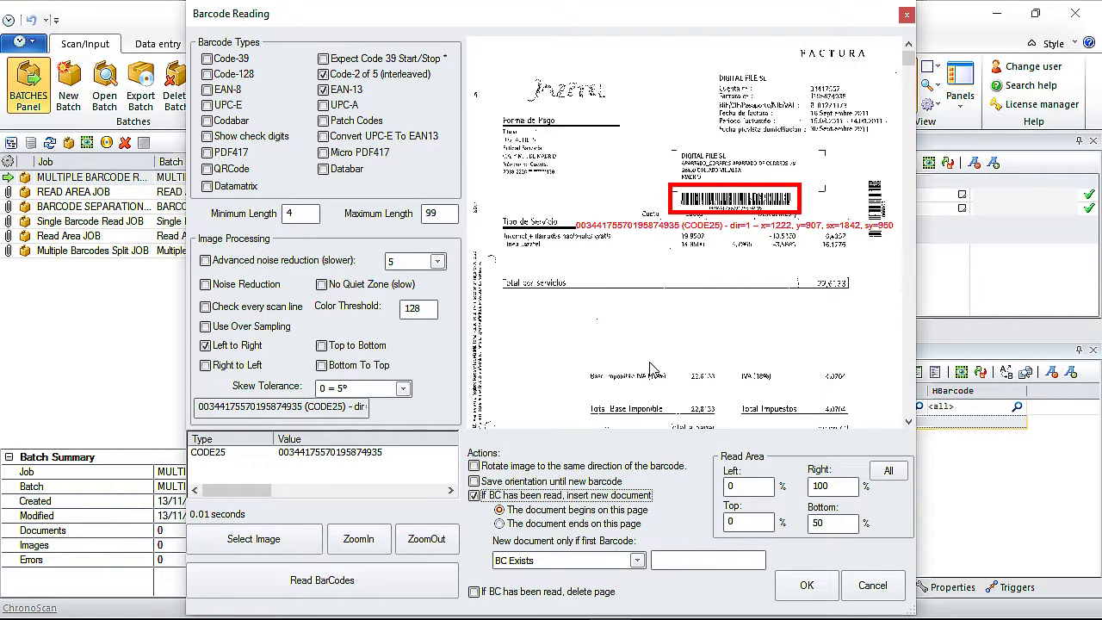
pyautogui.moveTo(909, 59); pyautogui.dragTo(934, 78)
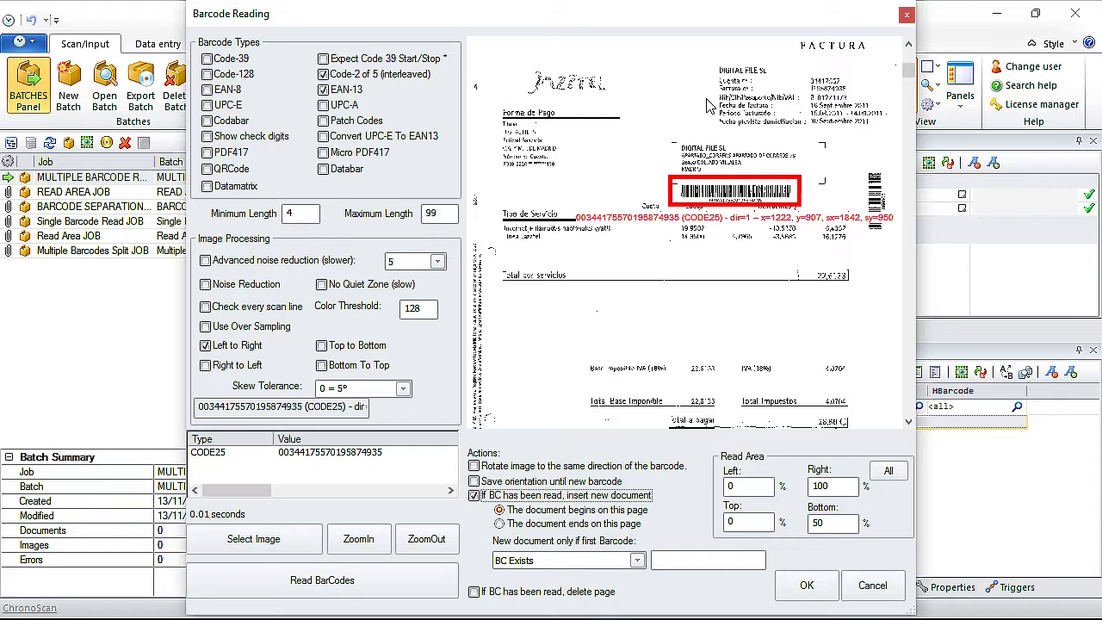
pyautogui.click(508, 513)
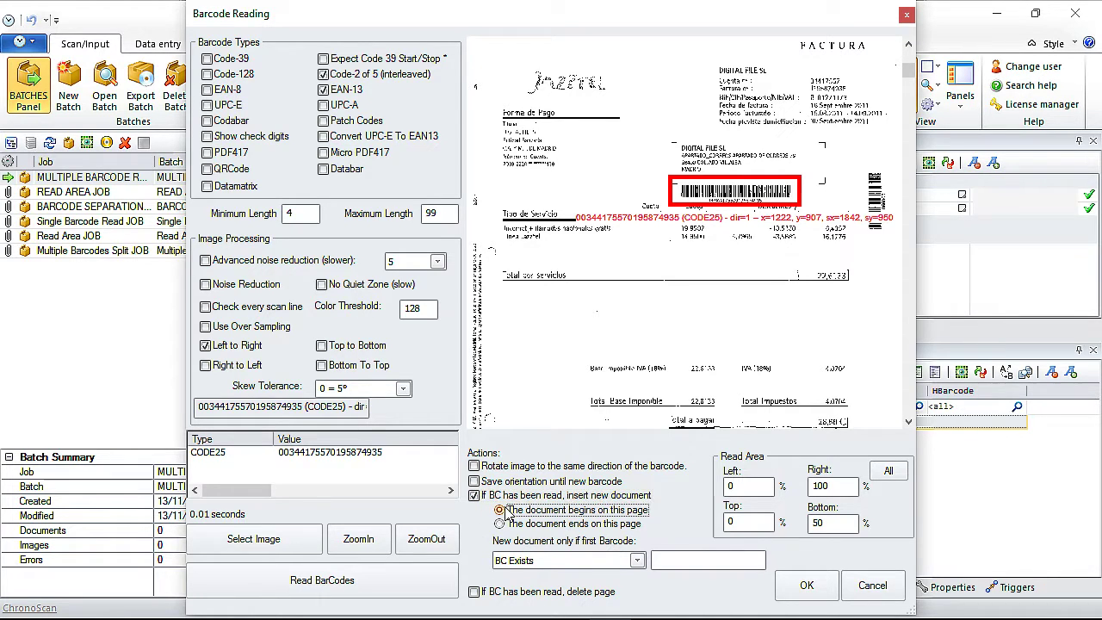
pyautogui.click(528, 566)
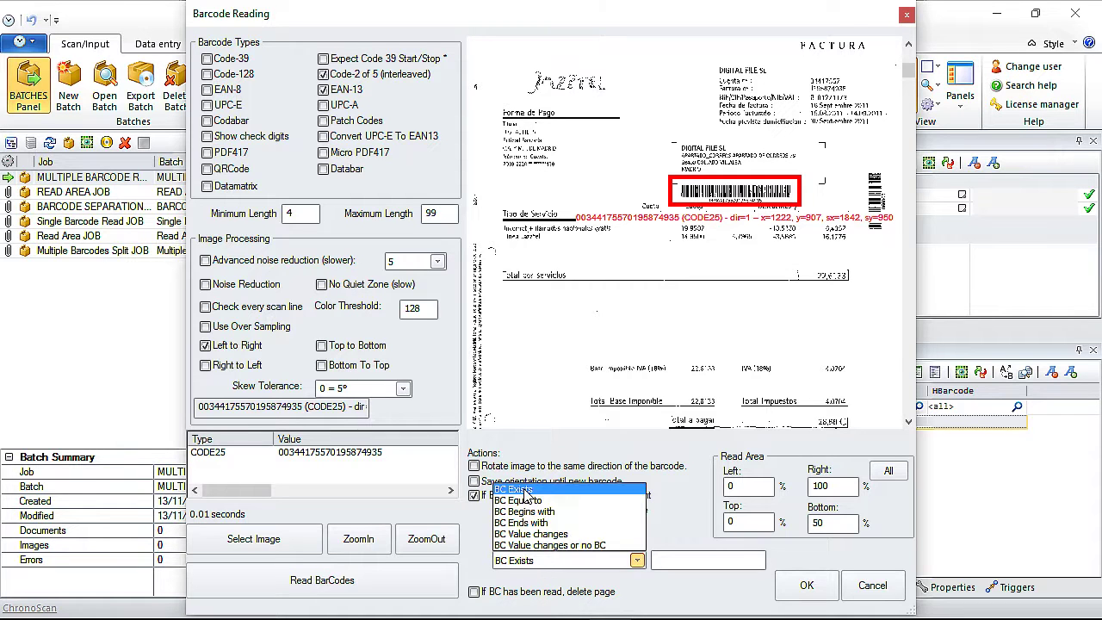
pyautogui.click(525, 491)
pyautogui.click(509, 594)
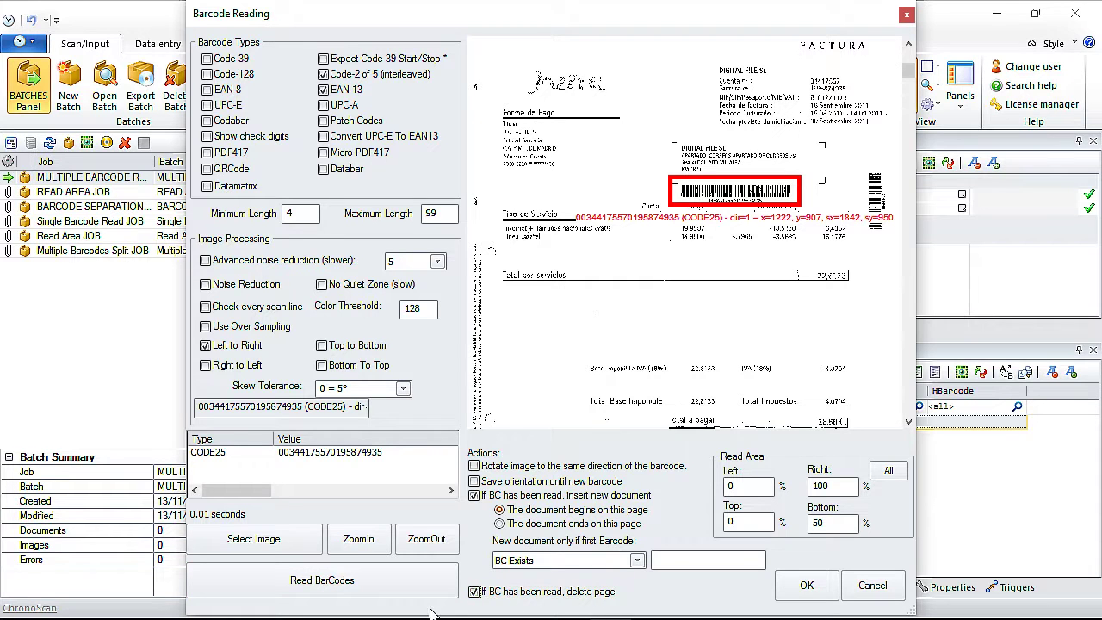
pyautogui.click(475, 594)
# Step: Accept the barcode reading settings without creating a new result field, and reprocess all documents
pyautogui.click(811, 593)
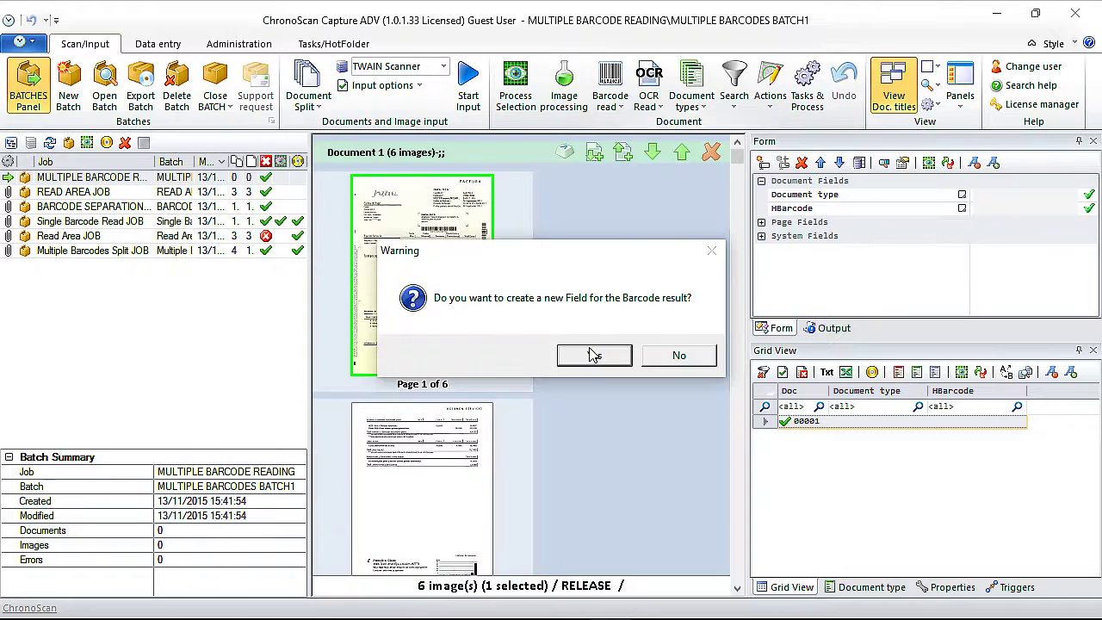
pyautogui.click(678, 360)
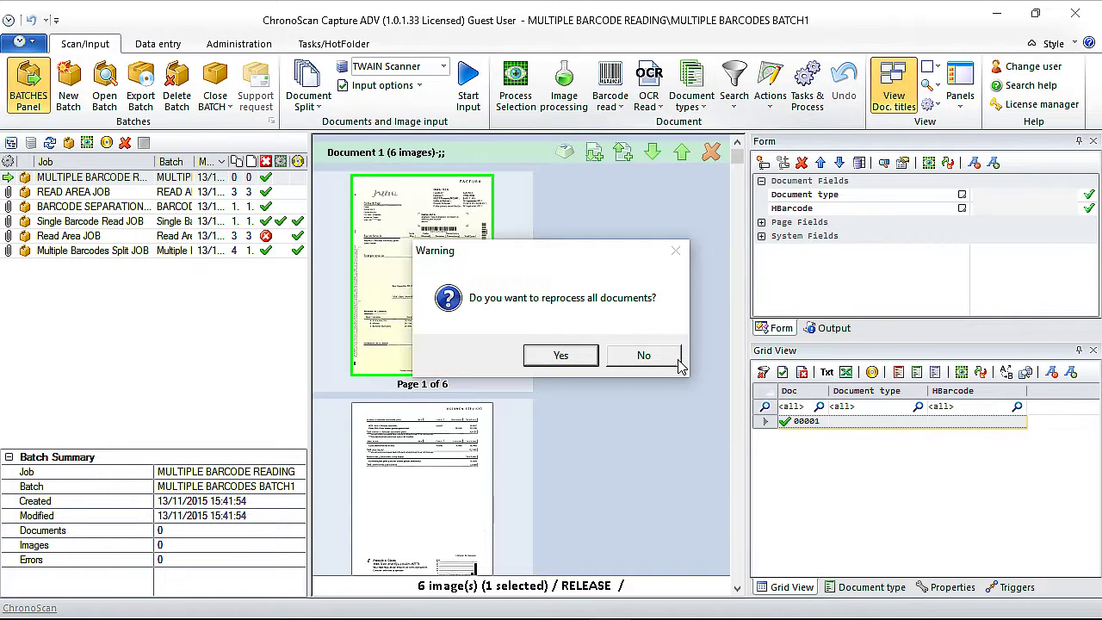
pyautogui.click(559, 355)
# Step: Look through the reprocessed document's pages and check its HBarcode field for a reading
pyautogui.scroll(-3, 644, 239)
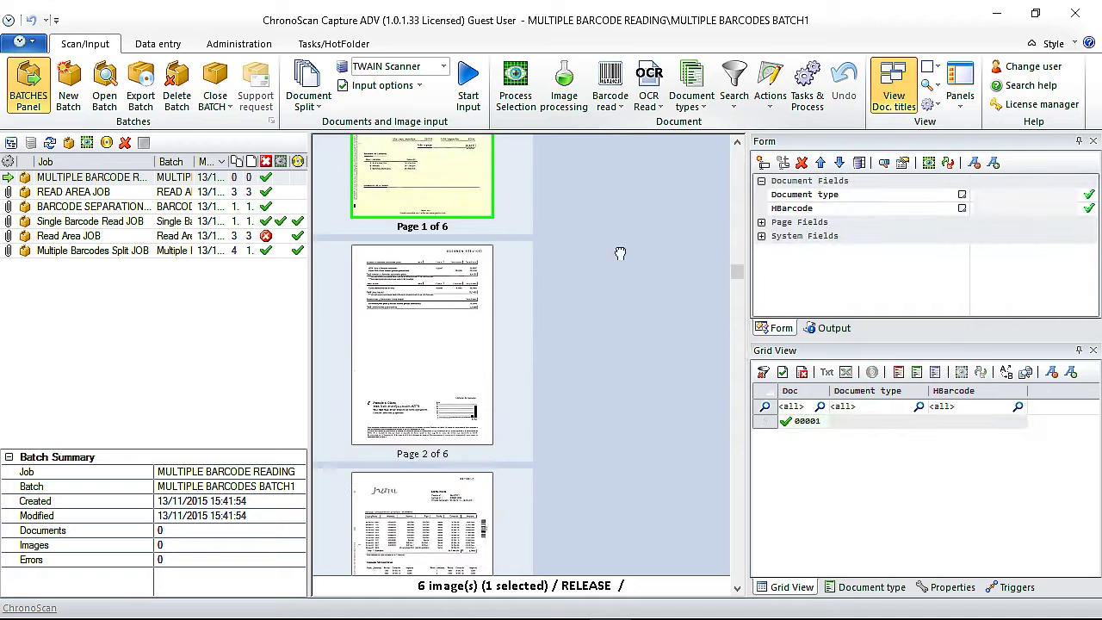
pyautogui.scroll(-10, 620, 253)
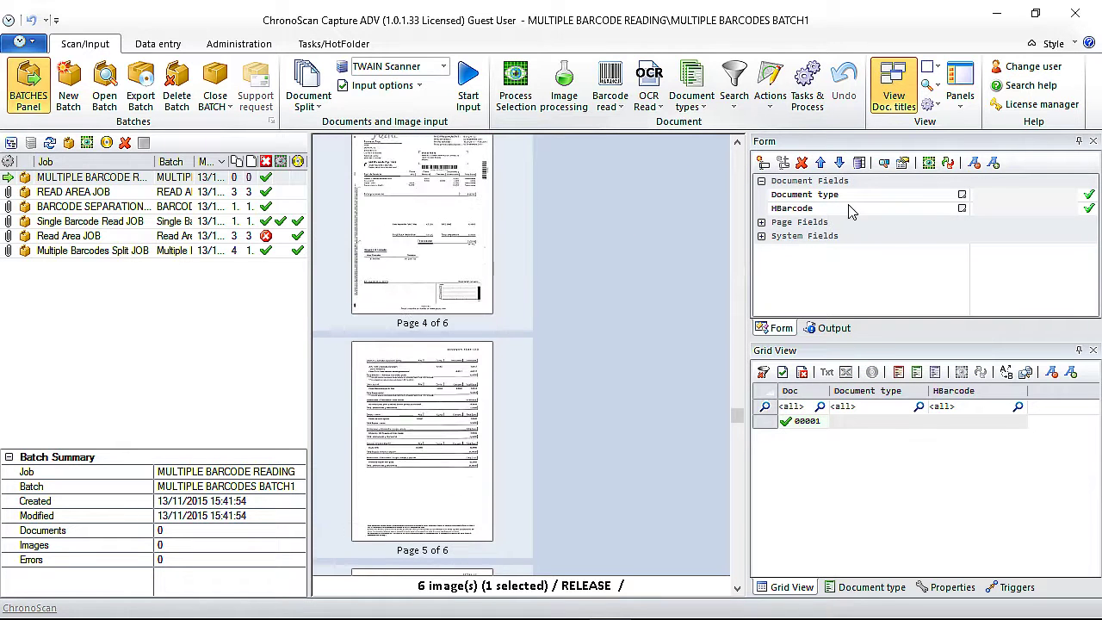
pyautogui.moveTo(551, 360); pyautogui.dragTo(595, 189)
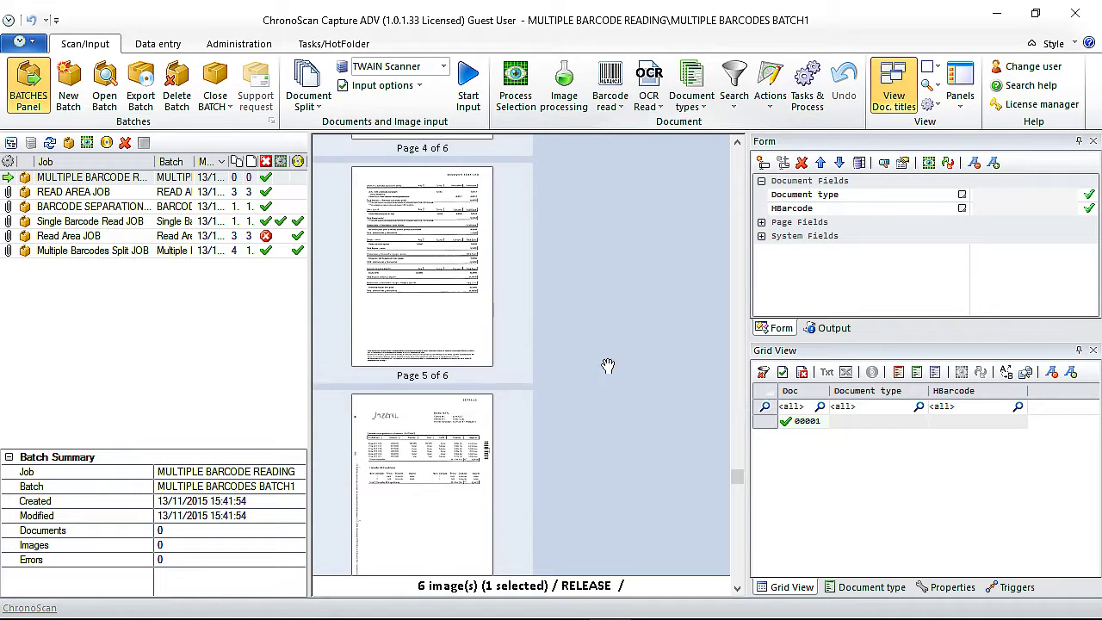
pyautogui.moveTo(608, 365); pyautogui.dragTo(635, 492)
pyautogui.scroll(10, 635, 493)
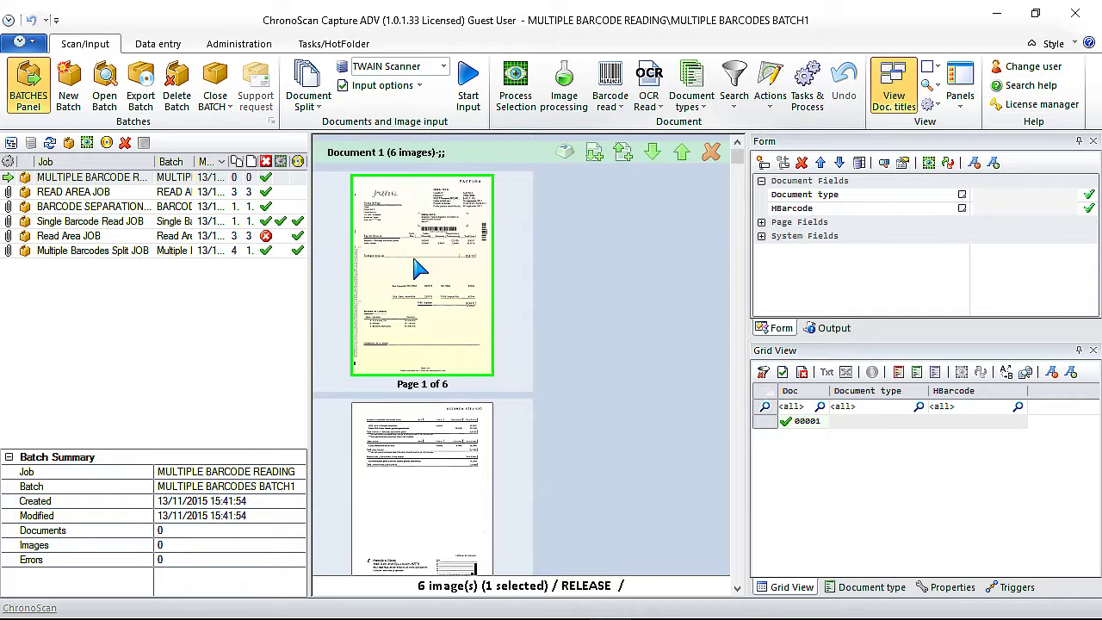
pyautogui.moveTo(446, 260)
pyautogui.click(999, 213)
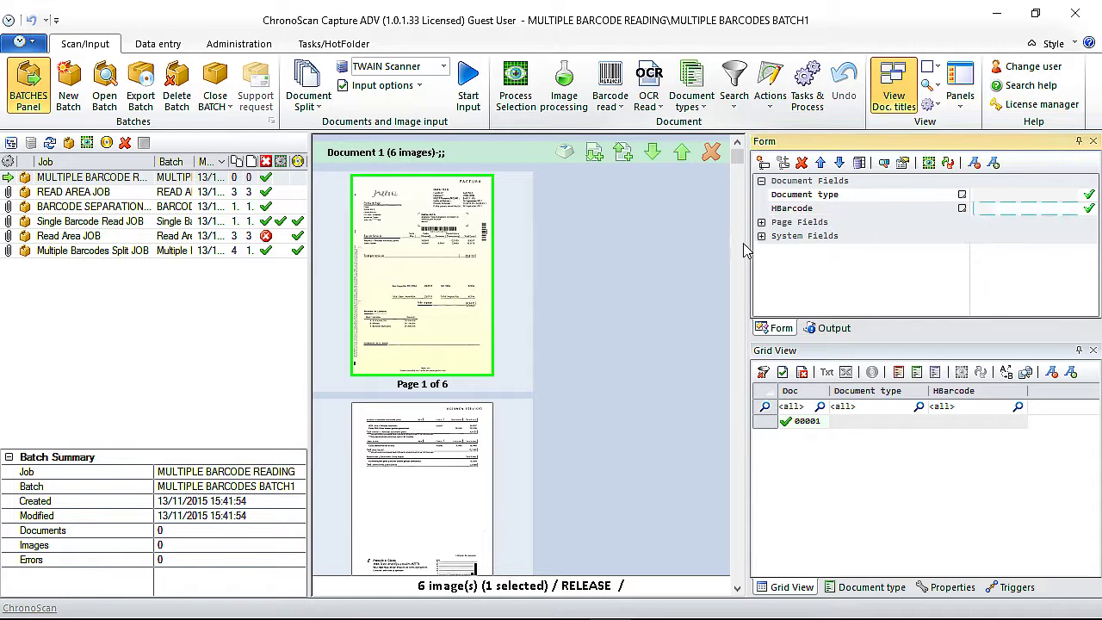
# Step: Expand the Page Fields and compare the barcode reading data of pages 1, 2 and 4
pyautogui.click(761, 222)
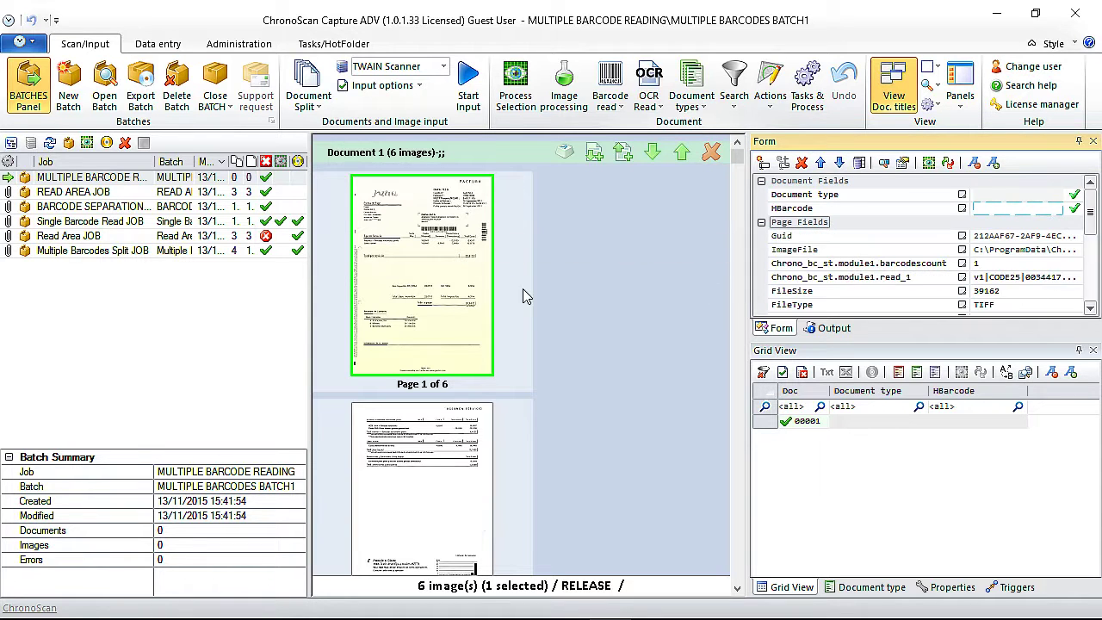
pyautogui.click(515, 457)
pyautogui.scroll(-5, 543, 423)
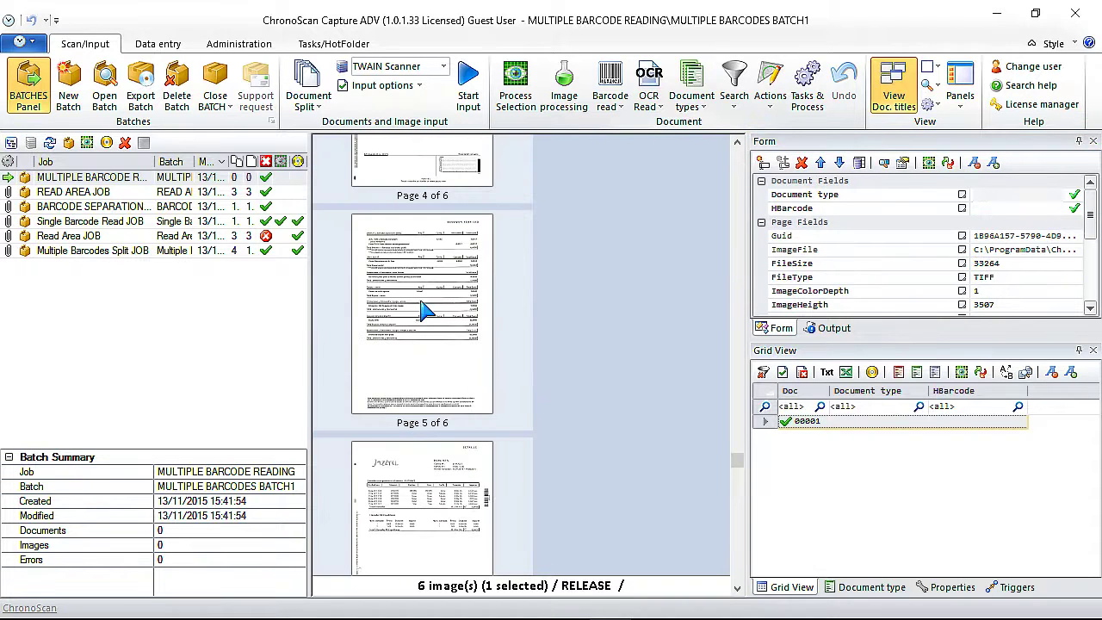
pyautogui.moveTo(736, 459); pyautogui.dragTo(738, 403)
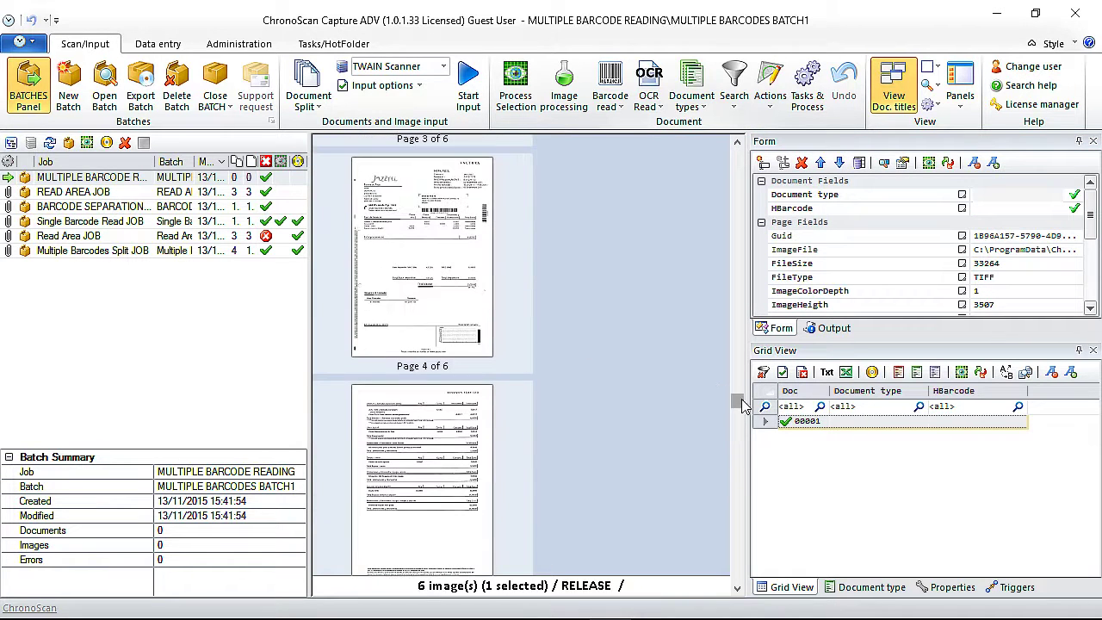
pyautogui.click(454, 258)
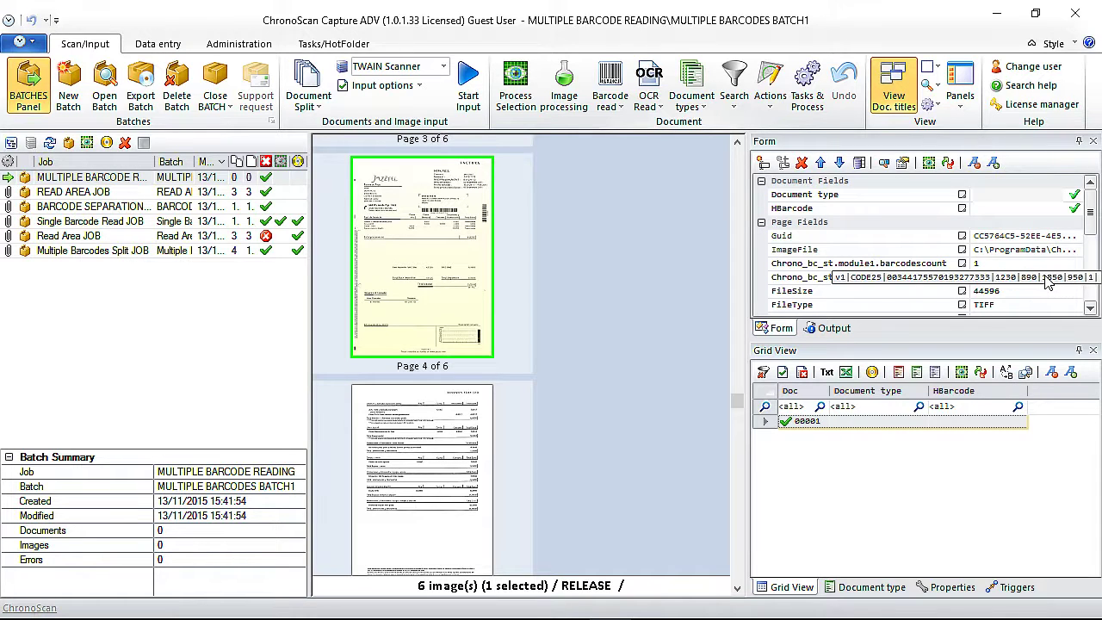
# Step: Select page 1 of the document and set the HBarcode field's type to Barcode Reading
pyautogui.click(870, 281)
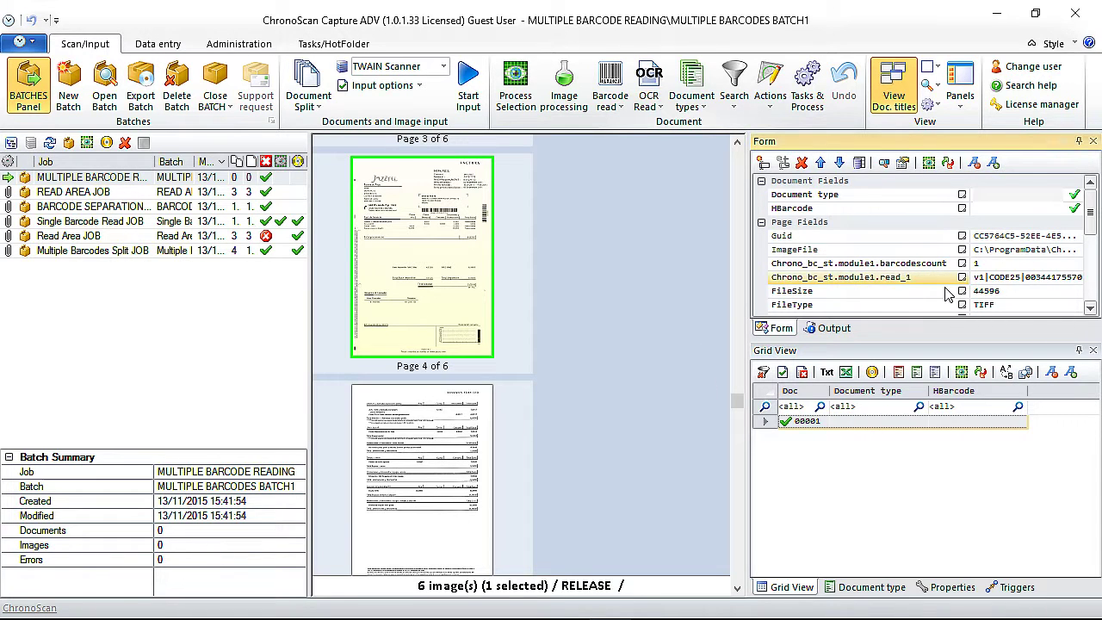
pyautogui.moveTo(735, 403); pyautogui.dragTo(737, 153)
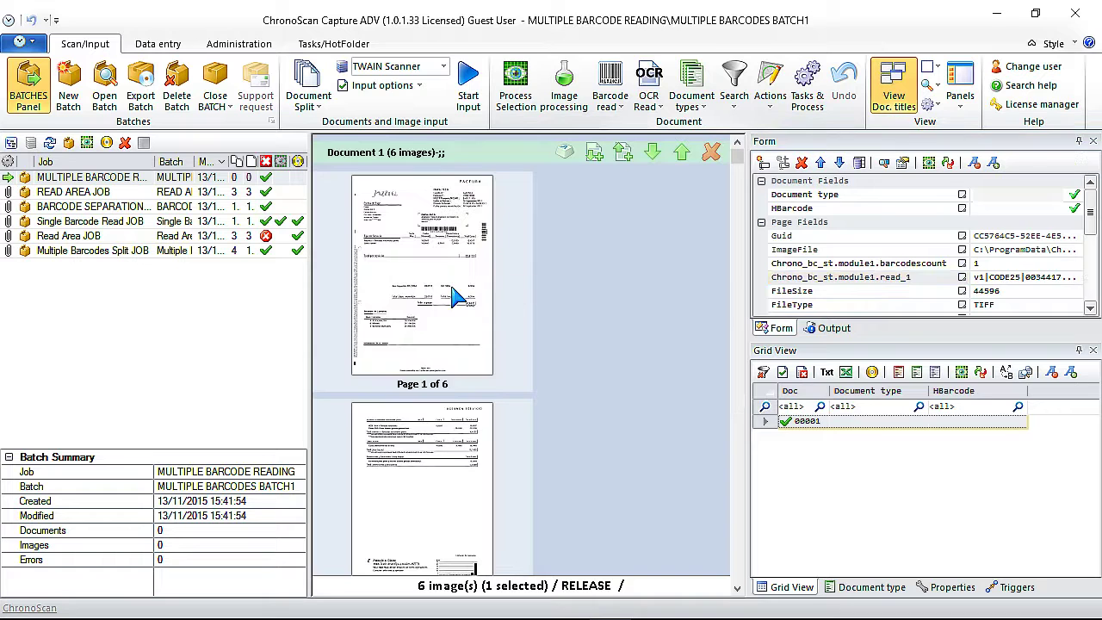
pyautogui.click(436, 250)
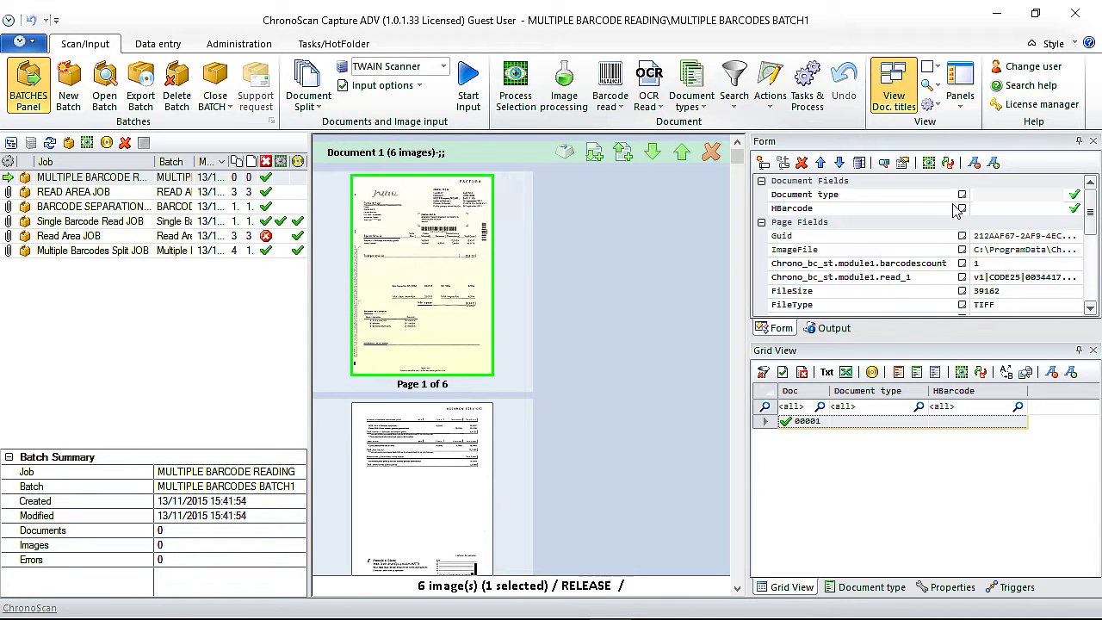
pyautogui.click(799, 209)
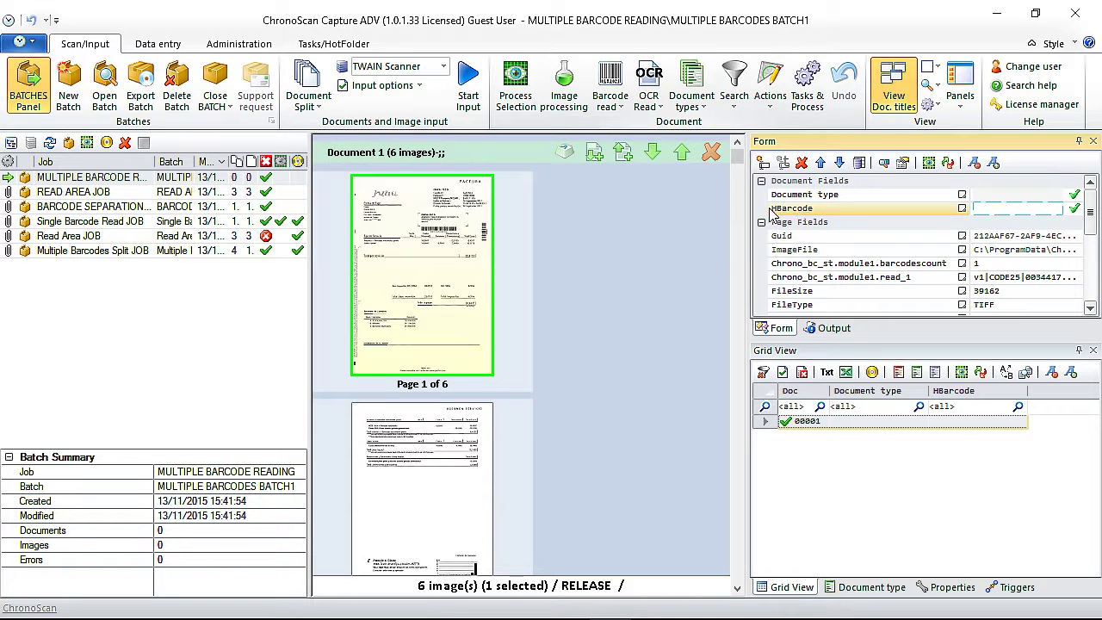
pyautogui.rightClick(965, 212)
pyautogui.click(944, 294)
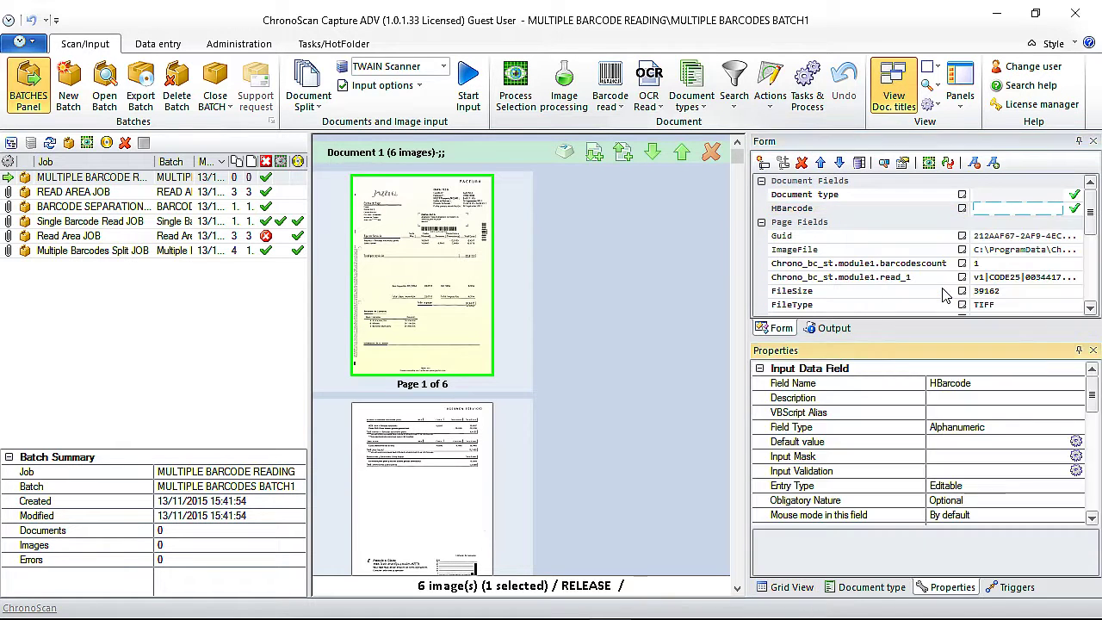
pyautogui.click(797, 431)
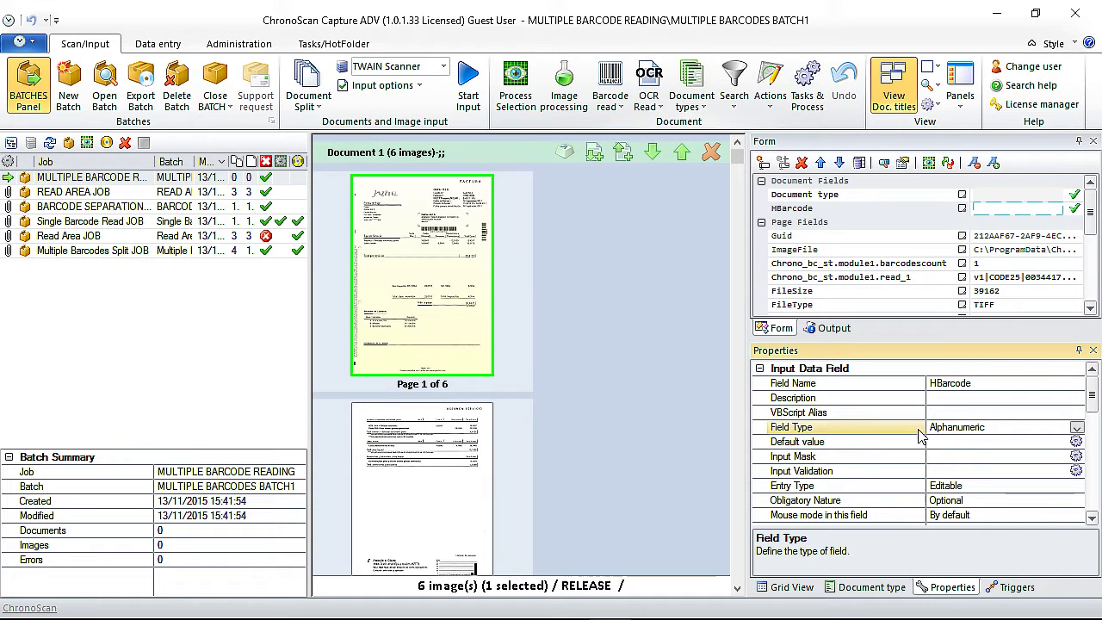
pyautogui.click(1078, 428)
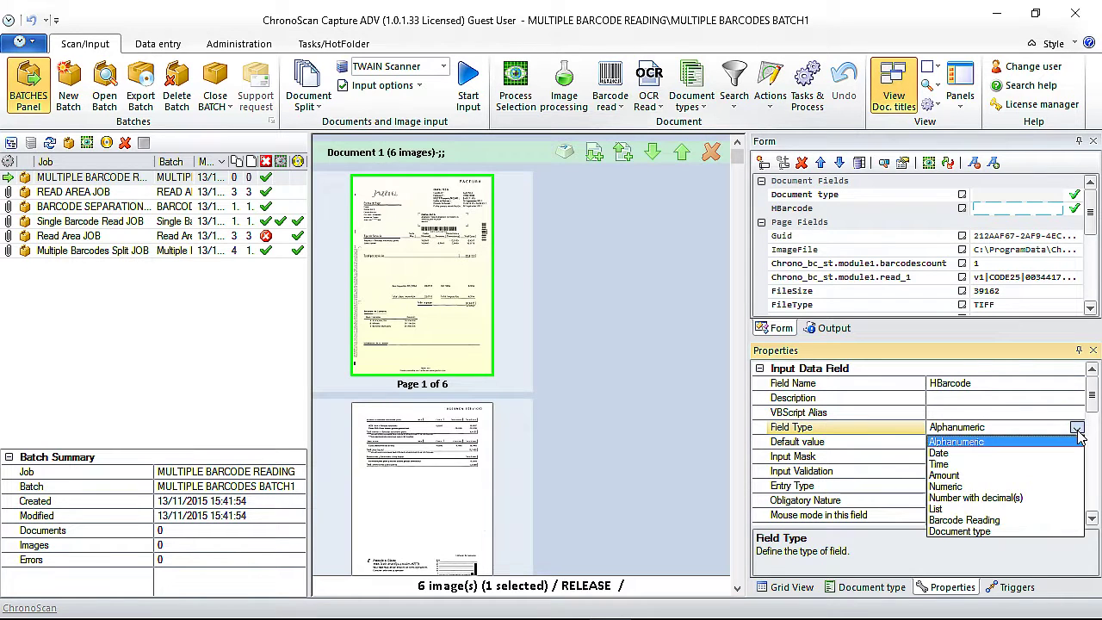
pyautogui.click(959, 520)
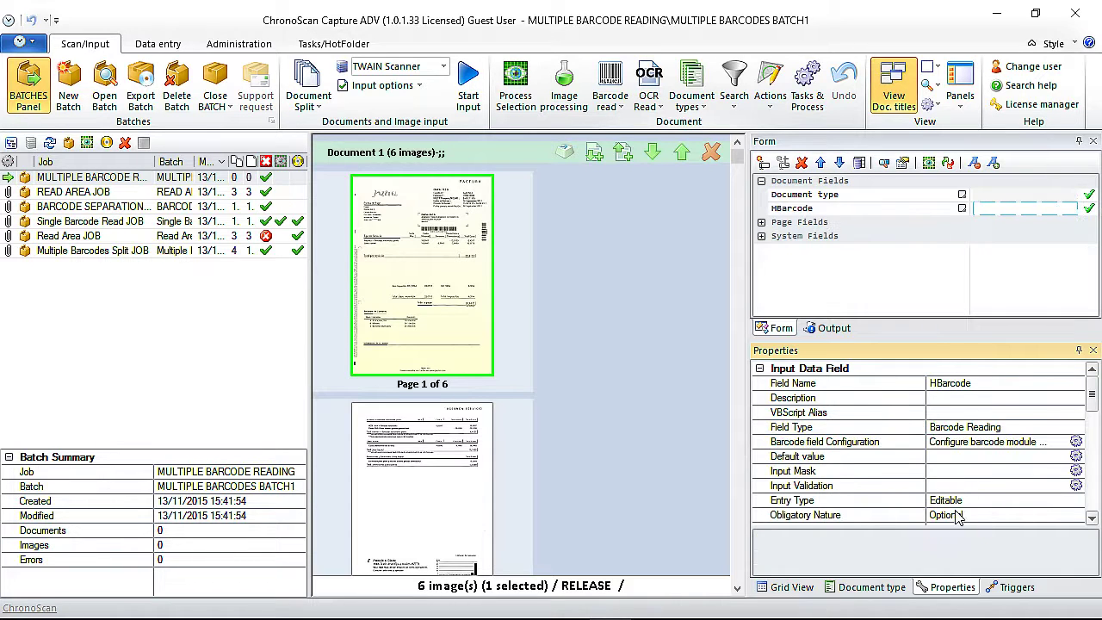
pyautogui.click(1052, 427)
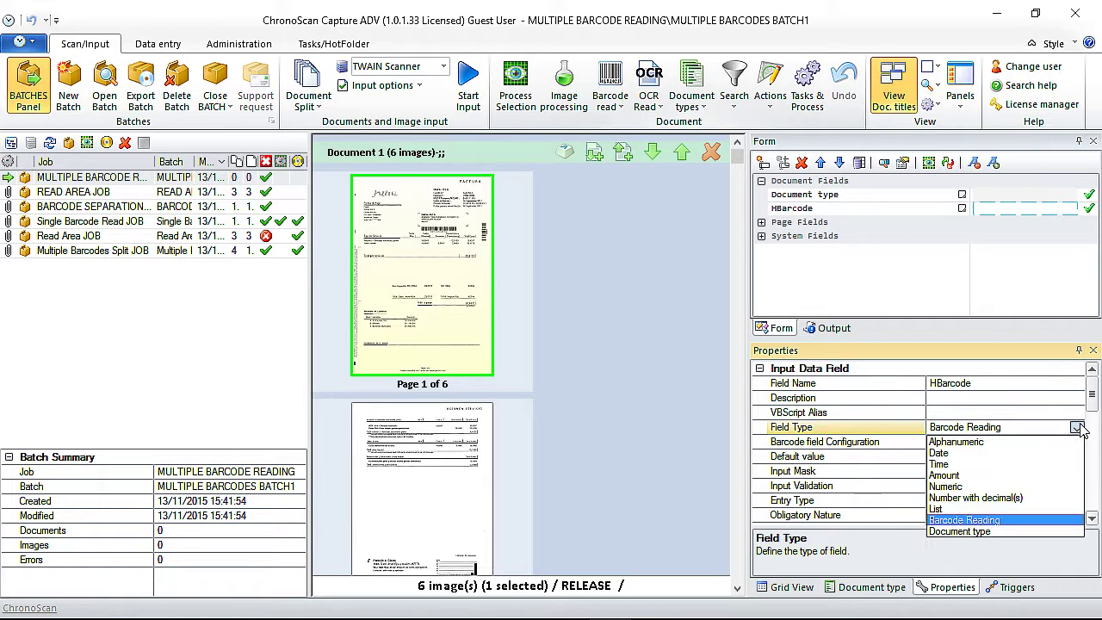
pyautogui.click(1078, 428)
pyautogui.click(960, 521)
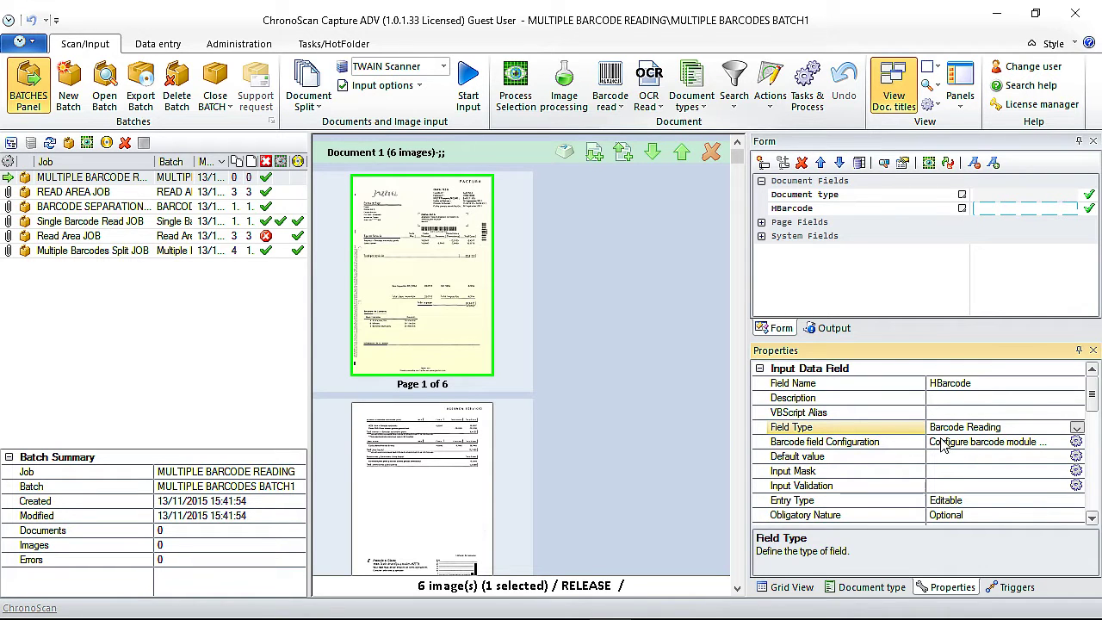
# Step: Configure the HBarcode field to use the first listed Chrono_bc_st.module1.read_1 code as a whole code
pyautogui.click(1077, 442)
pyautogui.click(548, 185)
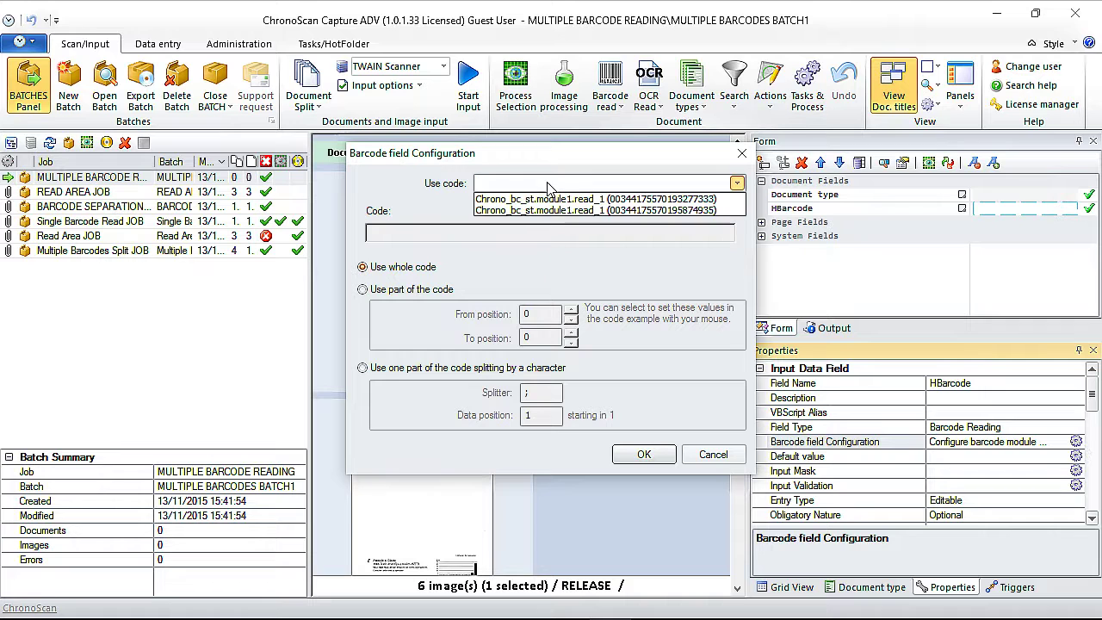
pyautogui.click(593, 199)
pyautogui.click(398, 268)
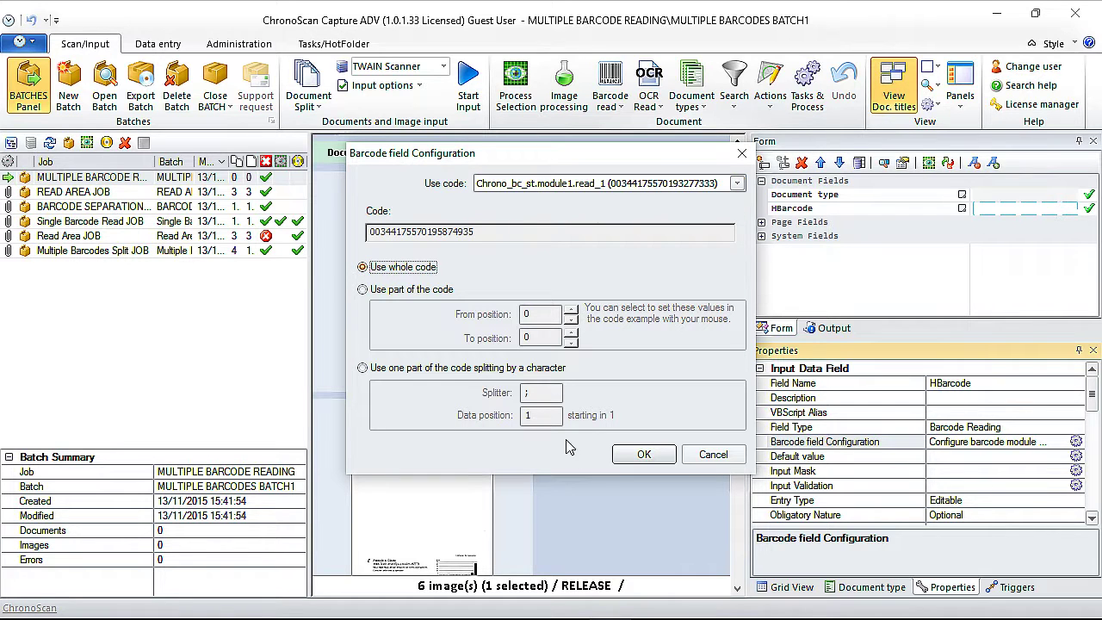
pyautogui.click(645, 454)
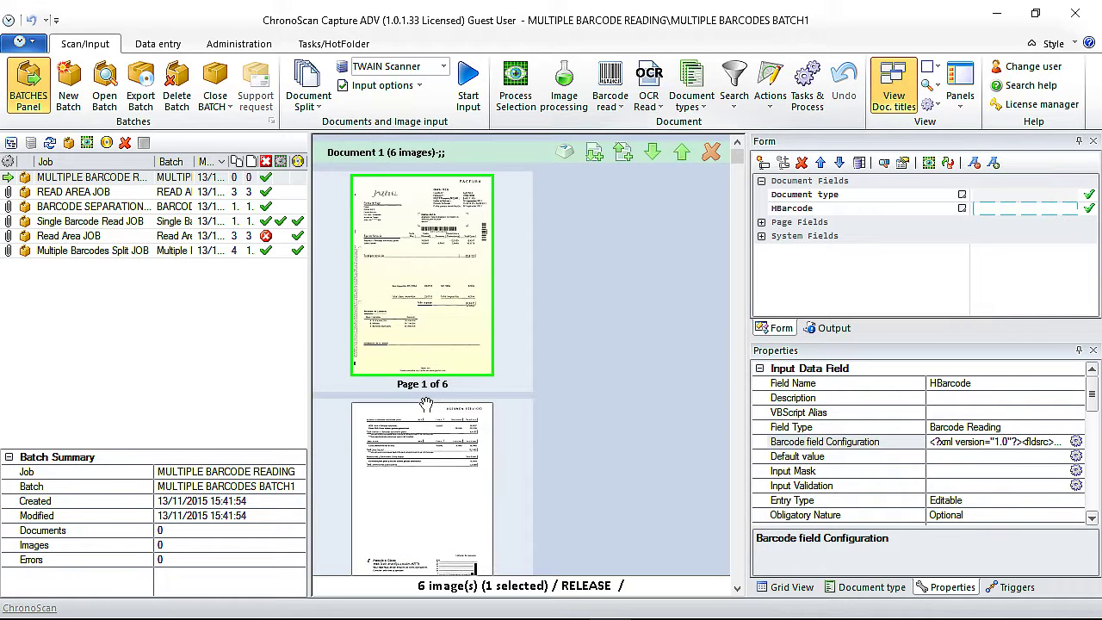
# Step: Add a second barcode read configuration that reads only Top to Bottom, and test it on the invoice image
pyautogui.moveTo(422, 381)
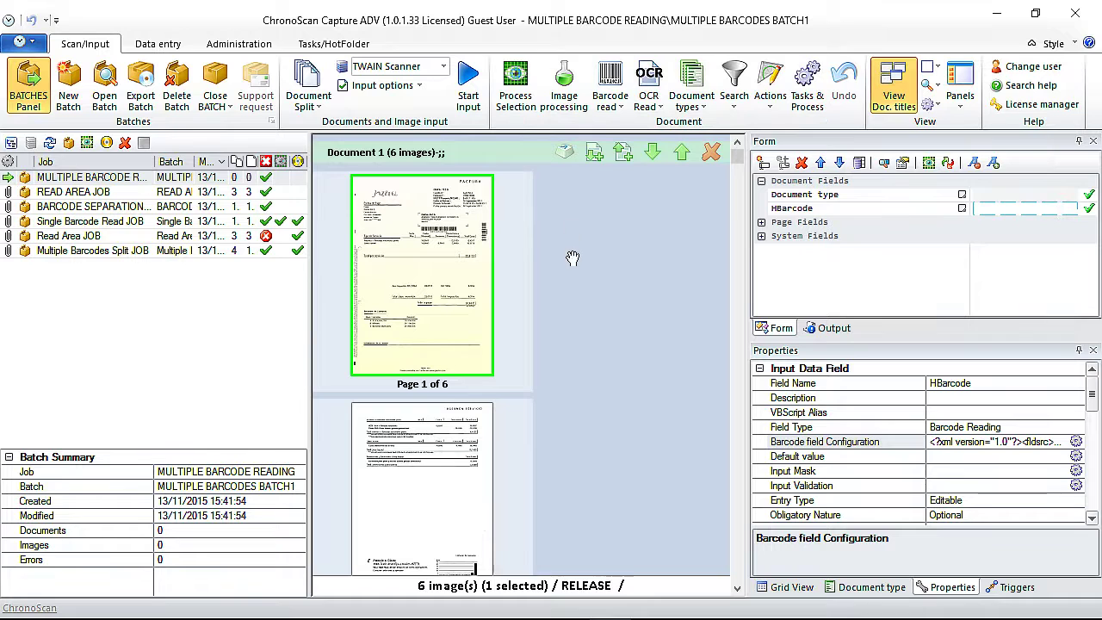
pyautogui.click(607, 103)
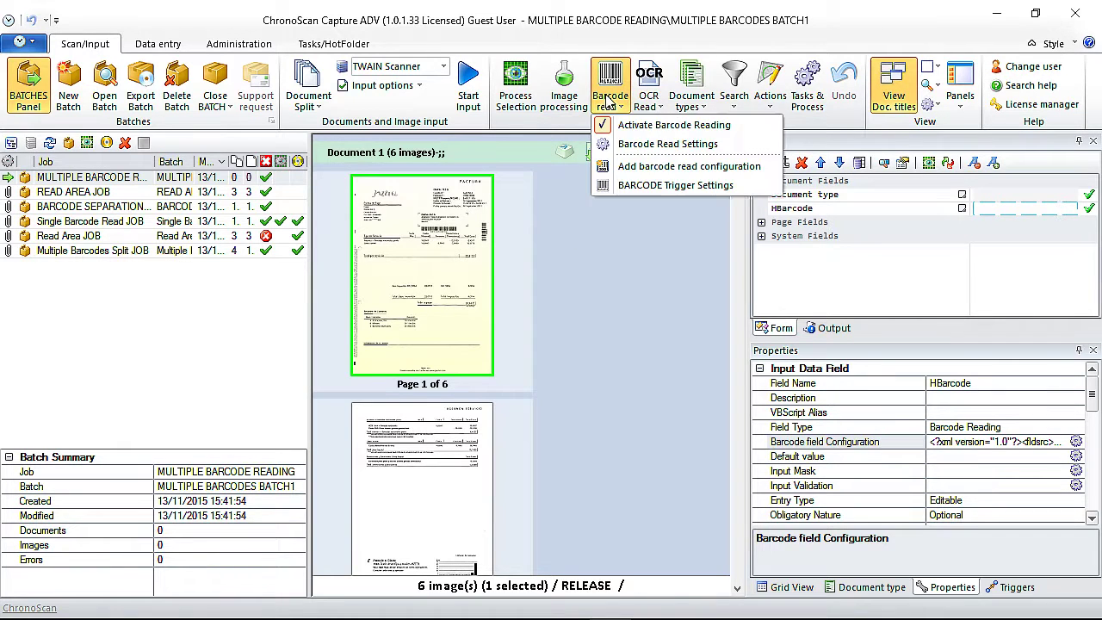
pyautogui.click(644, 168)
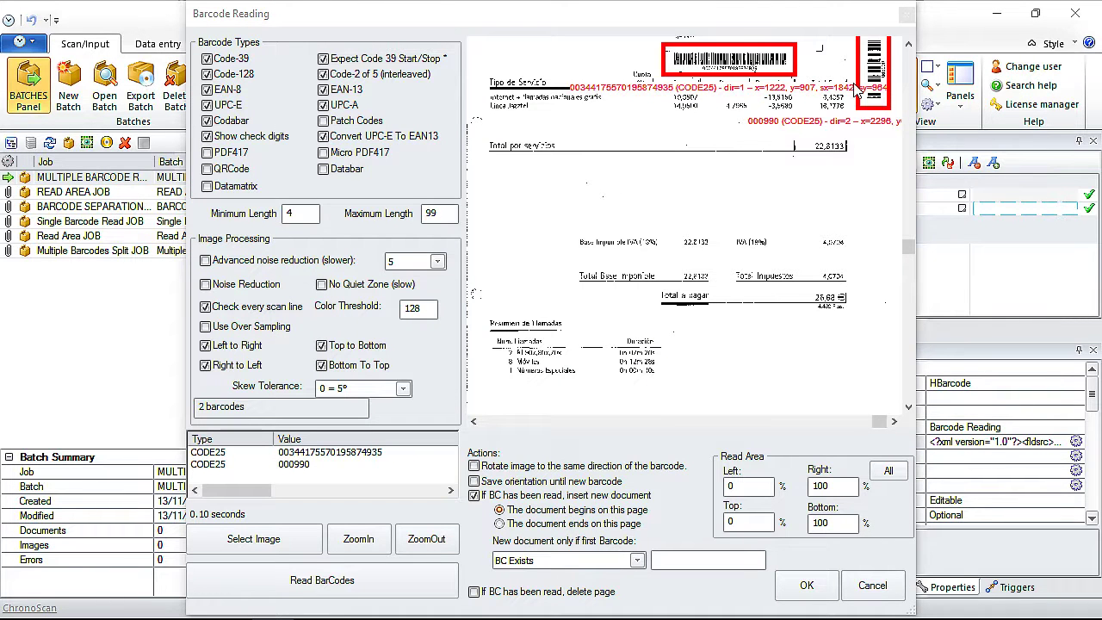
pyautogui.moveTo(908, 247); pyautogui.dragTo(909, 76)
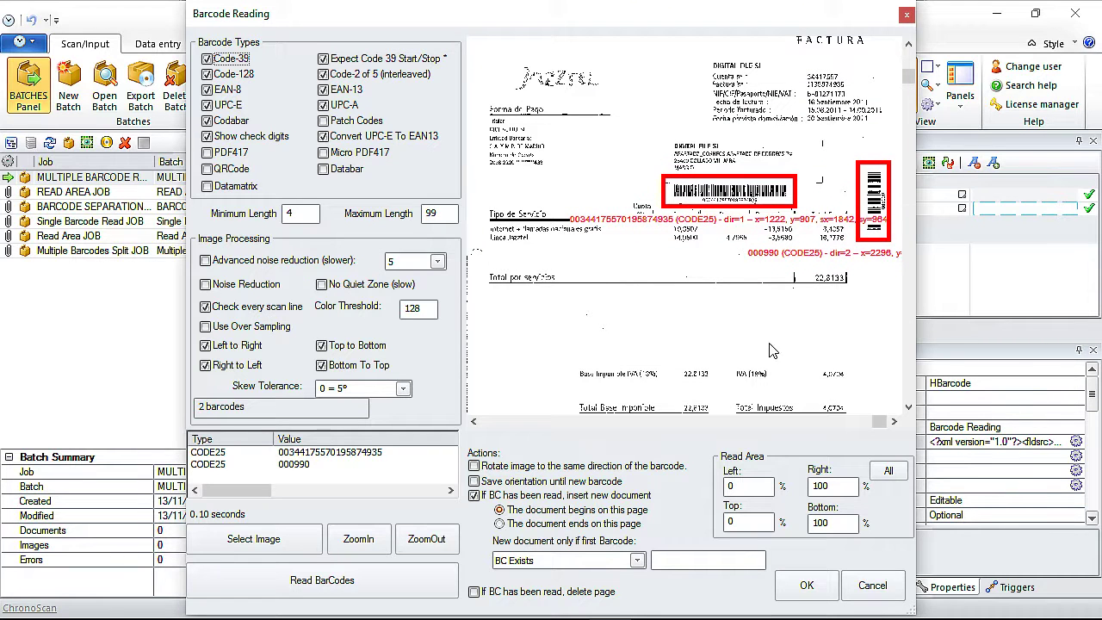
pyautogui.click(246, 370)
pyautogui.click(244, 350)
pyautogui.click(330, 367)
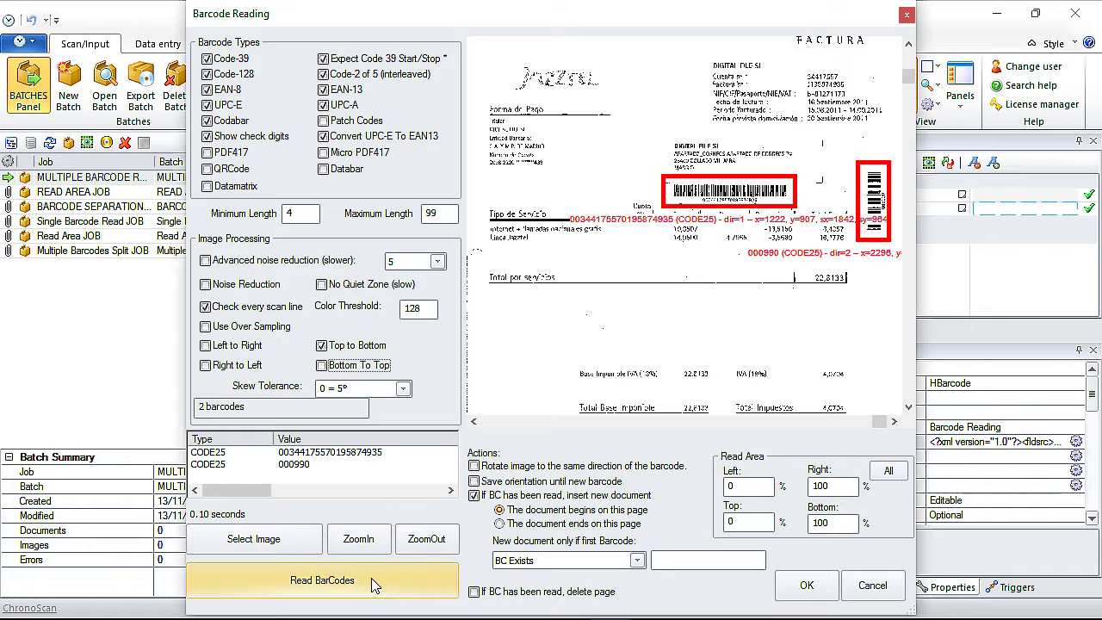
pyautogui.click(372, 585)
pyautogui.moveTo(909, 280); pyautogui.dragTo(908, 153)
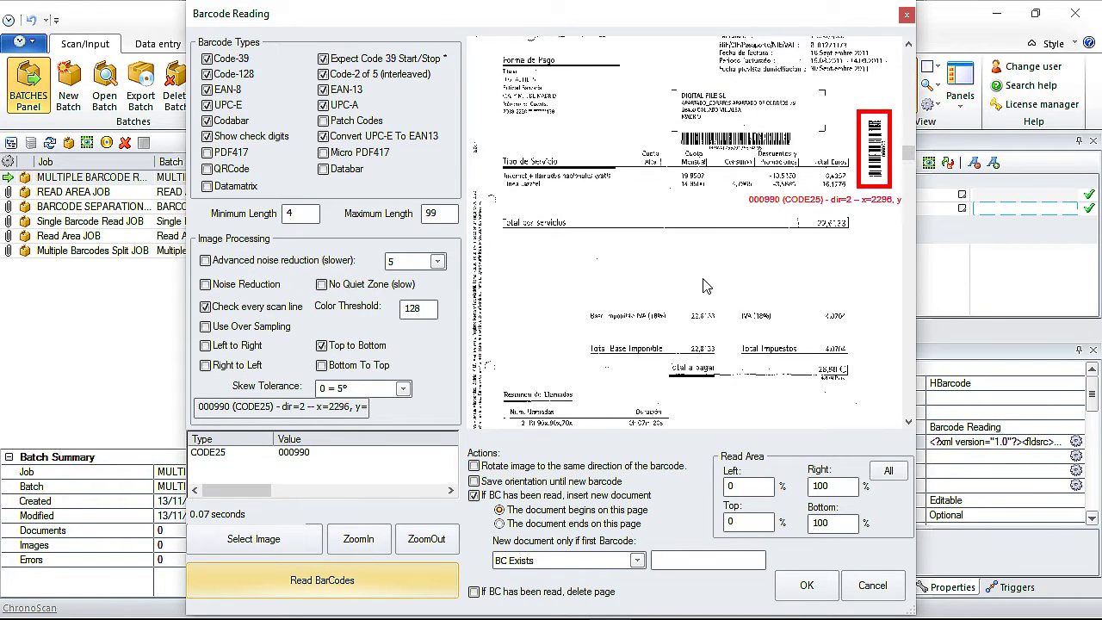
# Step: Restrict the new configuration's barcode types and options to Code-2 of 5 (interleaved) only, and repeat the test reading
pyautogui.click(226, 136)
pyautogui.click(219, 121)
pyautogui.click(220, 105)
pyautogui.click(220, 90)
pyautogui.click(224, 74)
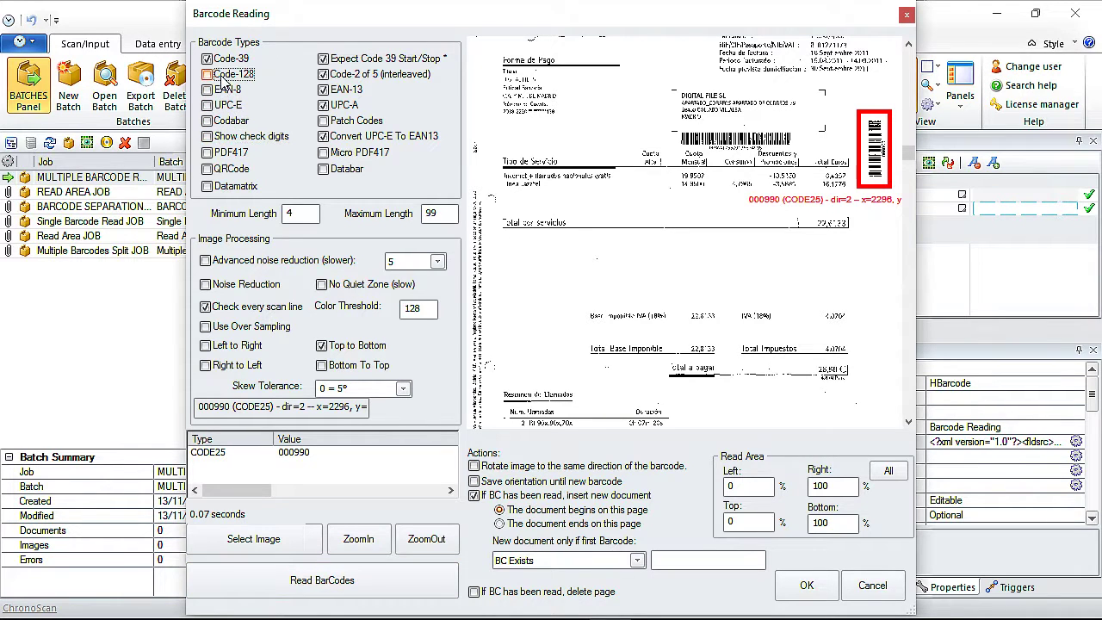
pyautogui.click(229, 59)
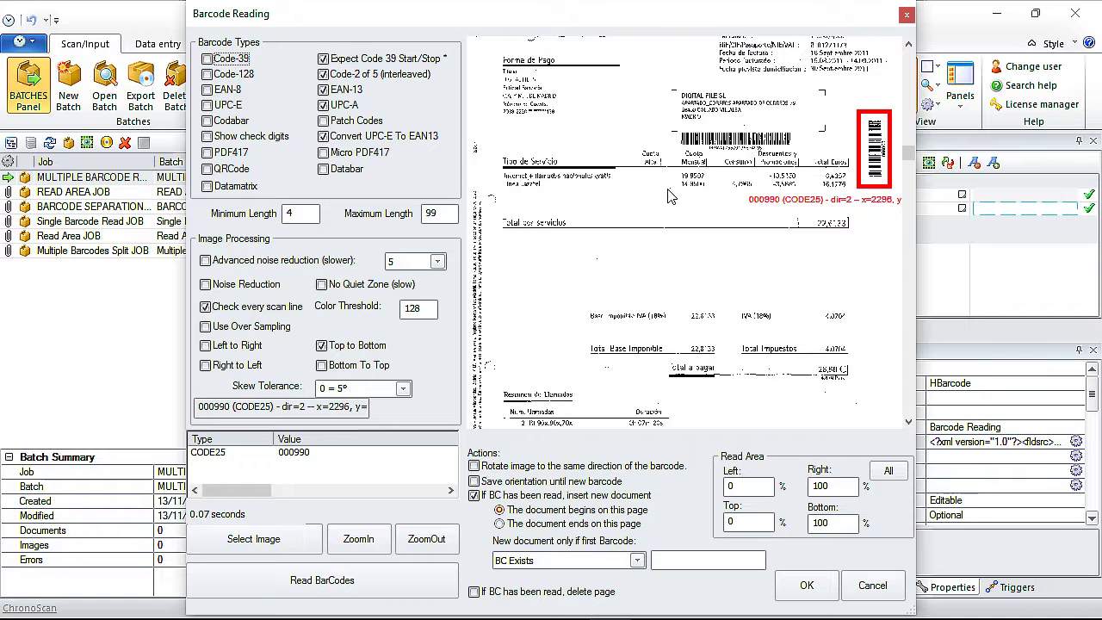
pyautogui.click(345, 64)
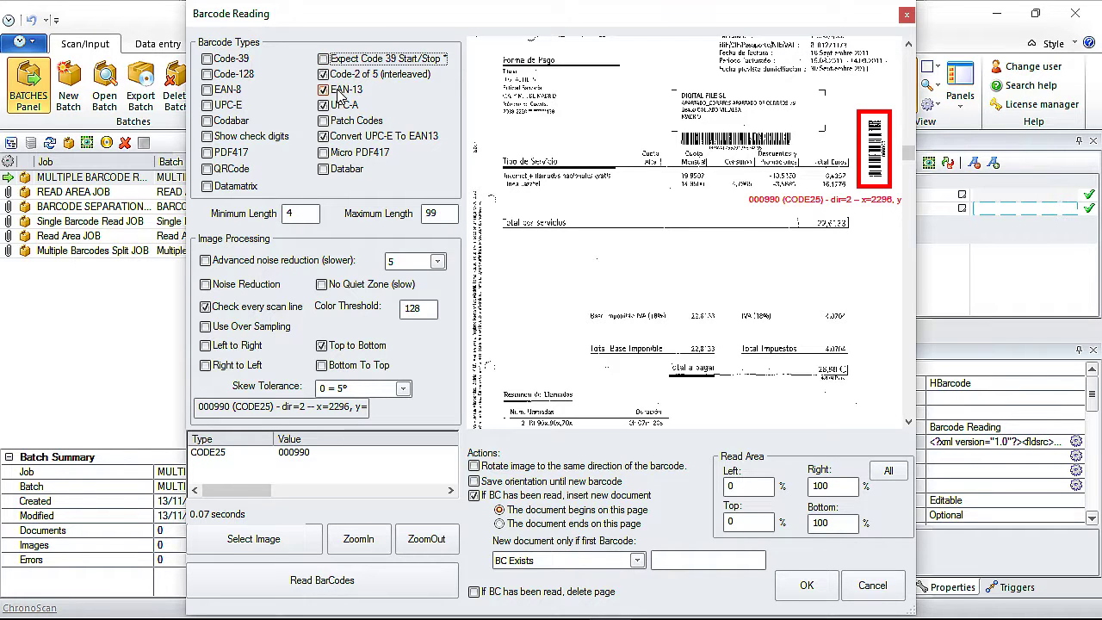
pyautogui.click(338, 91)
pyautogui.click(336, 107)
pyautogui.click(355, 138)
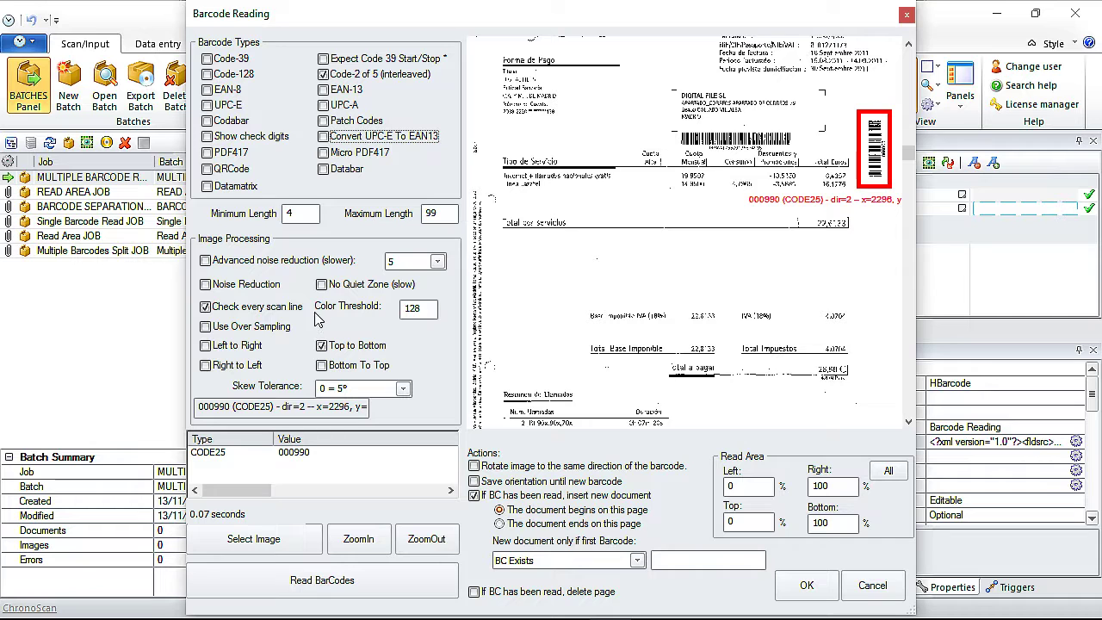
pyautogui.click(315, 579)
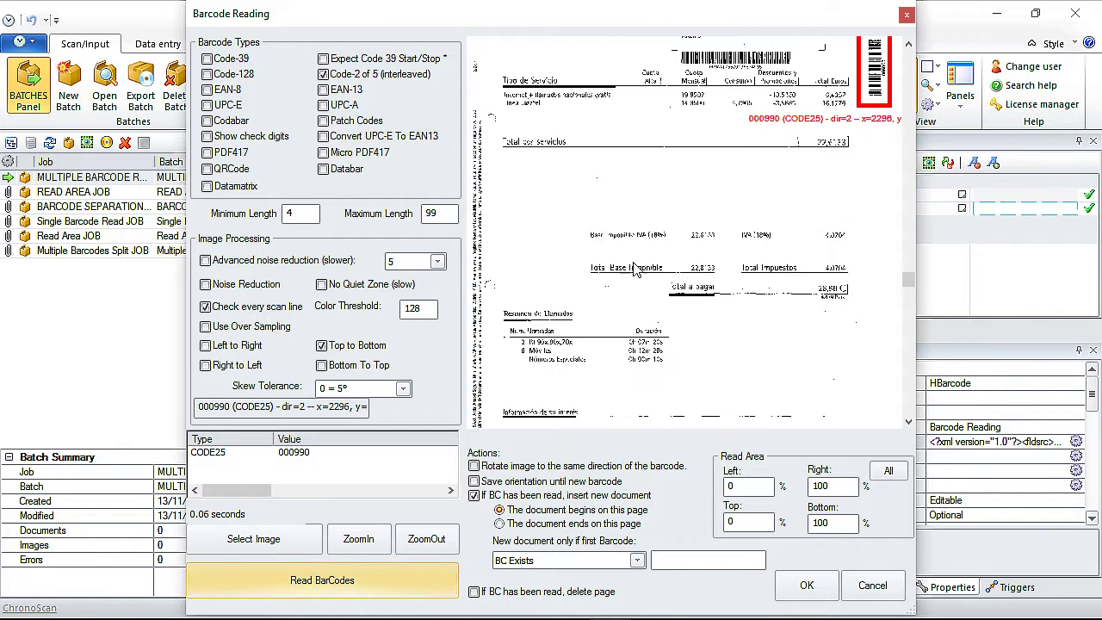
pyautogui.scroll(3, 635, 269)
# Step: Turn off Check every scan line and test the barcode reading again to compare its speed
pyautogui.moveTo(250, 515); pyautogui.dragTo(191, 515)
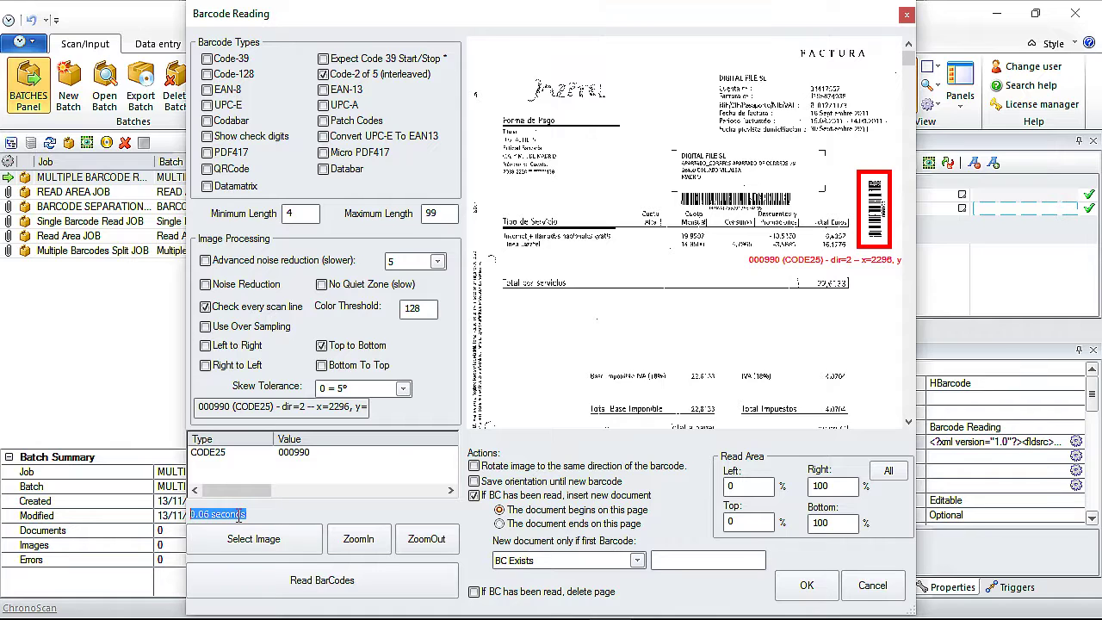
pyautogui.click(207, 308)
pyautogui.click(320, 578)
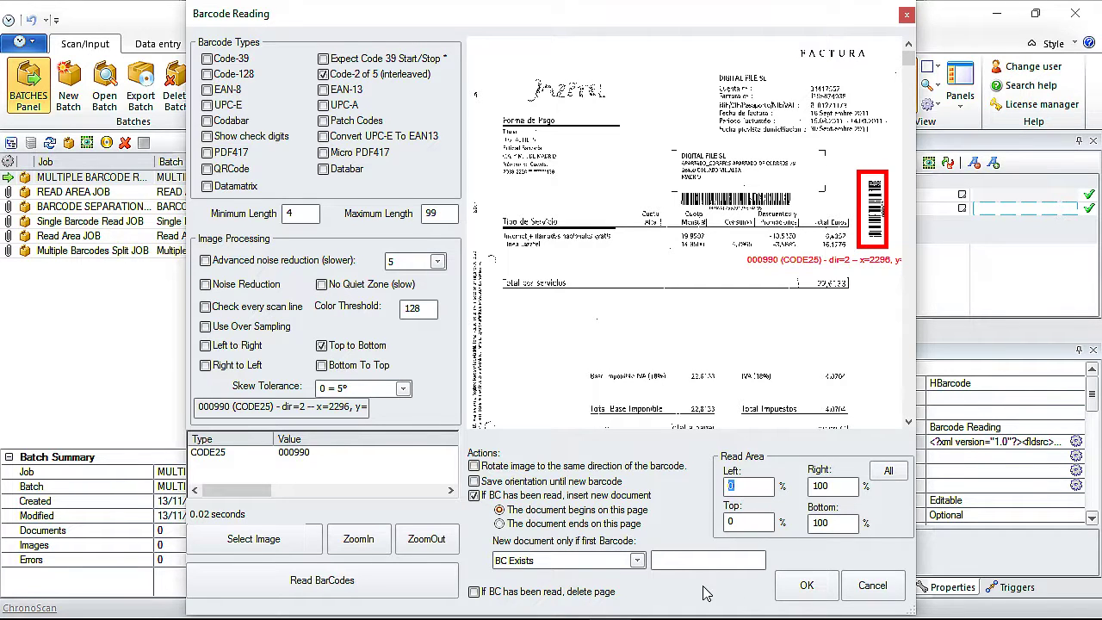
# Step: Set the read area's left limit to 50% and test the barcode reading within that area
pyautogui.click(741, 485)
pyautogui.write('50')
pyautogui.click(349, 594)
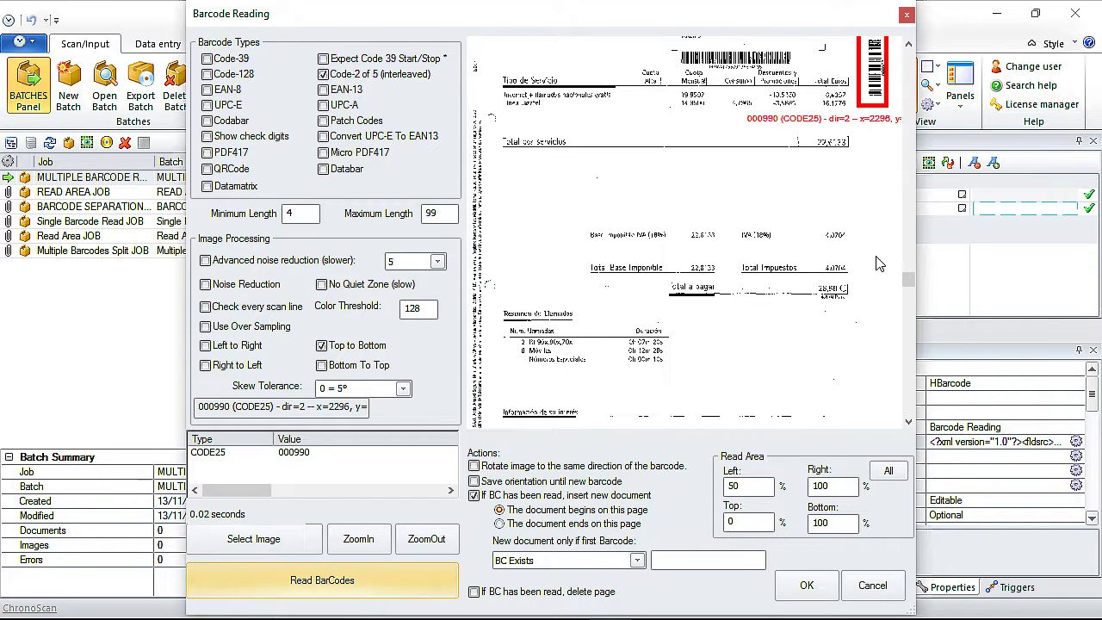
pyautogui.moveTo(908, 278); pyautogui.dragTo(909, 112)
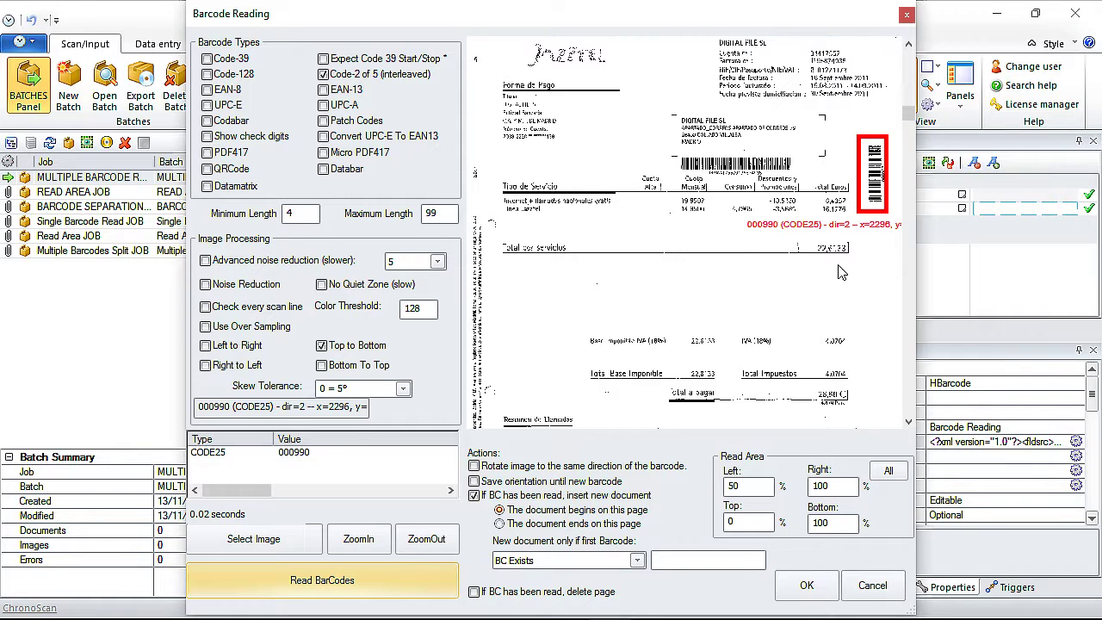
# Step: Disable inserting a new document on a read barcode, accept the second configuration, and reprocess all documents
pyautogui.click(478, 496)
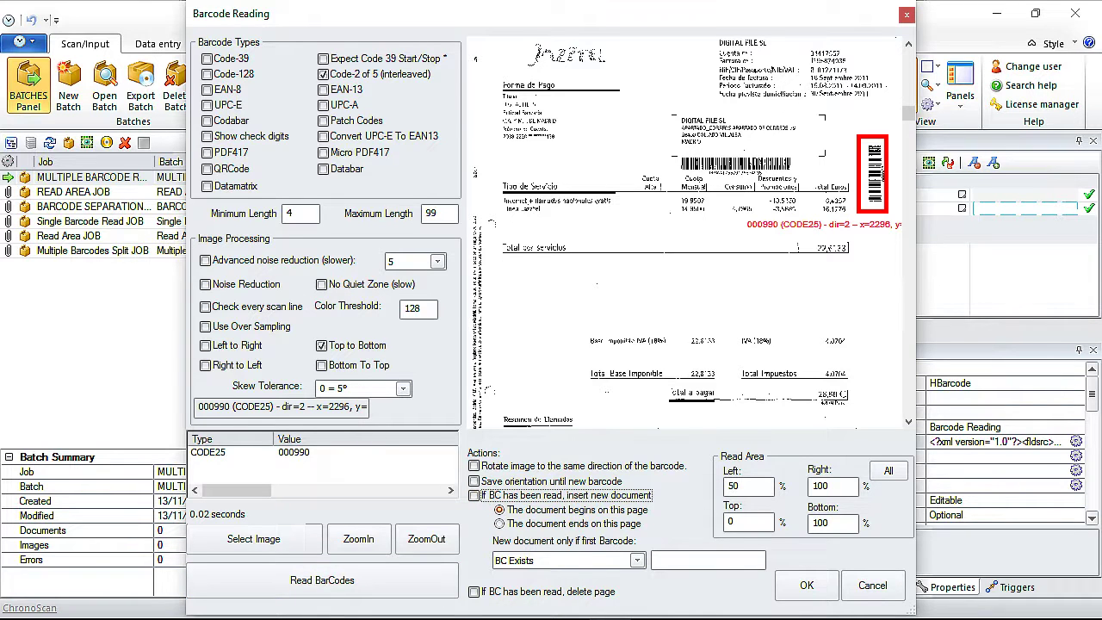
pyautogui.click(807, 585)
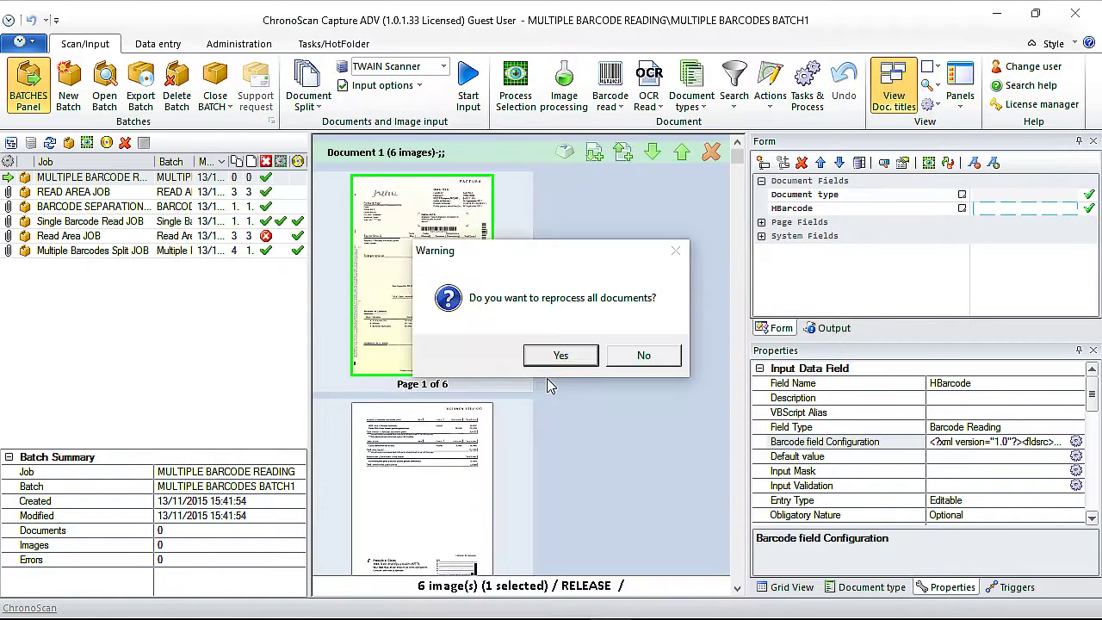
pyautogui.click(560, 355)
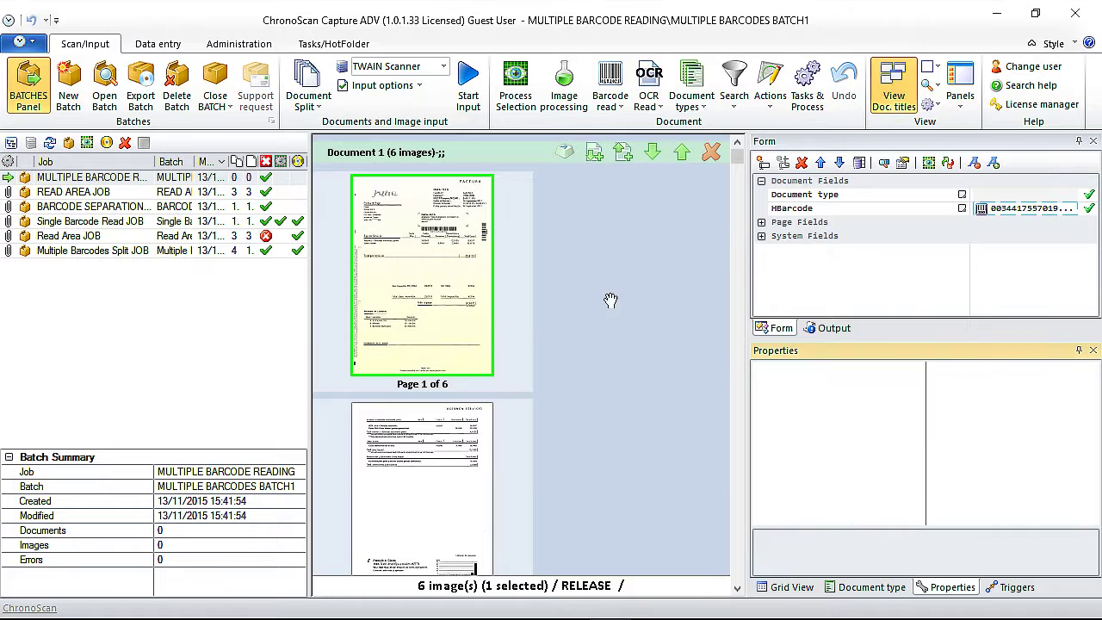
# Step: Check the HBarcode field's reading on pages 2 and 1 of the reprocessed document
pyautogui.click(448, 417)
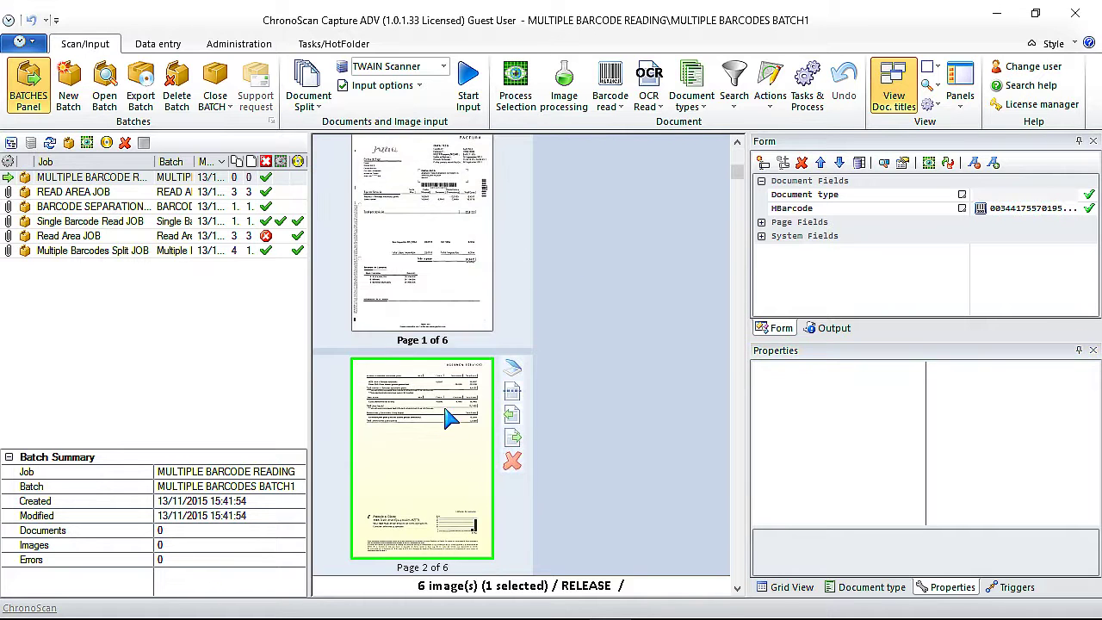
pyautogui.click(488, 318)
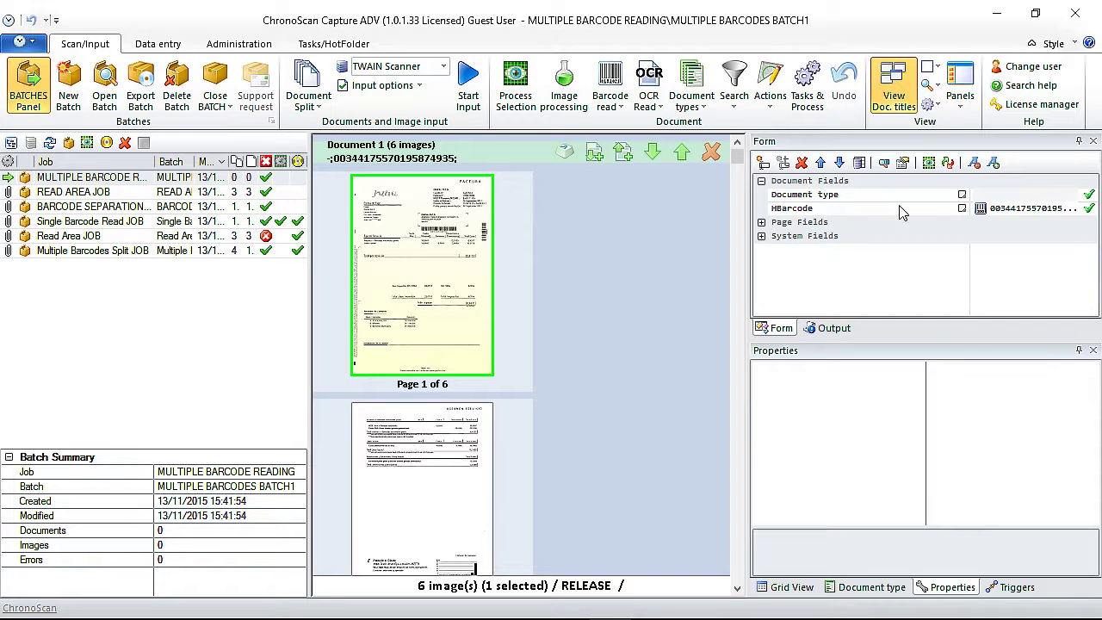
pyautogui.click(830, 210)
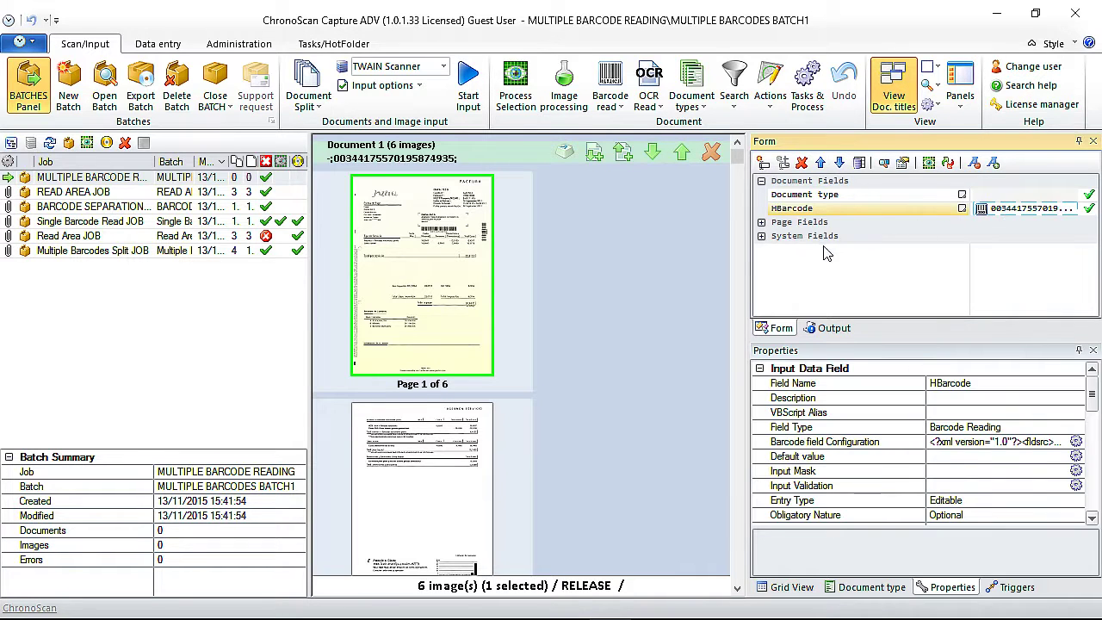
# Step: Add a document field named VBarcode_FPage
pyautogui.click(764, 166)
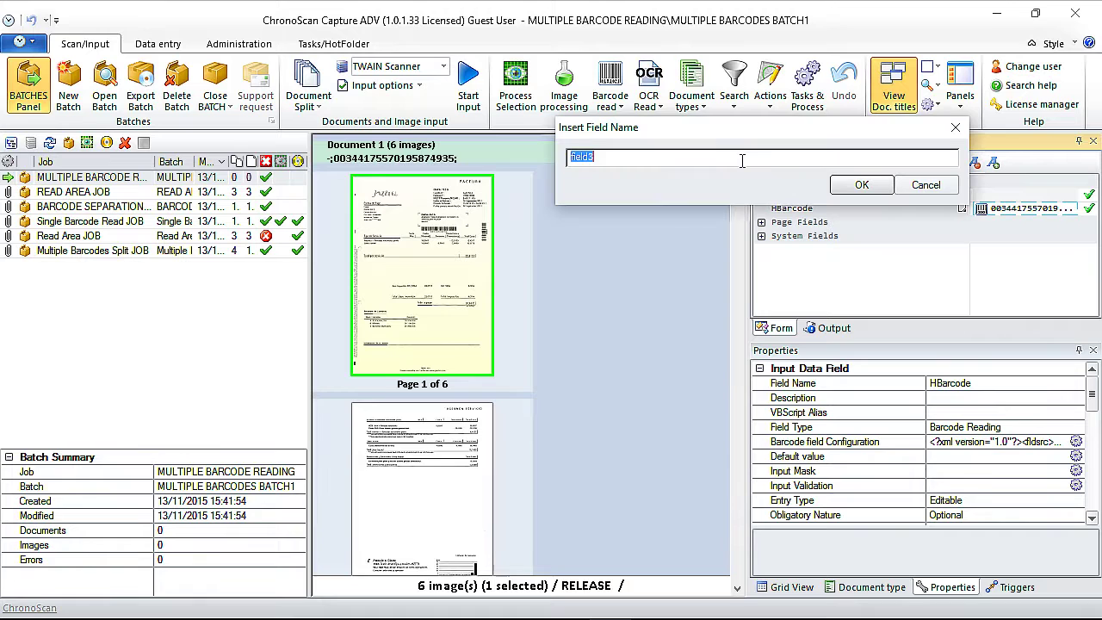
pyautogui.write('VBarcode_FPage')
pyautogui.click(862, 185)
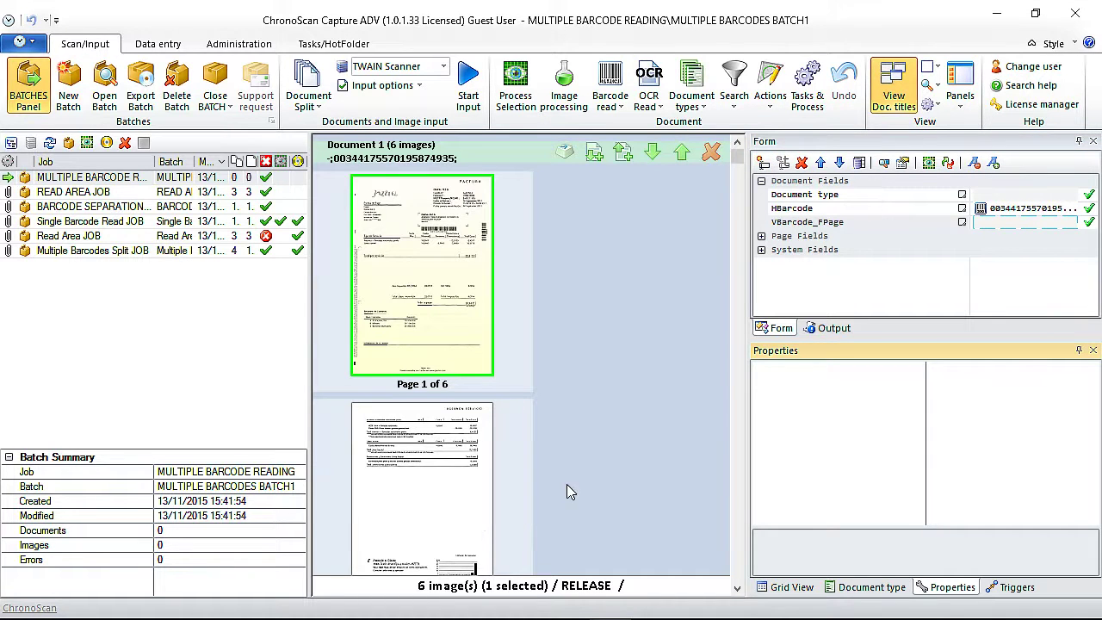
# Step: Add another document field below VBarcode_FPage, keeping its suggested name
pyautogui.scroll(-2, 625, 382)
pyautogui.scroll(-2, 619, 431)
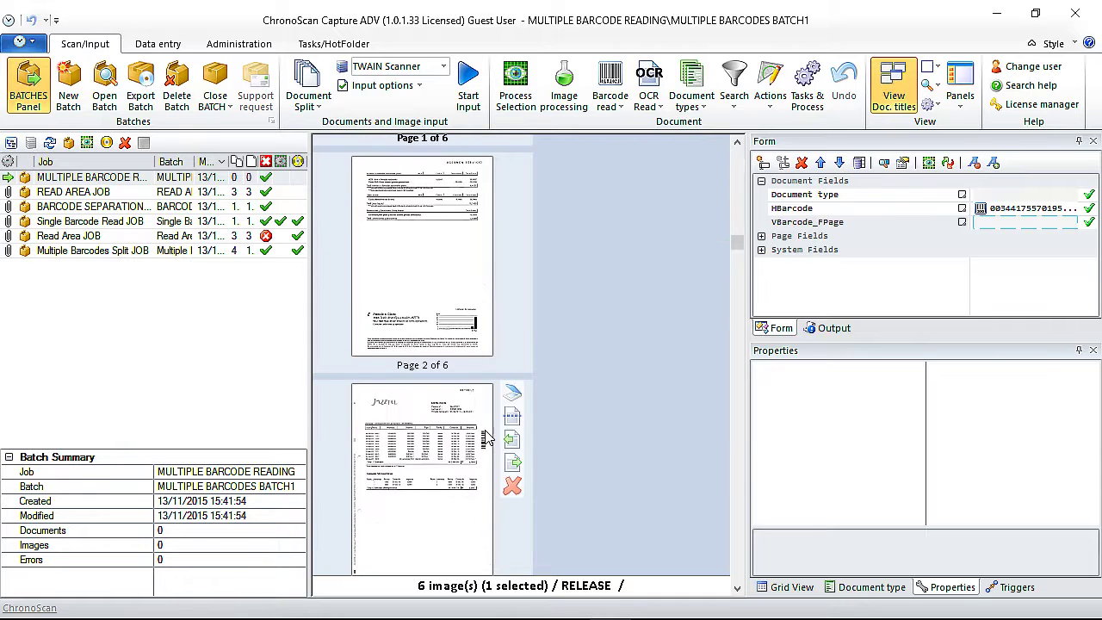
pyautogui.click(763, 163)
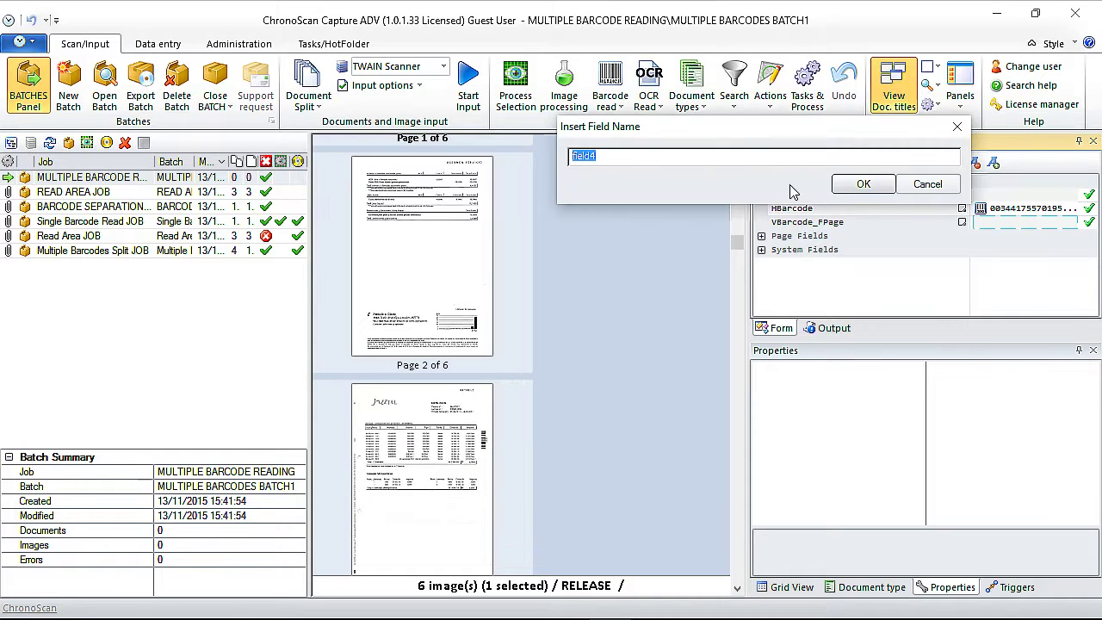
pyautogui.click(848, 187)
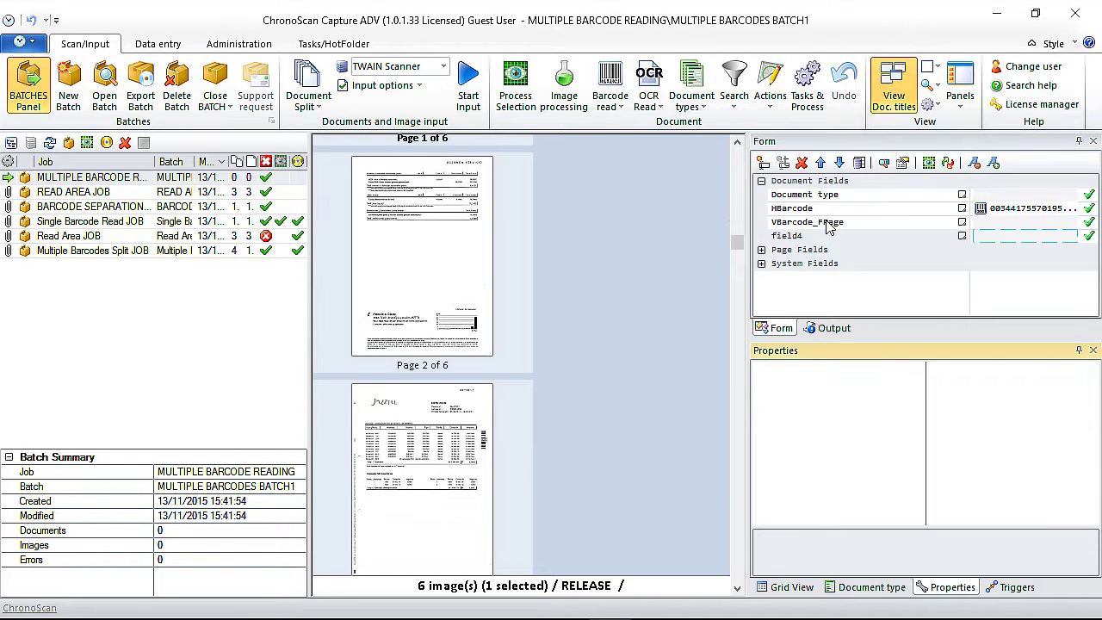
# Step: Rename the newest field as VBarcode_LPage, reusing the VBarcode_FPage name with L in place of F, and accept the name change
pyautogui.click(825, 224)
pyautogui.click(939, 385)
pyautogui.doubleClick(947, 383)
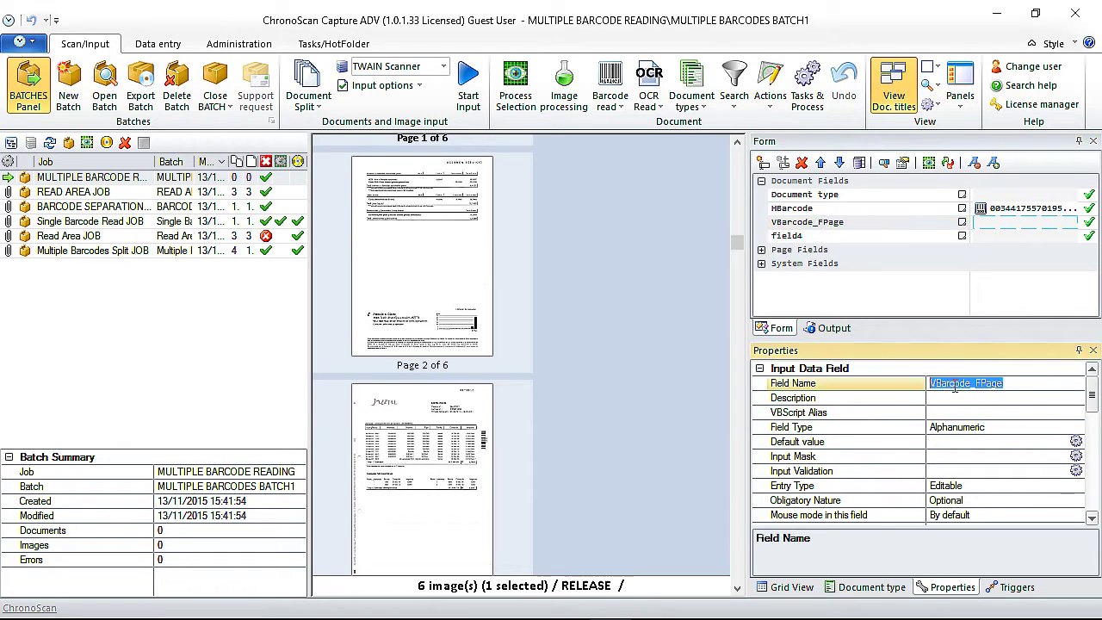
pyautogui.rightClick(947, 384)
pyautogui.click(928, 209)
pyautogui.click(840, 236)
pyautogui.click(920, 383)
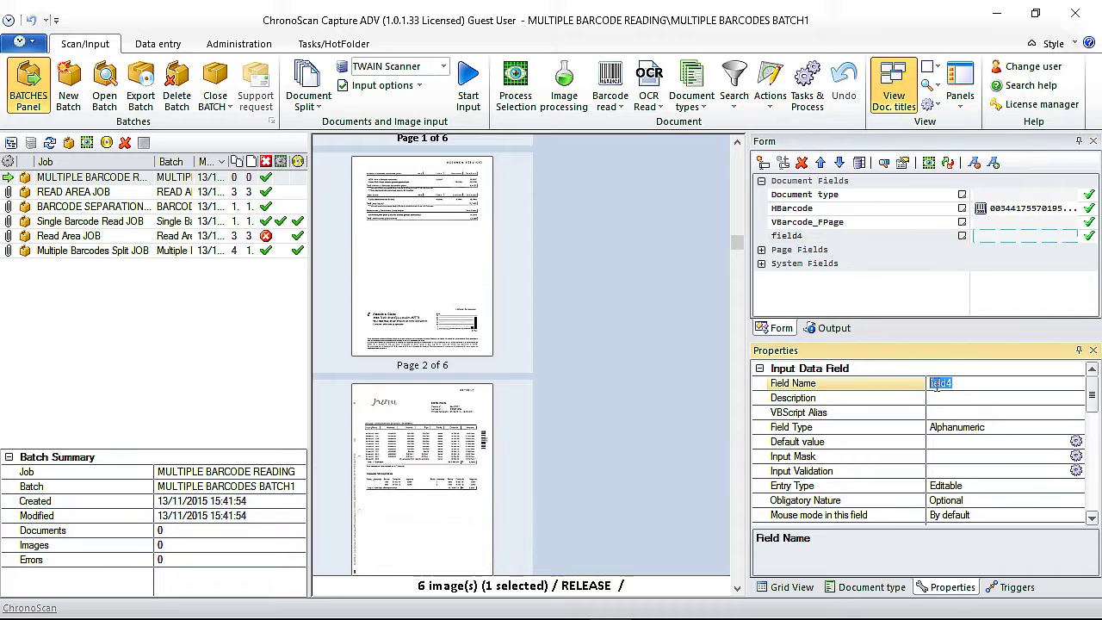
pyautogui.rightClick(940, 385)
pyautogui.click(935, 234)
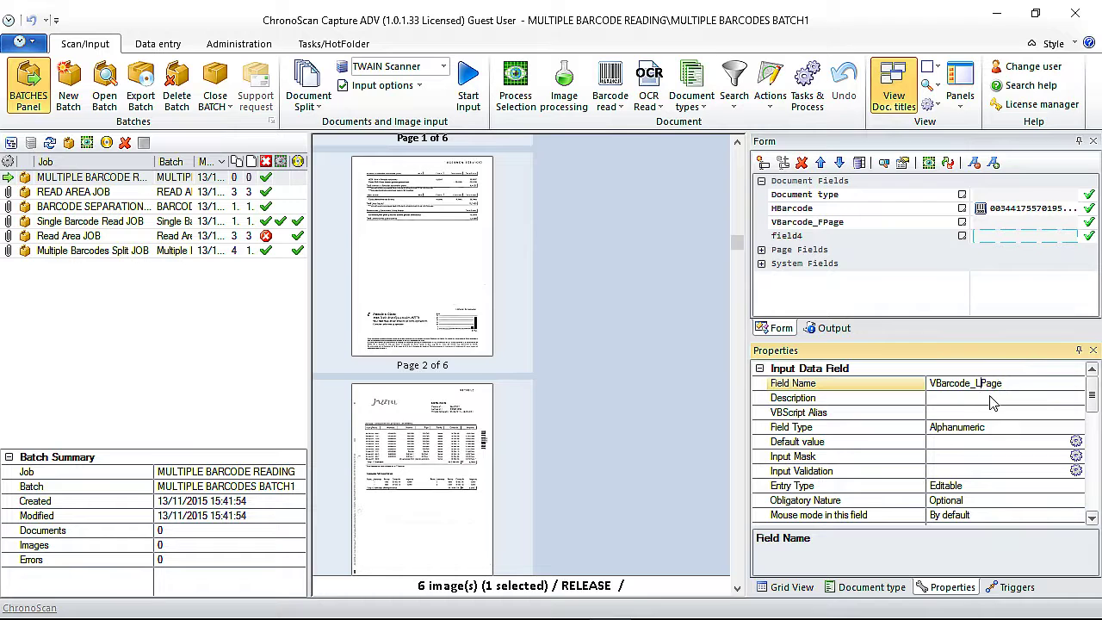
pyautogui.press('Return')
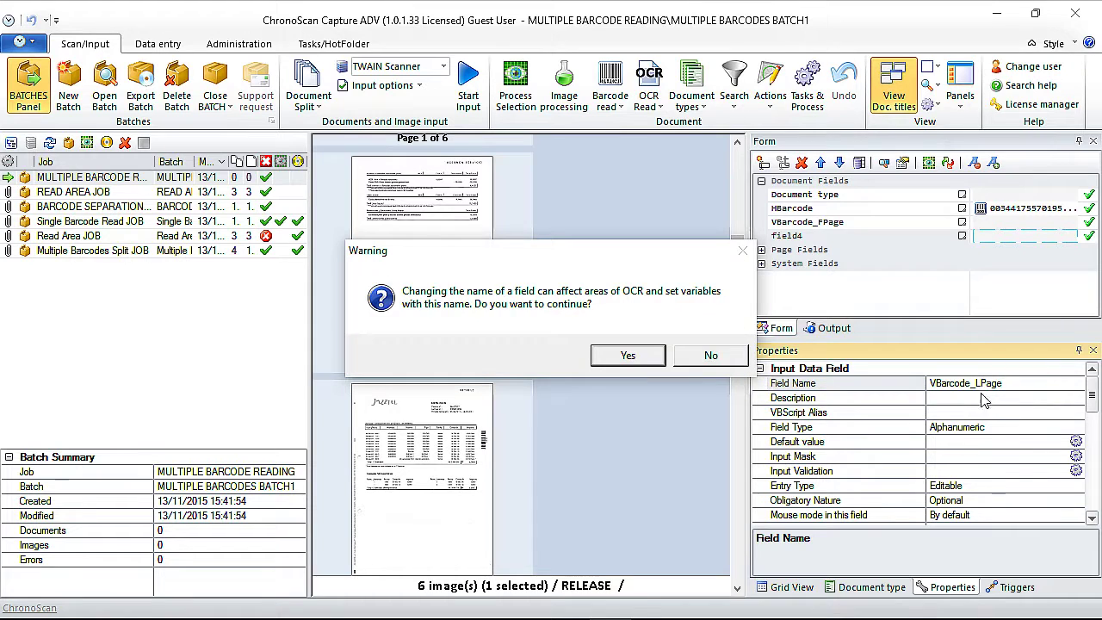
pyautogui.click(628, 358)
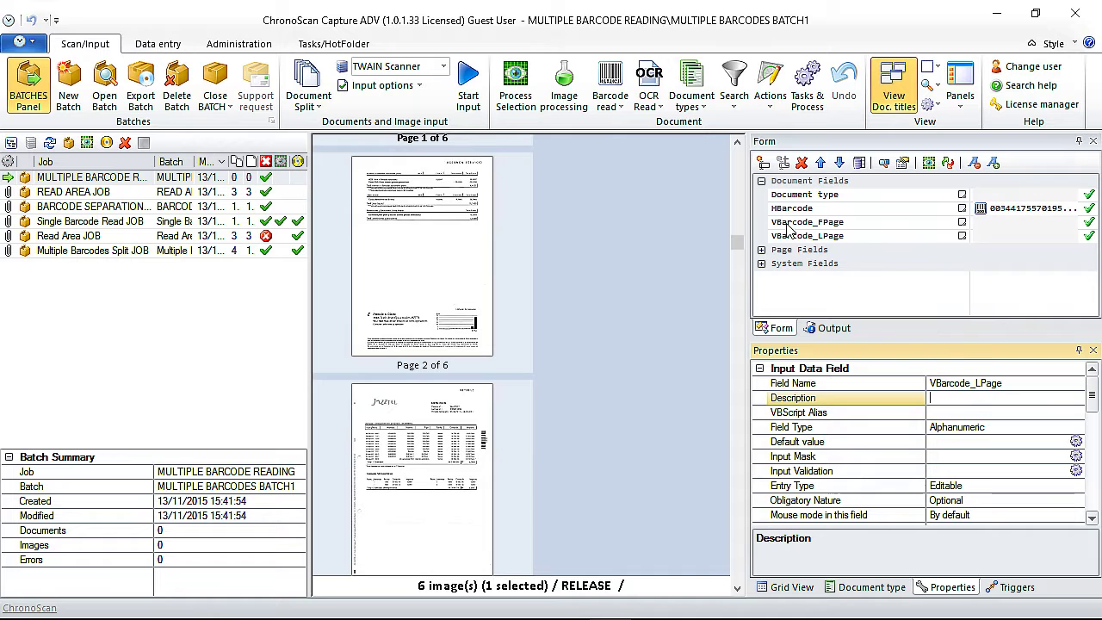
pyautogui.click(824, 433)
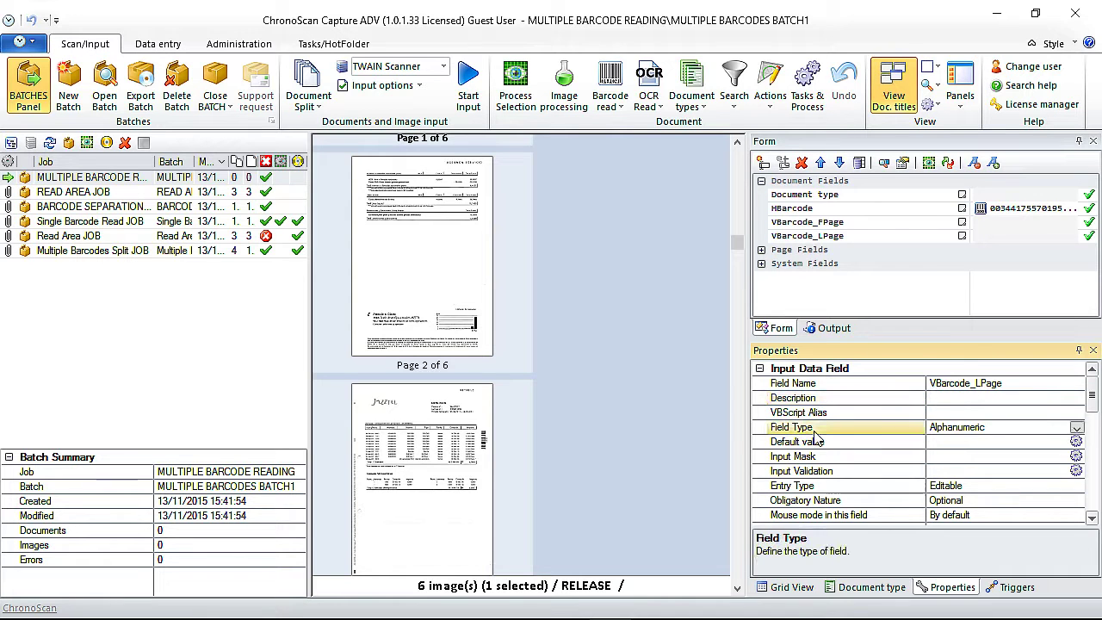
pyautogui.click(1077, 428)
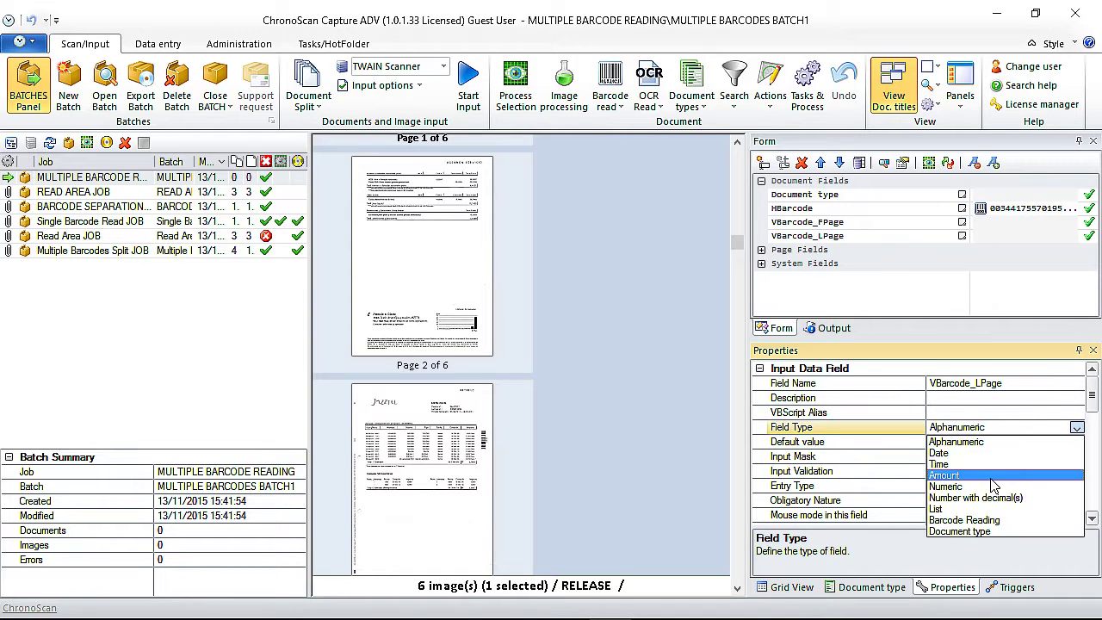
pyautogui.click(978, 403)
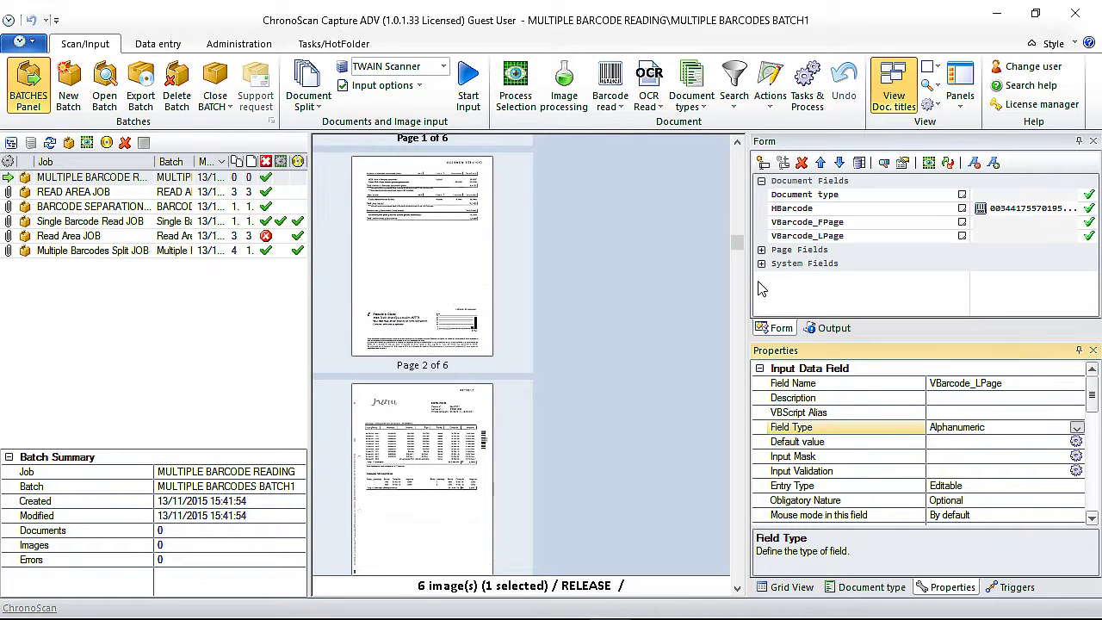
# Step: Set the VBarcode_FPage field's type to Barcode Reading
pyautogui.click(808, 224)
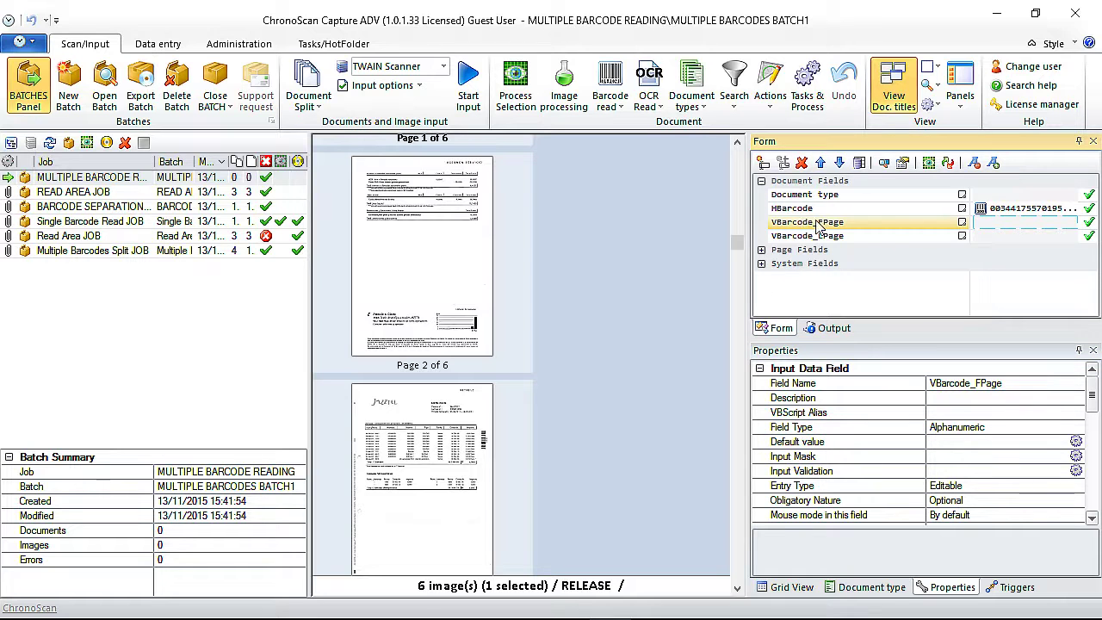
pyautogui.click(996, 224)
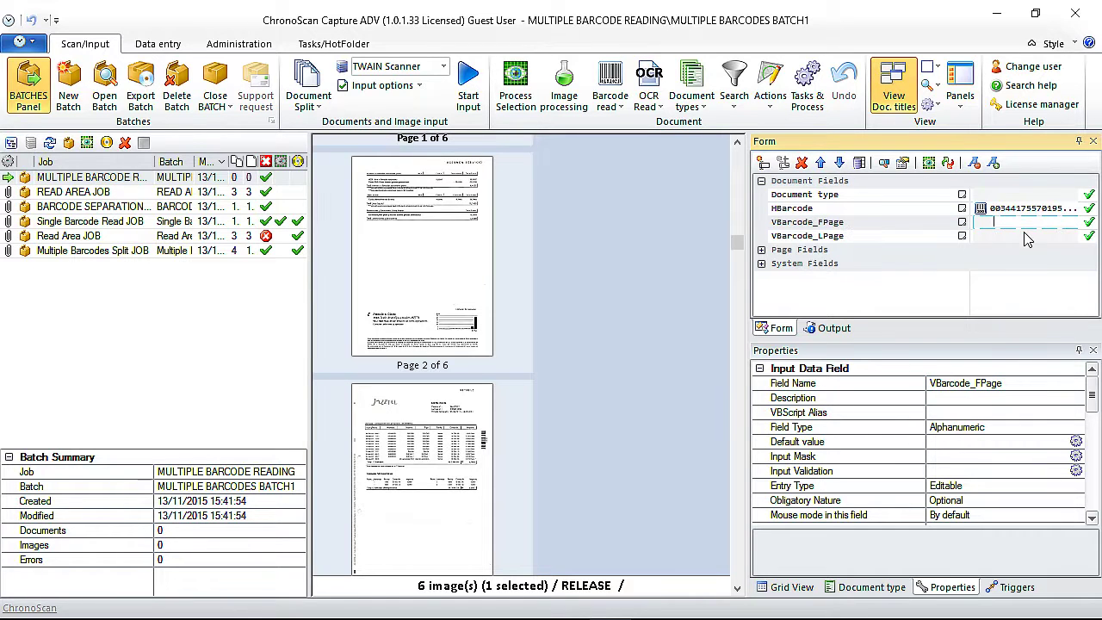
pyautogui.click(827, 428)
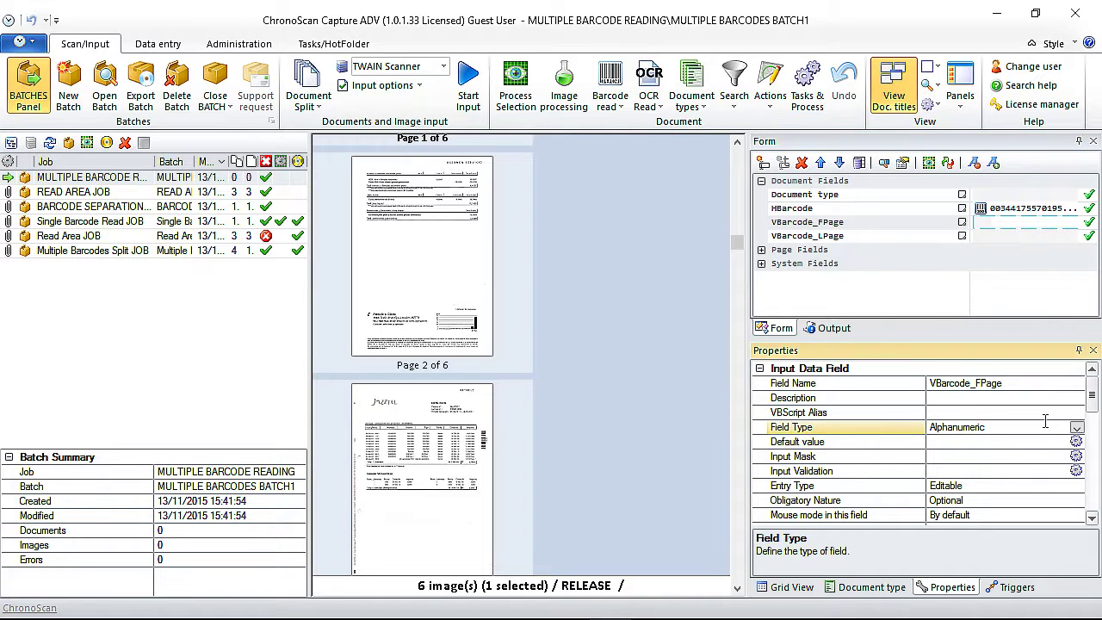
pyautogui.click(1076, 427)
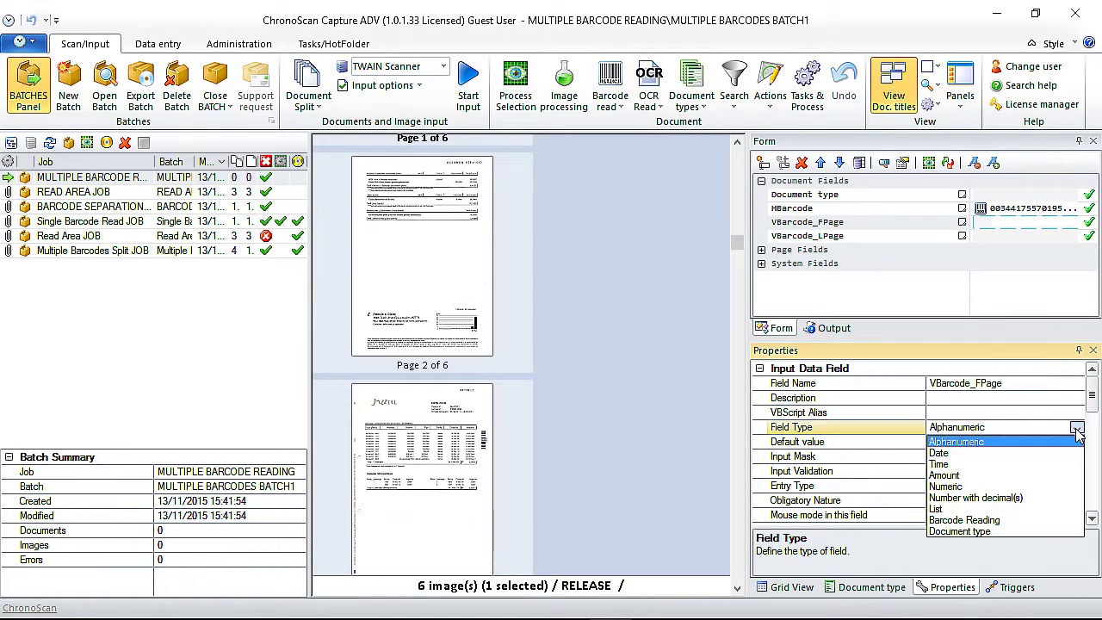
pyautogui.click(976, 522)
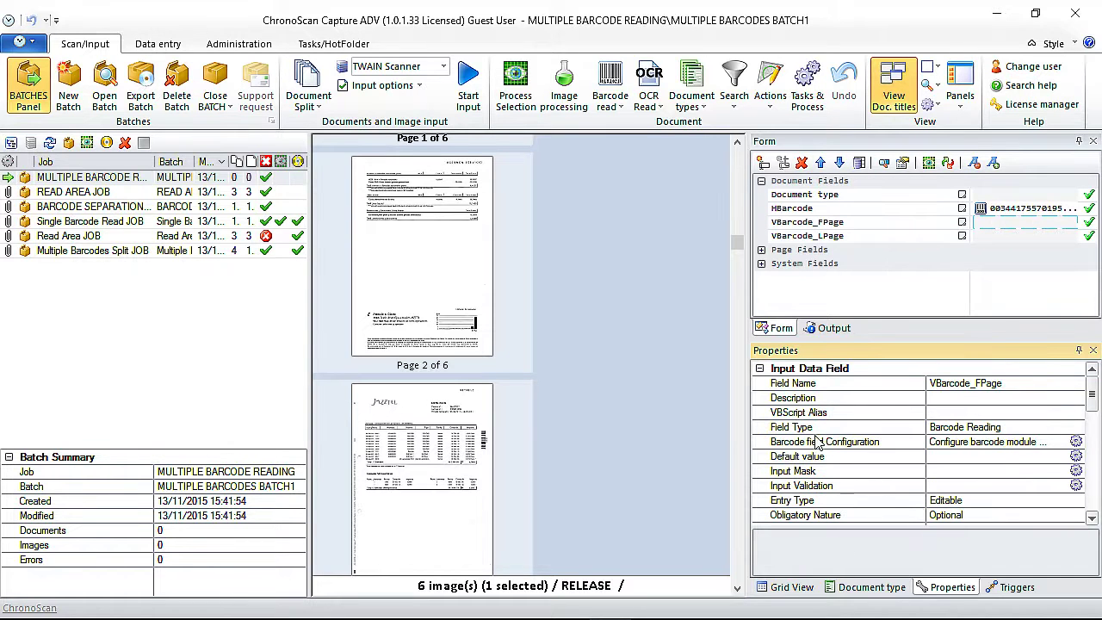
# Step: Configure VBarcode_FPage to use the whole code from Chrono_bc_st.module2.read_1 (000670)
pyautogui.click(1077, 442)
pyautogui.click(569, 184)
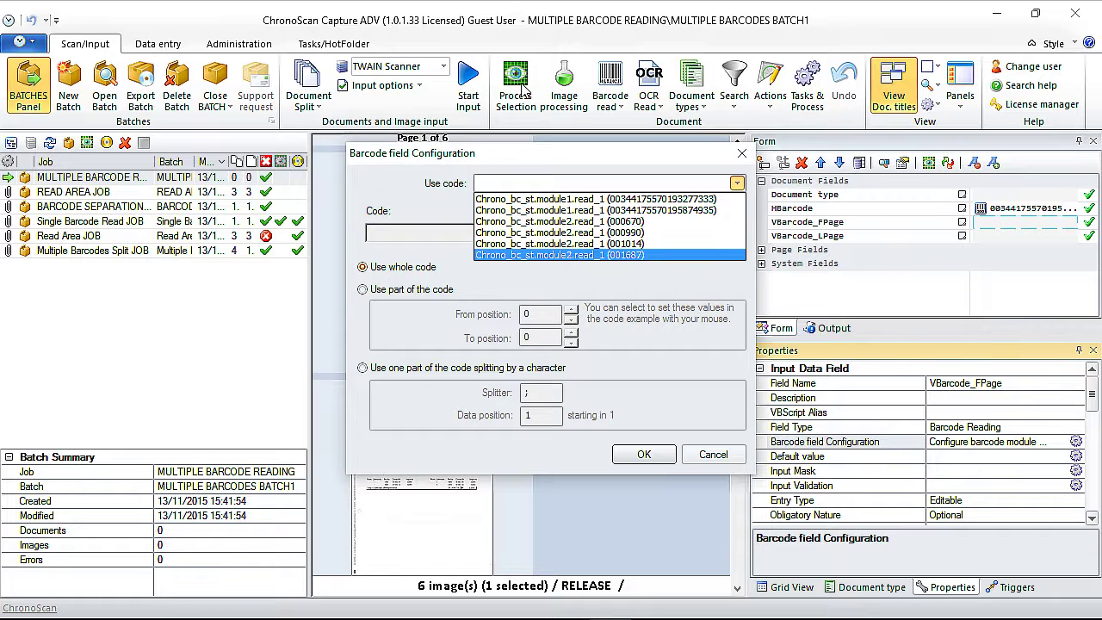
pyautogui.click(581, 225)
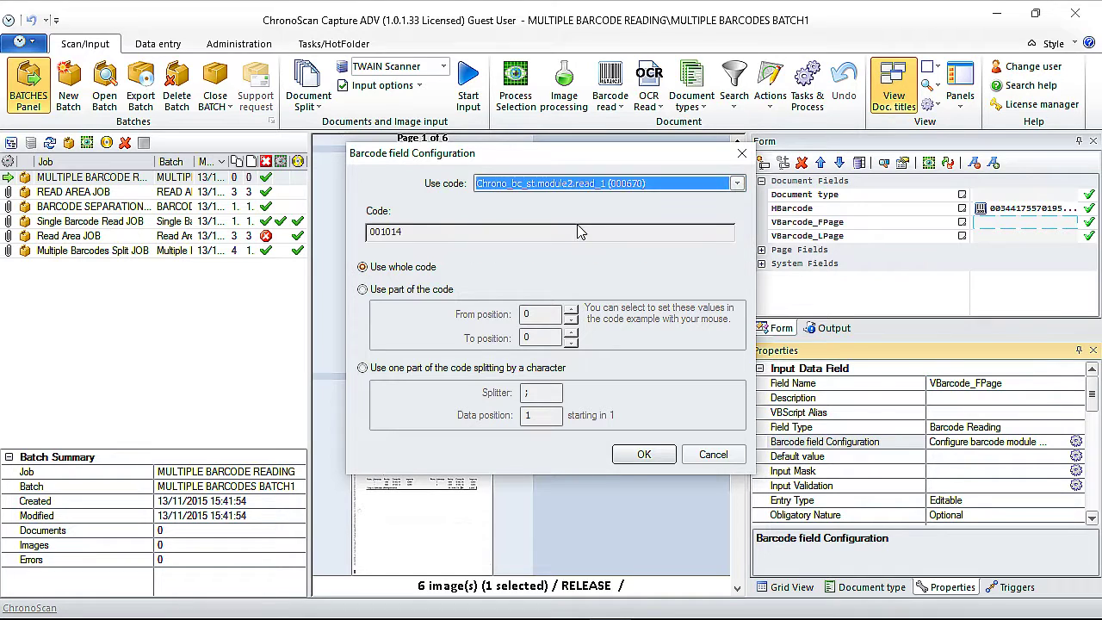
pyautogui.click(647, 457)
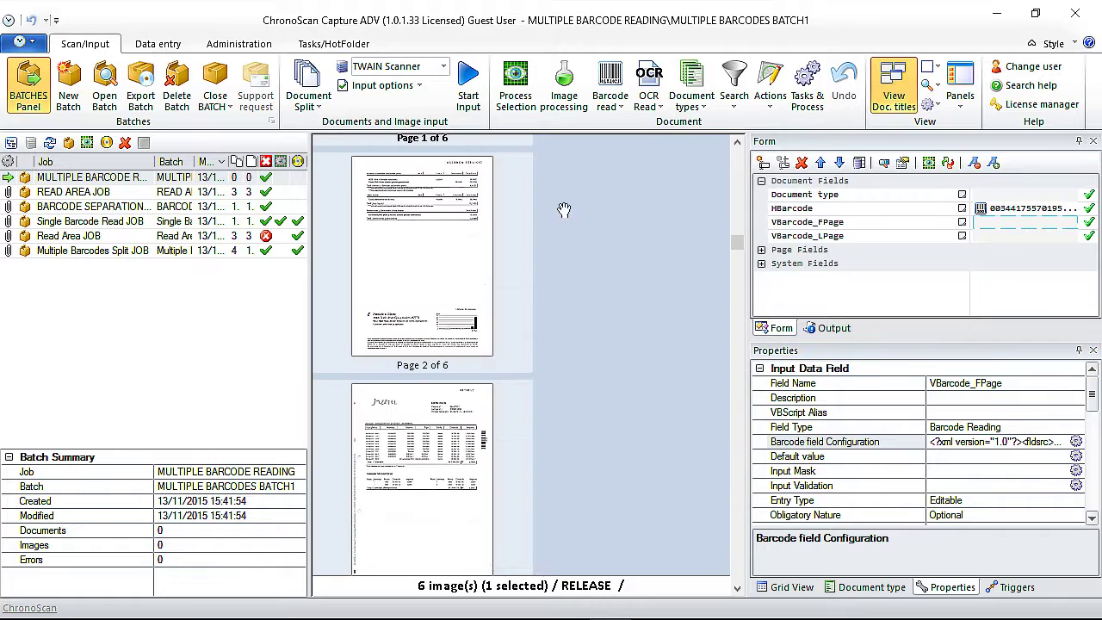
# Step: Accept the first barcode read configuration as it is, reprocess all documents, and check the fields for page 1
pyautogui.click(430, 217)
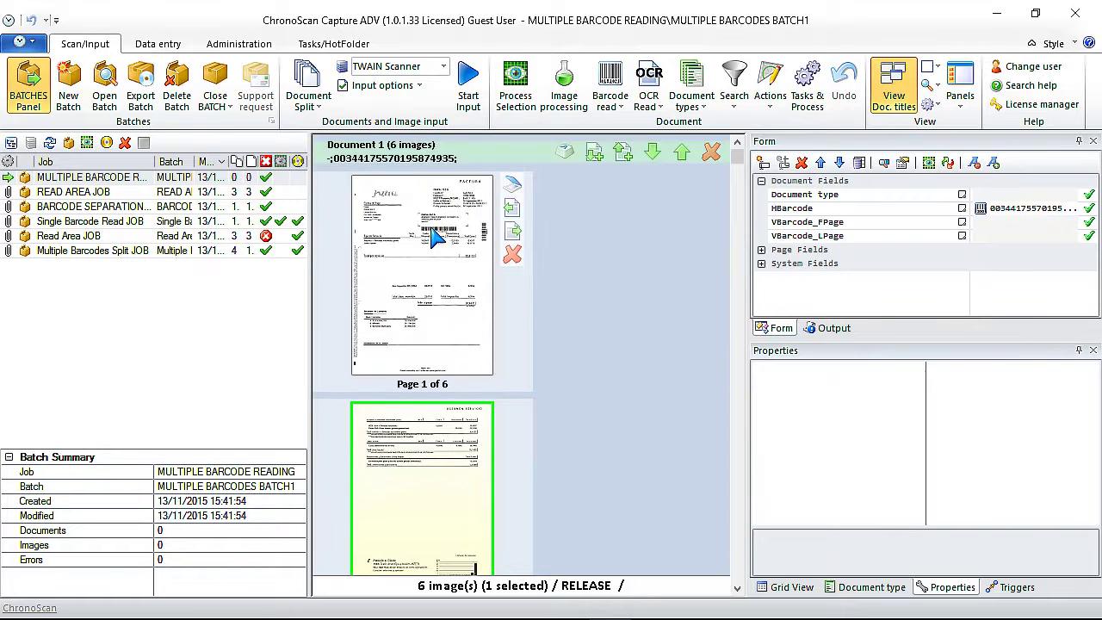
pyautogui.click(610, 86)
pyautogui.click(654, 125)
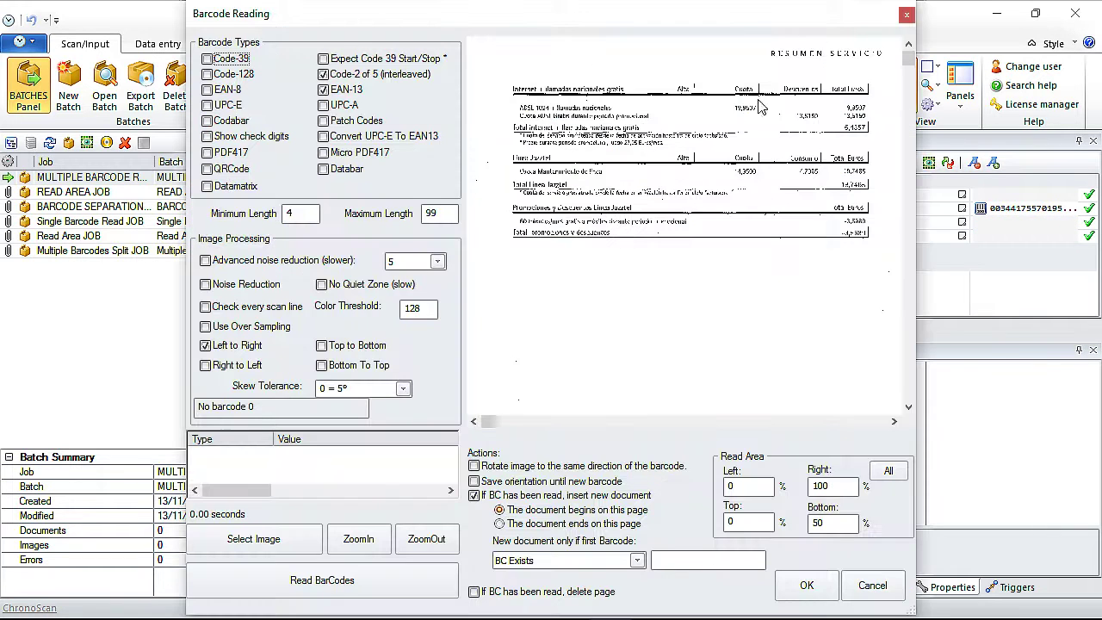
pyautogui.click(801, 590)
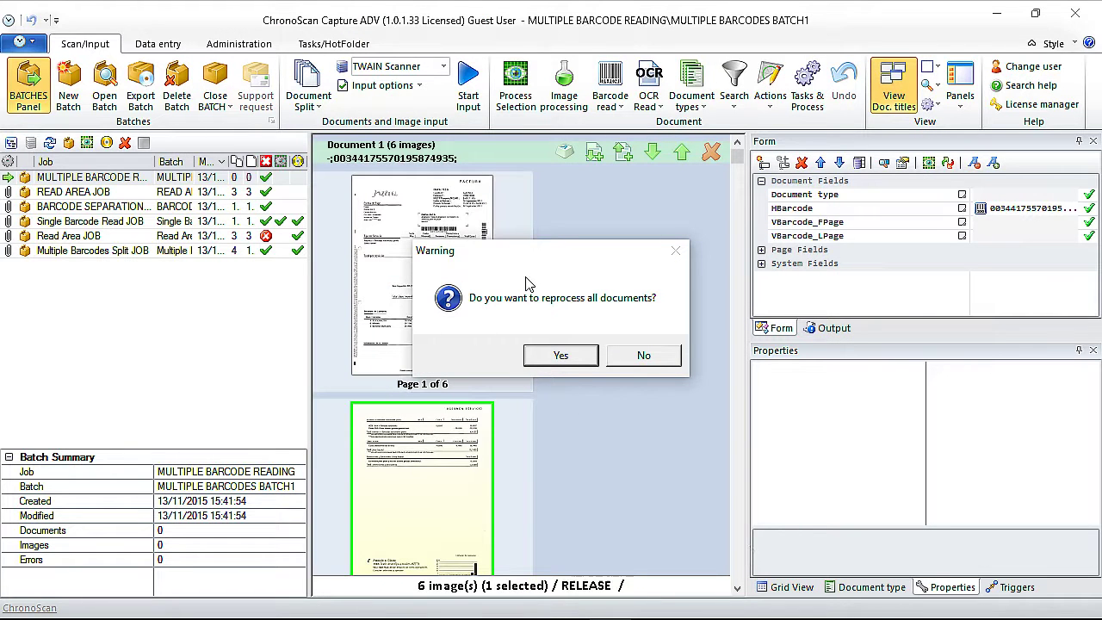
pyautogui.click(556, 356)
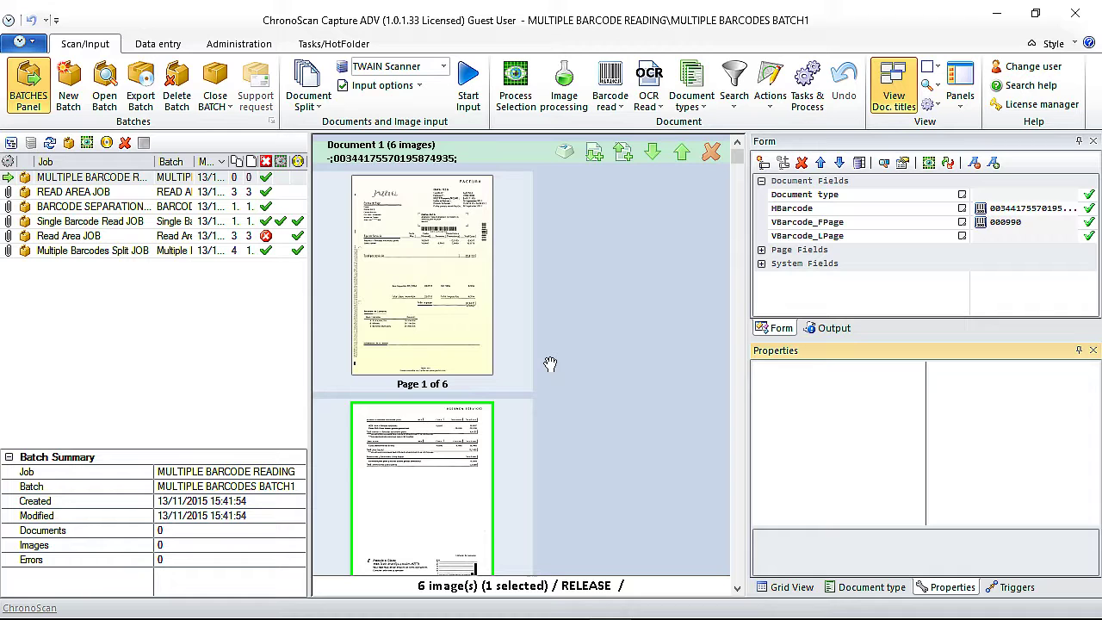
pyautogui.click(448, 323)
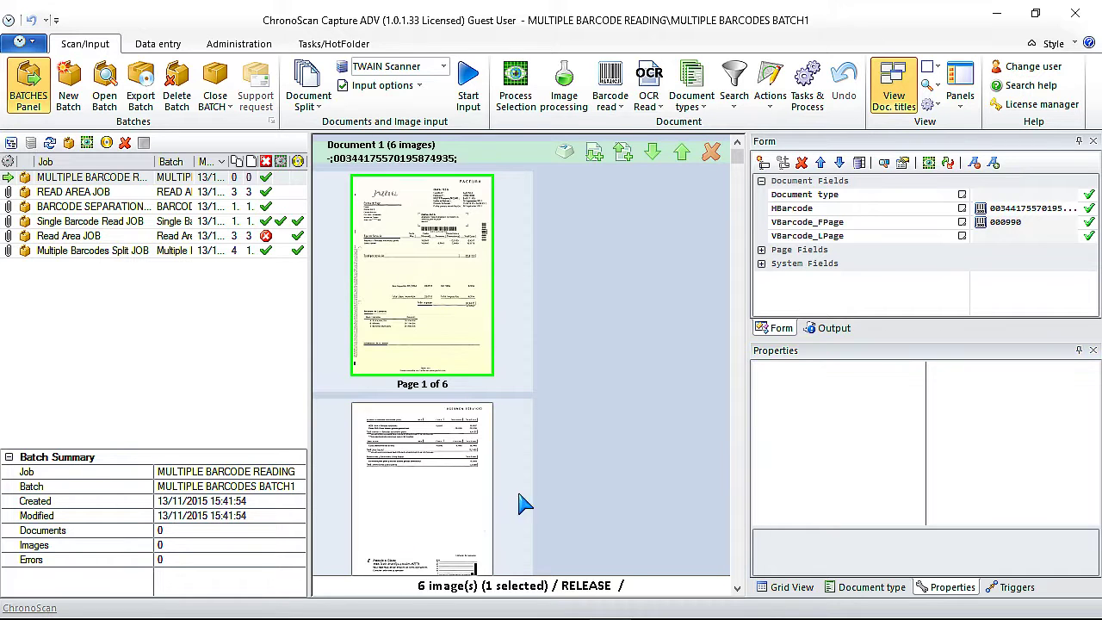
pyautogui.click(521, 94)
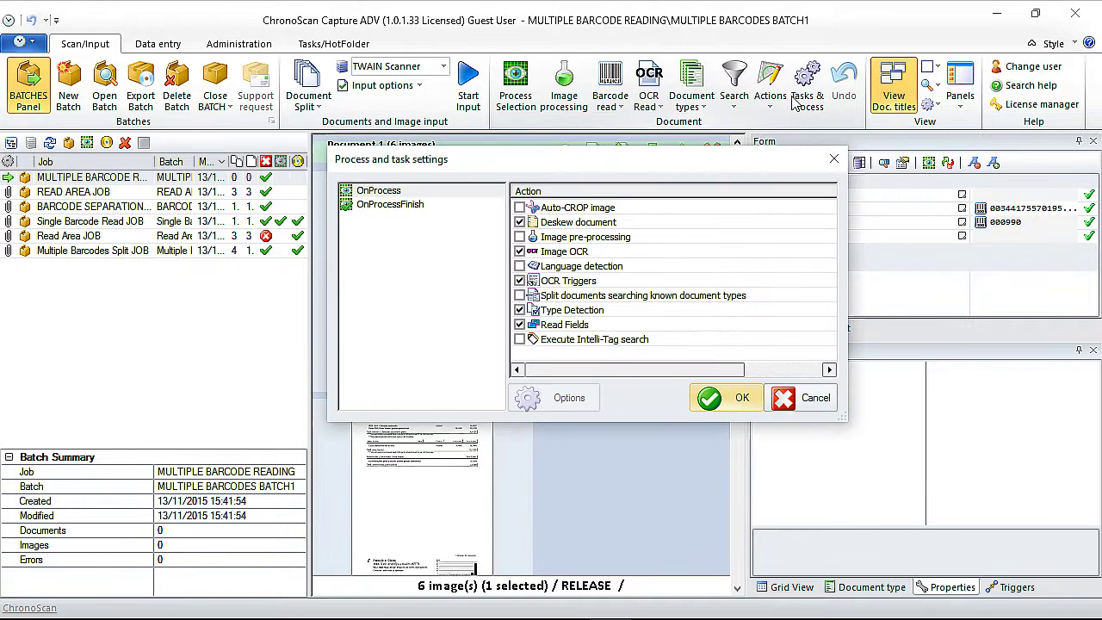
pyautogui.click(832, 409)
pyautogui.moveTo(451, 463)
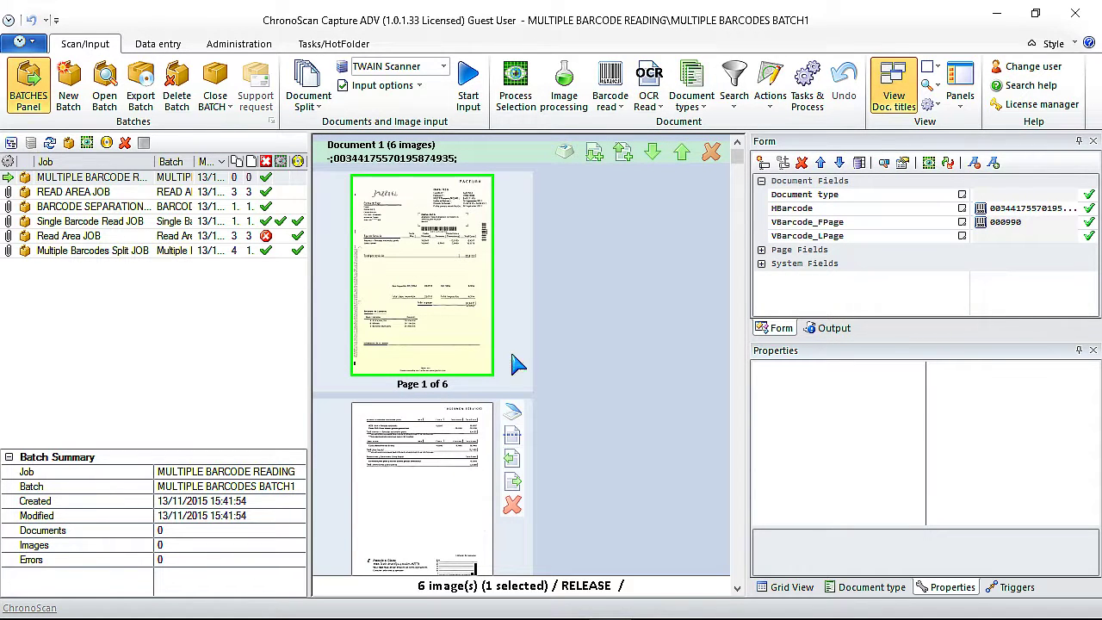
# Step: Reopen and accept Barcode Read Settings 1, and reprocess all documents once more
pyautogui.click(612, 102)
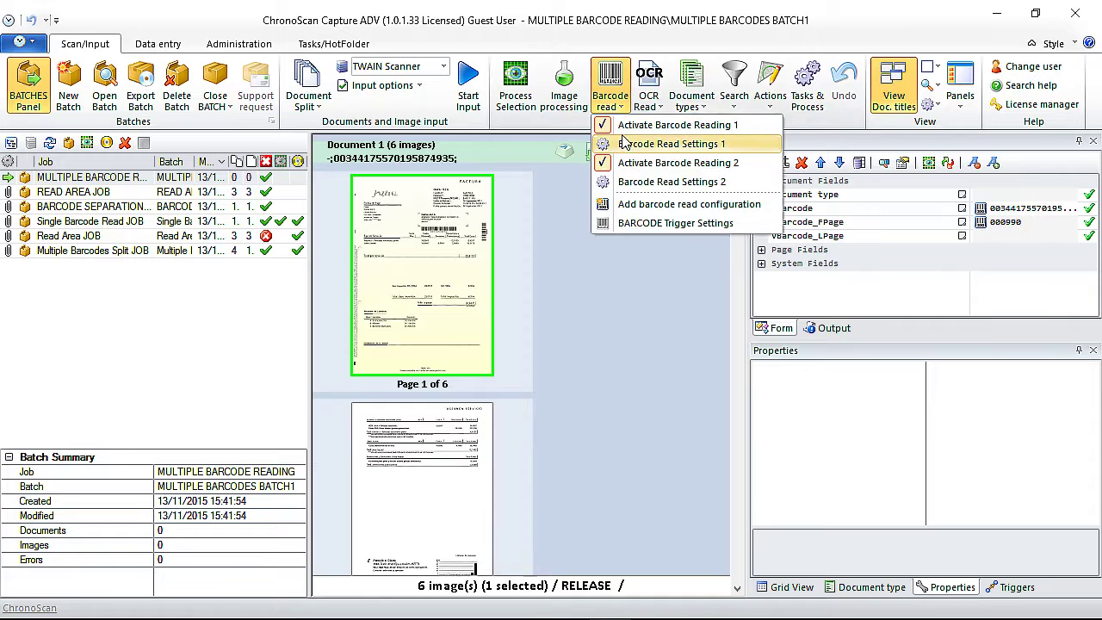
pyautogui.click(629, 152)
pyautogui.click(807, 588)
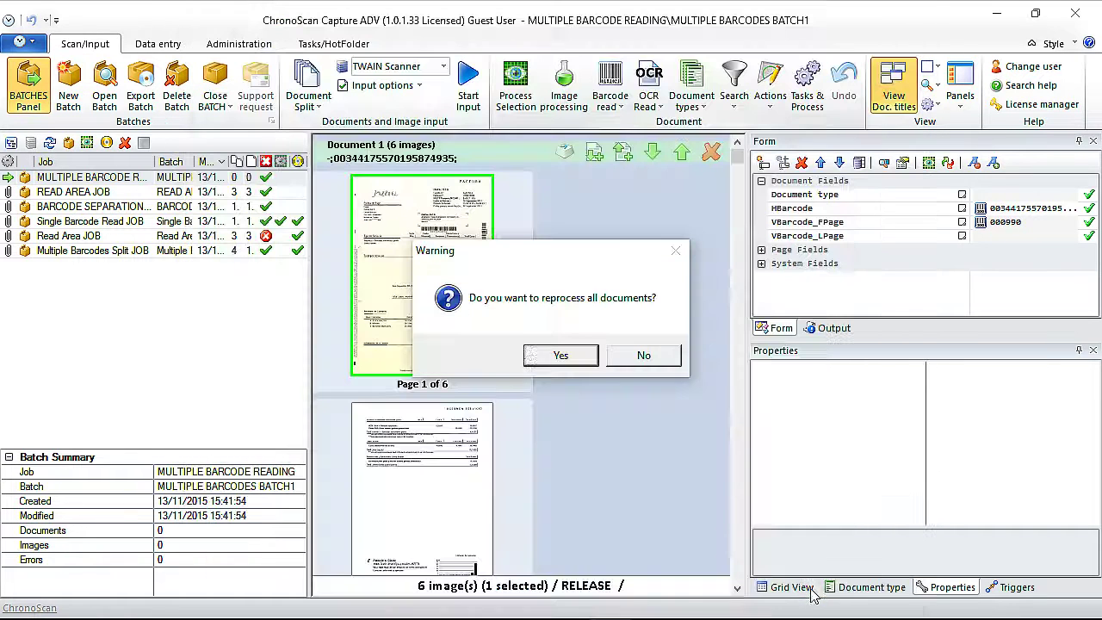
pyautogui.click(558, 356)
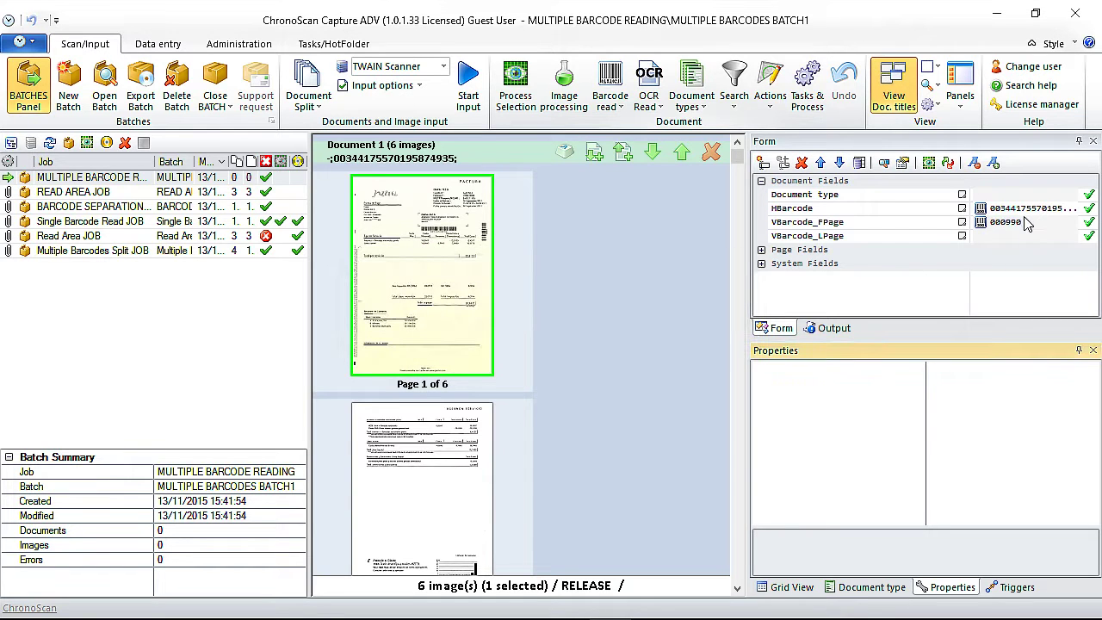
# Step: Browse the document's pages and check the vertical barcode fields with pages 2 and 3 selected
pyautogui.click(413, 479)
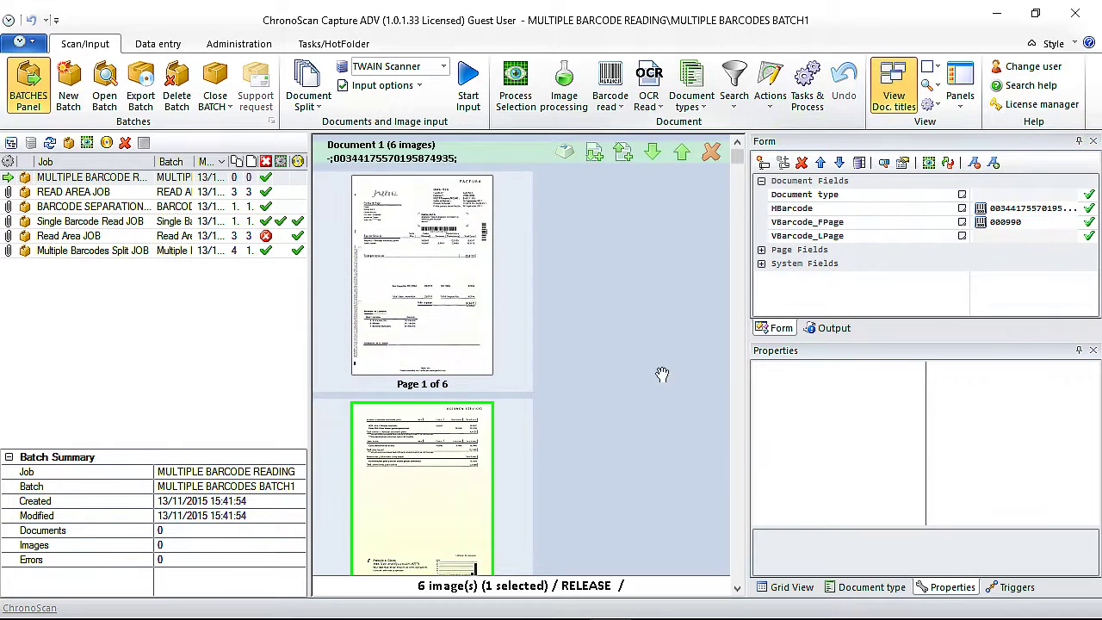
pyautogui.scroll(-10, 574, 419)
pyautogui.scroll(4, 573, 418)
pyautogui.moveTo(510, 394)
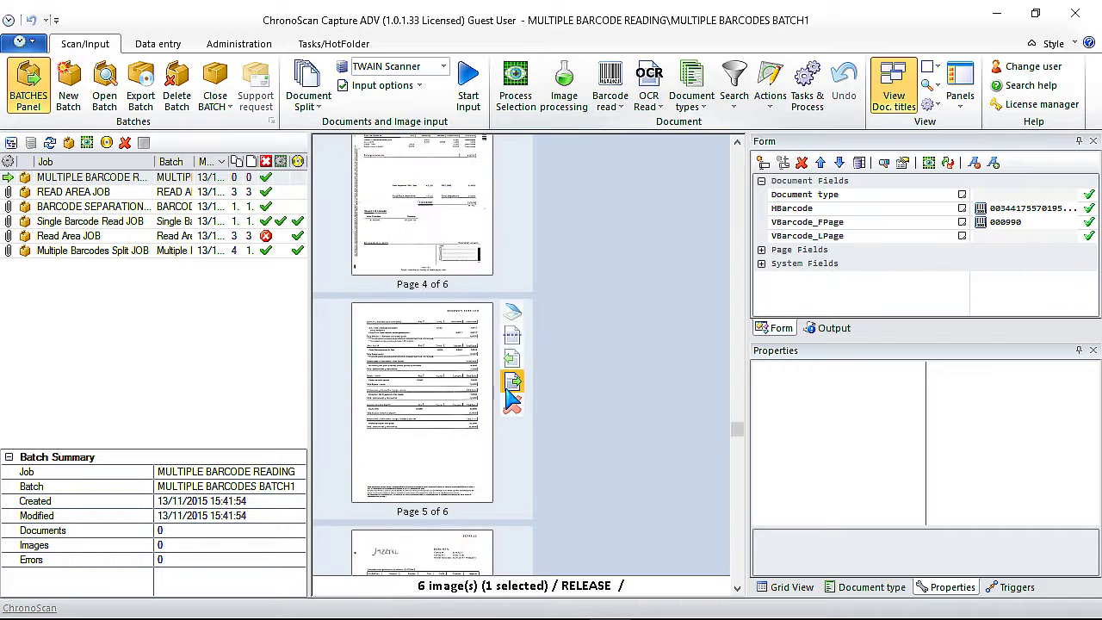
pyautogui.scroll(2, 633, 357)
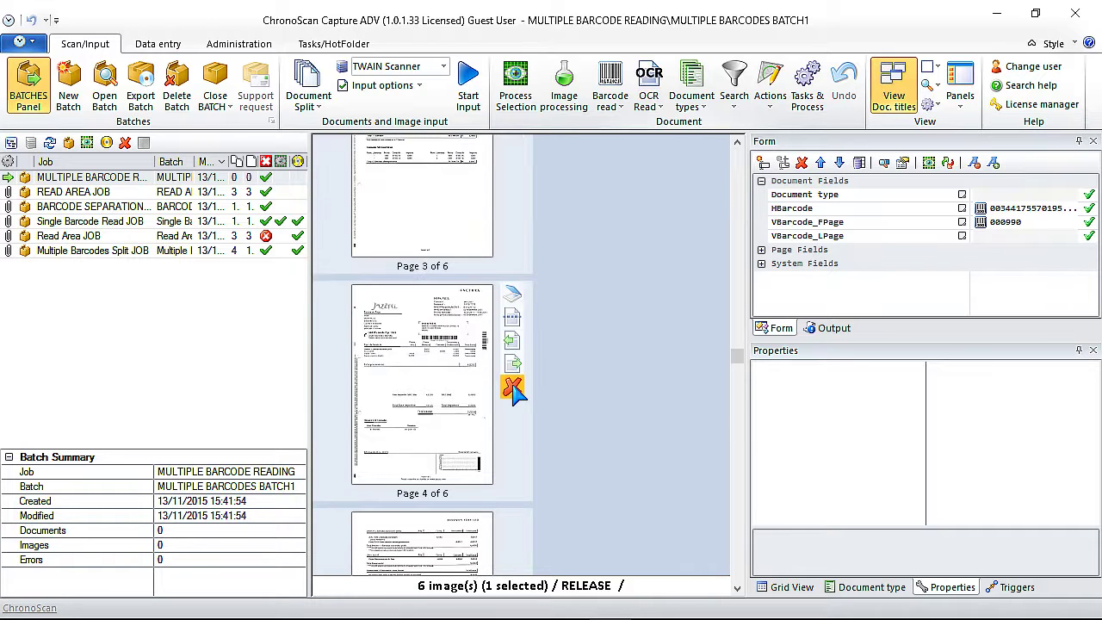
pyautogui.scroll(2, 657, 243)
pyautogui.click(410, 270)
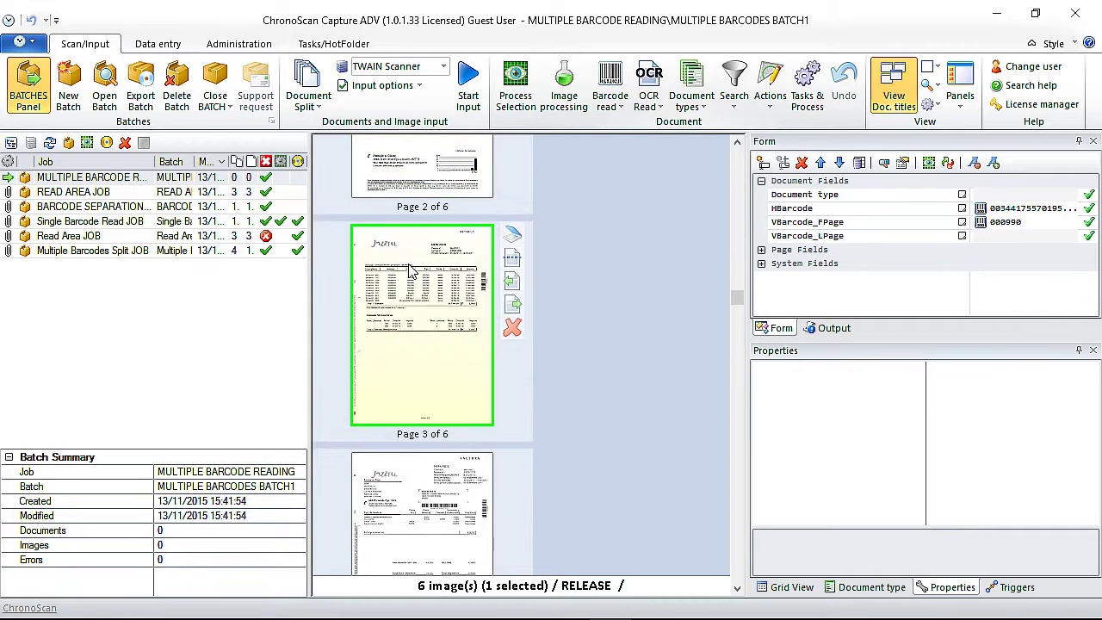
# Step: Check the document's barcode fields with pages 4, 5 and 6 selected, and return to the first page
pyautogui.scroll(-2, 654, 400)
pyautogui.click(382, 334)
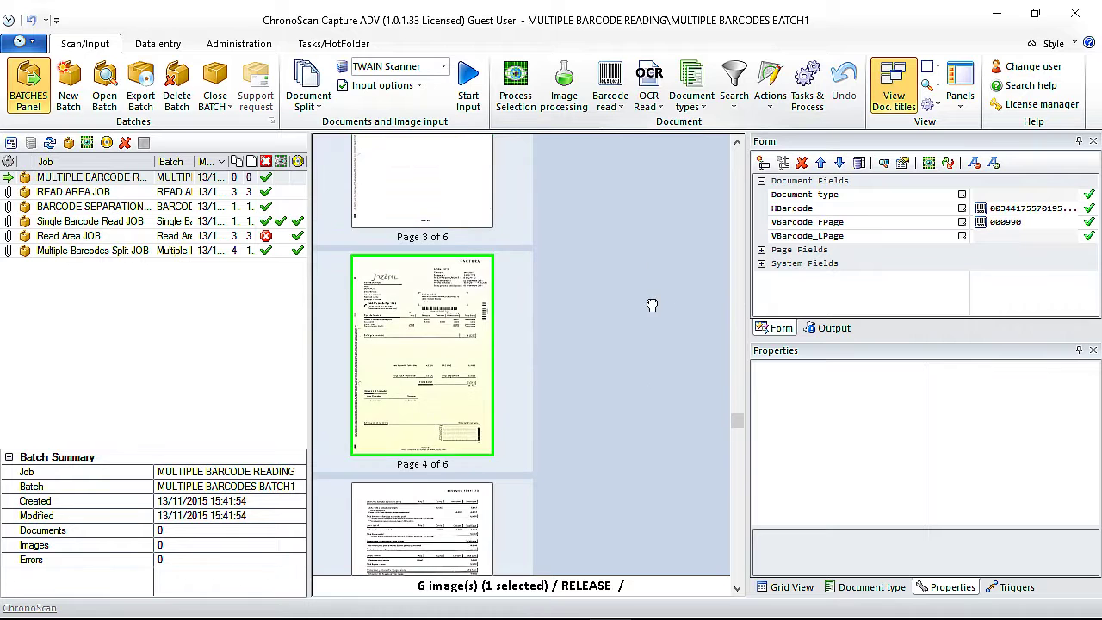
pyautogui.scroll(-2, 652, 305)
pyautogui.click(418, 452)
pyautogui.scroll(-2, 629, 388)
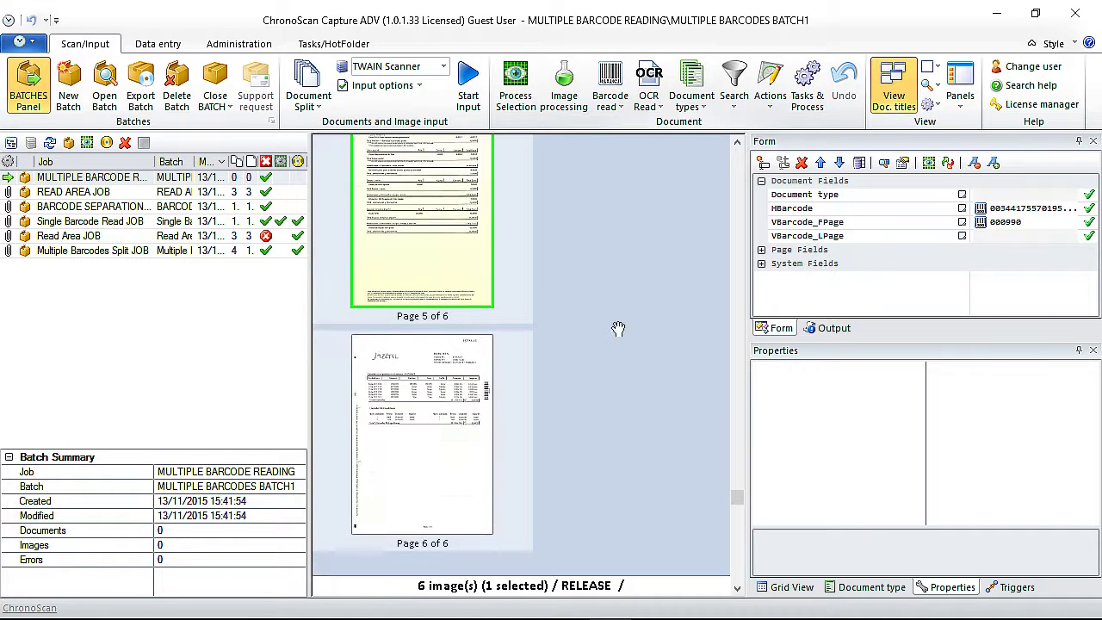
pyautogui.click(428, 446)
pyautogui.scroll(5, 624, 336)
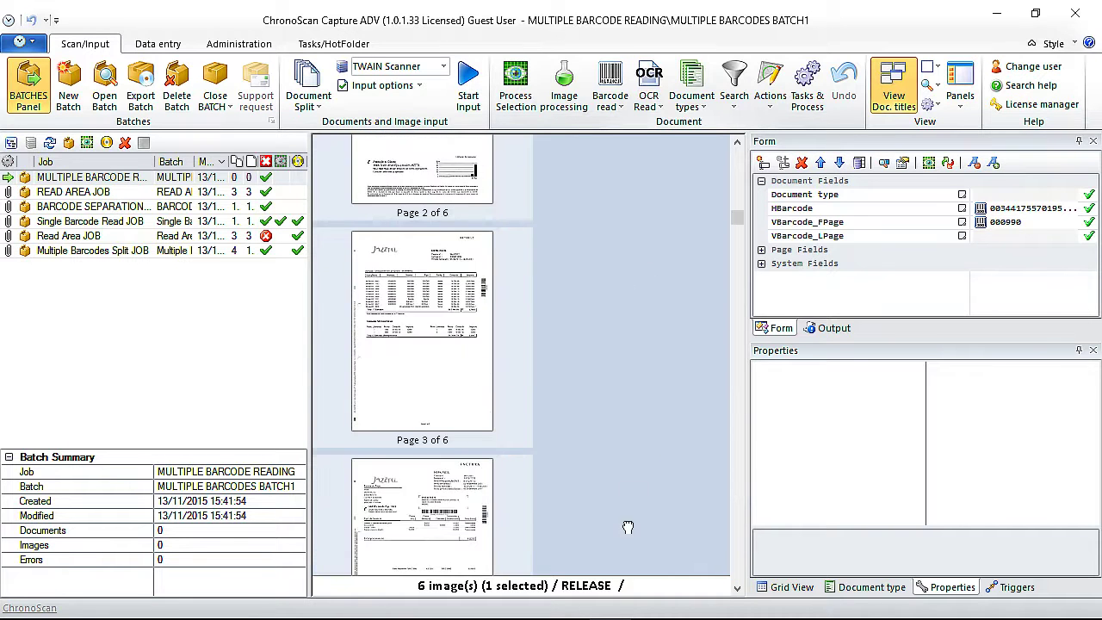
pyautogui.scroll(3, 628, 527)
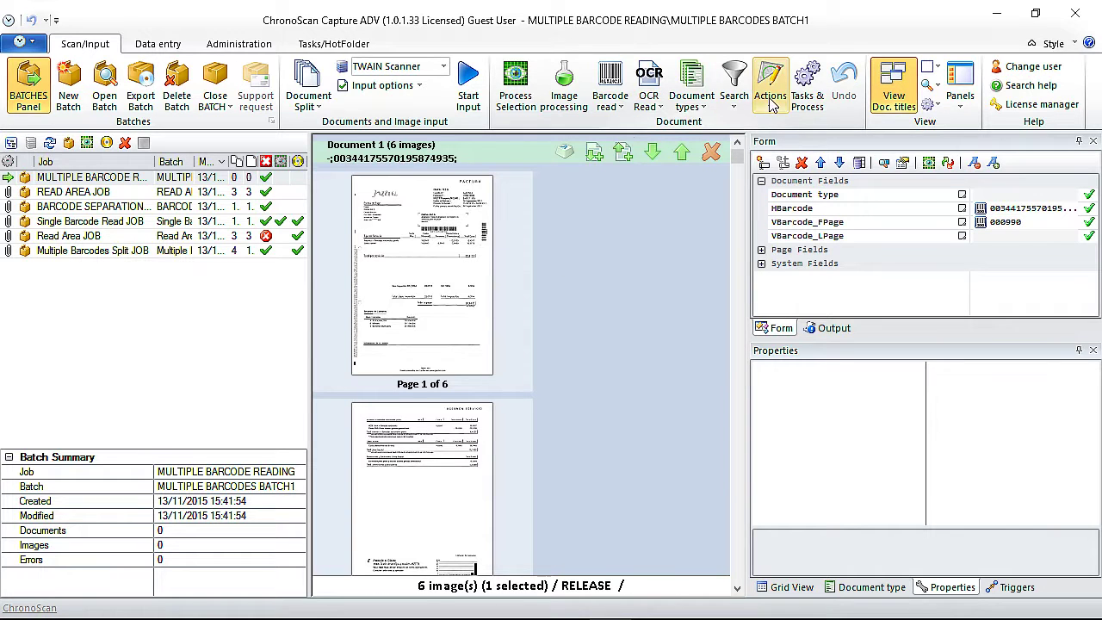
# Step: Delete all pages of Document 1 and load the invoice files into the emptied batch
pyautogui.rightClick(417, 234)
pyautogui.click(447, 273)
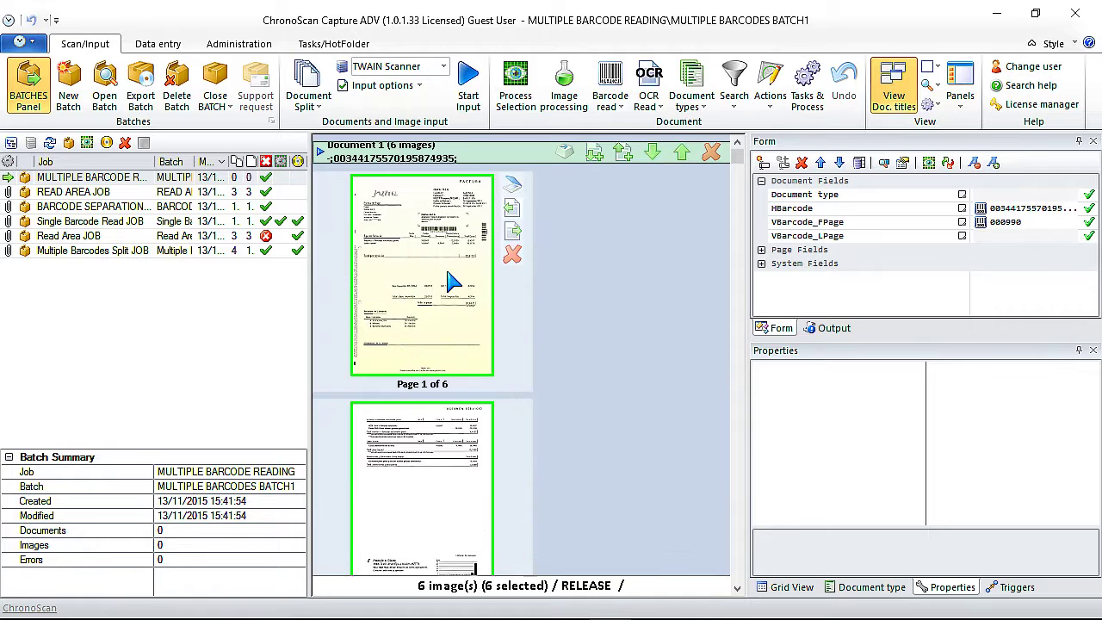
pyautogui.rightClick(396, 220)
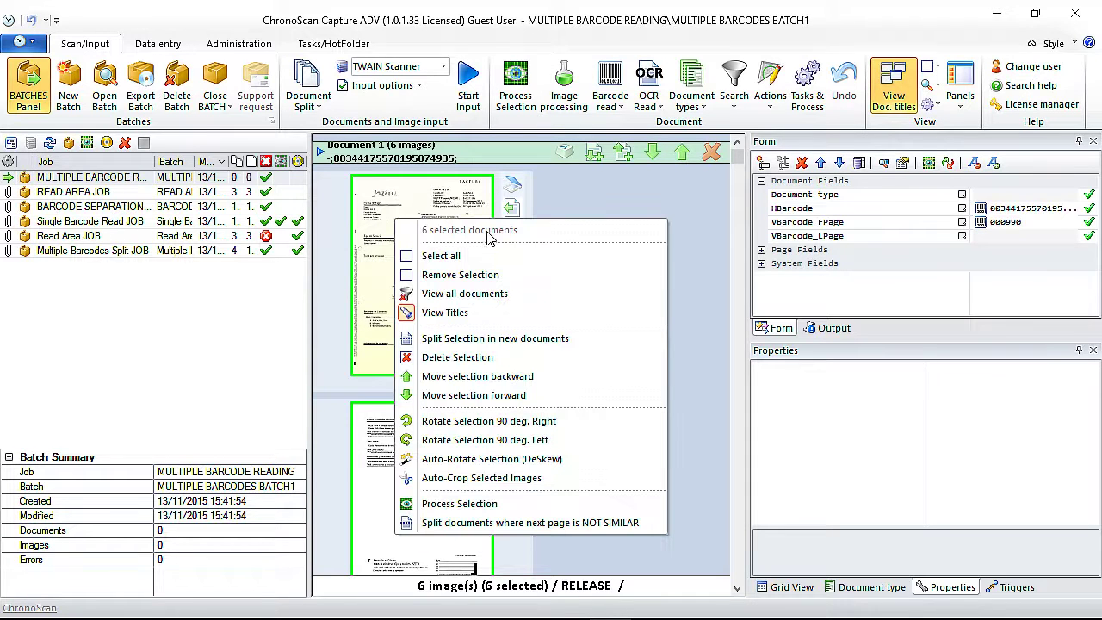
pyautogui.click(449, 362)
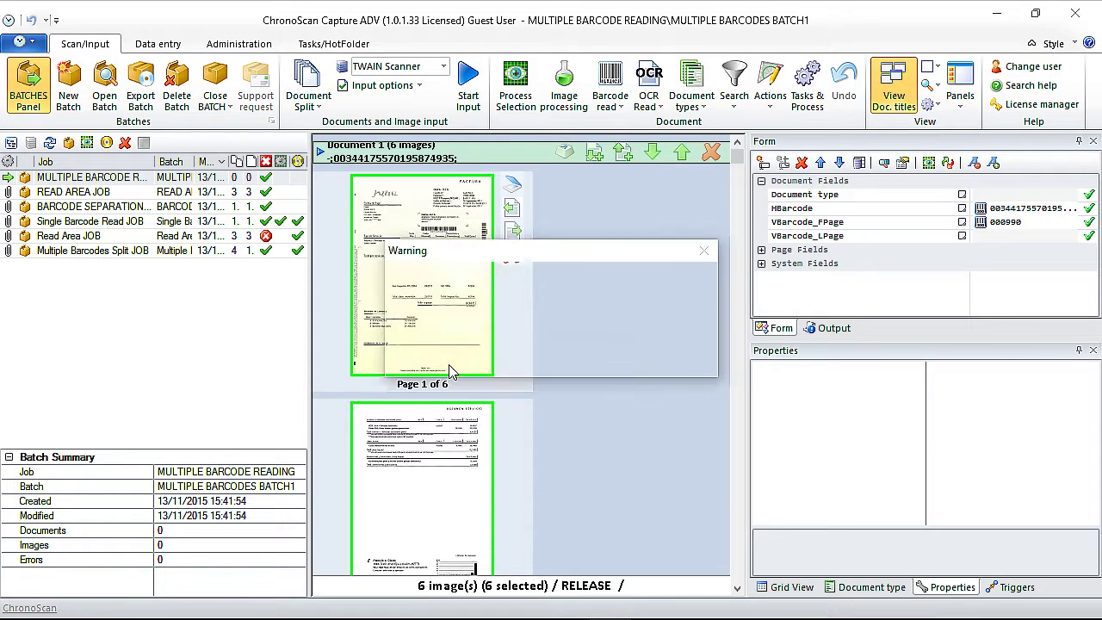
pyautogui.click(590, 357)
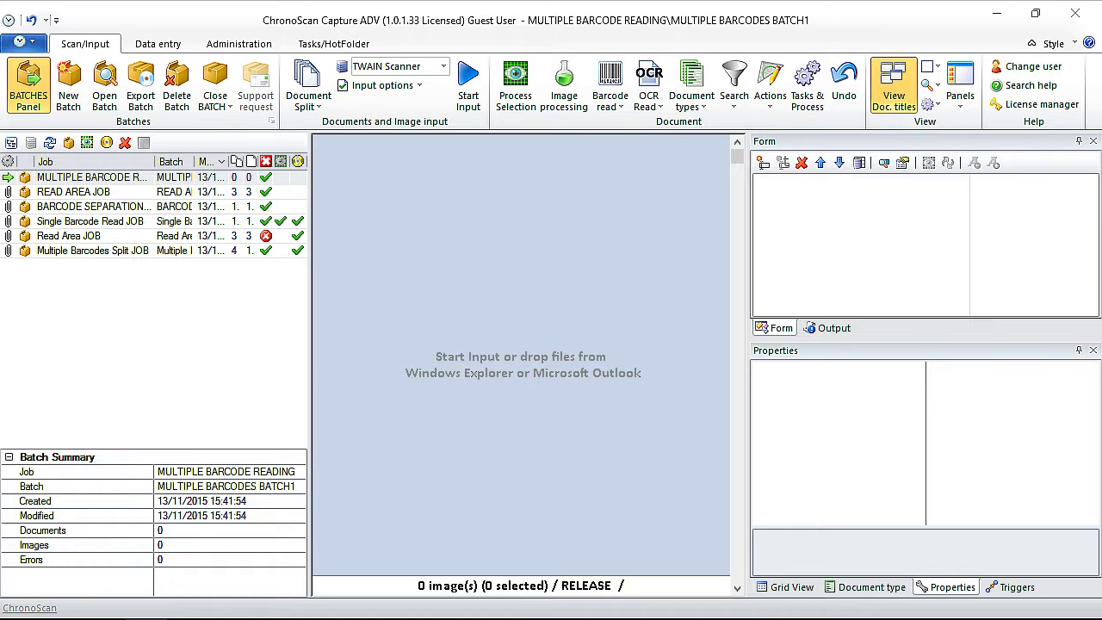
pyautogui.moveTo(632, 435); pyautogui.dragTo(465, 268)
pyautogui.click(587, 355)
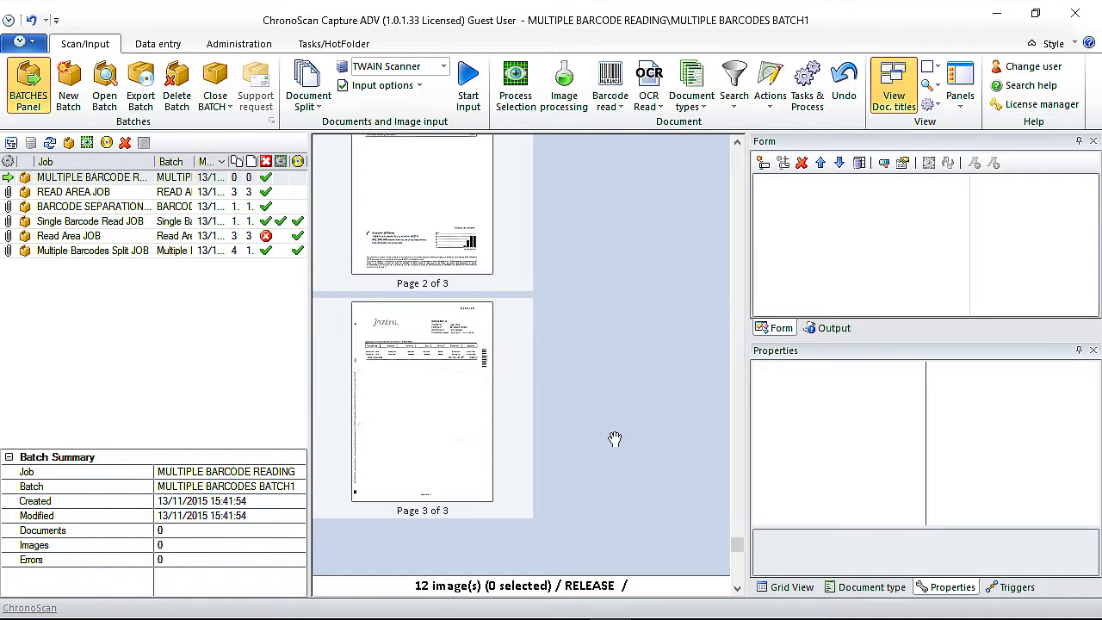
# Step: Browse the newly loaded documents from last to first, and examine the barcodes on the first and last pages of Document 1
pyautogui.scroll(5, 624, 359)
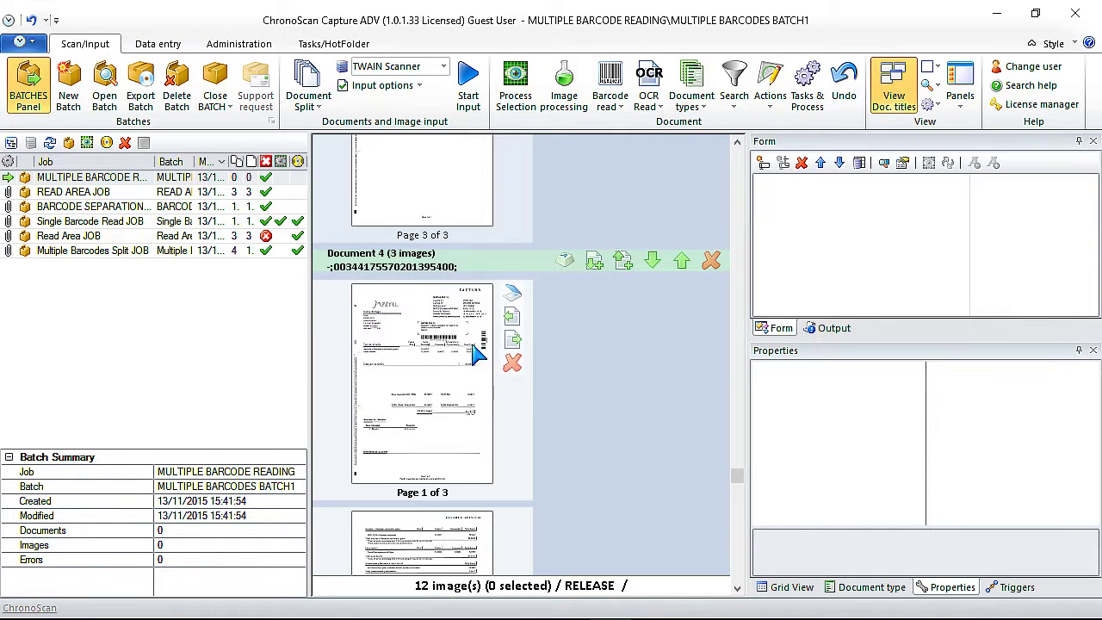
pyautogui.scroll(3, 620, 334)
pyautogui.scroll(10, 621, 335)
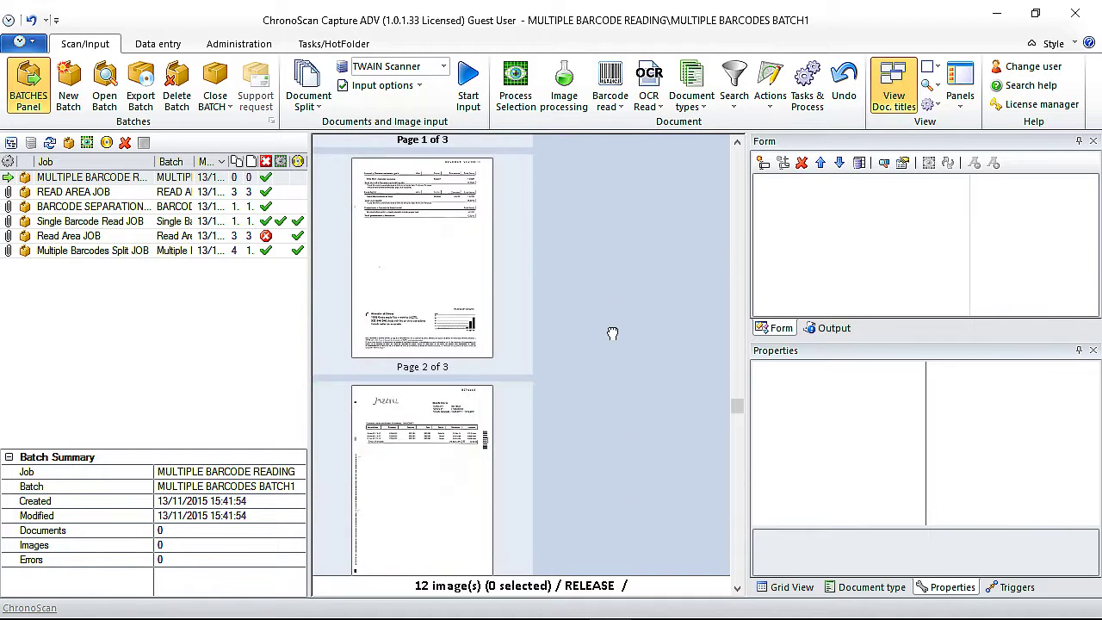
pyautogui.scroll(15, 606, 317)
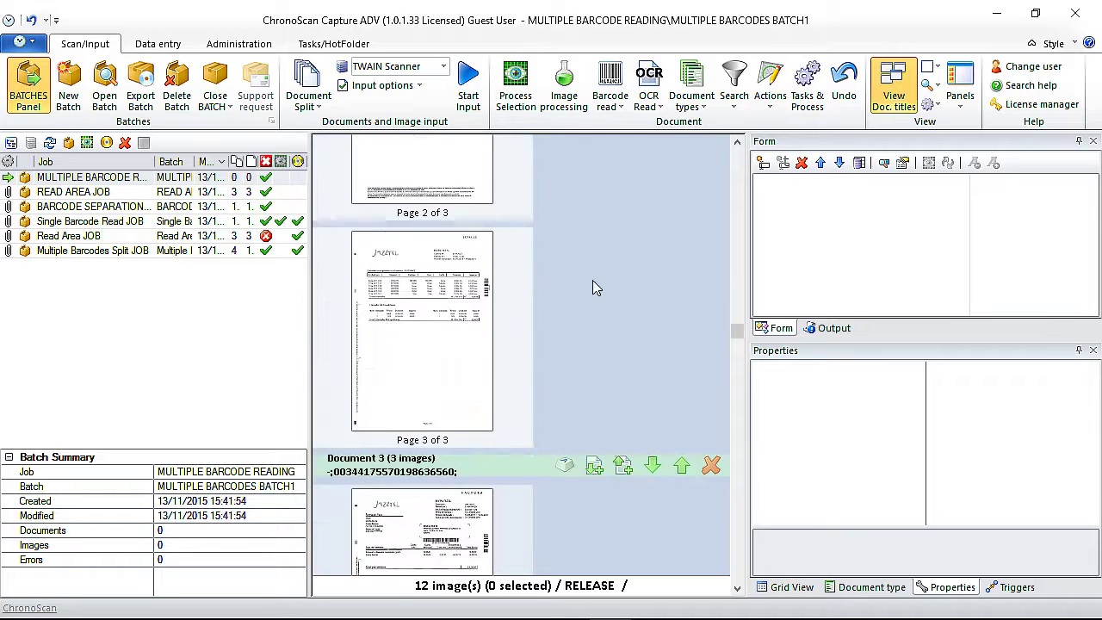
pyautogui.scroll(15, 650, 307)
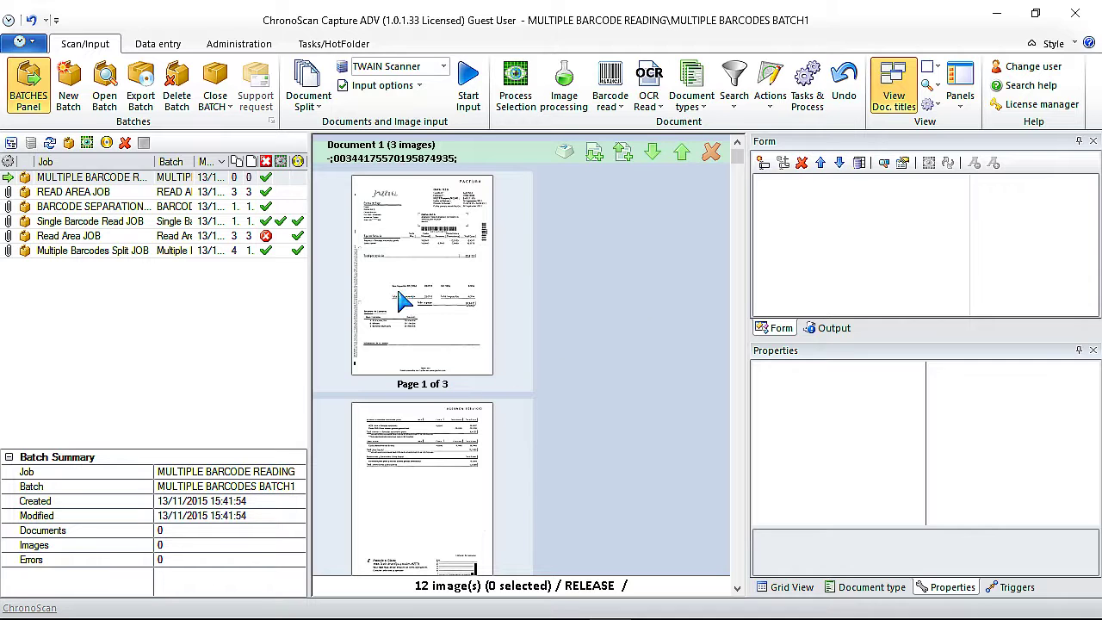
pyautogui.moveTo(412, 283)
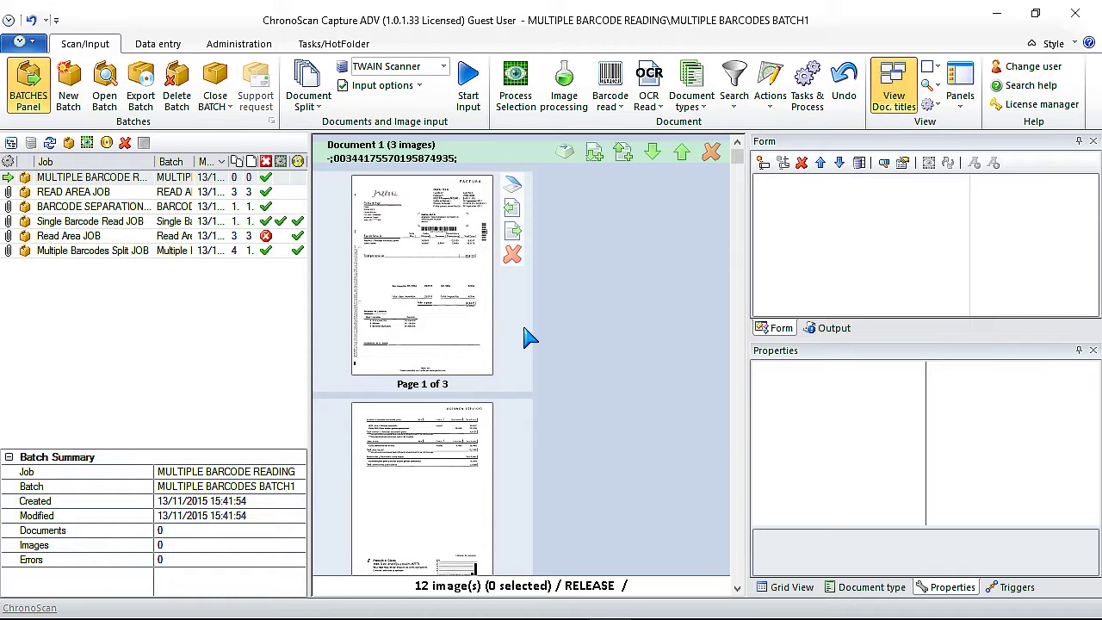
pyautogui.moveTo(579, 407); pyautogui.dragTo(594, 269)
pyautogui.moveTo(472, 432)
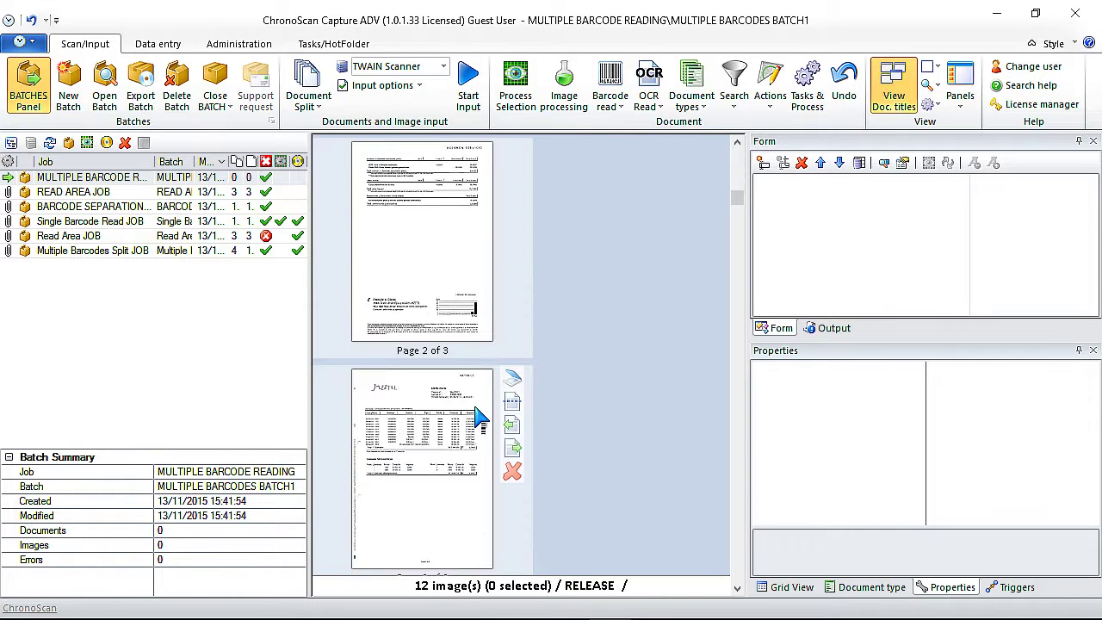
pyautogui.moveTo(571, 490); pyautogui.dragTo(615, 512)
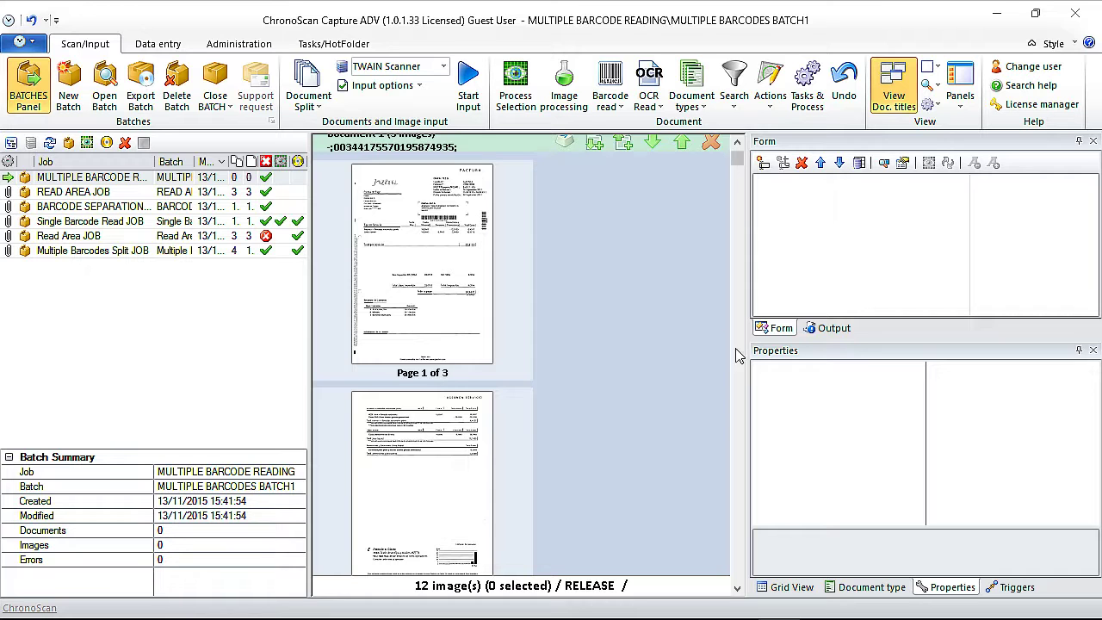
# Step: Select page 1 of Document 1, expand its Page Fields, and inspect the Chrono_bc_st.module1.read_1 and Chrono_bc_st.module2.read_1 values
pyautogui.click(381, 256)
pyautogui.scroll(-2, 598, 430)
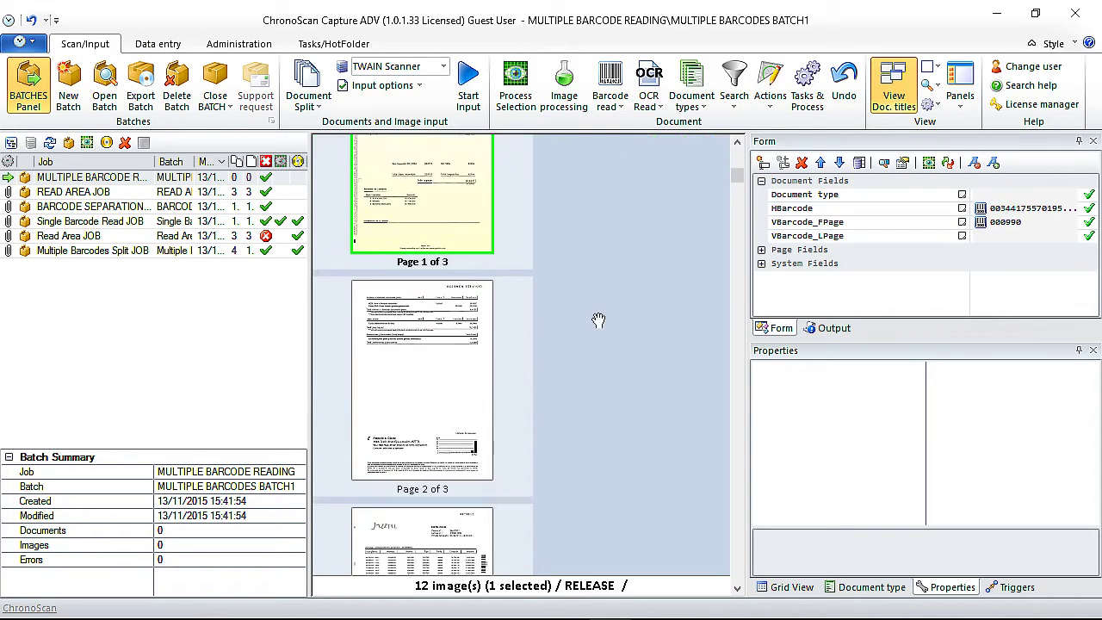
pyautogui.scroll(3, 591, 315)
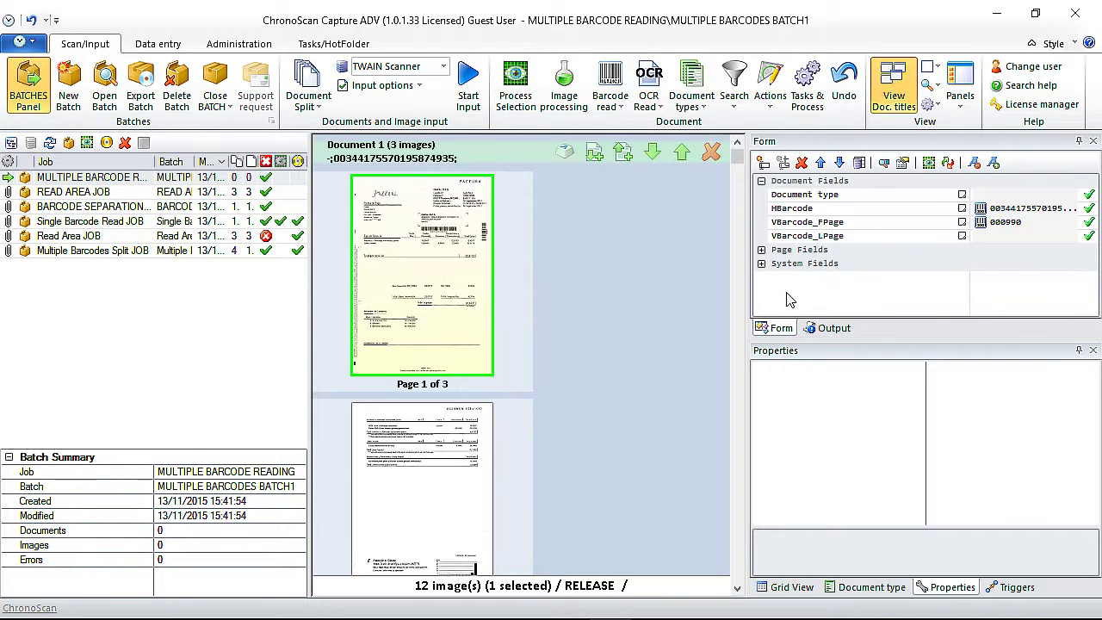
pyautogui.click(762, 251)
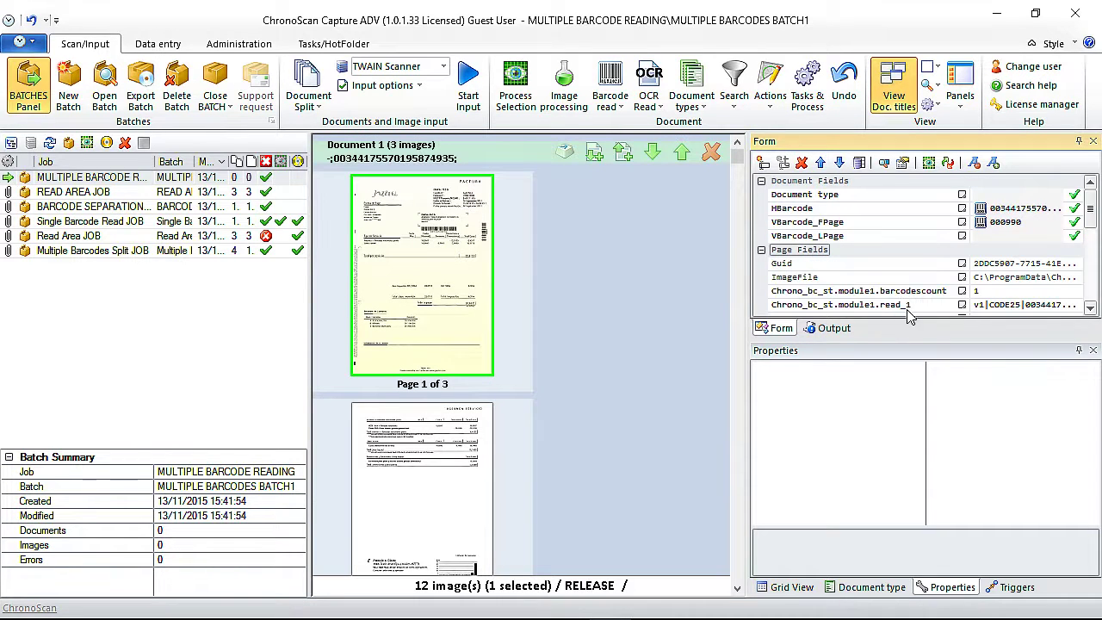
pyautogui.scroll(-2, 1089, 235)
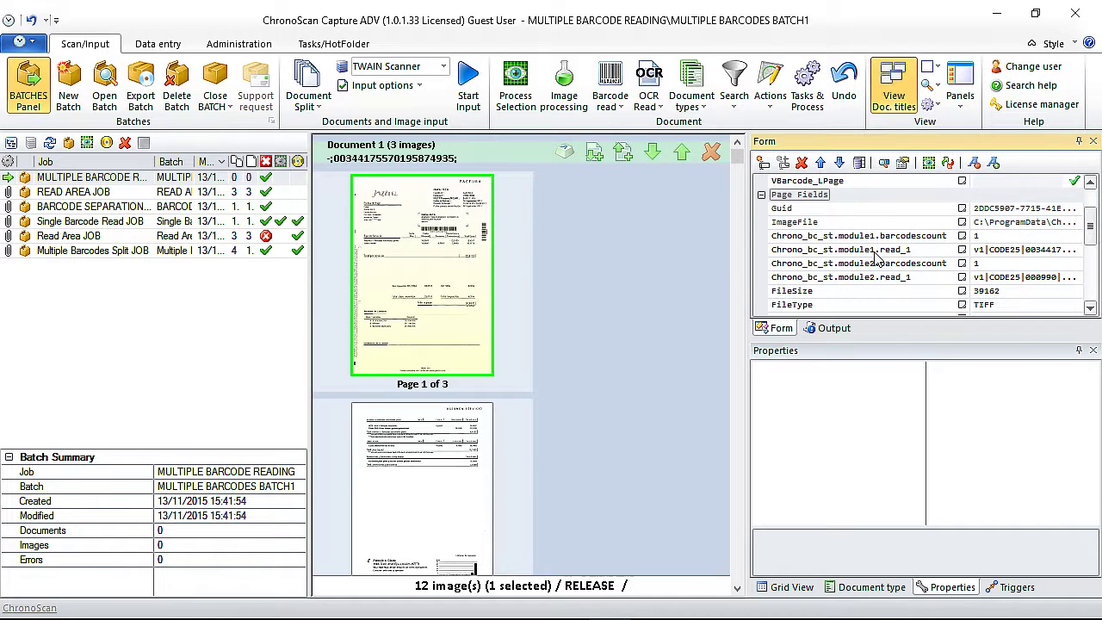
pyautogui.click(875, 252)
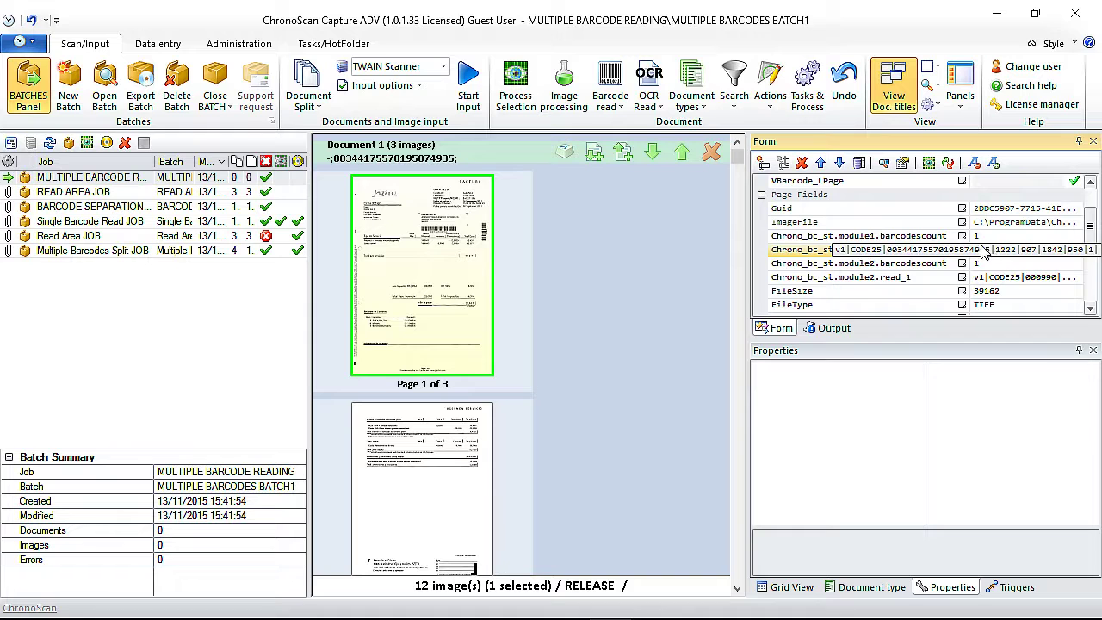
pyautogui.click(978, 278)
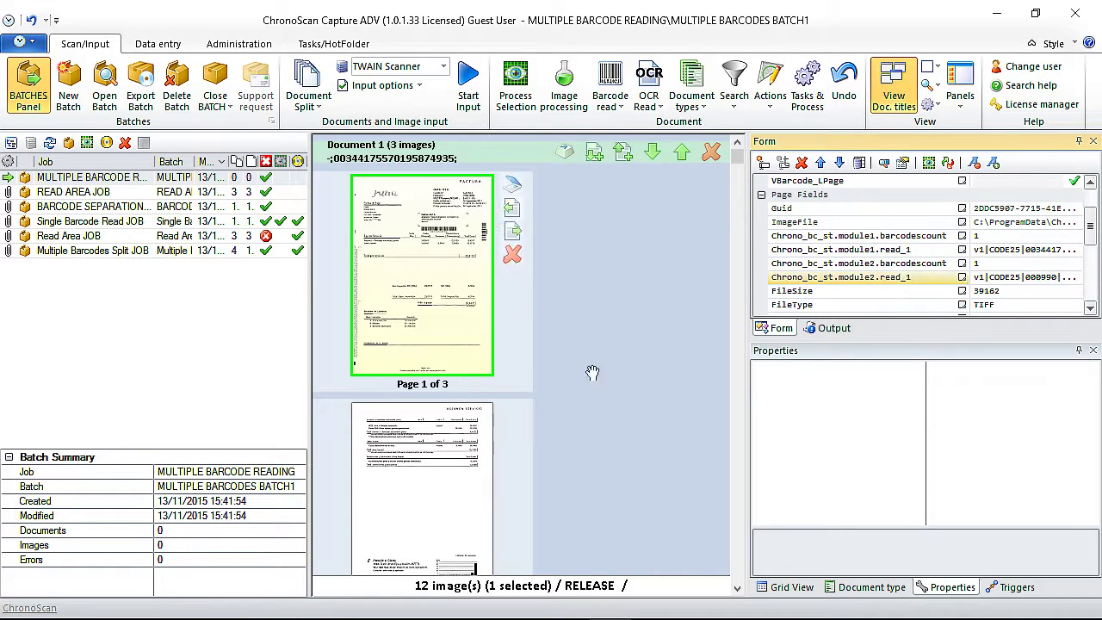
# Step: Inspect the page fields of pages 2 and 3 in Document 1 for barcode reads, and compare them with the document fields
pyautogui.scroll(-3, 607, 387)
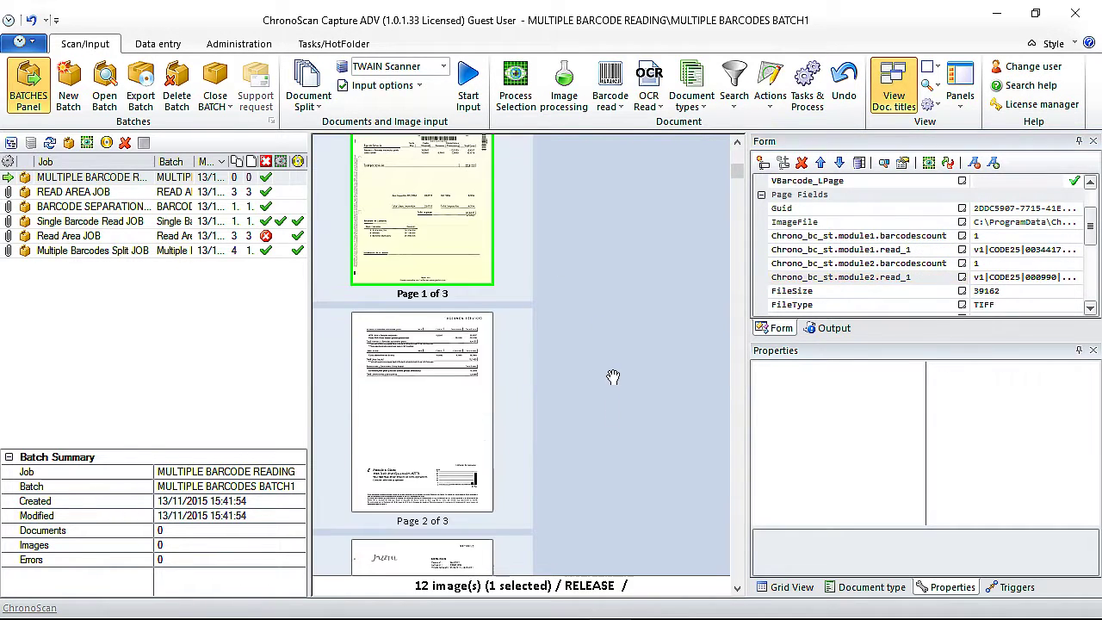
pyautogui.click(424, 338)
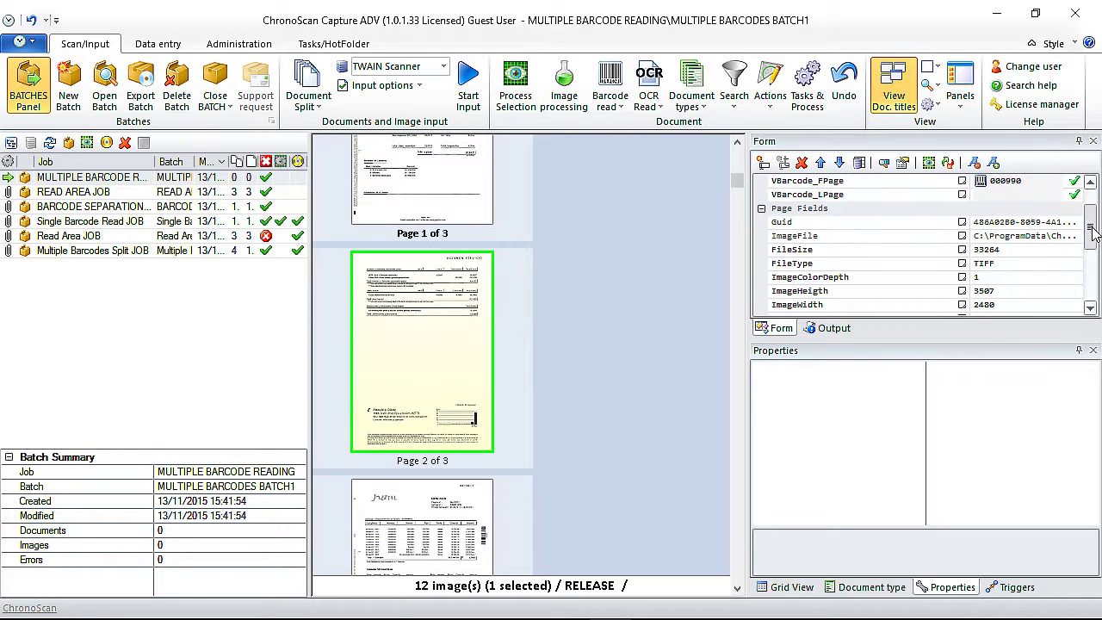
pyautogui.moveTo(1091, 220); pyautogui.dragTo(1092, 255)
pyautogui.click(1091, 182)
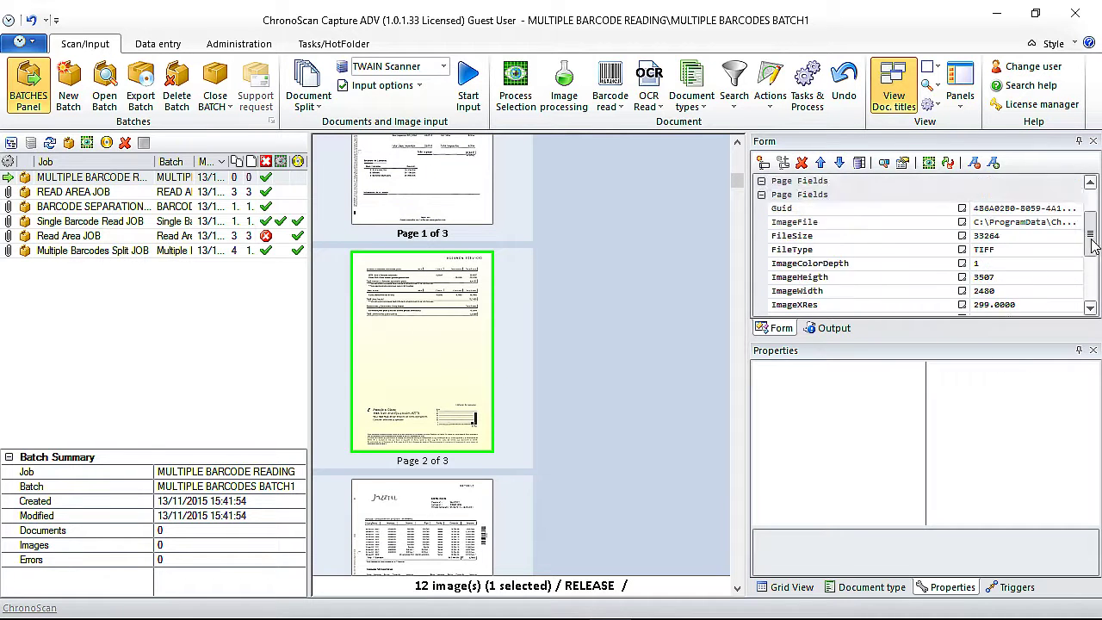
pyautogui.click(400, 538)
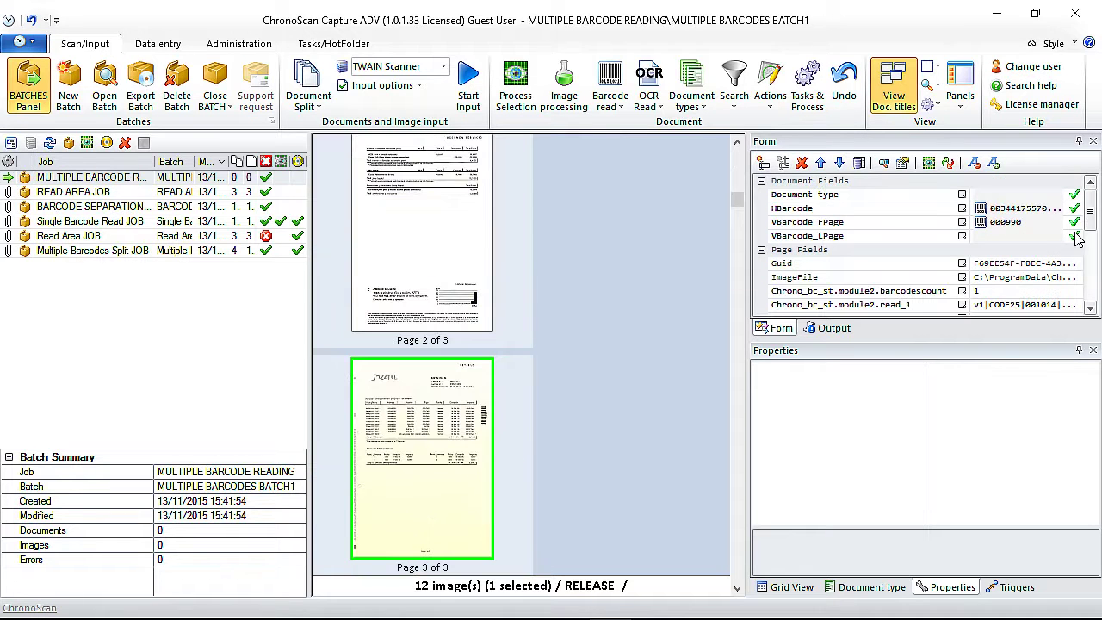
pyautogui.moveTo(1096, 222); pyautogui.dragTo(1096, 234)
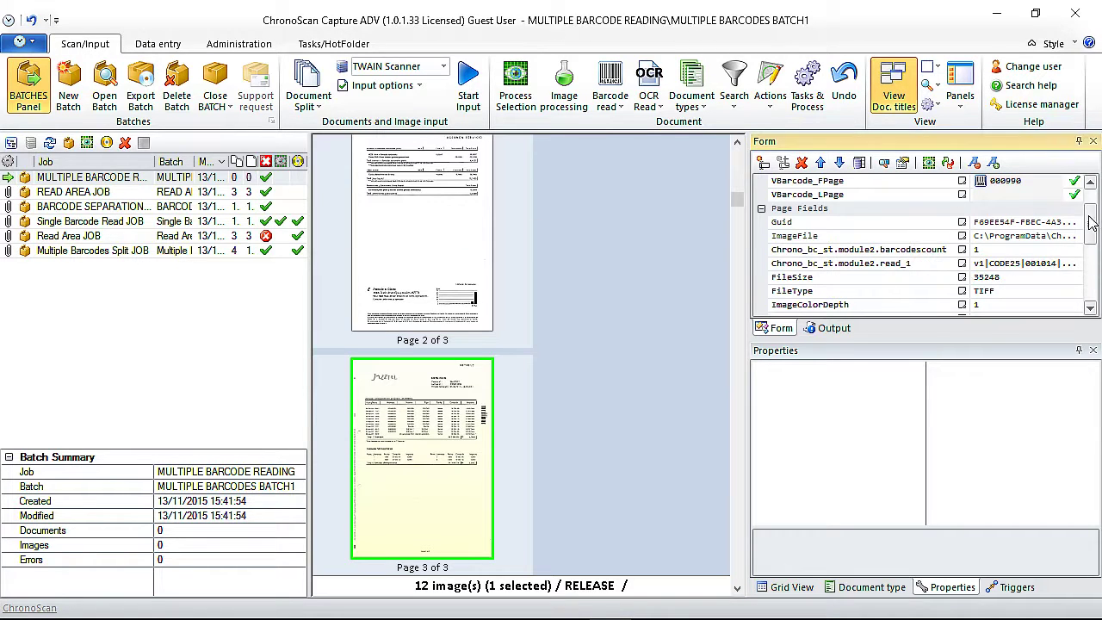
pyautogui.moveTo(1095, 217); pyautogui.dragTo(1096, 202)
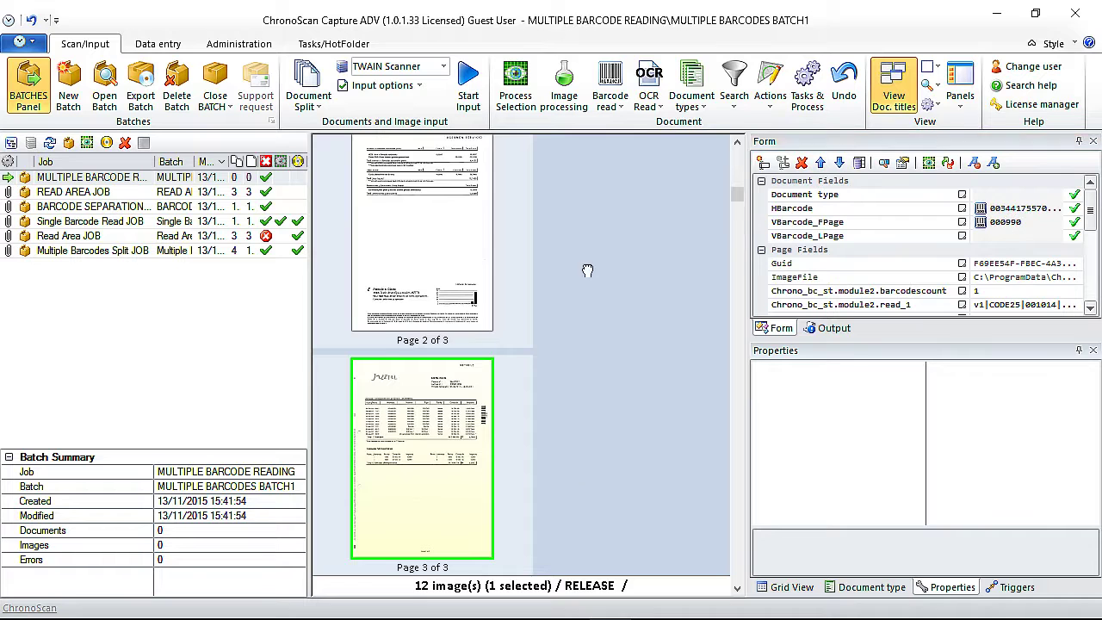
# Step: Select page 1 of Document 1 and open the barcode trigger settings for the job
pyautogui.scroll(5, 585, 226)
pyautogui.click(404, 248)
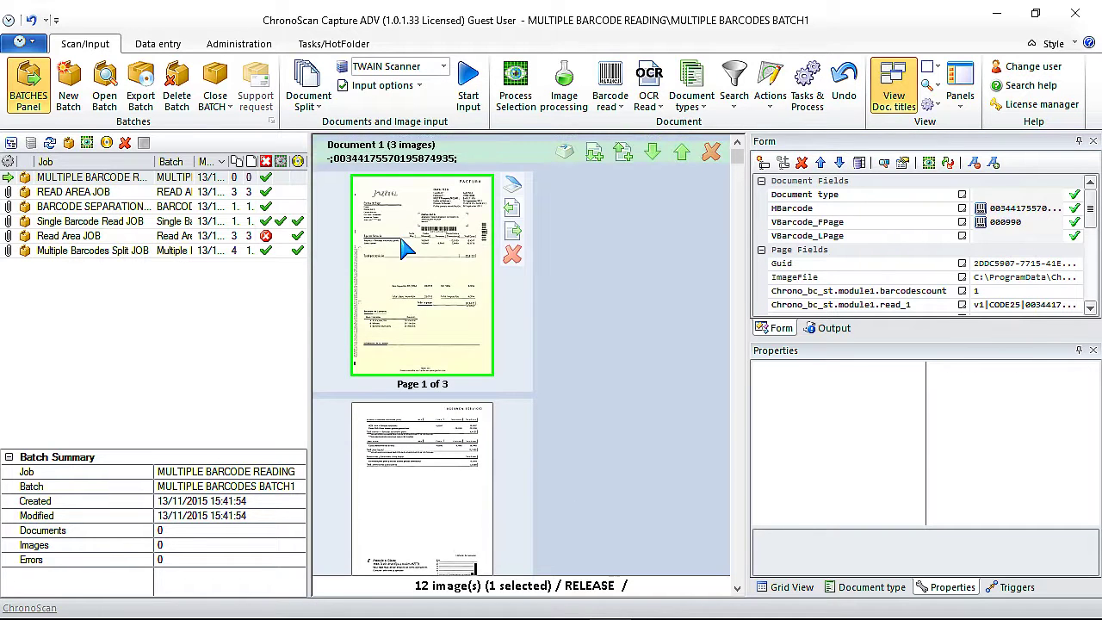
pyautogui.click(611, 96)
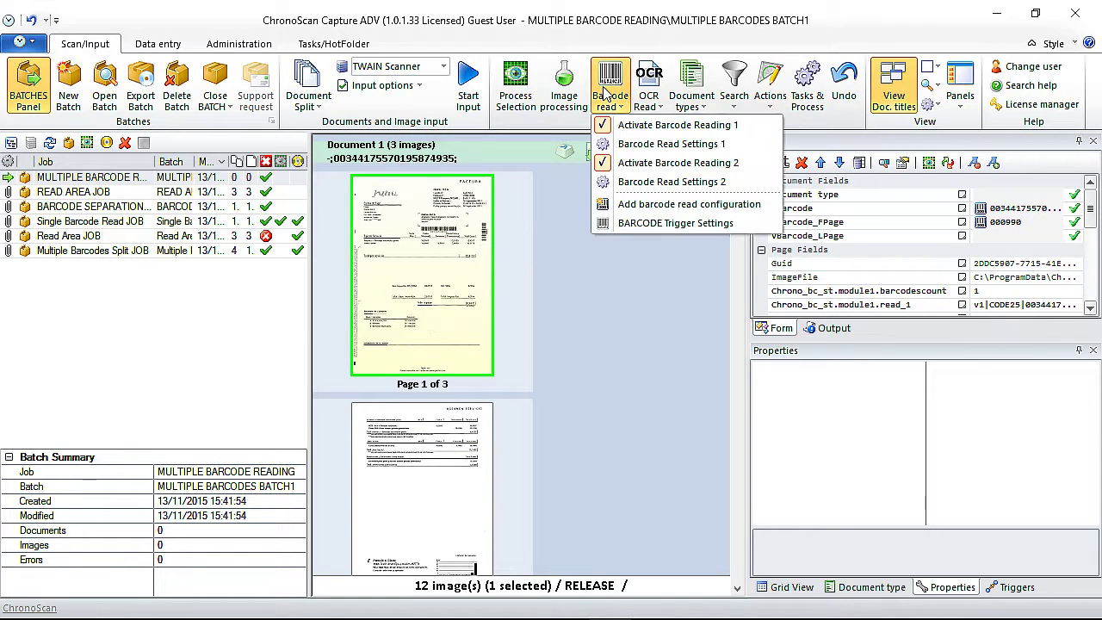
pyautogui.click(640, 226)
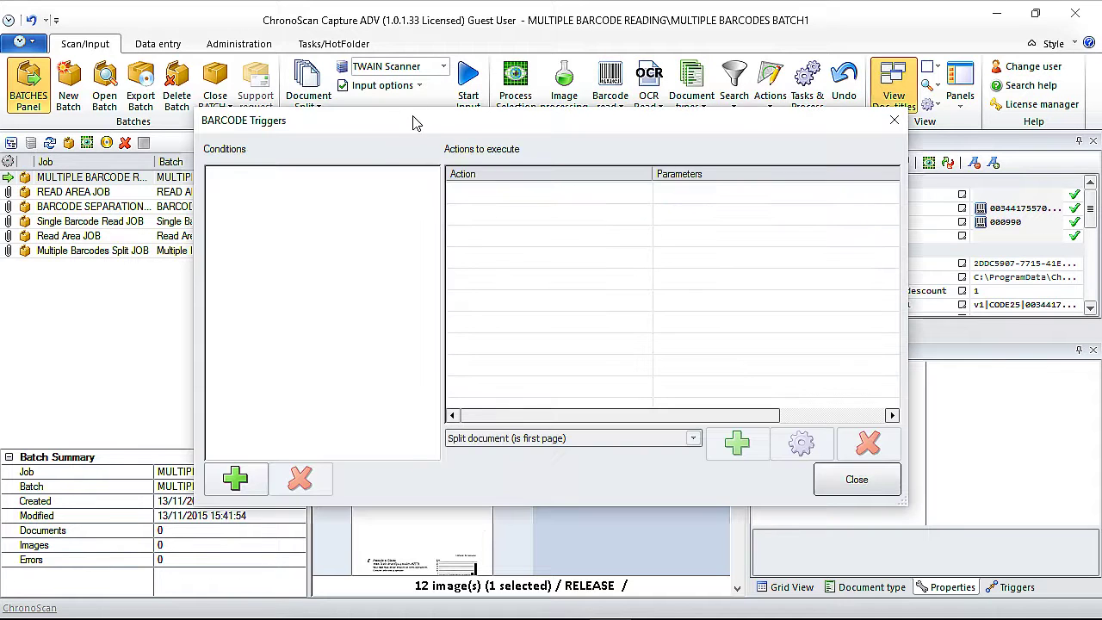
pyautogui.moveTo(413, 122); pyautogui.dragTo(455, 116)
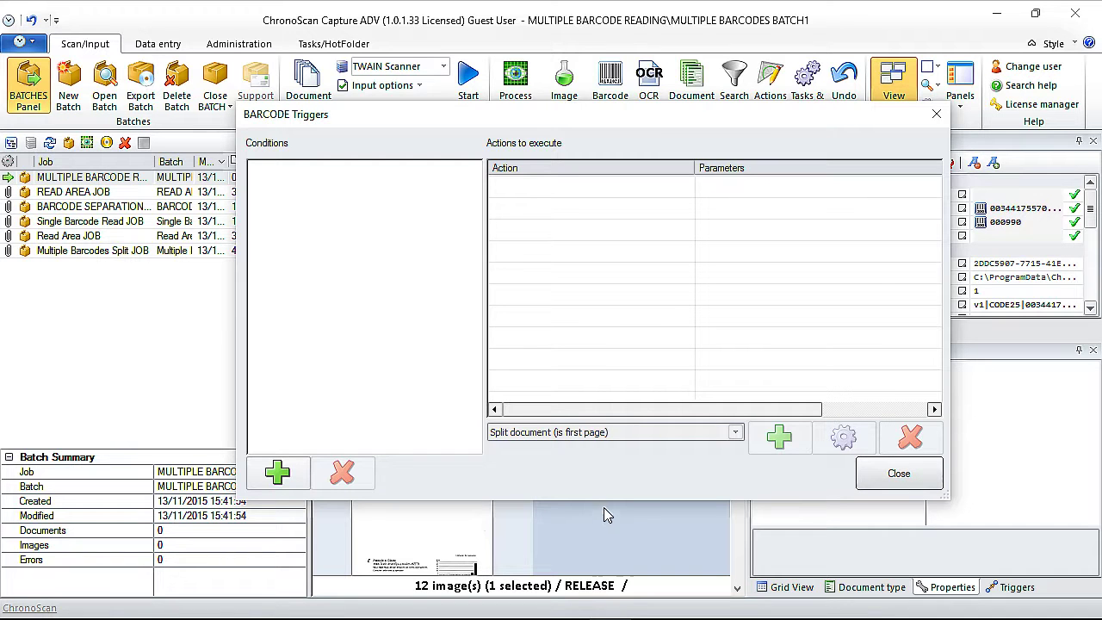
pyautogui.click(276, 479)
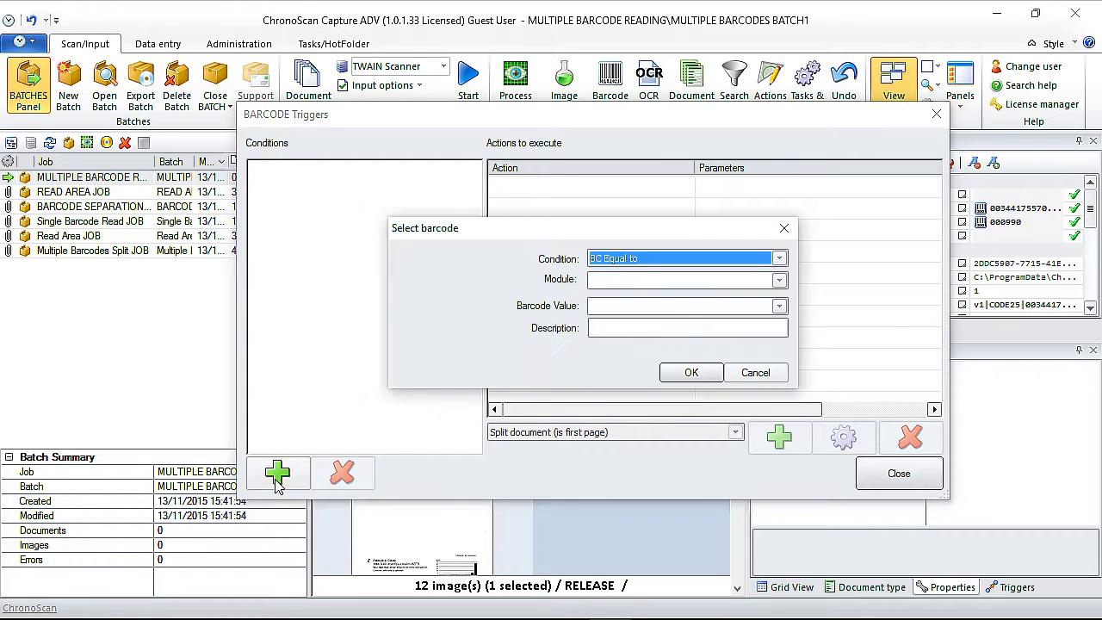
pyautogui.click(736, 373)
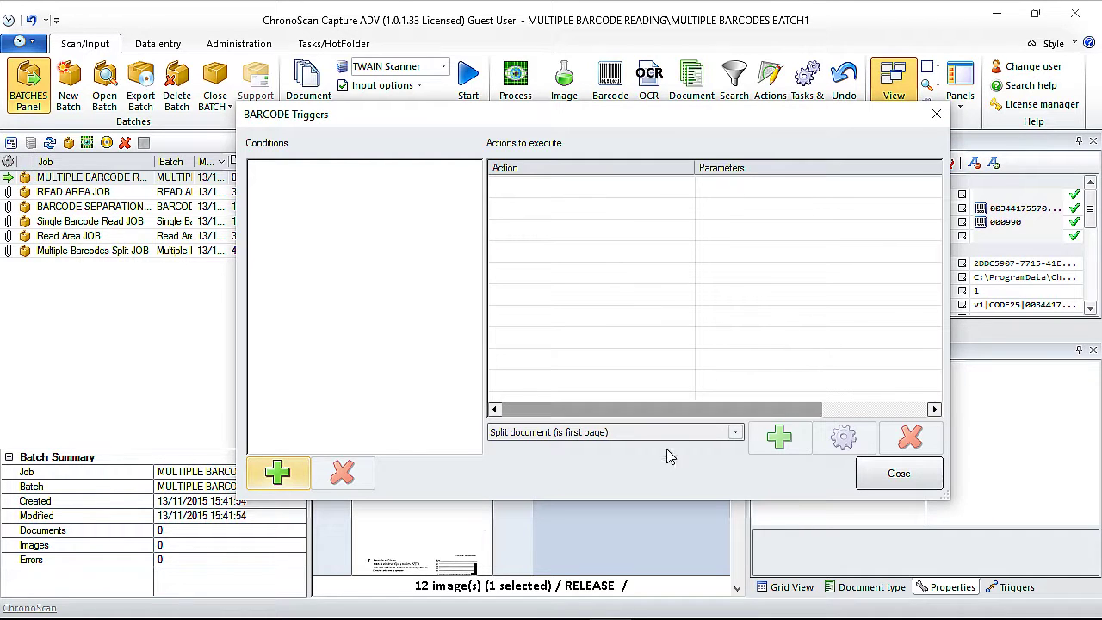
# Step: Add a BC Exists trigger condition for the module Chrono_bc_st.module2, leaving the barcode value blank
pyautogui.click(277, 476)
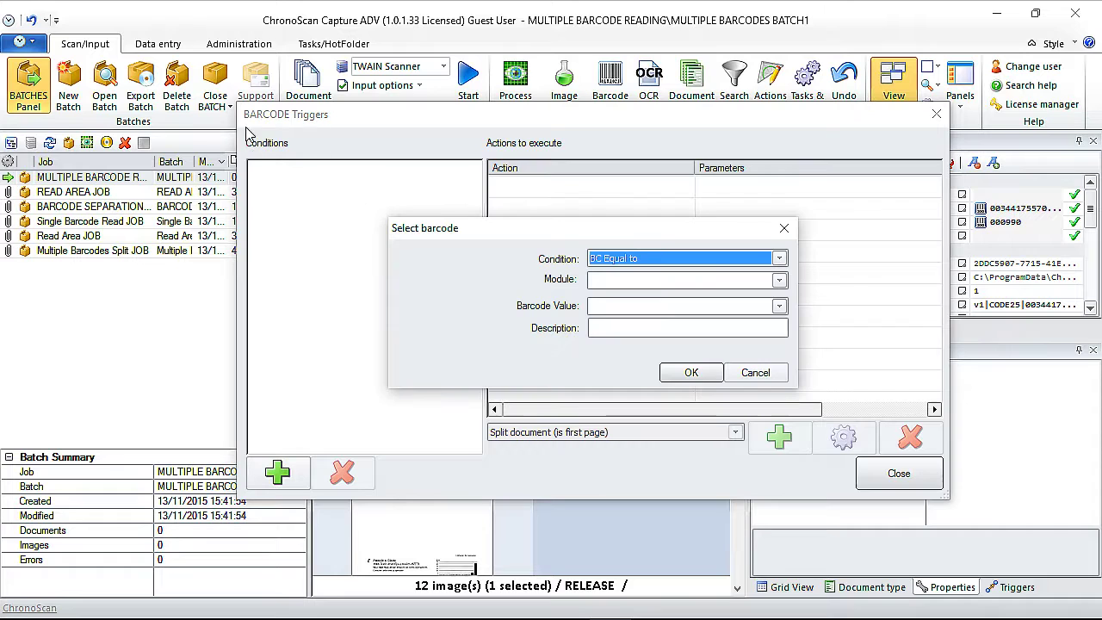
pyautogui.click(778, 260)
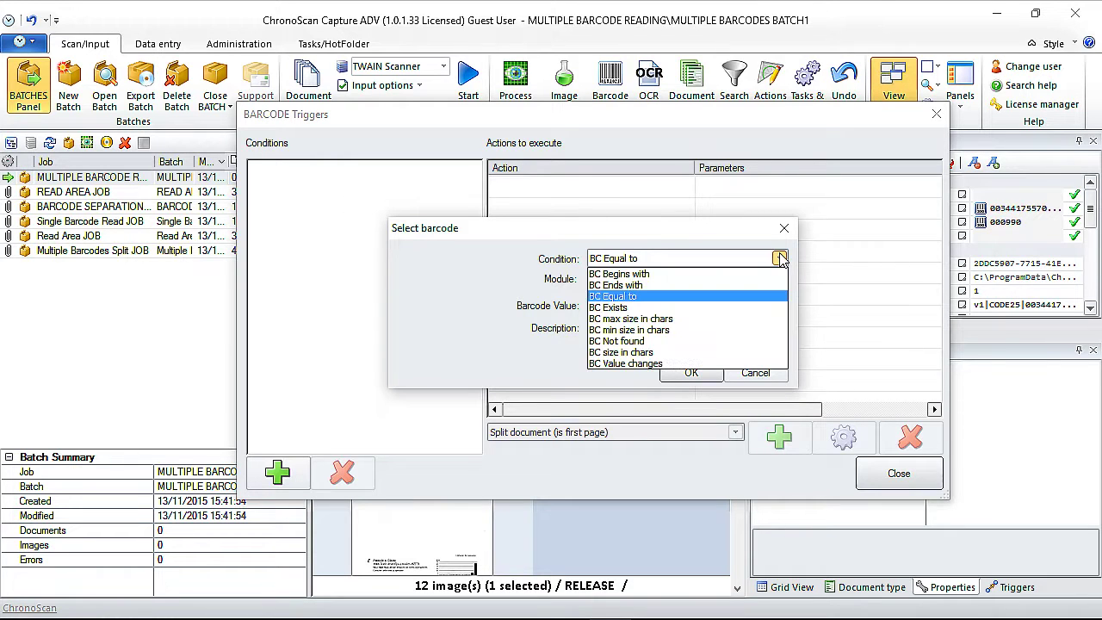
pyautogui.click(617, 307)
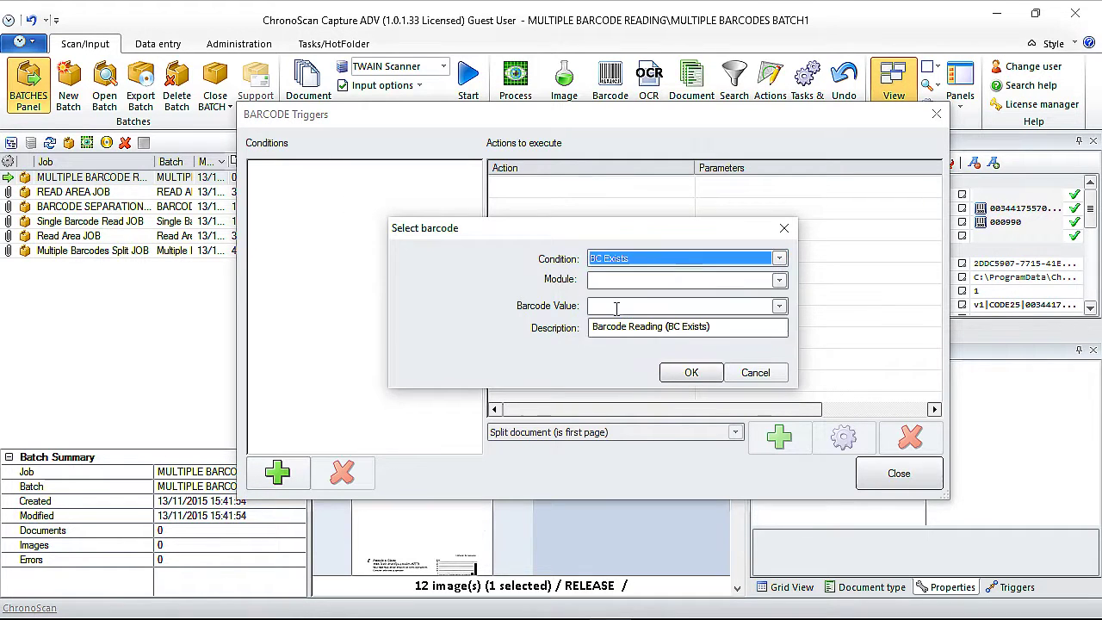
pyautogui.click(778, 280)
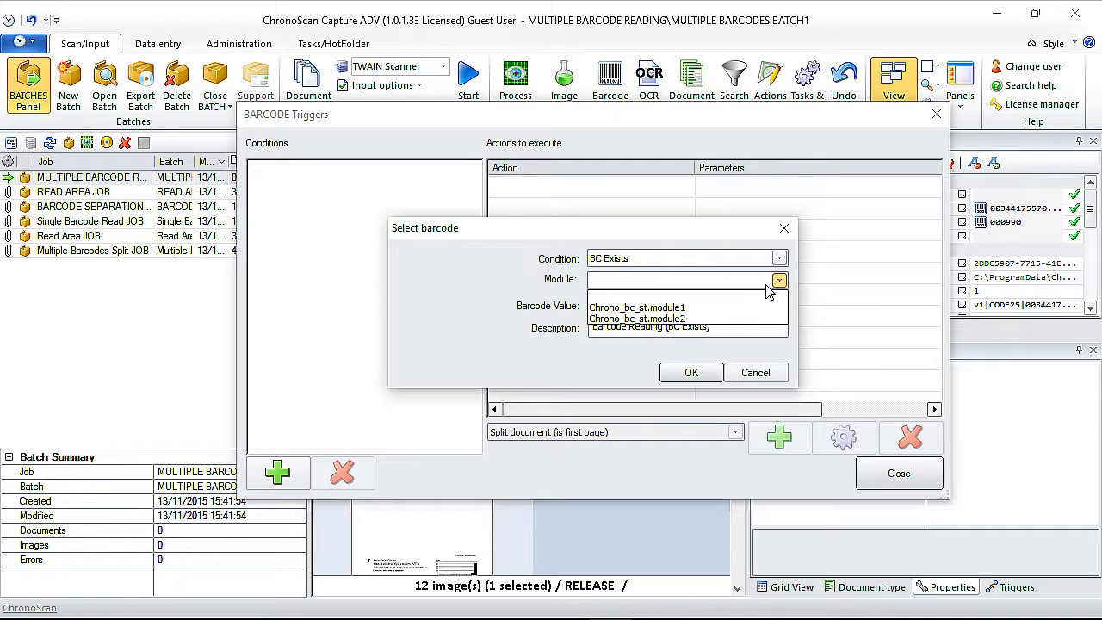
pyautogui.click(657, 319)
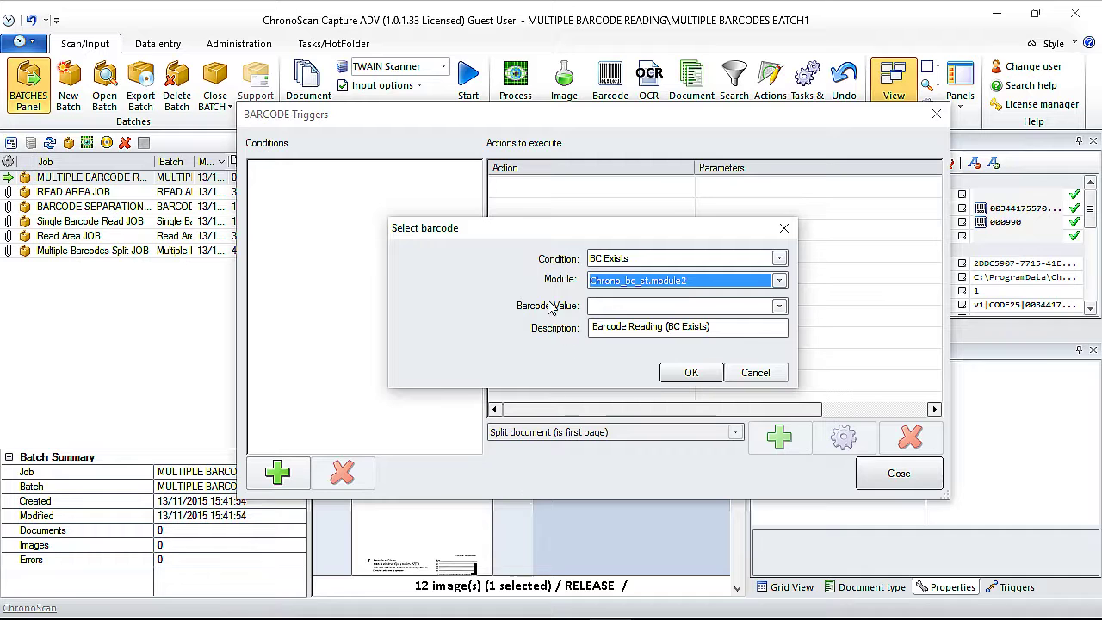
pyautogui.click(737, 283)
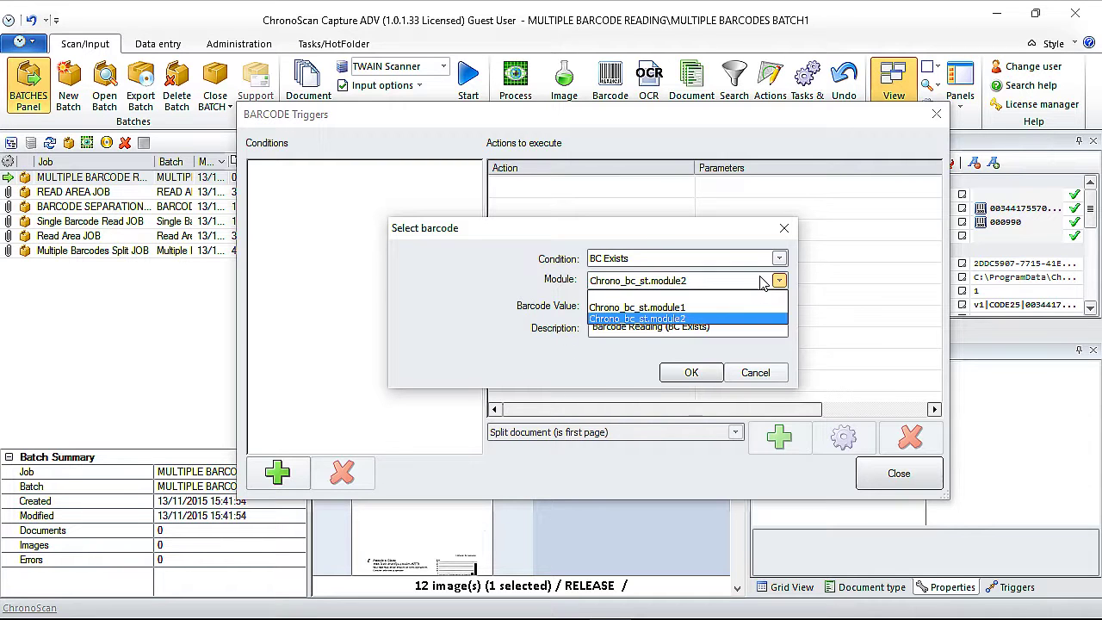
pyautogui.click(656, 321)
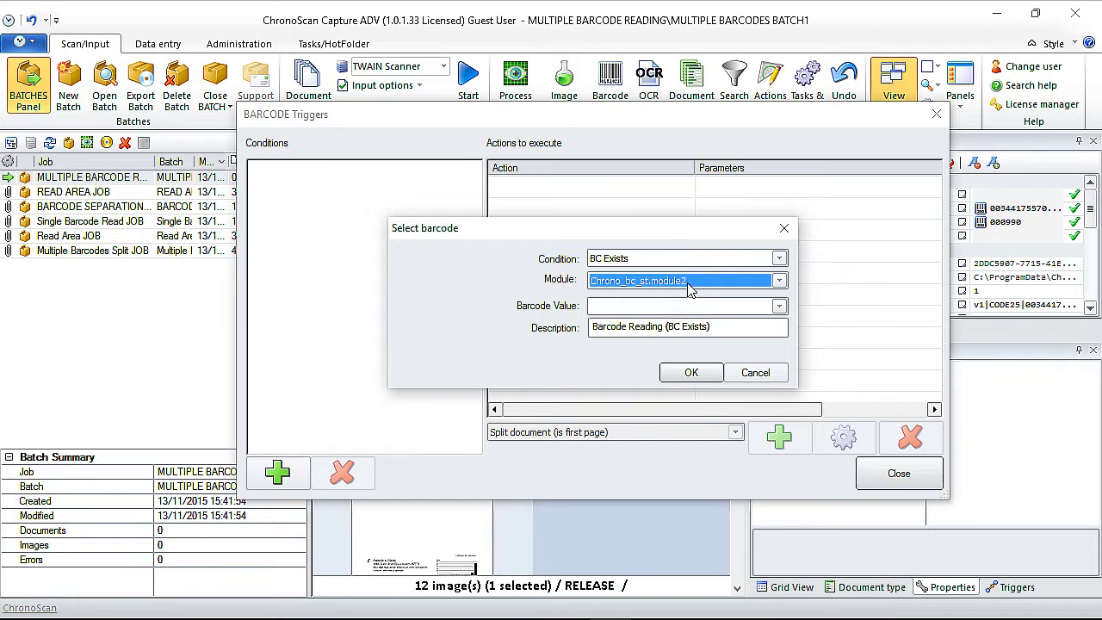
pyautogui.click(694, 374)
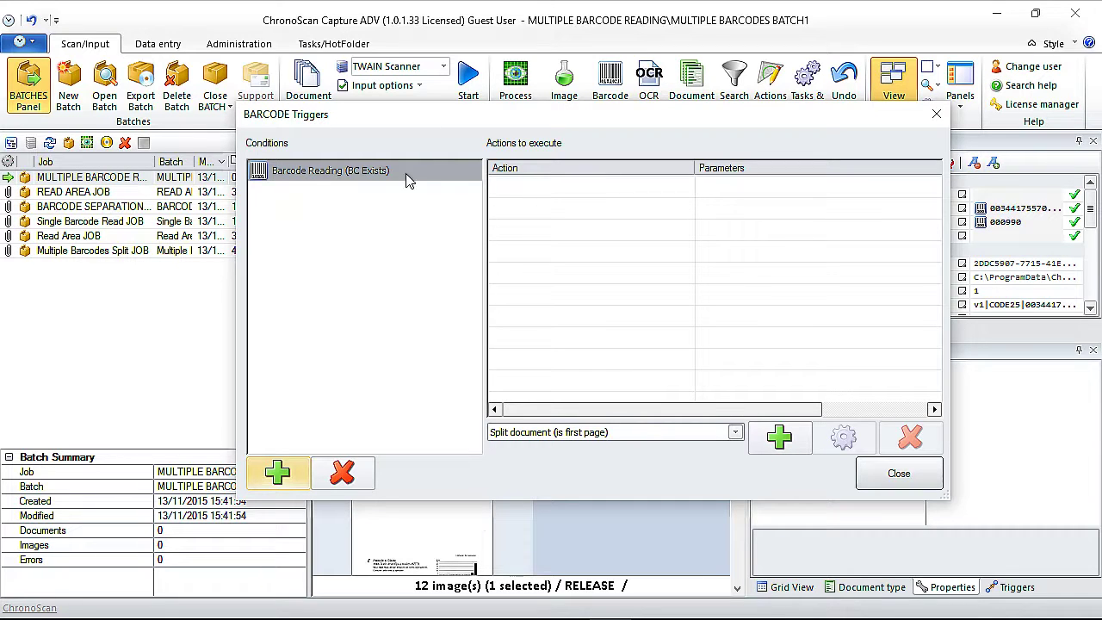
pyautogui.click(277, 472)
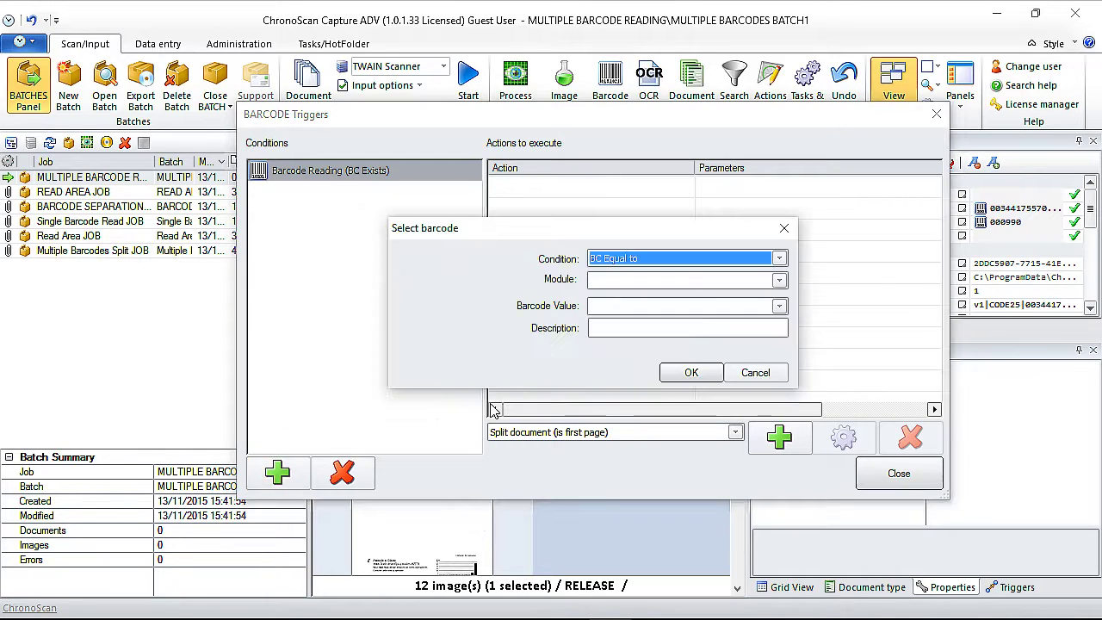
pyautogui.click(779, 280)
pyautogui.click(778, 280)
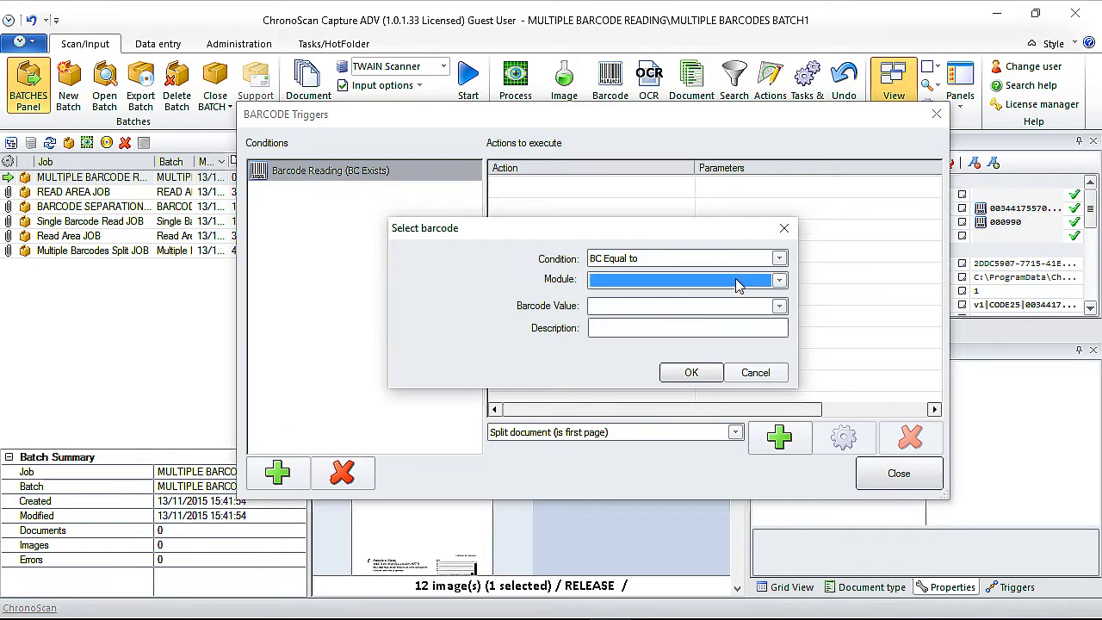
pyautogui.click(755, 372)
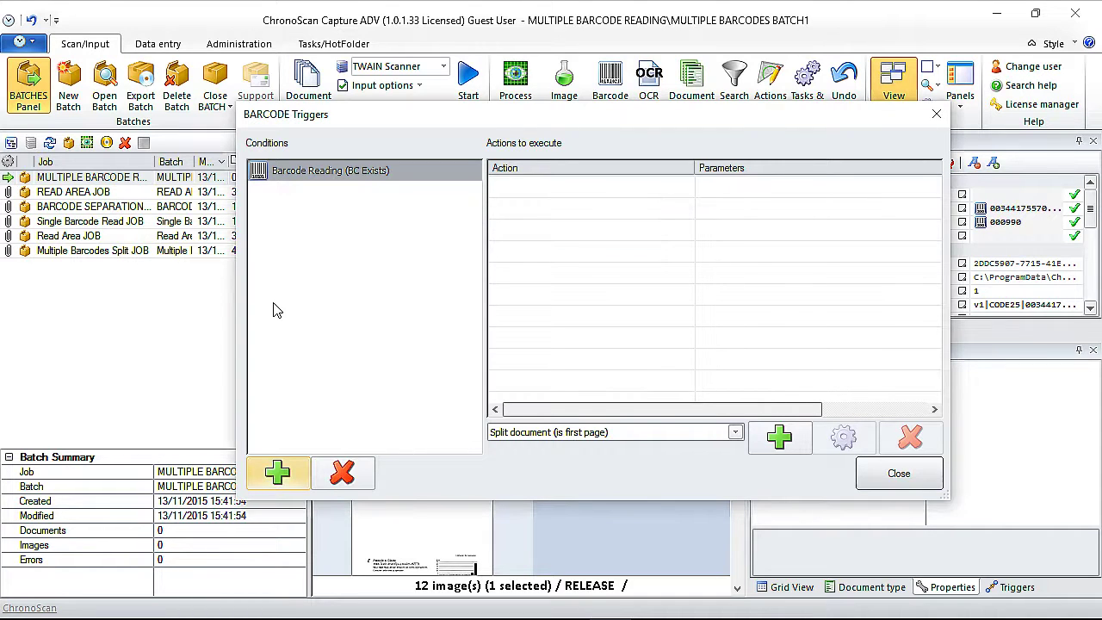
pyautogui.click(711, 432)
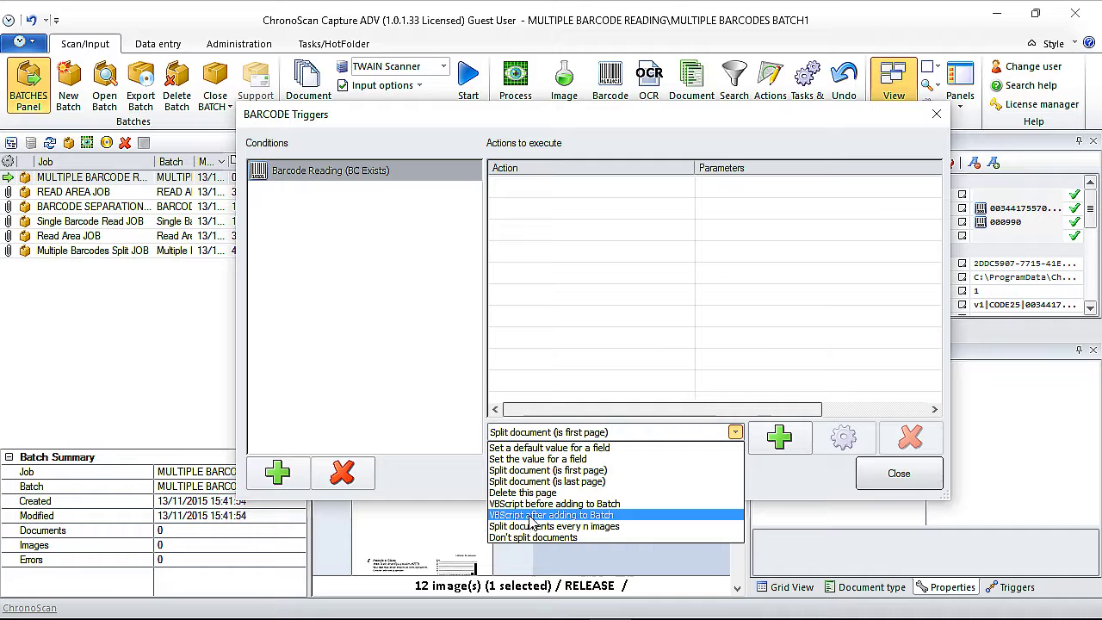
pyautogui.click(577, 537)
pyautogui.click(622, 432)
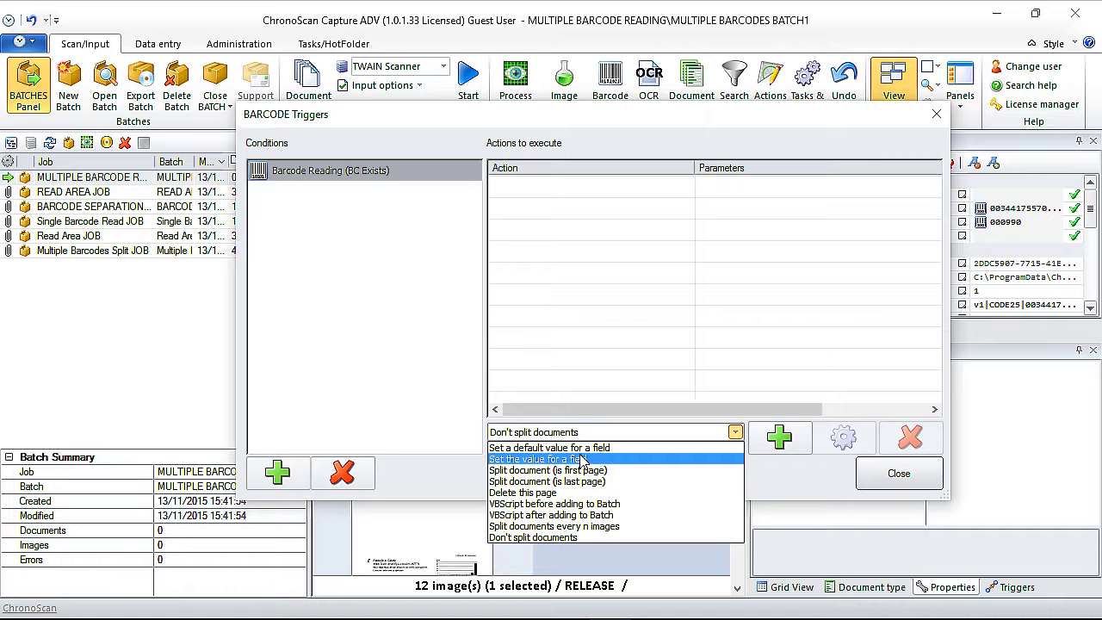
pyautogui.click(603, 460)
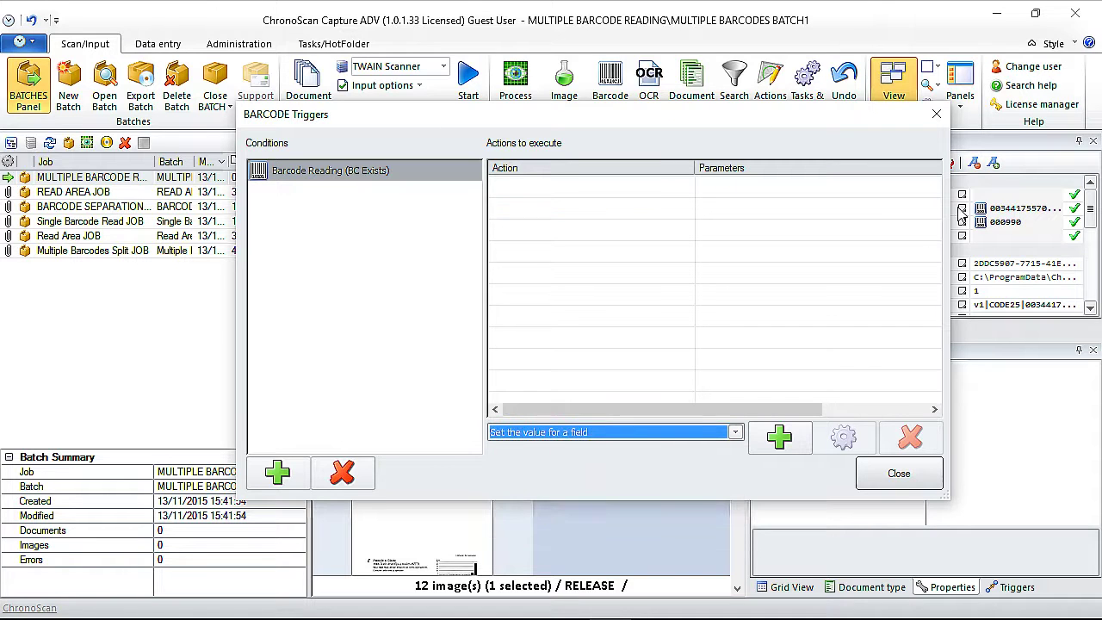
pyautogui.click(779, 437)
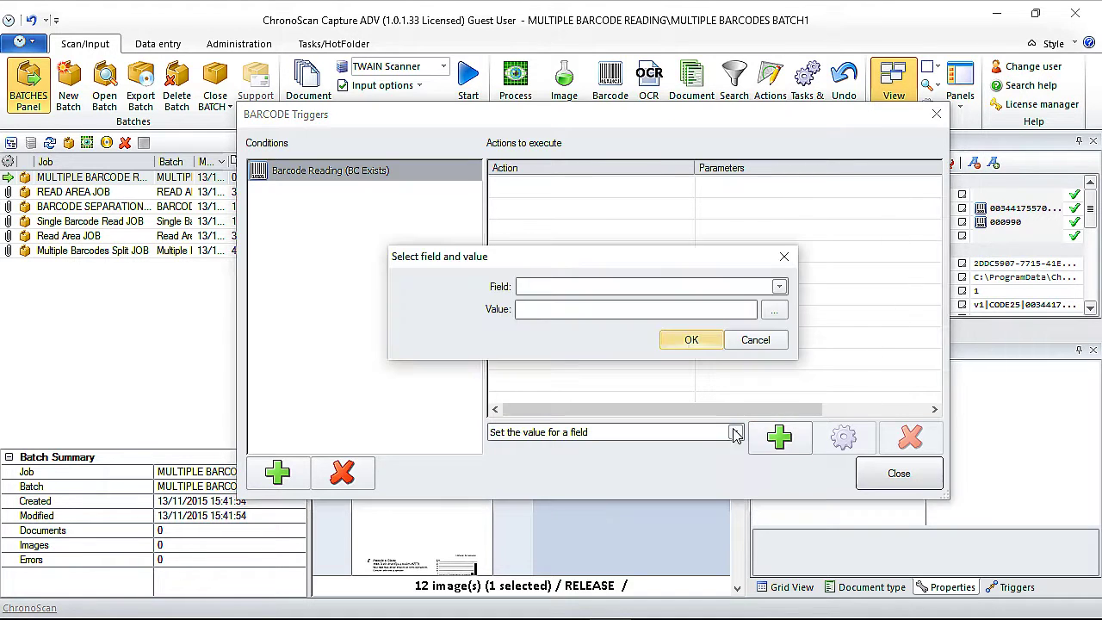
pyautogui.click(780, 286)
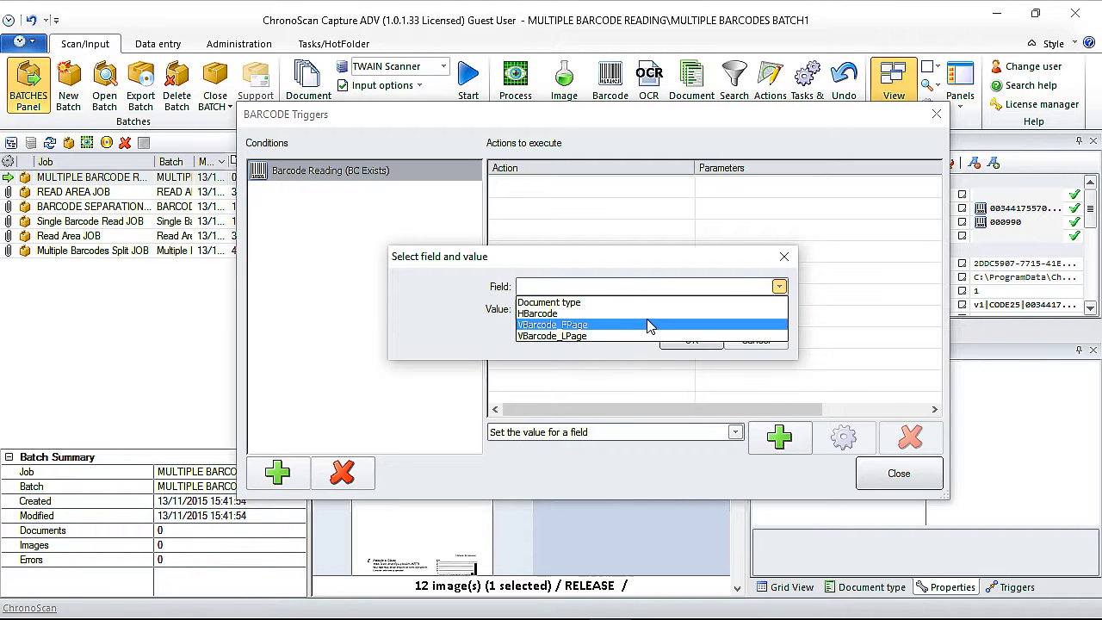
pyautogui.click(448, 308)
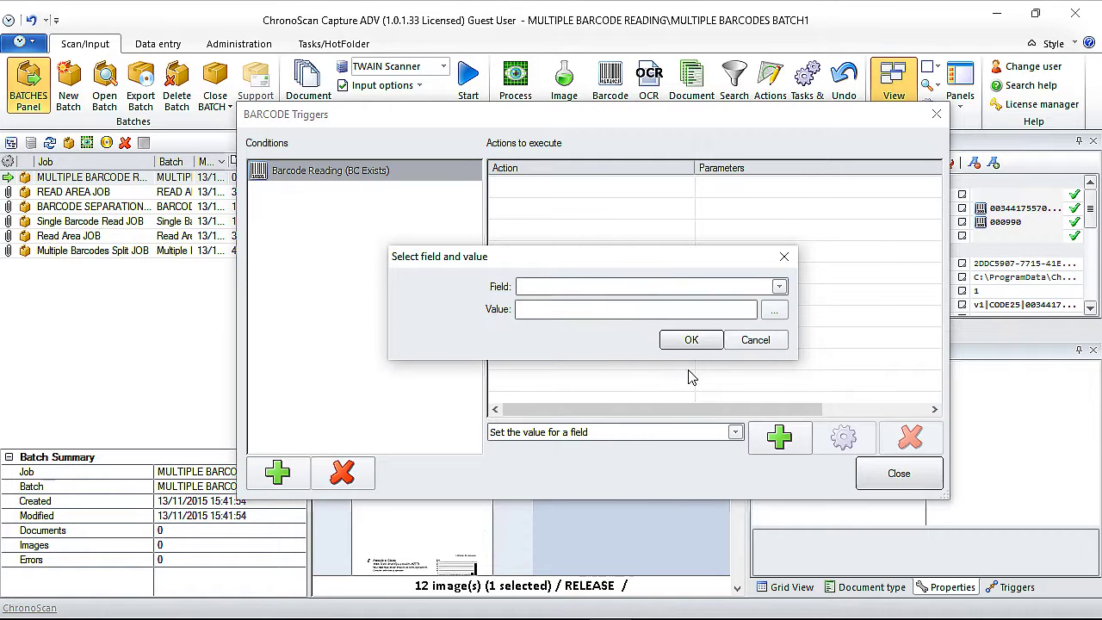
pyautogui.click(756, 341)
# Step: Add a "VBScript after adding to Batch" action to the Barcode Reading (BC Exists) condition
pyautogui.click(735, 431)
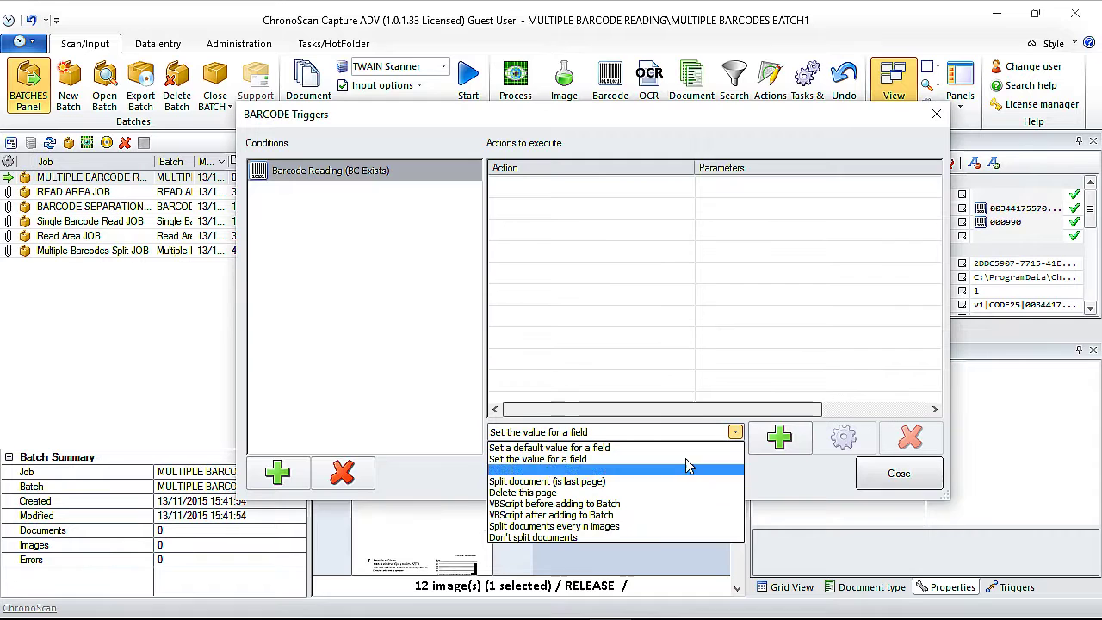
pyautogui.click(564, 515)
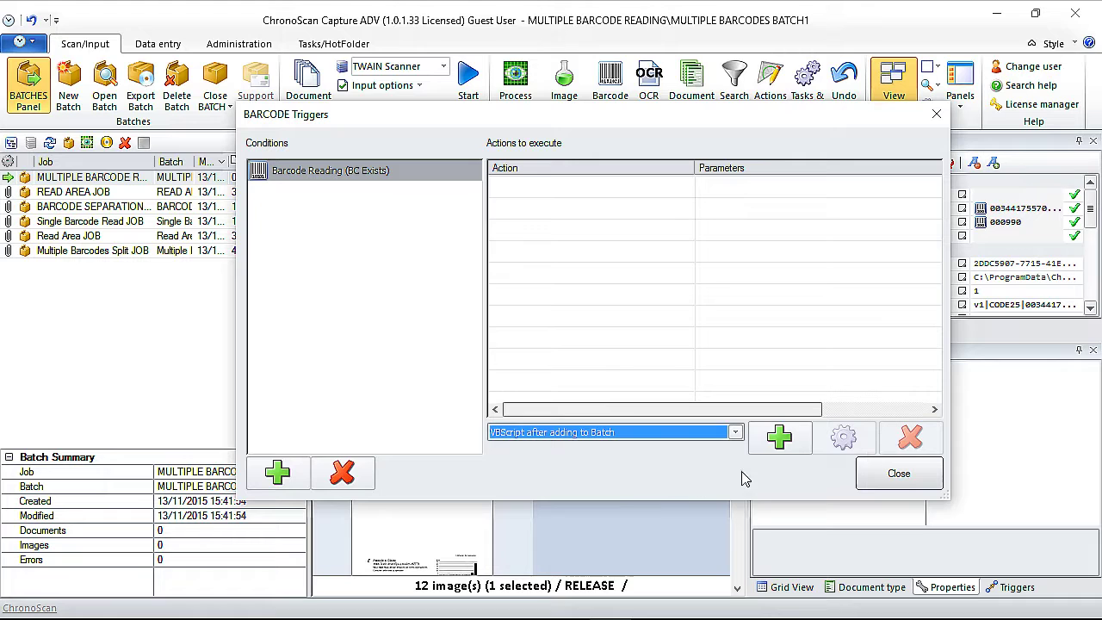
pyautogui.click(780, 444)
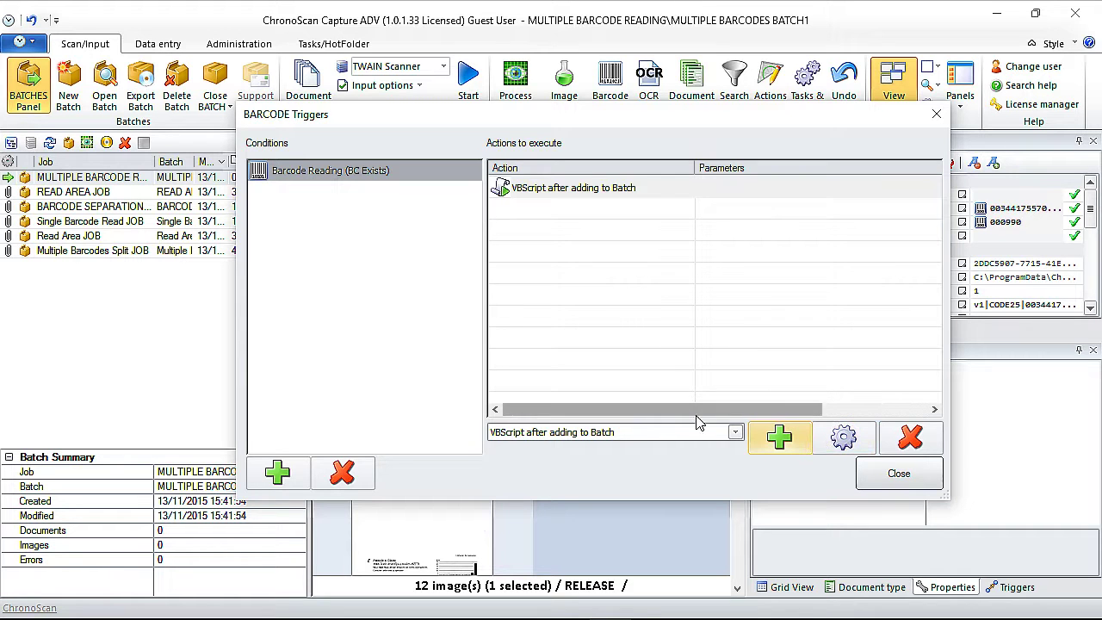
pyautogui.click(675, 430)
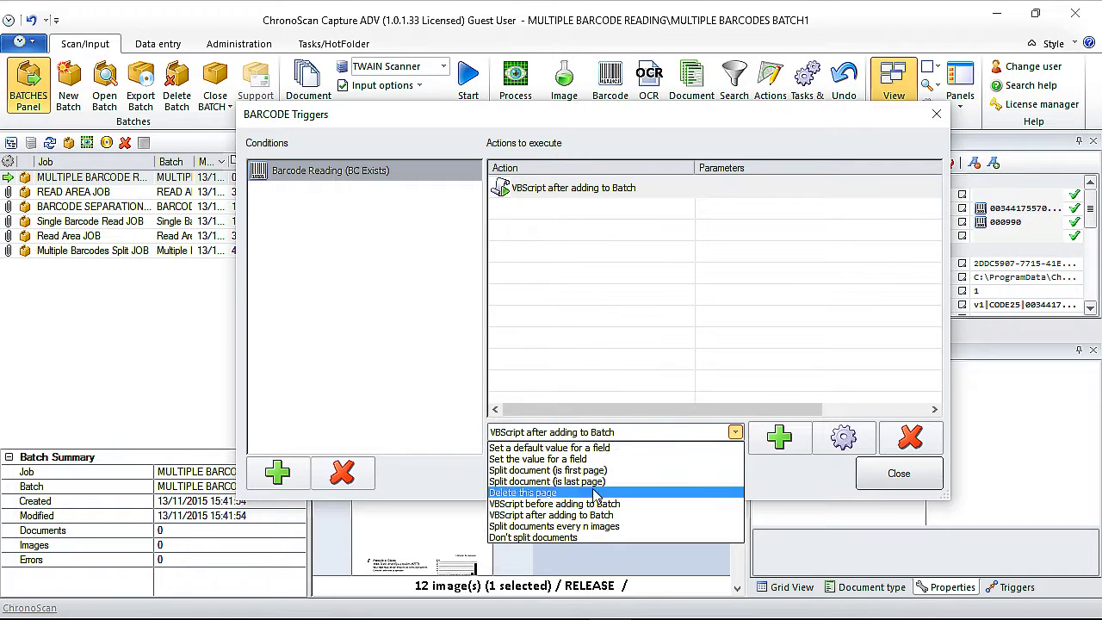
pyautogui.click(266, 233)
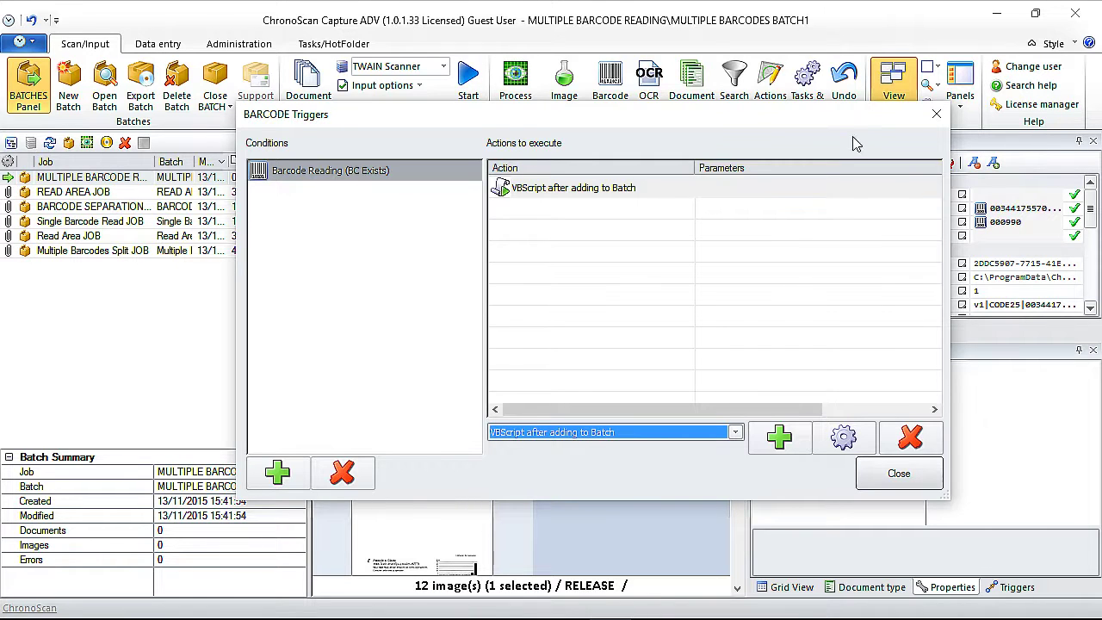
# Step: Paste a script into the VBScript action that reads Chrono_bc_st.module2.read_1 from the last page into BCLP and sets UserField_VBarcode_LPage.value to mid(BCLP,11,6)
pyautogui.click(514, 189)
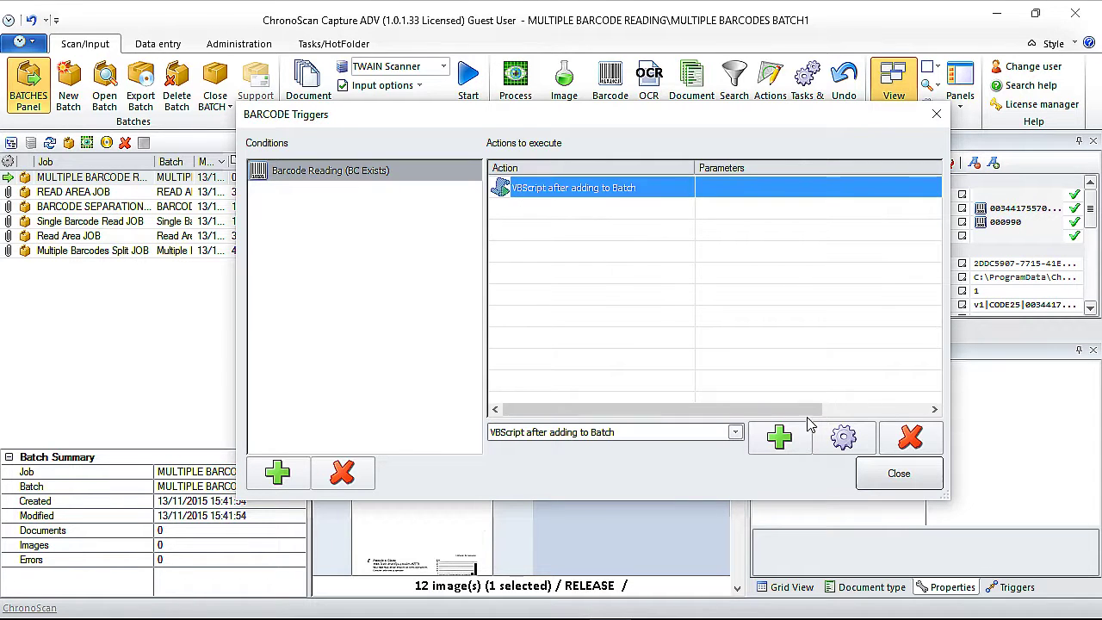
pyautogui.click(843, 437)
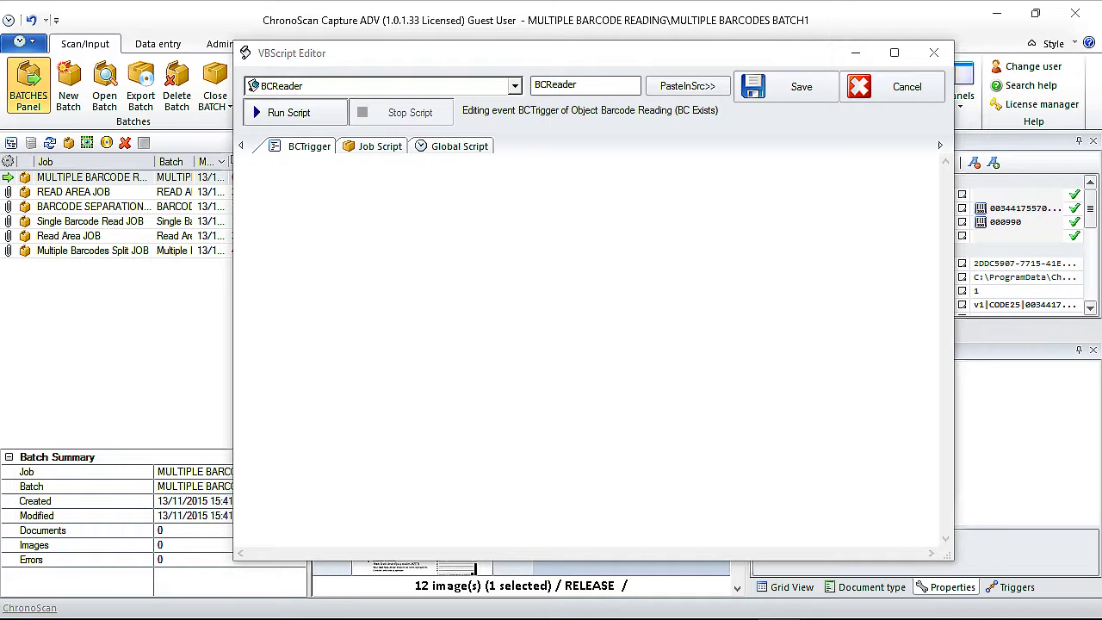
pyautogui.rightClick(279, 176)
pyautogui.click(320, 269)
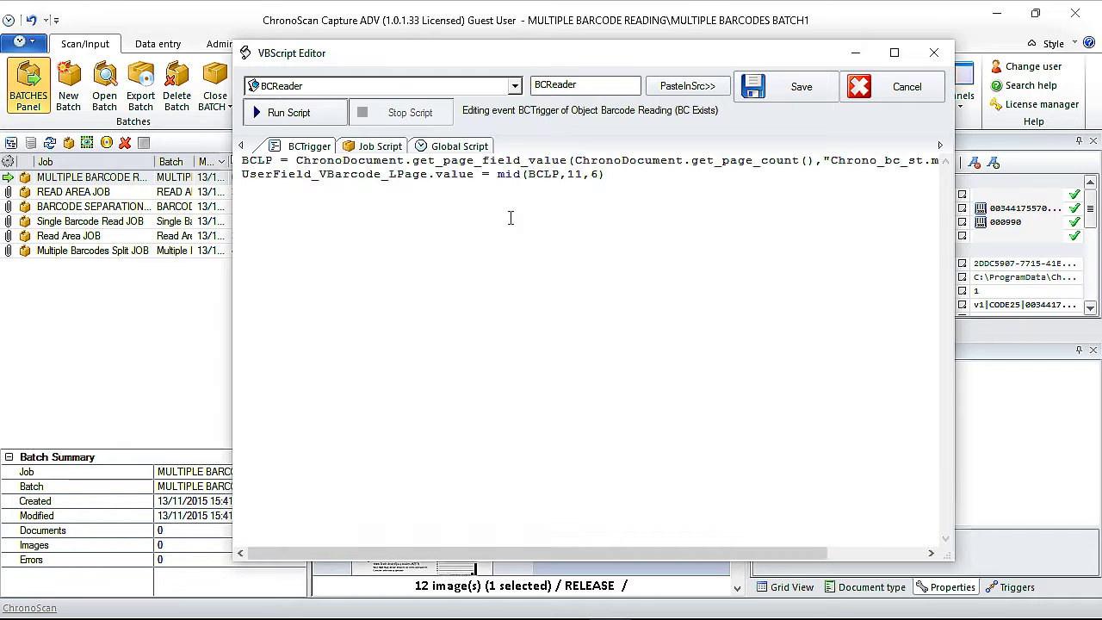
pyautogui.moveTo(554, 552); pyautogui.dragTo(483, 536)
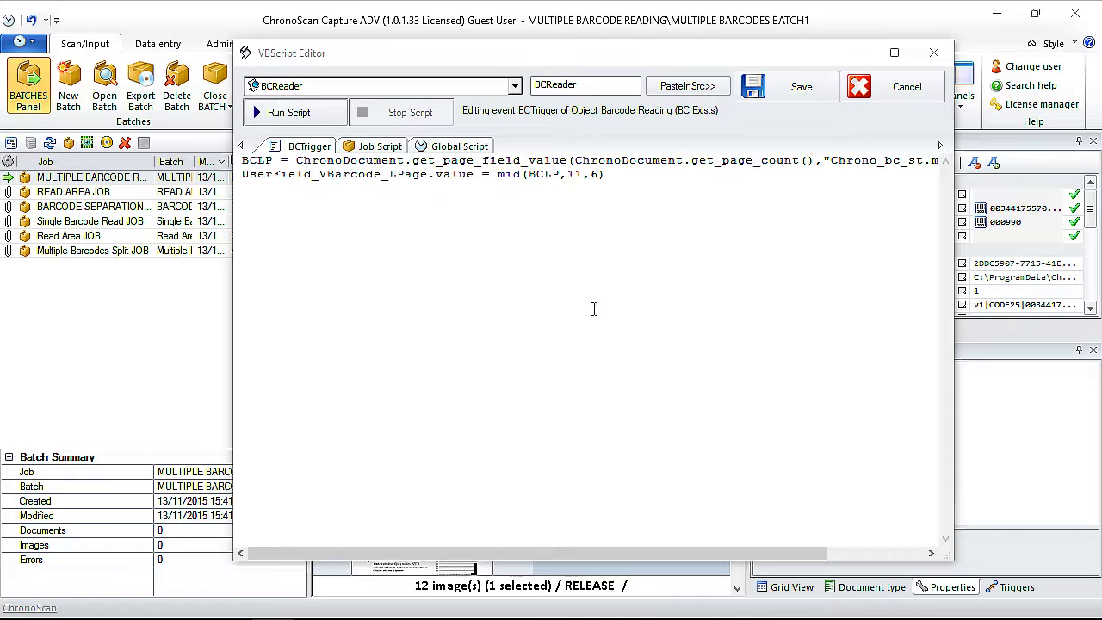
pyautogui.moveTo(594, 553); pyautogui.dragTo(470, 538)
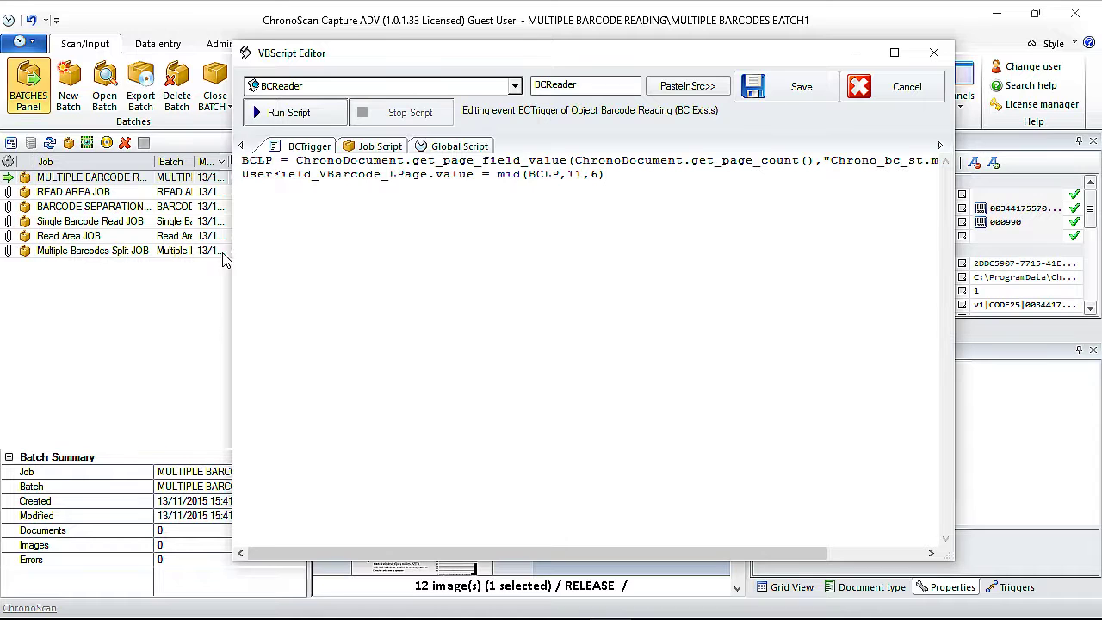
pyautogui.moveTo(527, 559); pyautogui.dragTo(624, 560)
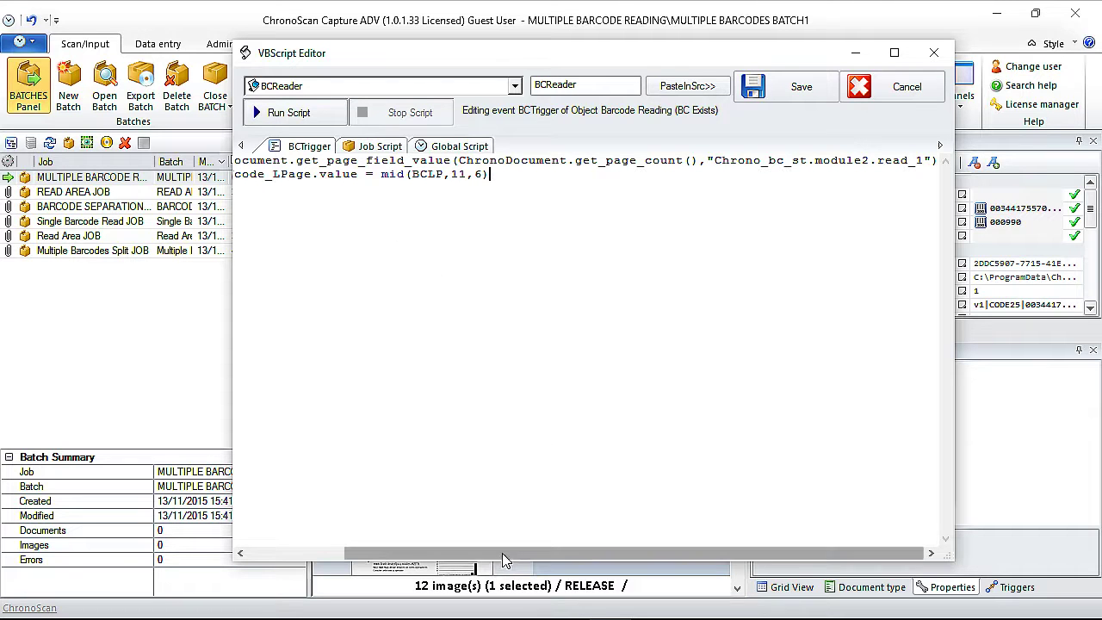
pyautogui.moveTo(517, 554); pyautogui.dragTo(290, 531)
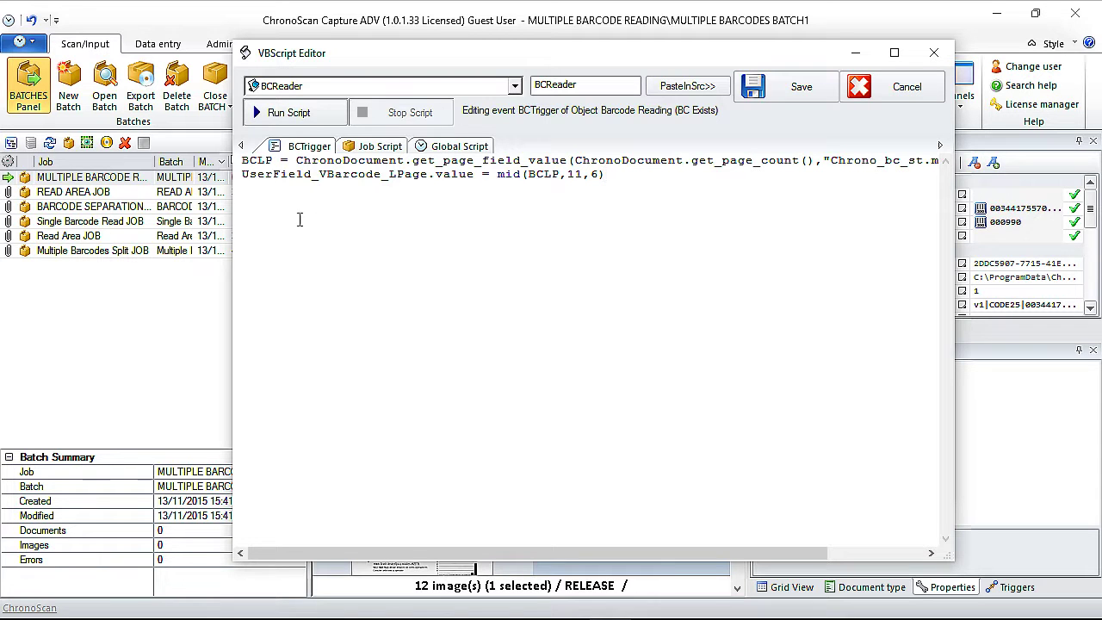
# Step: Review the full length of the pasted VBScript, save it and close the barcode trigger settings
pyautogui.moveTo(576, 554); pyautogui.dragTo(417, 528)
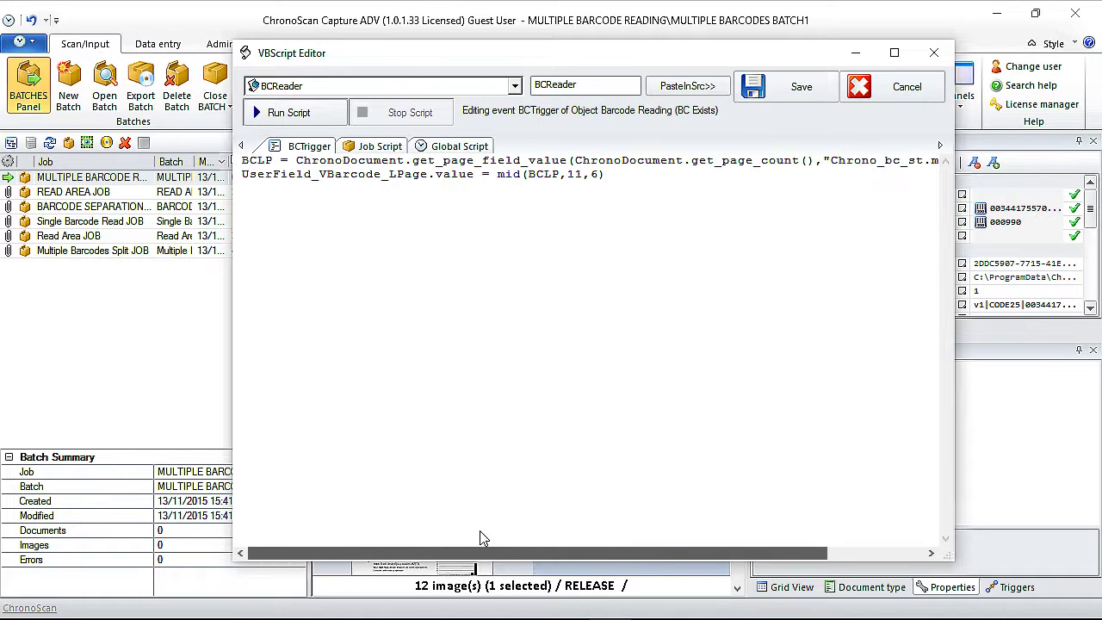
pyautogui.moveTo(508, 59); pyautogui.dragTo(480, 66)
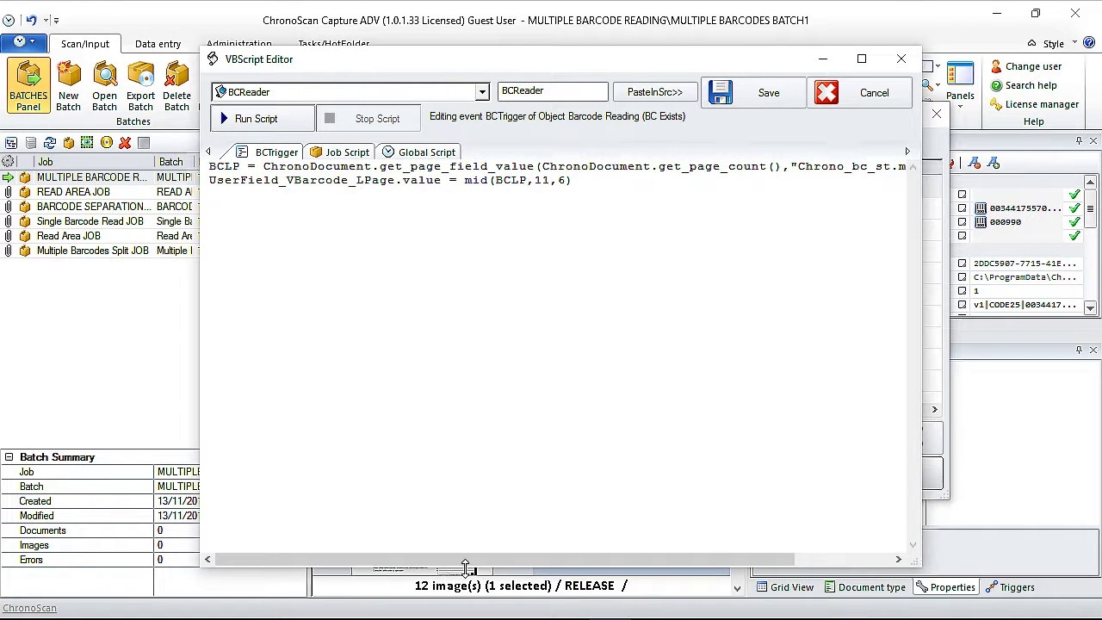
pyautogui.moveTo(468, 564); pyautogui.dragTo(601, 563)
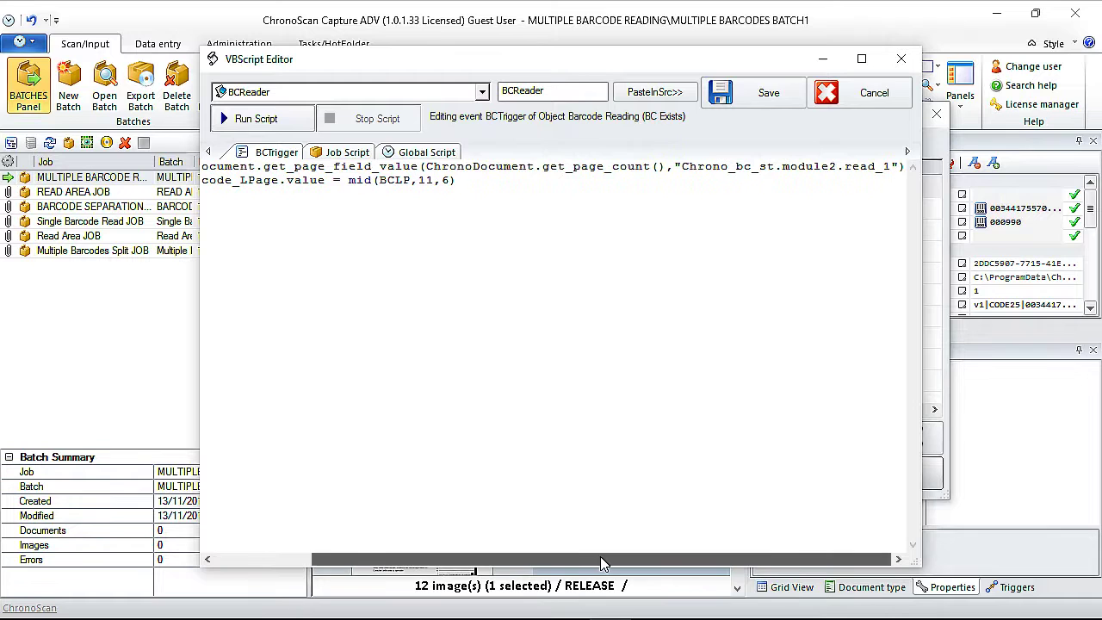
pyautogui.click(757, 93)
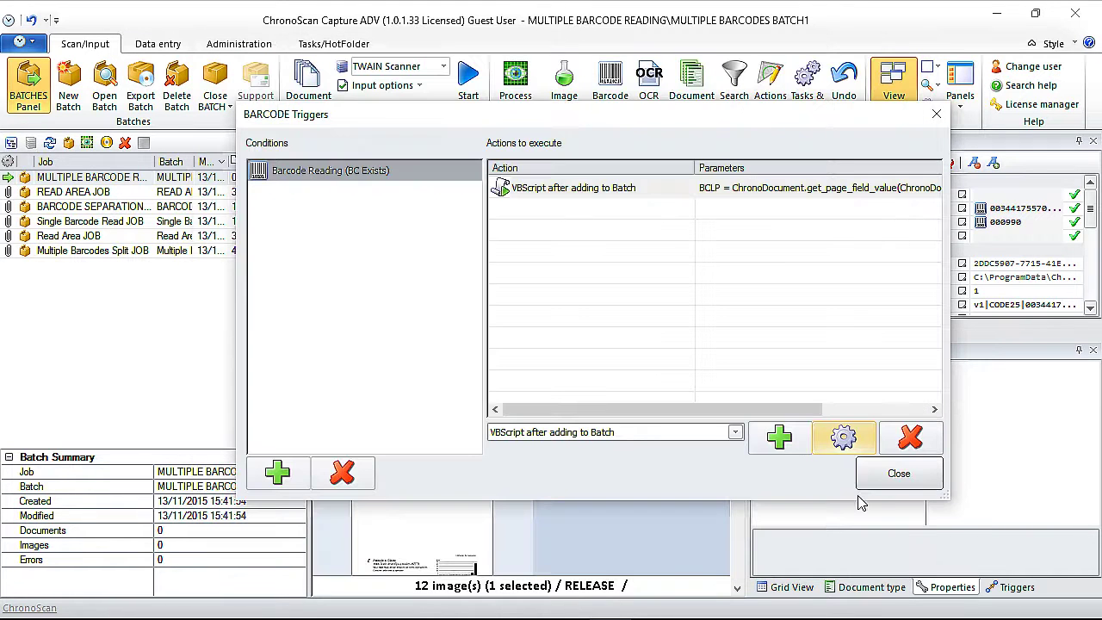
pyautogui.click(887, 487)
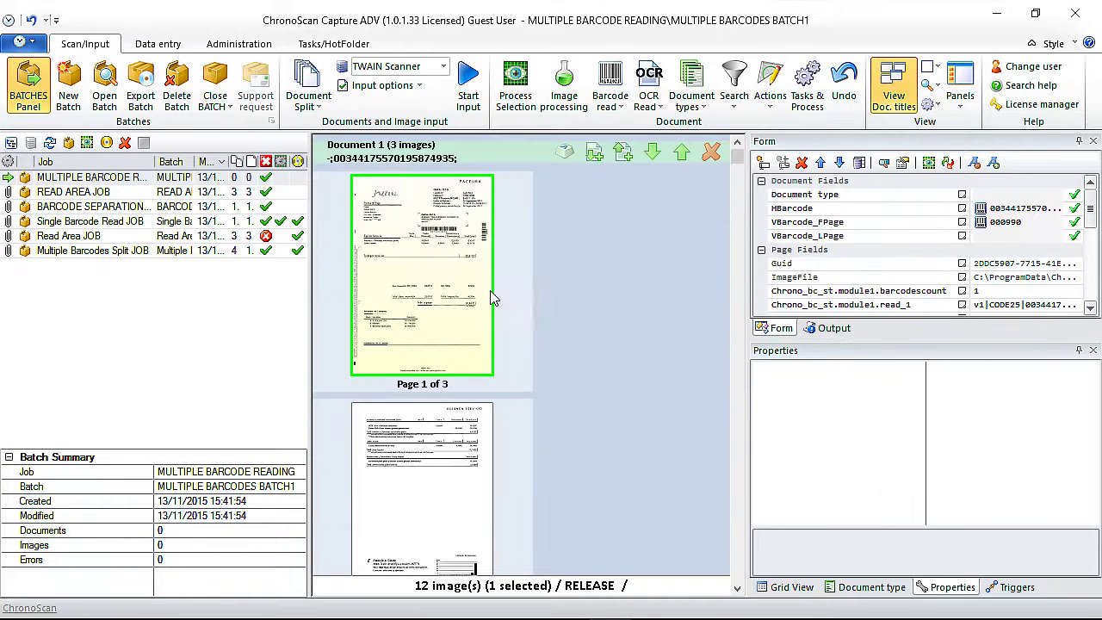
# Step: Select all pages in the batch and process them with Deskew document, Image OCR, OCR Triggers, Type Detection and Read Fields enabled
pyautogui.rightClick(412, 232)
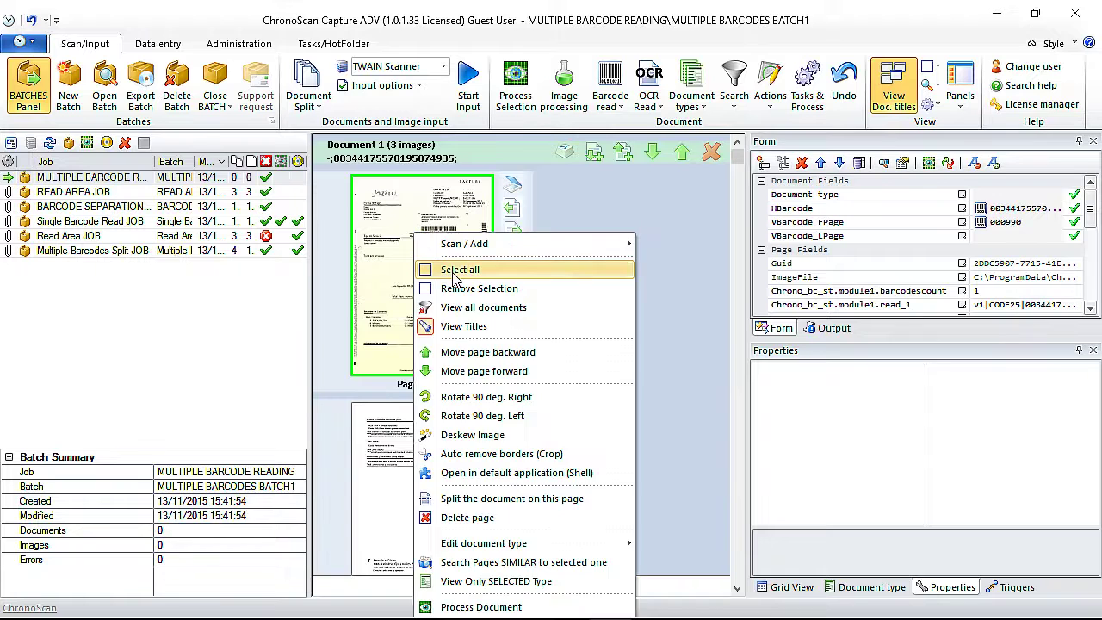
pyautogui.click(453, 271)
pyautogui.click(516, 86)
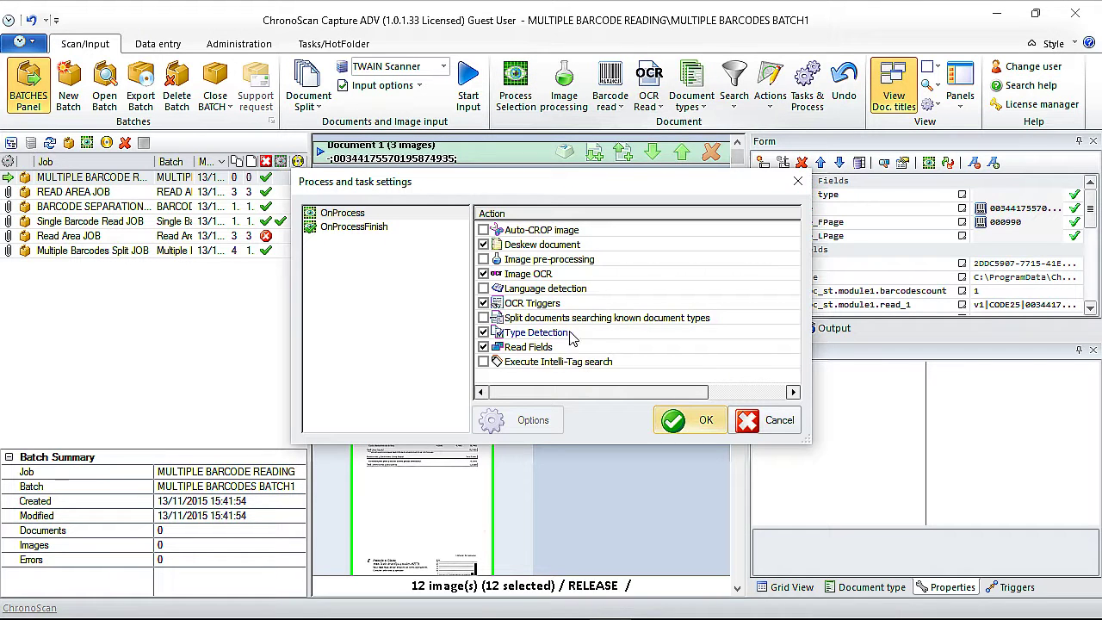
pyautogui.click(483, 303)
pyautogui.click(484, 303)
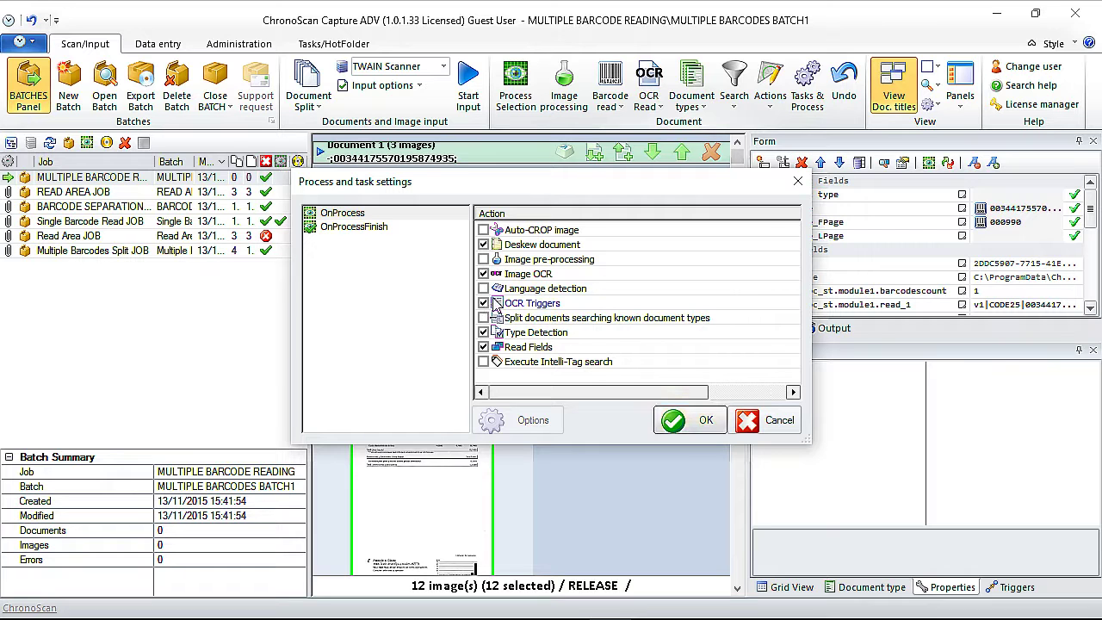
pyautogui.click(677, 431)
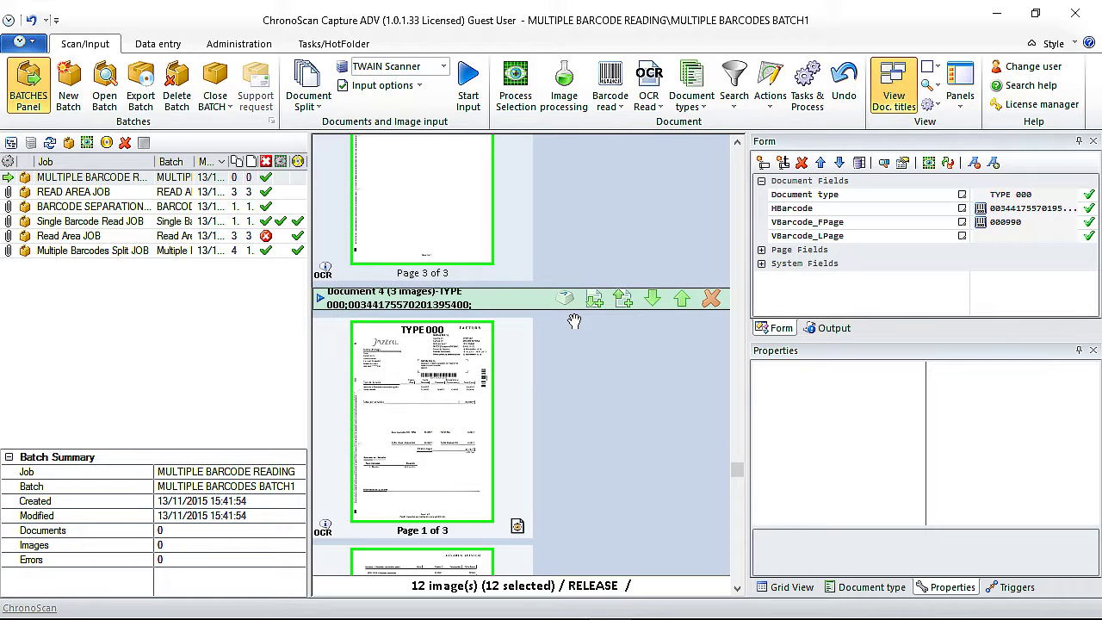
# Step: Select page 1 of Document 1 and check its VBarcode_LPage field in the form
pyautogui.scroll(10, 574, 293)
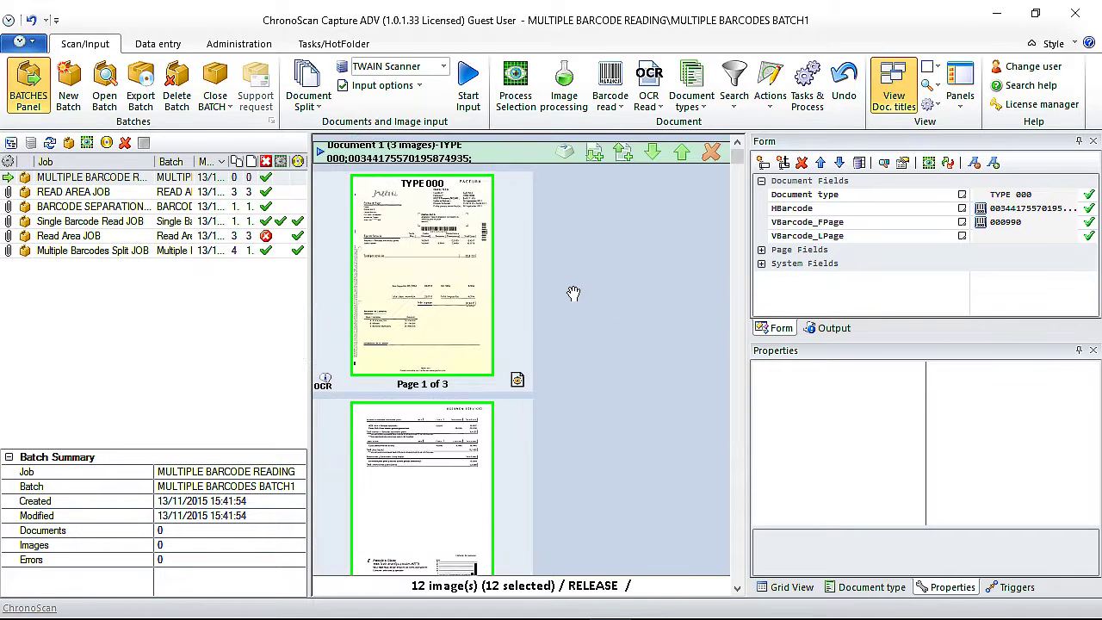
pyautogui.click(487, 263)
pyautogui.scroll(-5, 422, 495)
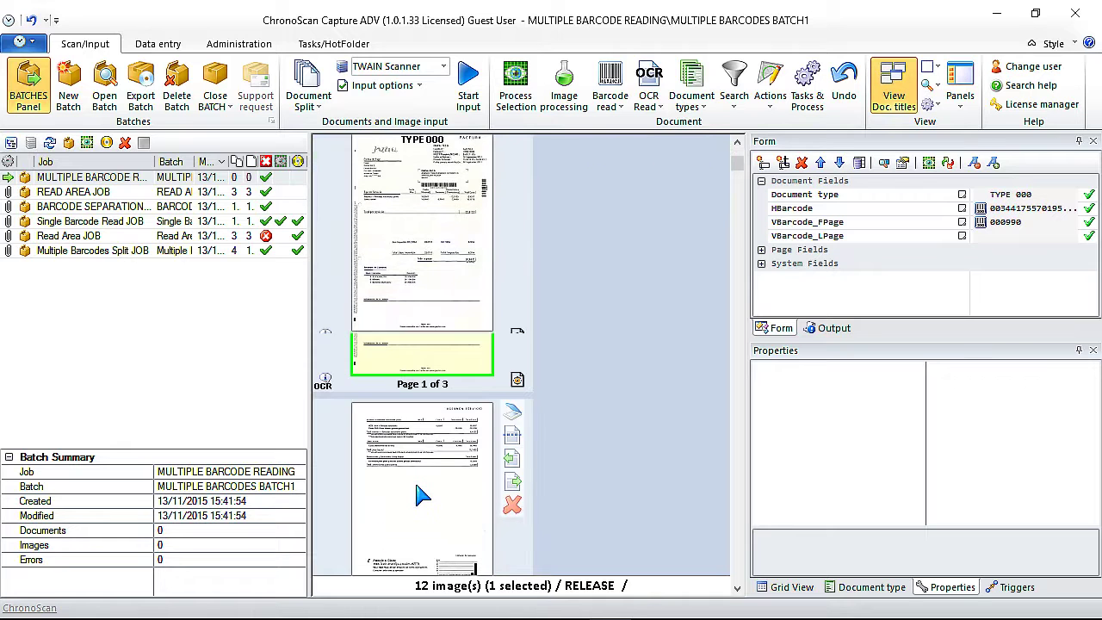
pyautogui.scroll(5, 444, 254)
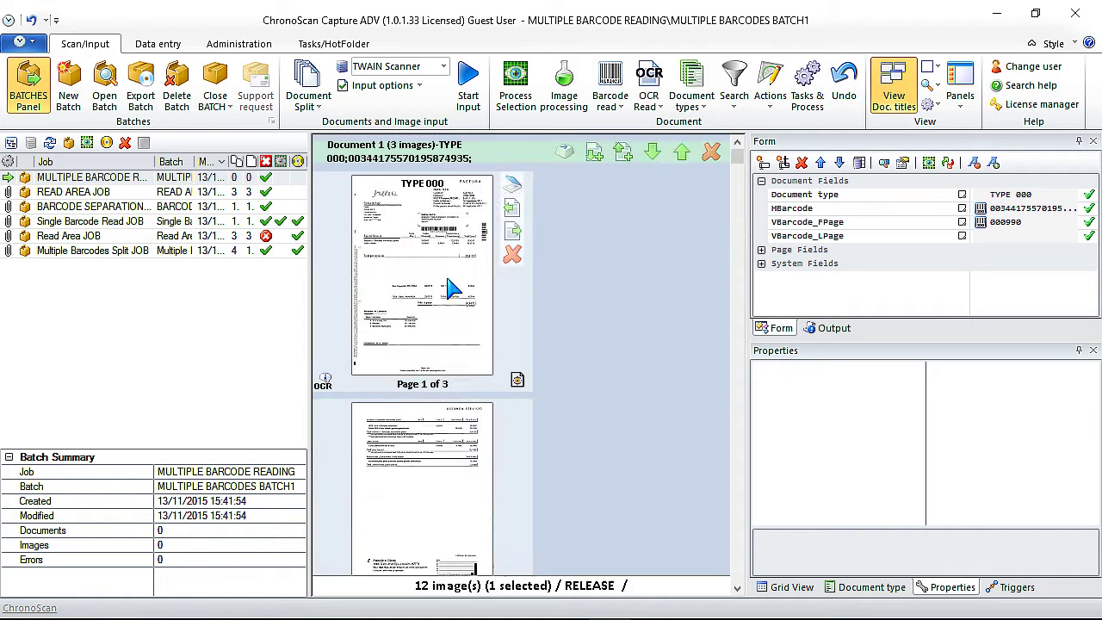
pyautogui.click(444, 252)
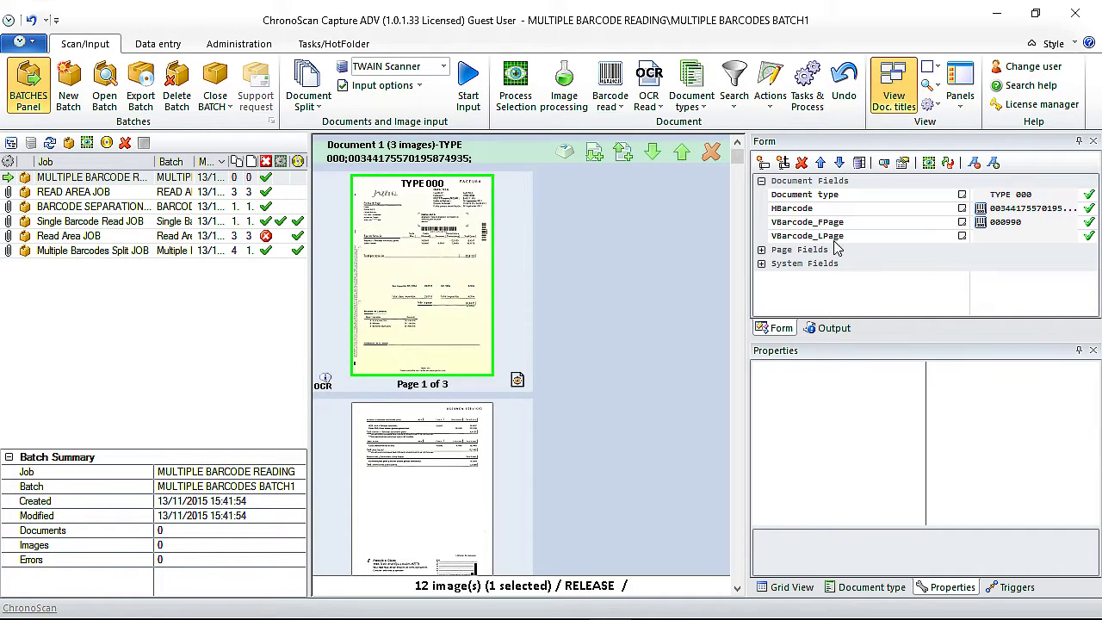
# Step: Review the VBScript of the Barcode Reading (BC Exists) trigger action, leaving the editor and the trigger settings without editing it
pyautogui.click(613, 99)
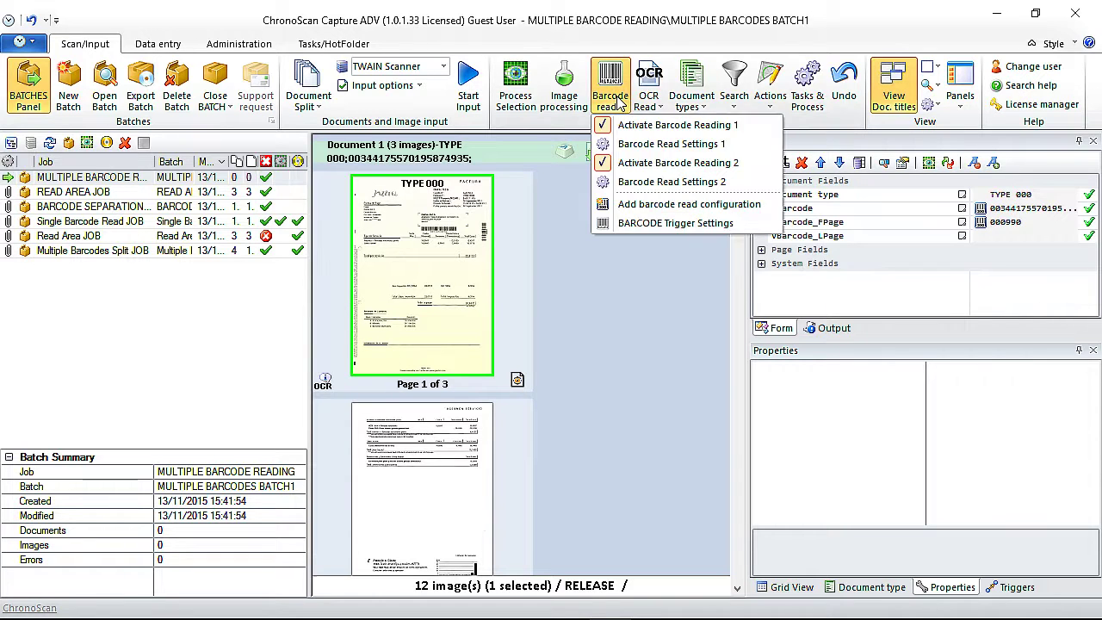
pyautogui.click(625, 224)
pyautogui.click(536, 196)
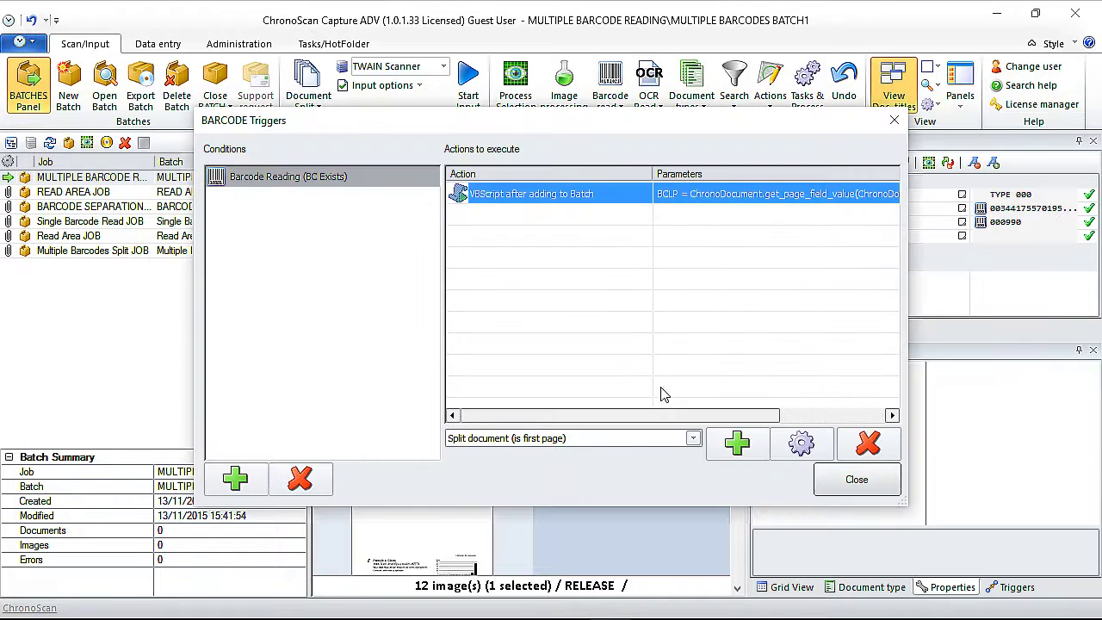
pyautogui.click(801, 445)
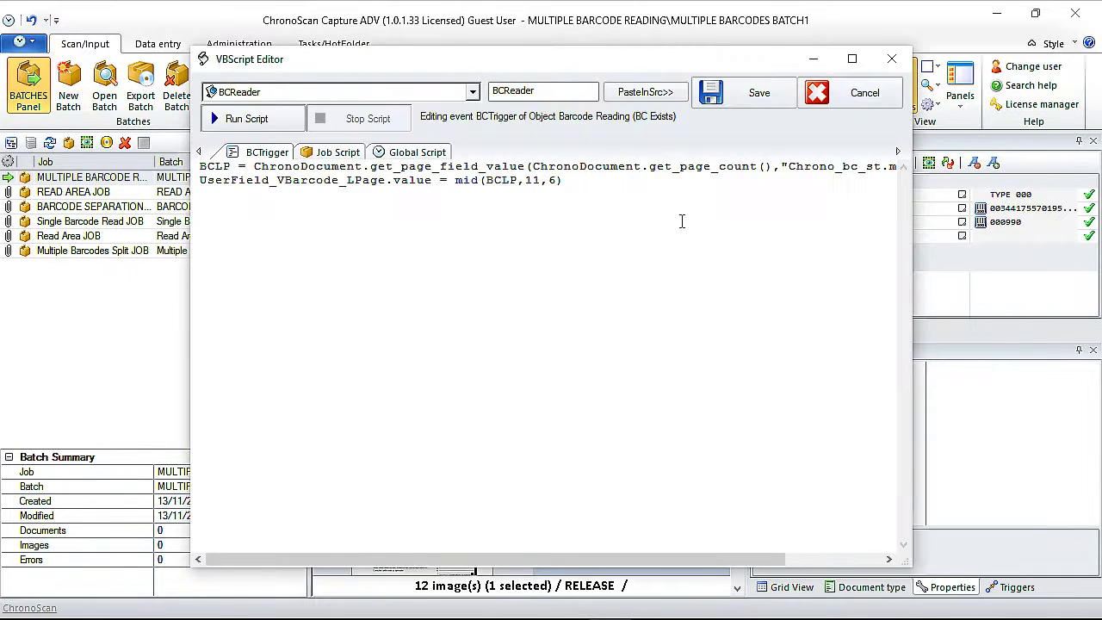
pyautogui.click(864, 92)
pyautogui.click(801, 446)
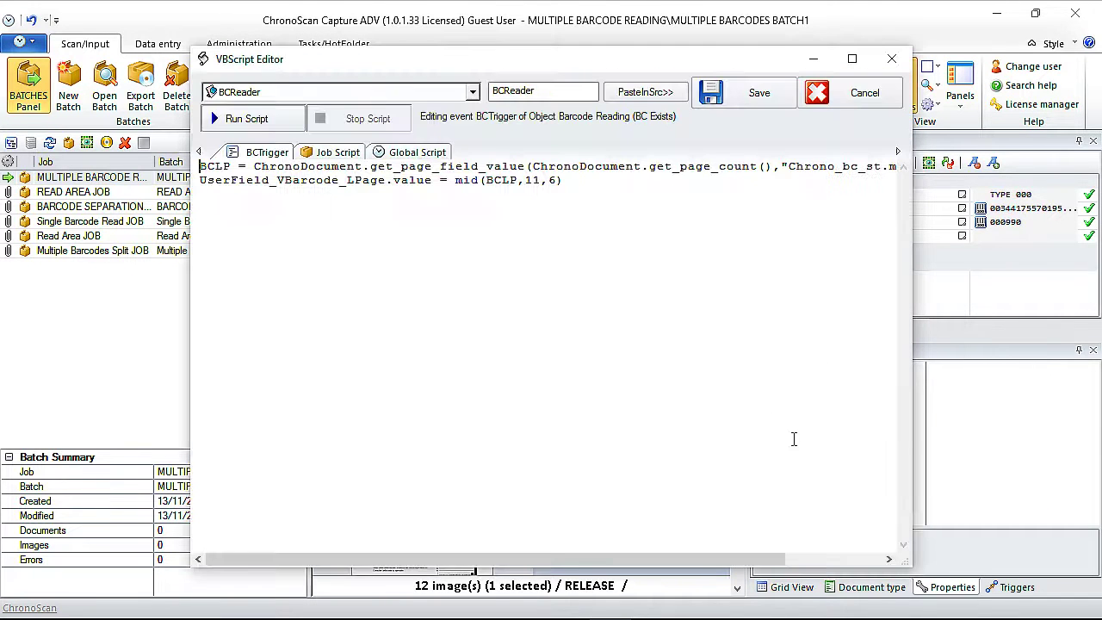
pyautogui.click(862, 95)
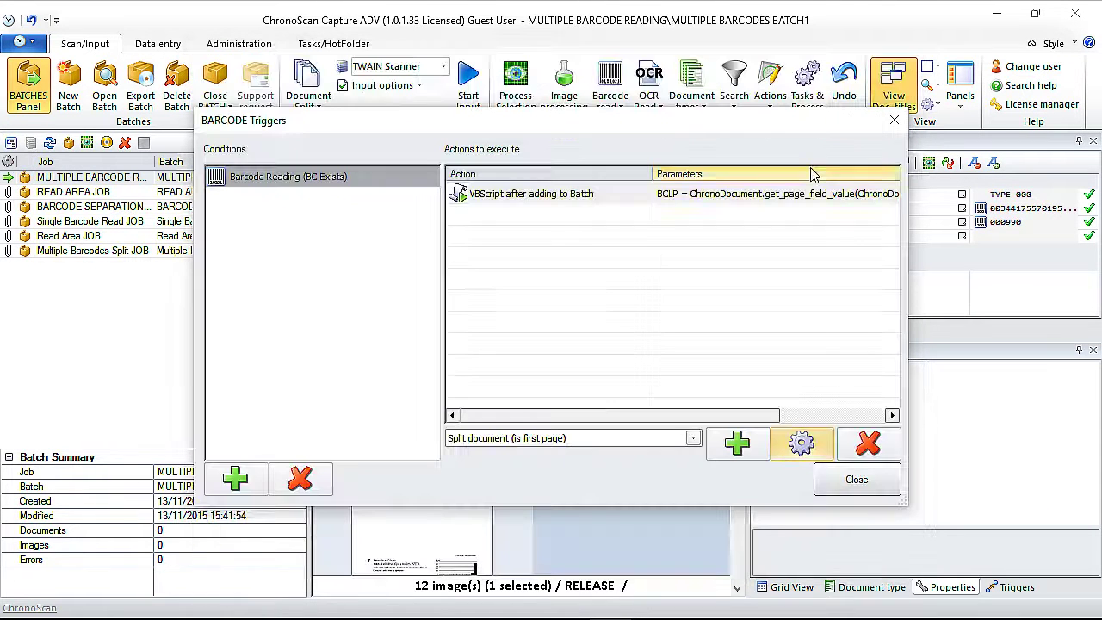
pyautogui.click(801, 443)
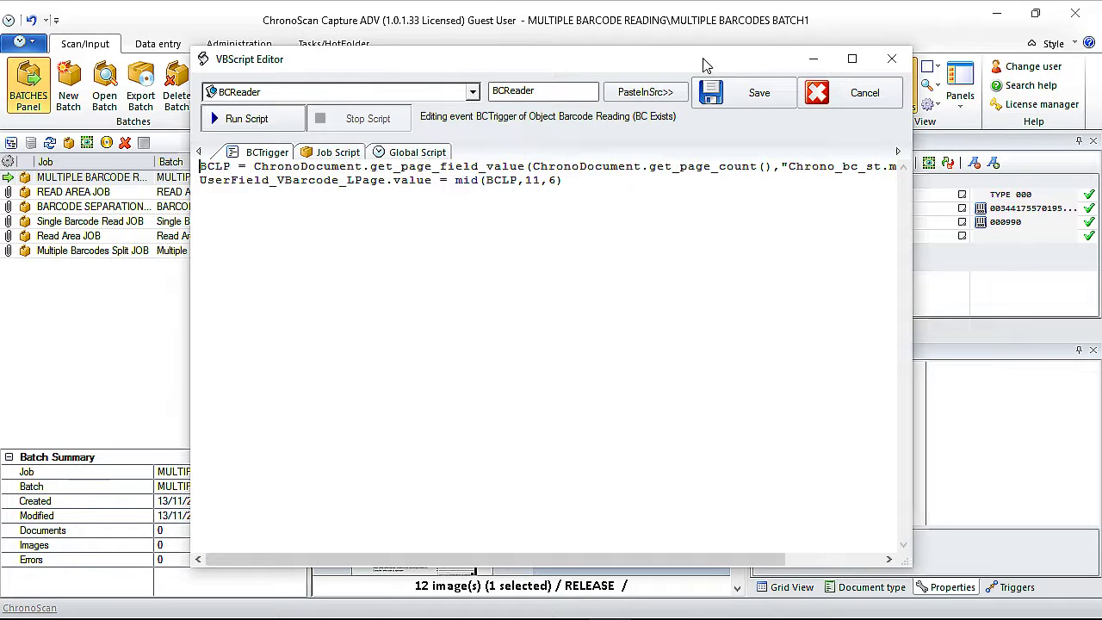
pyautogui.moveTo(708, 66); pyautogui.dragTo(622, 72)
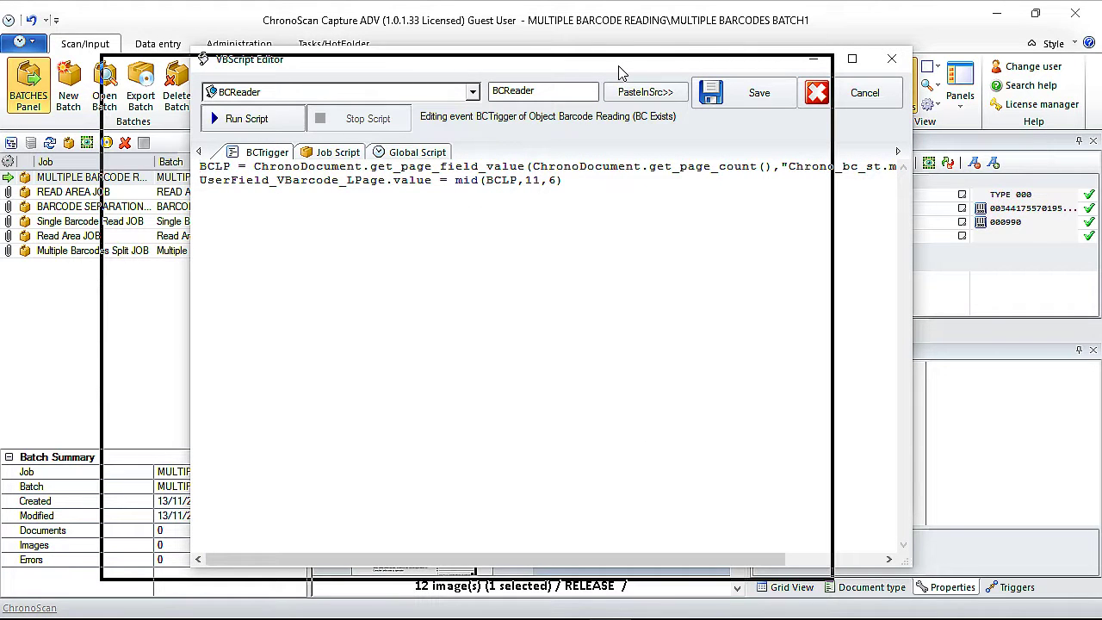
pyautogui.moveTo(622, 73); pyautogui.dragTo(625, 79)
pyautogui.click(779, 96)
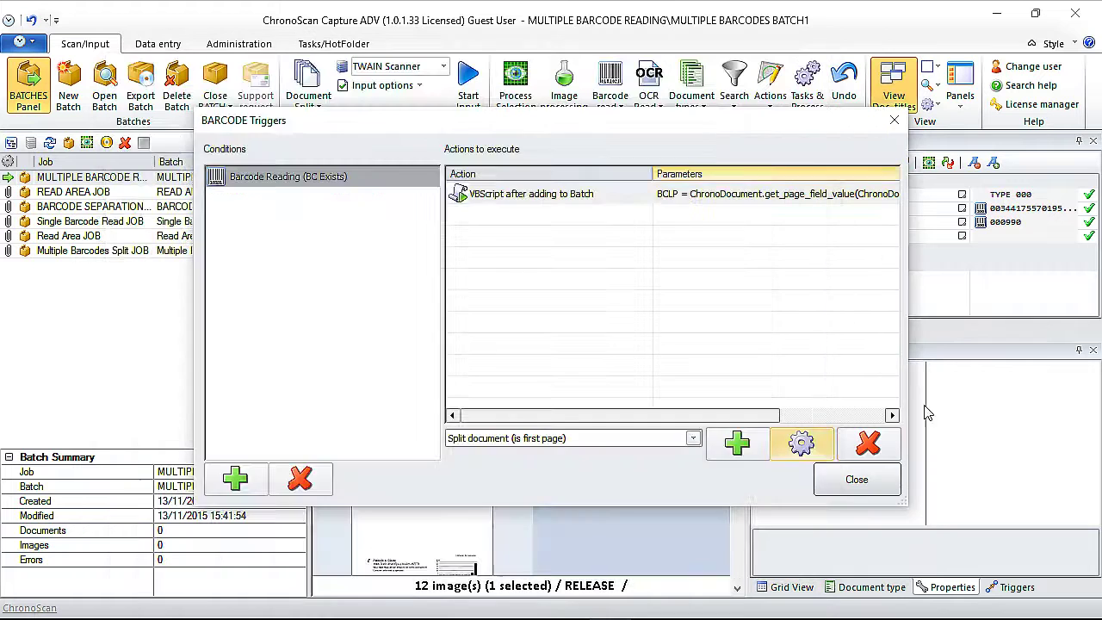
pyautogui.click(857, 479)
# Step: Select all pages, confirm the second barcode read settings and reprocess all documents
pyautogui.rightClick(398, 253)
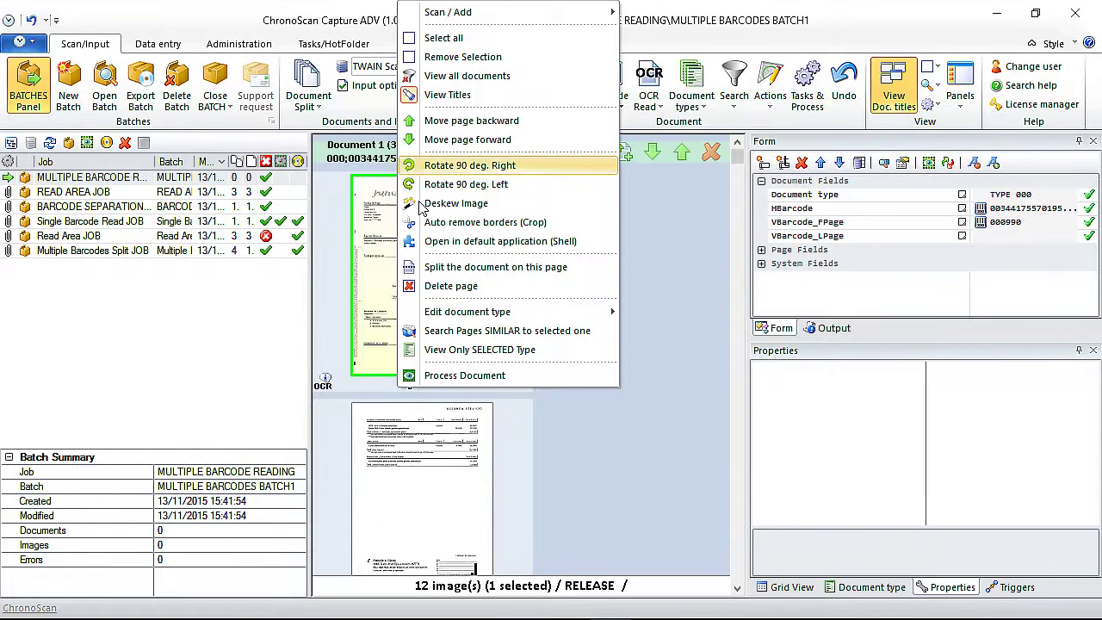
pyautogui.click(500, 38)
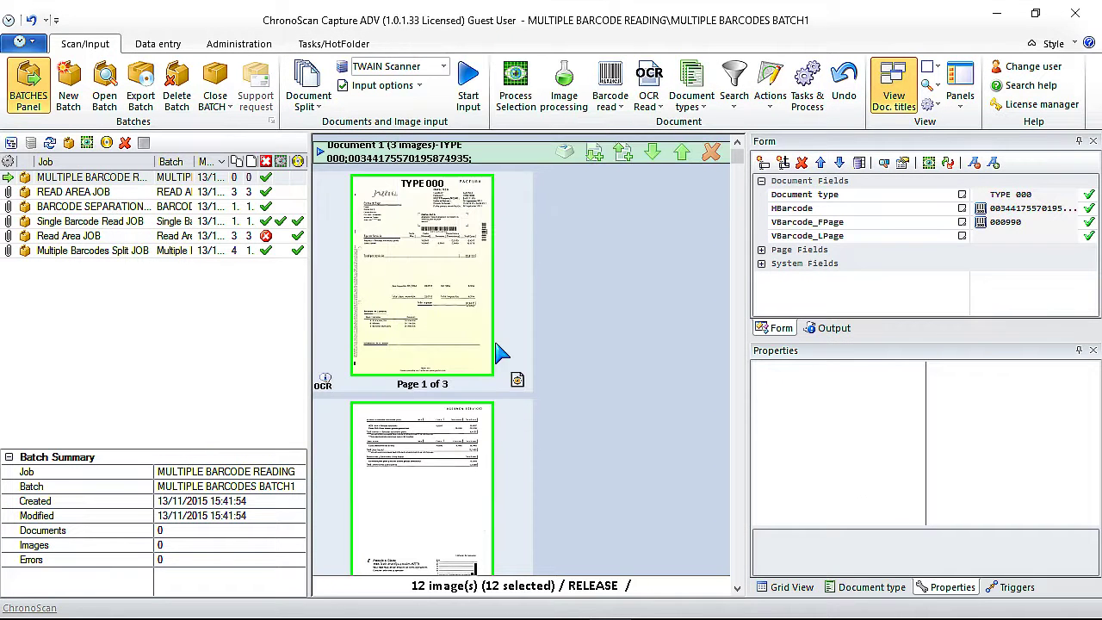
pyautogui.click(600, 105)
pyautogui.click(634, 182)
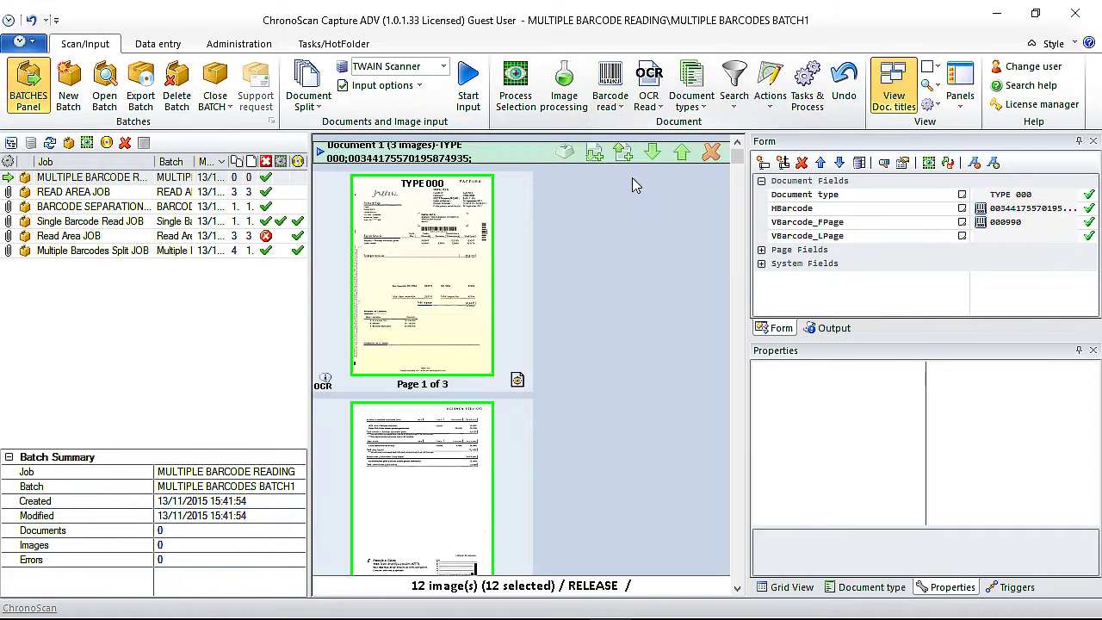
pyautogui.click(814, 584)
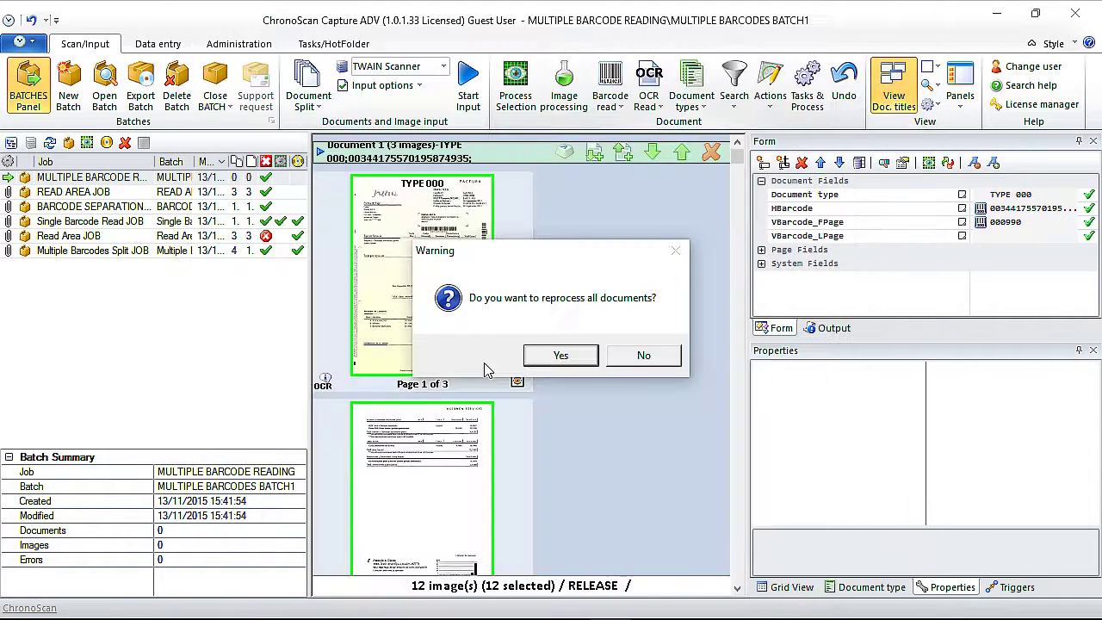
pyautogui.click(541, 360)
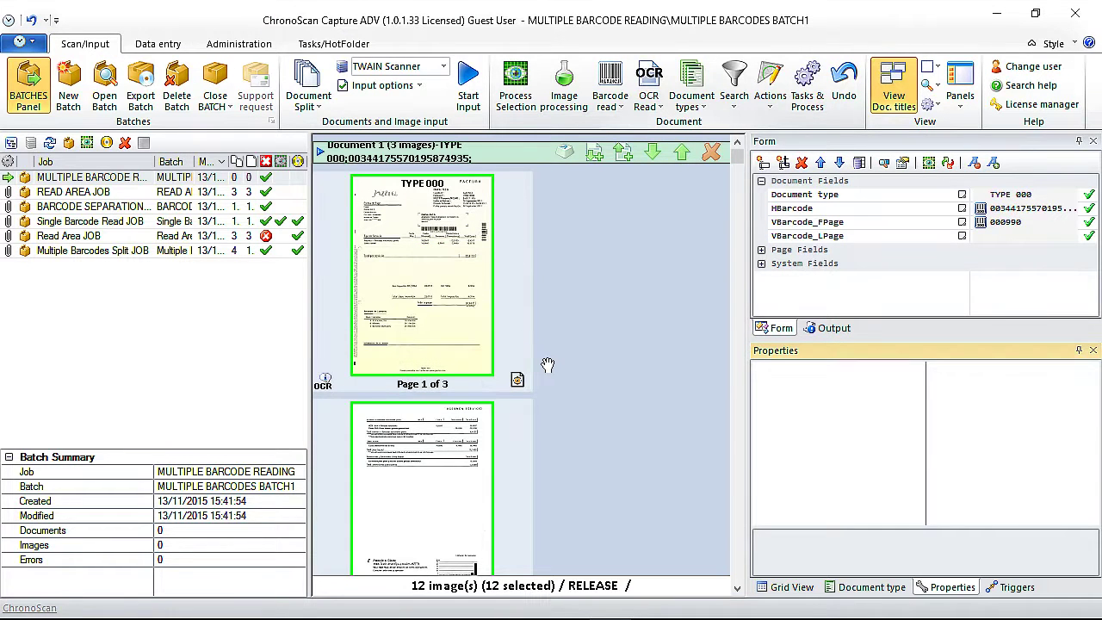
# Step: Return to page 1 of Document 1 and examine its barcode fields following the reprocessing
pyautogui.click(422, 289)
pyautogui.scroll(-1, 423, 289)
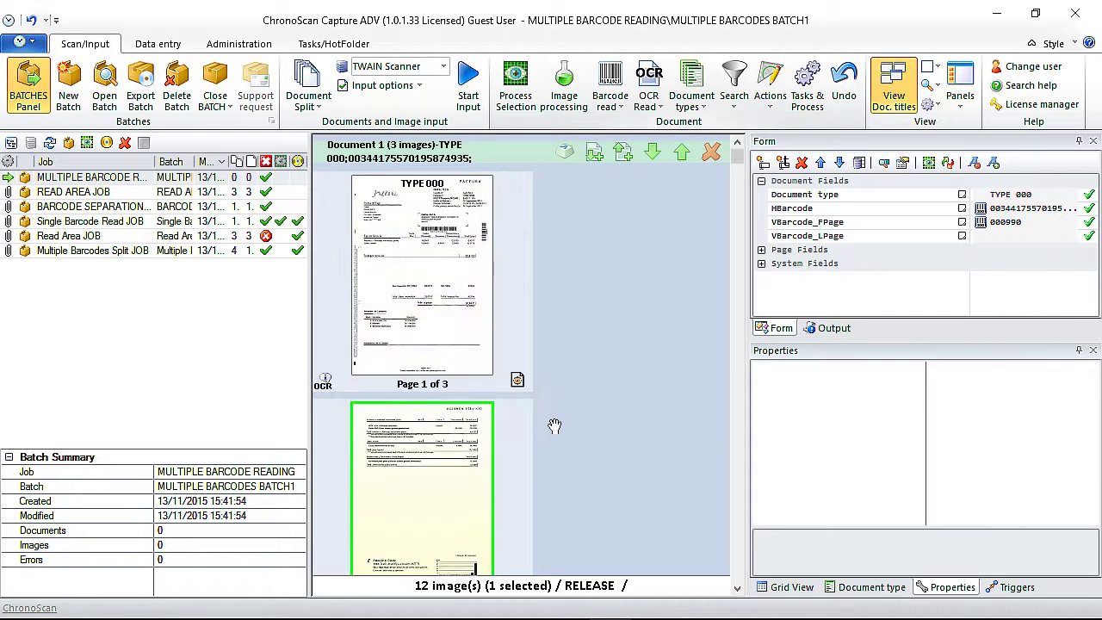
pyautogui.click(443, 314)
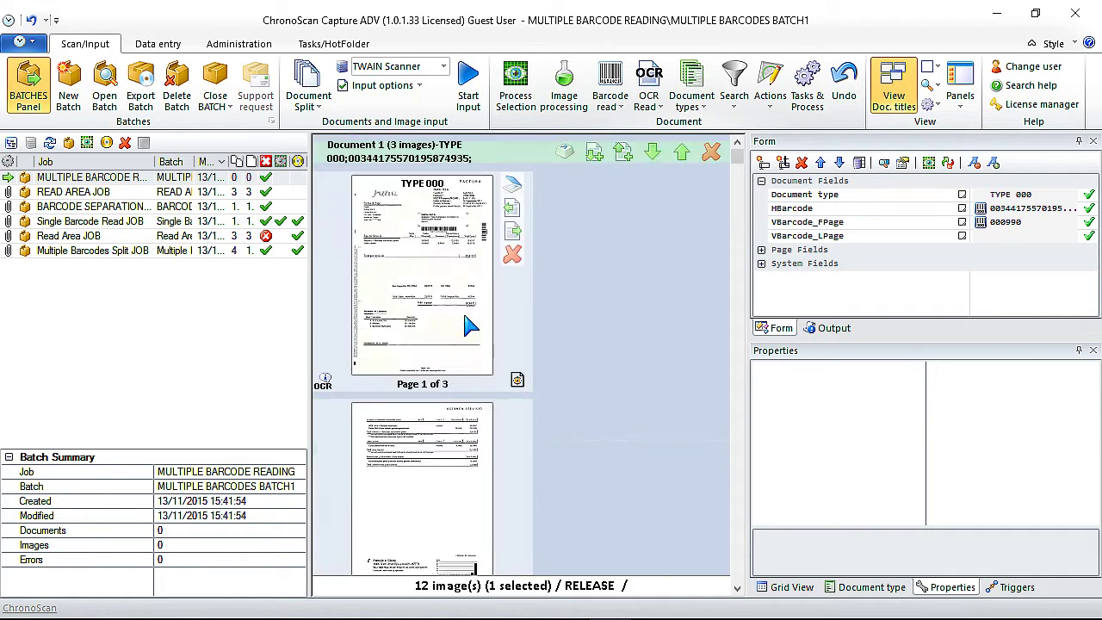
pyautogui.click(451, 284)
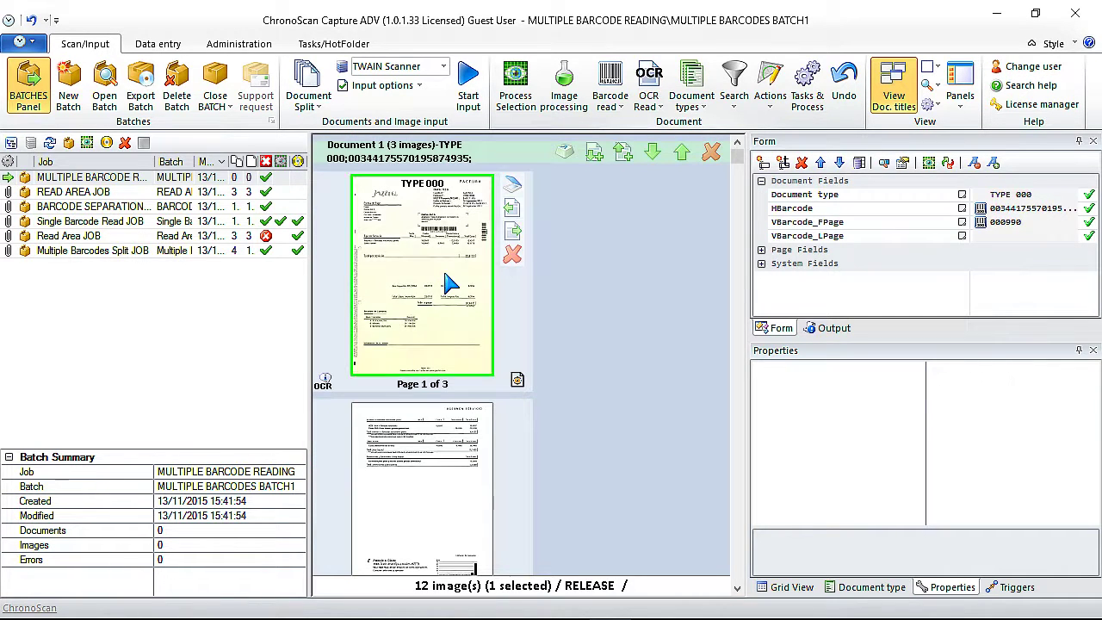
# Step: Run the BC Exists trigger's VBScript manually on Document 1 to fill VBarcode_LPage, stop it and save the script
pyautogui.click(606, 102)
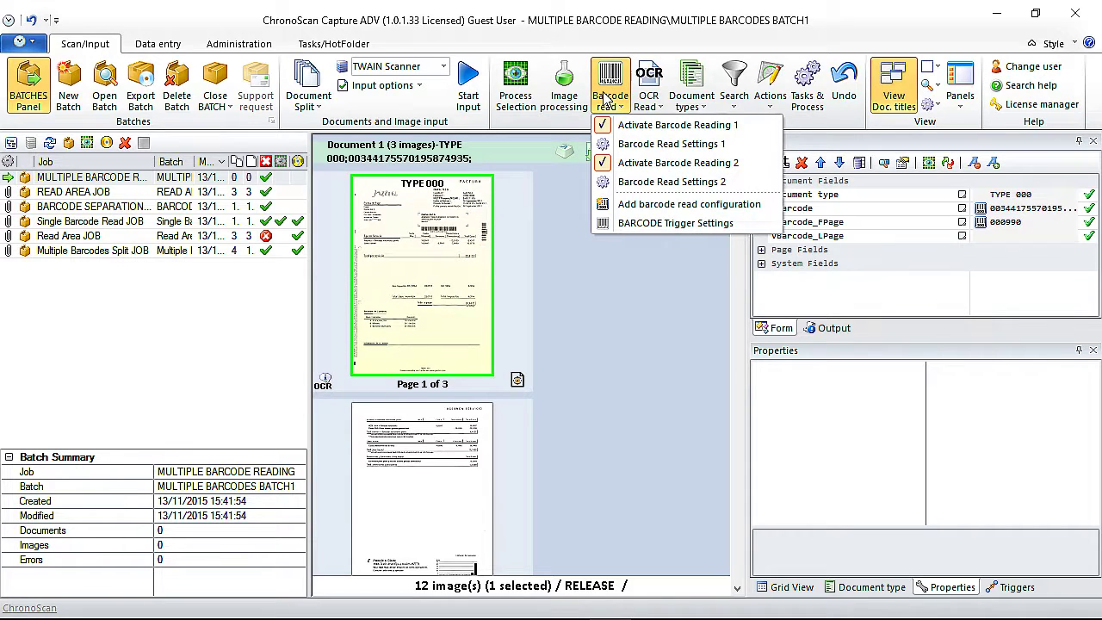
pyautogui.click(642, 225)
pyautogui.click(538, 198)
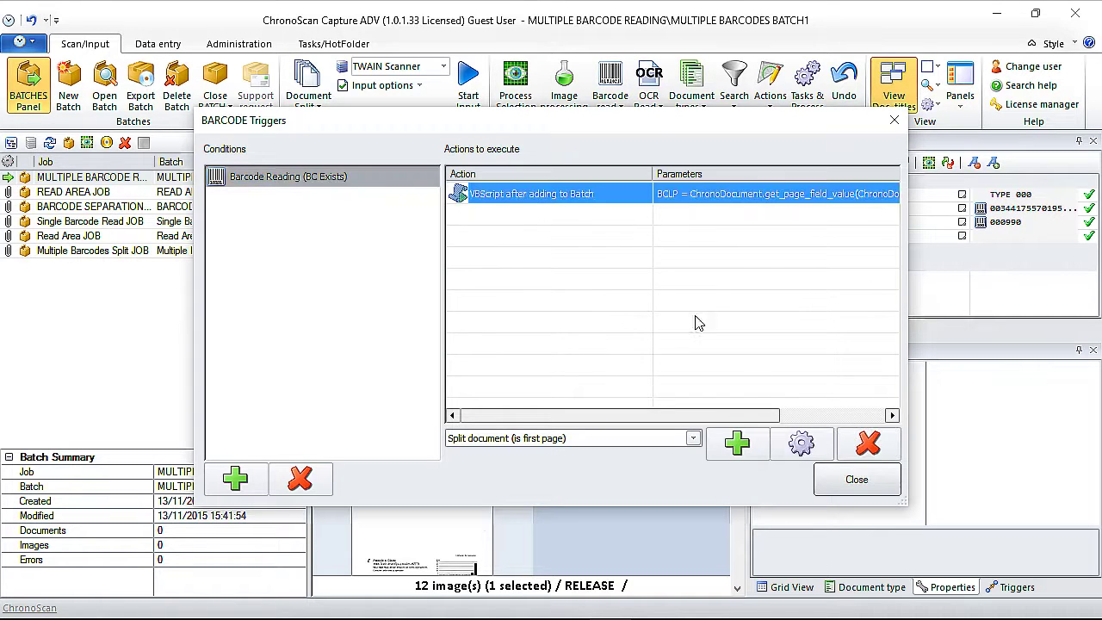
pyautogui.click(801, 443)
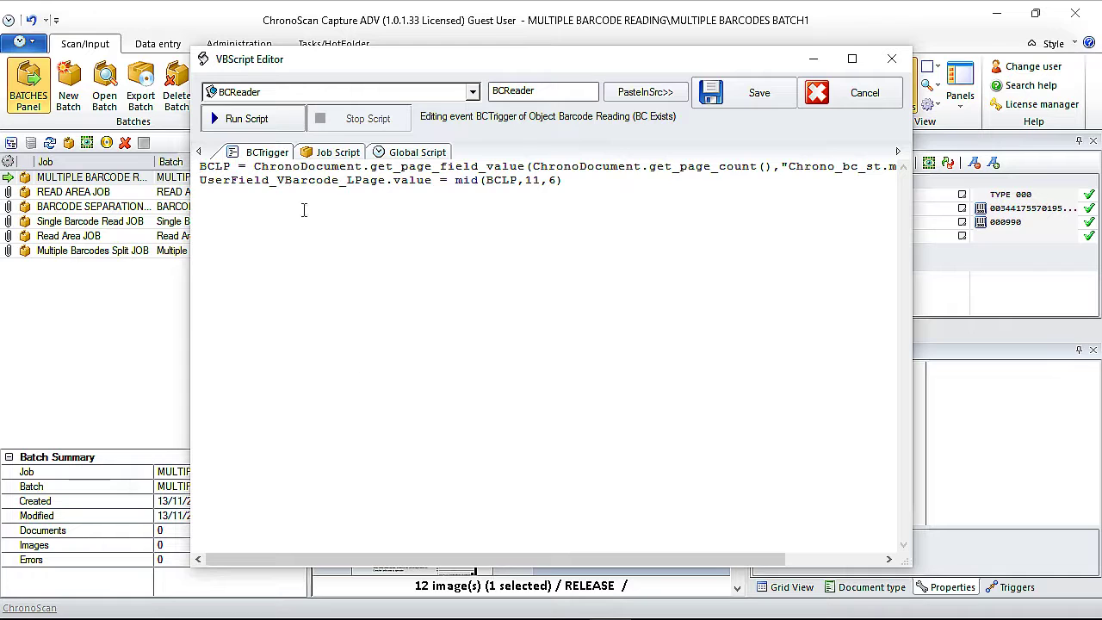
pyautogui.click(239, 124)
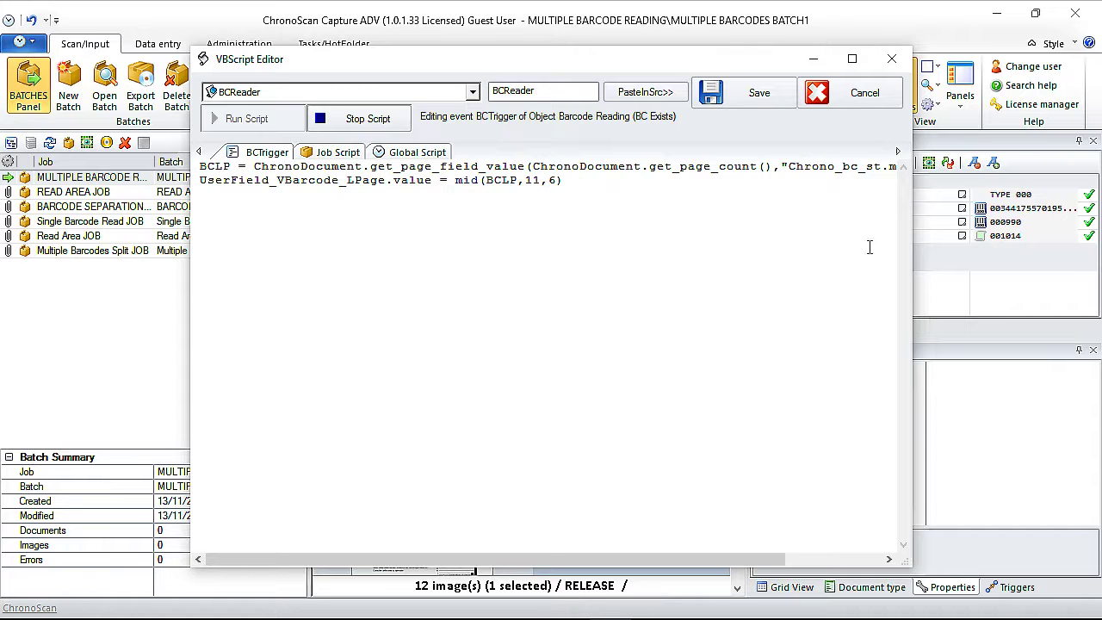
pyautogui.click(401, 121)
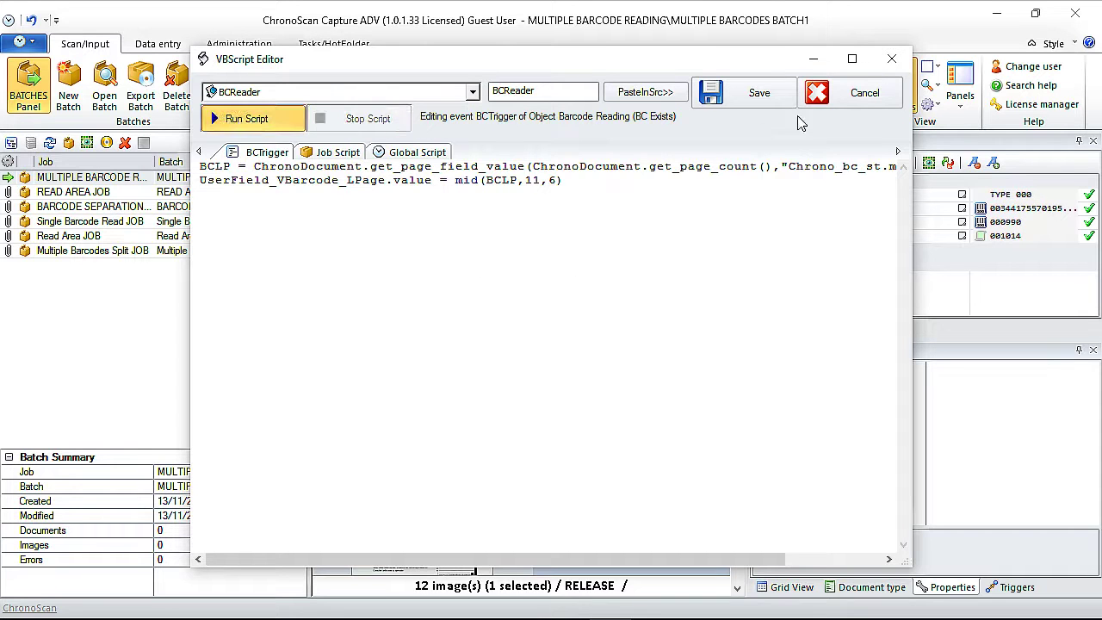
pyautogui.click(761, 94)
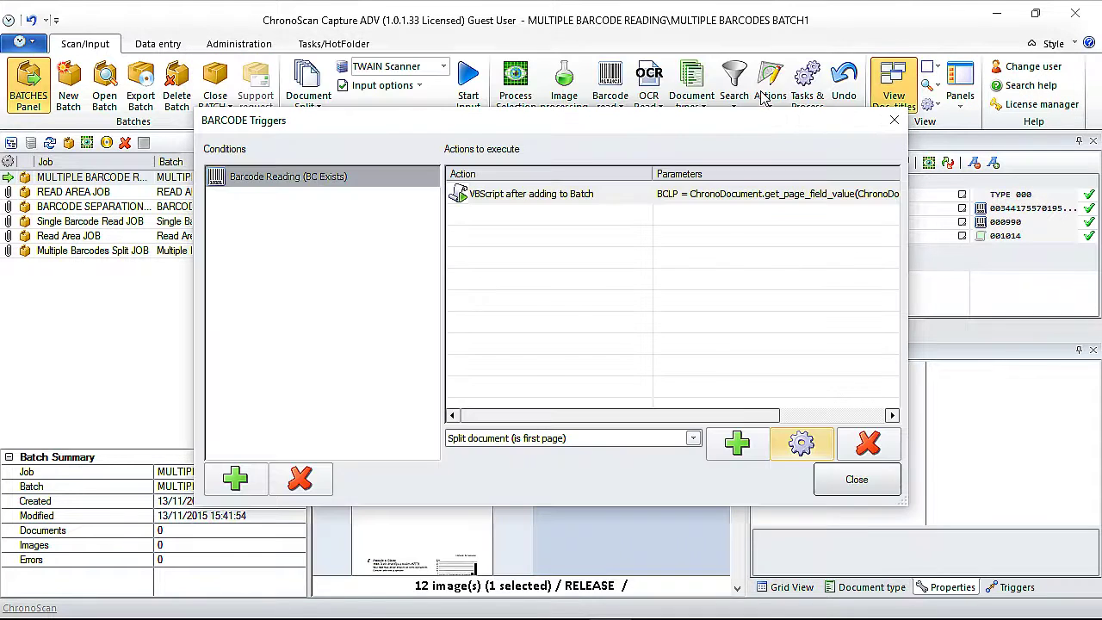
# Step: Leave the barcode trigger settings, select all pages in the batch and delete them
pyautogui.click(856, 478)
pyautogui.rightClick(395, 219)
pyautogui.click(430, 253)
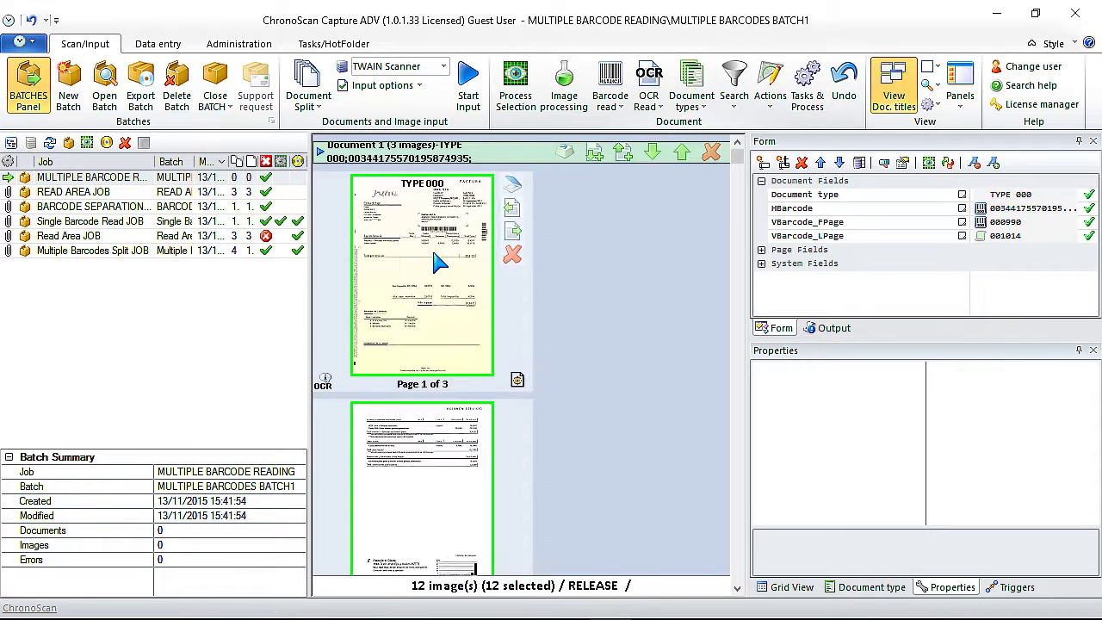
pyautogui.press('Delete')
pyautogui.press('Return')
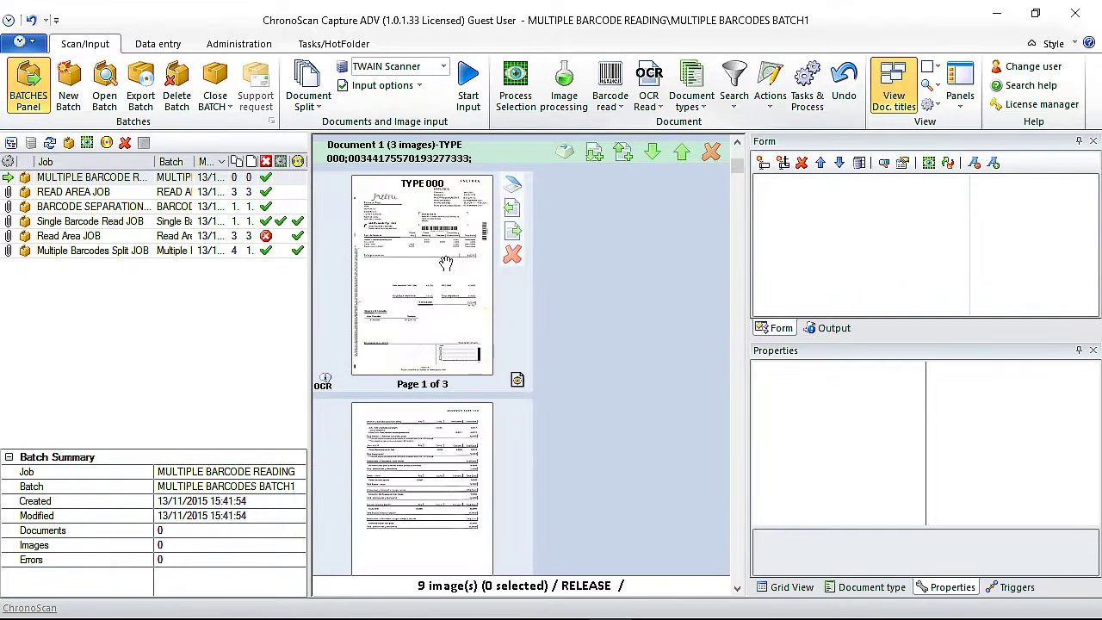
# Step: Import the 12 invoice image files again, confirming that they are added to the end of the batch
pyautogui.moveTo(52, 608)
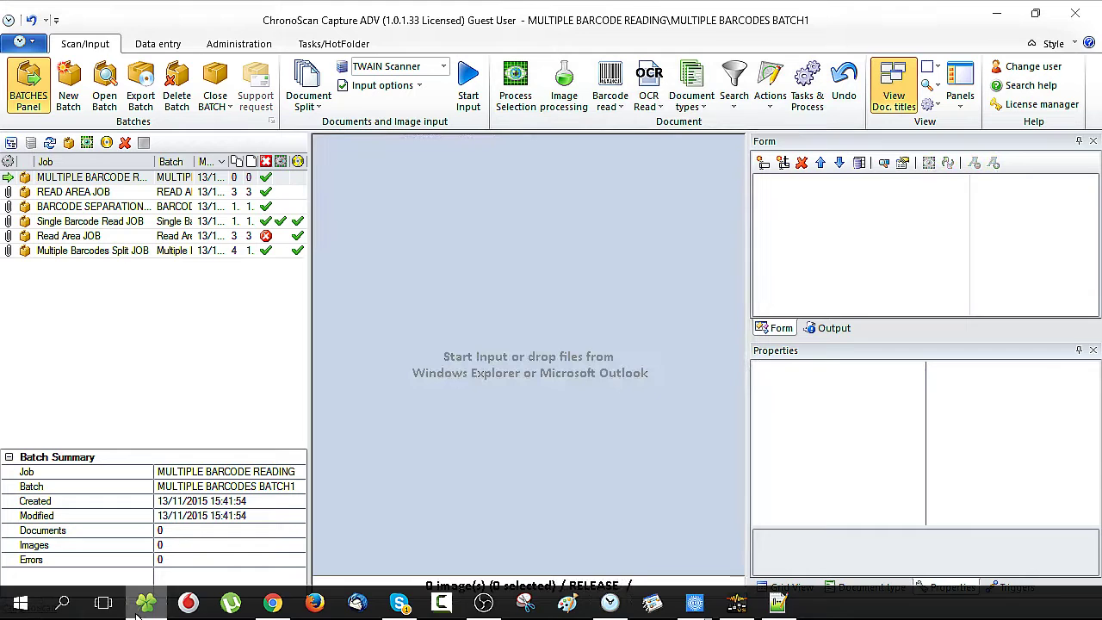
pyautogui.moveTo(566, 352); pyautogui.dragTo(525, 302)
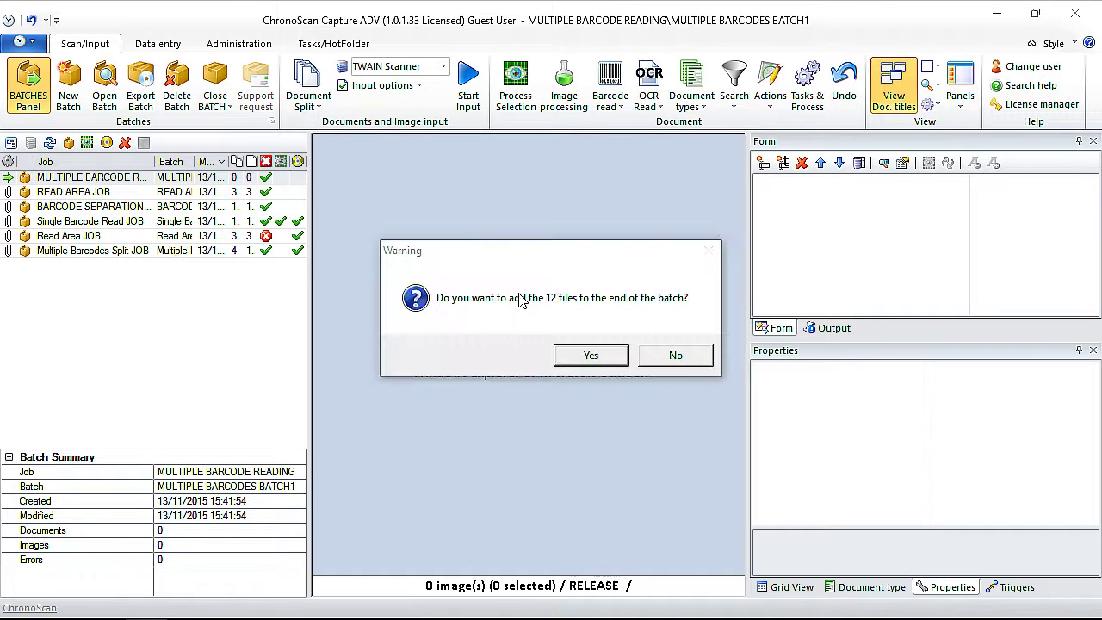
pyautogui.click(589, 356)
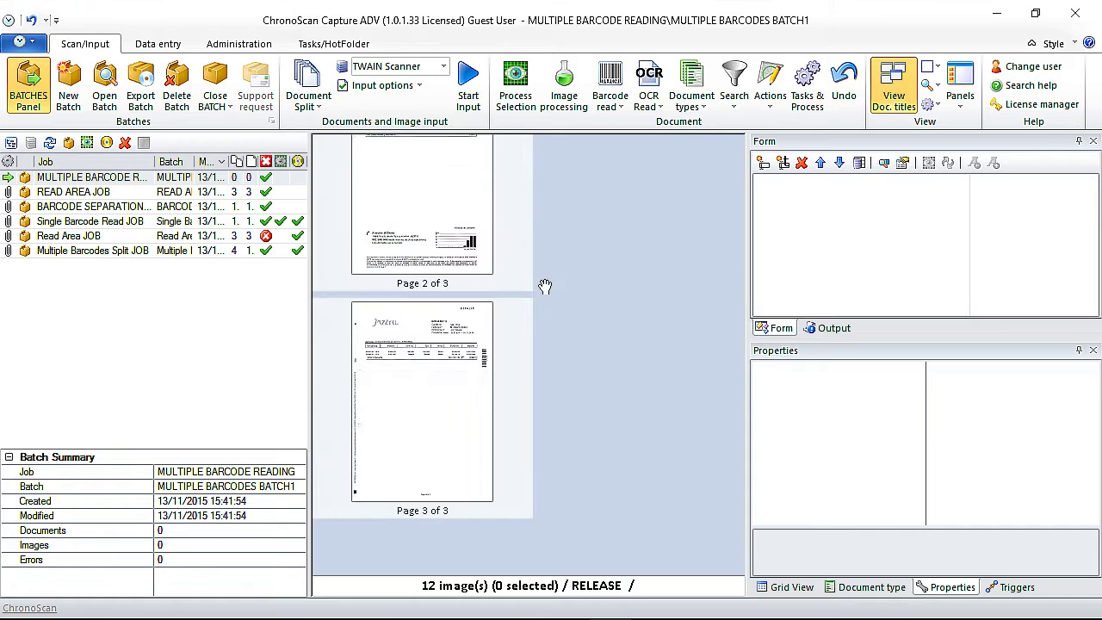
# Step: Examine the barcode fields of Document 1 on its first and last pages following the new import
pyautogui.scroll(3, 457, 218)
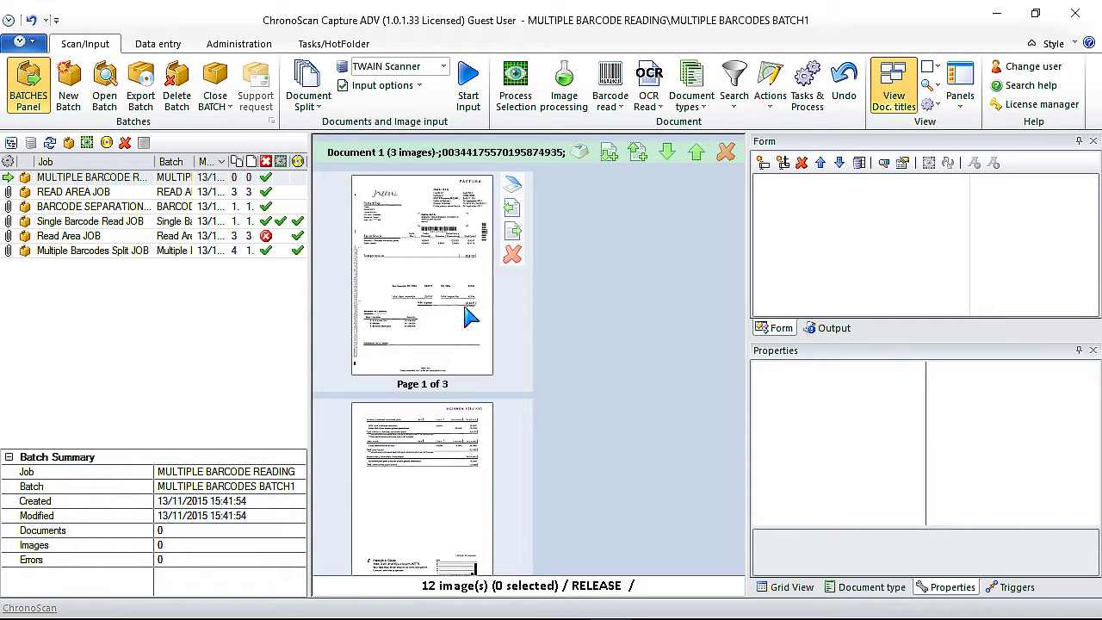
pyautogui.click(437, 209)
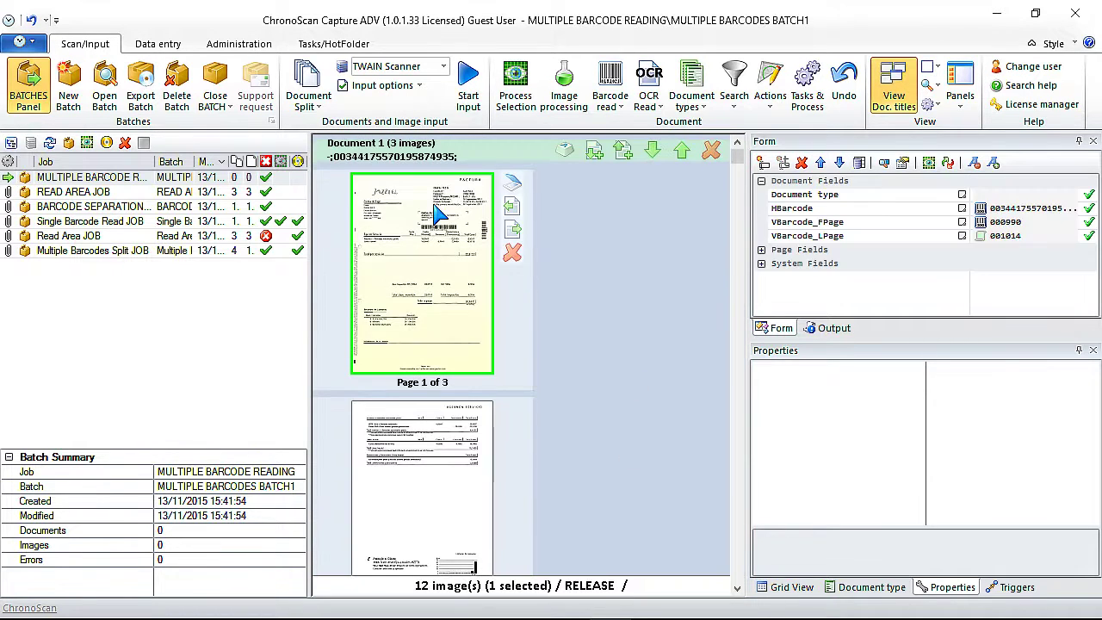
pyautogui.scroll(-4, 627, 361)
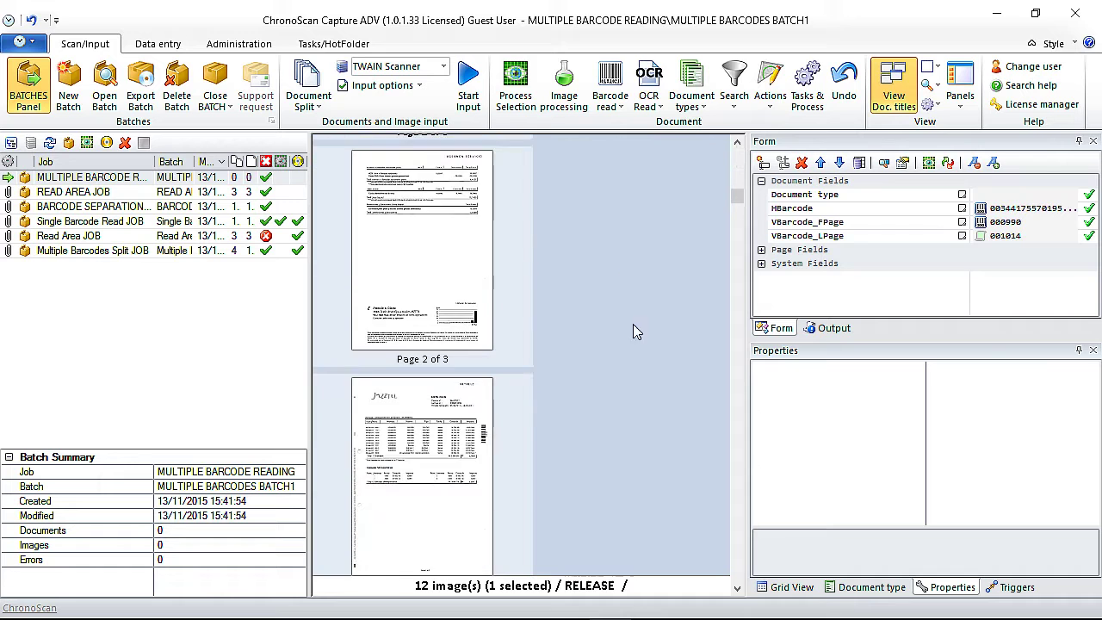
pyautogui.scroll(-4, 633, 323)
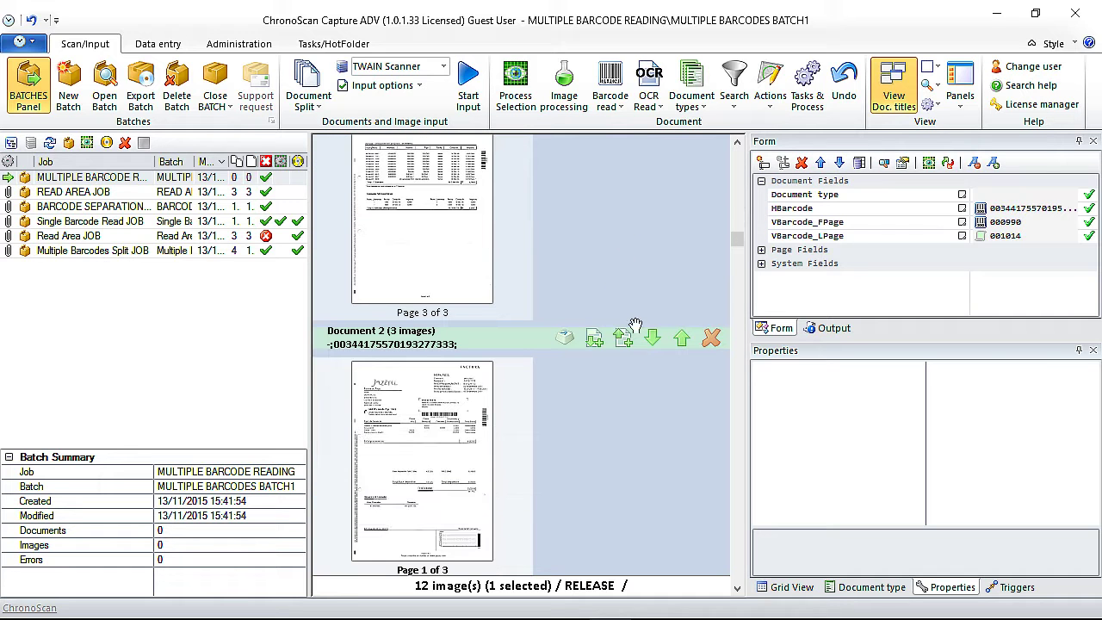
pyautogui.scroll(2, 578, 394)
pyautogui.click(433, 382)
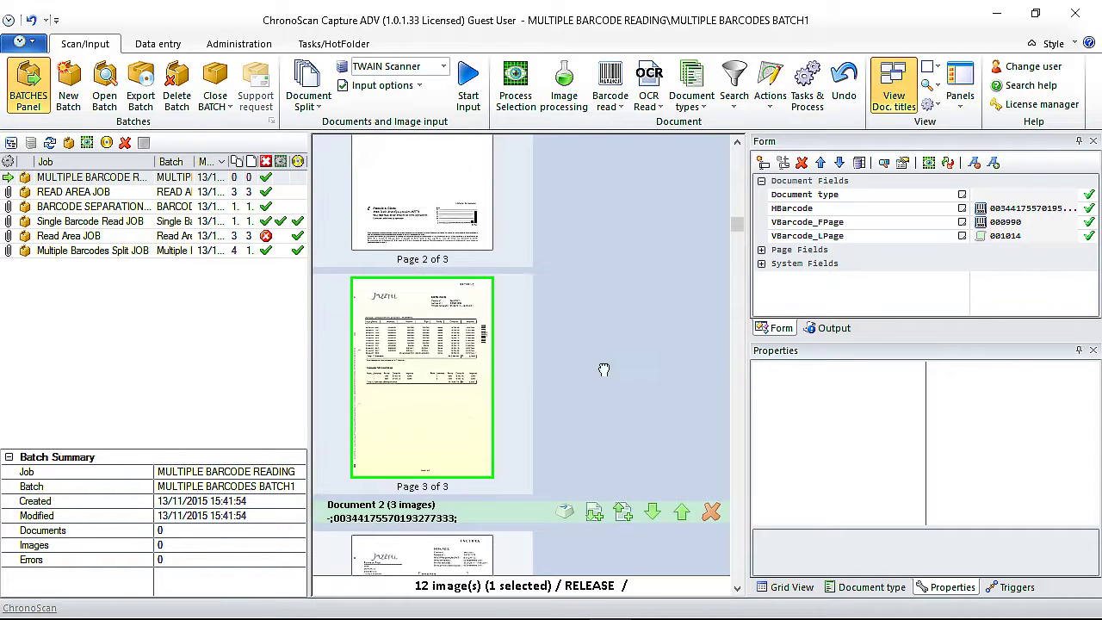
pyautogui.scroll(5, 604, 370)
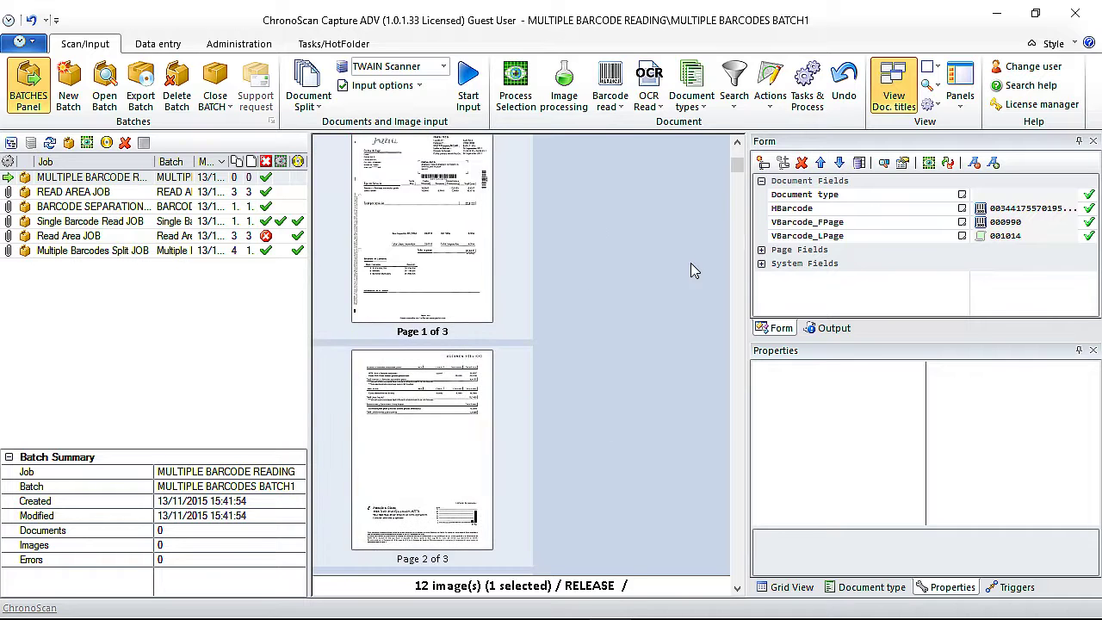
pyautogui.scroll(1, 690, 270)
pyautogui.click(440, 244)
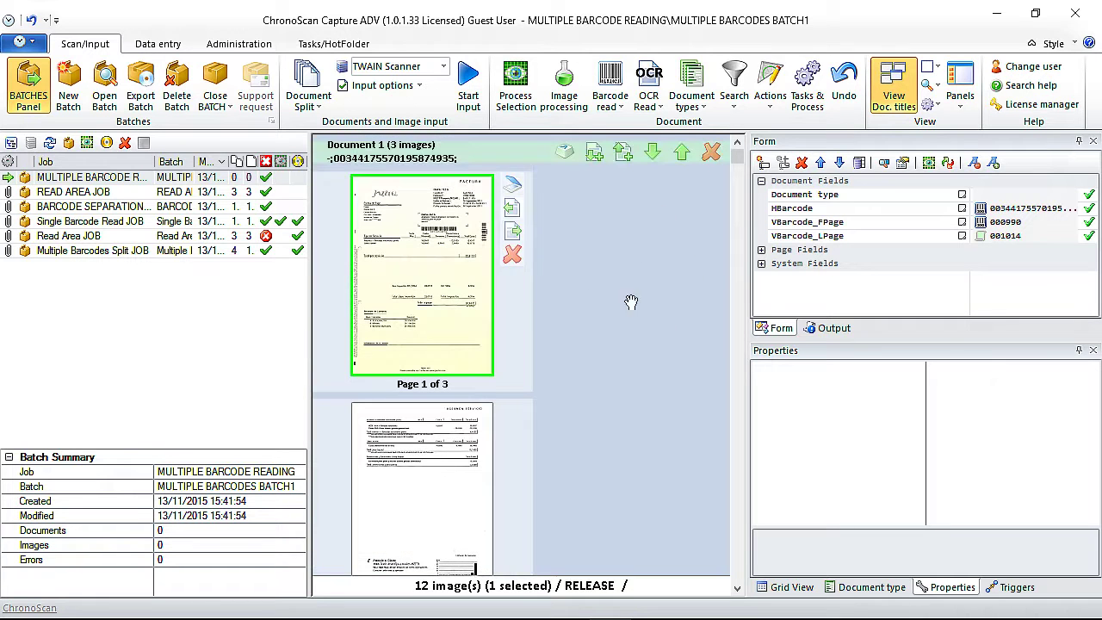
# Step: Review the VBScript action of the BC Exists barcode trigger and the available action types, leaving the trigger settings unchanged
pyautogui.click(611, 96)
pyautogui.click(646, 226)
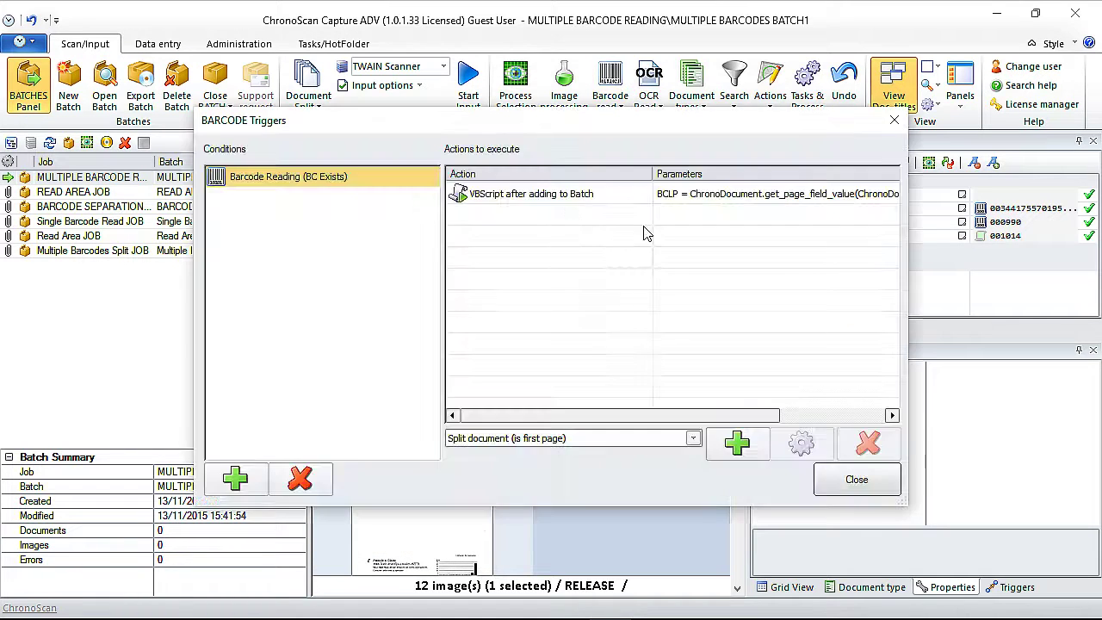
pyautogui.click(547, 195)
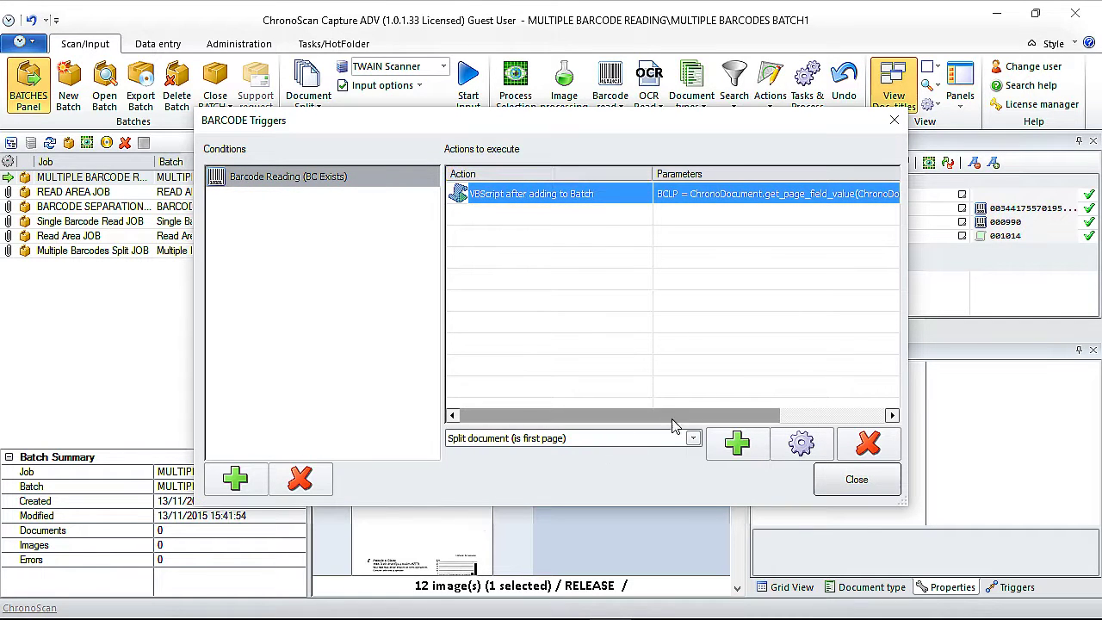
pyautogui.click(687, 439)
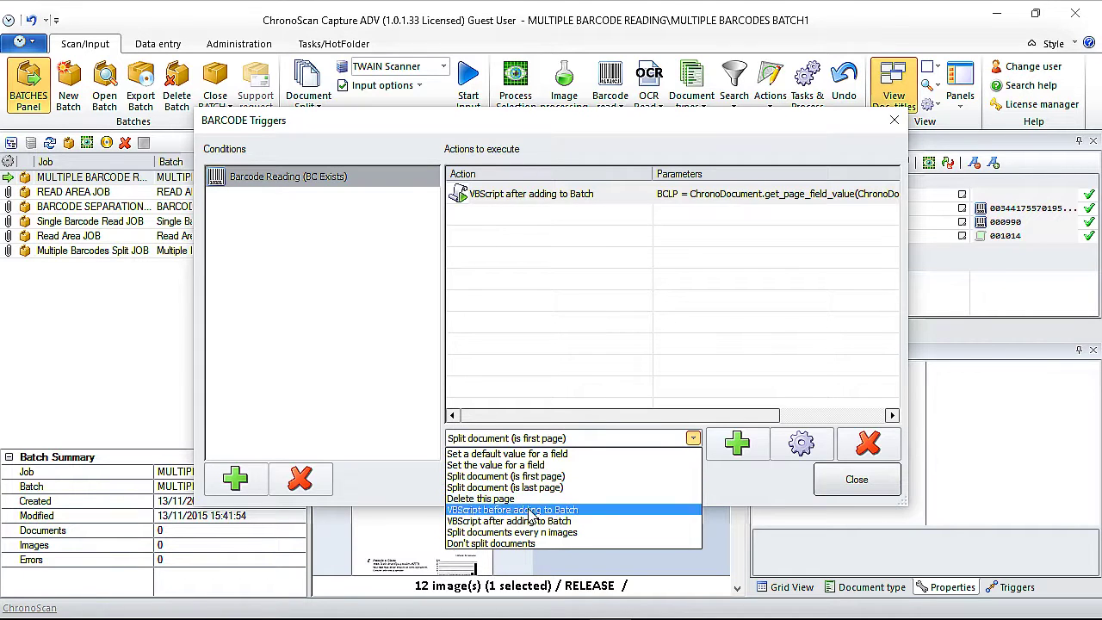
pyautogui.click(761, 493)
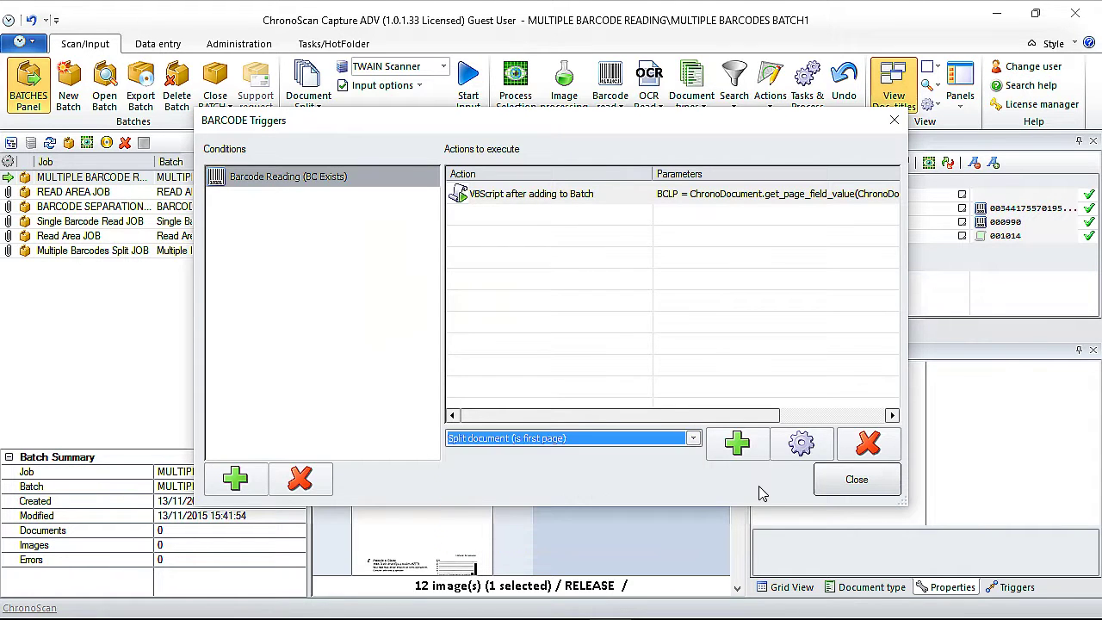
pyautogui.click(856, 479)
# Step: Open page 3 of Document 1 for data entry and compare its vertical barcode with the VBarcode_LPage field
pyautogui.scroll(-2, 603, 397)
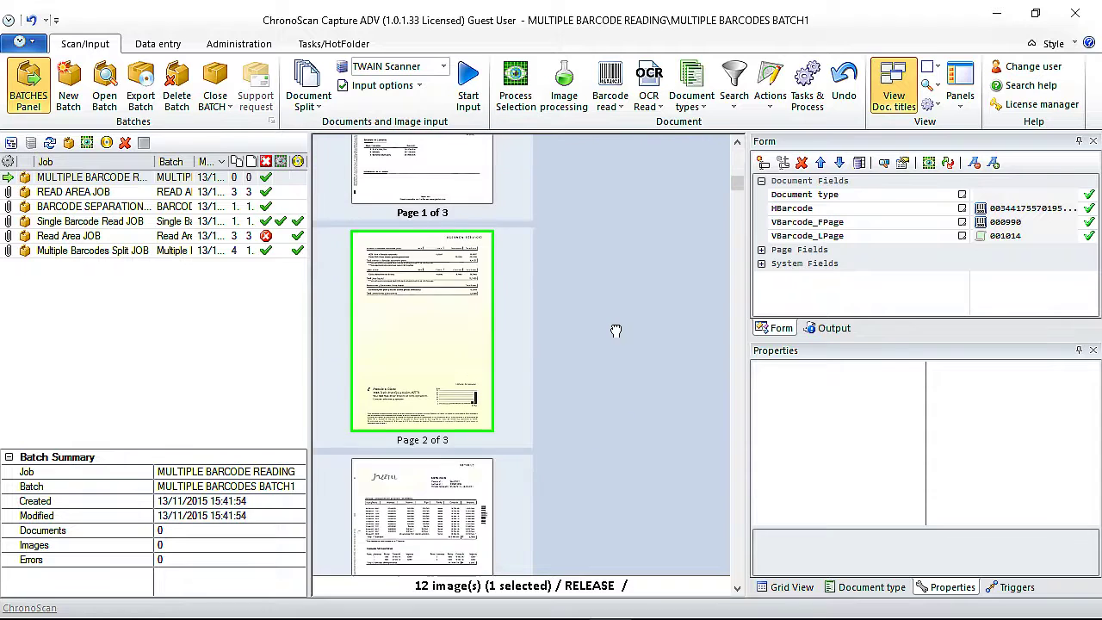
pyautogui.scroll(-2, 583, 322)
pyautogui.scroll(-2, 627, 389)
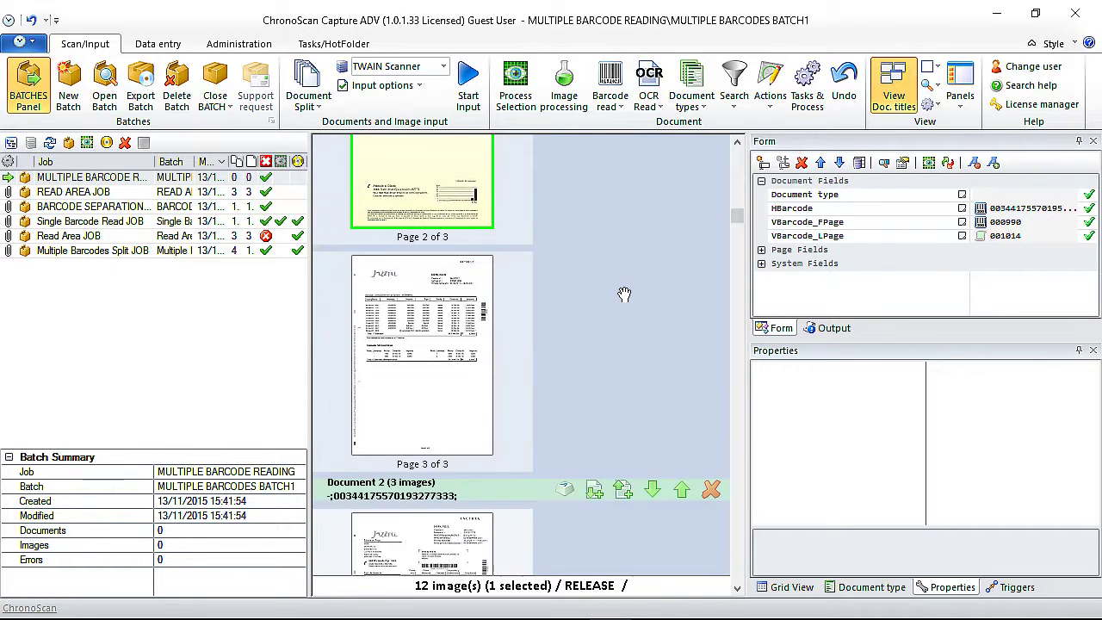
pyautogui.scroll(2, 603, 361)
pyautogui.doubleClick(461, 430)
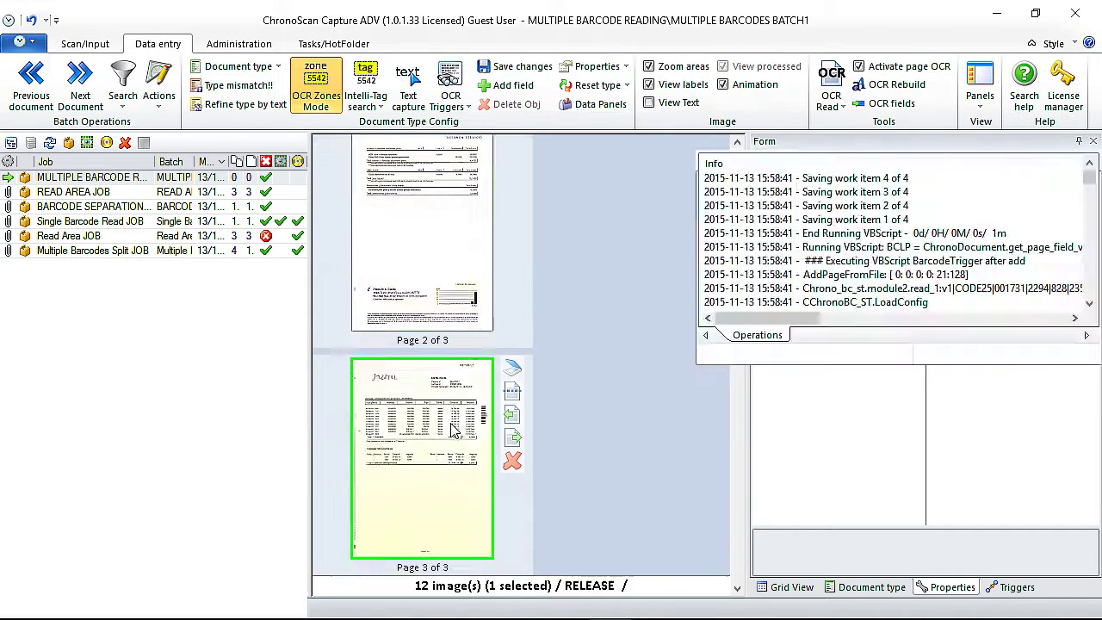
pyautogui.scroll(5, 312, 303)
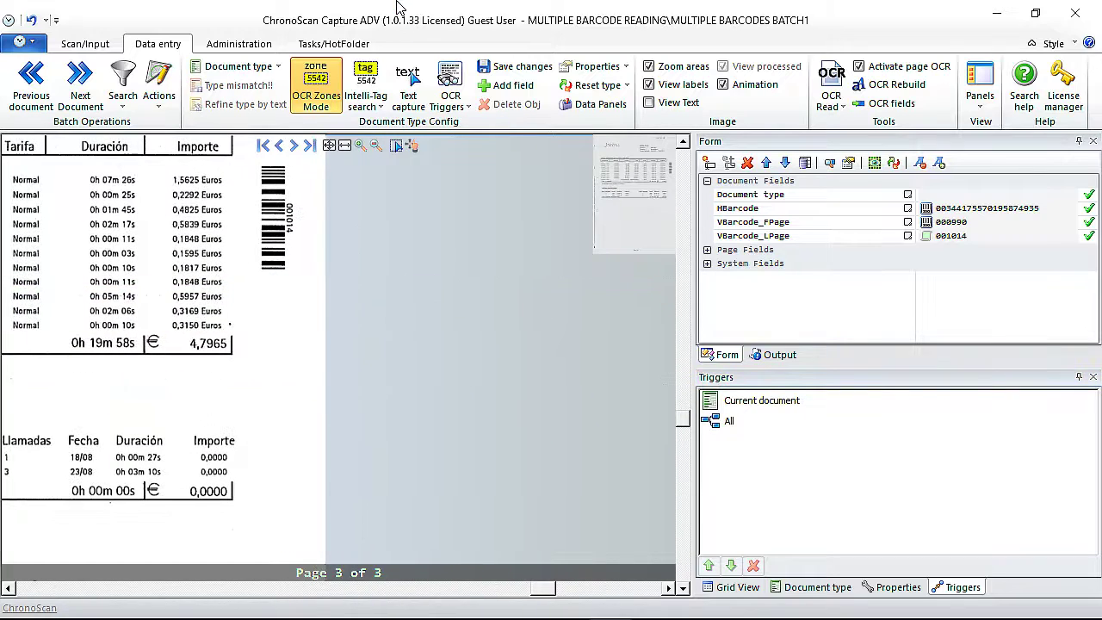
pyautogui.click(404, 374)
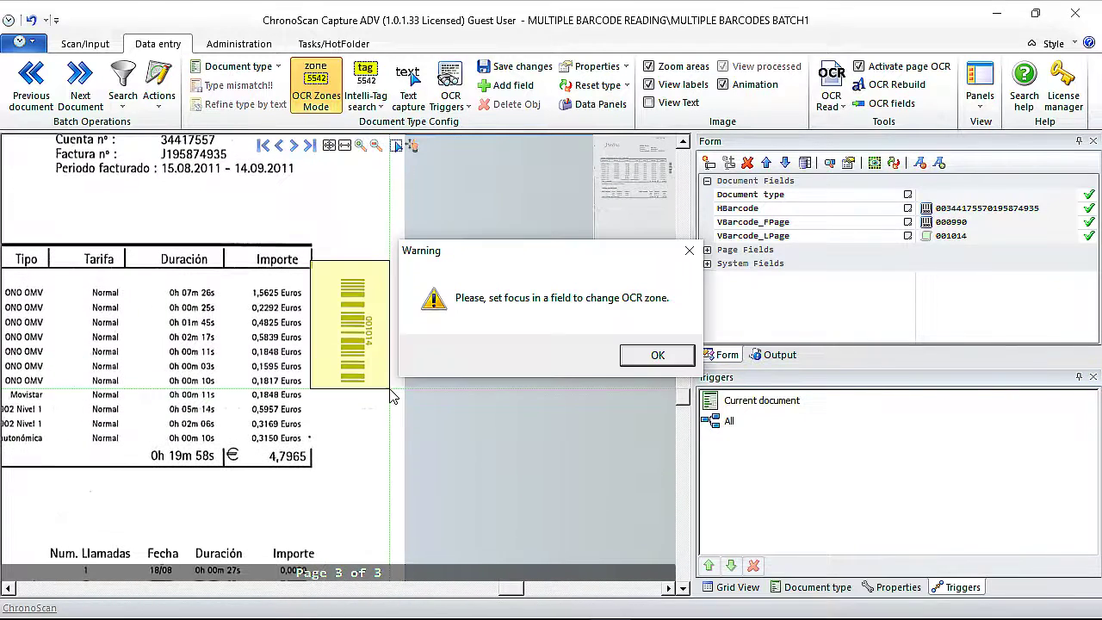
pyautogui.click(635, 356)
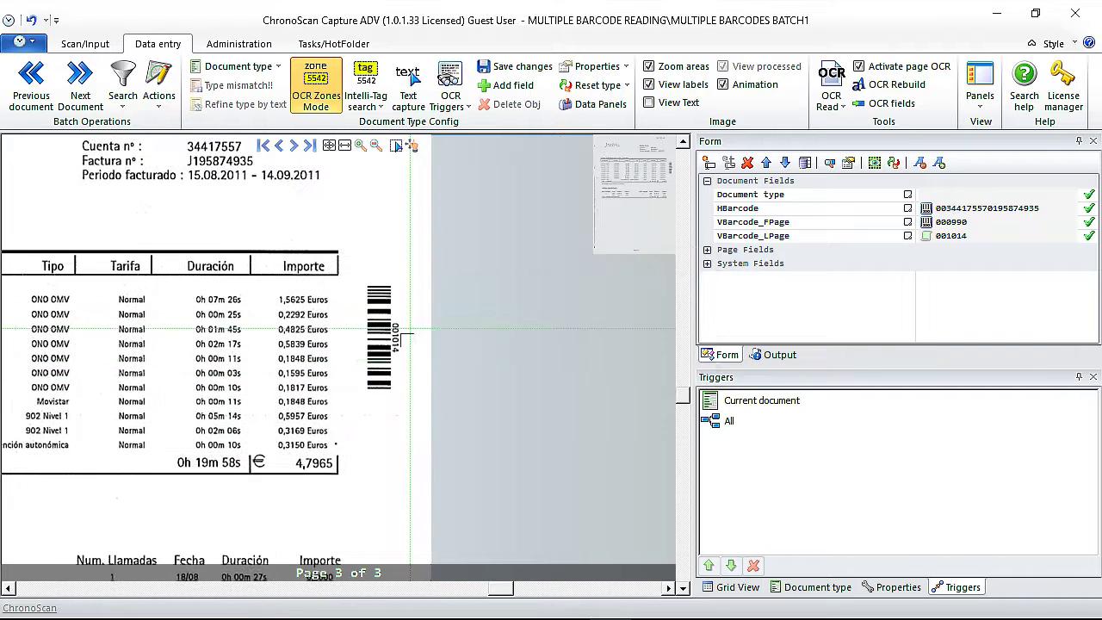
# Step: Go to Document 2 and compare the barcodes on its first and last pages with the form fields
pyautogui.click(80, 86)
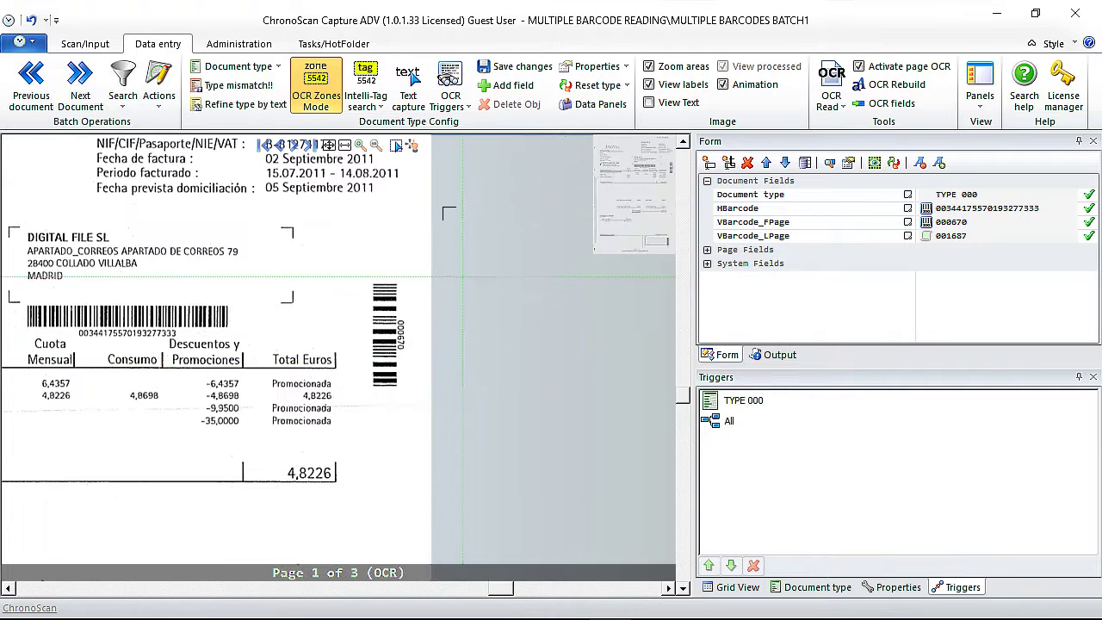
pyautogui.scroll(2, 472, 340)
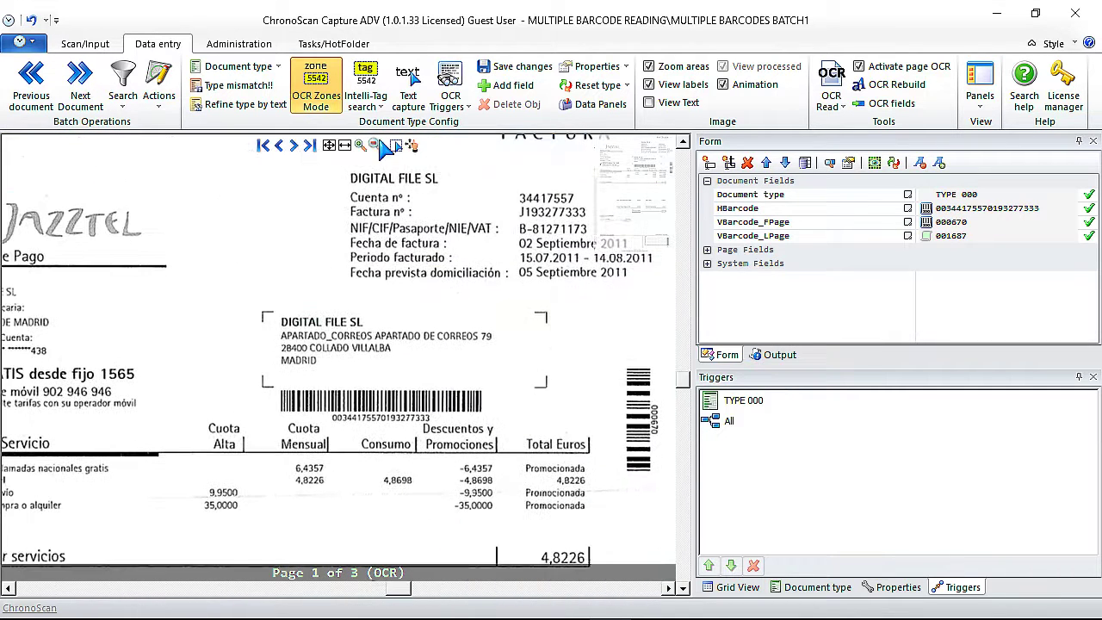
pyautogui.click(293, 146)
pyautogui.click(293, 147)
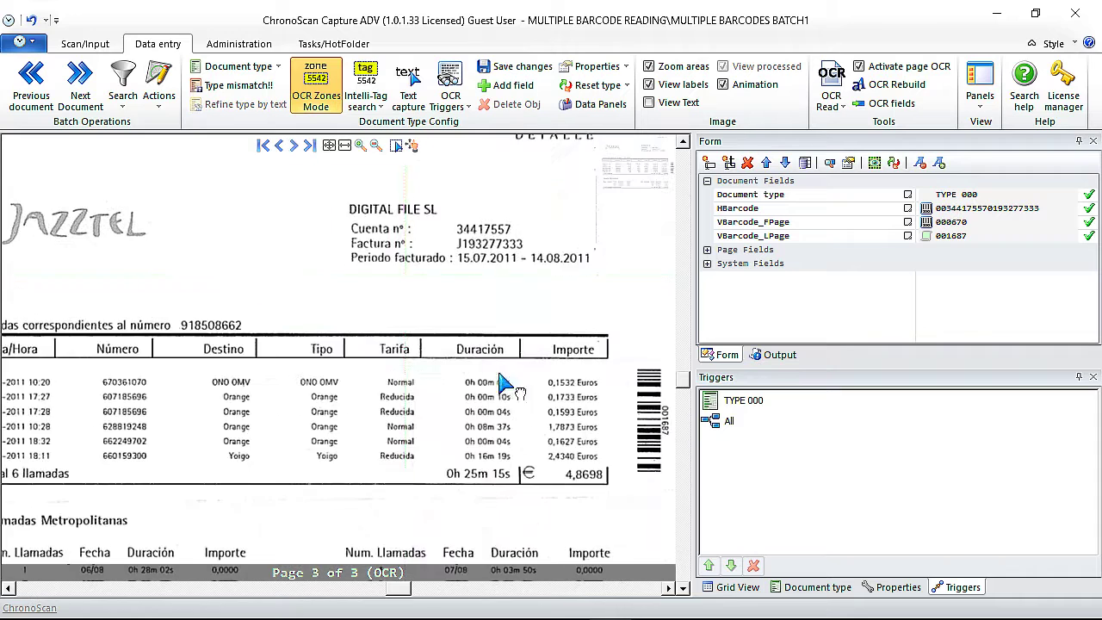
pyautogui.scroll(2, 507, 381)
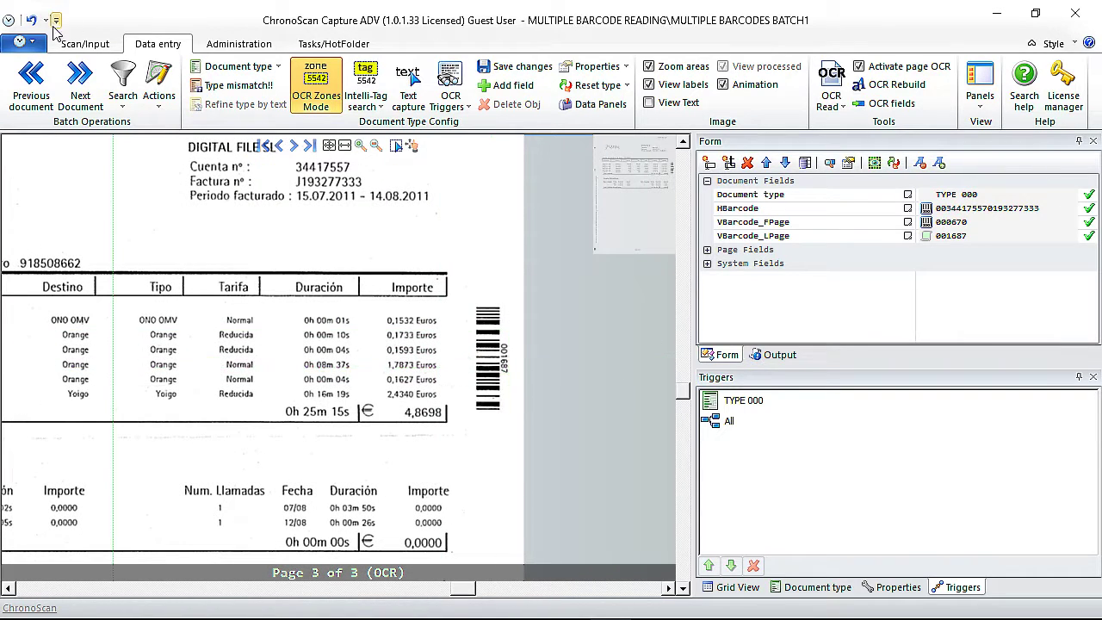
# Step: Return to the scanning view and check the barcode fields of Documents 1 and 2 from their first pages
pyautogui.click(85, 44)
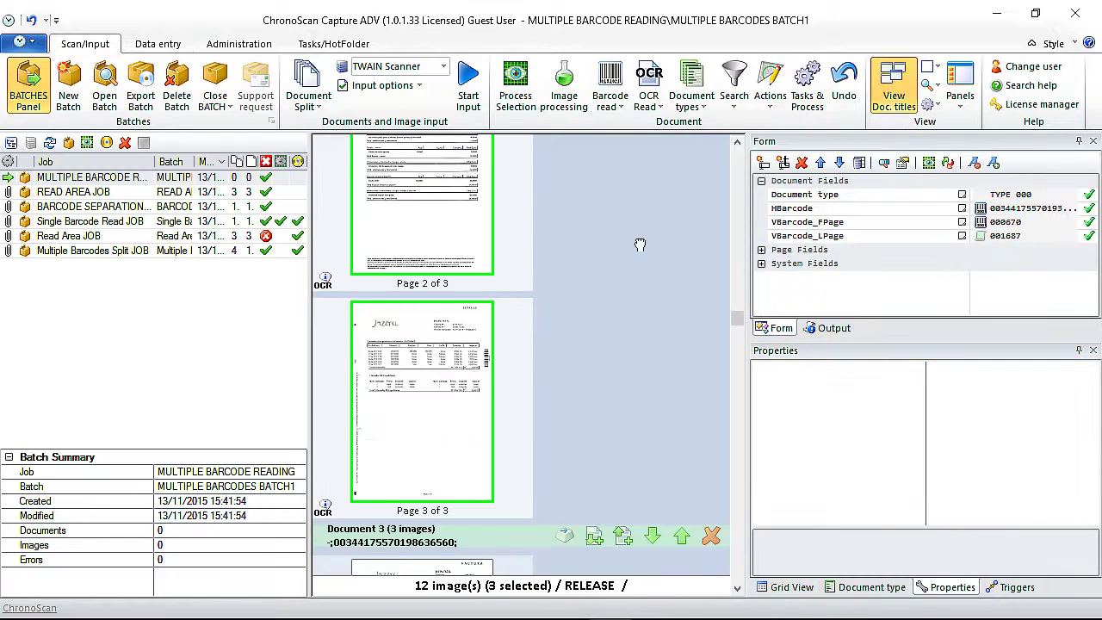
pyautogui.scroll(5, 622, 293)
pyautogui.scroll(8, 617, 517)
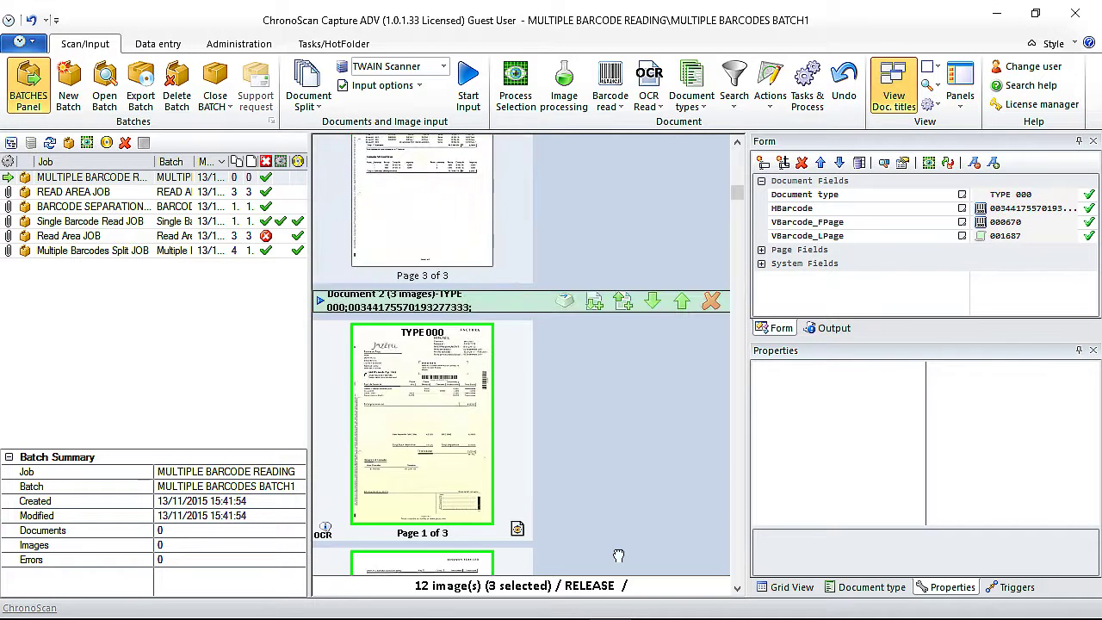
pyautogui.click(482, 259)
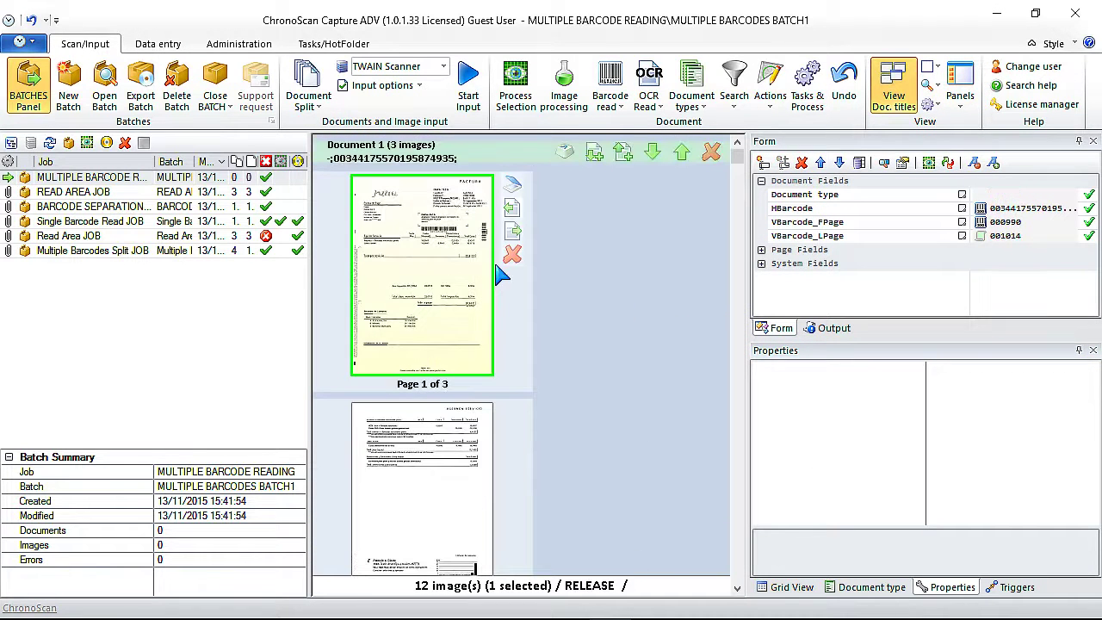
pyautogui.scroll(-3, 653, 383)
pyautogui.scroll(-3, 652, 384)
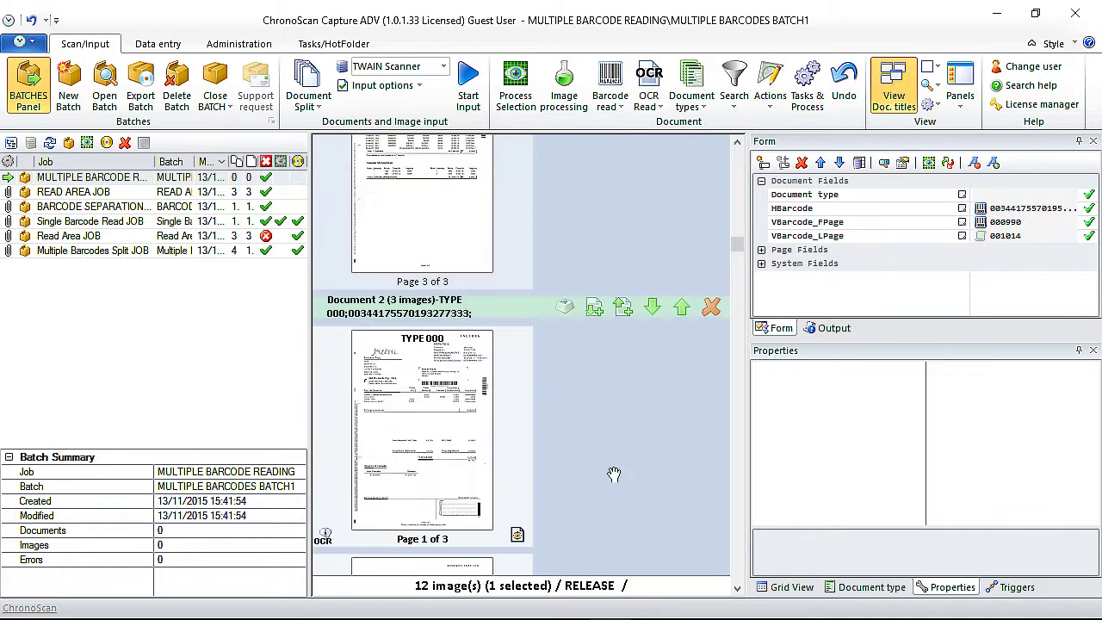
pyautogui.scroll(-2, 612, 472)
pyautogui.click(411, 267)
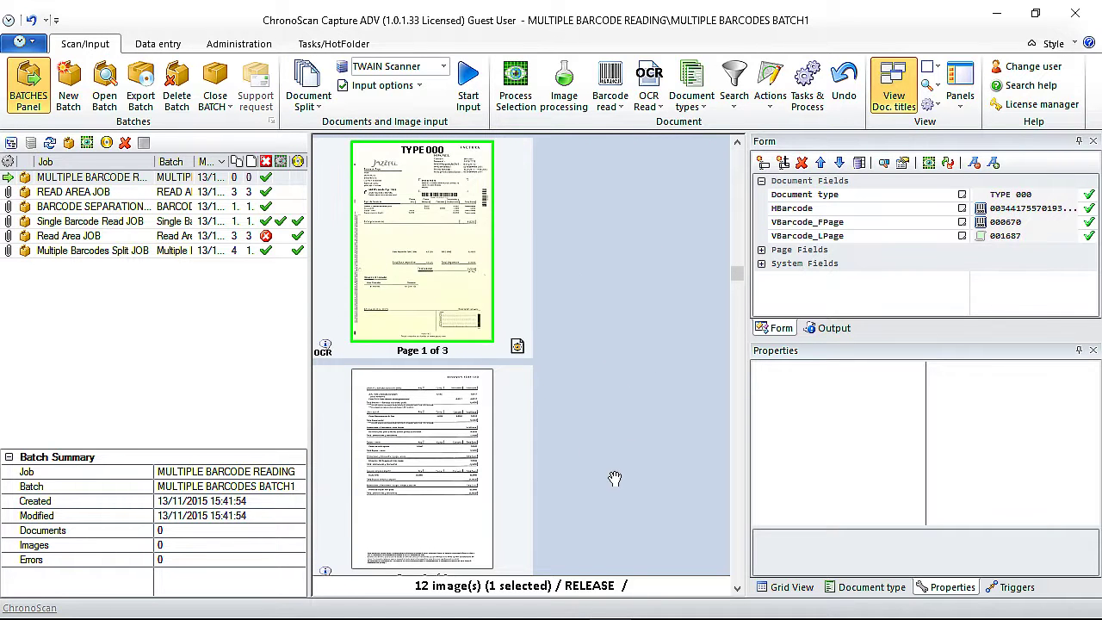
# Step: Check the barcode fields of Documents 3 and 4 by selecting the first page of each
pyautogui.scroll(-6, 627, 387)
pyautogui.scroll(-3, 590, 524)
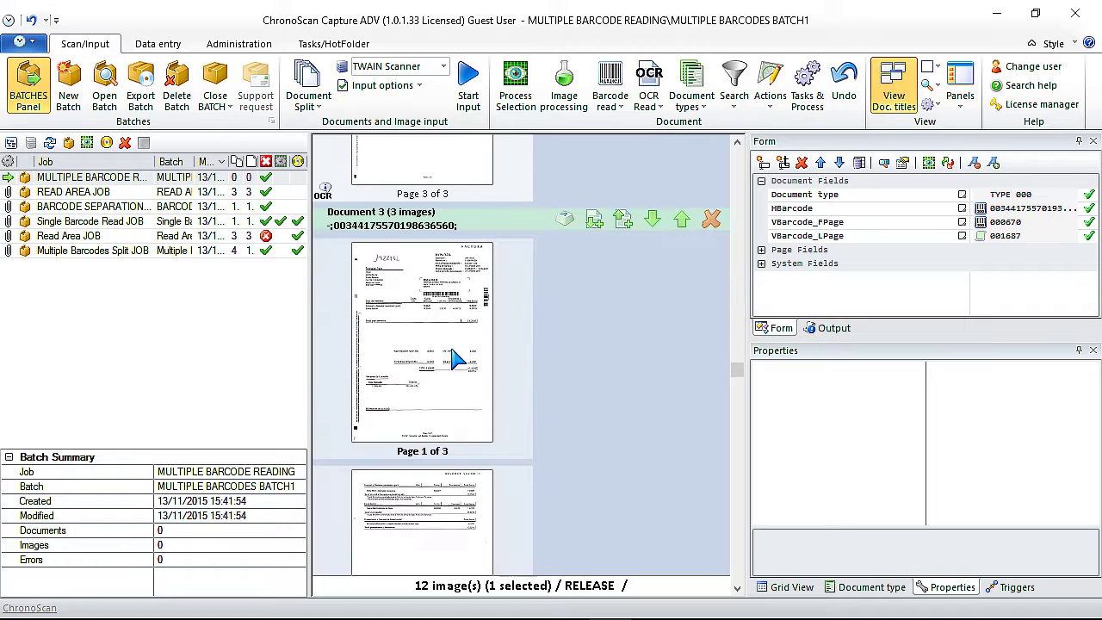
pyautogui.click(452, 353)
pyautogui.scroll(-3, 649, 378)
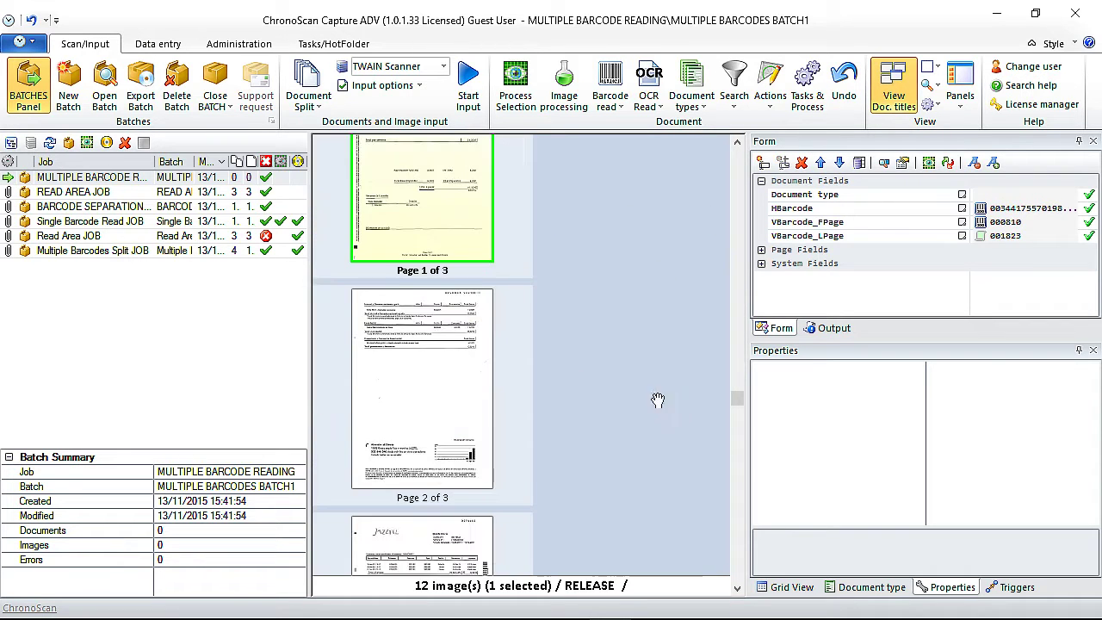
pyautogui.scroll(-4, 616, 304)
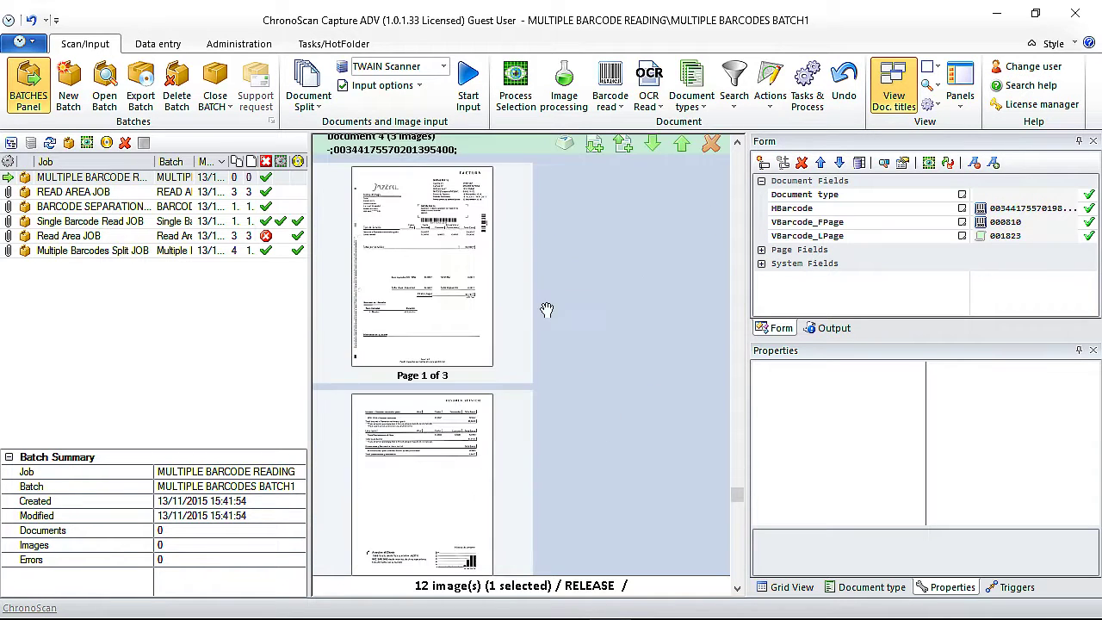
pyautogui.click(413, 302)
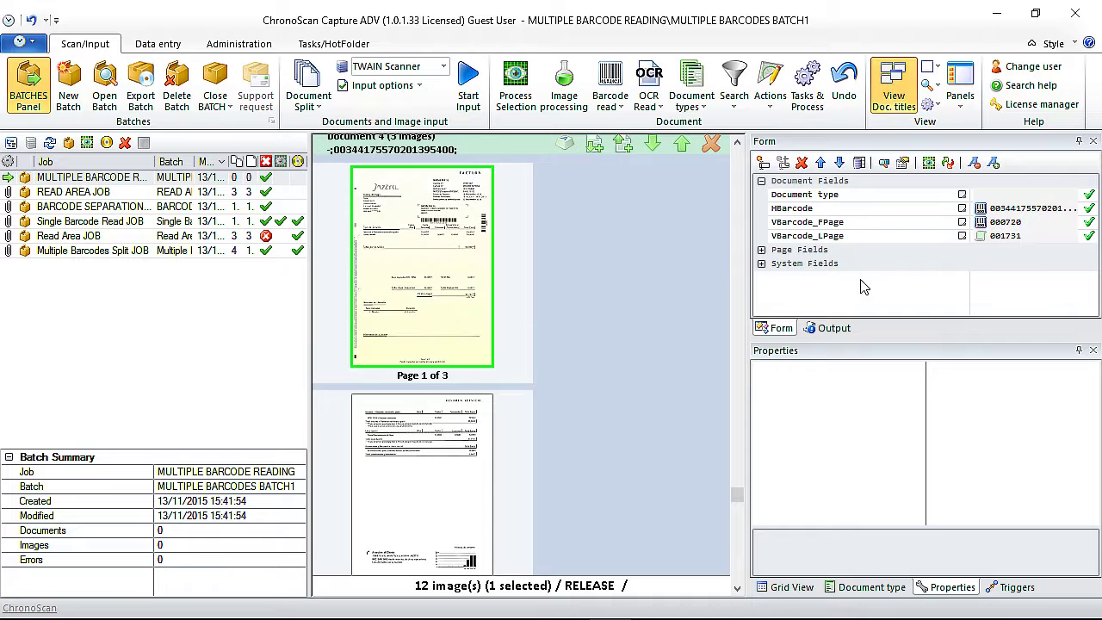